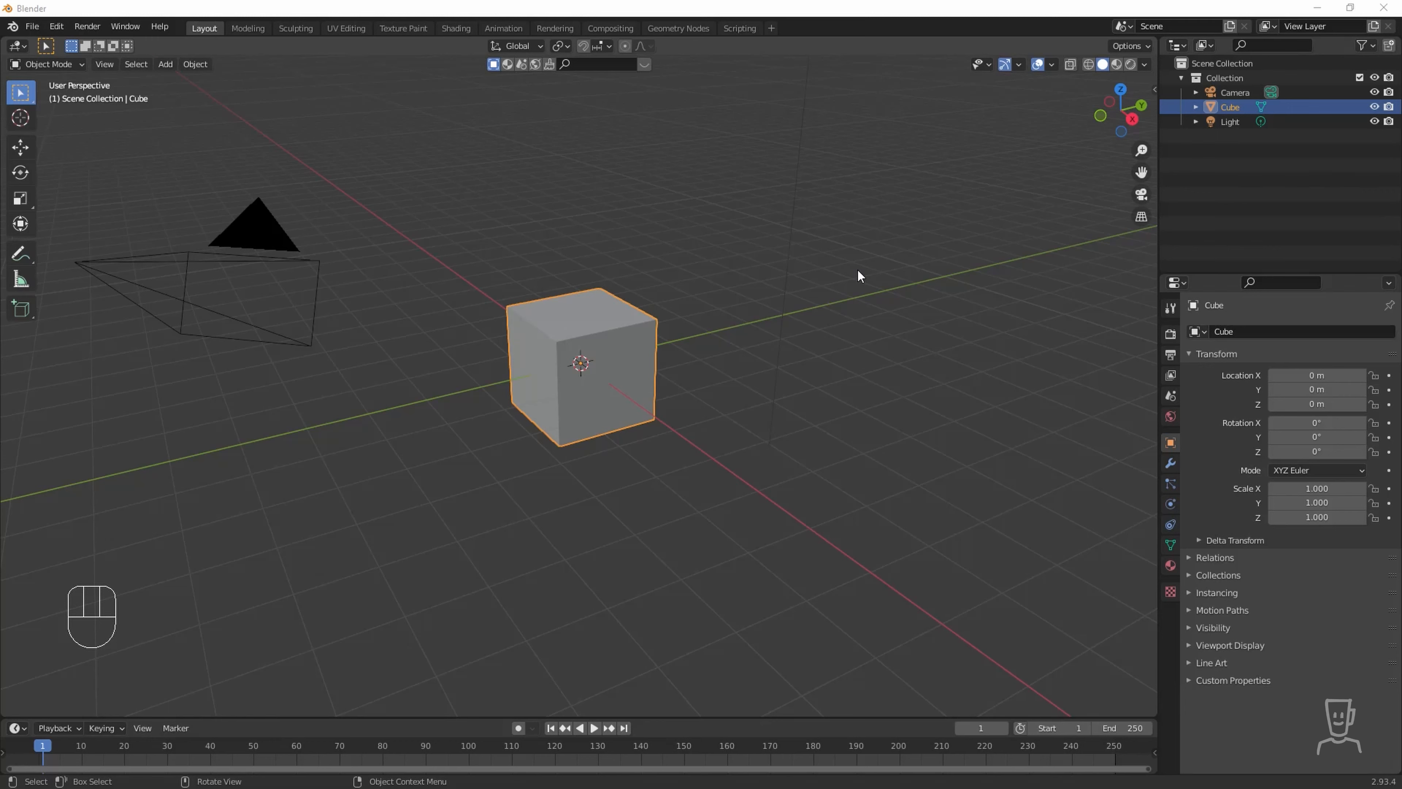
# Find the Import Images as Planes add-on in the preferences by searching for "import" and enable it.
pyautogui.click(58, 27)
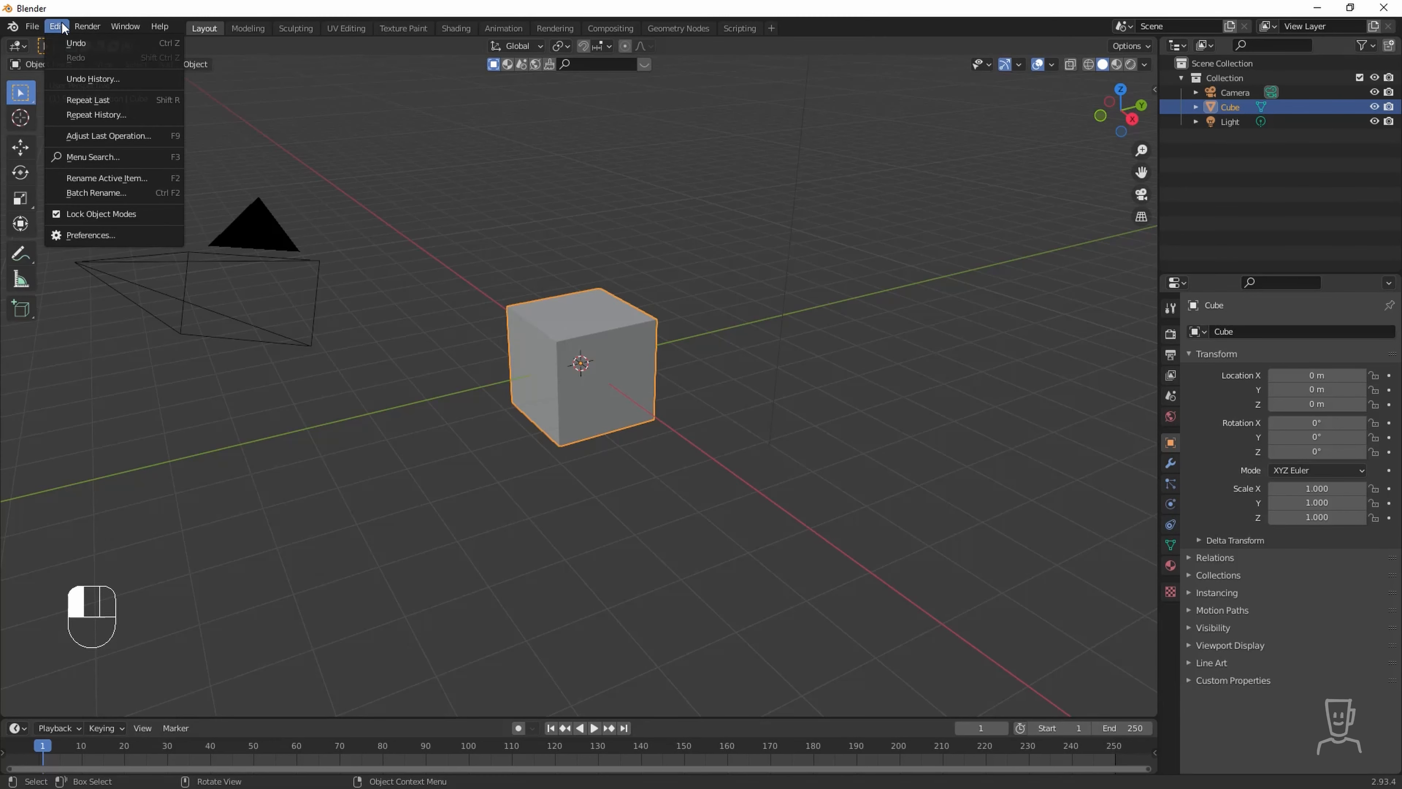
pyautogui.click(70, 235)
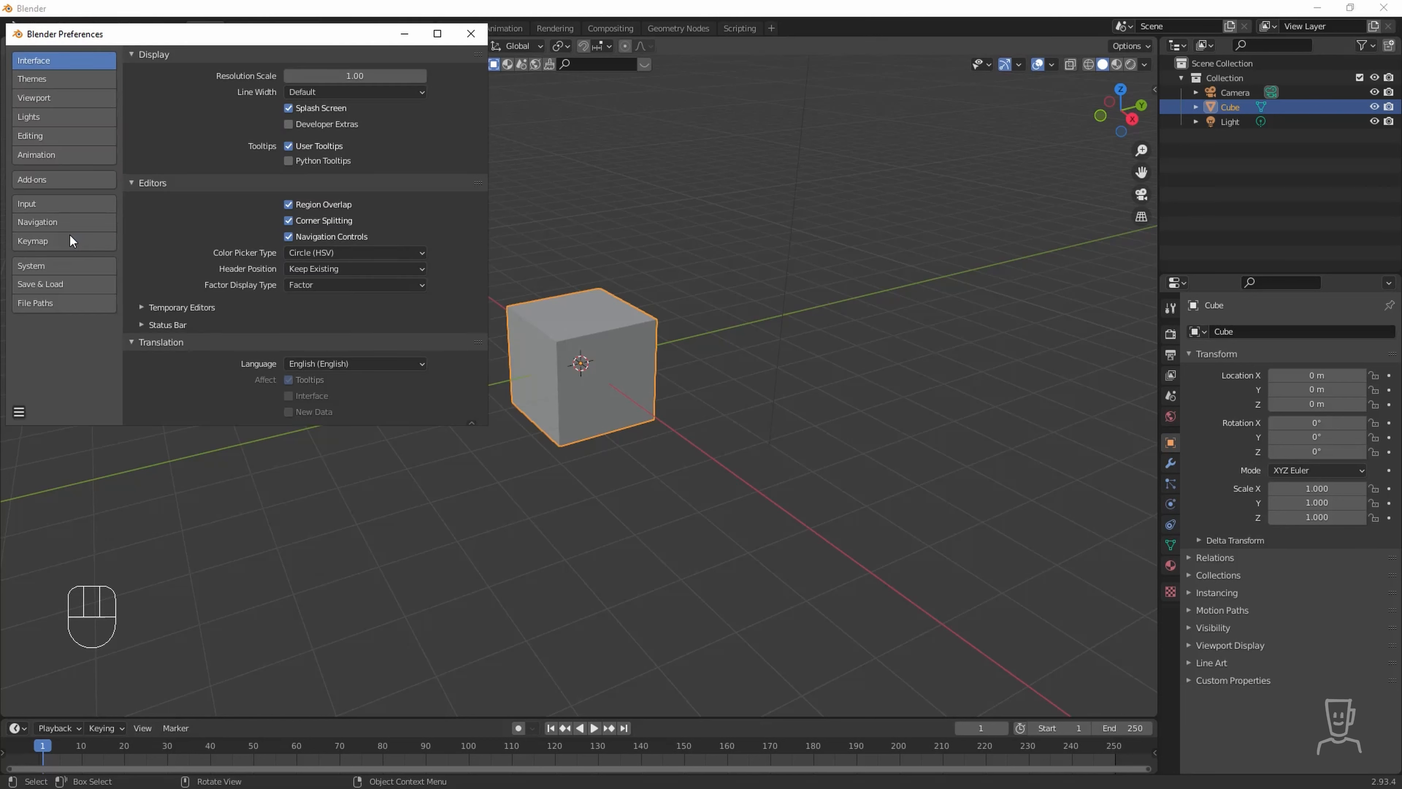
pyautogui.click(52, 182)
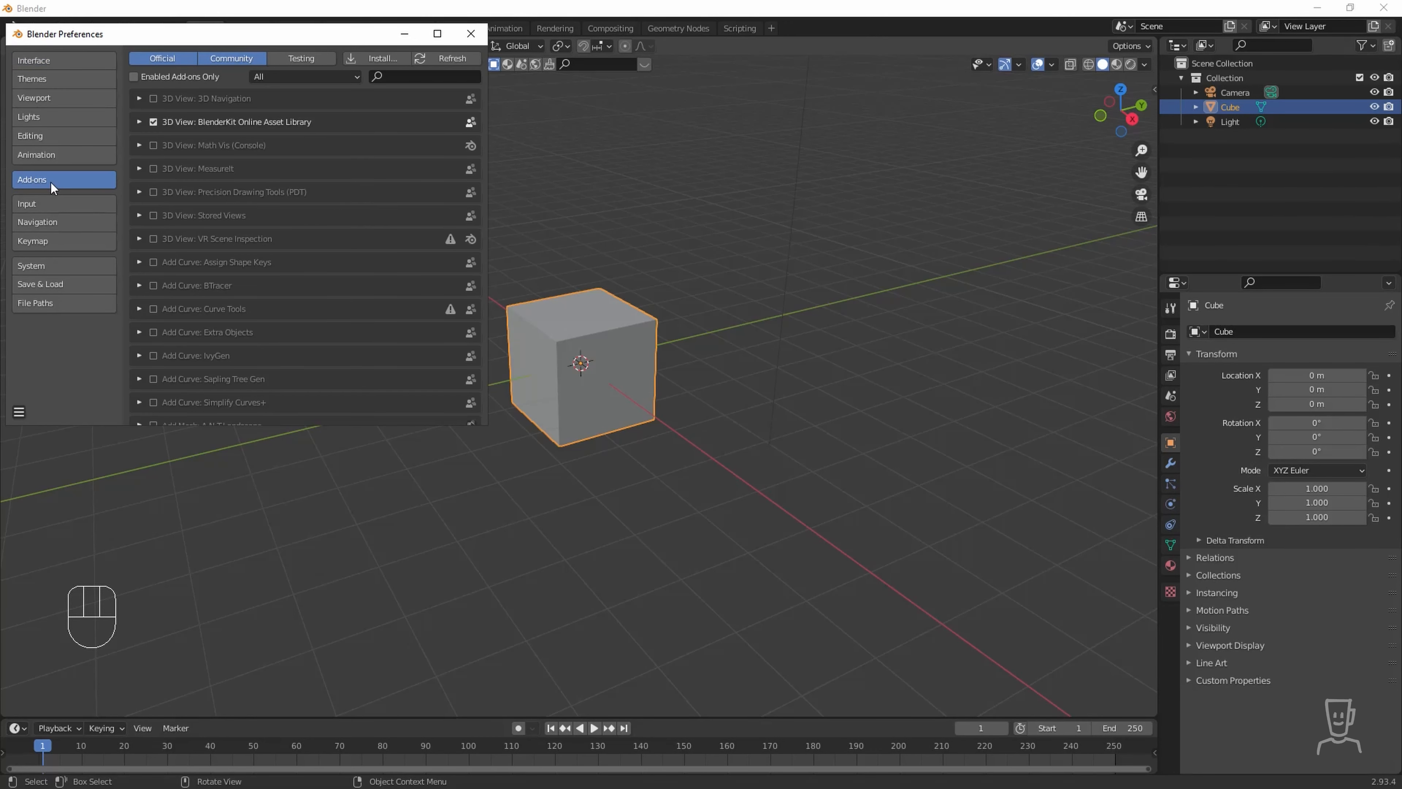
pyautogui.click(409, 77)
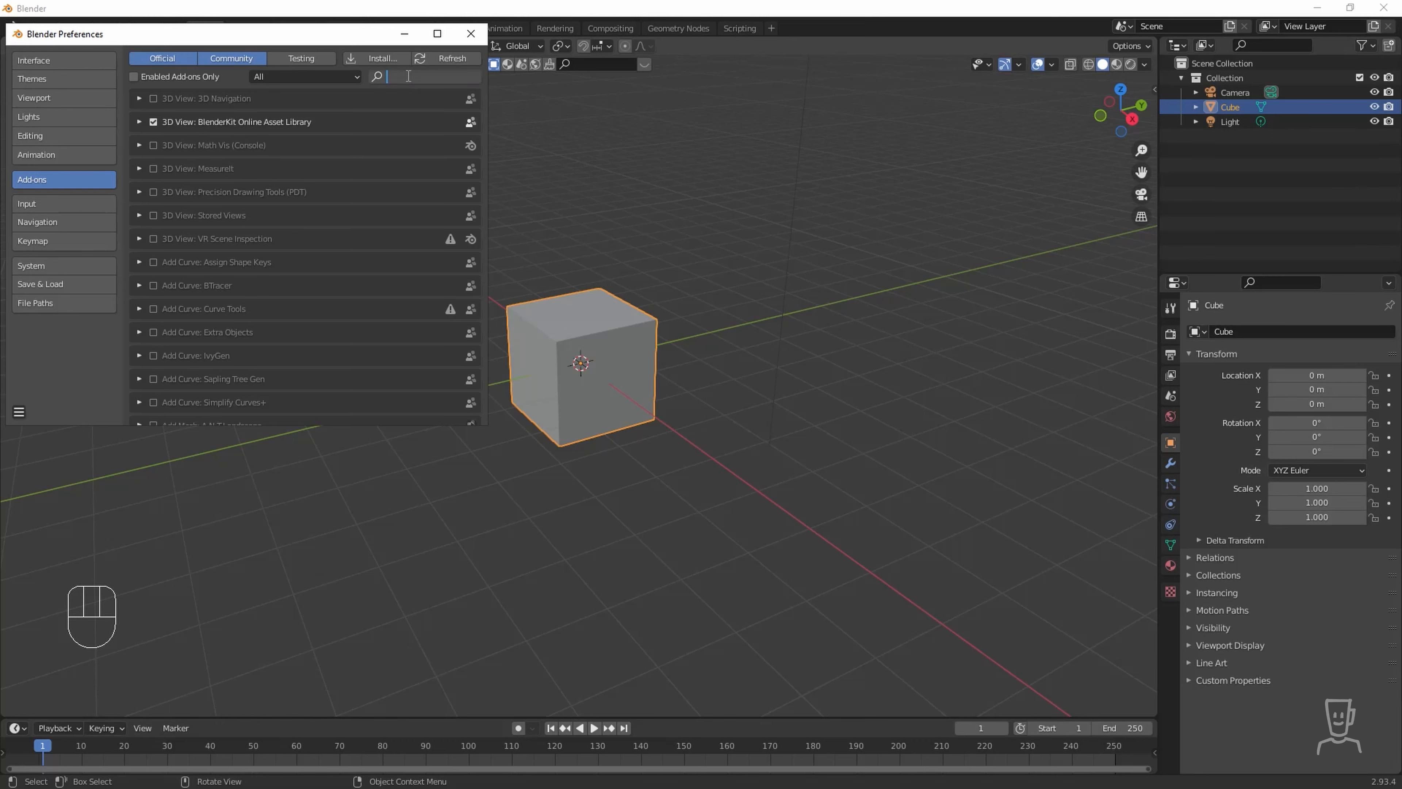
pyautogui.write('imp')
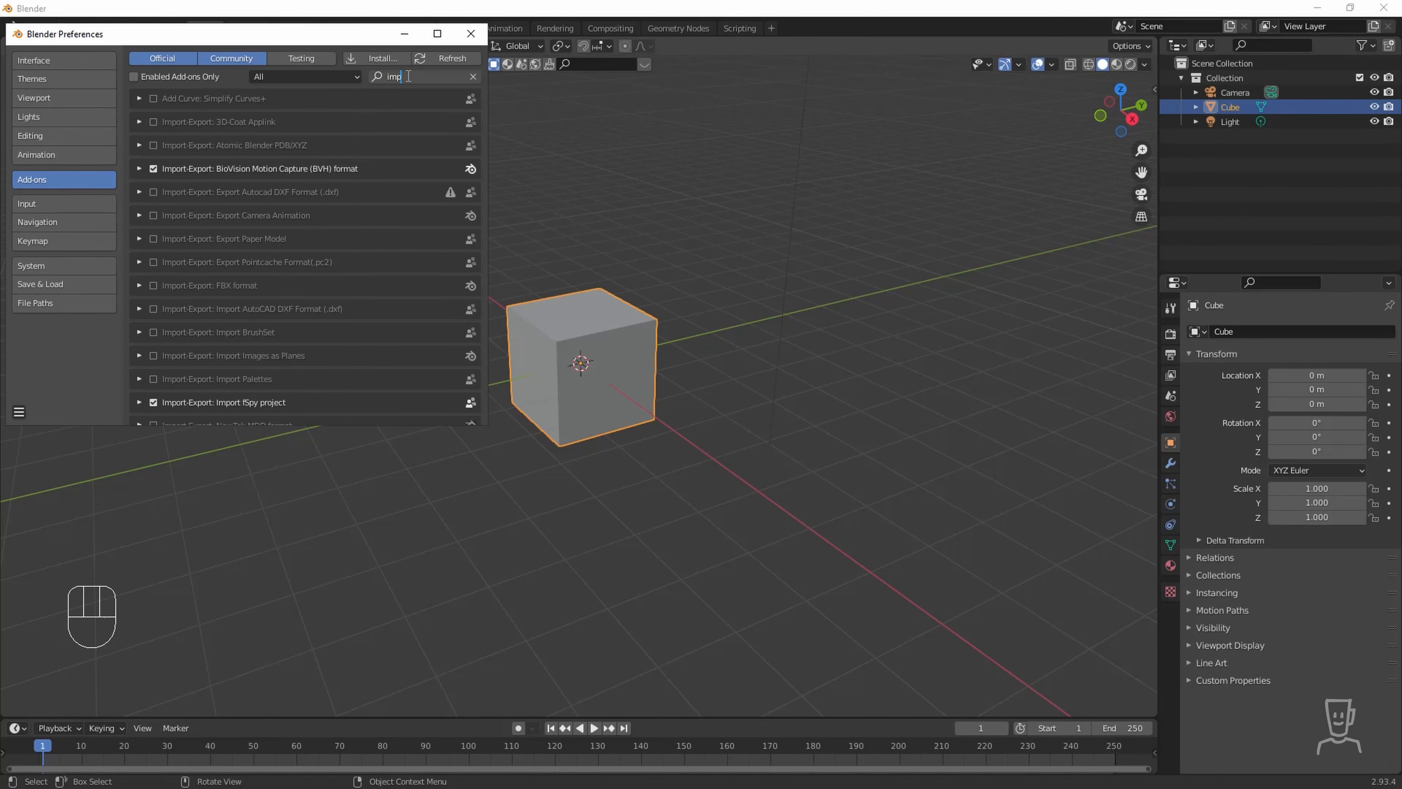
pyautogui.write('ort')
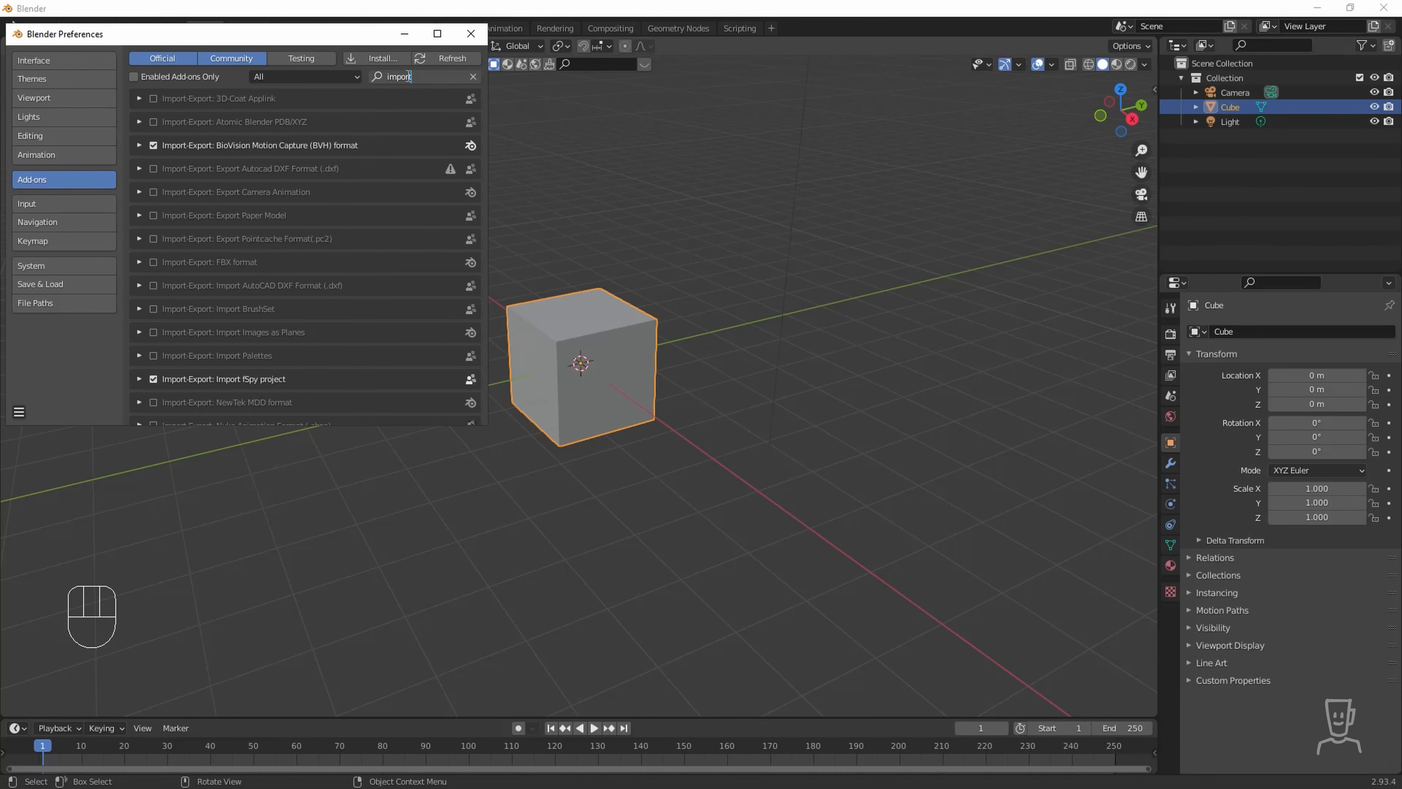
pyautogui.click(153, 333)
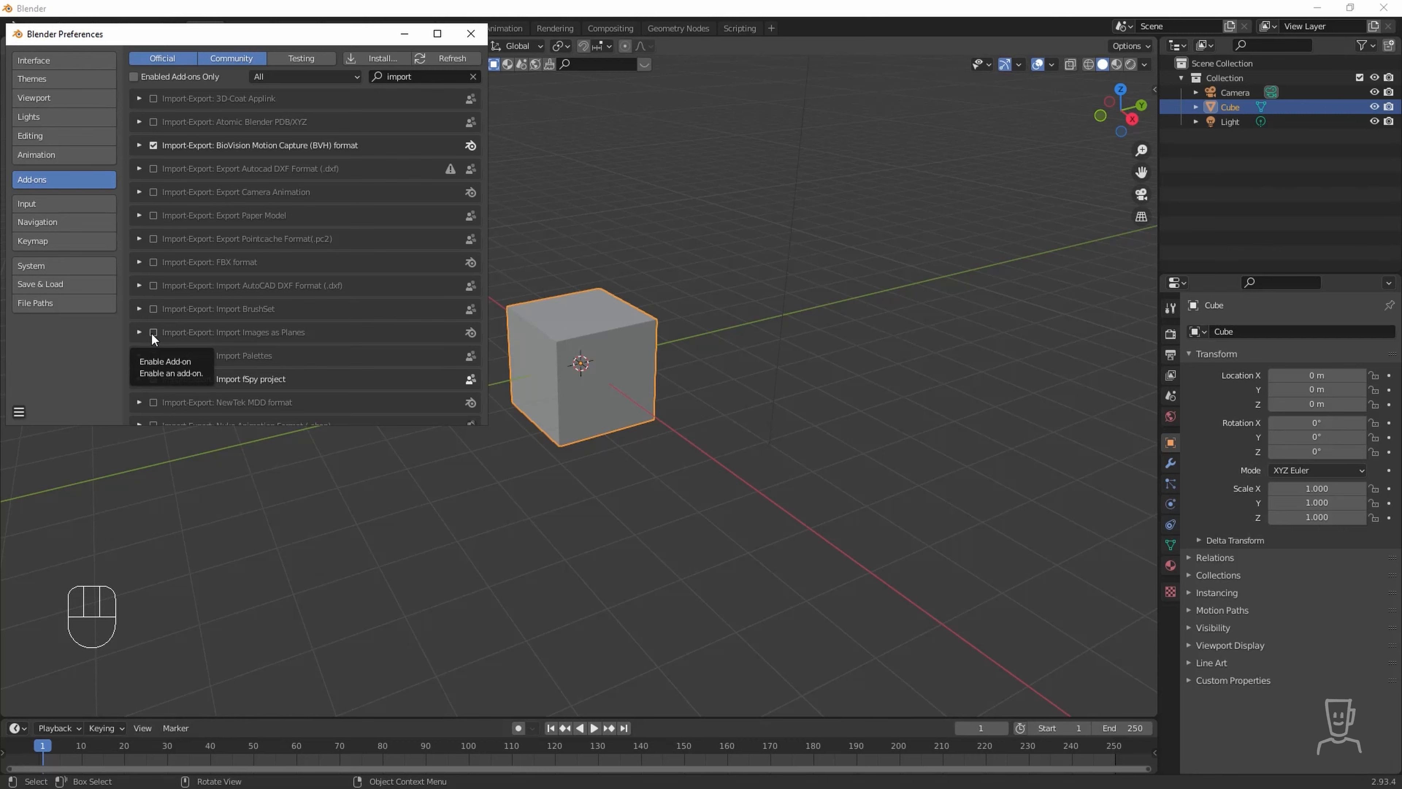
pyautogui.click(153, 332)
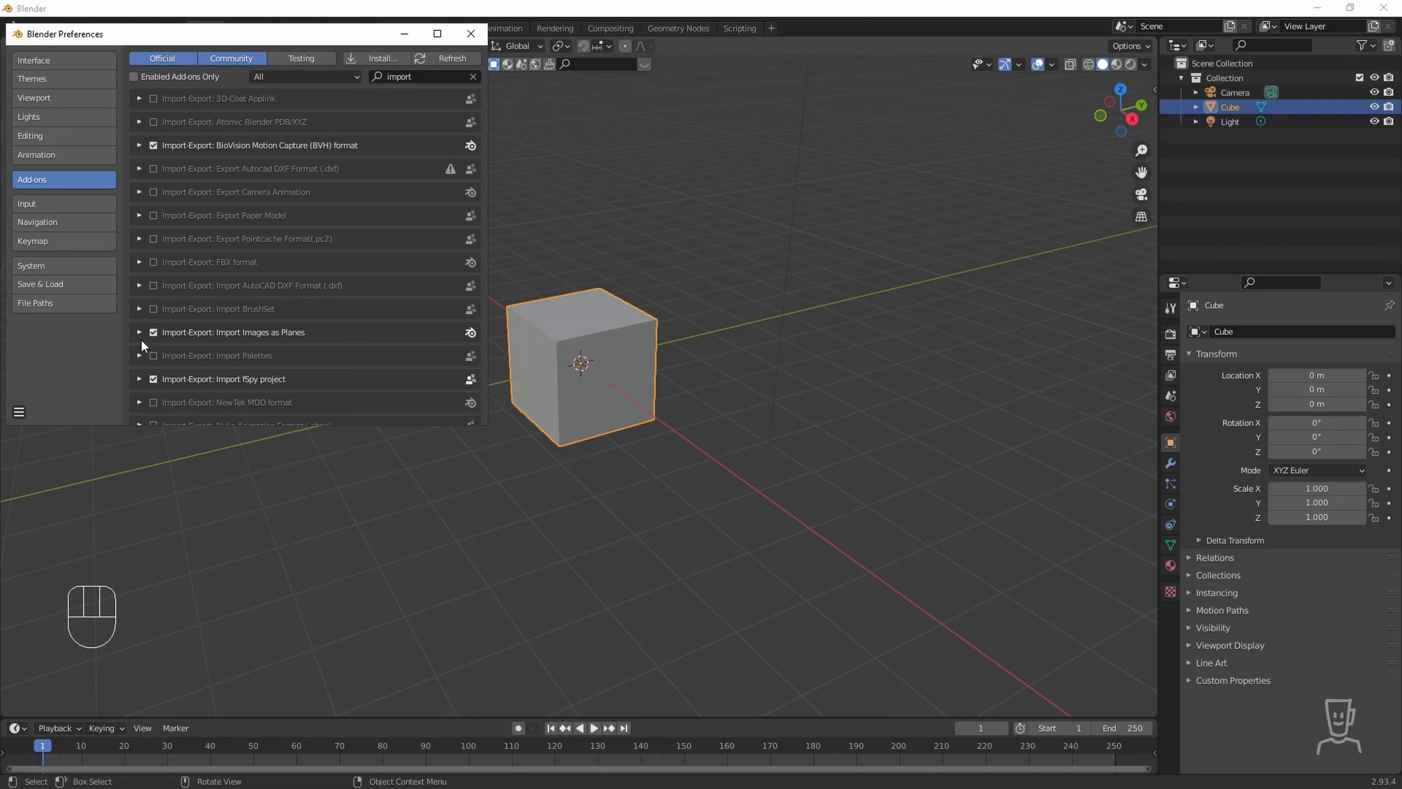
# Read the details of the Import Images as Planes add-on and close the preferences.
pyautogui.click(138, 332)
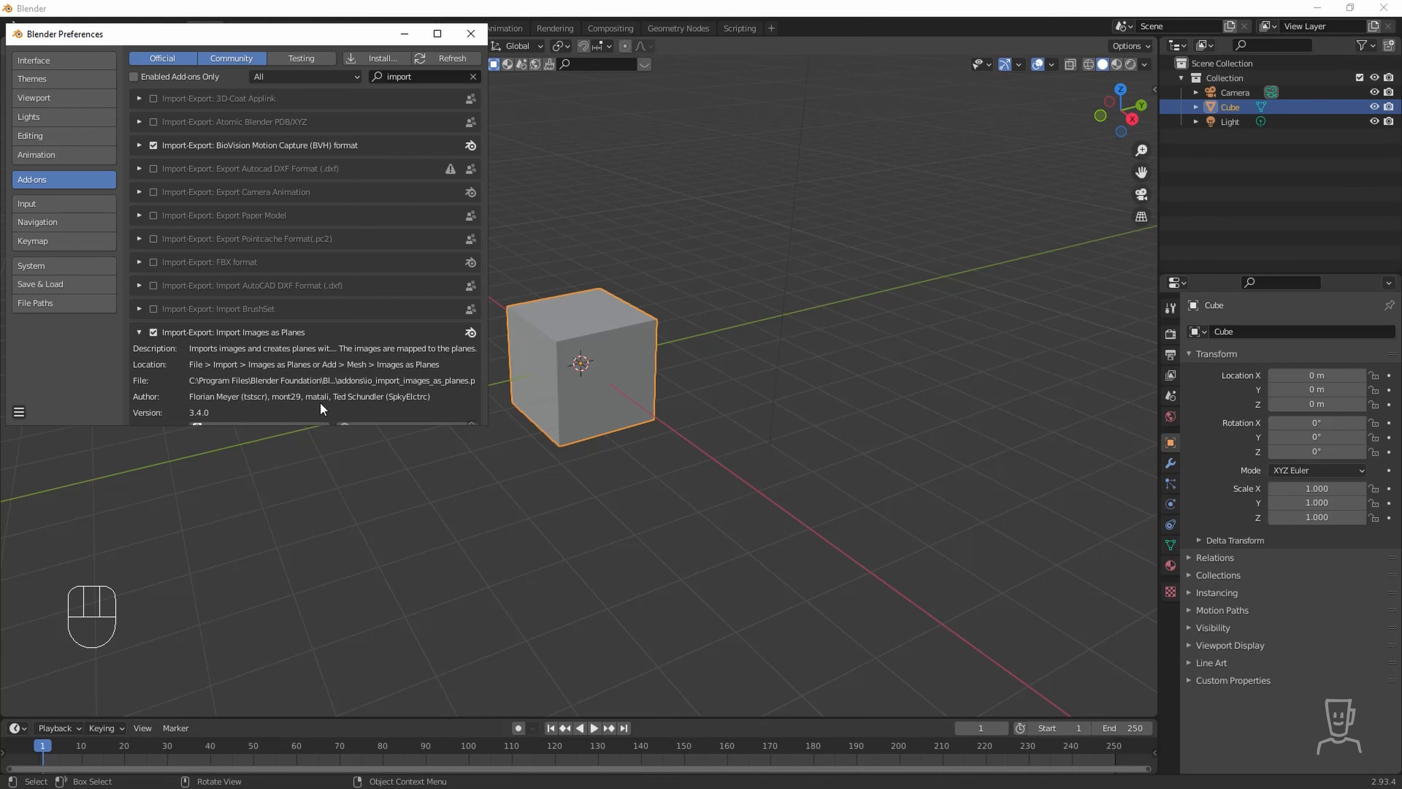
pyautogui.click(139, 332)
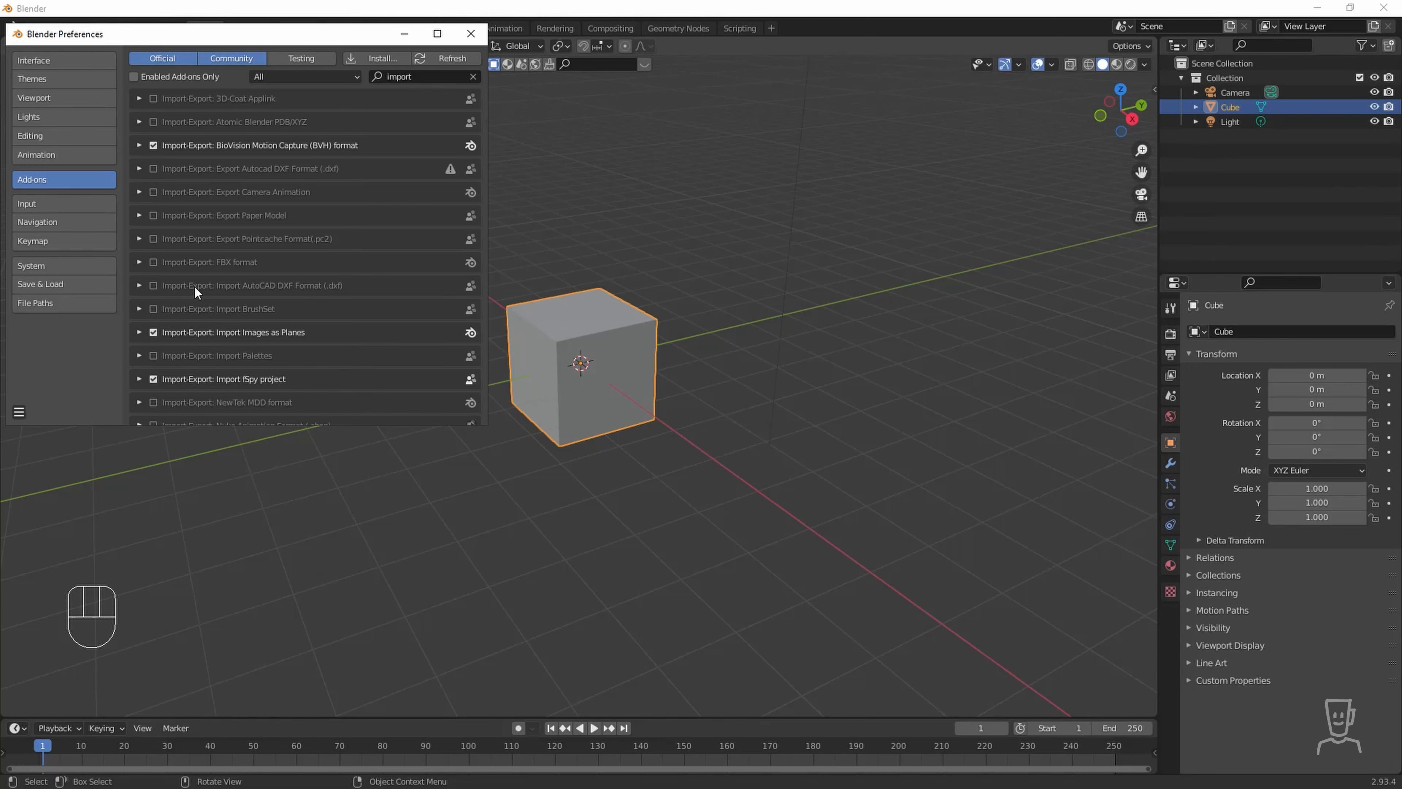
pyautogui.click(471, 33)
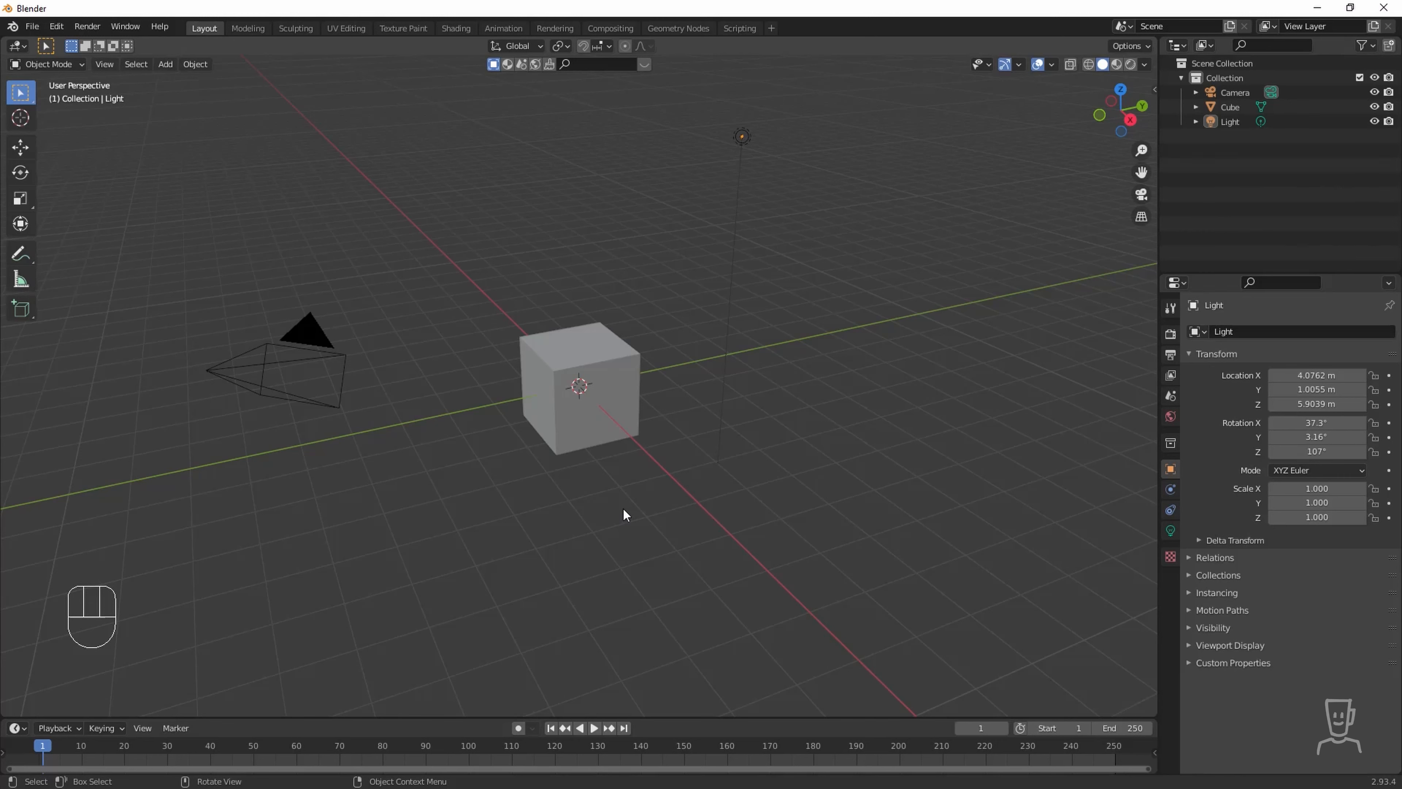
# Select the cube, camera and light in turn in the viewport, finishing with the cube.
pyautogui.click(34, 27)
pyautogui.click(585, 343)
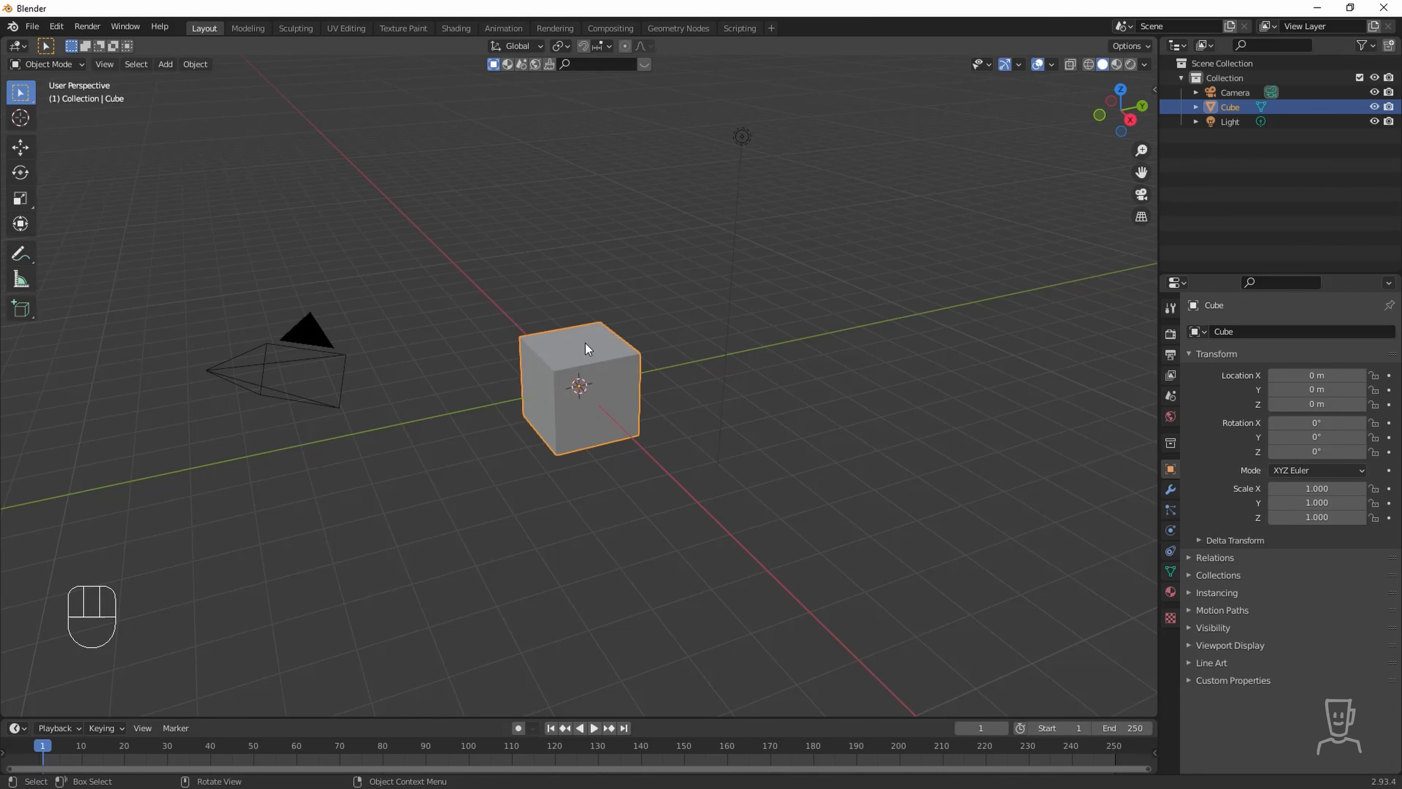
pyautogui.click(268, 394)
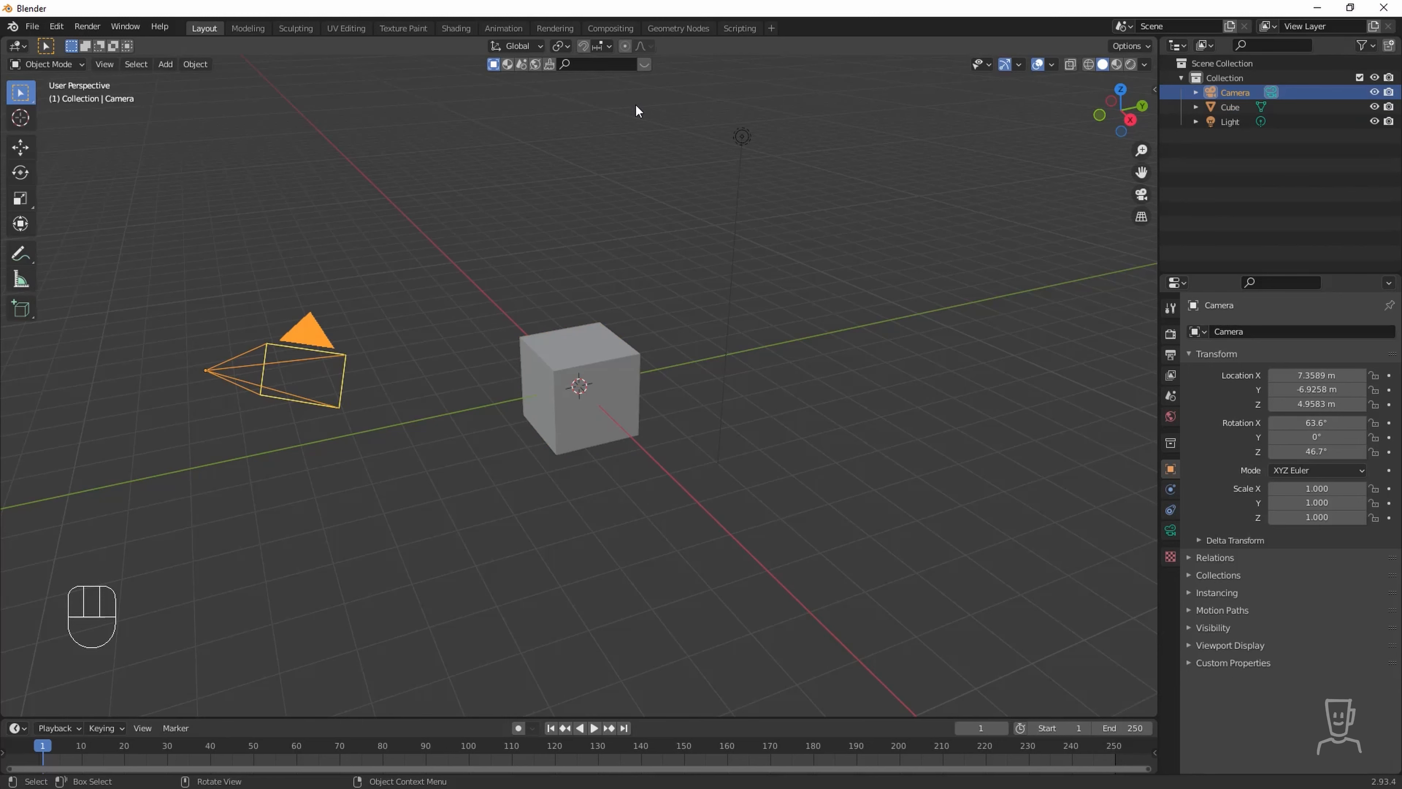
pyautogui.click(742, 136)
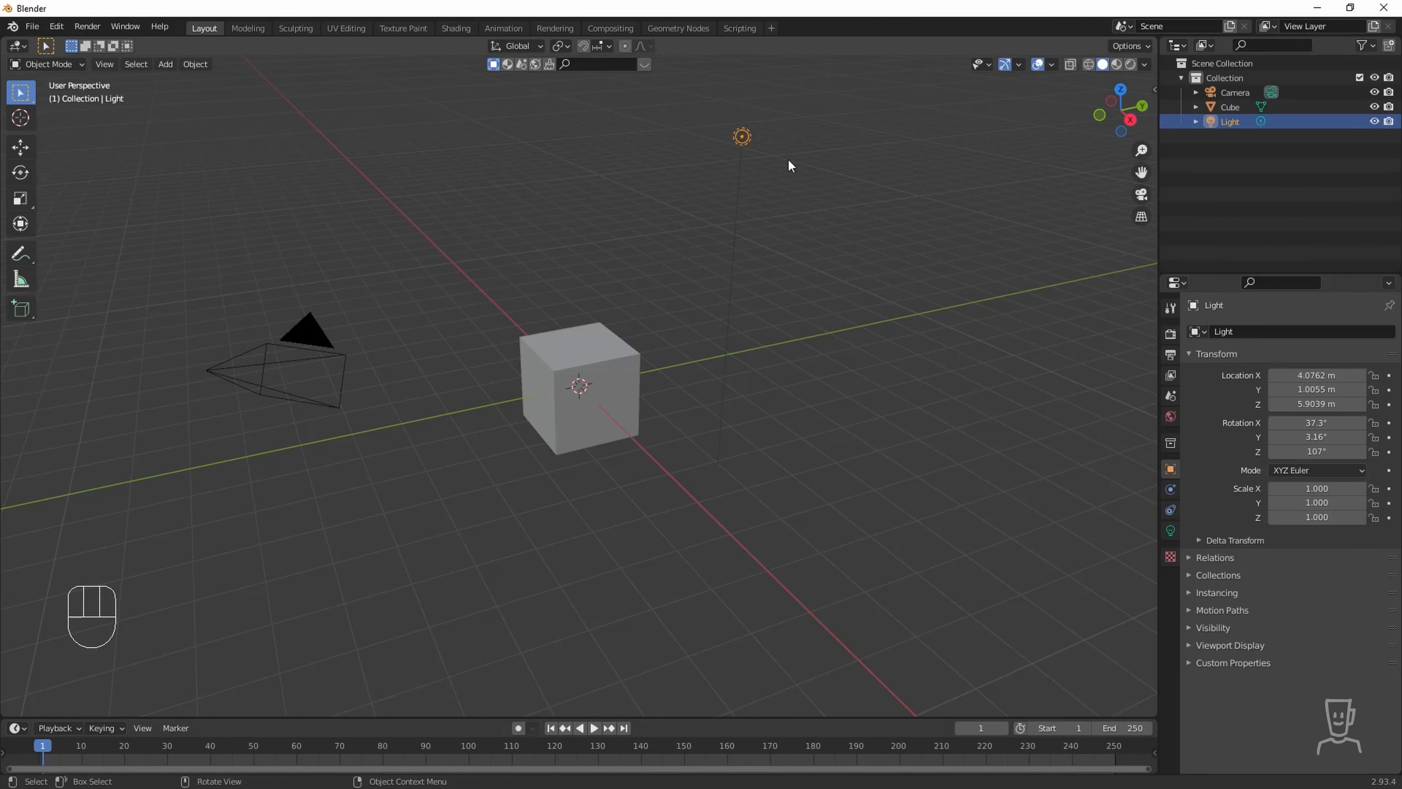
pyautogui.click(598, 352)
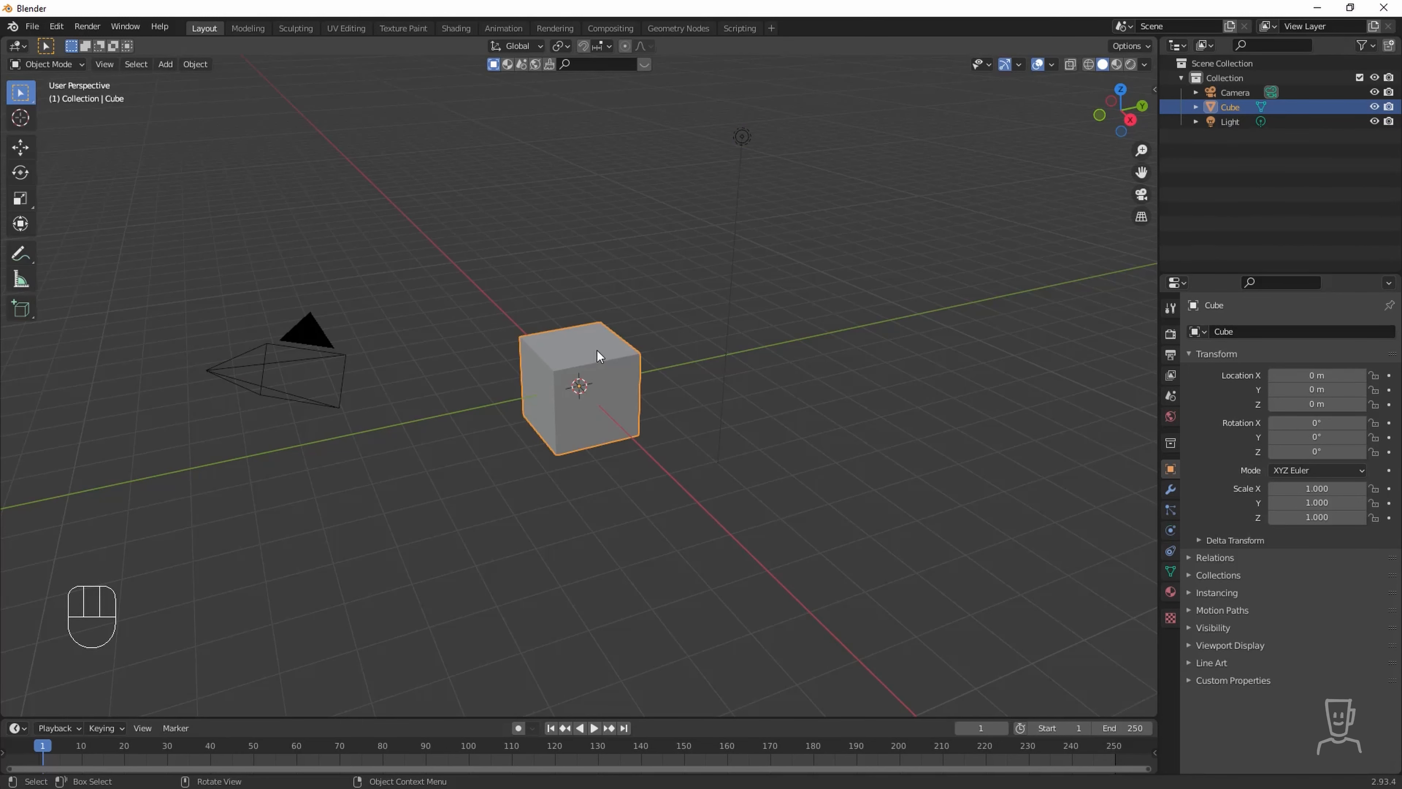
pyautogui.click(338, 353)
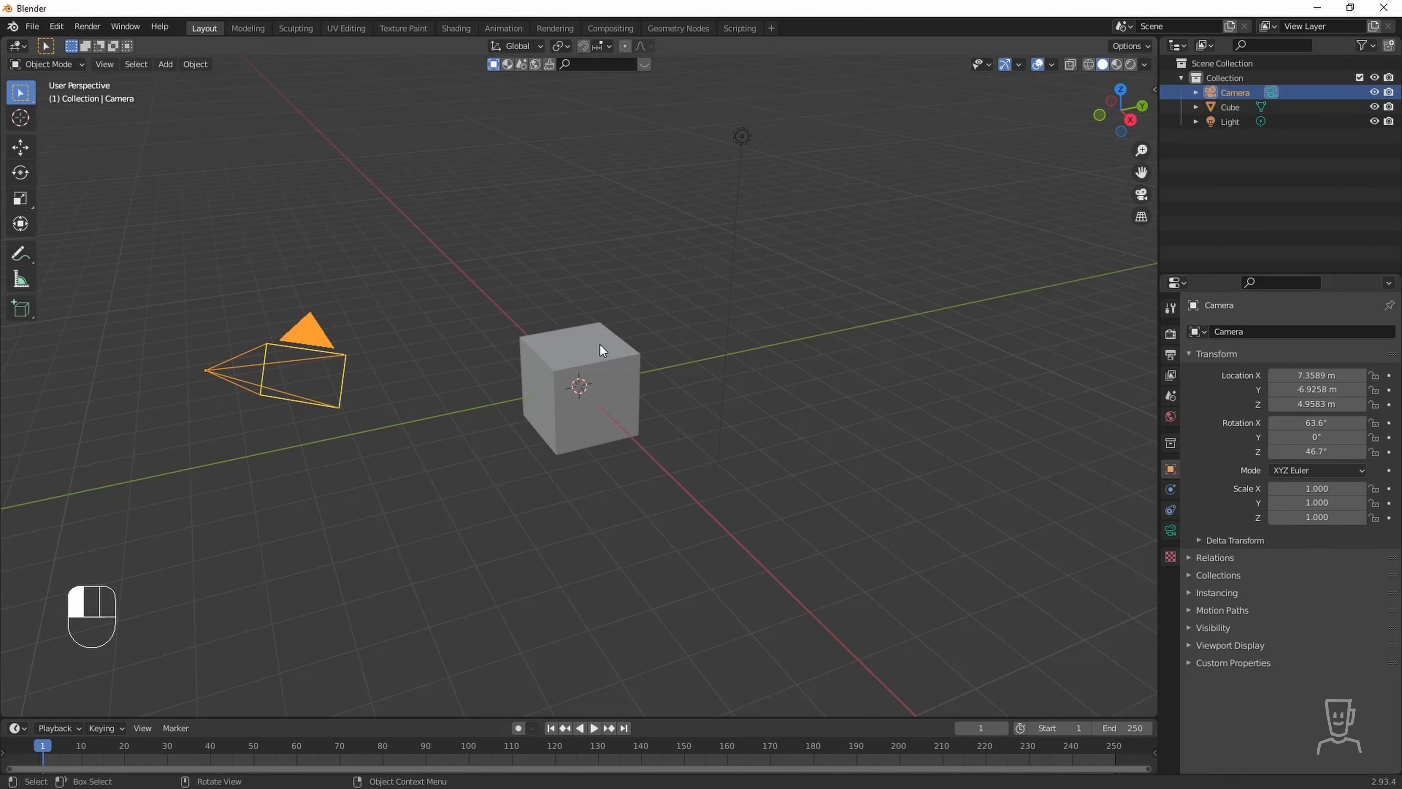
pyautogui.click(600, 346)
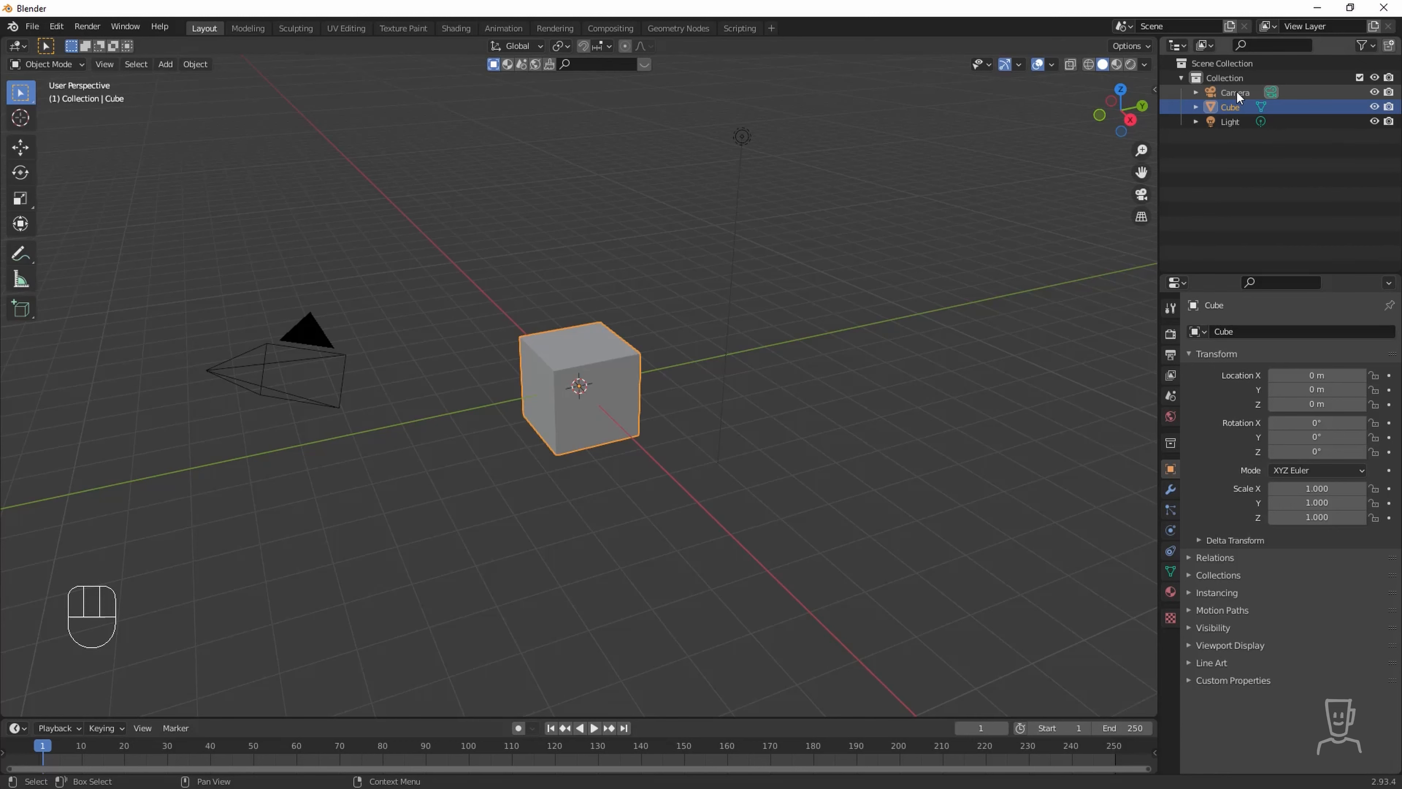
# Toggle the viewport visibility of the camera and the cube off and back on several times.
pyautogui.click(1221, 62)
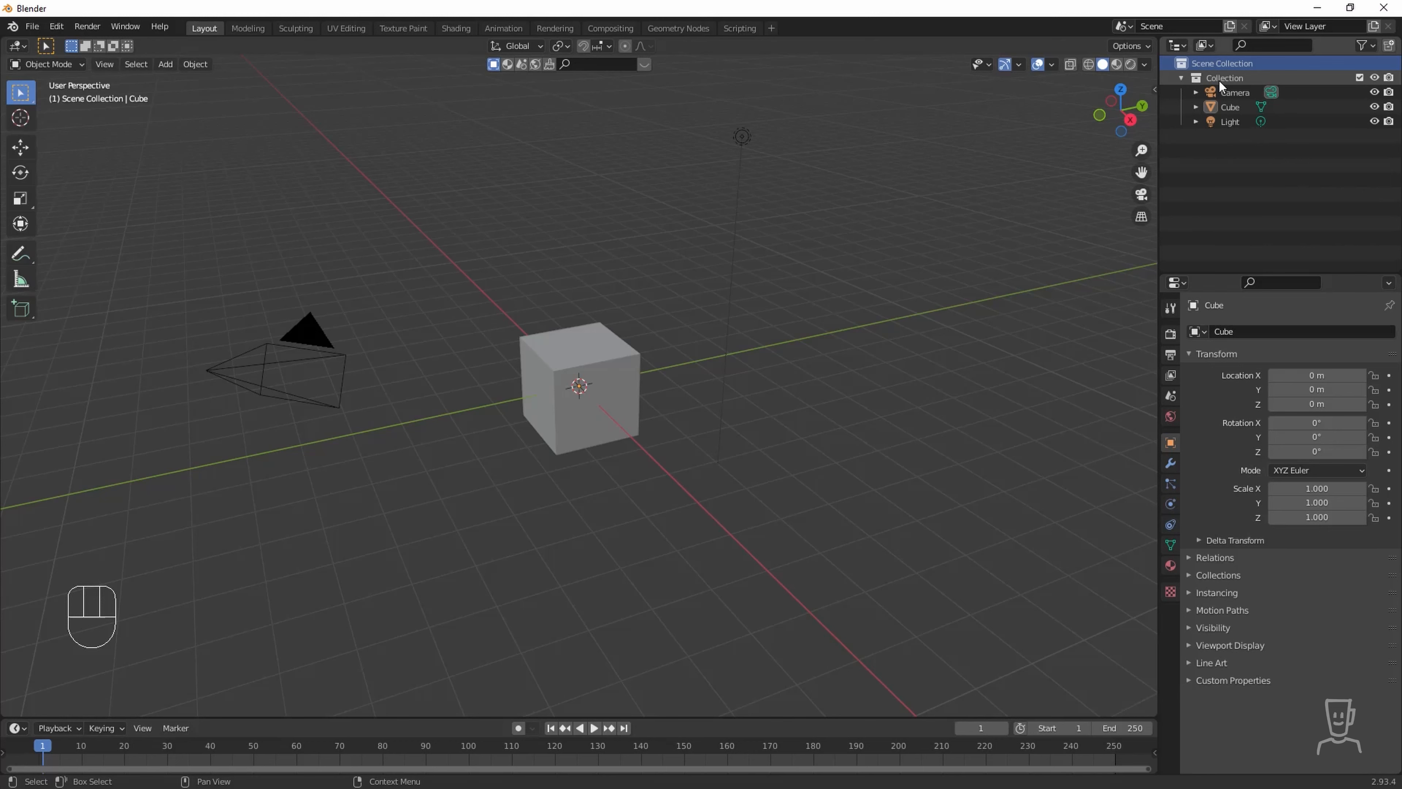
pyautogui.click(1374, 93)
pyautogui.click(1374, 93)
pyautogui.click(1374, 94)
pyautogui.click(1374, 94)
pyautogui.click(1374, 94)
pyautogui.click(1374, 94)
pyautogui.click(1374, 107)
pyautogui.click(1374, 107)
pyautogui.click(1374, 107)
pyautogui.click(1375, 107)
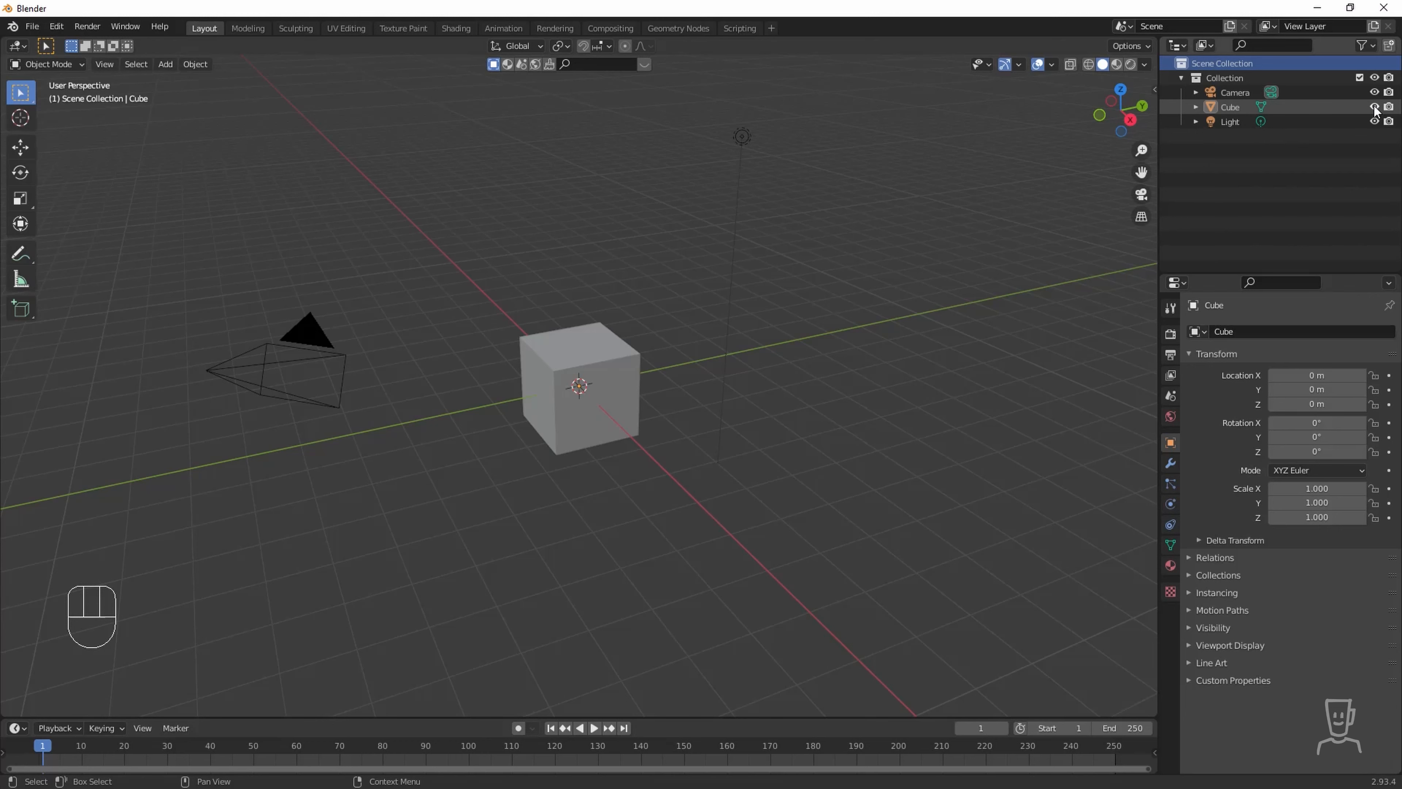
pyautogui.click(1374, 108)
pyautogui.click(1374, 108)
# Toggle the cube's render visibility off and back on several times.
pyautogui.click(1389, 108)
pyautogui.click(1389, 108)
pyautogui.click(1390, 107)
pyautogui.click(1389, 108)
pyautogui.click(1389, 108)
pyautogui.click(1389, 108)
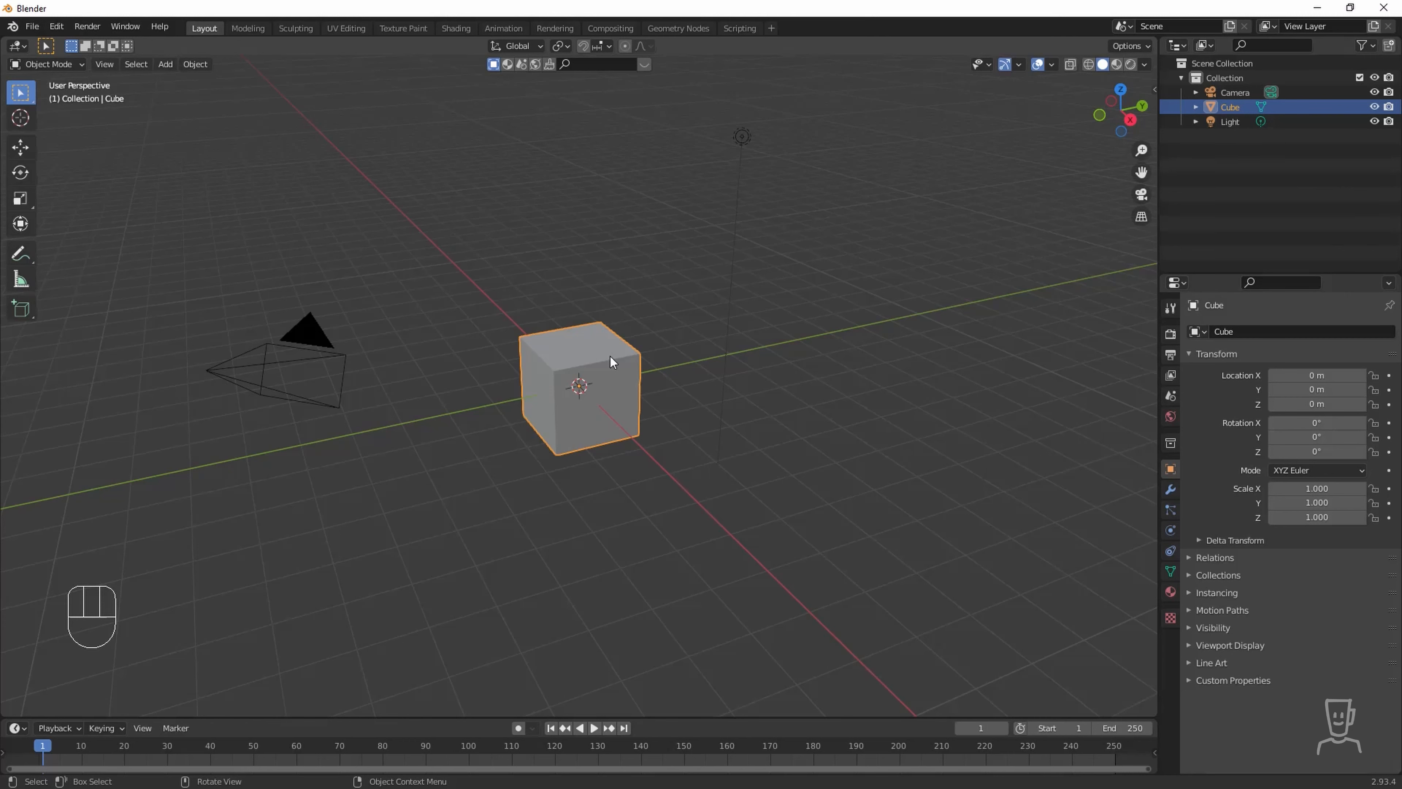
# Delete the default cube and add a new cube mesh at the world origin.
pyautogui.press('Delete')
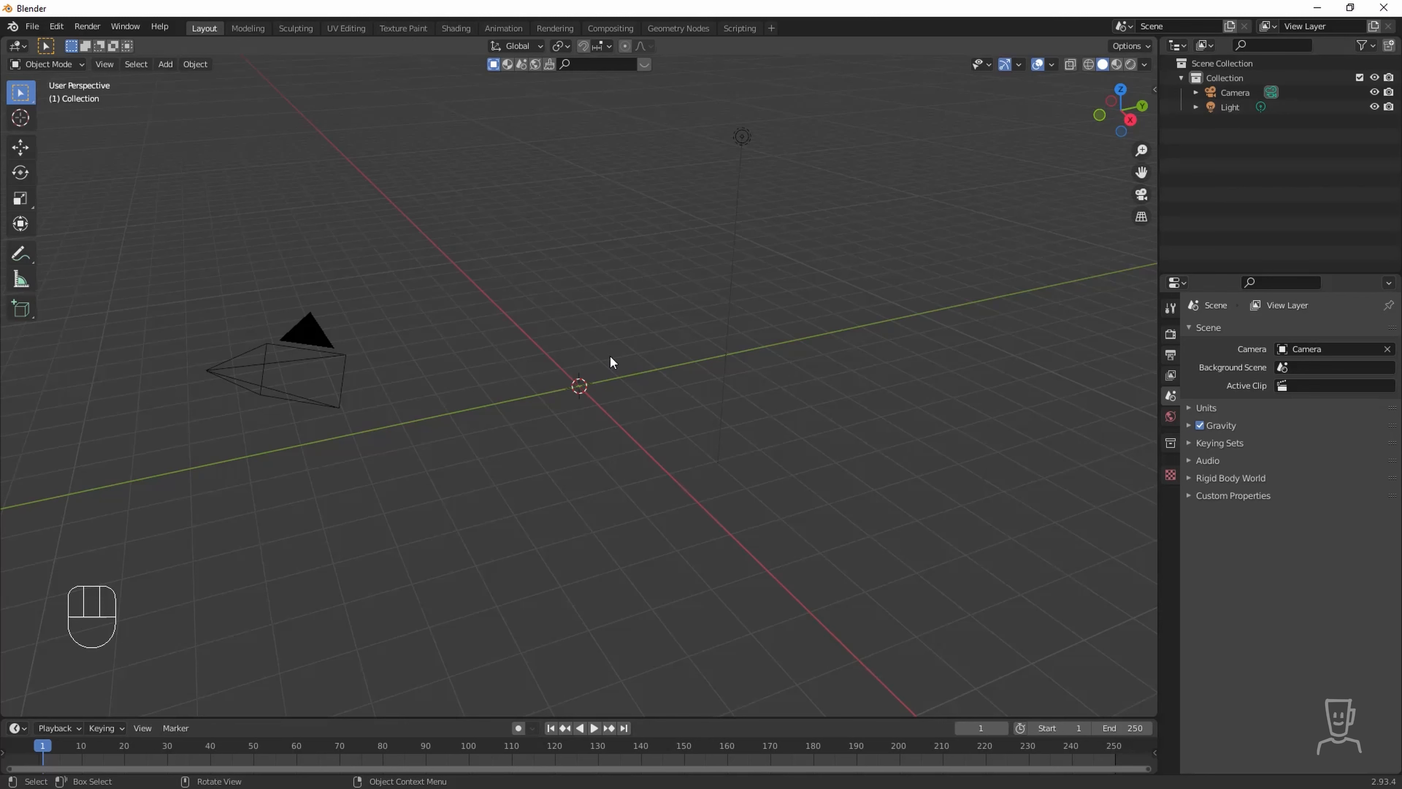
pyautogui.hotkey('shift', 'a')
pyautogui.moveTo(610, 359)
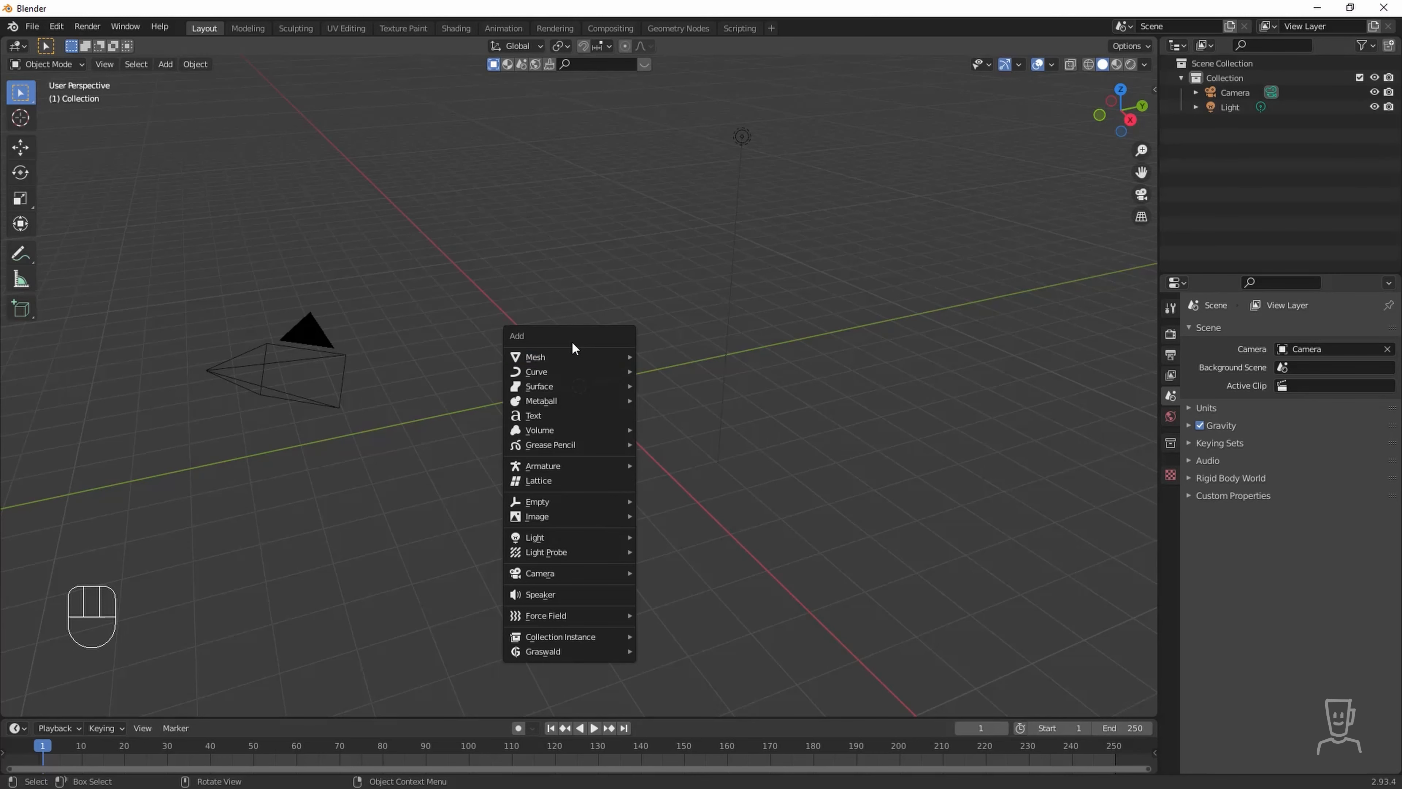
pyautogui.moveTo(571, 660)
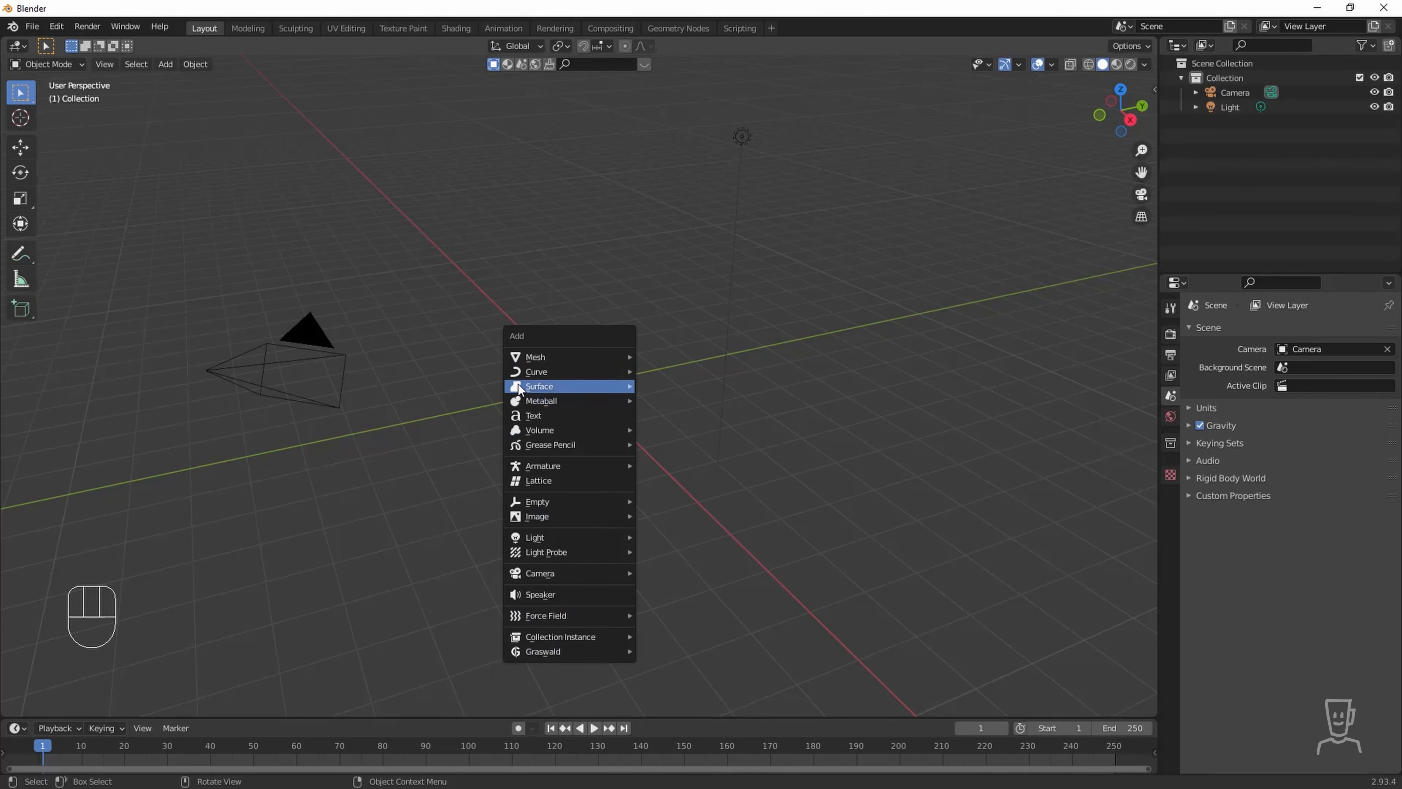
pyautogui.moveTo(523, 363)
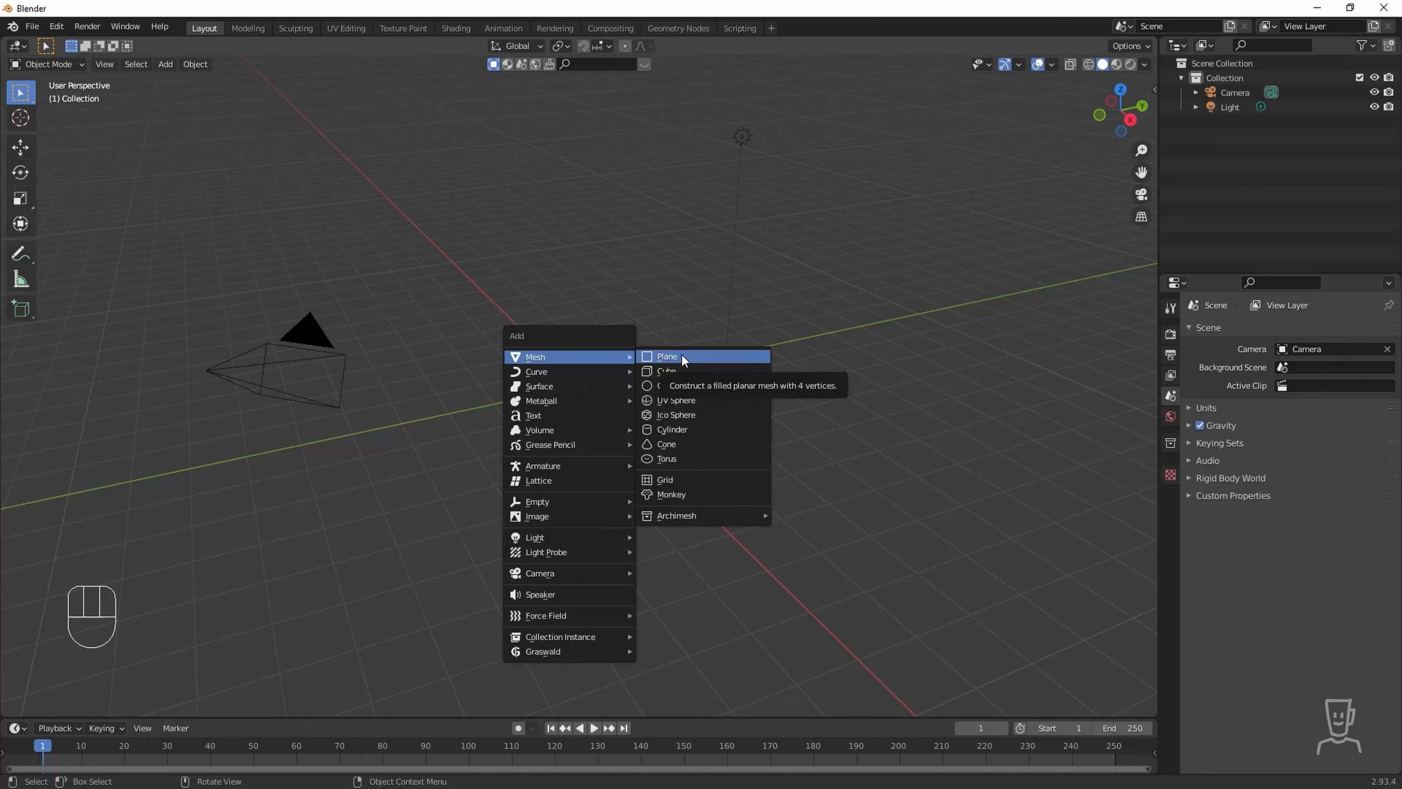
pyautogui.click(668, 373)
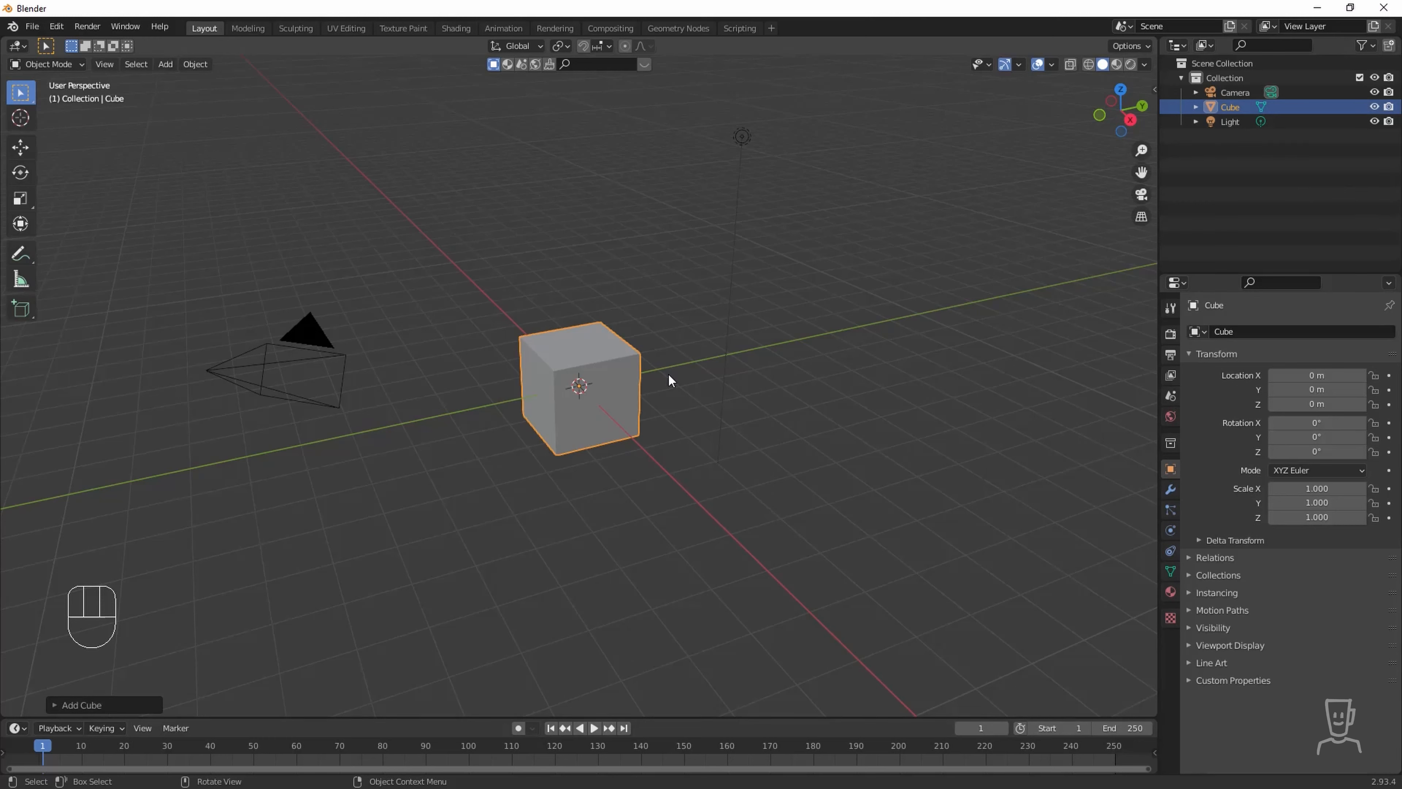
pyautogui.click(166, 65)
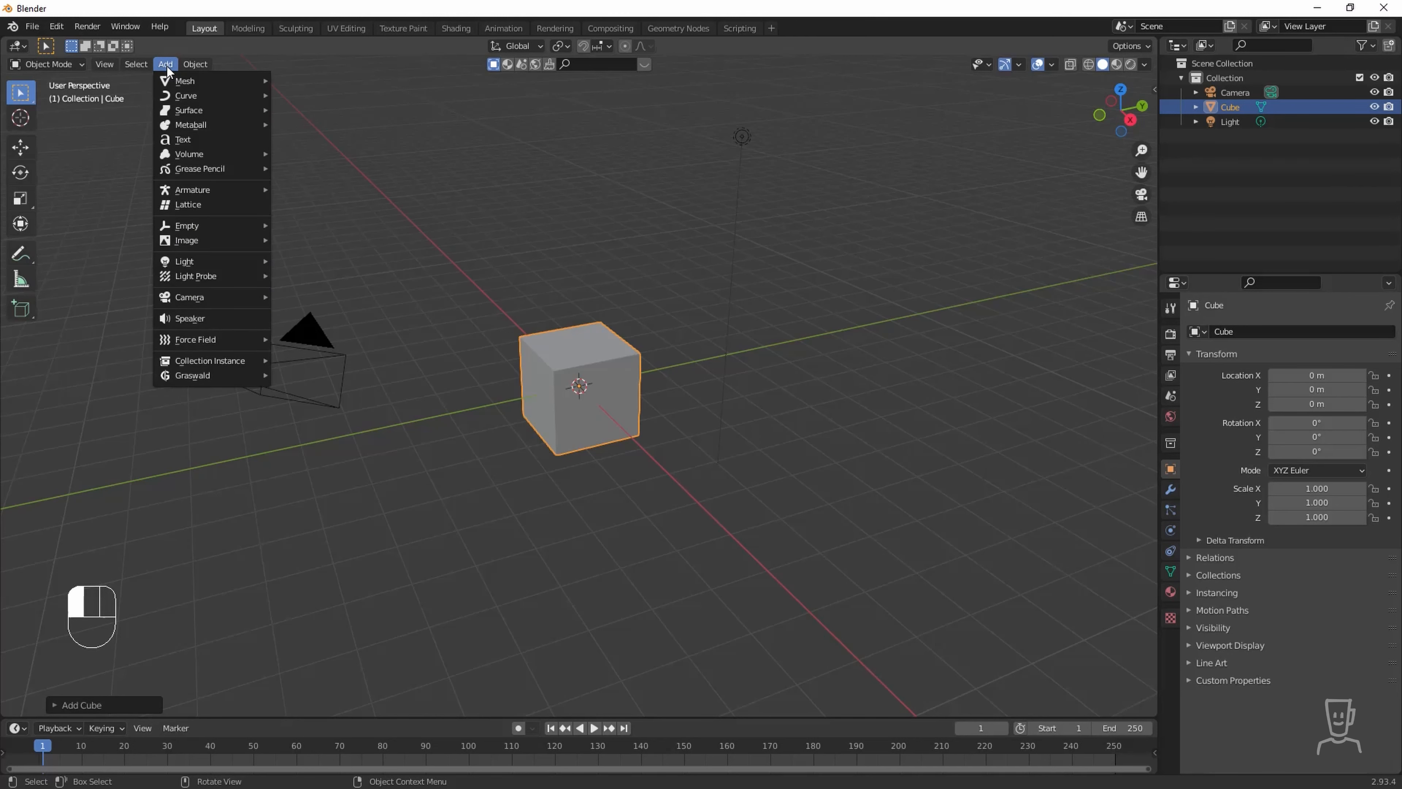
pyautogui.moveTo(172, 80)
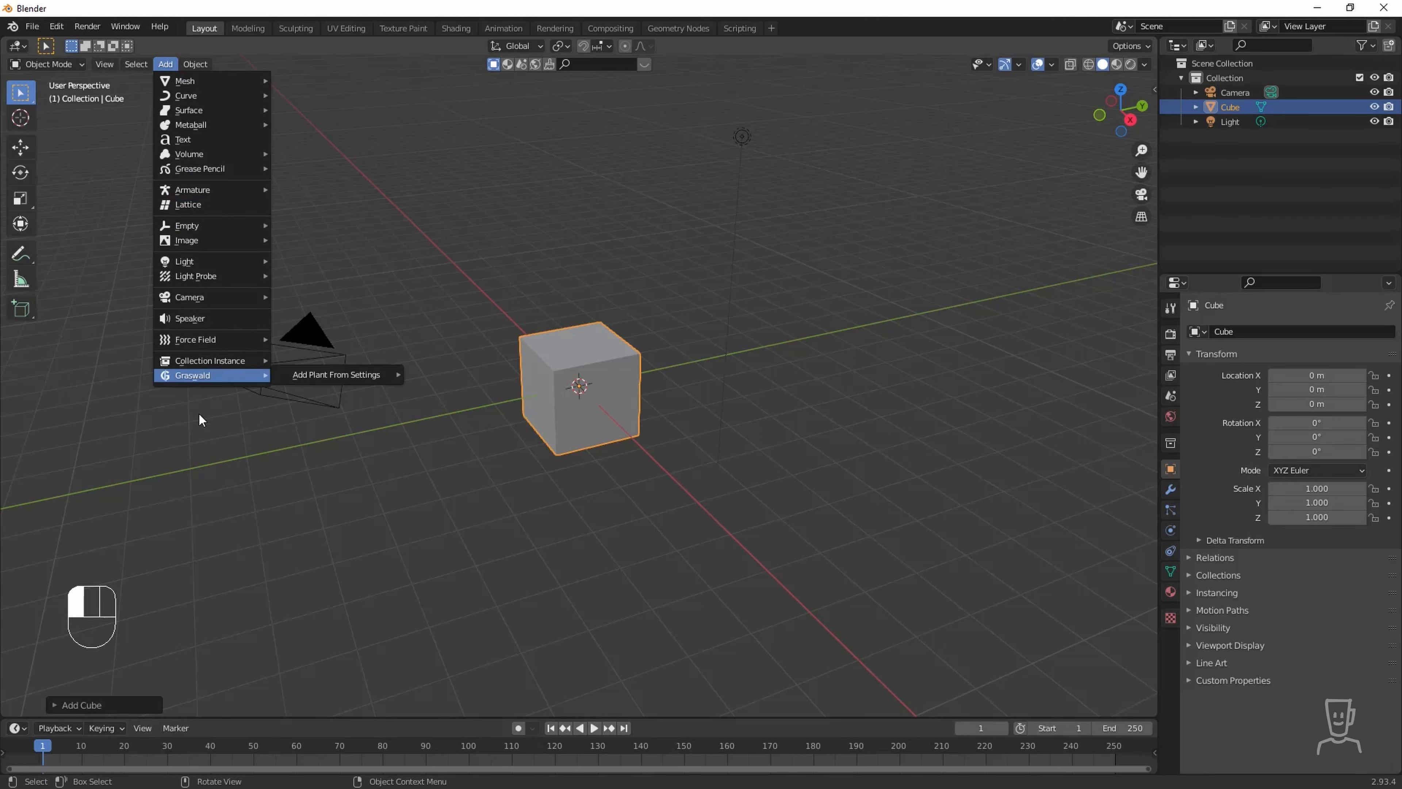
pyautogui.moveTo(195, 296)
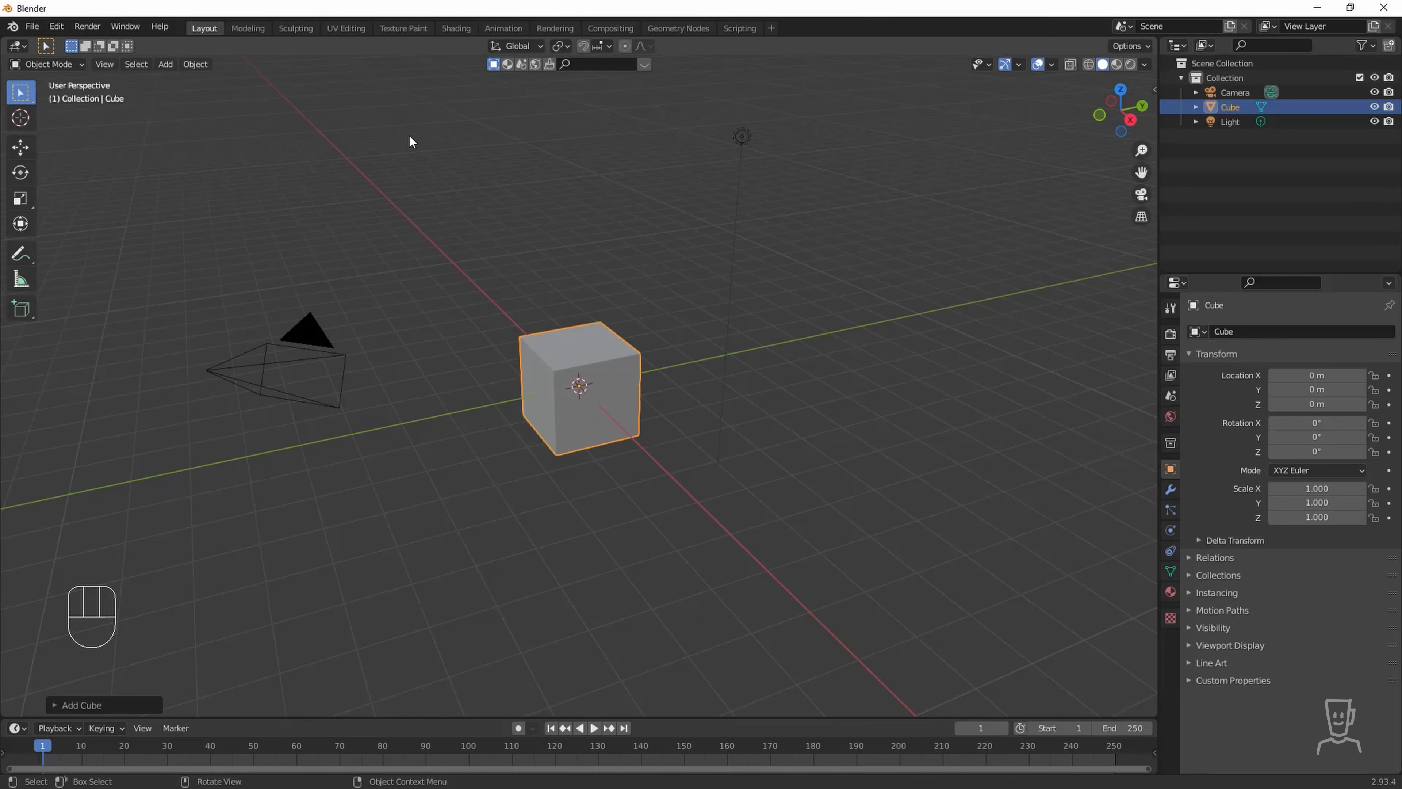
# Enter Edit Mode on the cube and select three of its upper corner vertices one after another.
pyautogui.click(60, 66)
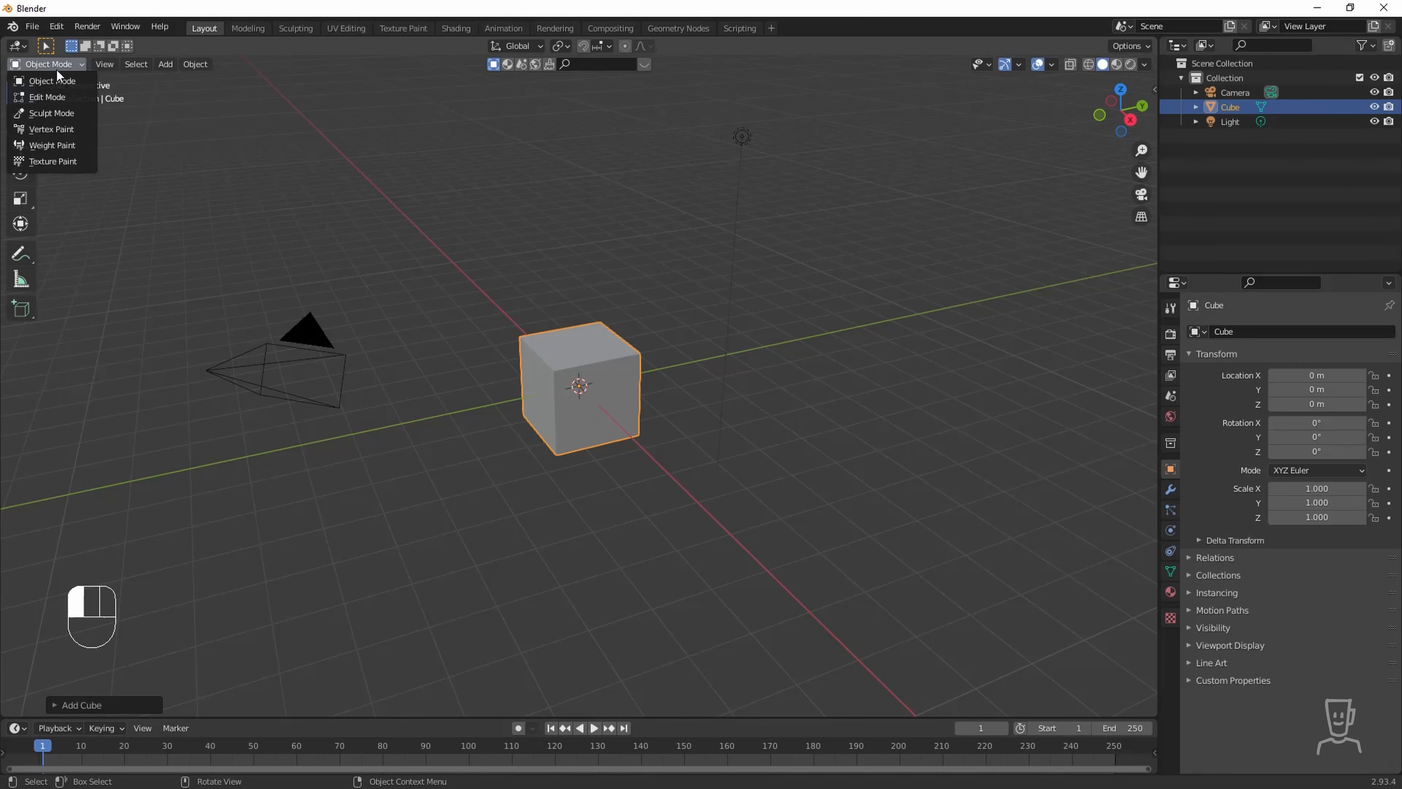
pyautogui.click(45, 96)
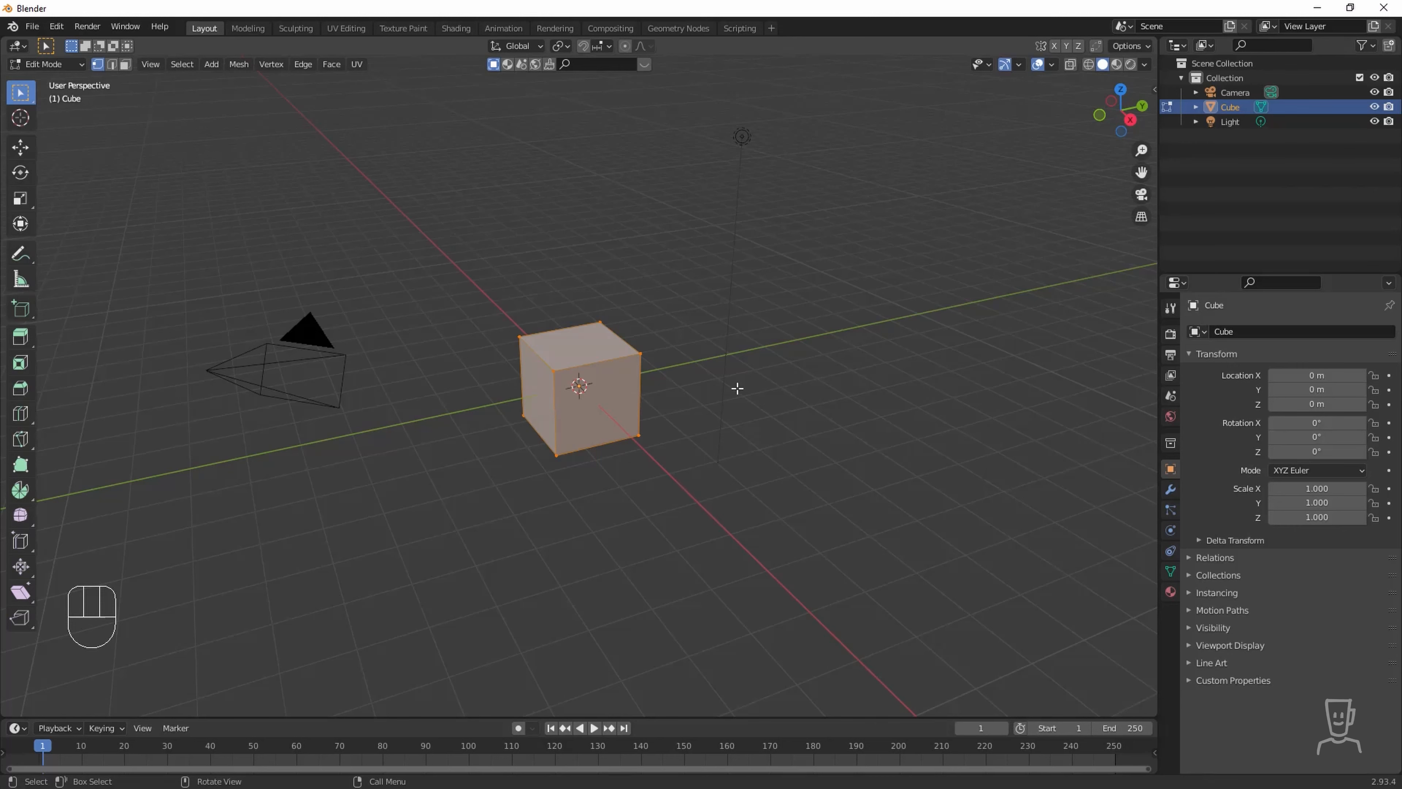
pyautogui.click(643, 354)
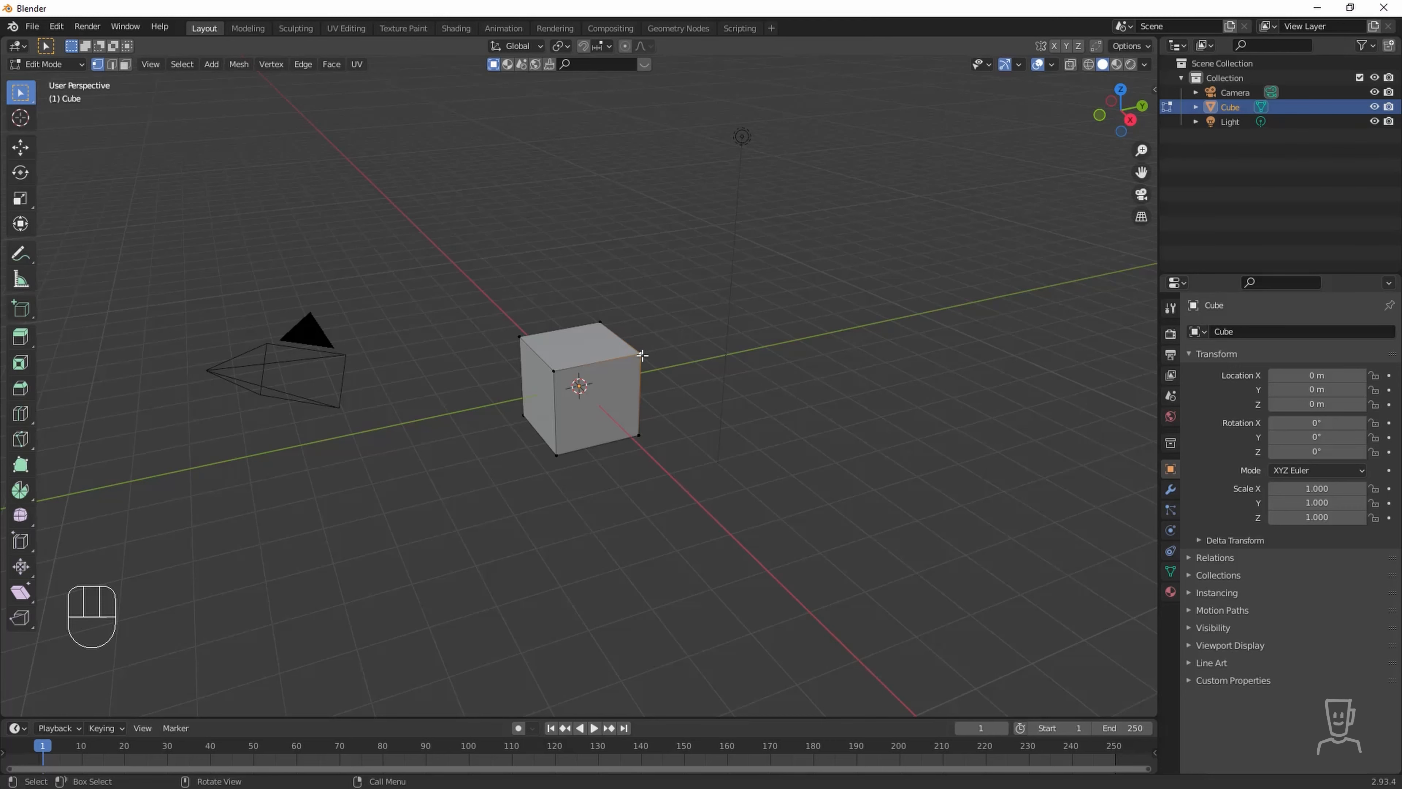
pyautogui.click(598, 321)
pyautogui.click(518, 336)
# Select a top edge of the cube in edge select mode, and its top and -Y side faces in face select mode, ending on the side face.
pyautogui.click(111, 65)
pyautogui.click(541, 358)
pyautogui.click(126, 65)
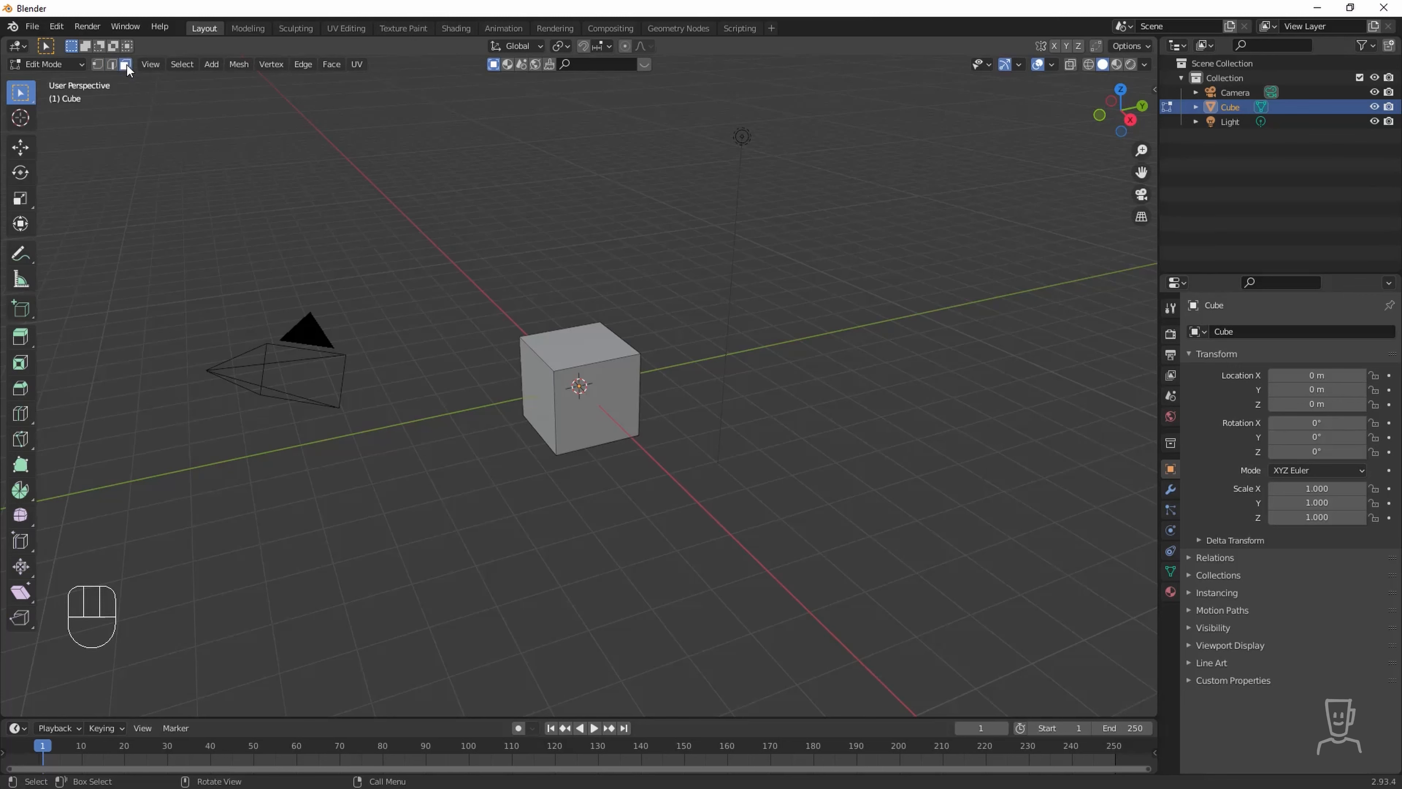
pyautogui.click(550, 335)
pyautogui.click(528, 390)
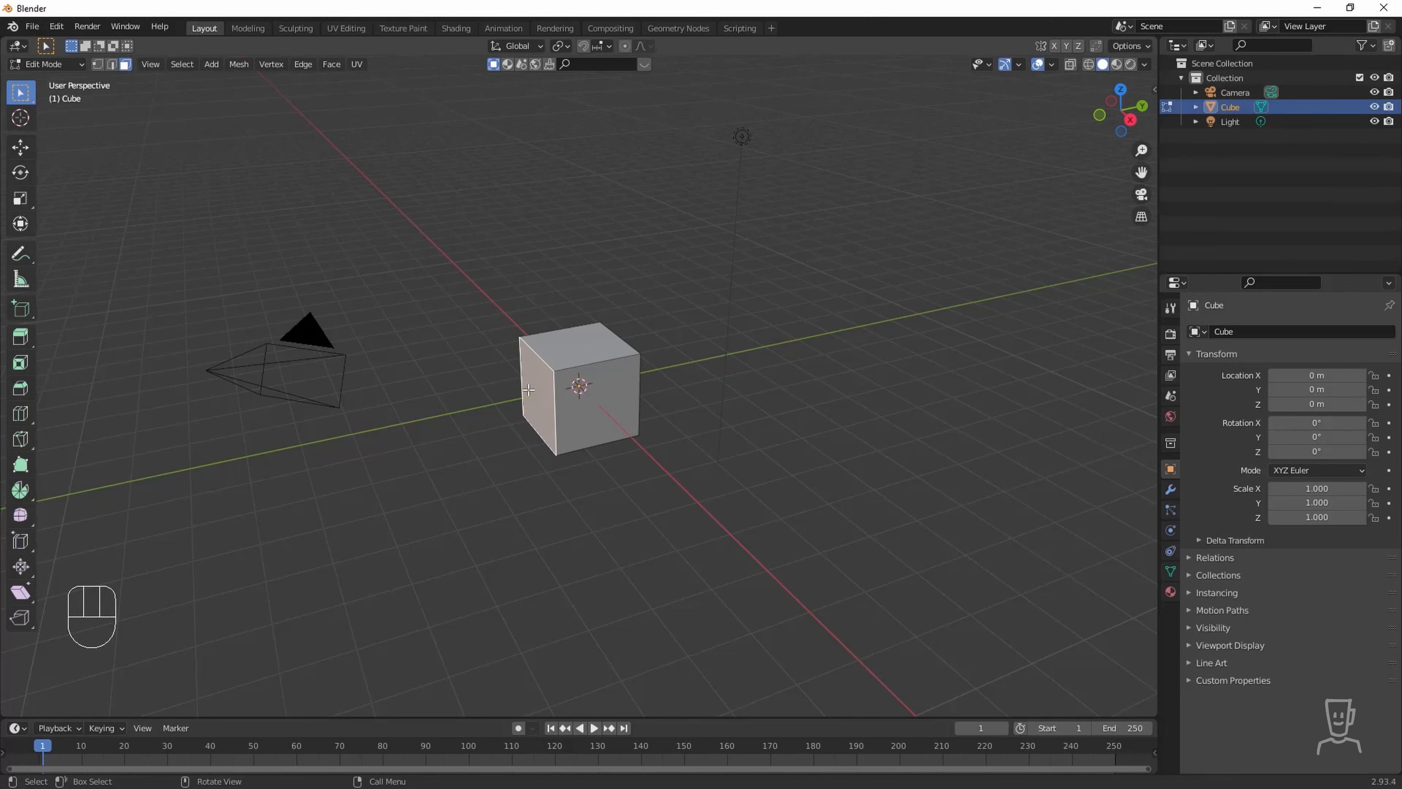
pyautogui.click(573, 345)
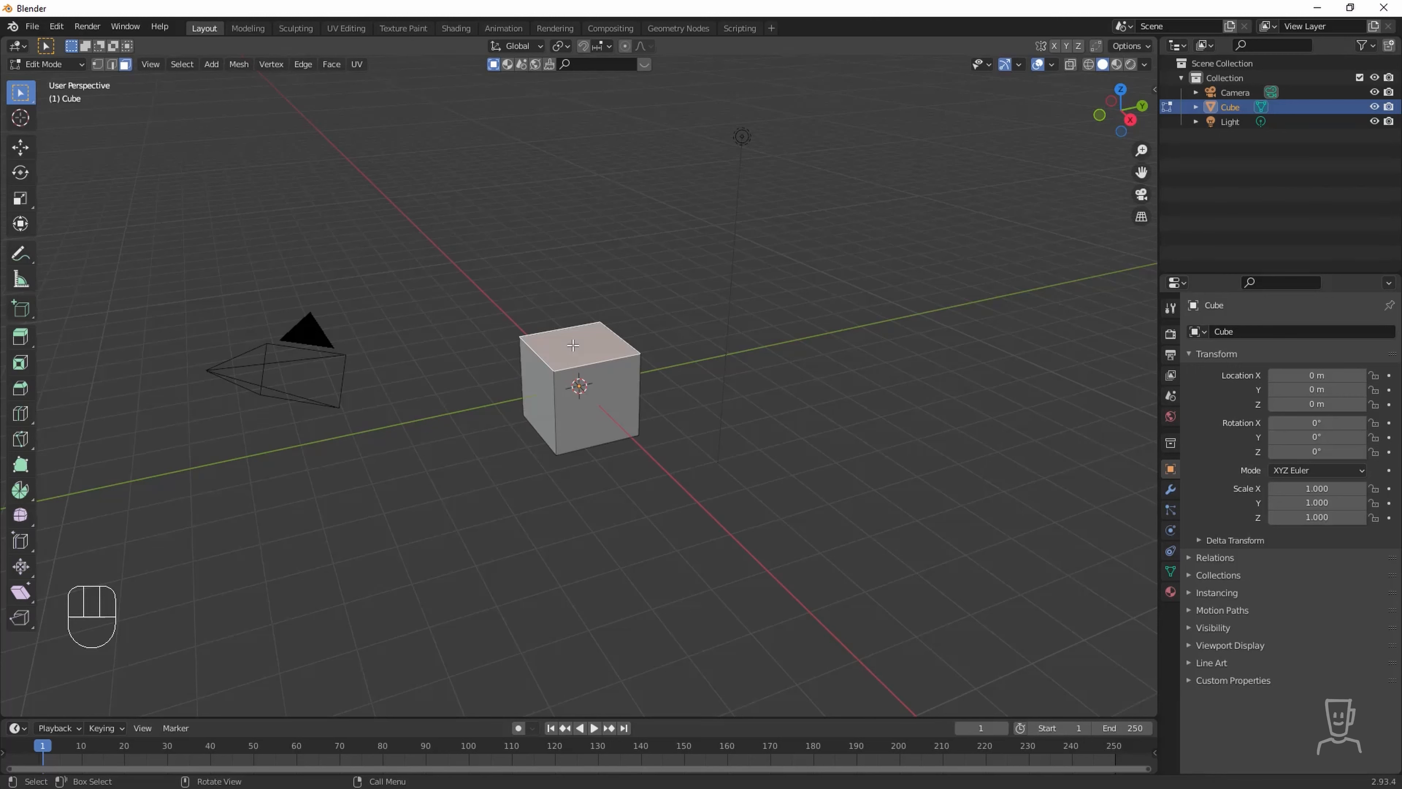
pyautogui.click(528, 398)
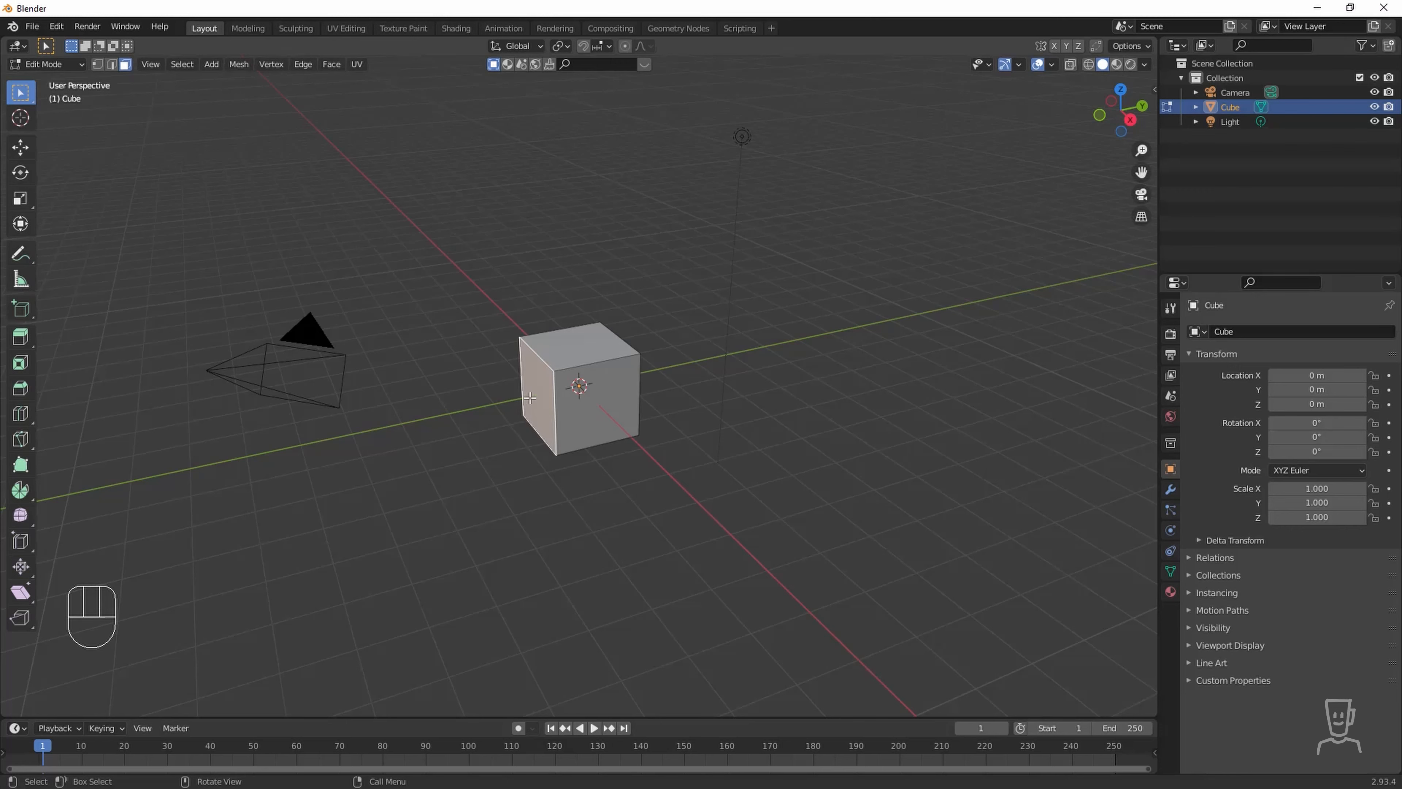
# Return to Object Mode, try moving the cube about 4.45 m along the Y axis, and undo the move.
pyautogui.click(53, 64)
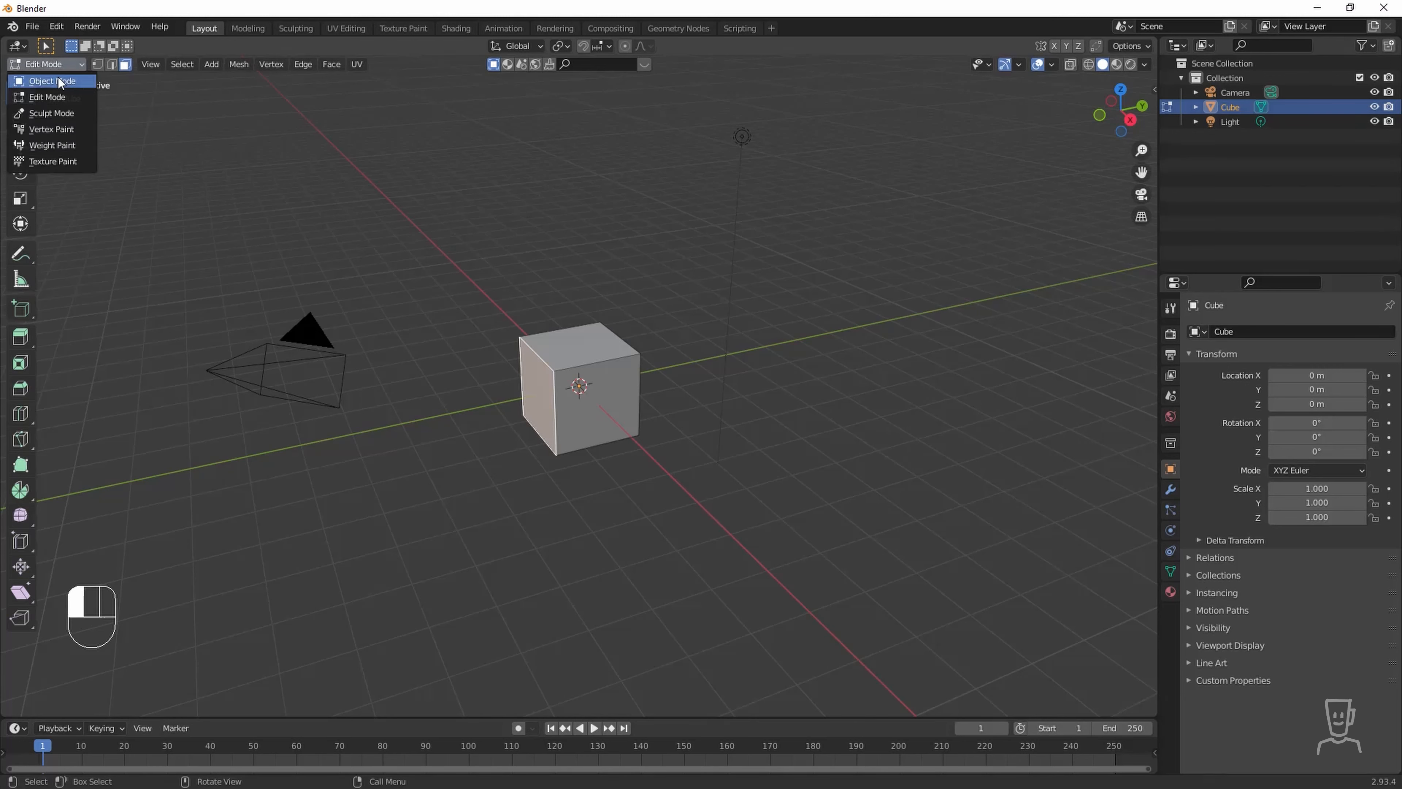
pyautogui.click(59, 81)
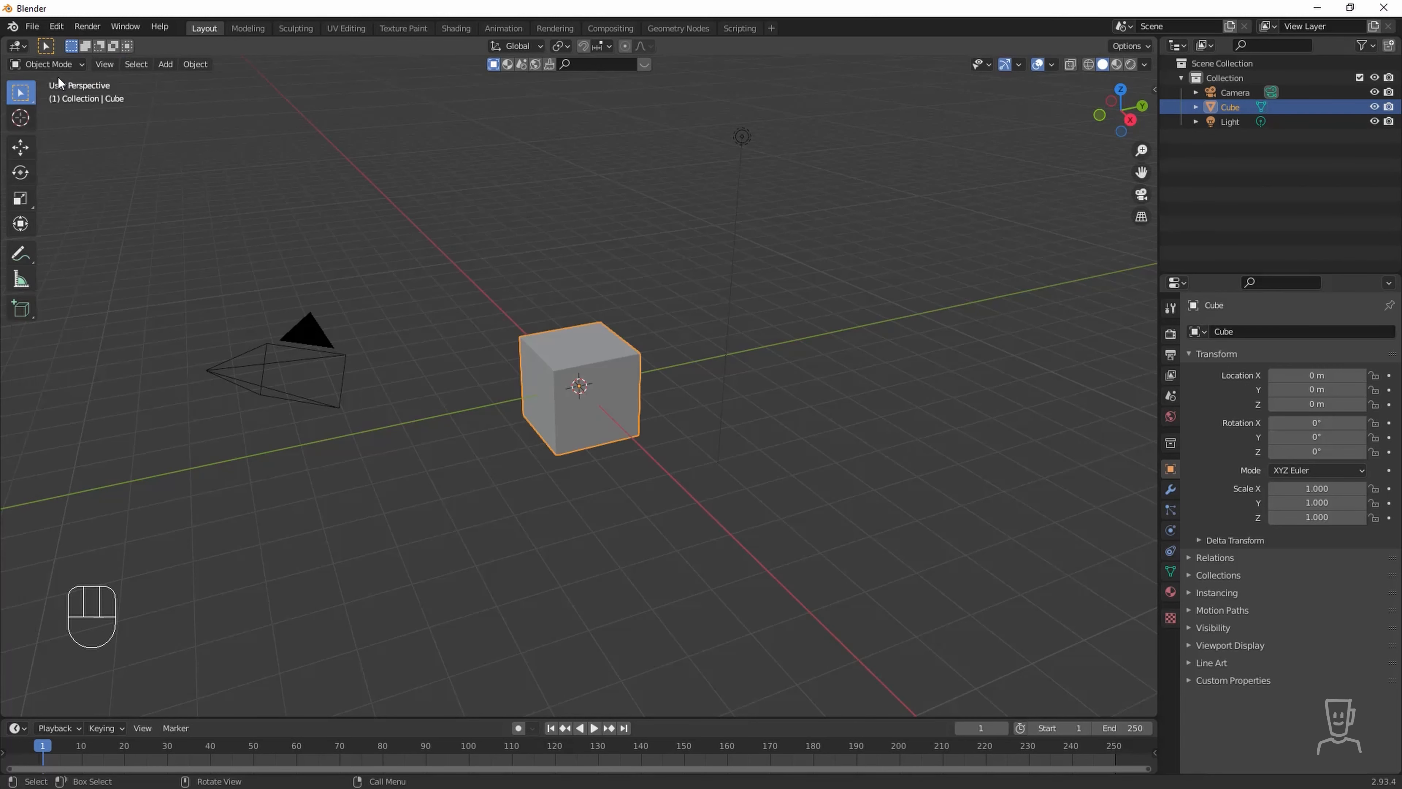
pyautogui.click(18, 148)
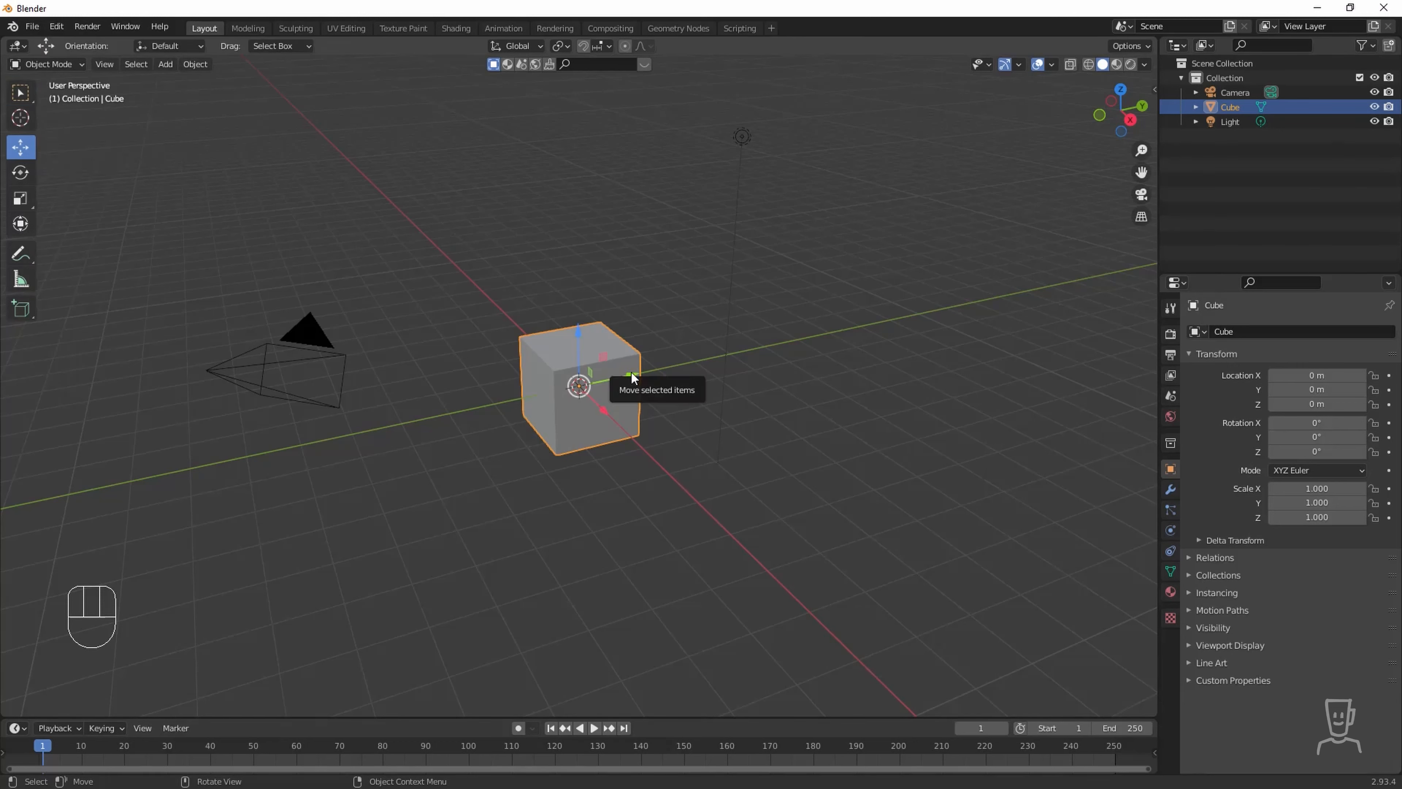
pyautogui.moveTo(628, 383); pyautogui.dragTo(800, 335)
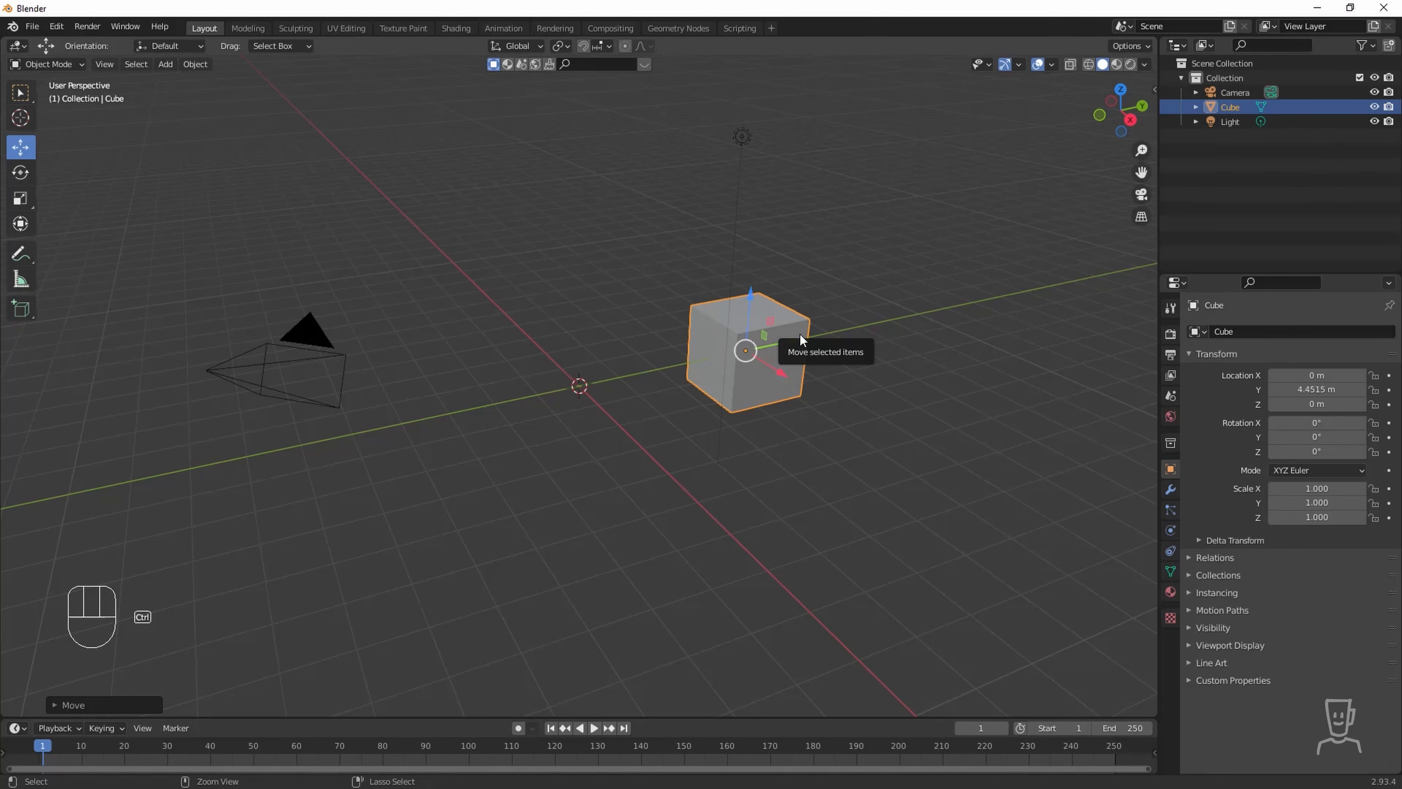
pyautogui.hotkey('ctrl', 'z')
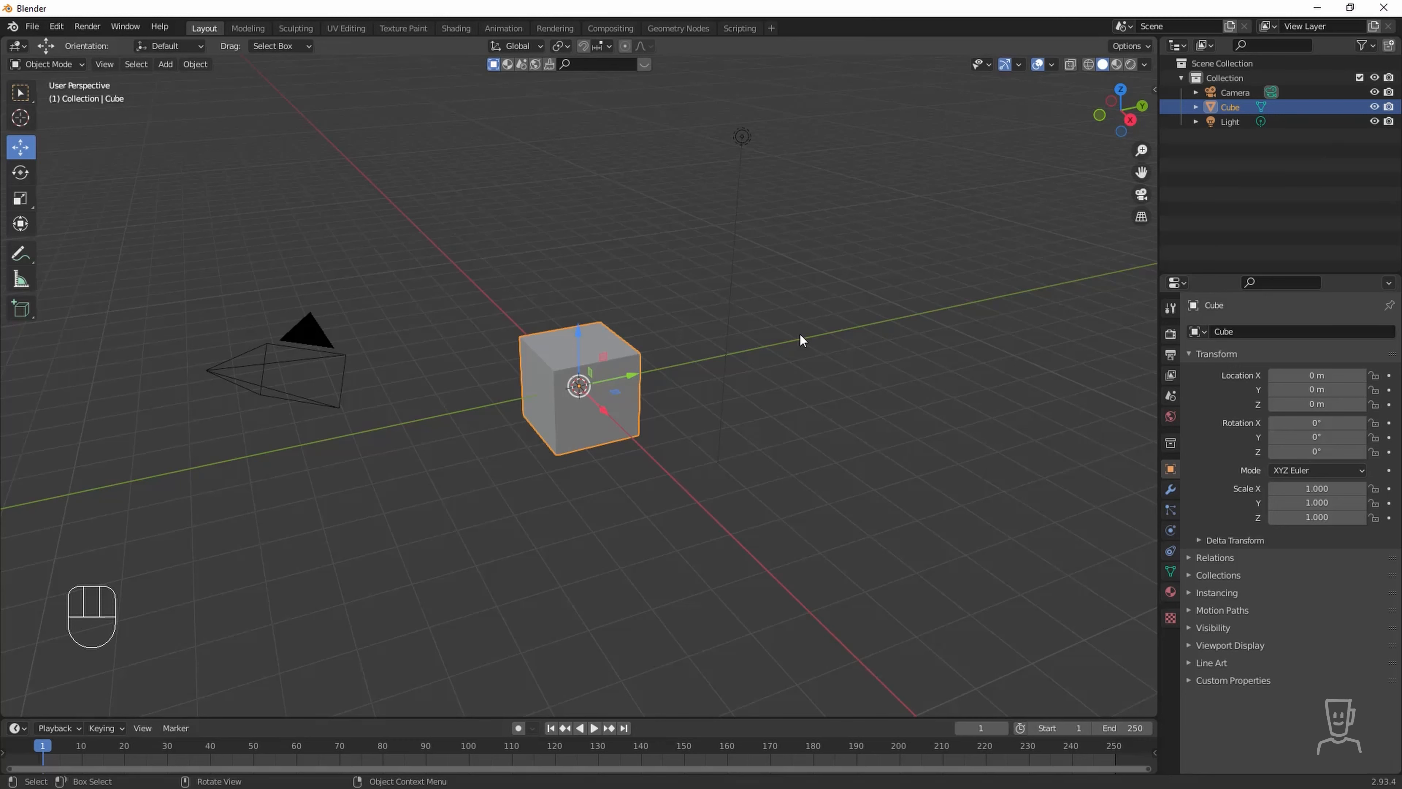
# Enter Edit Mode on the cube and select its top, +X and -Y faces one after another.
pyautogui.click(63, 64)
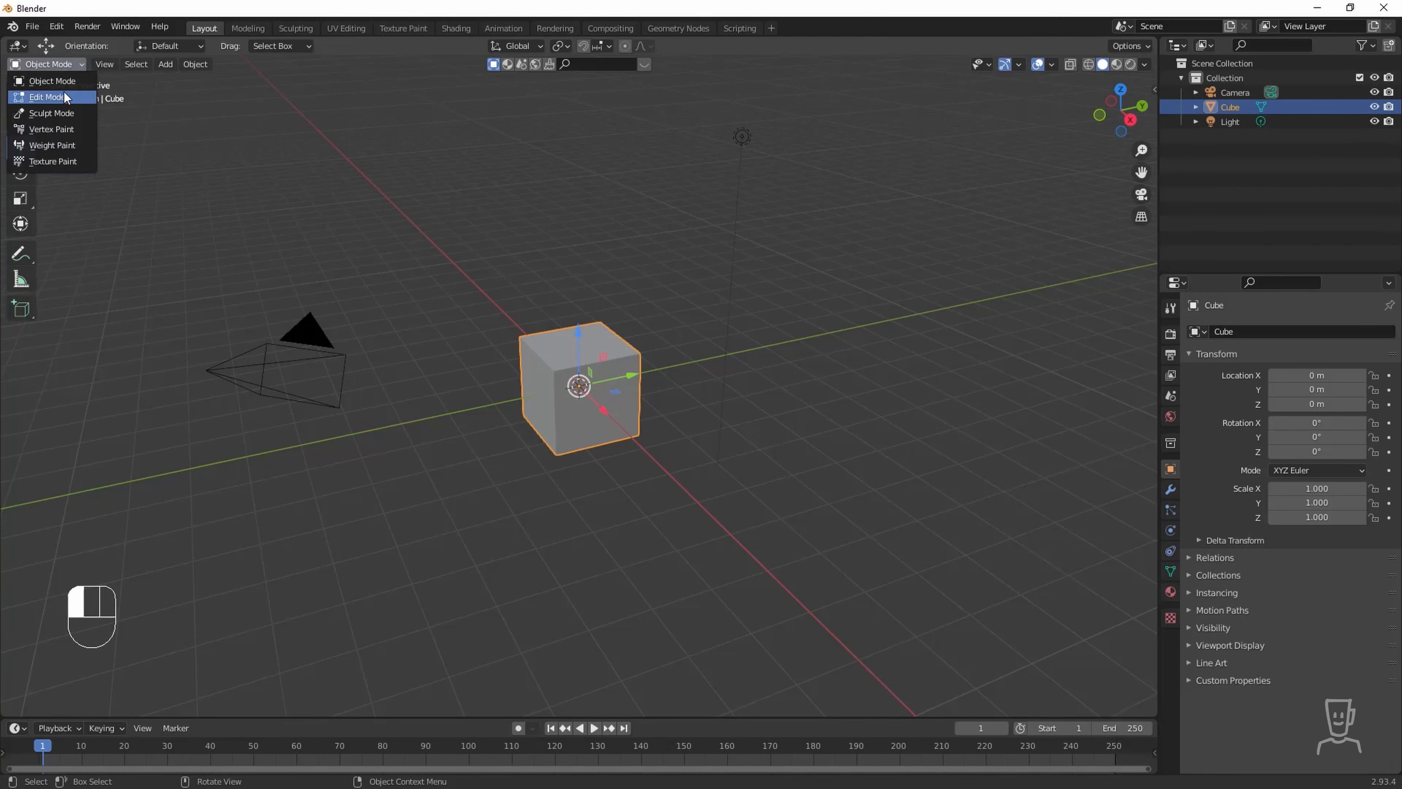
pyautogui.click(58, 81)
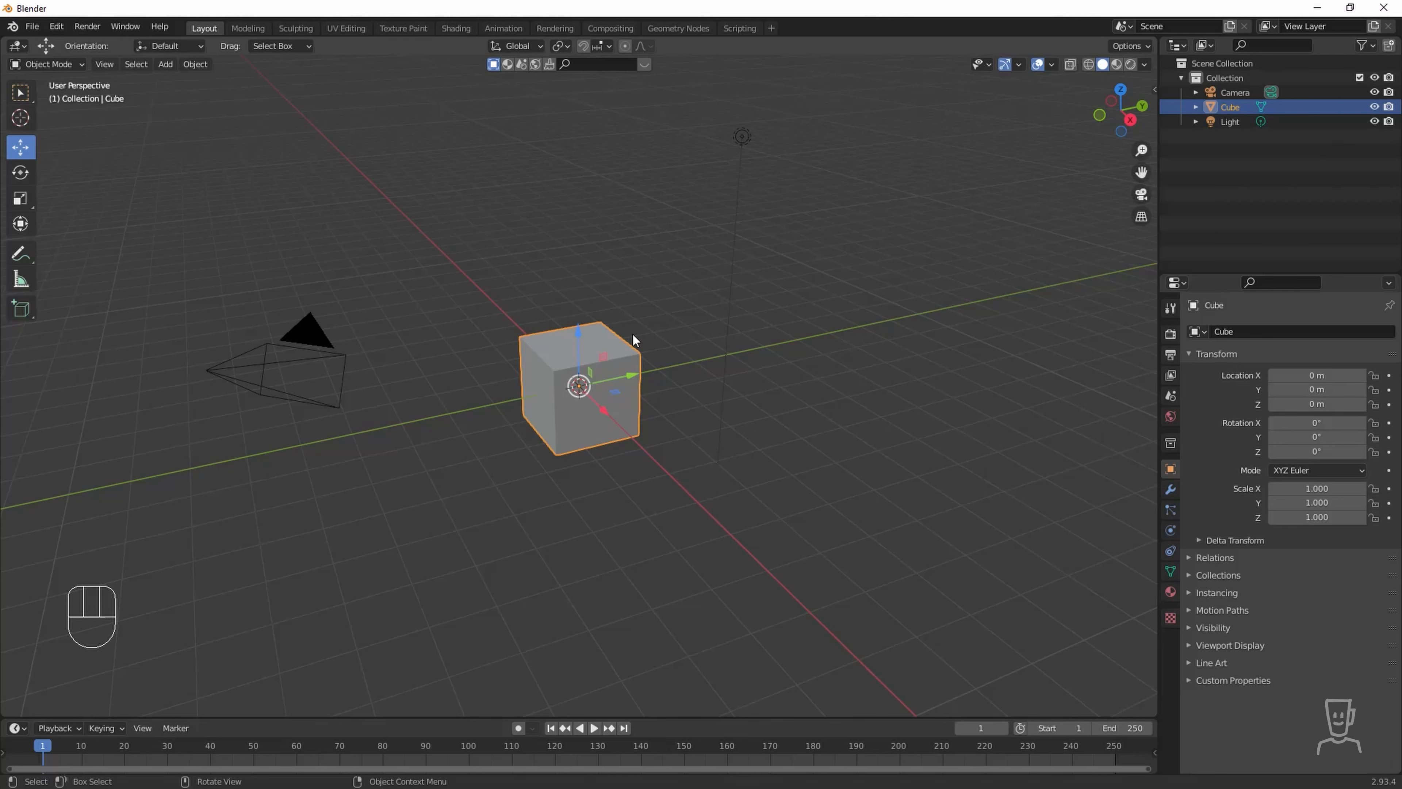
pyautogui.press('Tab')
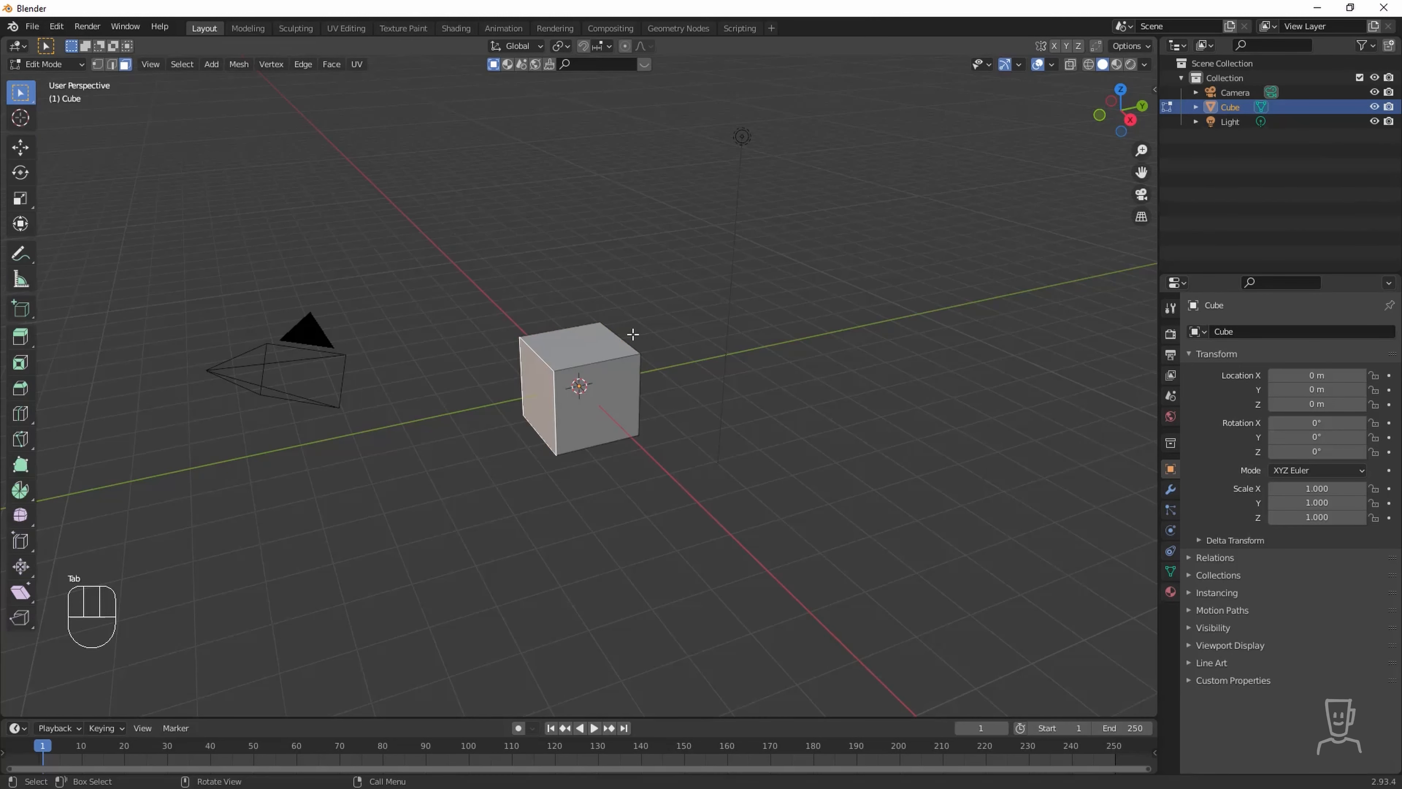
pyautogui.click(570, 354)
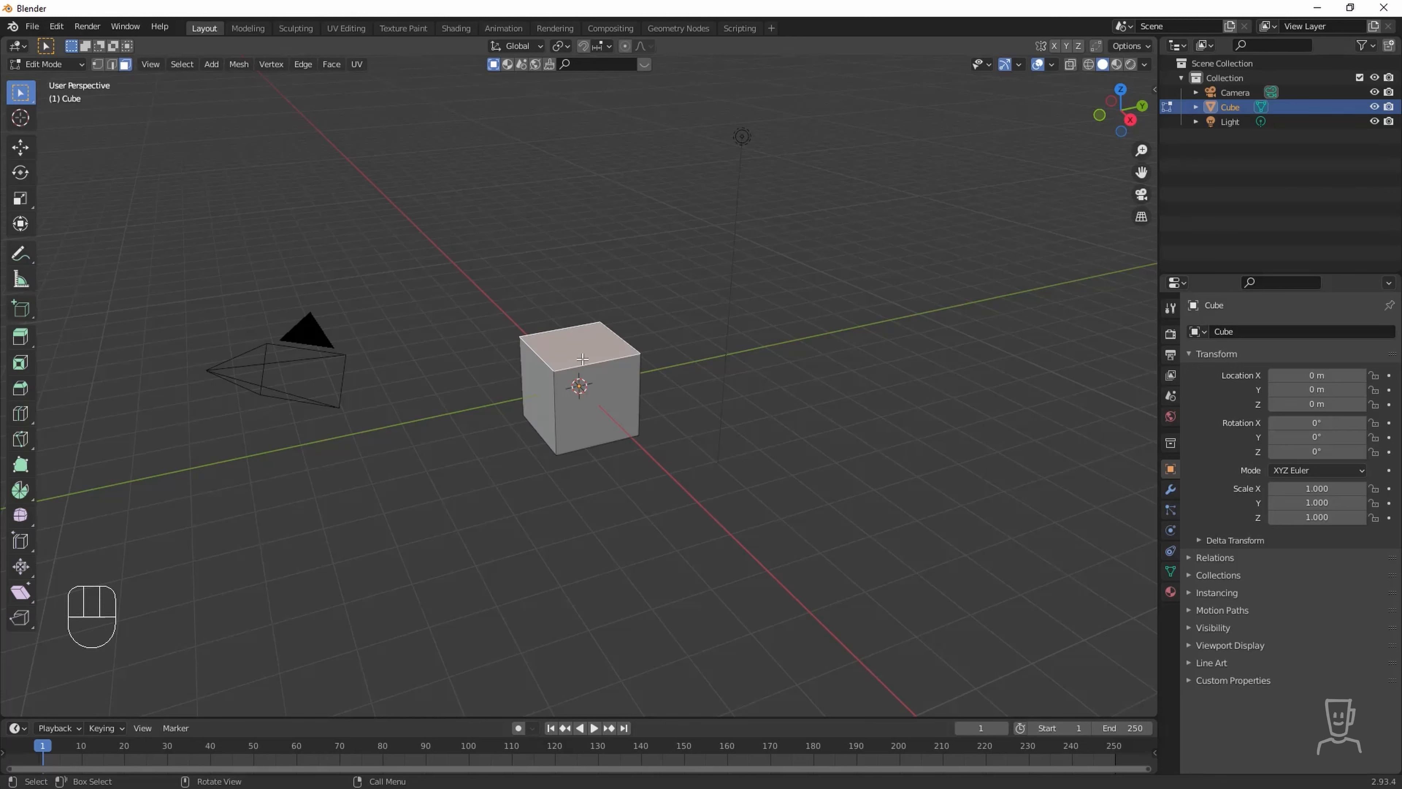
pyautogui.click(612, 391)
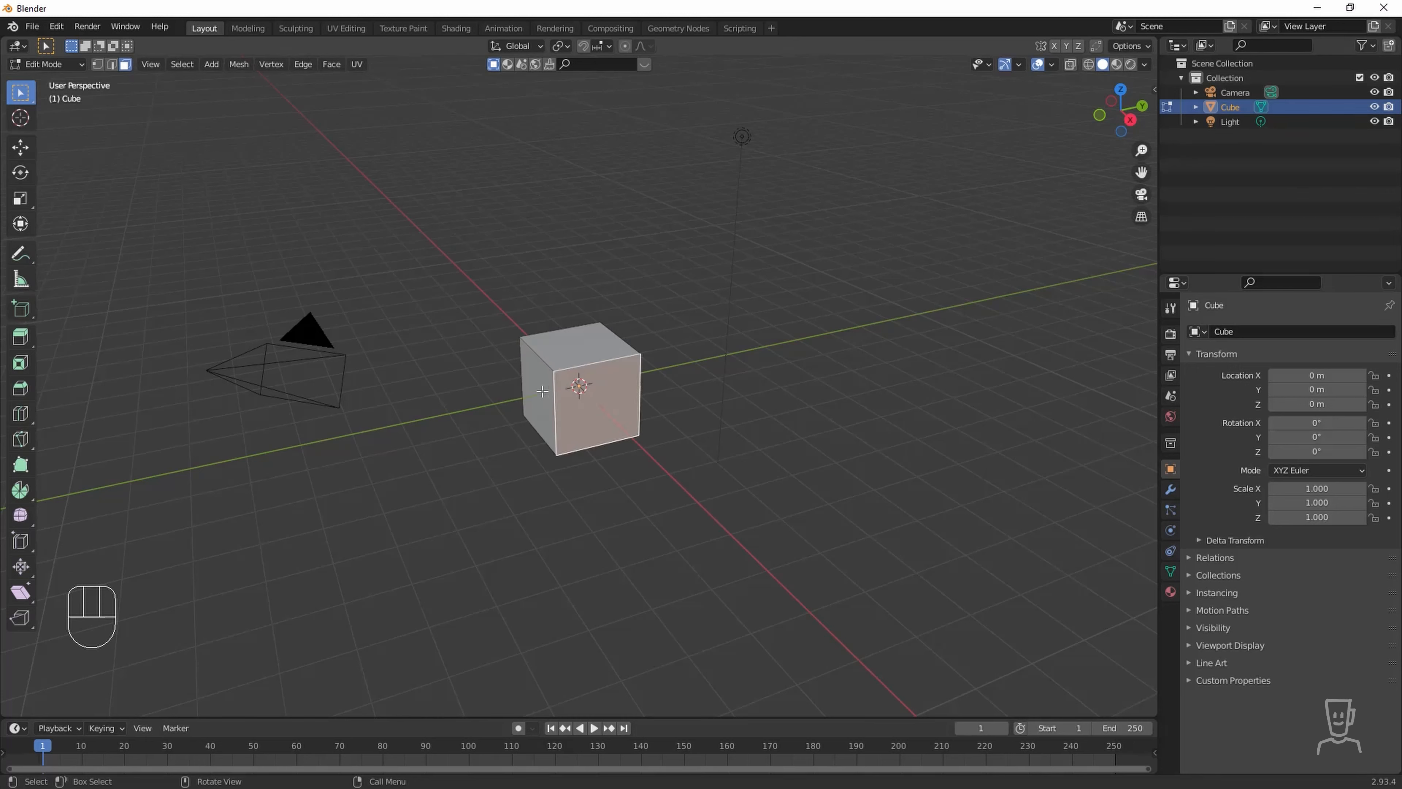
pyautogui.click(543, 391)
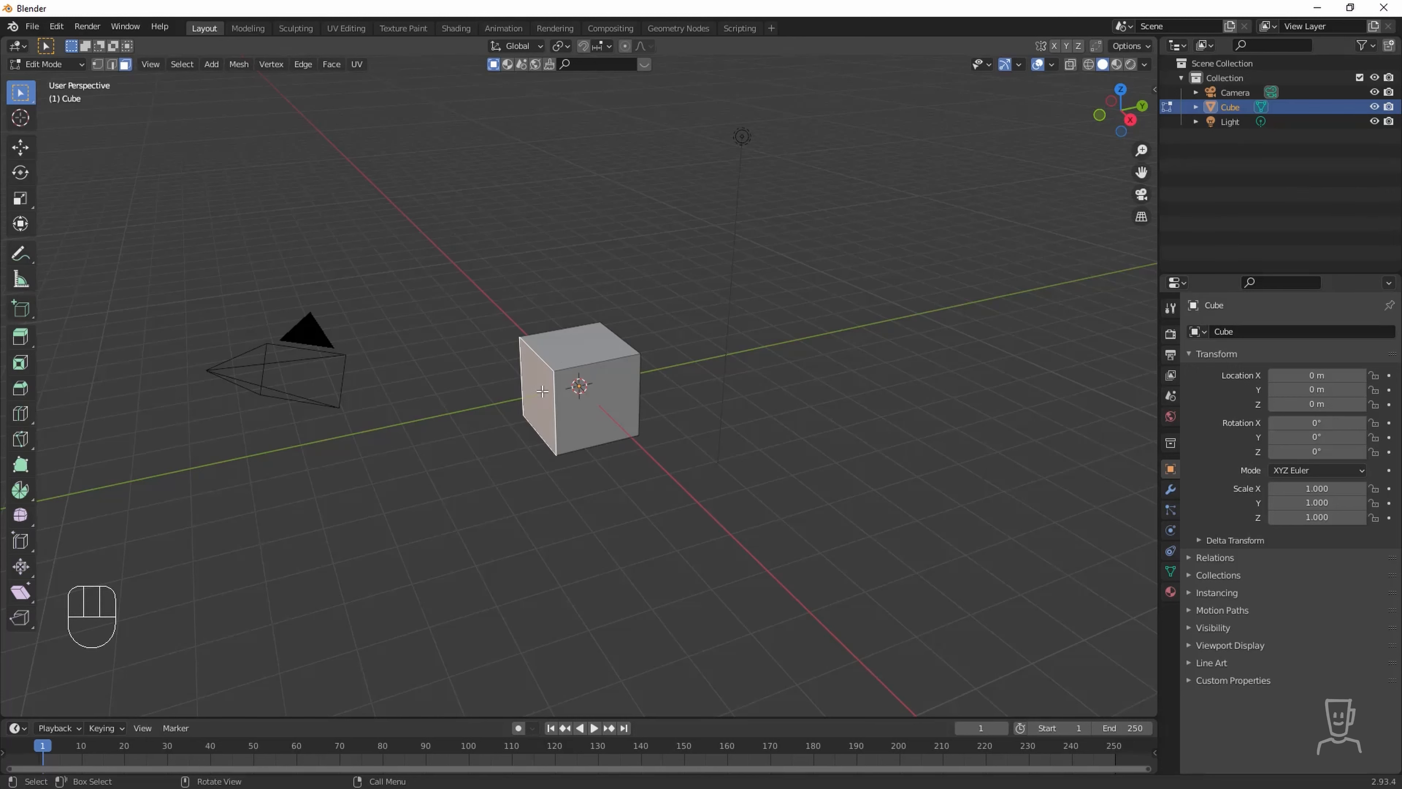
# Select the cube's +Y top edge in edge select mode, and its upper +X/-Y corner in vertex select mode.
pyautogui.click(109, 63)
pyautogui.click(629, 346)
pyautogui.click(100, 65)
pyautogui.click(554, 370)
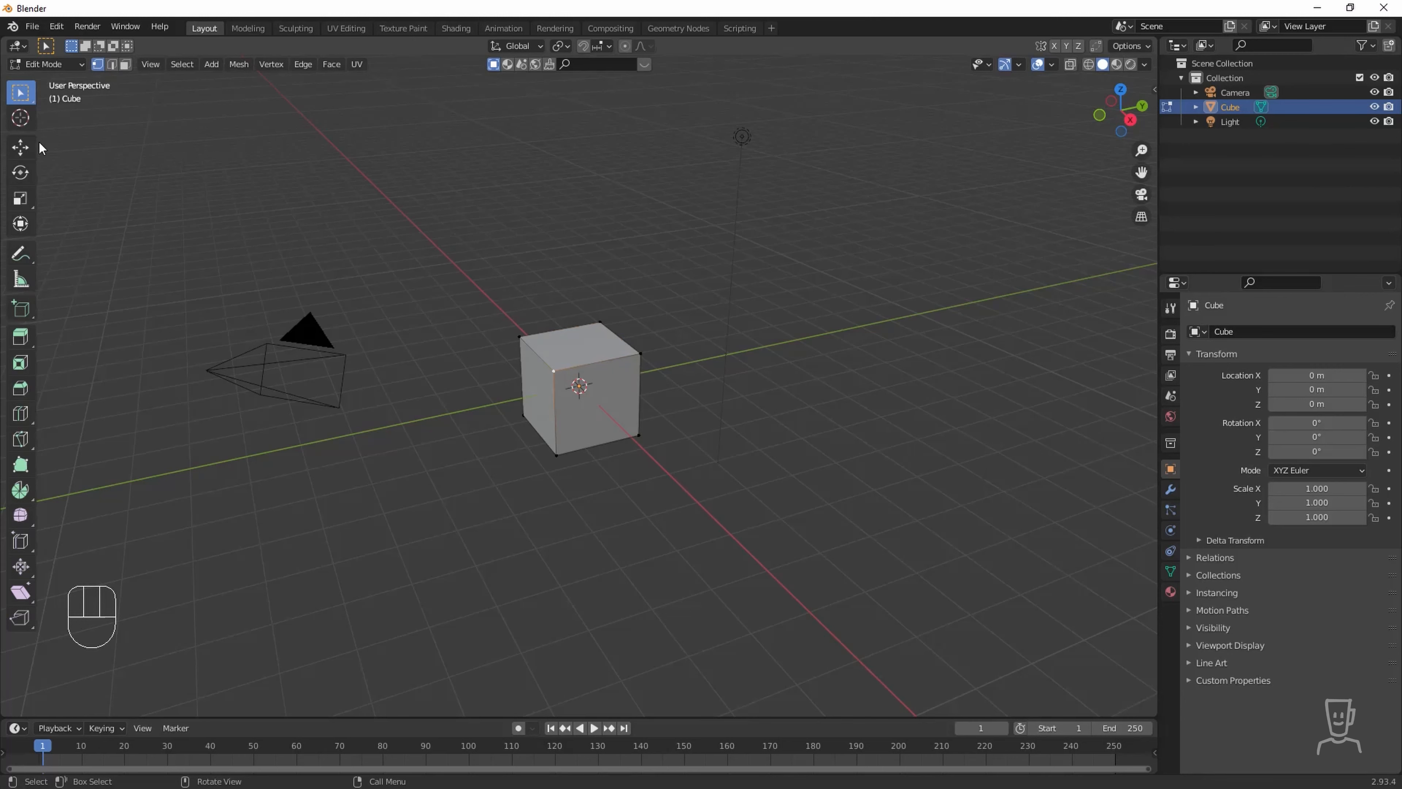
# Try moving the selected upper corner vertex a short distance along the Y axis, and undo the move.
pyautogui.click(21, 146)
pyautogui.moveTo(554, 371); pyautogui.dragTo(619, 355)
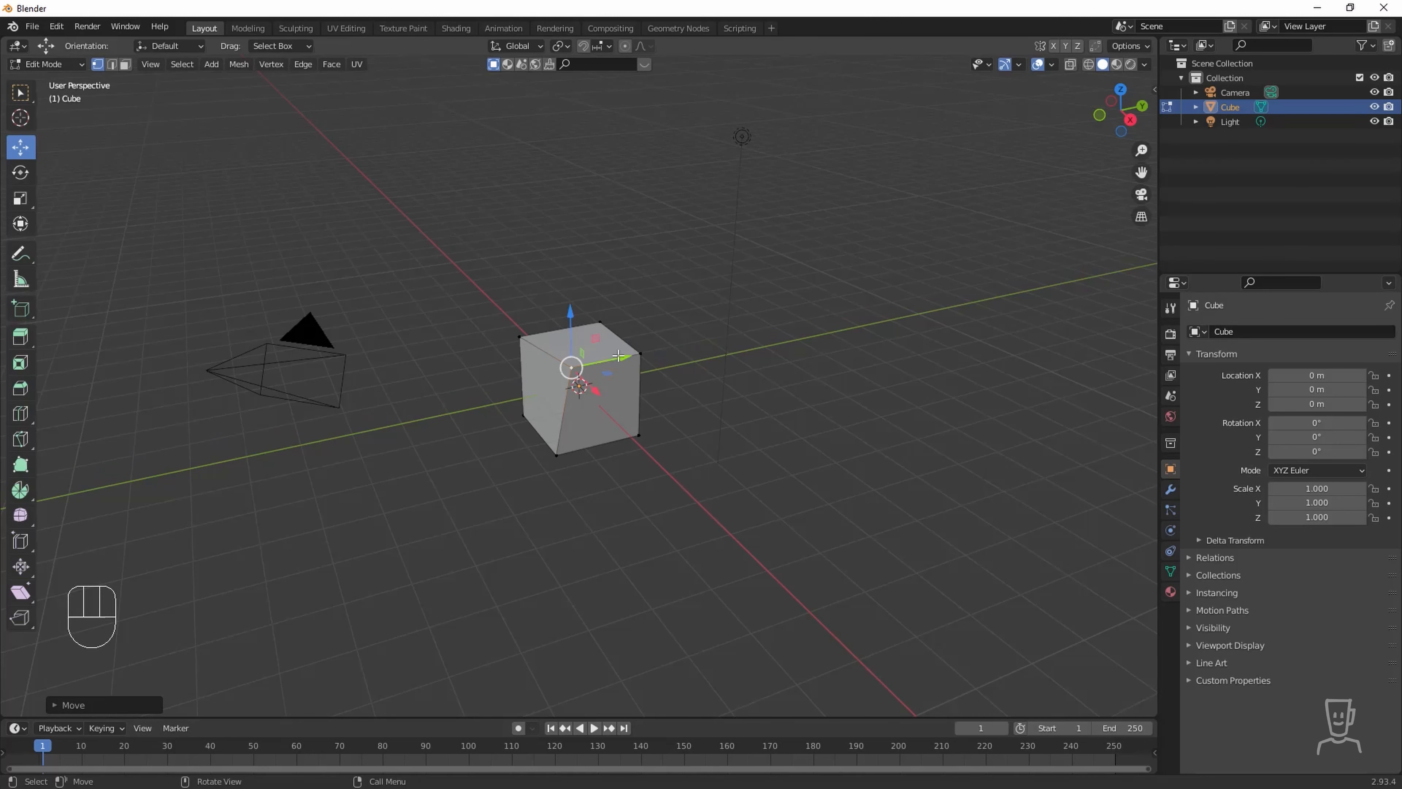
pyautogui.hotkey('ctrl', 'z')
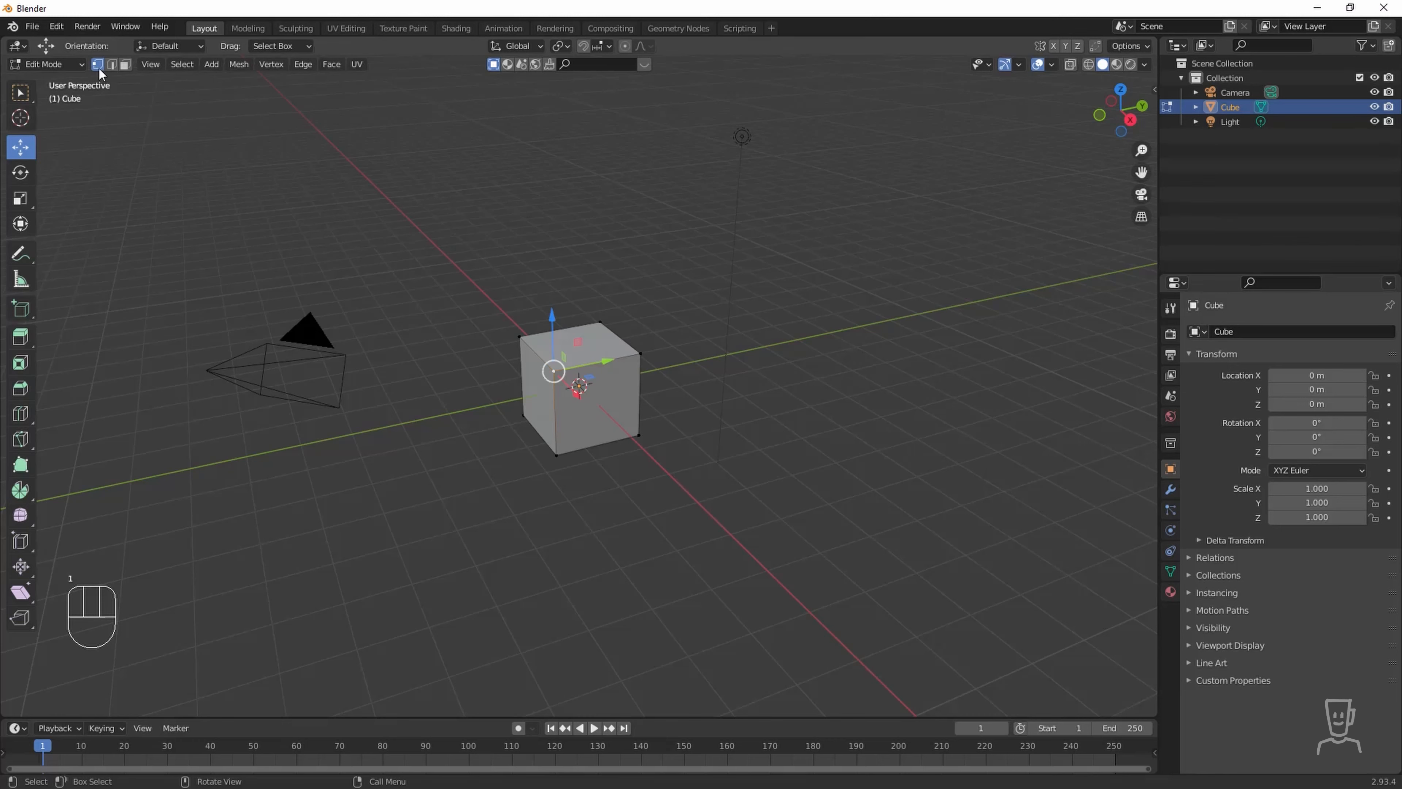
# Select the cube's +X top edge in edge select mode, and its top face in face select mode.
pyautogui.press('2')
pyautogui.click(590, 362)
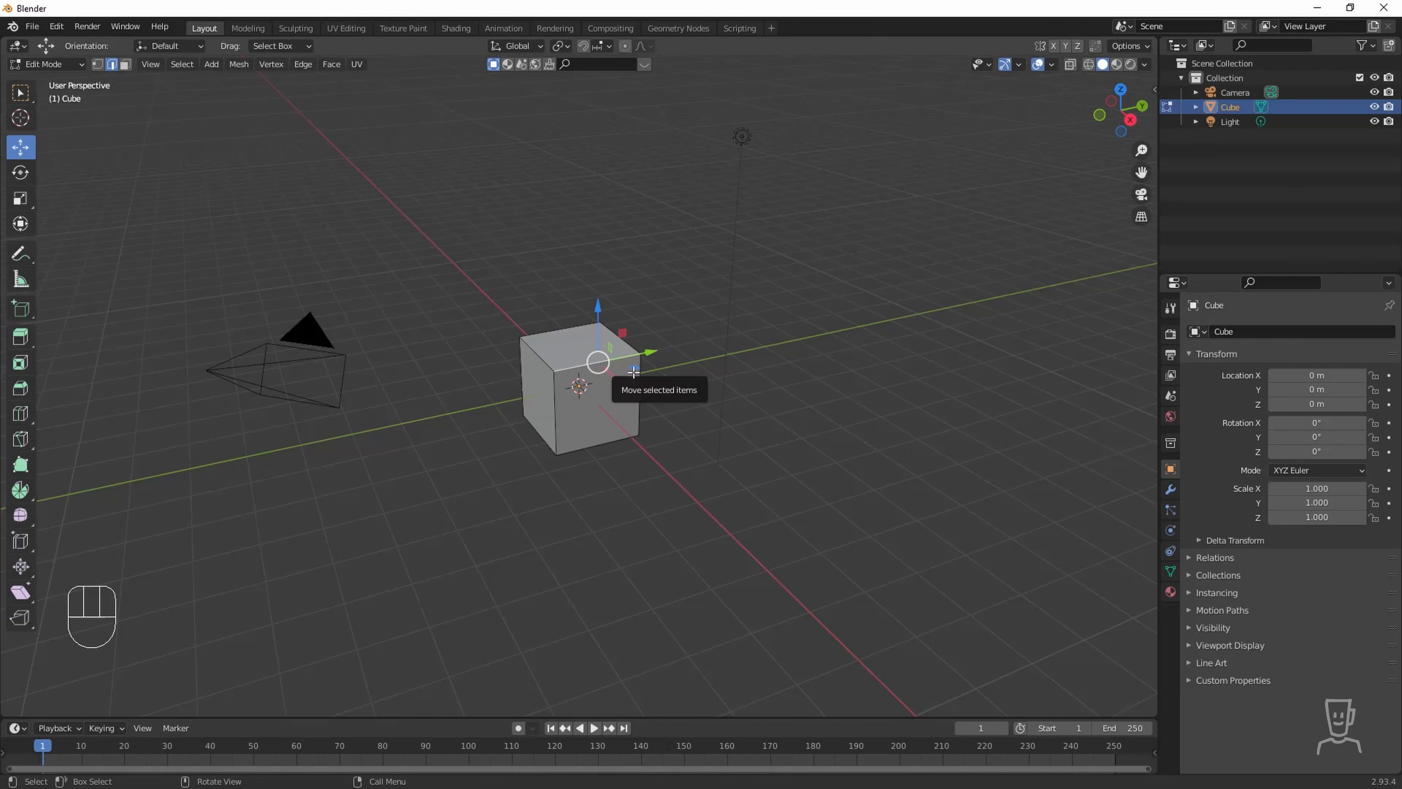
pyautogui.press('3')
pyautogui.click(583, 344)
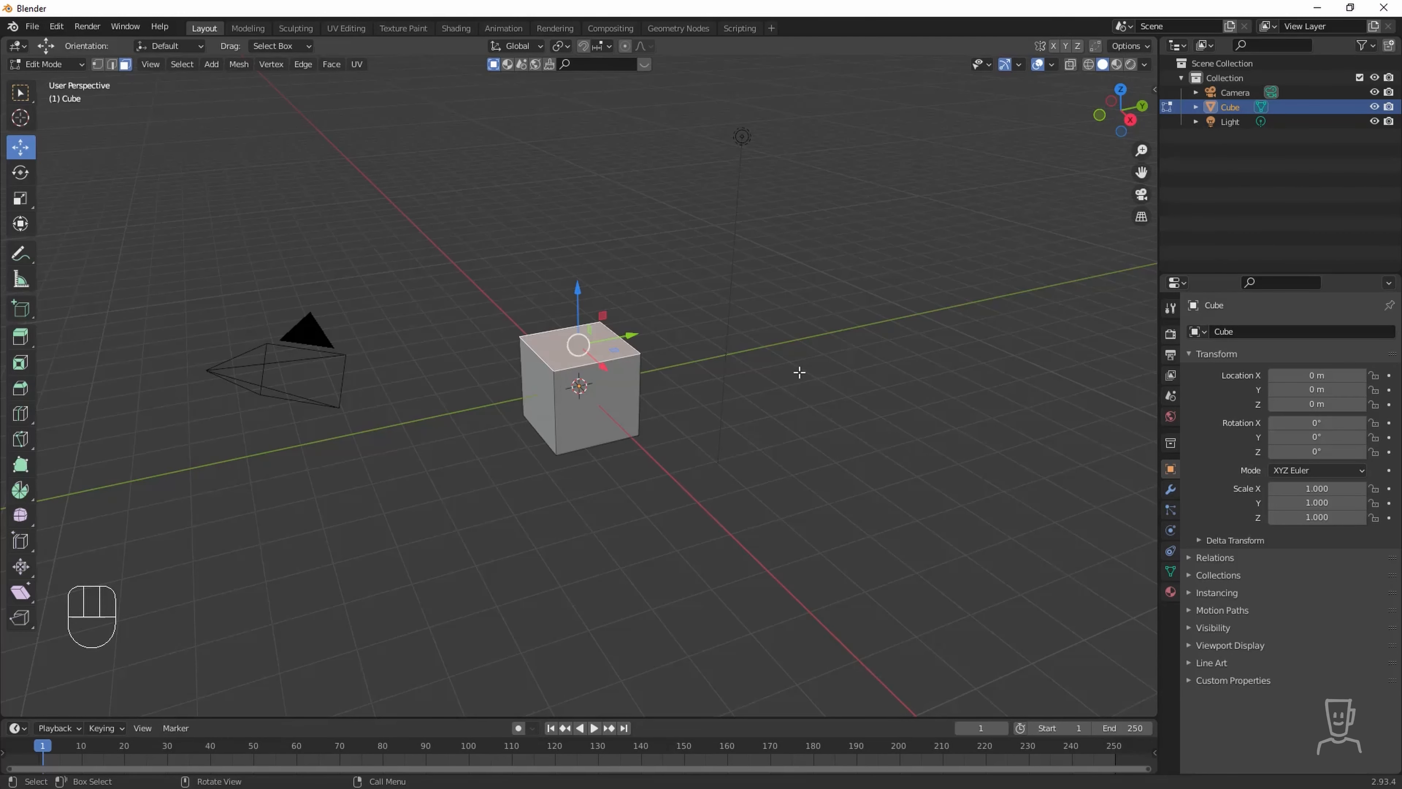
# Inspect the cube in the front, right and camera views, and orbit back to user perspective.
pyautogui.moveTo(685, 429); pyautogui.dragTo(698, 430, button='middle')
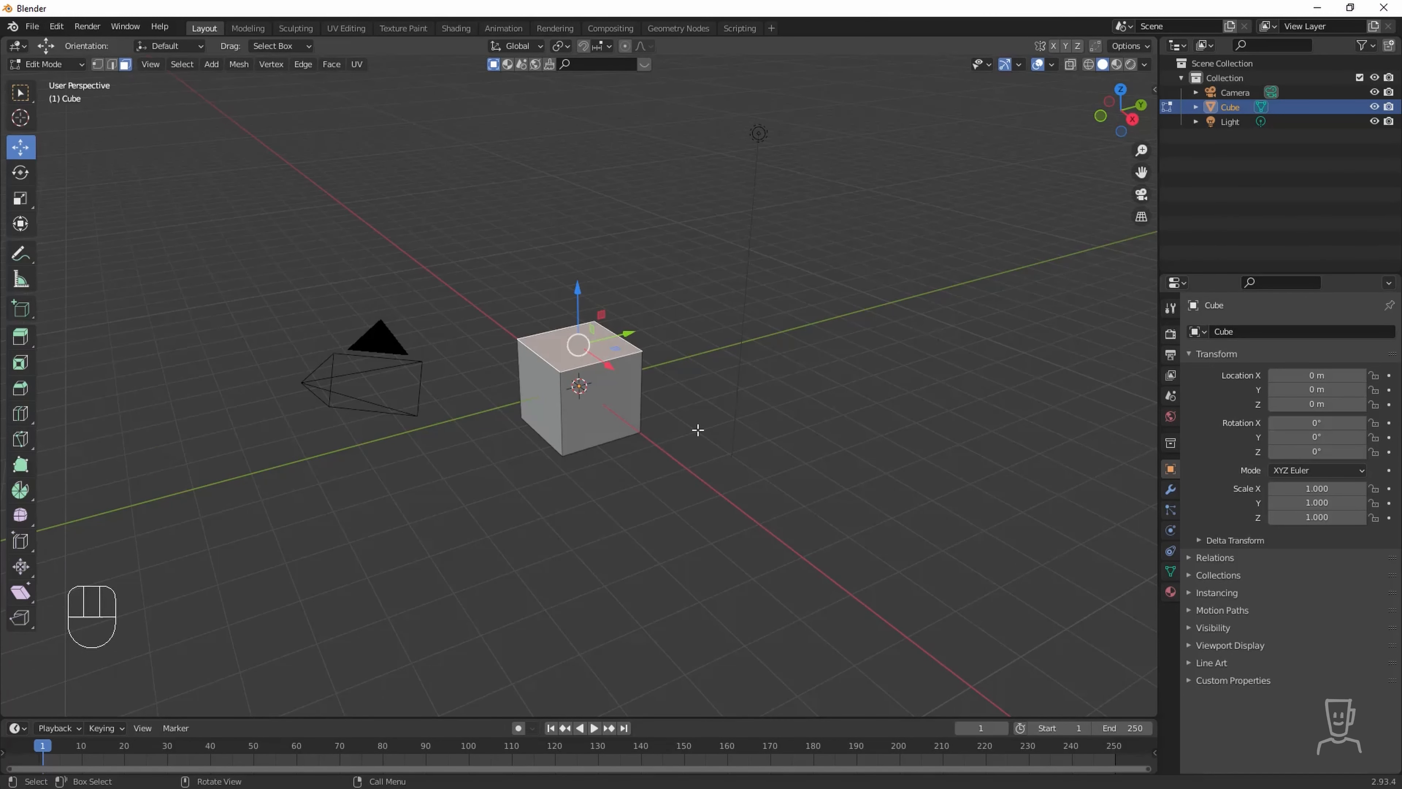
pyautogui.press('KP_1')
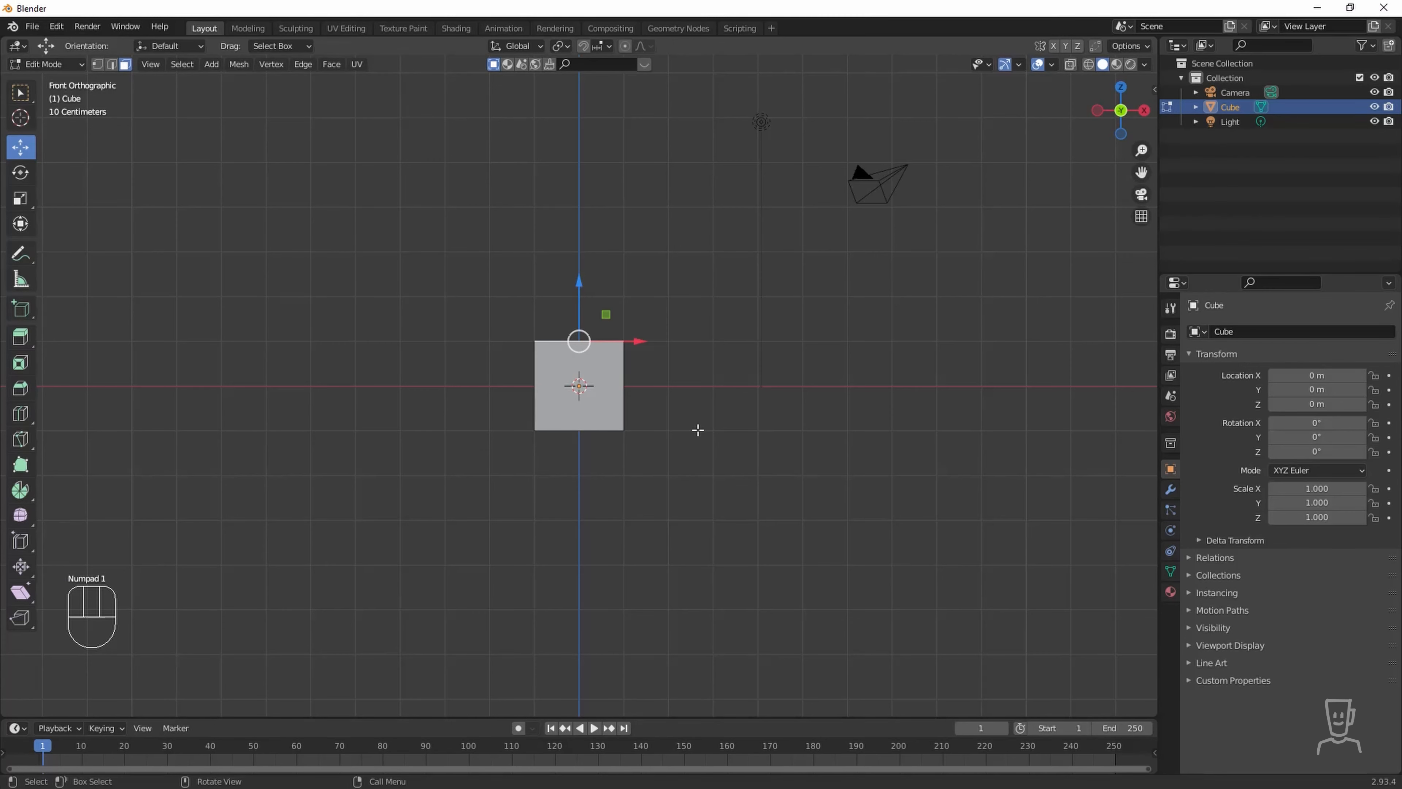
pyautogui.press('KP_2')
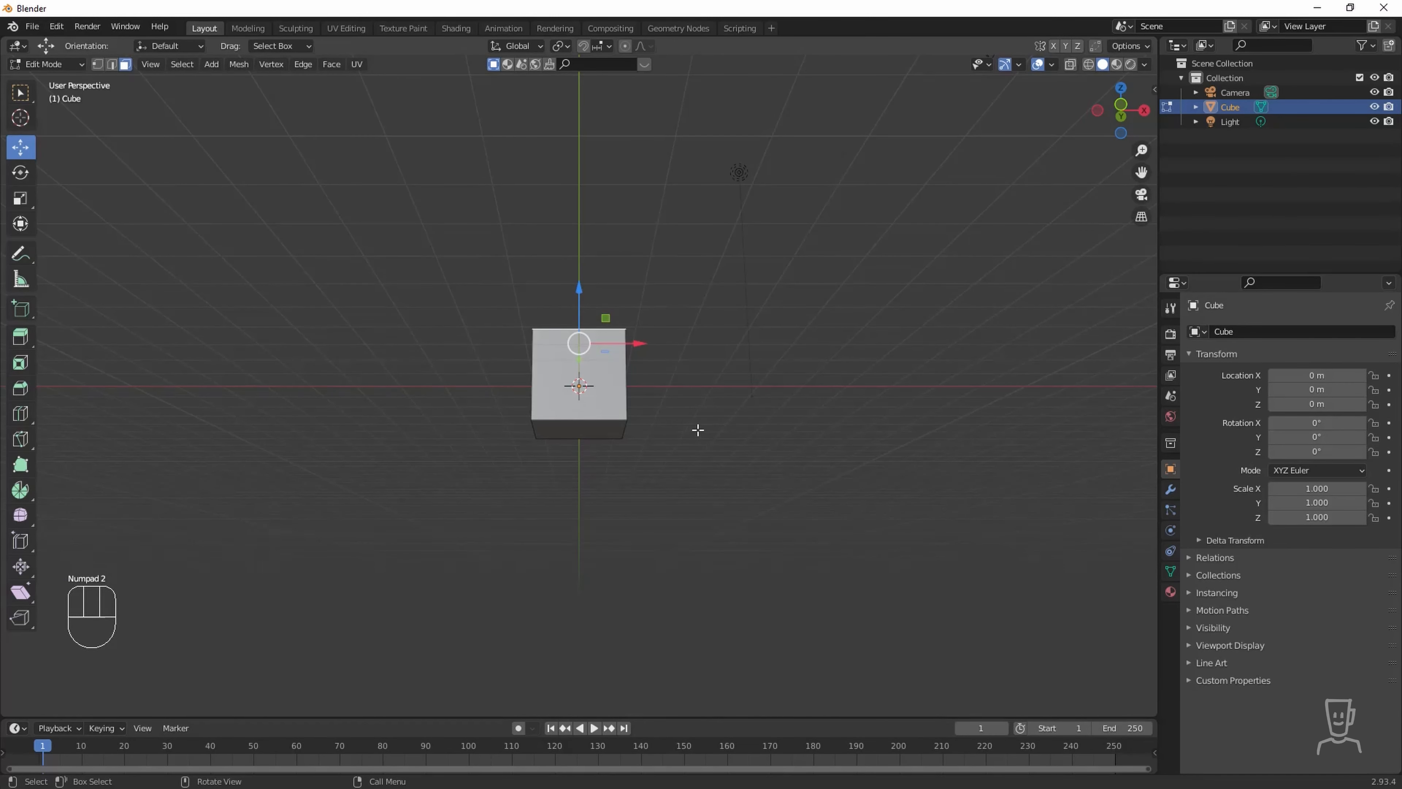
pyautogui.press('KP_3')
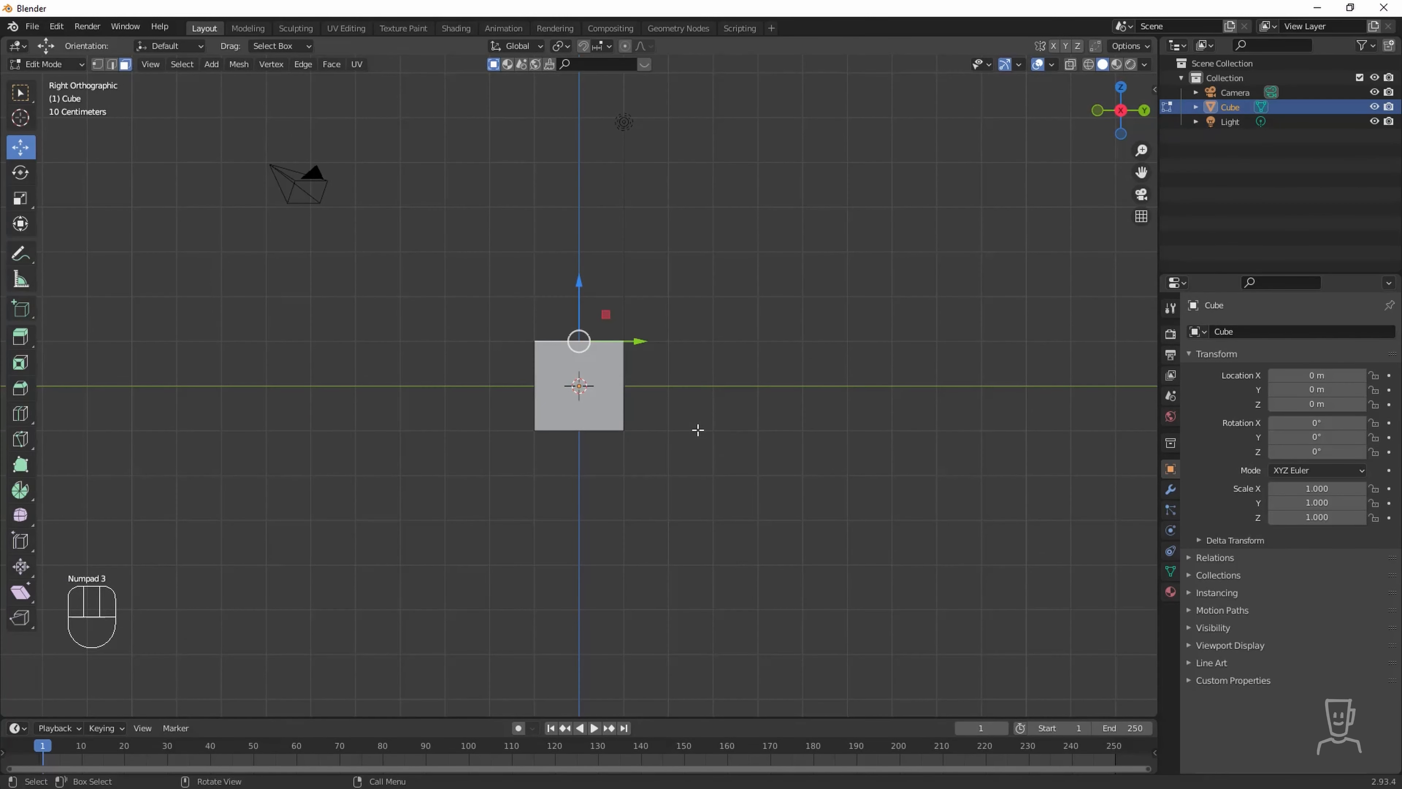
pyautogui.press('KP_1')
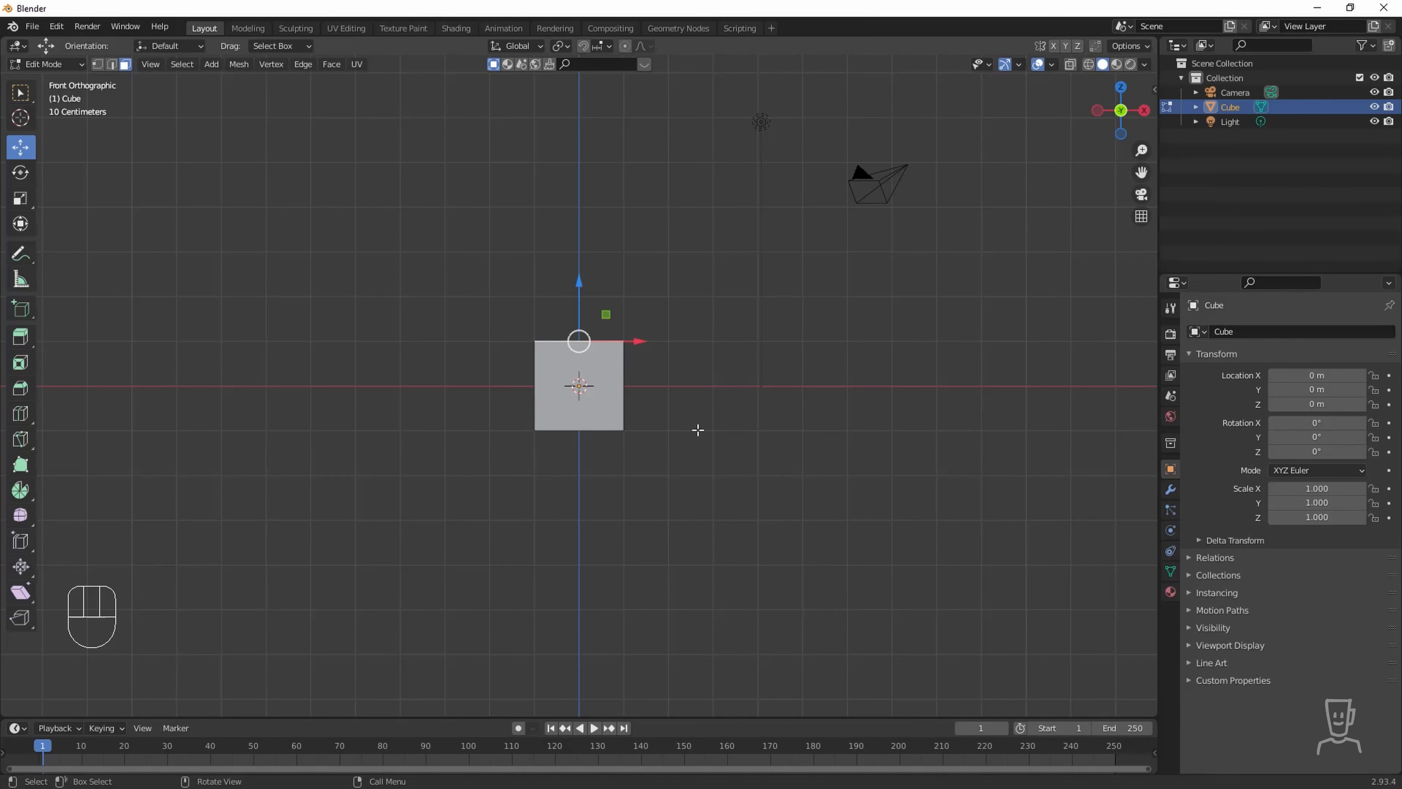
pyautogui.press('KP_0')
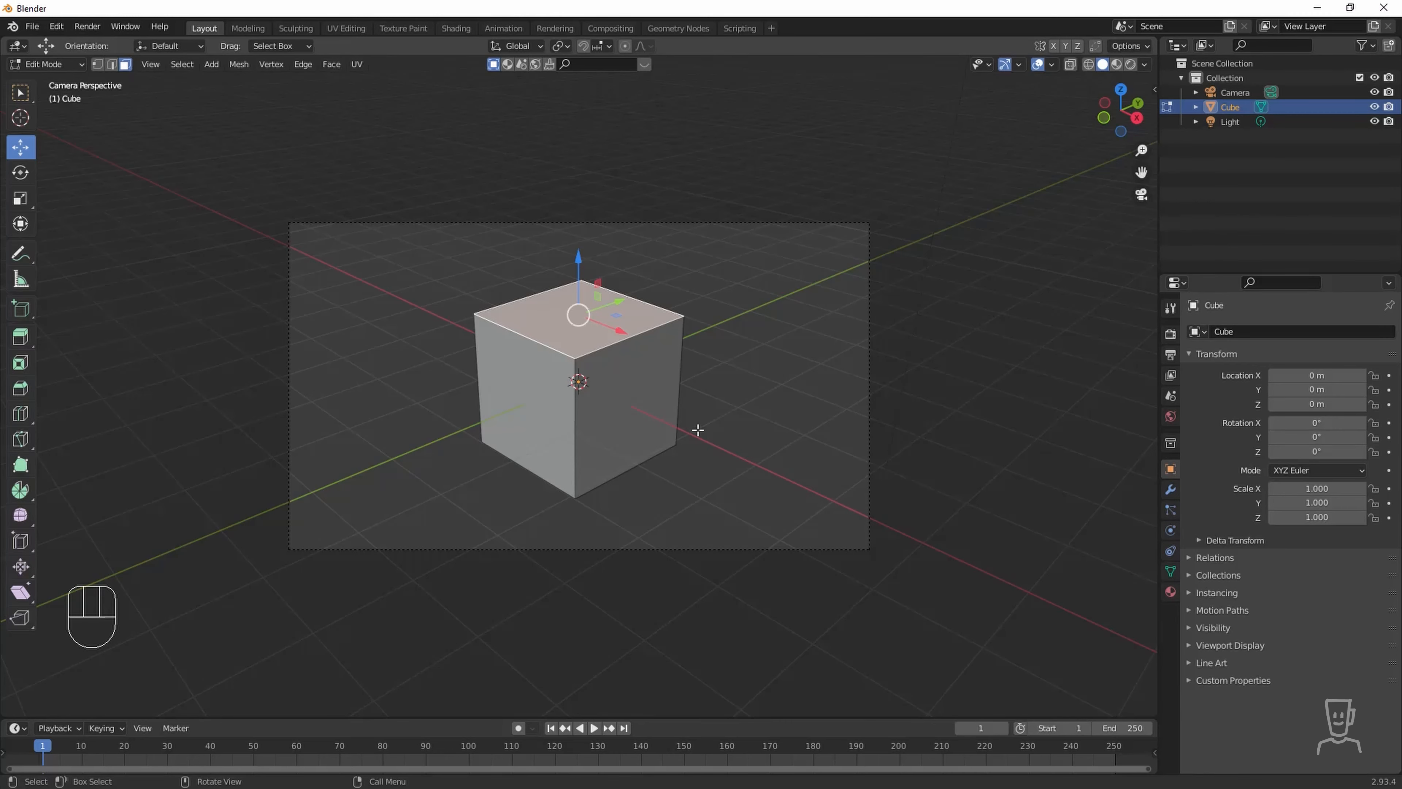
pyautogui.moveTo(780, 366); pyautogui.dragTo(753, 356, button='middle')
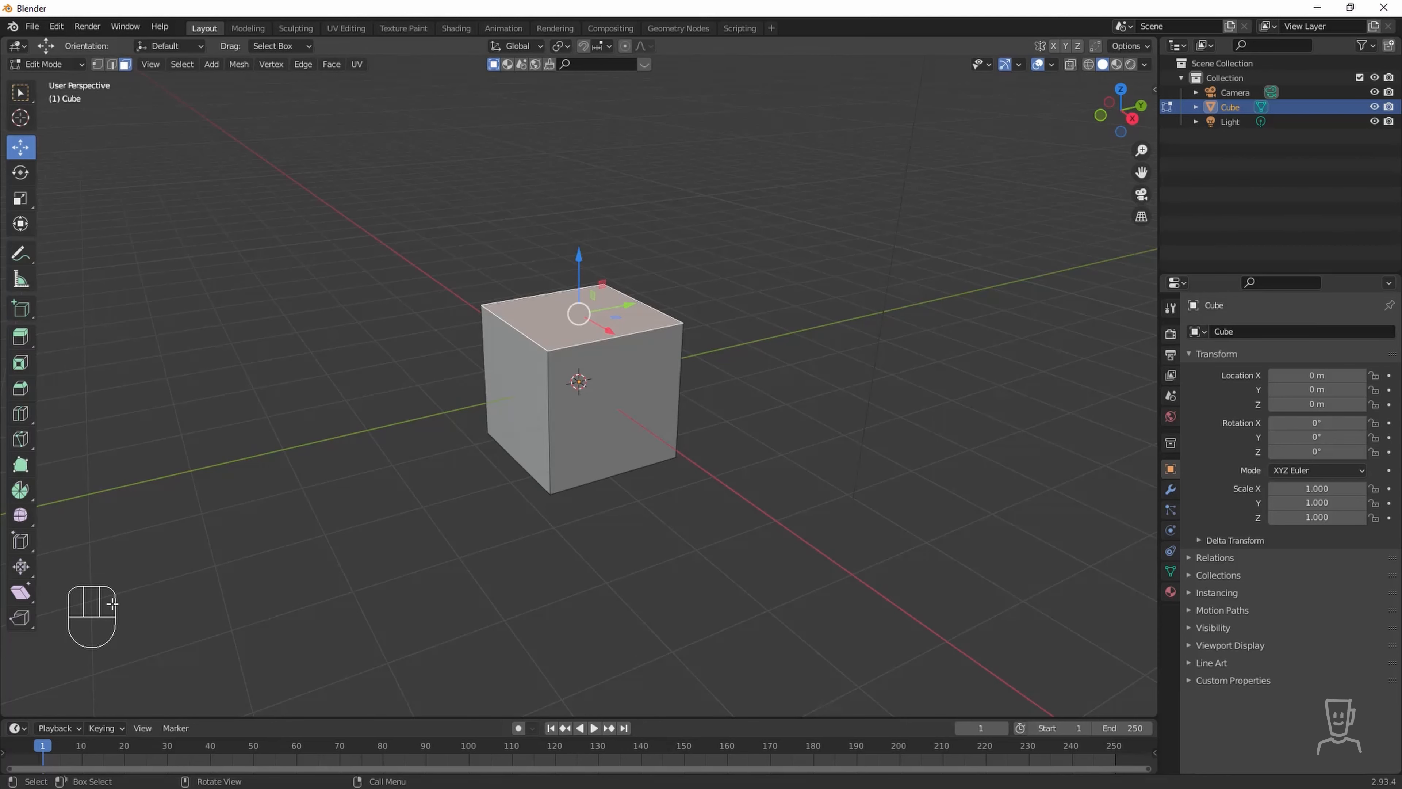
pyautogui.moveTo(760, 337); pyautogui.dragTo(705, 334, button='middle')
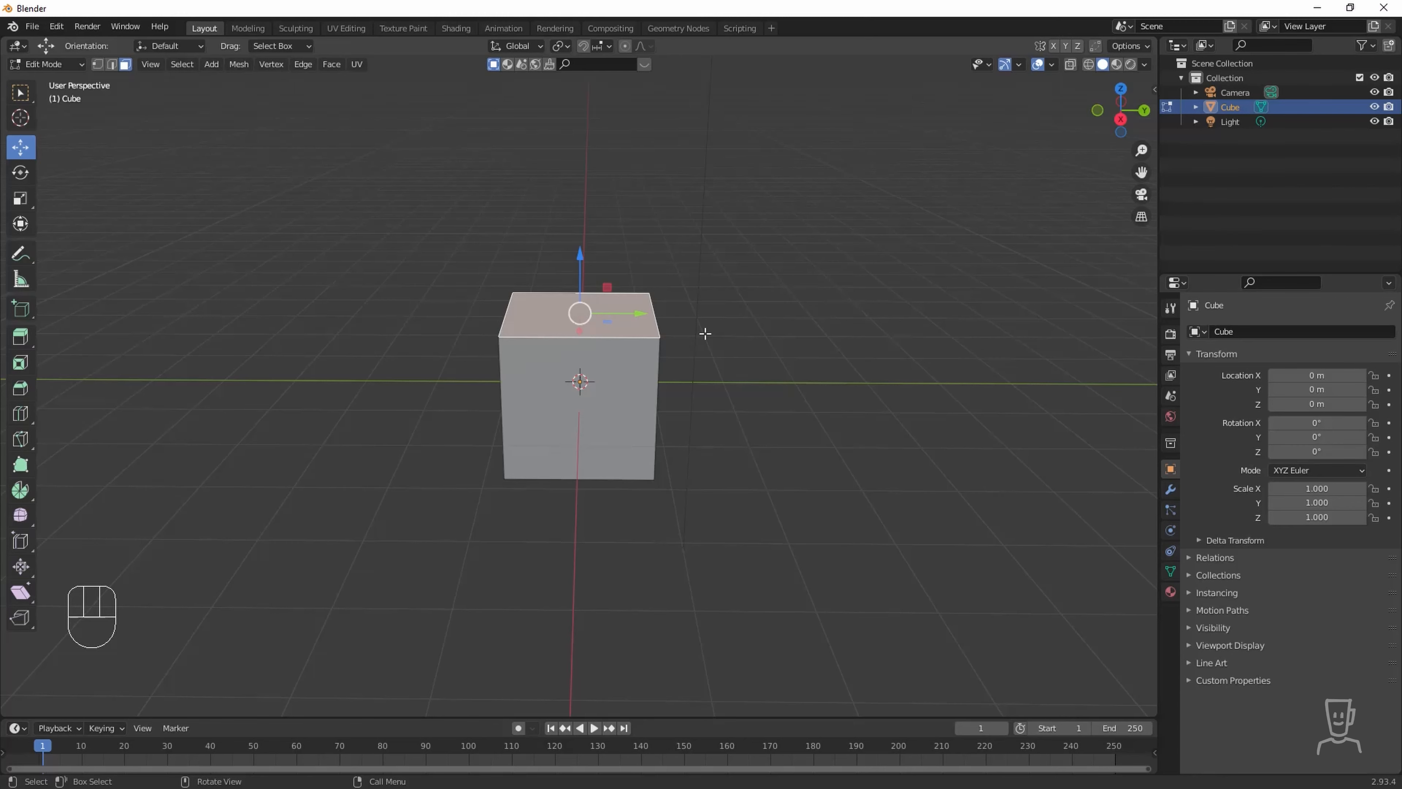
# Return to Object Mode and practise zooming in and out on the cube.
pyautogui.press('Tab')
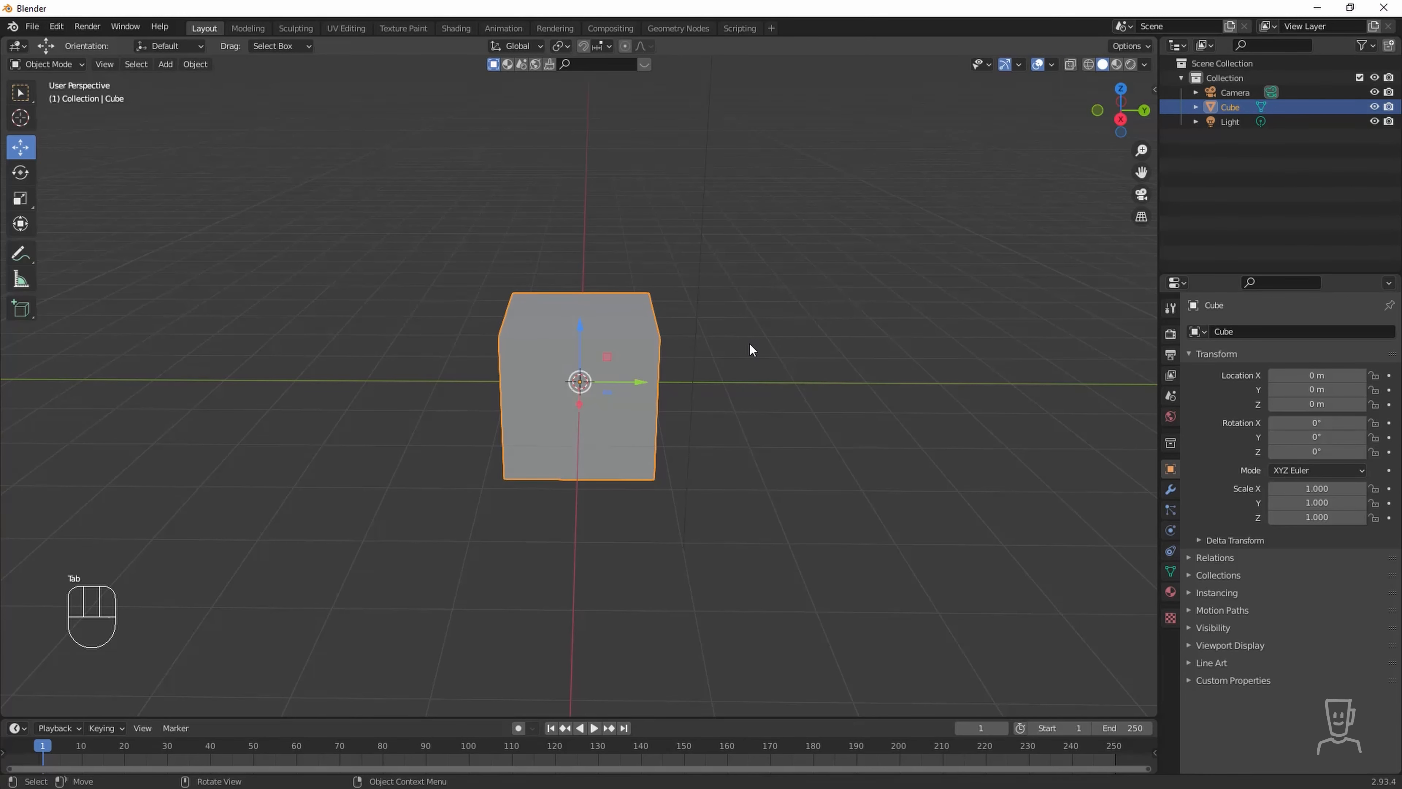
pyautogui.moveTo(751, 347); pyautogui.dragTo(714, 380, button='middle')
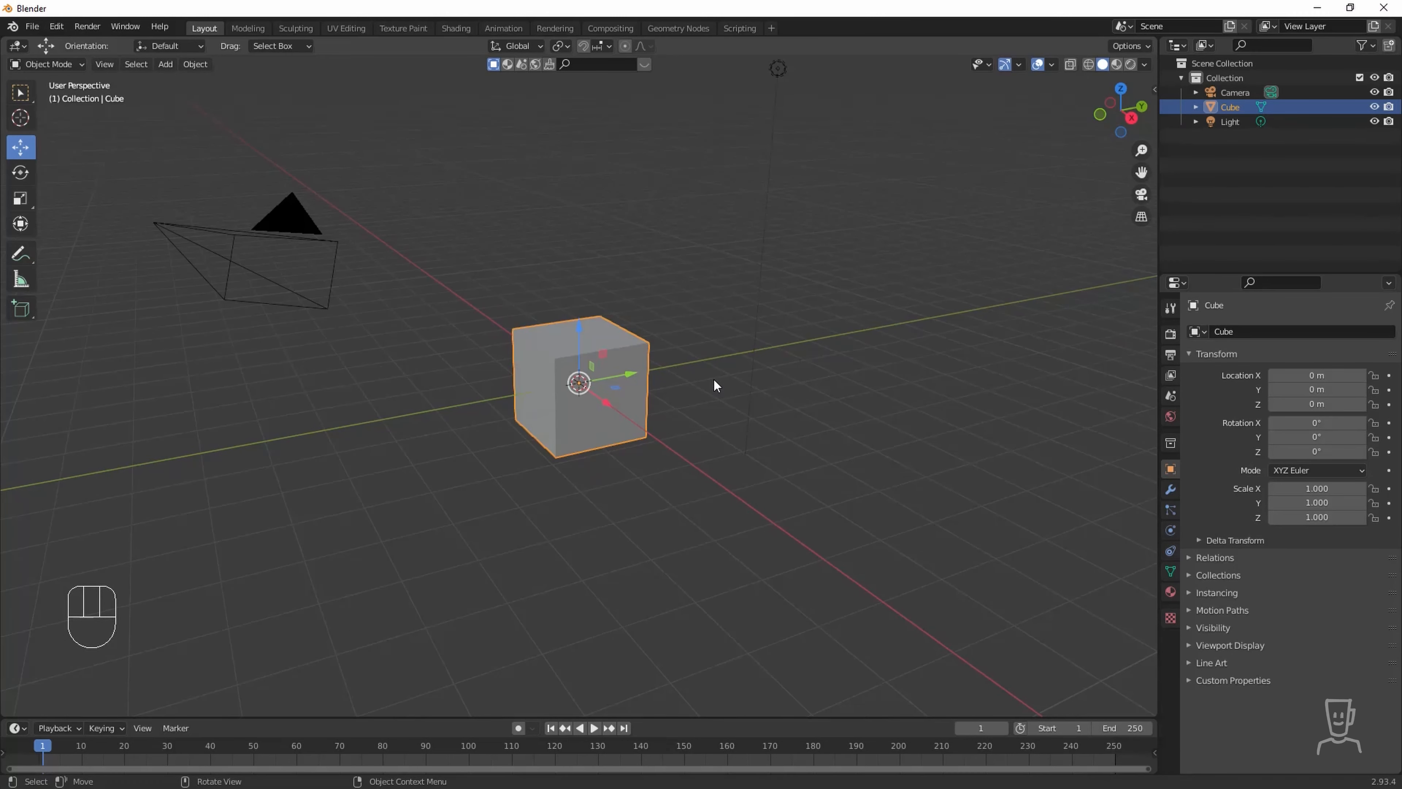
pyautogui.scroll(-1, 713, 385)
pyautogui.scroll(4, 713, 385)
pyautogui.scroll(-3, 713, 379)
pyautogui.scroll(4, 714, 379)
pyautogui.scroll(-3, 714, 379)
pyautogui.scroll(4, 713, 379)
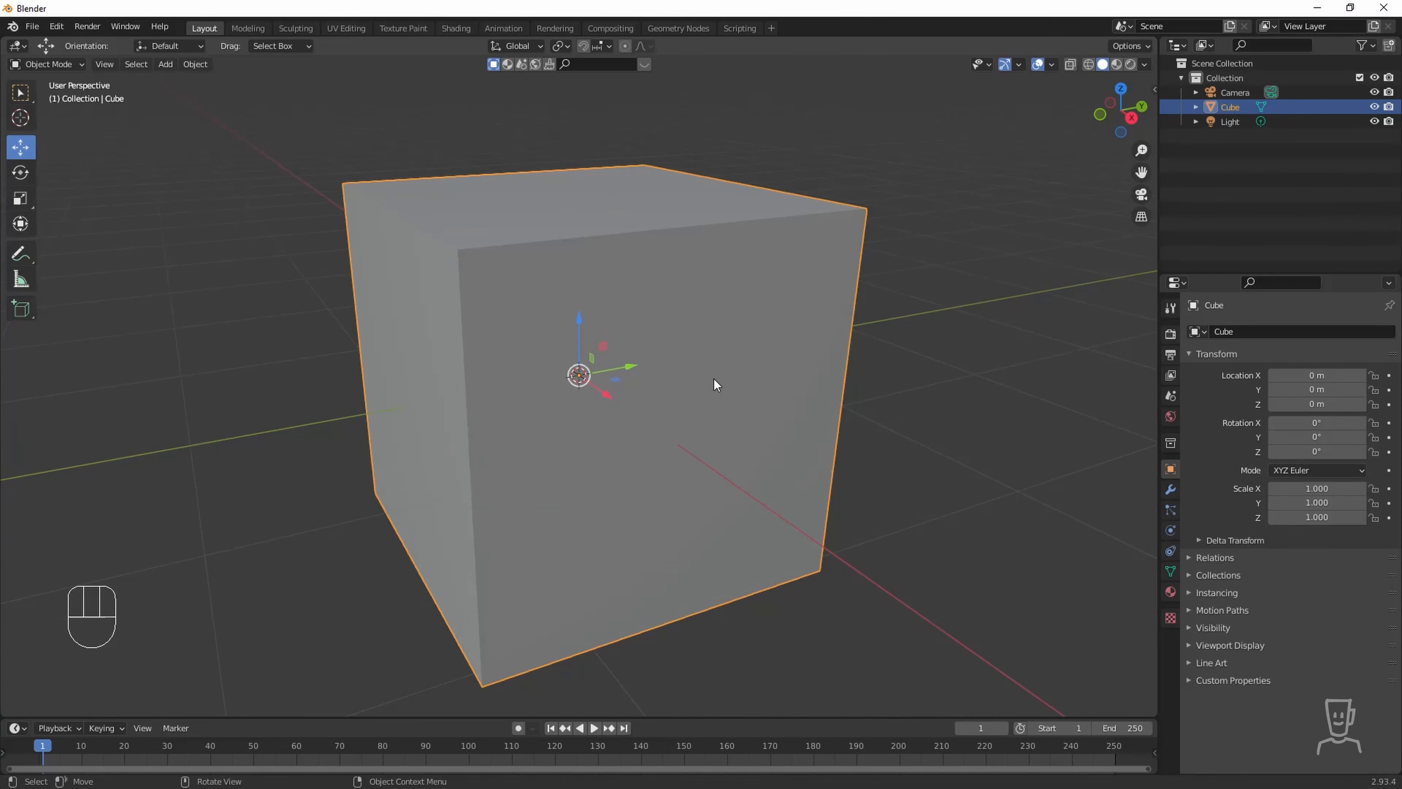
pyautogui.scroll(-3, 714, 379)
pyautogui.scroll(2, 714, 377)
pyautogui.scroll(-1, 713, 378)
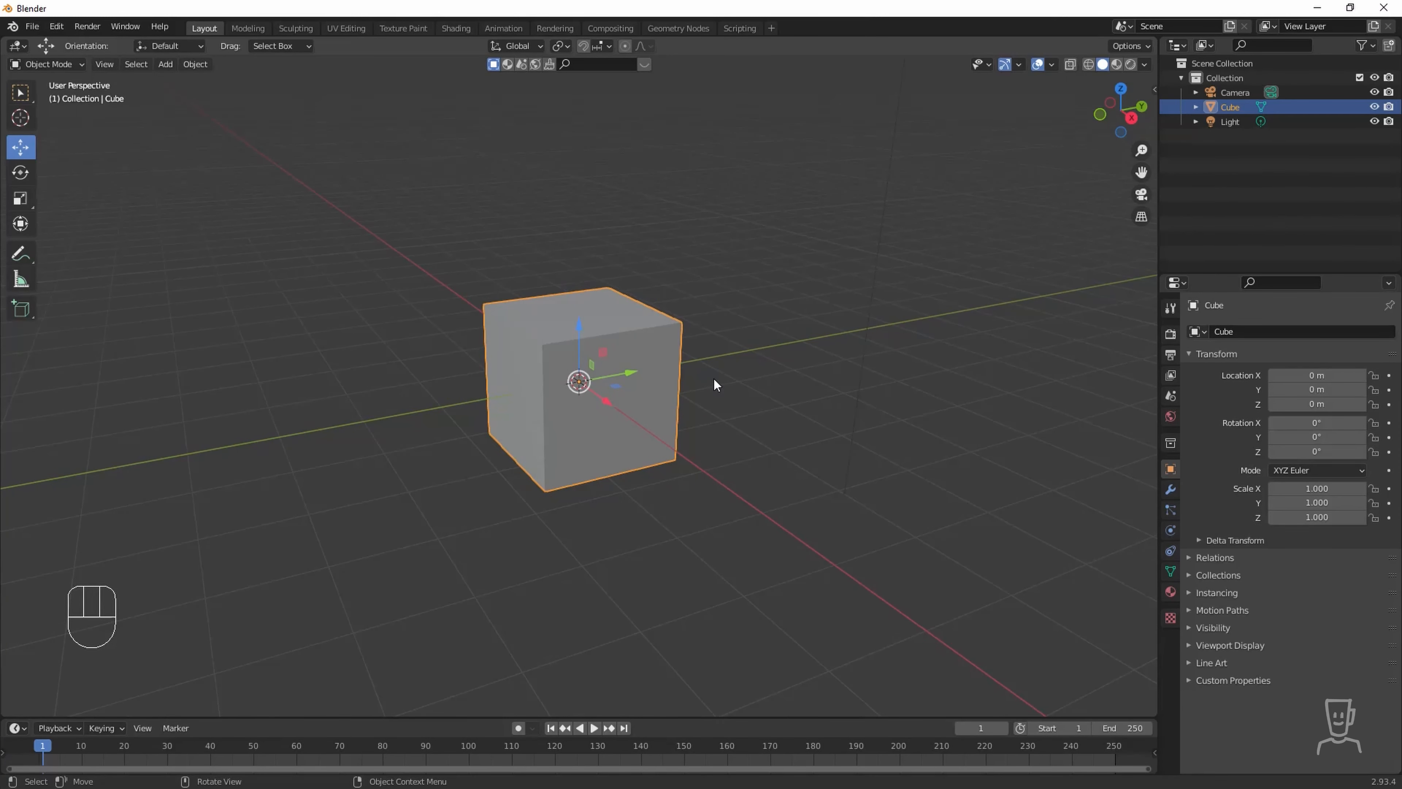
pyautogui.scroll(-3, 713, 385)
pyautogui.scroll(3, 713, 385)
pyautogui.scroll(-3, 598, 413)
# Activate the Select Box tool and keep practising zooming in and out on the cube.
pyautogui.press('w')
pyautogui.scroll(4, 598, 413)
pyautogui.scroll(-4, 598, 413)
pyautogui.scroll(4, 597, 413)
pyautogui.scroll(-4, 598, 413)
pyautogui.scroll(4, 597, 413)
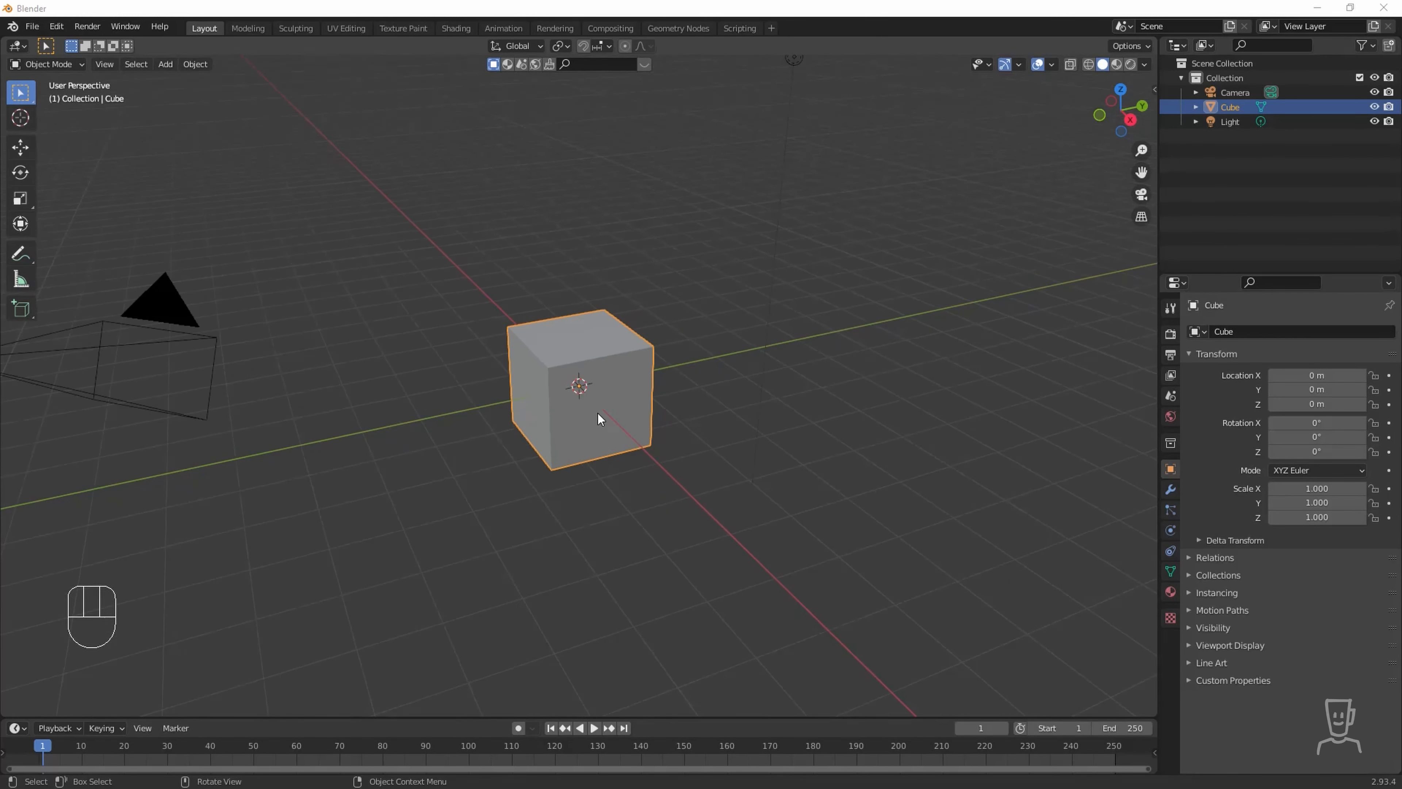
pyautogui.scroll(-4, 598, 413)
# Orbit slightly around the cube and examine it at closer and farther zoom distances.
pyautogui.moveTo(598, 413); pyautogui.dragTo(656, 415, button='middle')
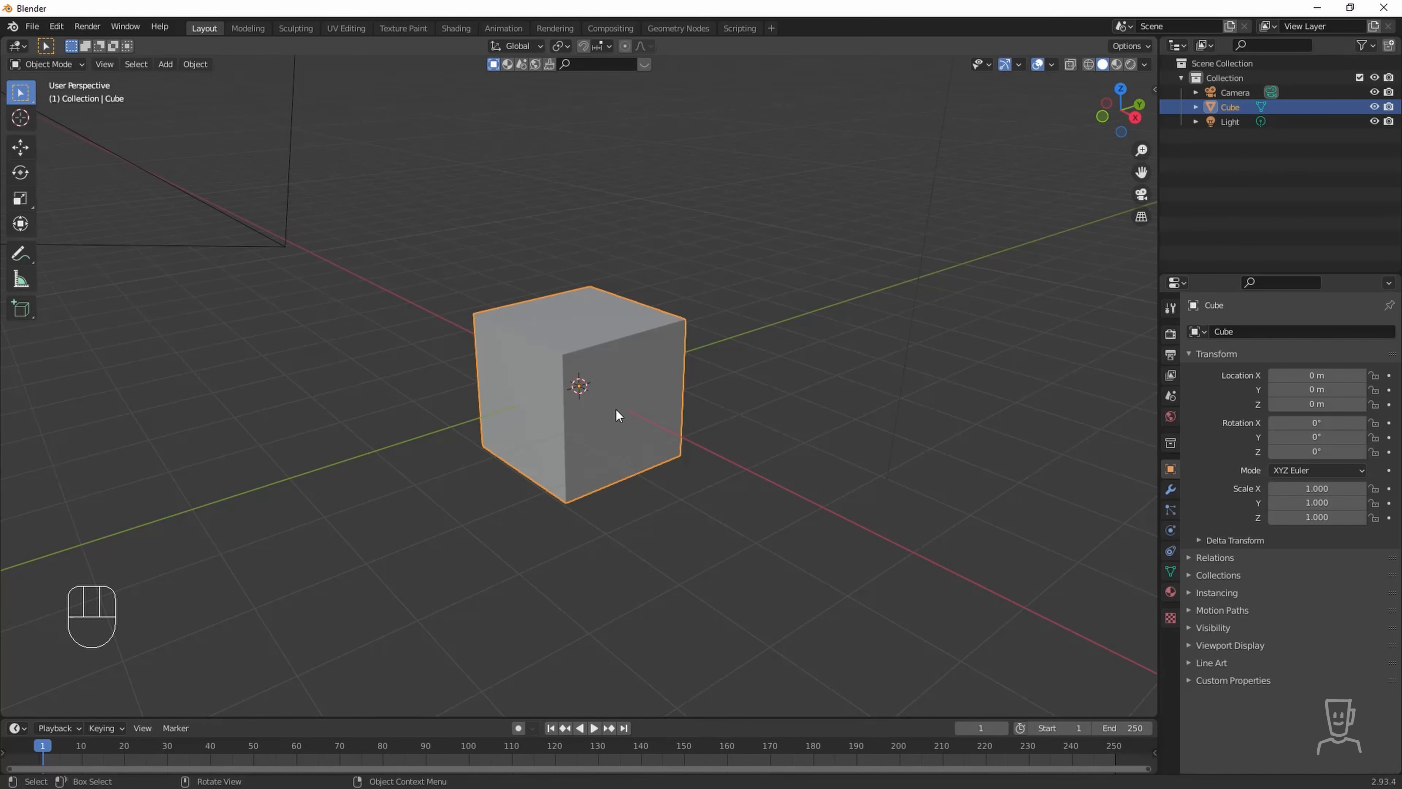
pyautogui.scroll(4, 616, 409)
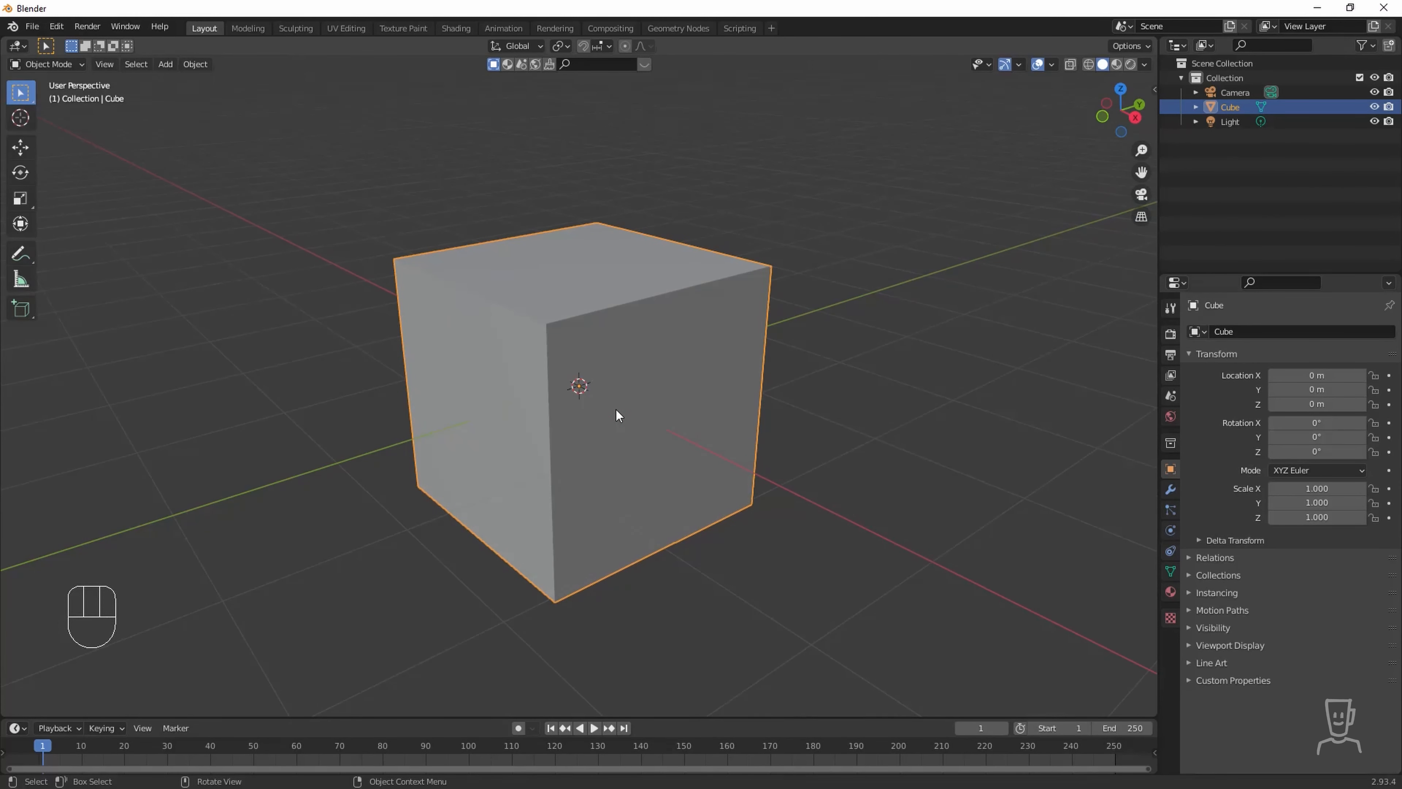
pyautogui.scroll(2, 616, 410)
pyautogui.scroll(-3, 615, 410)
pyautogui.scroll(2, 615, 409)
pyautogui.scroll(-1, 616, 410)
pyautogui.scroll(-2, 672, 414)
pyautogui.scroll(4, 672, 413)
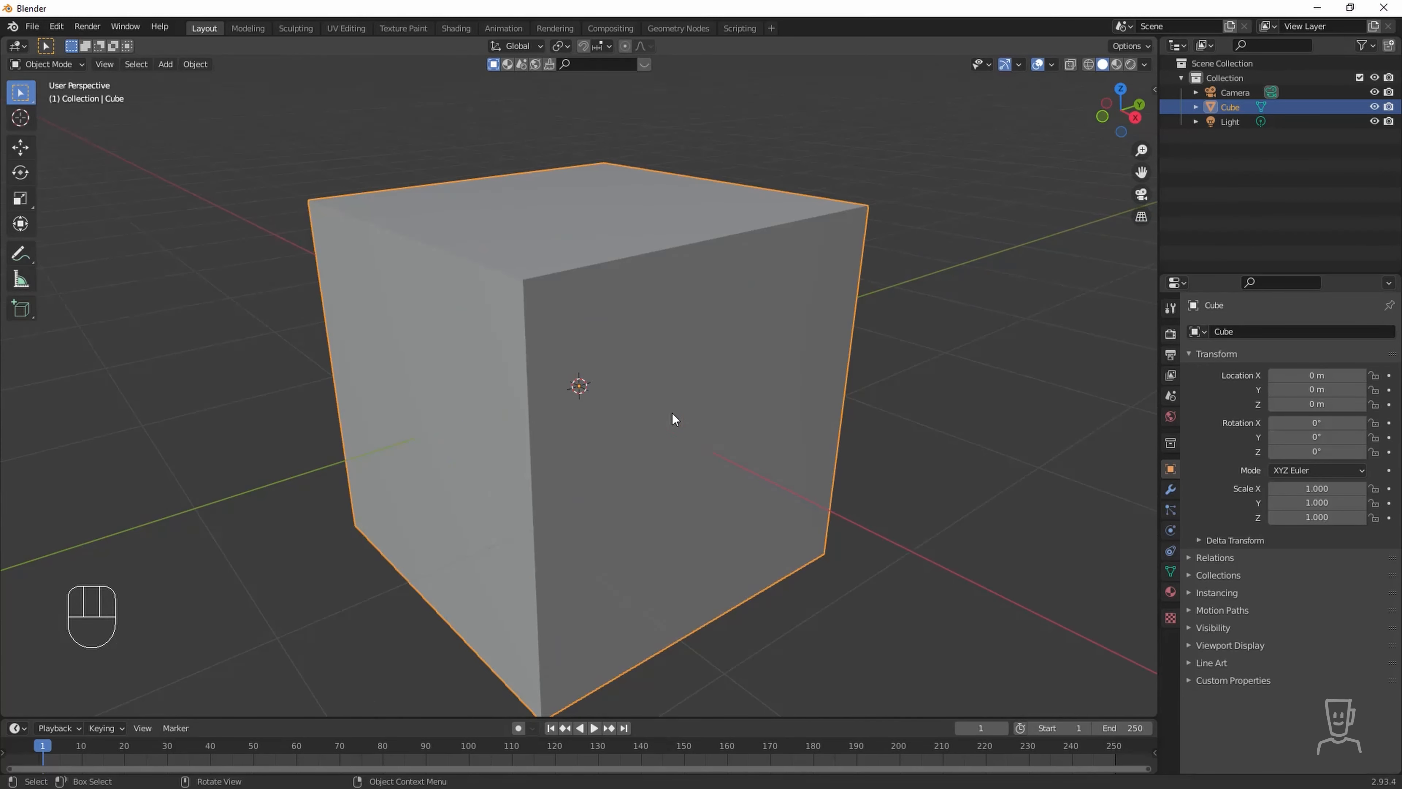
pyautogui.scroll(-5, 672, 413)
pyautogui.scroll(4, 672, 414)
pyautogui.scroll(-4, 672, 414)
pyautogui.scroll(5, 671, 414)
pyautogui.scroll(-2, 672, 419)
# Zoom the view smoothly, orbit to a lower angle on the cube, and pan the view slightly.
pyautogui.moveTo(693, 421)
pyautogui.keyDown('ctrl'); pyautogui.mouseDown(button='middle')
pyautogui.moveTo(698, 518)
pyautogui.moveTo(714, 347)
pyautogui.moveTo(709, 408)
pyautogui.mouseUp(button='middle'); pyautogui.keyUp('ctrl')
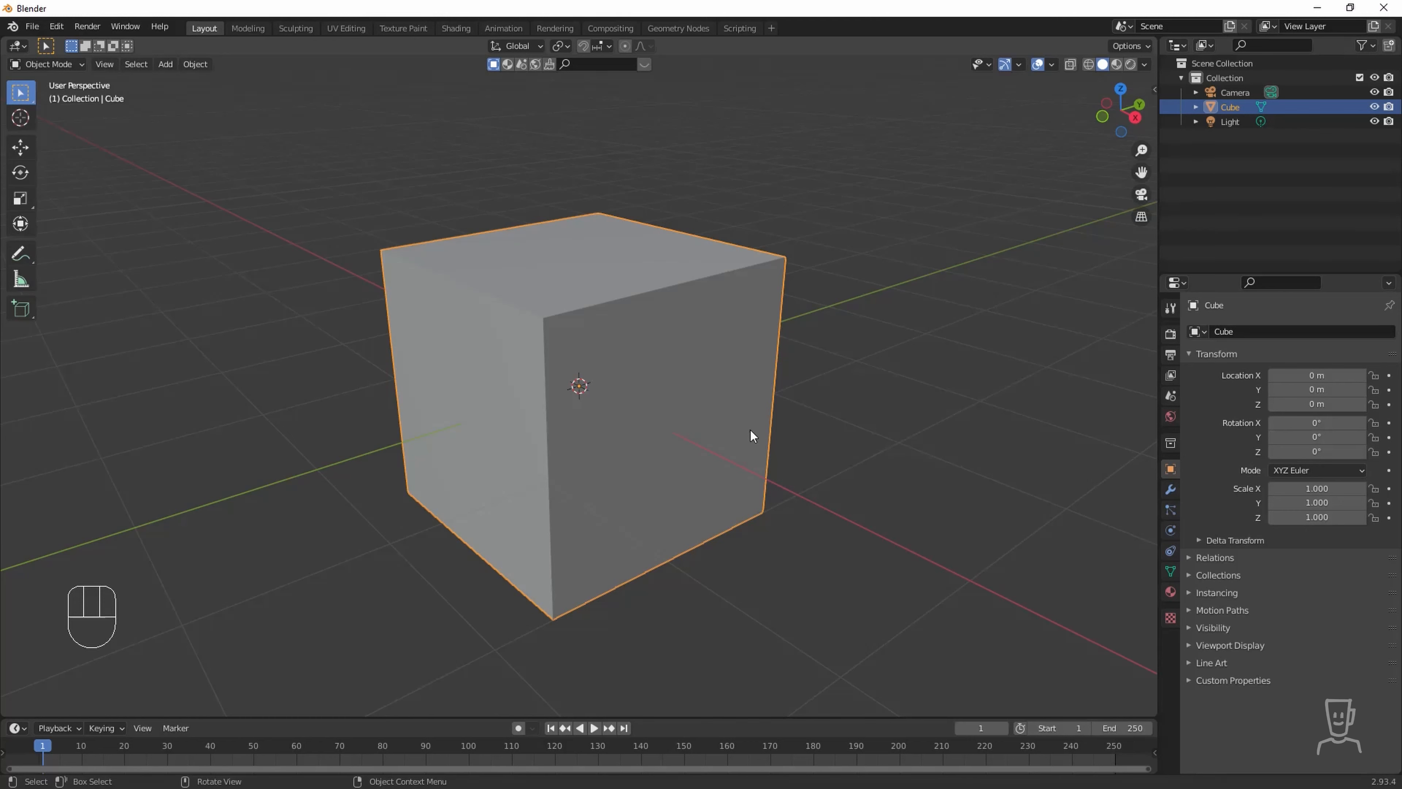
pyautogui.moveTo(738, 439); pyautogui.dragTo(712, 403, button='middle')
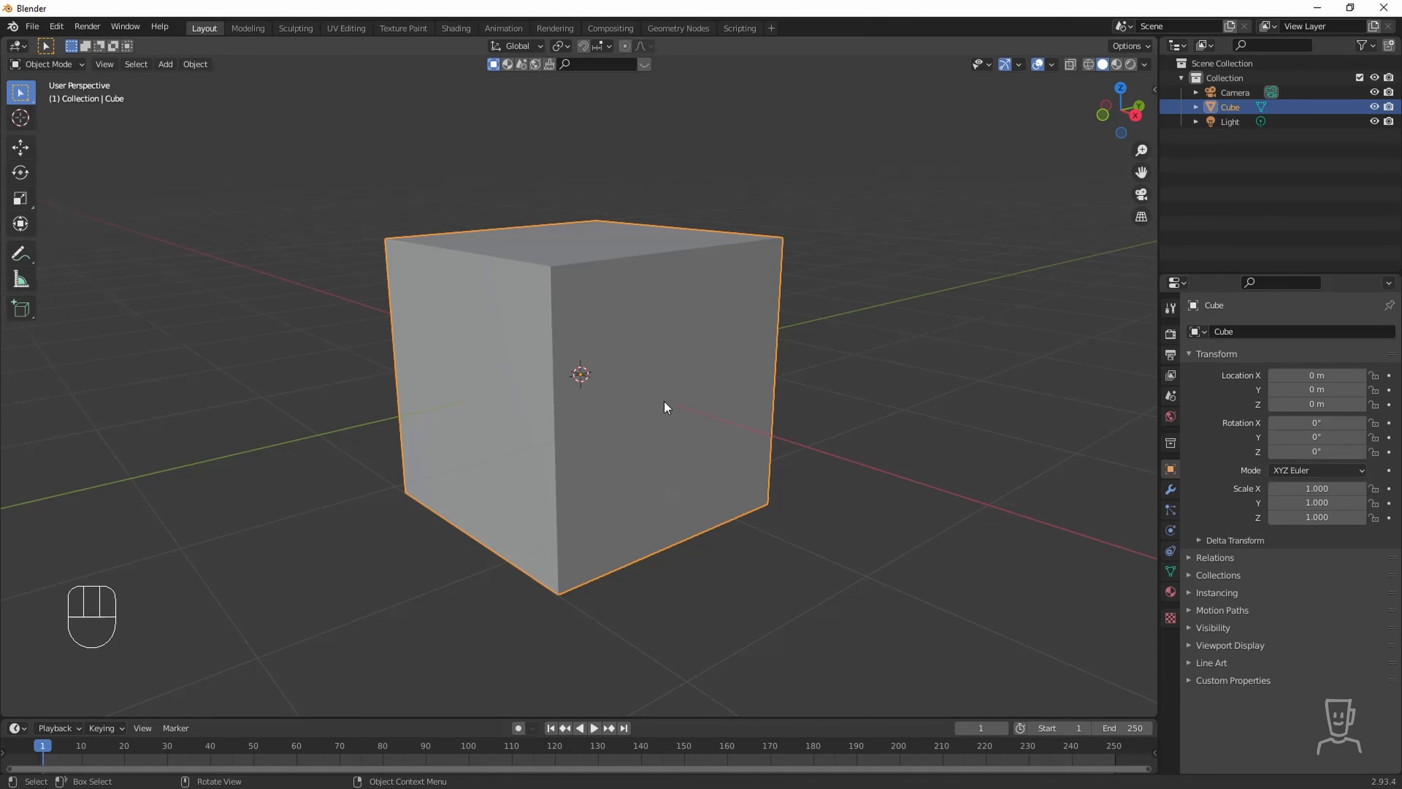
pyautogui.keyDown('shift'); pyautogui.moveTo(704, 401); pyautogui.dragTo(660, 411, button='middle'); pyautogui.keyUp('shift')
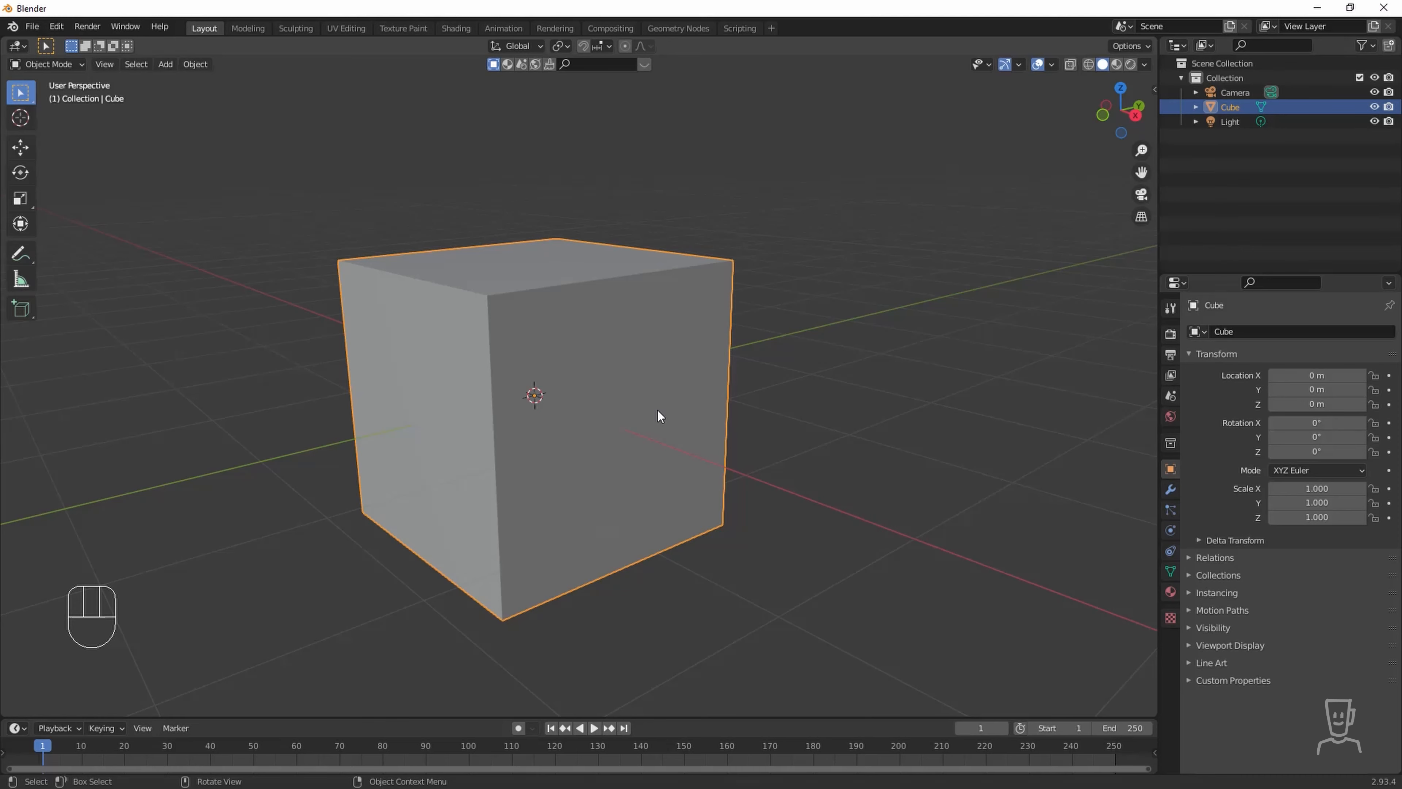
# View the cube through the scene camera, and orbit back out to a perspective view of the scene.
pyautogui.moveTo(592, 415)
pyautogui.keyDown('shift'); pyautogui.mouseDown(button='middle')
pyautogui.moveTo(802, 436)
pyautogui.moveTo(594, 380)
pyautogui.moveTo(711, 454)
pyautogui.moveTo(560, 369)
pyautogui.moveTo(571, 415)
pyautogui.mouseUp(button='middle'); pyautogui.keyUp('shift')
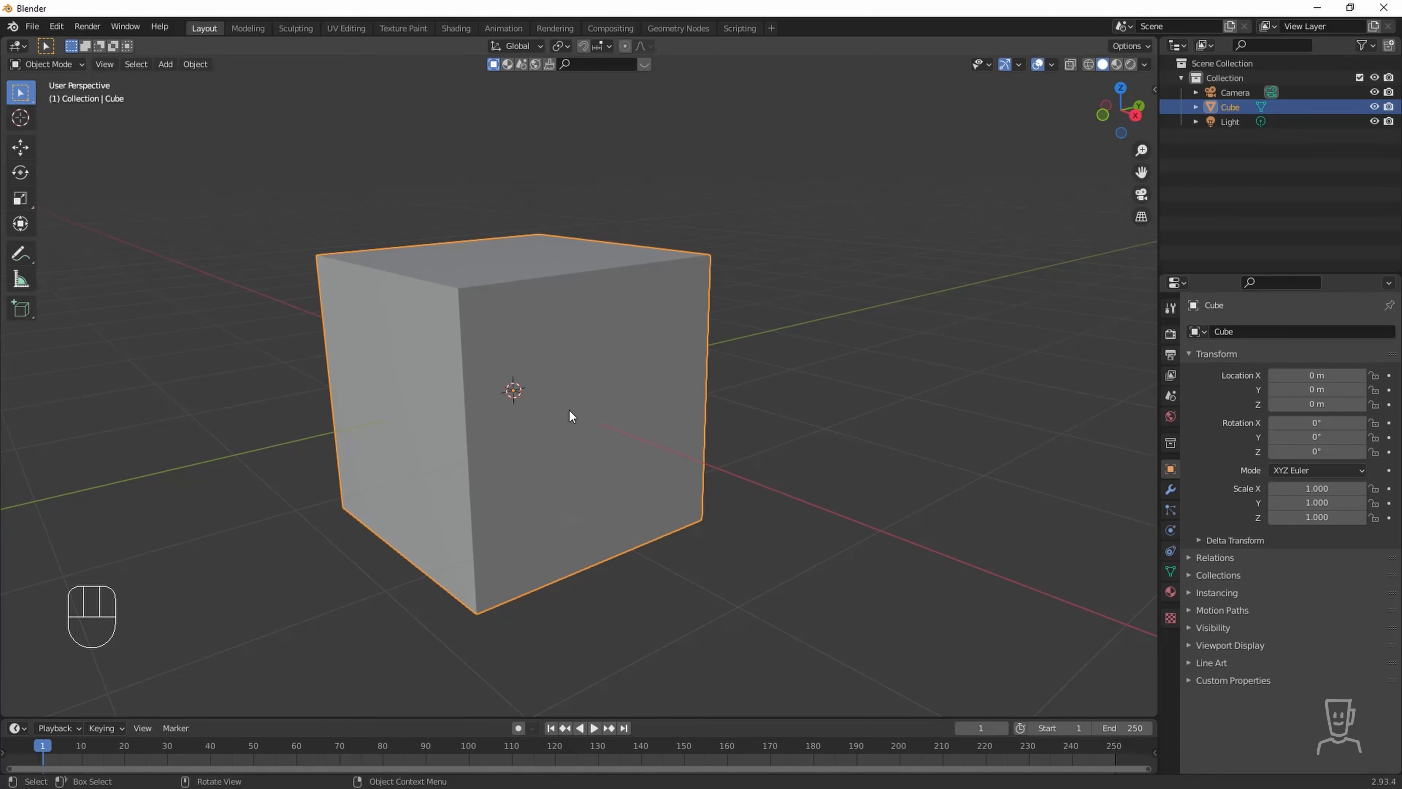
pyautogui.press('KP_0')
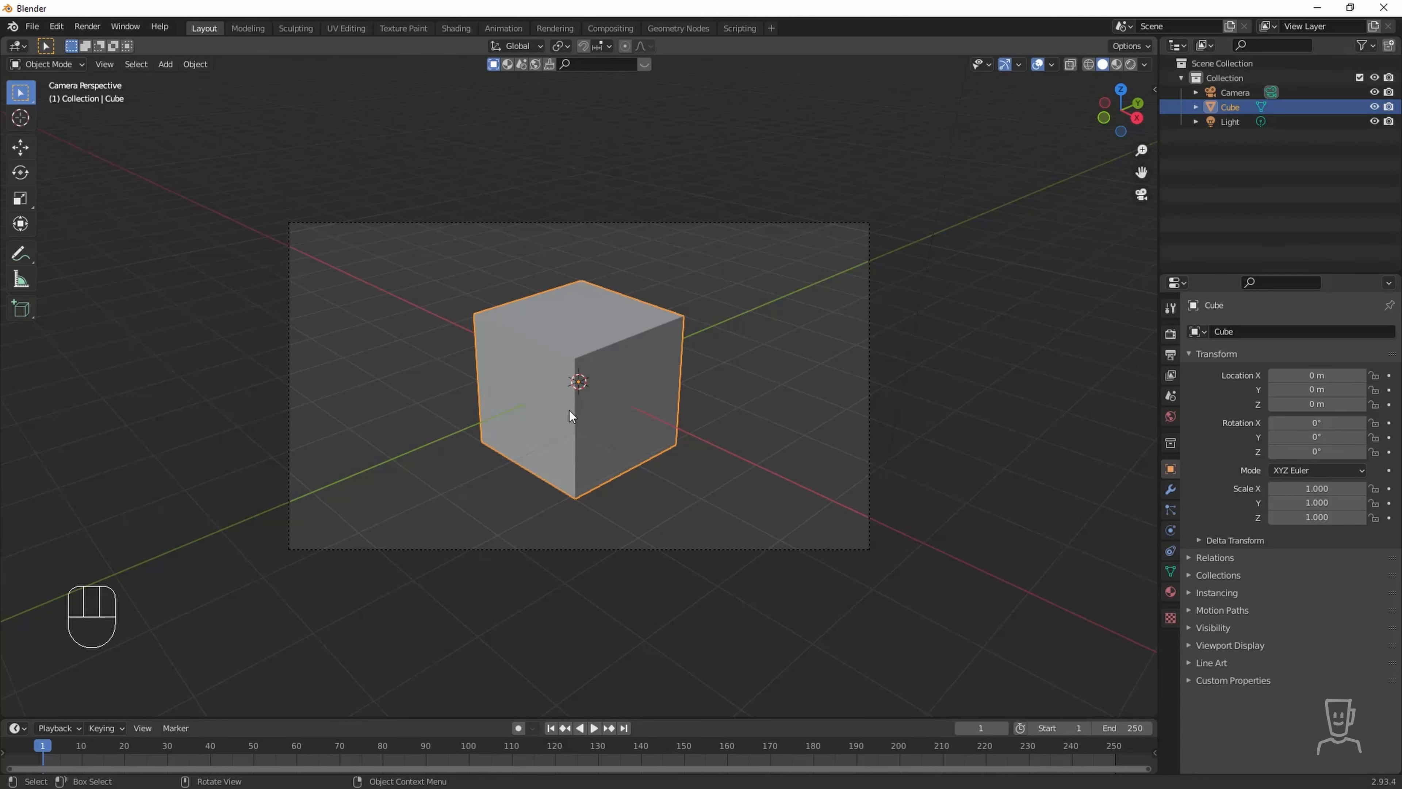
pyautogui.moveTo(570, 410); pyautogui.dragTo(788, 576, button='middle')
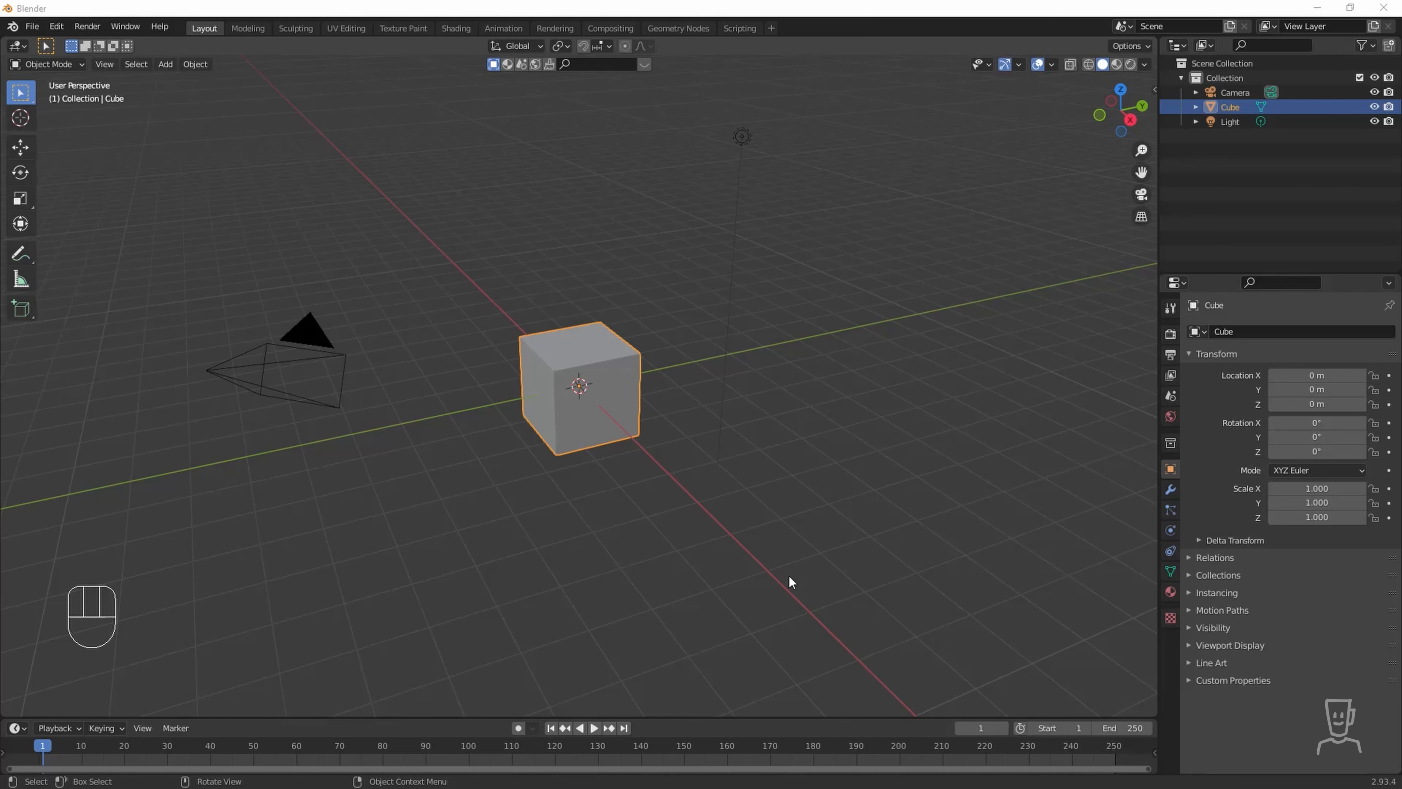
# Deselect the cube and look at the scene in the front, right and top orthographic views.
pyautogui.click(789, 574)
pyautogui.press('KP_1')
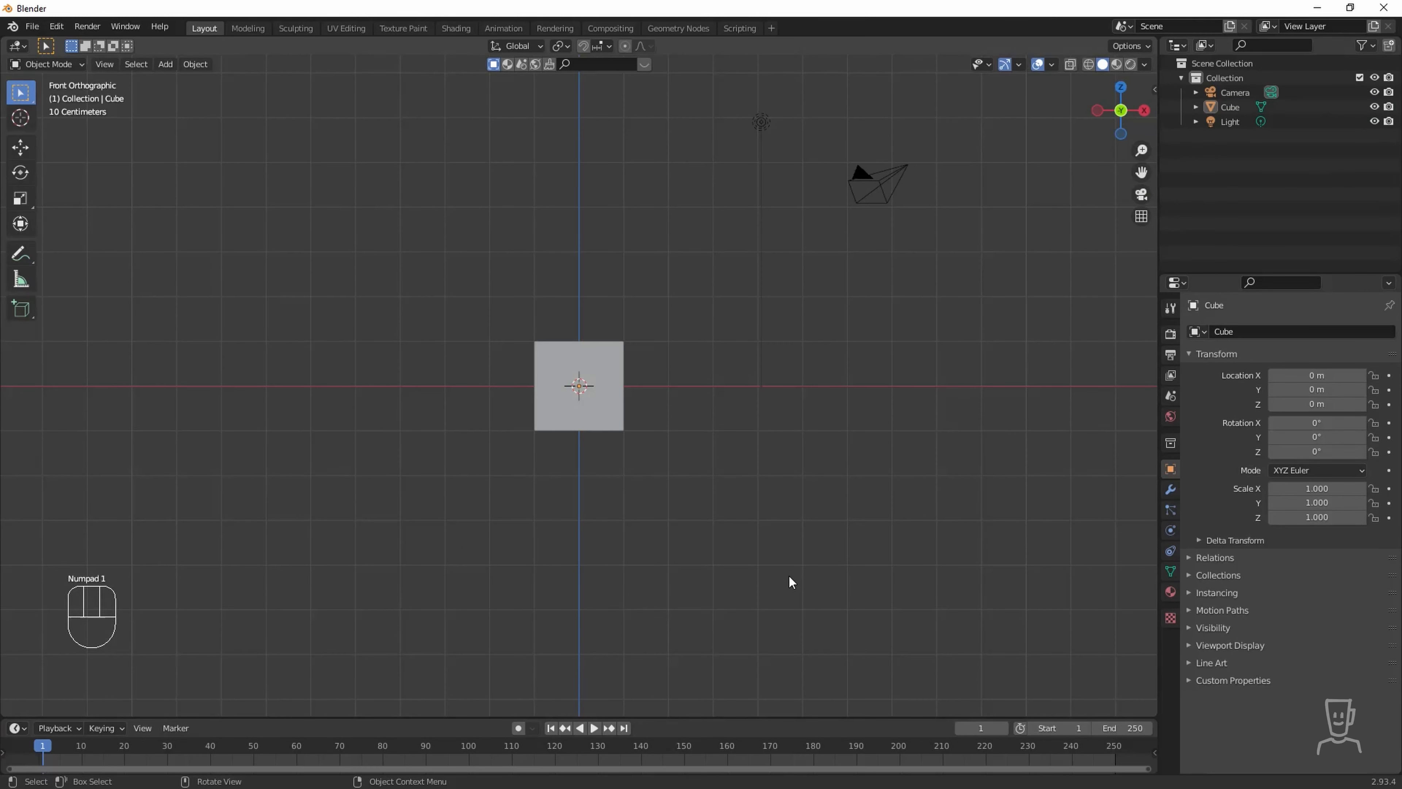
pyautogui.press('KP_3')
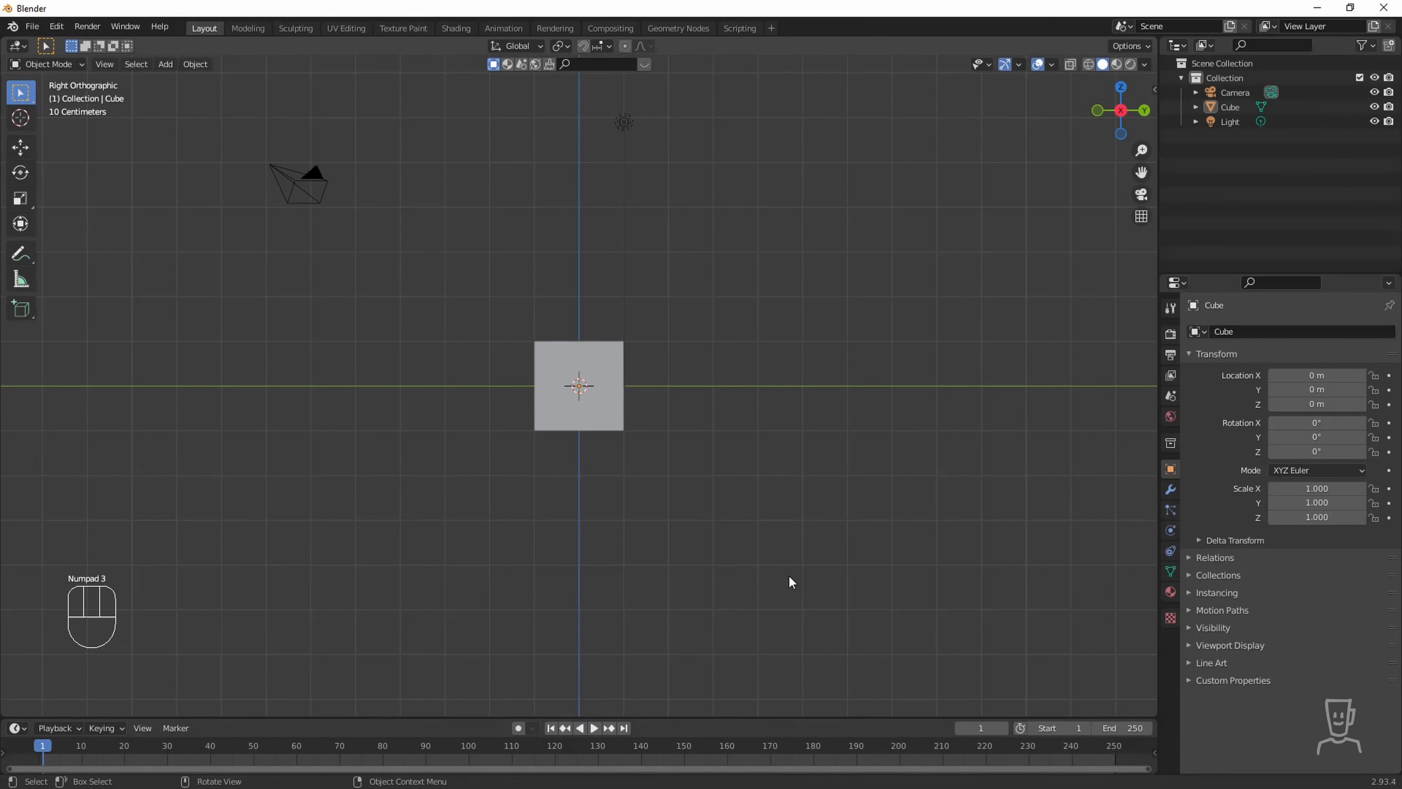
pyautogui.press('KP_1')
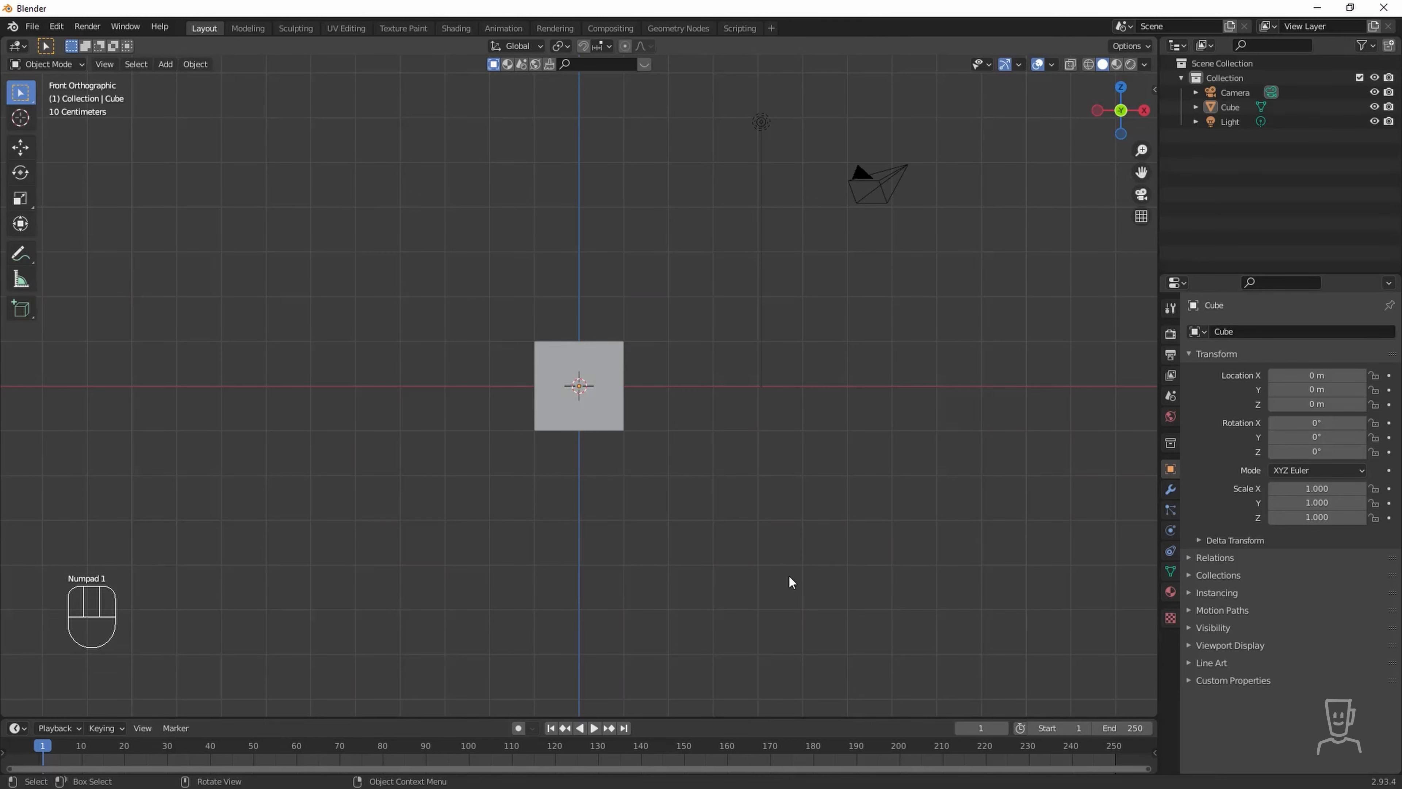
pyautogui.press('KP_2')
pyautogui.press('KP_3')
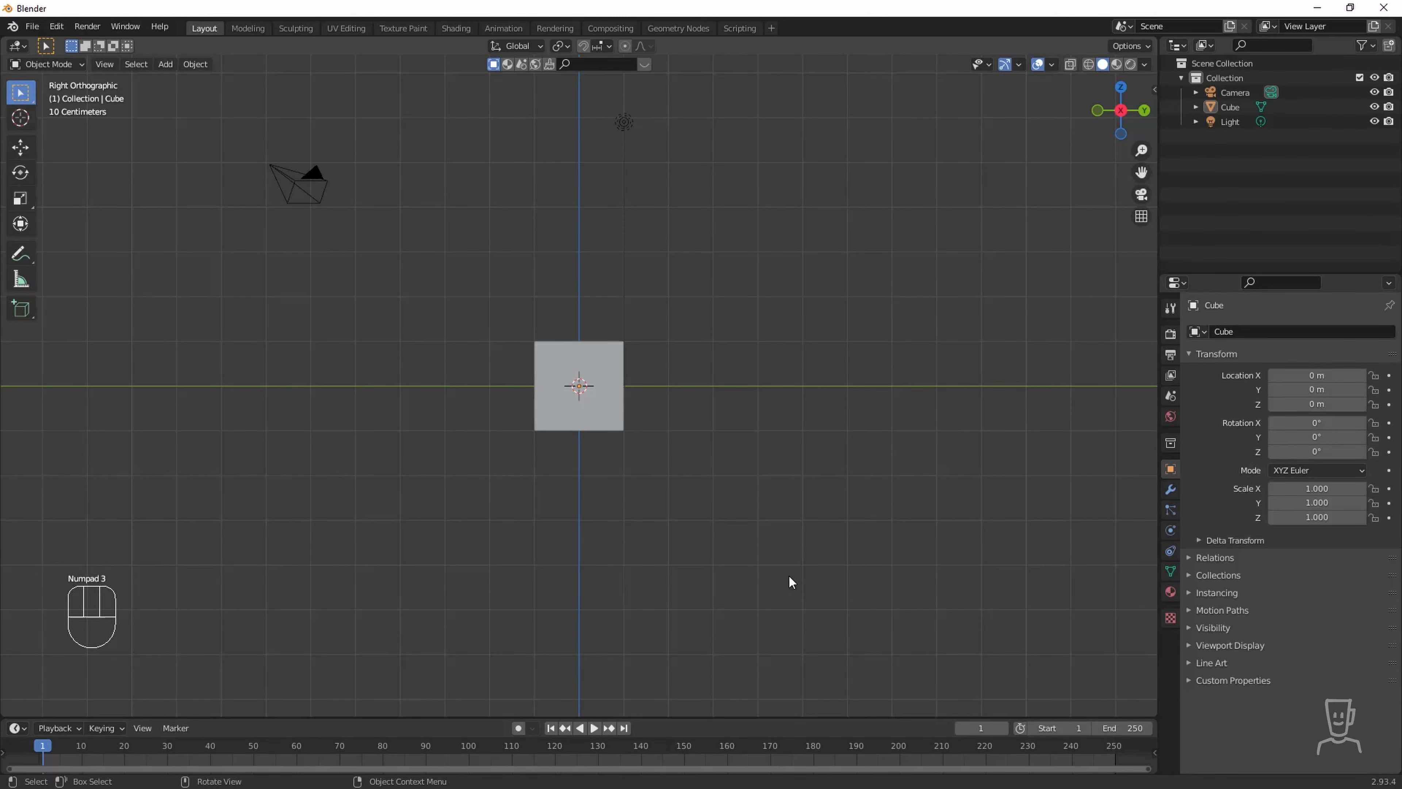
pyautogui.press('KP_7')
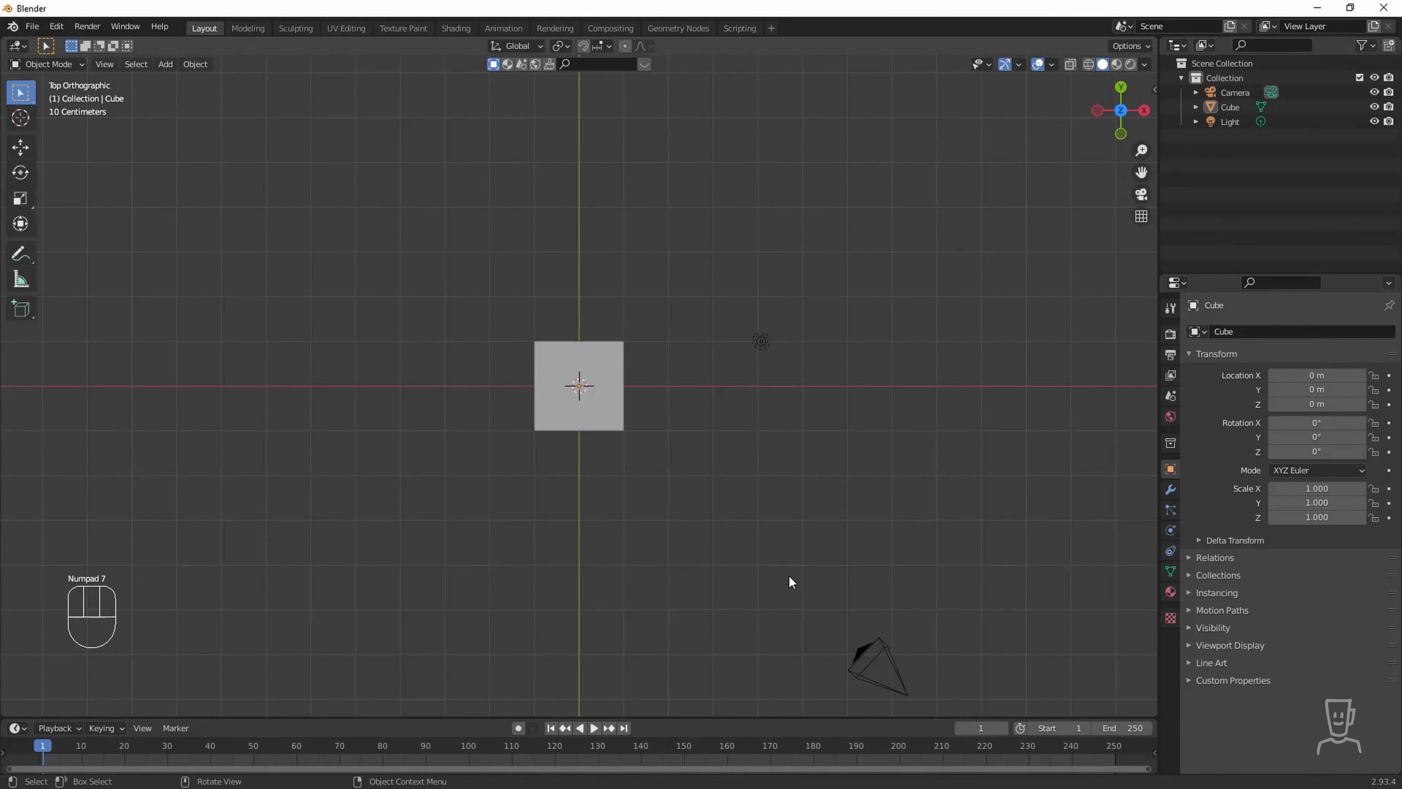
# Look through the camera and compare the opposite orthographic views: top with bottom, and right with left.
pyautogui.press('KP_0')
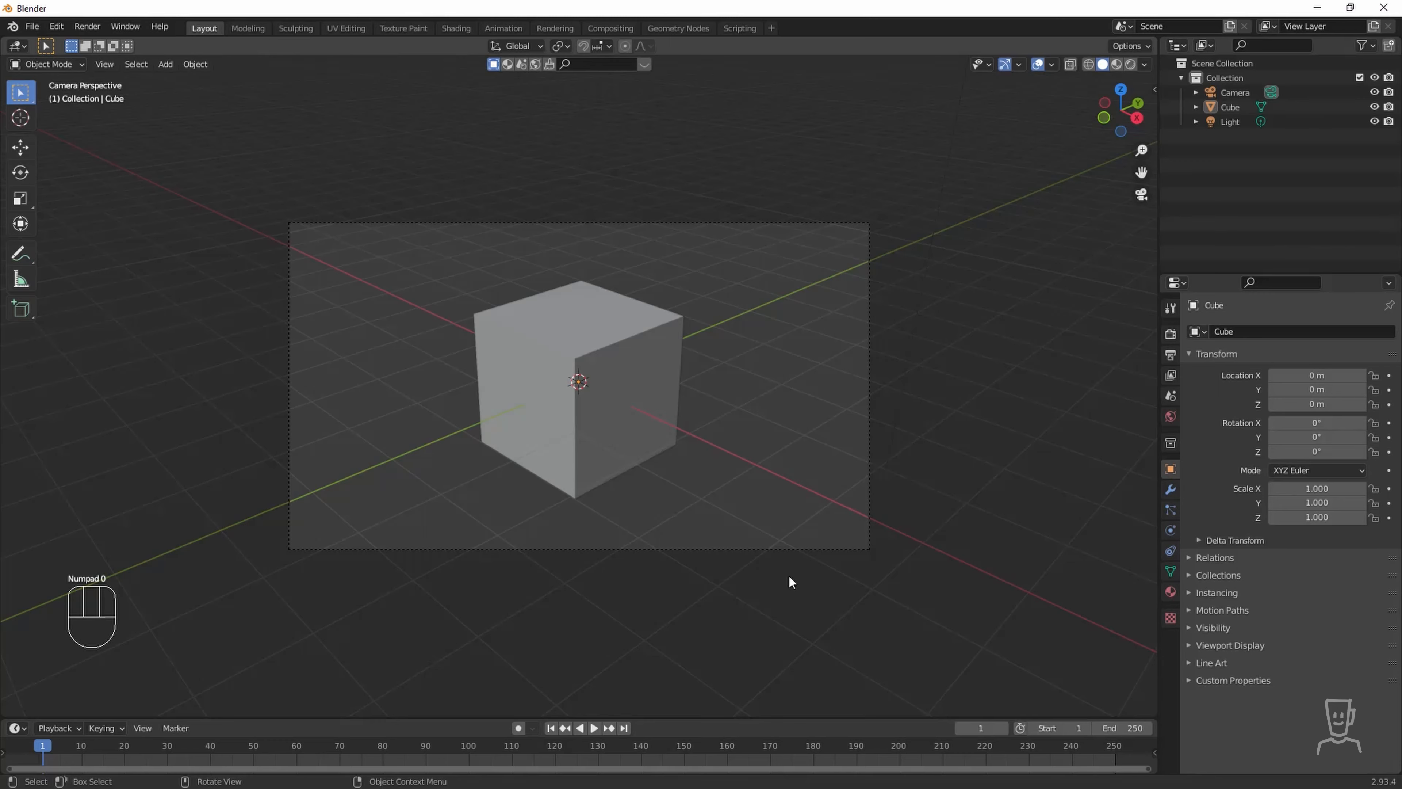
pyautogui.press('KP_7')
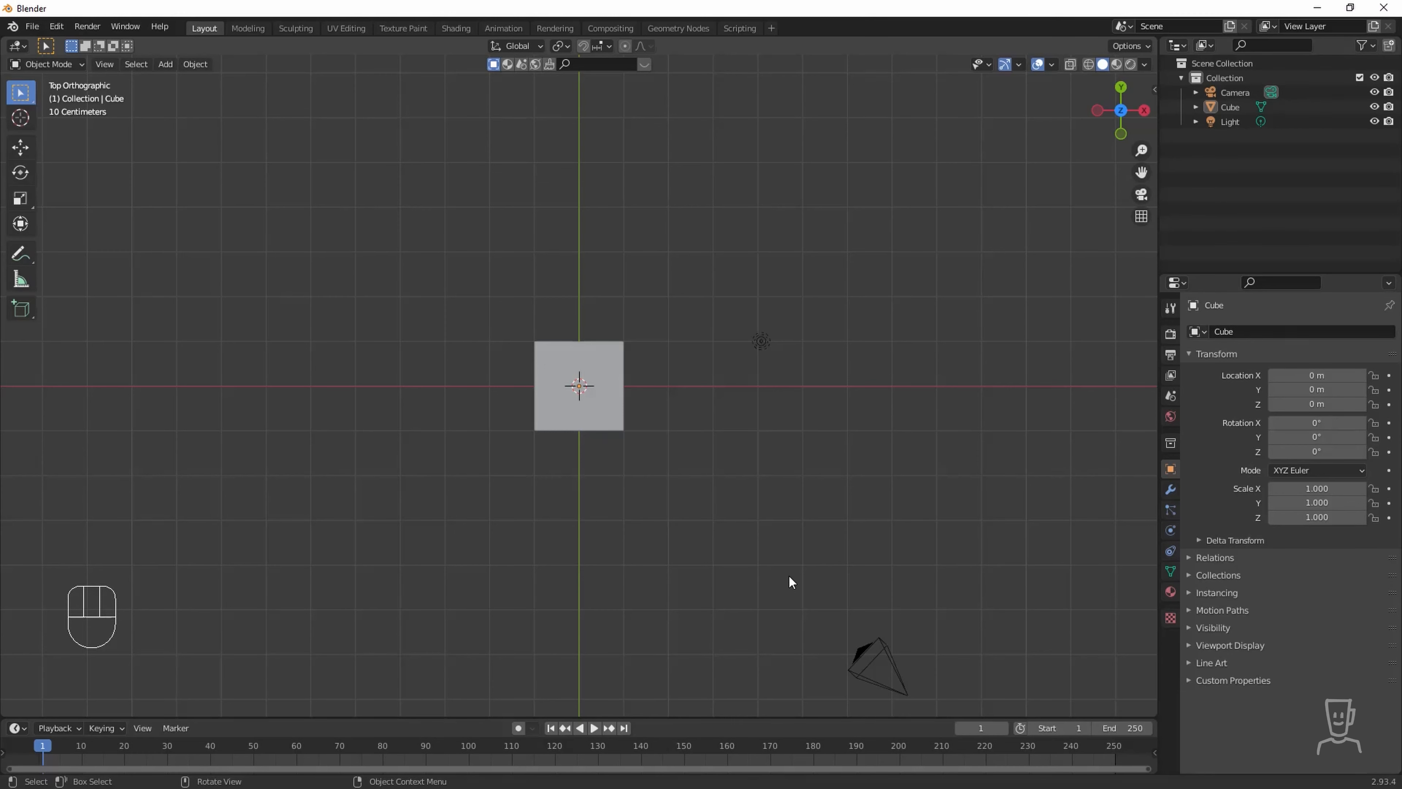
pyautogui.press('ctrl')
pyautogui.press('ctrl+KP_7')
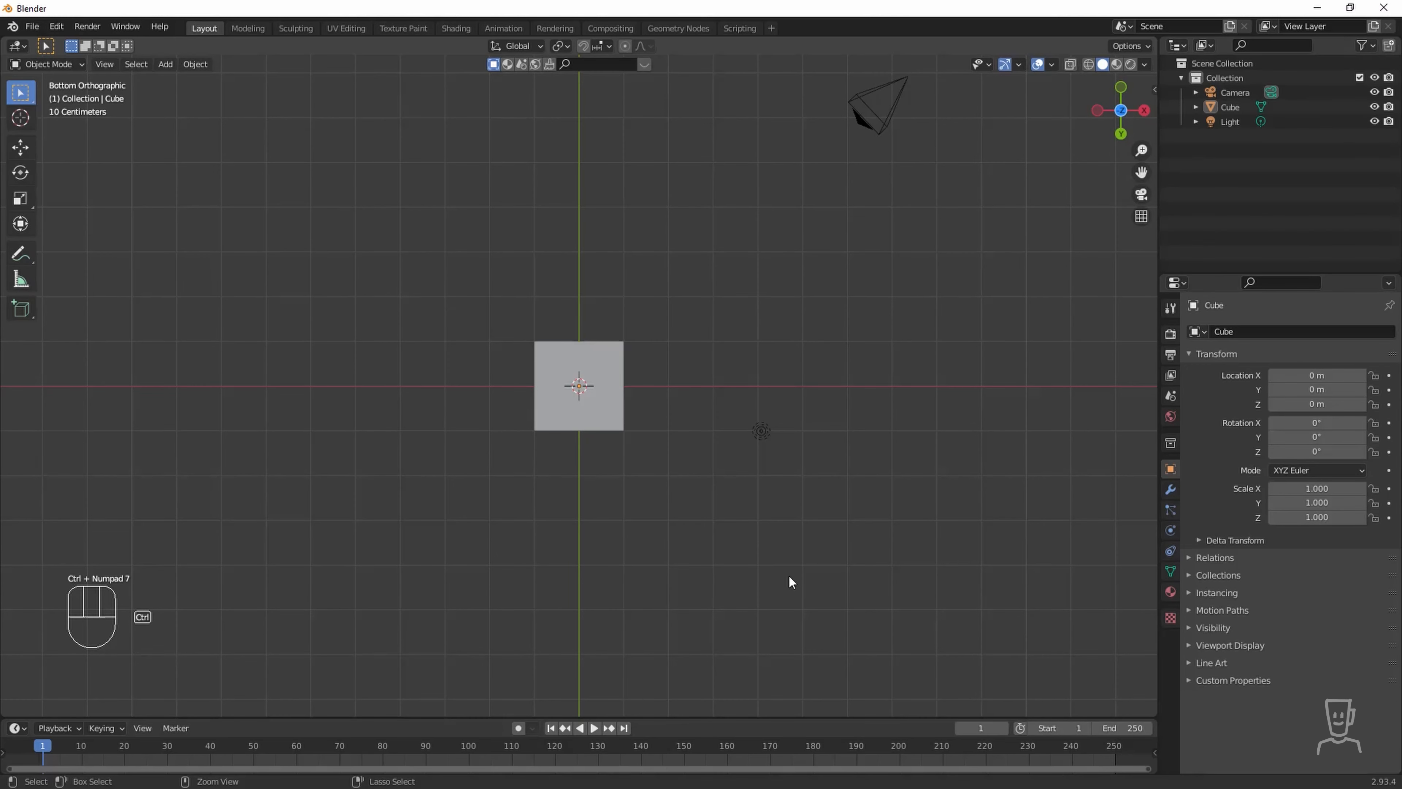
pyautogui.press('KP_3')
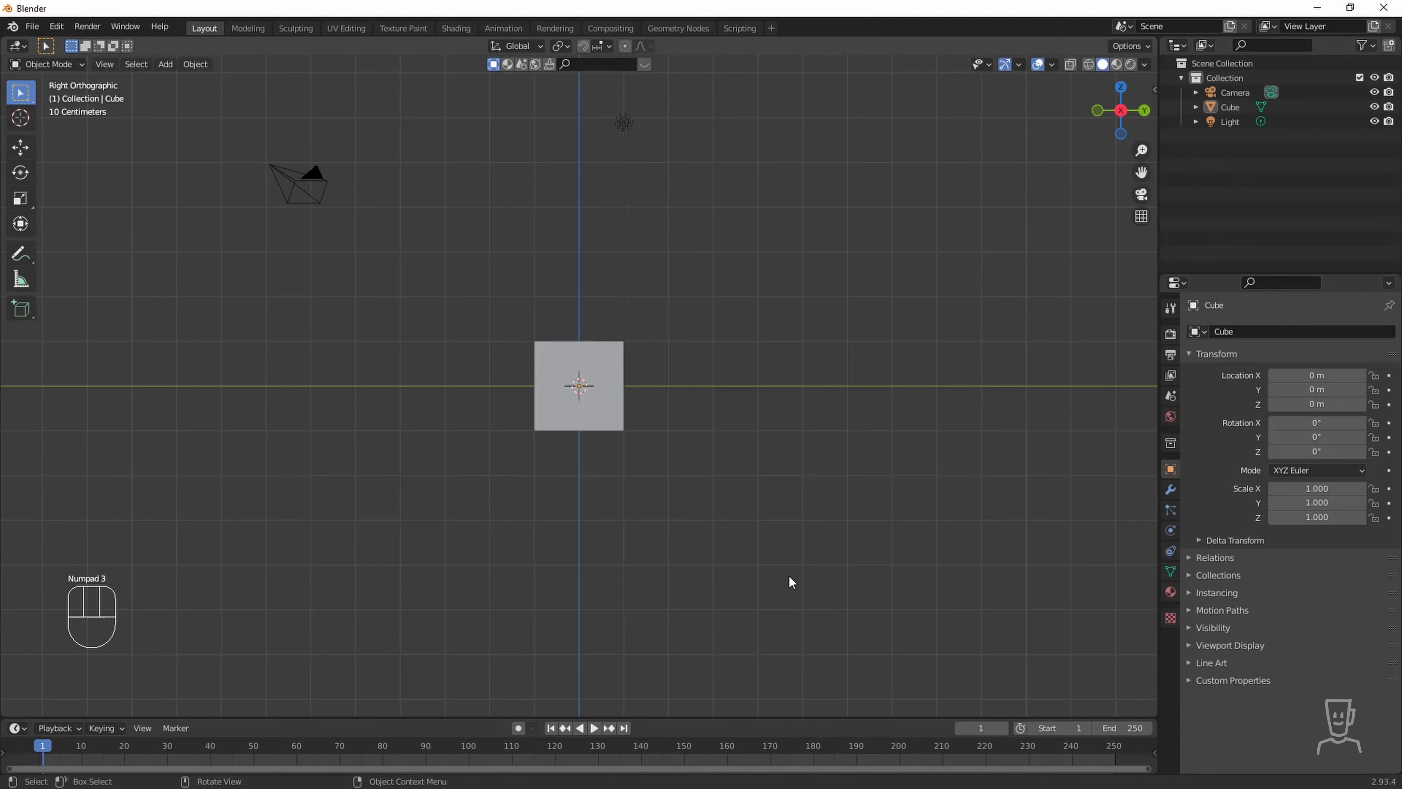
pyautogui.press('ctrl+KP_3')
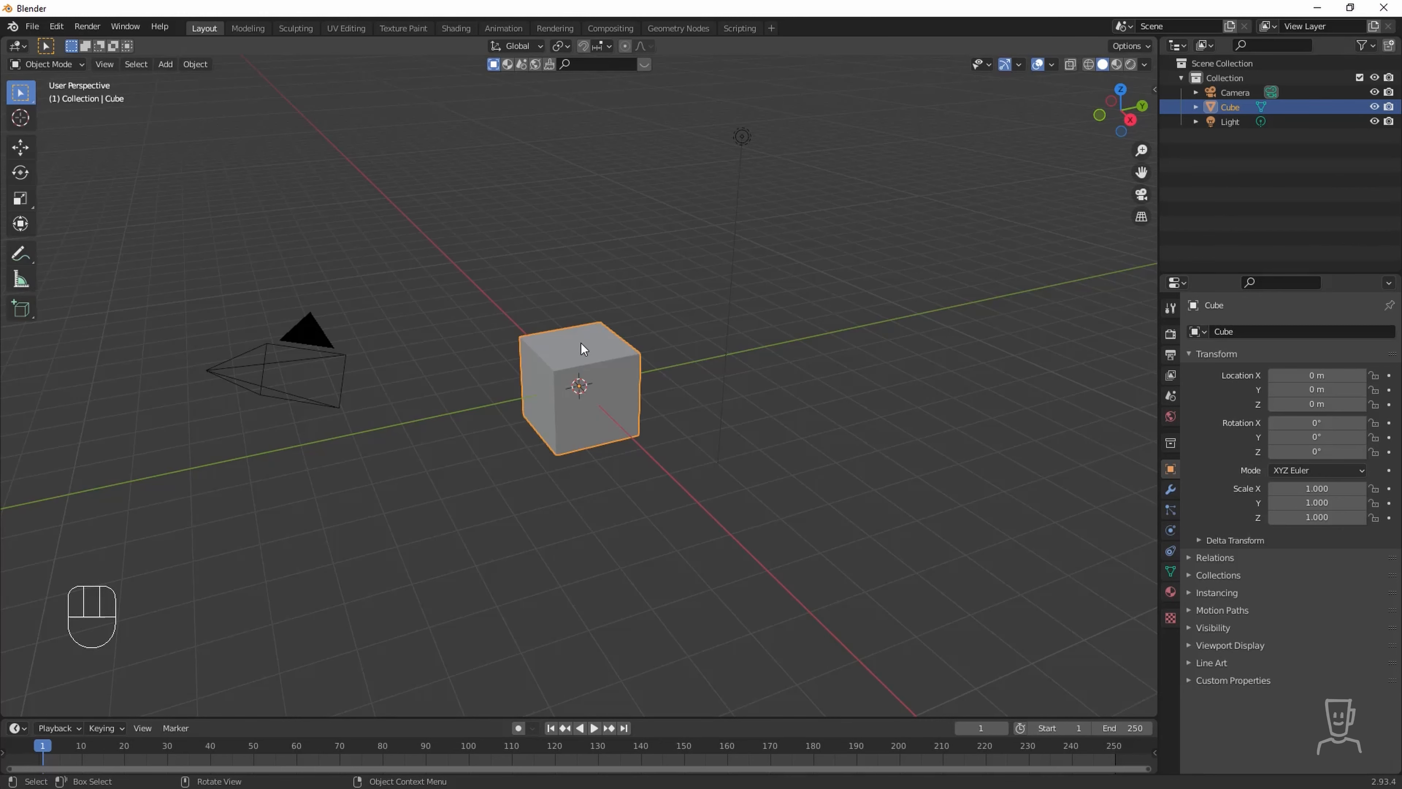
# Replace the cube with a newly added mesh cube sized 2.64 m.
pyautogui.press('Delete')
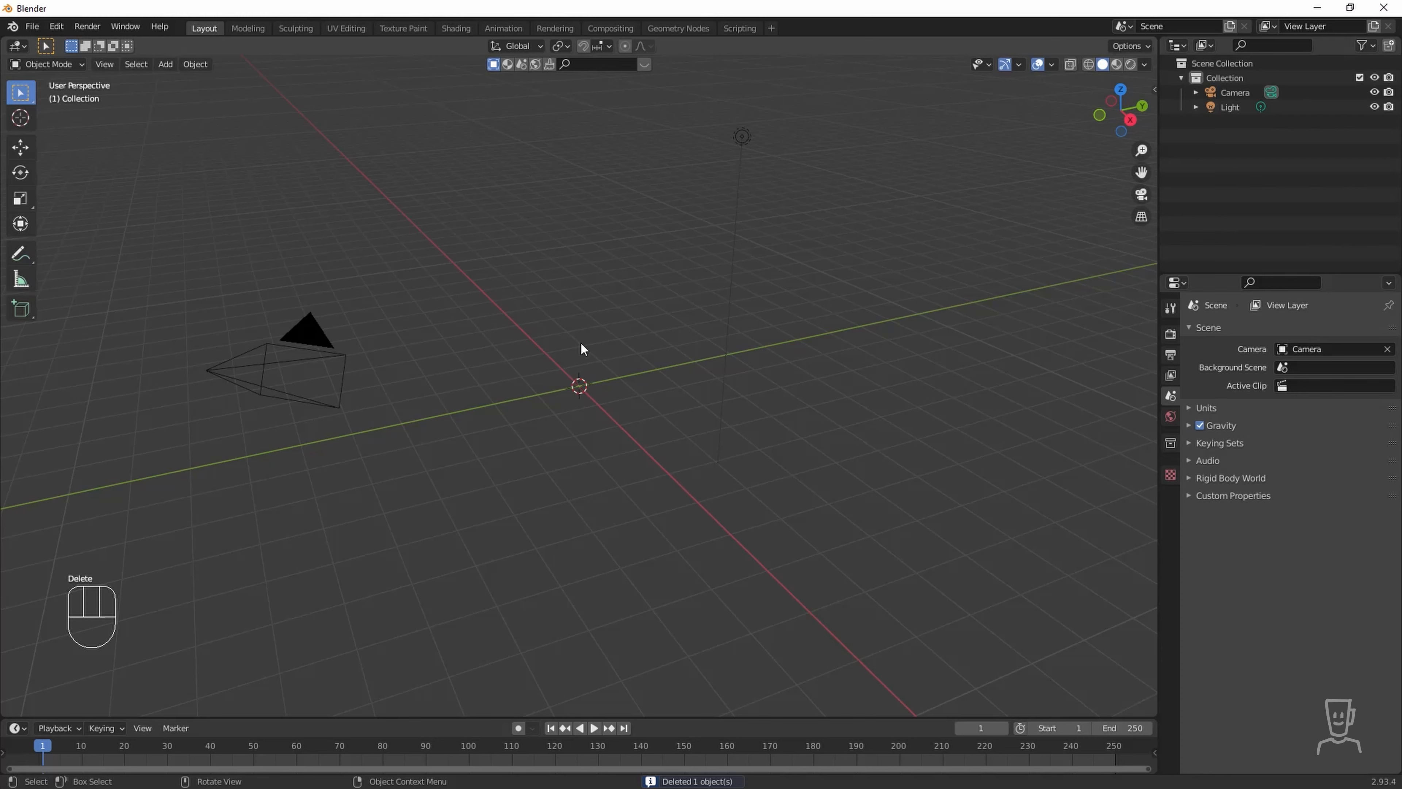
pyautogui.hotkey('shift', 'a')
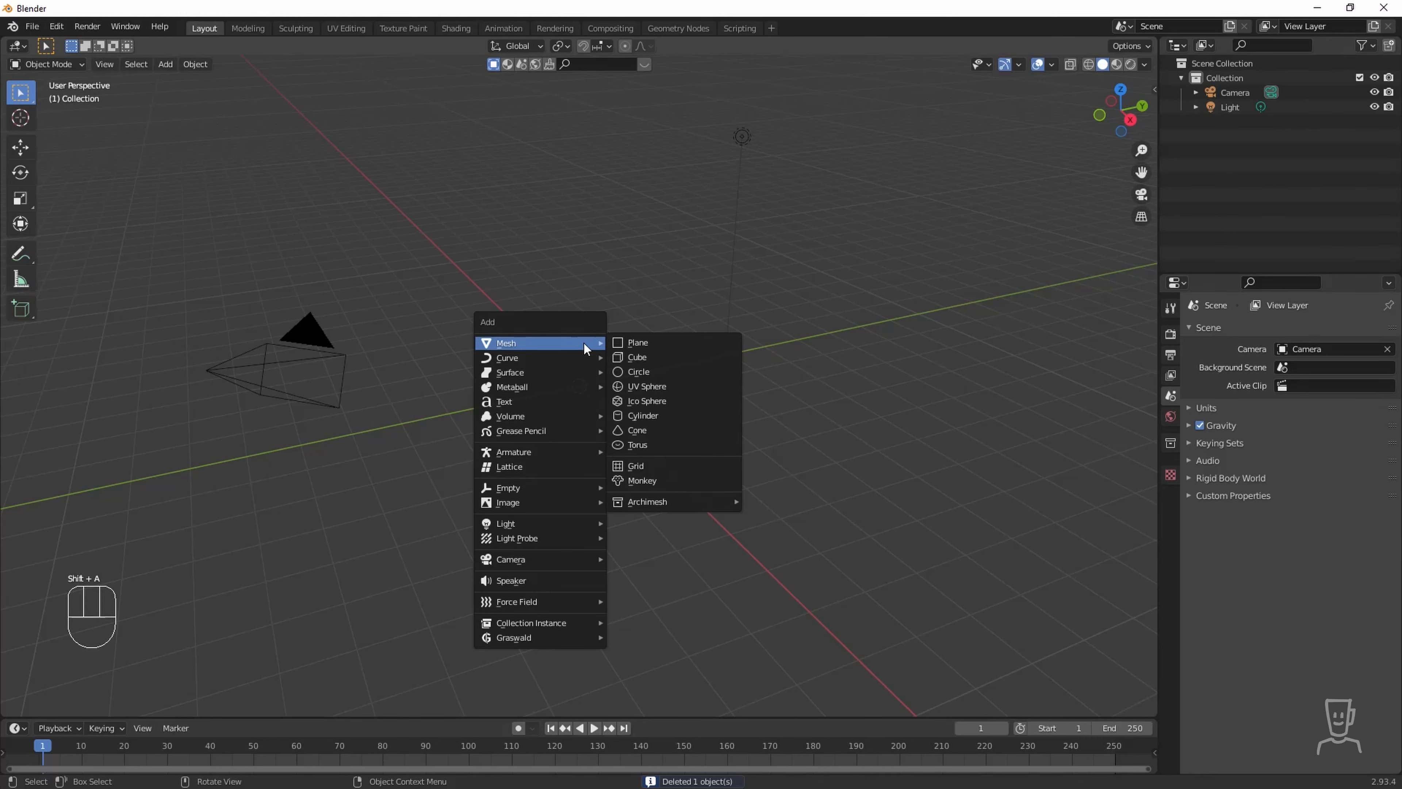
pyautogui.click(638, 355)
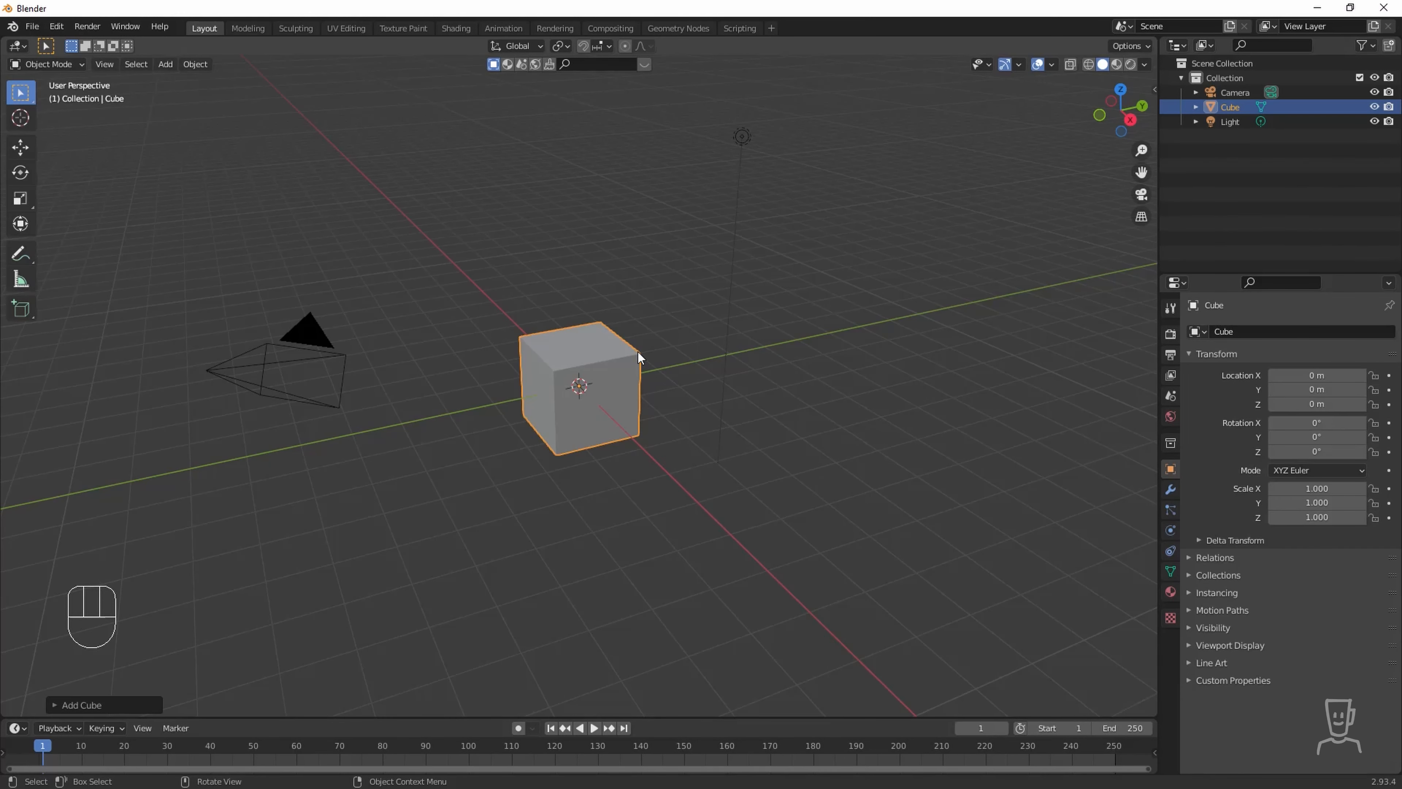
pyautogui.click(56, 709)
pyautogui.moveTo(191, 578); pyautogui.dragTo(239, 585)
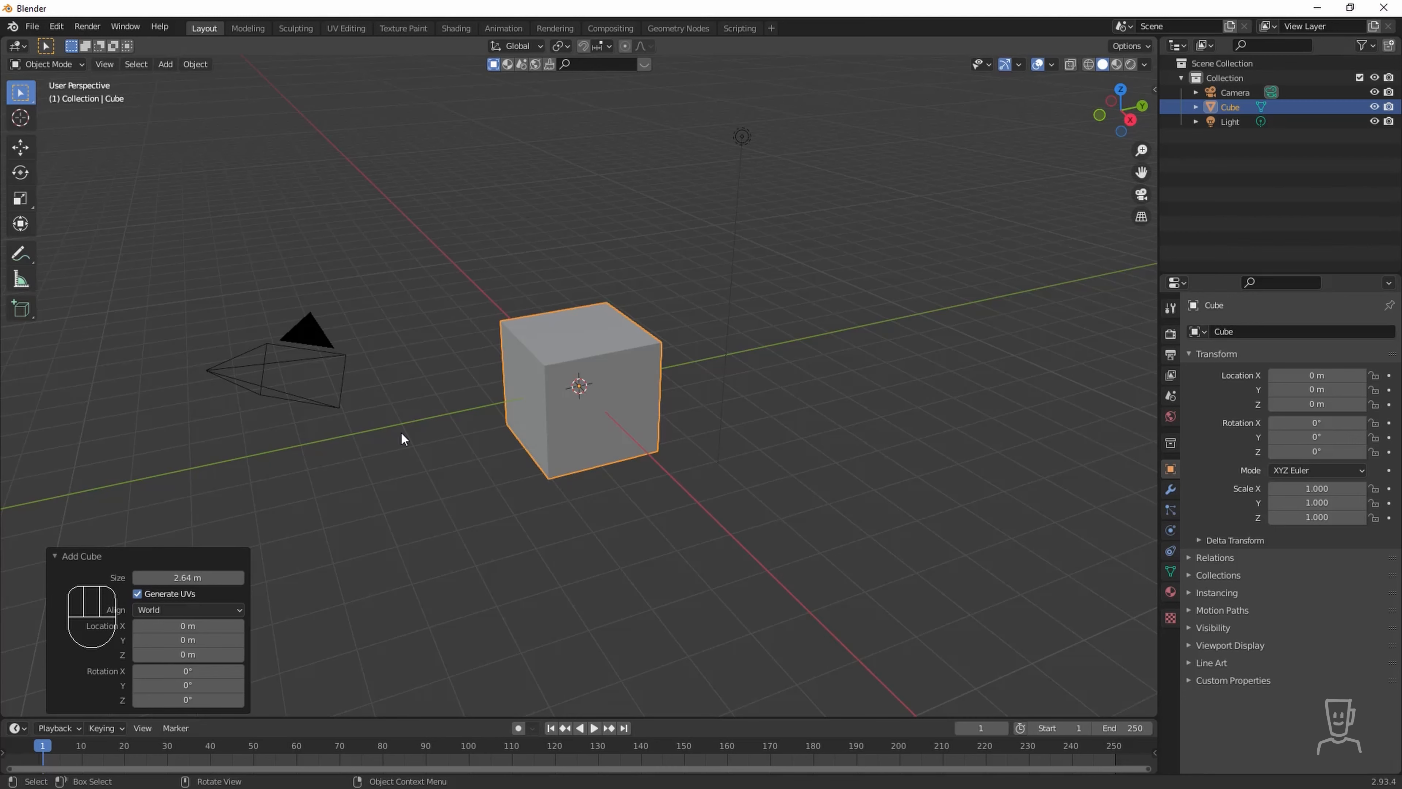
pyautogui.moveTo(556, 356)
pyautogui.mouseDown(button='middle')
pyautogui.moveTo(544, 358)
pyautogui.moveTo(582, 355)
pyautogui.mouseUp(button='middle')
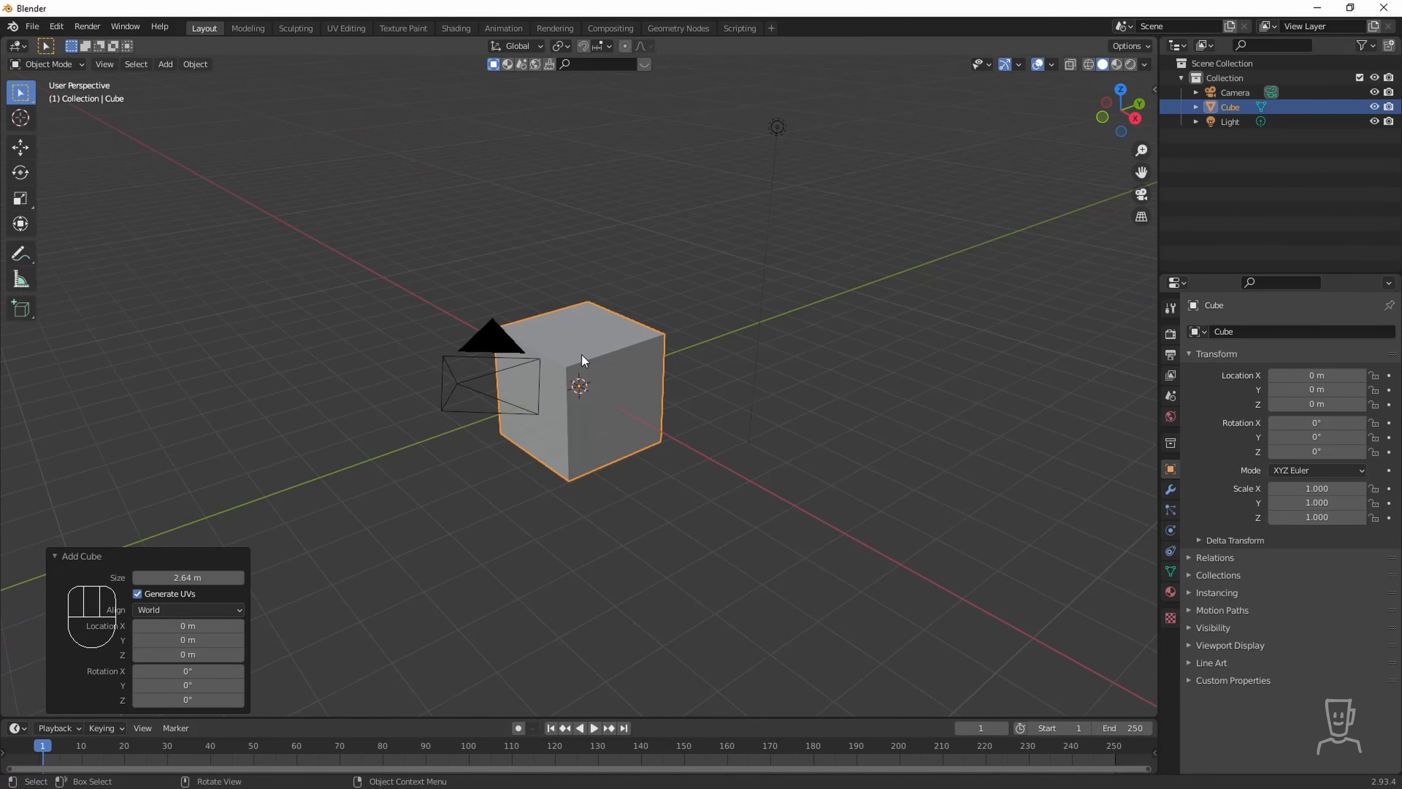
# Delete the cube and add a UV sphere in its place.
pyautogui.press('Delete')
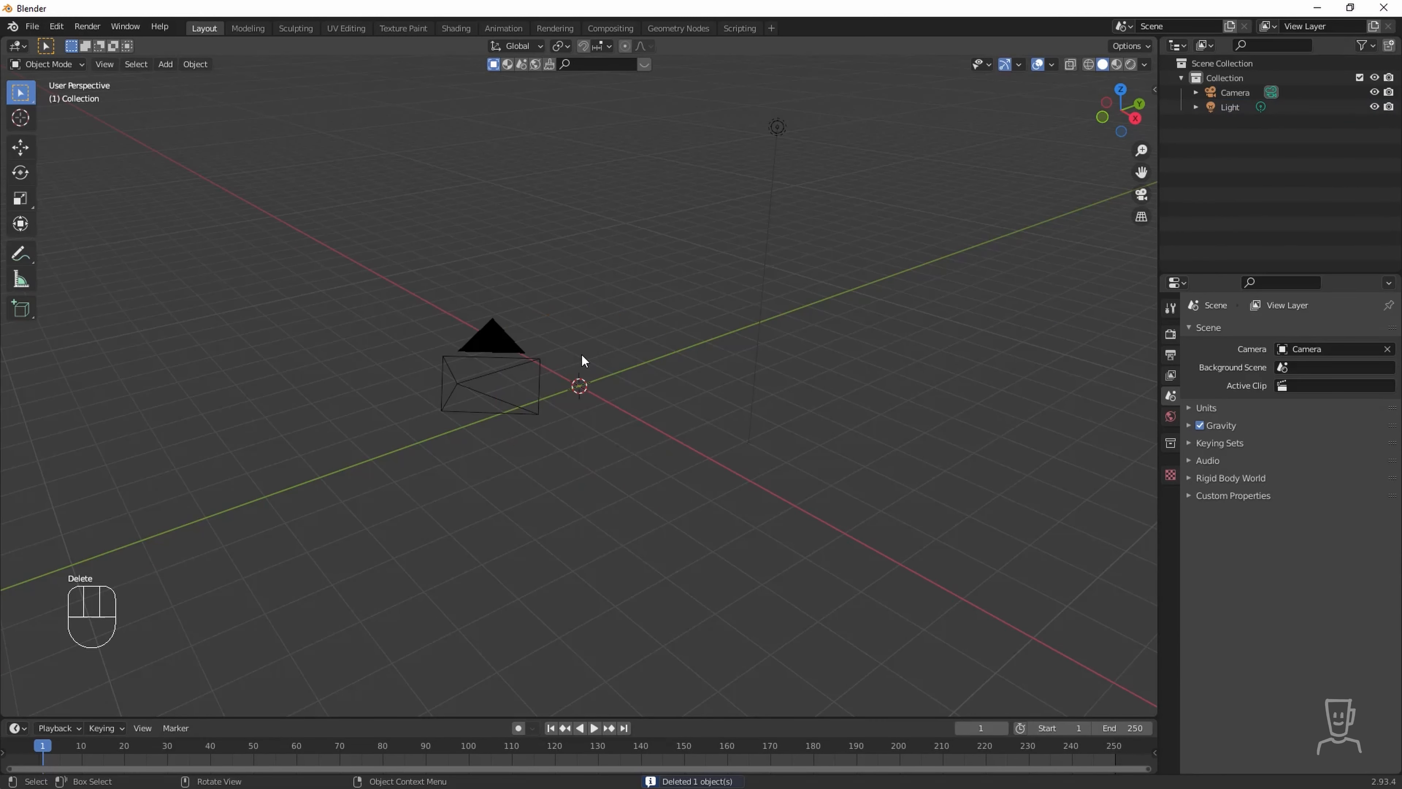
pyautogui.hotkey('shift', 'a')
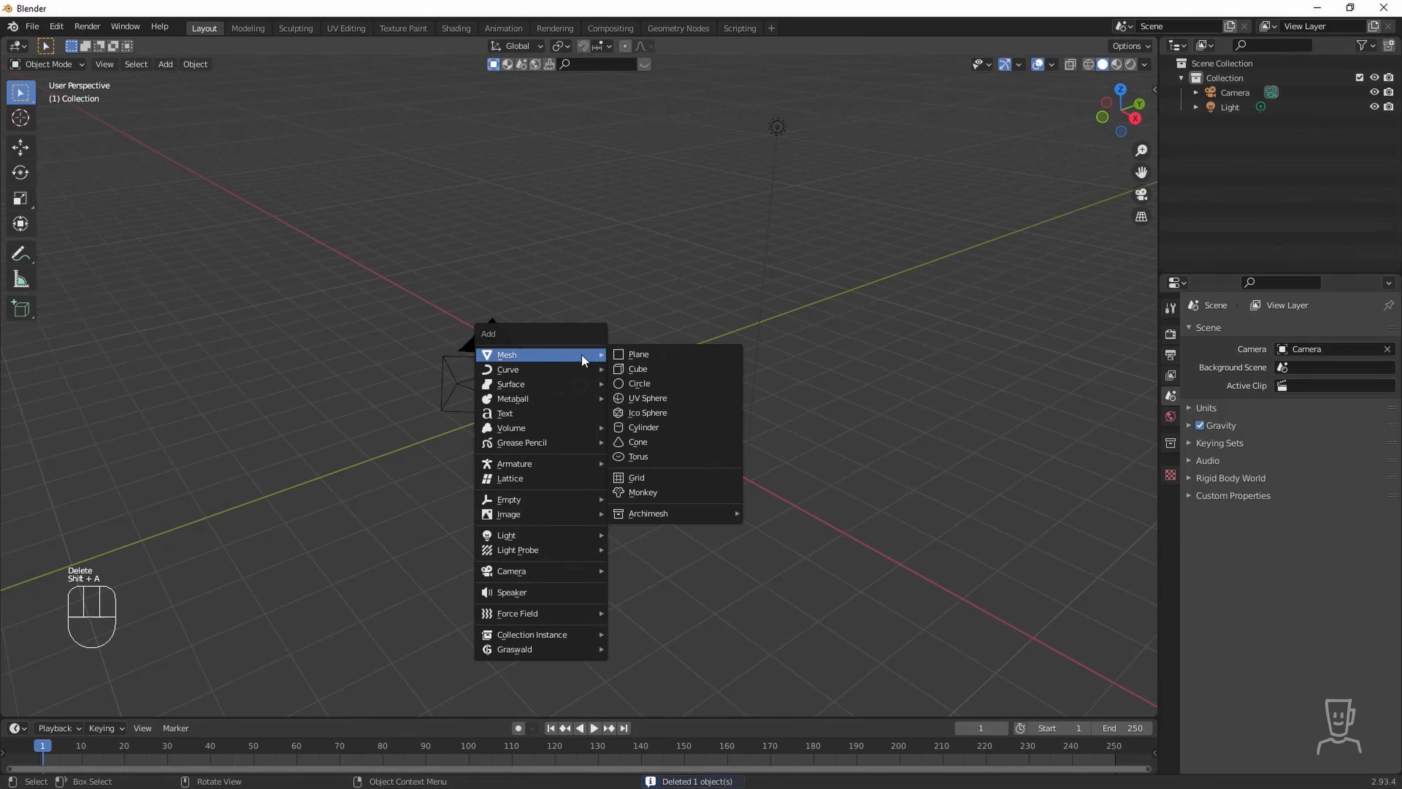
pyautogui.click(662, 397)
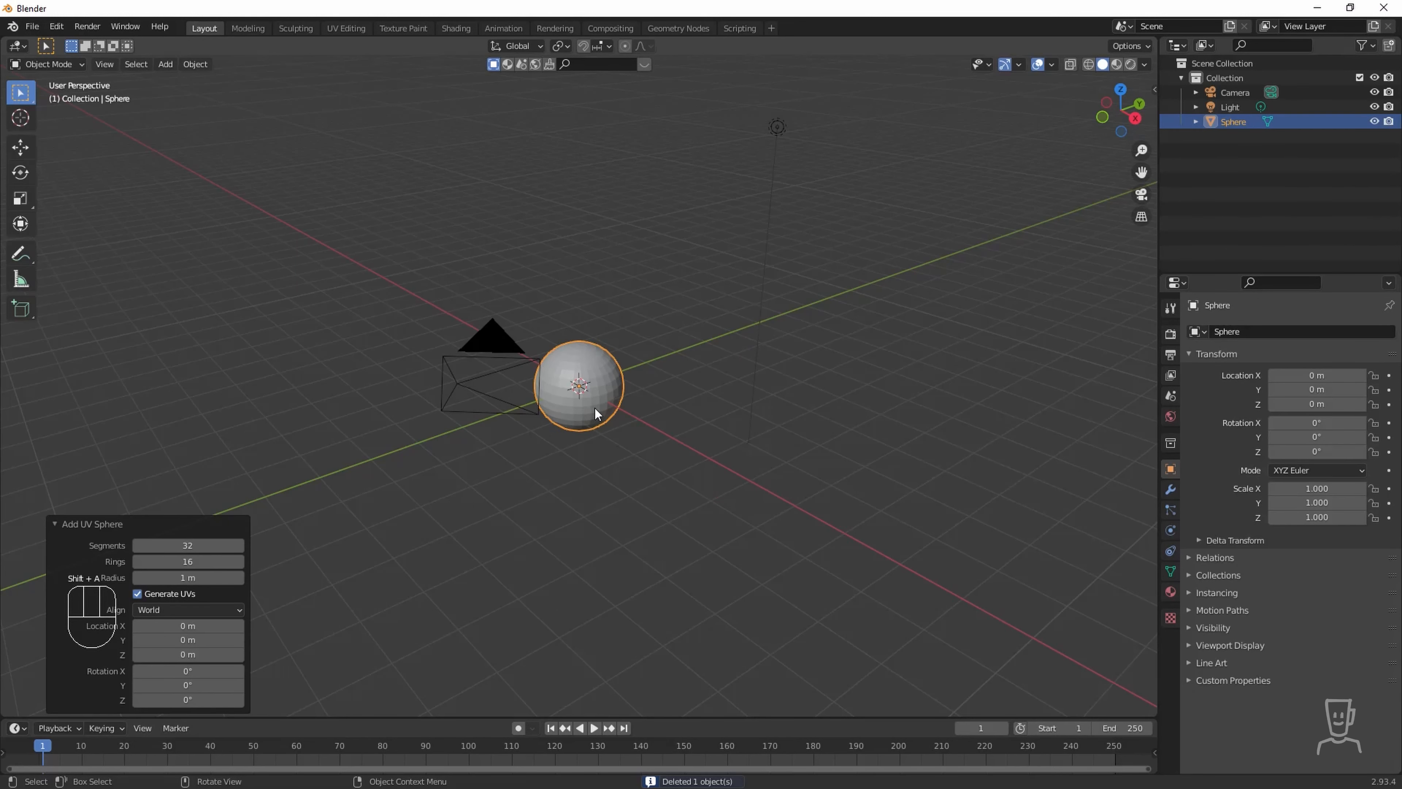
# Reduce the UV sphere to 9 segments and 4 rings.
pyautogui.scroll(5, 596, 408)
pyautogui.moveTo(595, 407); pyautogui.dragTo(415, 494, button='middle')
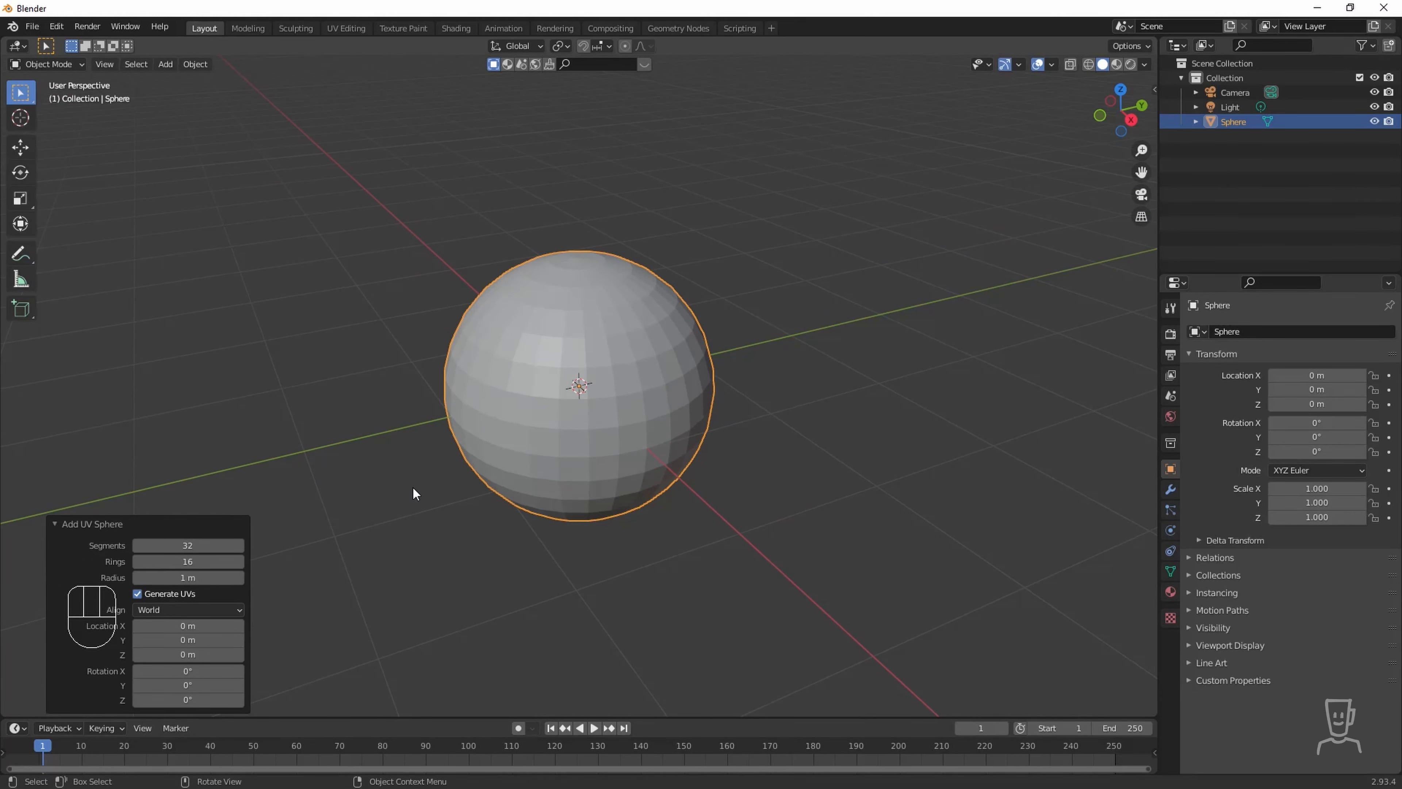
pyautogui.moveTo(188, 545)
pyautogui.mouseDown()
pyautogui.moveTo(219, 544)
pyautogui.moveTo(190, 546)
pyautogui.moveTo(212, 562)
pyautogui.moveTo(170, 547)
pyautogui.mouseUp()
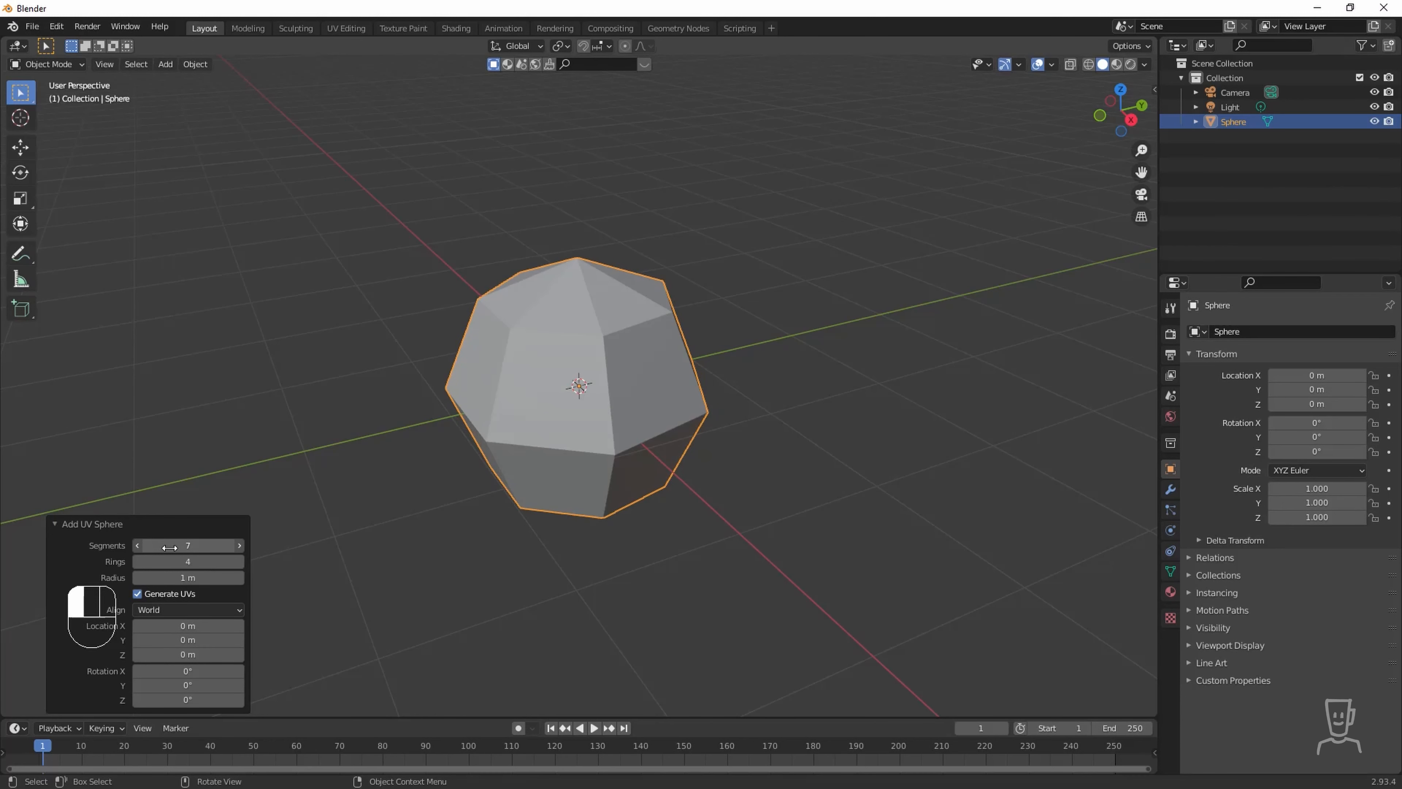
pyautogui.moveTo(170, 547); pyautogui.dragTo(171, 547)
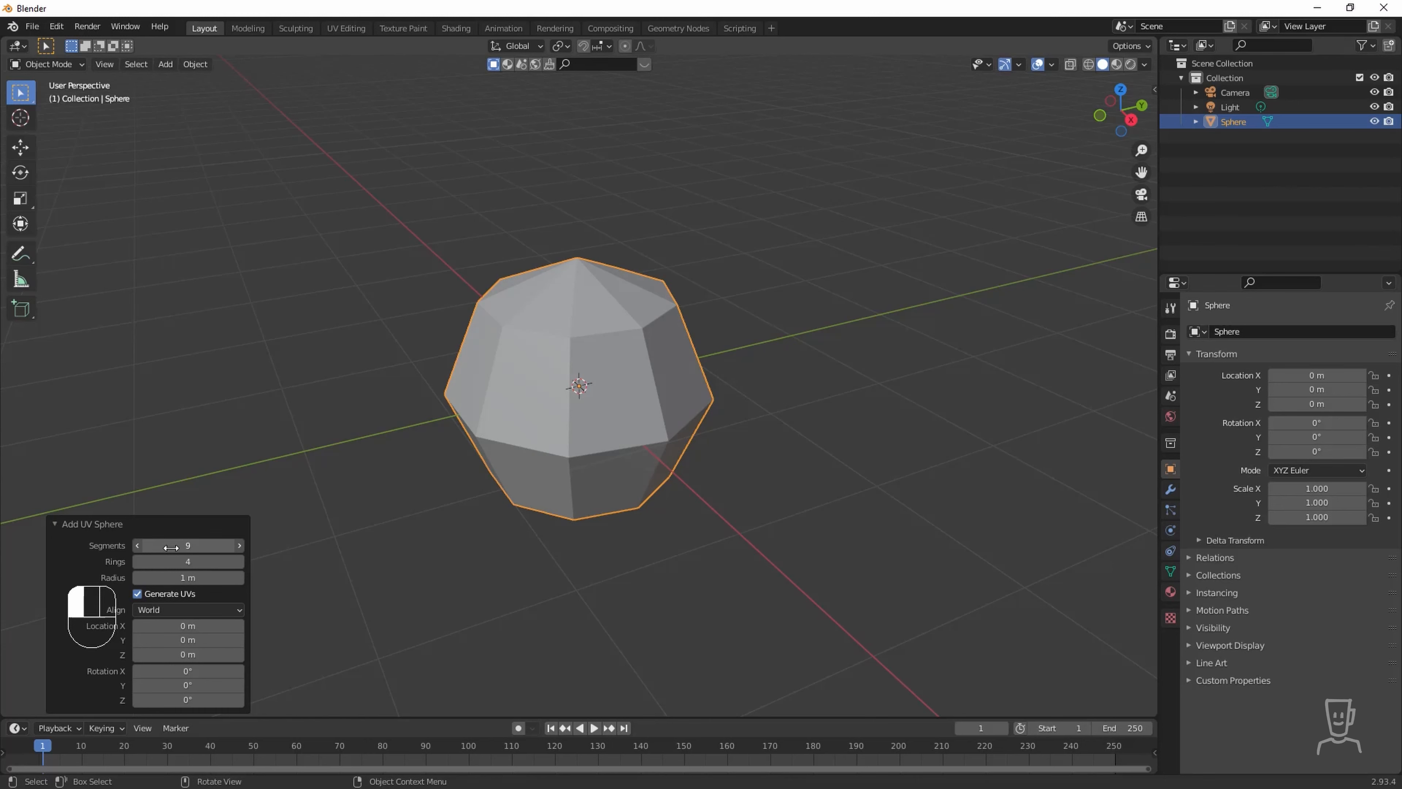
pyautogui.moveTo(171, 546); pyautogui.dragTo(171, 546)
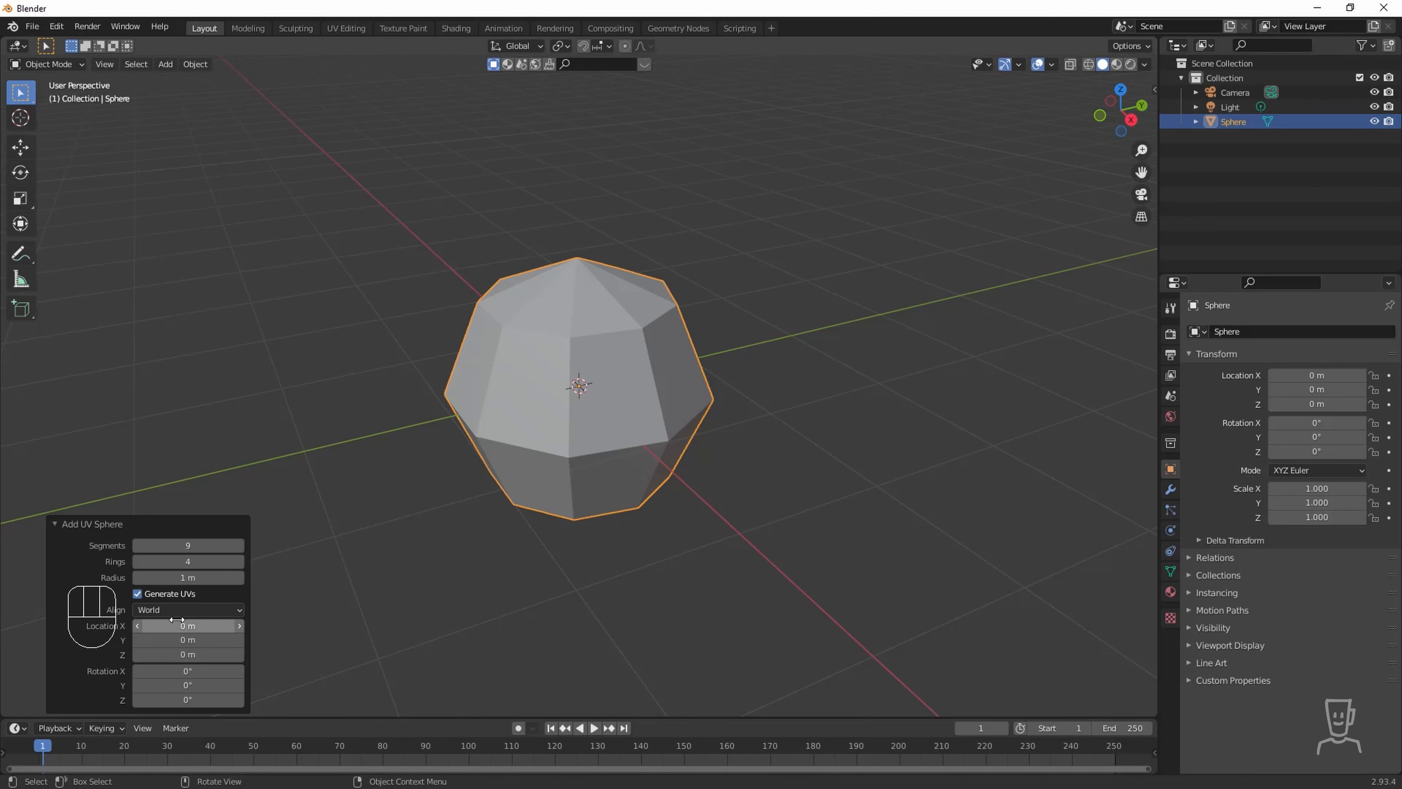
# Set the UV sphere's X rotation to 90°.
pyautogui.moveTo(184, 671)
pyautogui.mouseDown()
pyautogui.moveTo(354, 668)
pyautogui.moveTo(195, 669)
pyautogui.mouseUp()
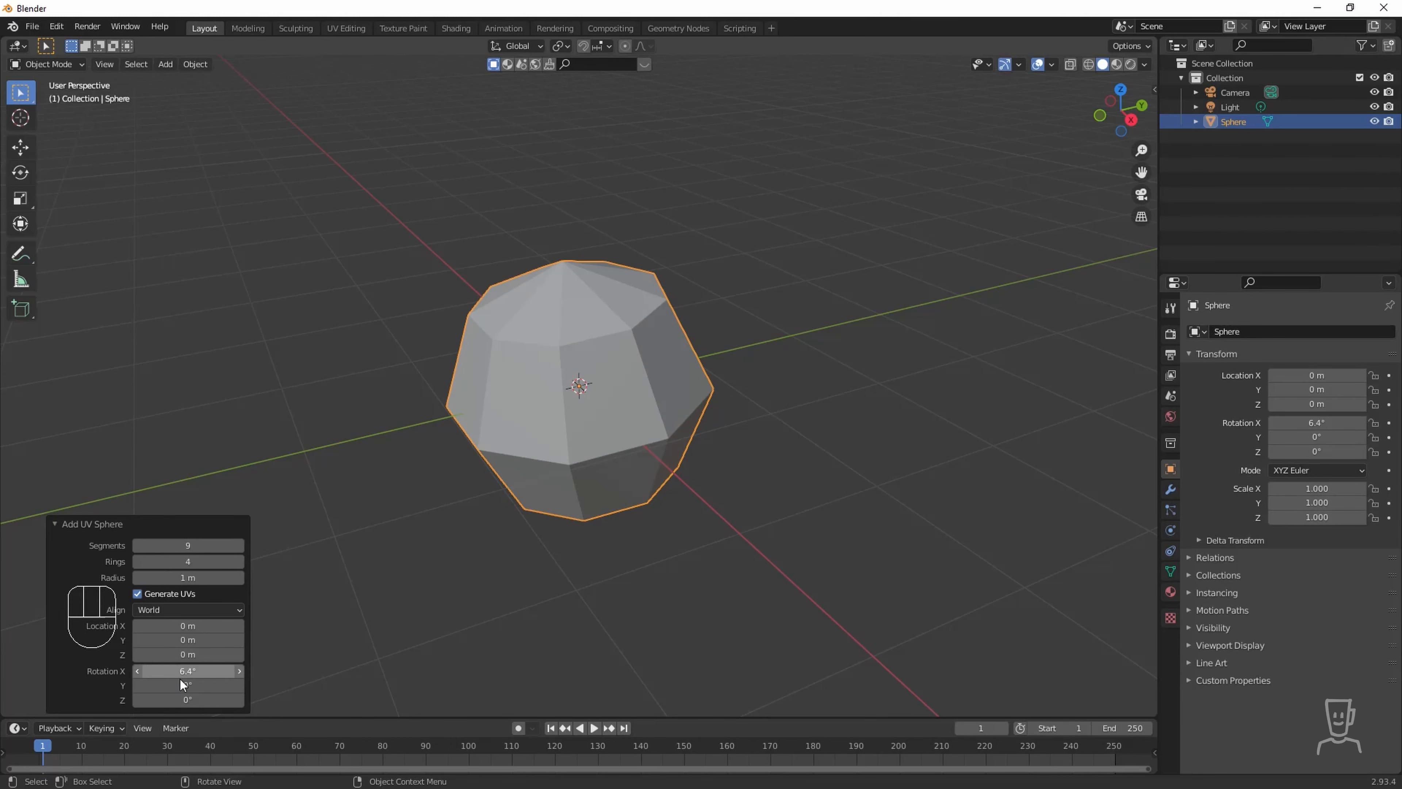
pyautogui.click(194, 669)
pyautogui.press('BackSpace')
pyautogui.press('BackSpace')
pyautogui.press('BackSpace')
pyautogui.press('BackSpace')
pyautogui.write('90')
pyautogui.press('Return')
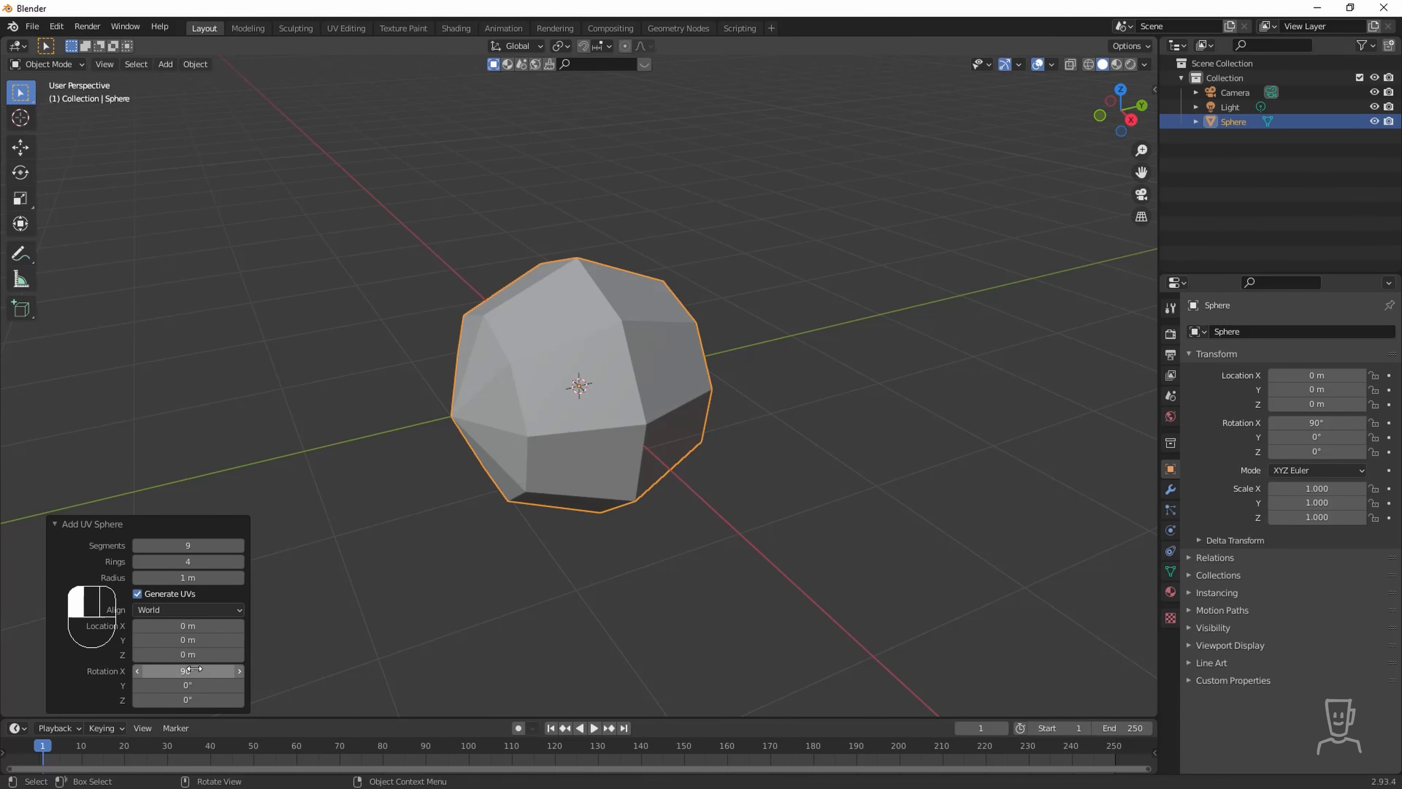
# Delete the low-resolution sphere from the scene.
pyautogui.moveTo(546, 360); pyautogui.dragTo(530, 366, button='middle')
pyautogui.click(570, 351)
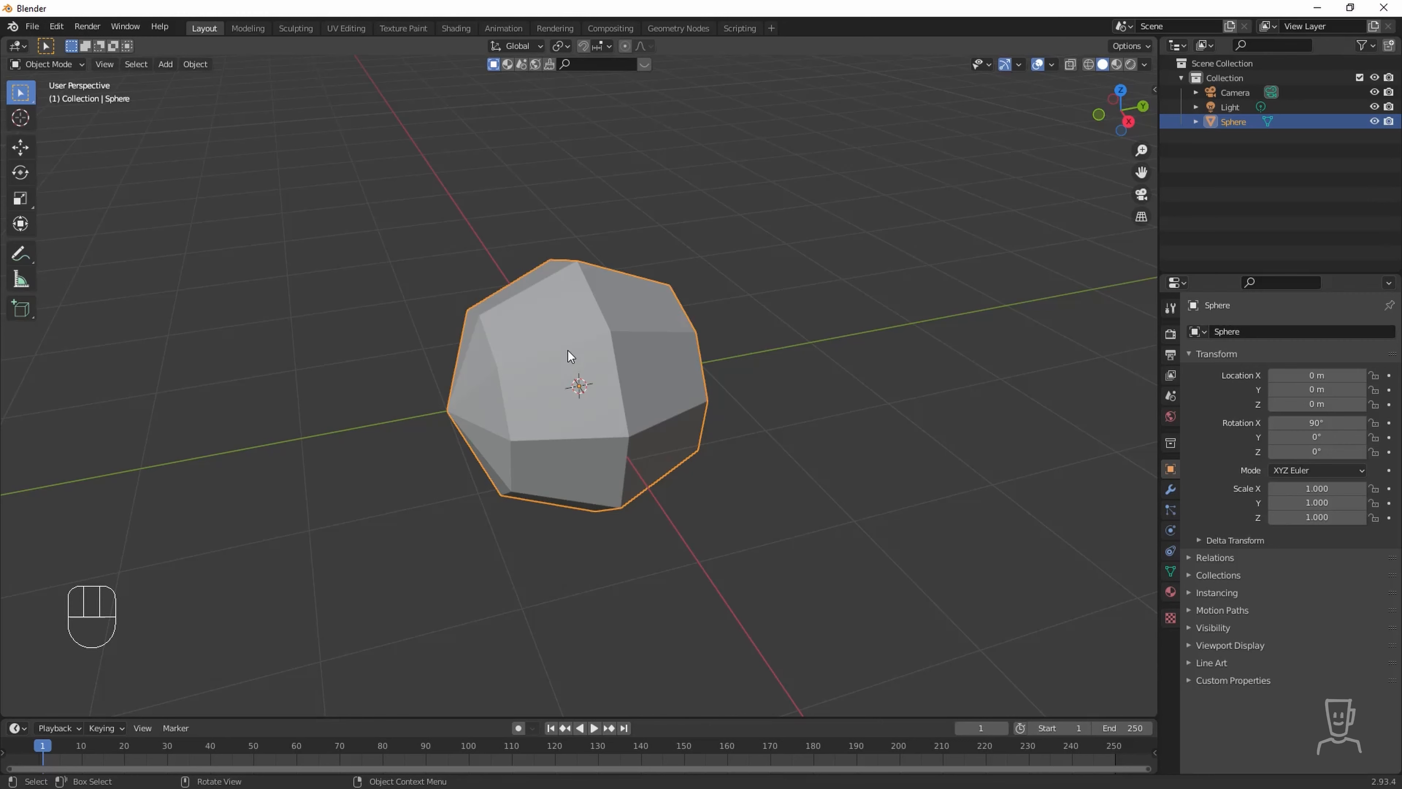
pyautogui.press('Delete')
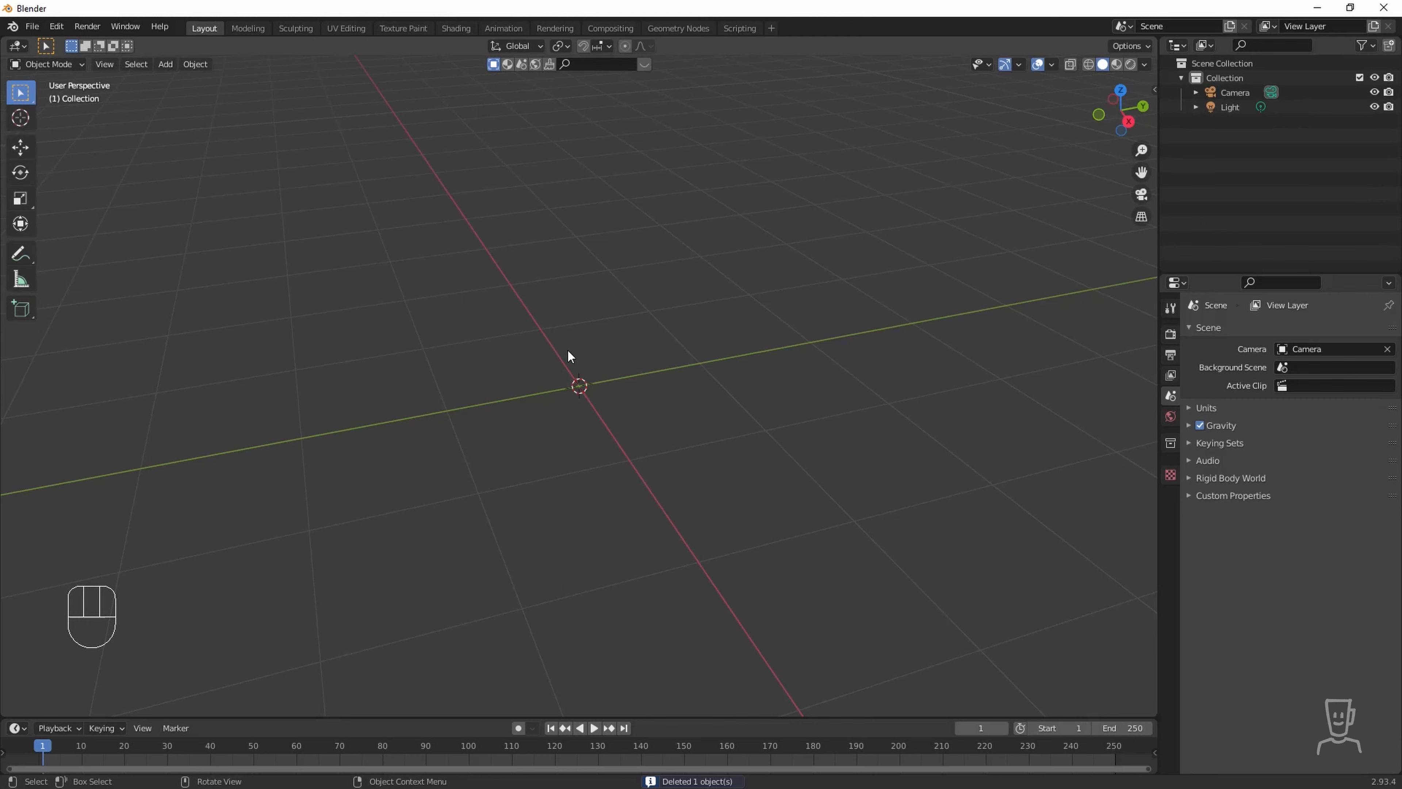
# Import MyCharacterSketch.jpg from the Reference folder as an image plane and inspect it from the side.
pyautogui.scroll(1, 568, 348)
pyautogui.click(32, 26)
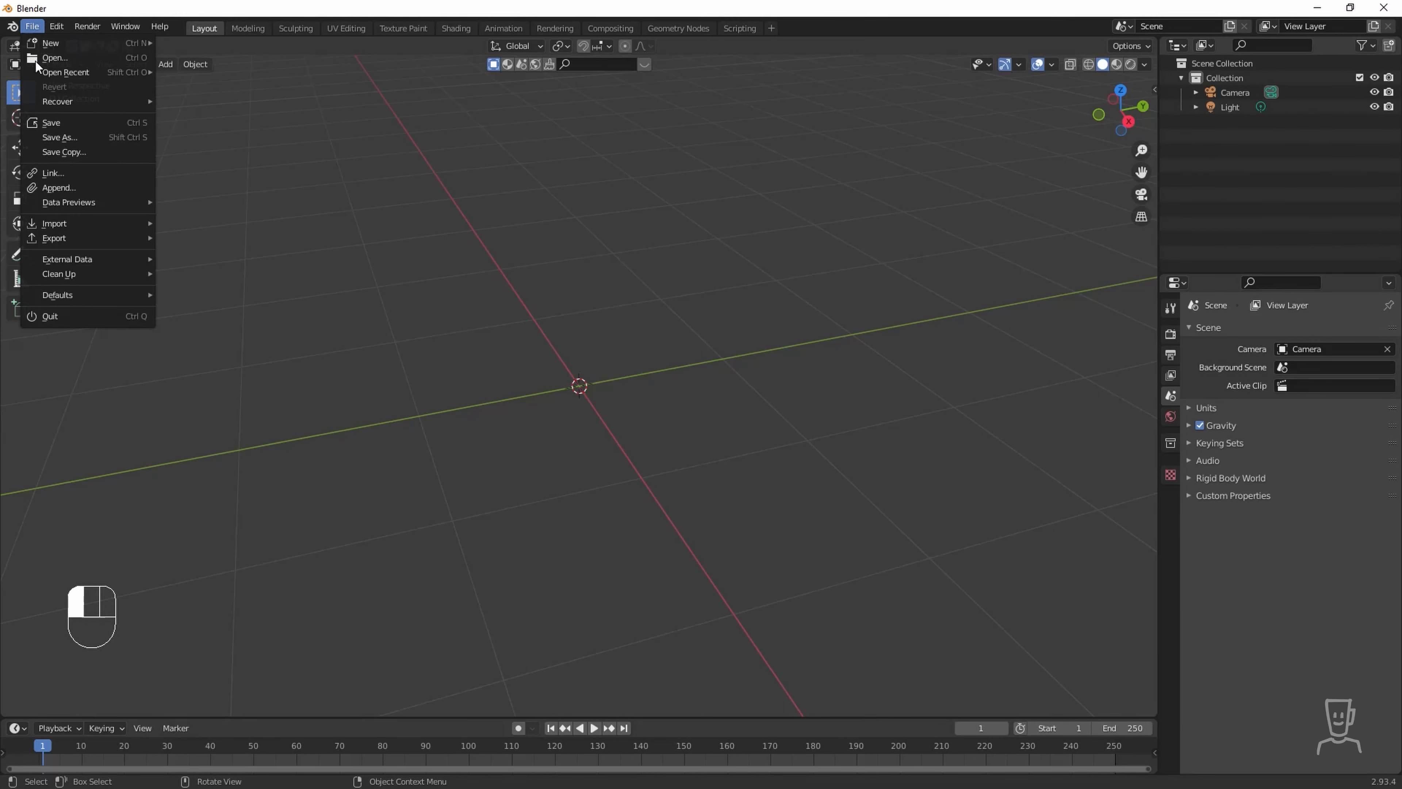
pyautogui.moveTo(69, 226)
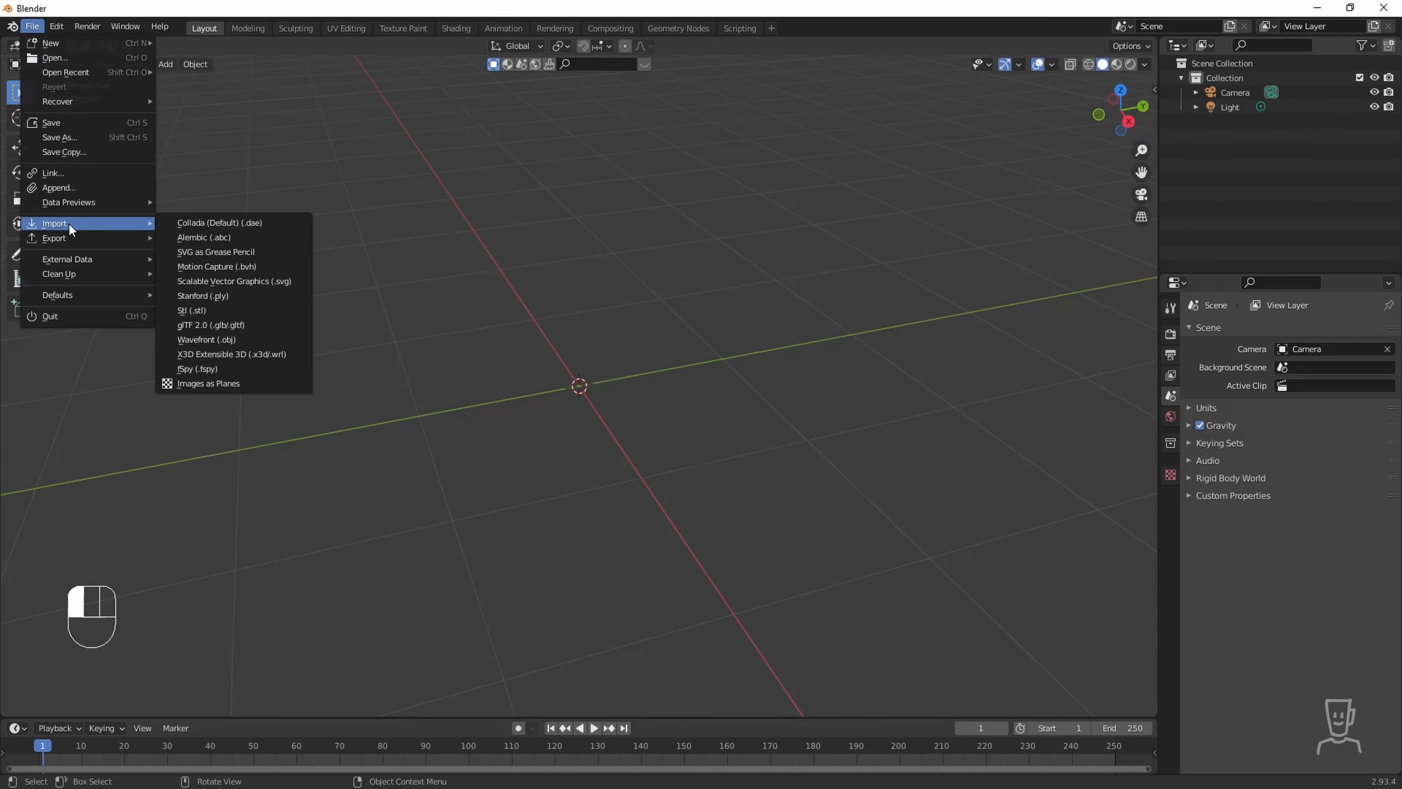
pyautogui.click(208, 384)
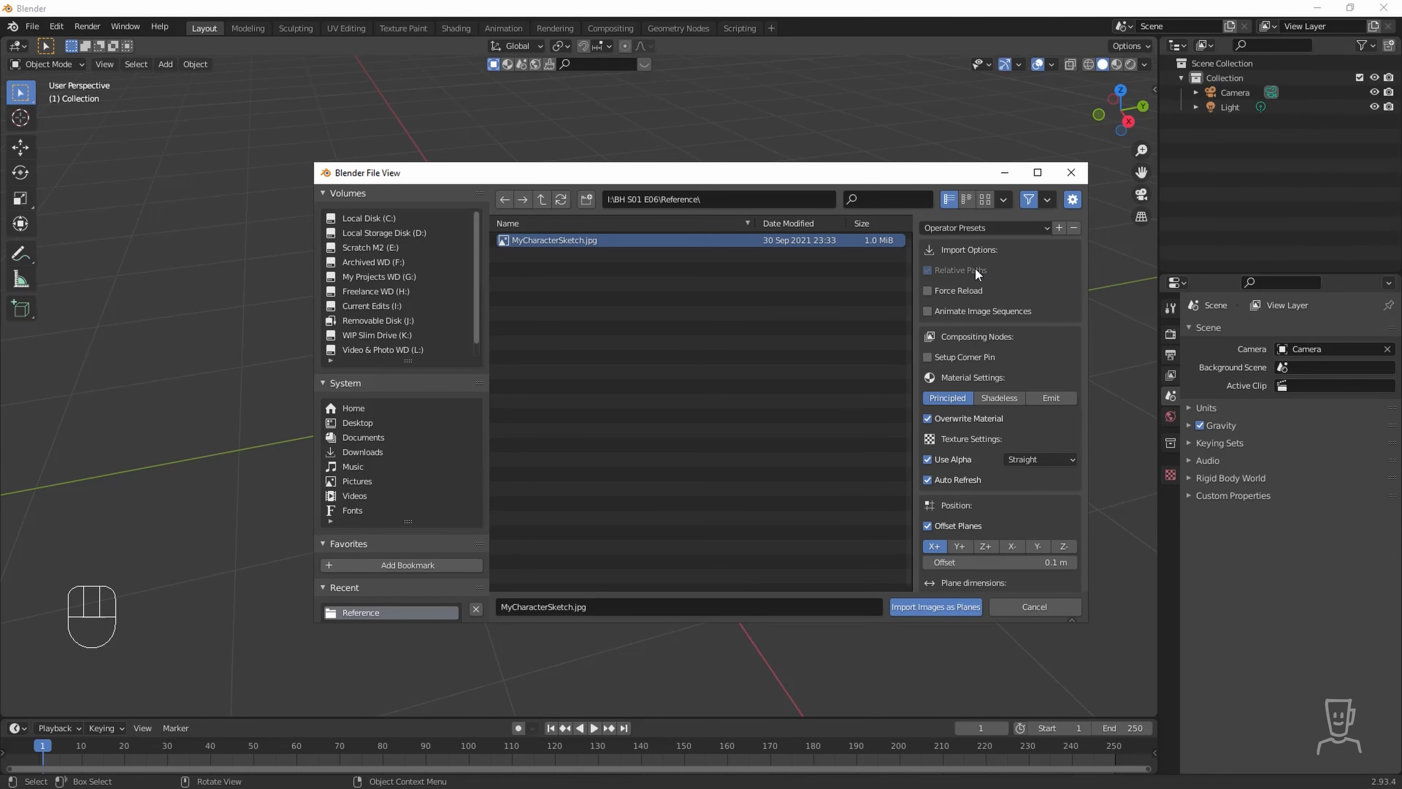
pyautogui.click(941, 612)
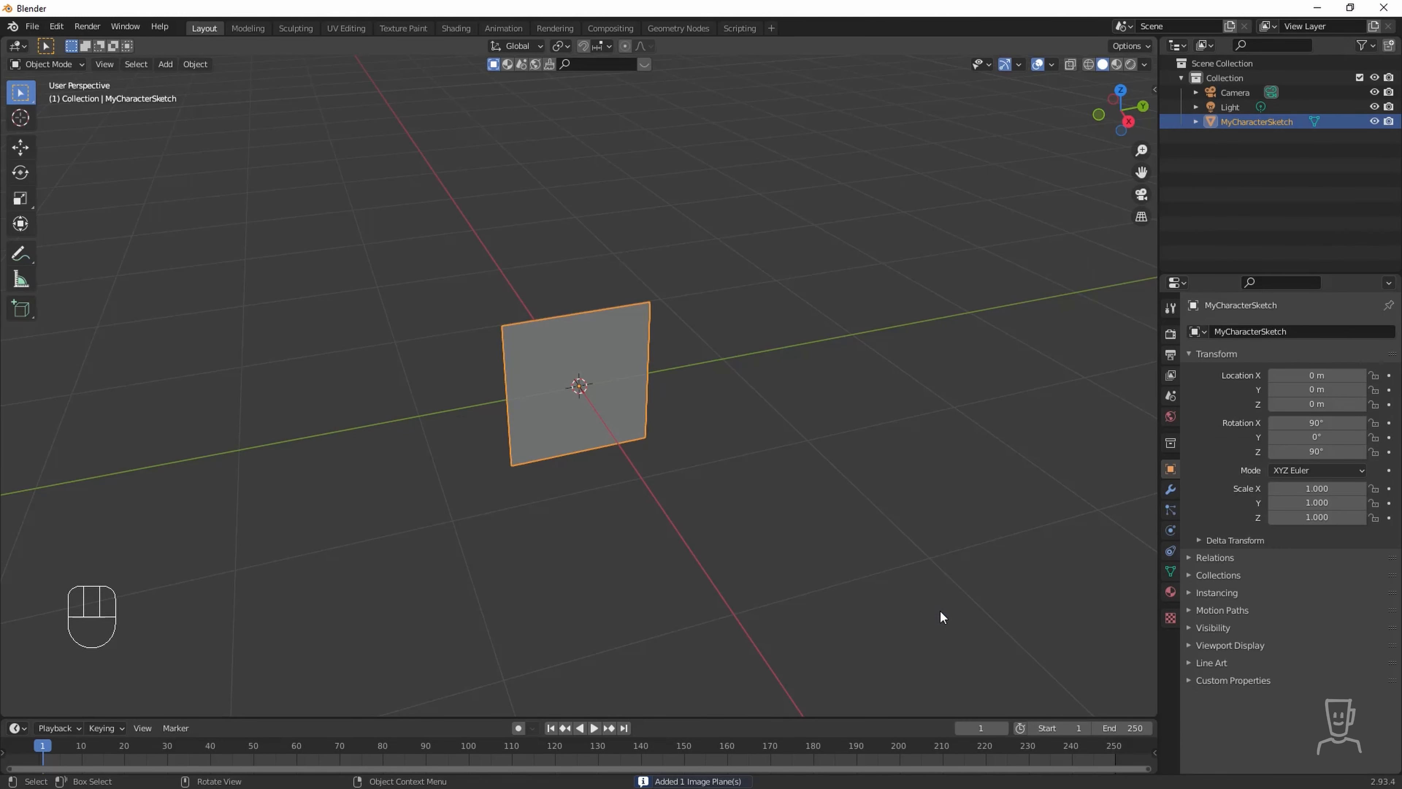
pyautogui.scroll(2, 570, 431)
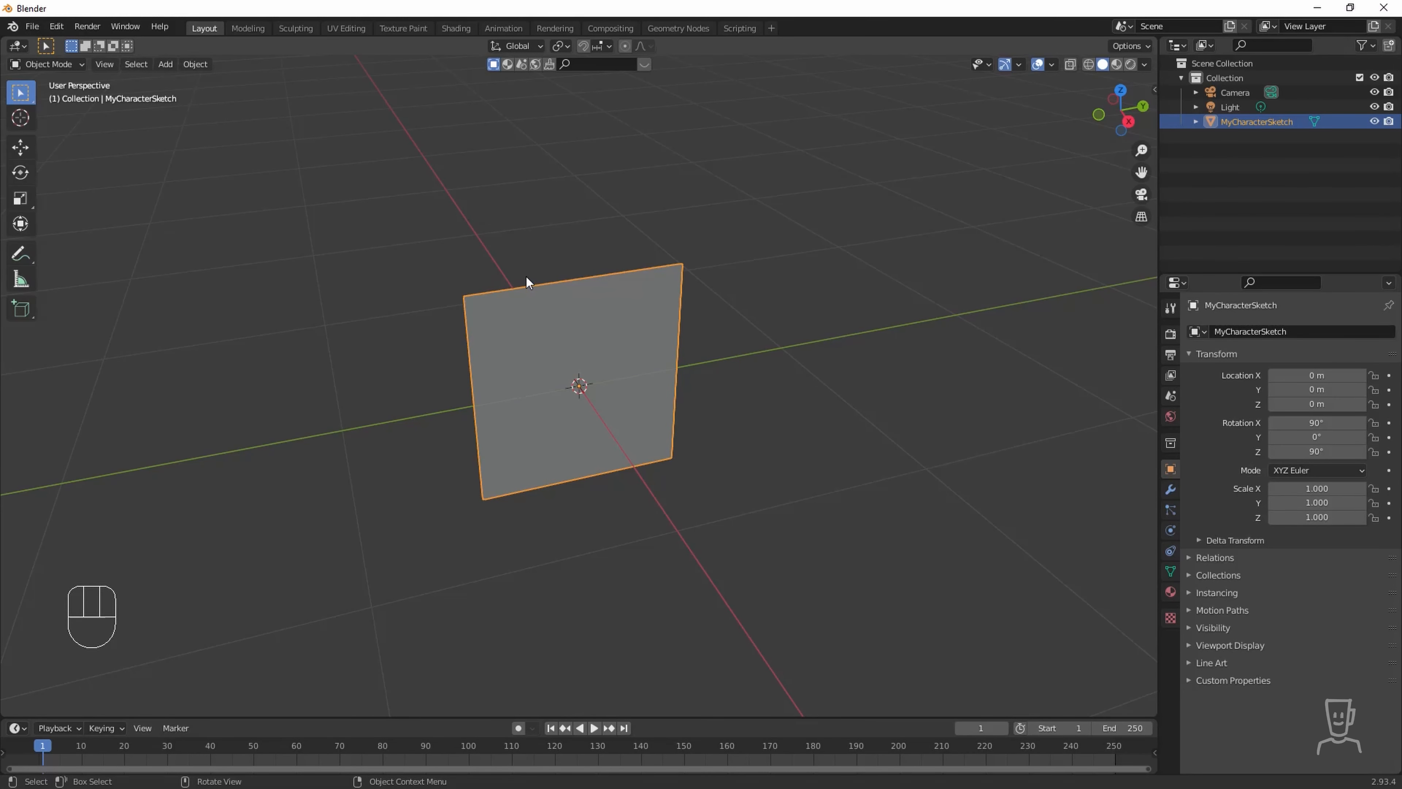
pyautogui.moveTo(592, 436); pyautogui.dragTo(794, 410, button='middle')
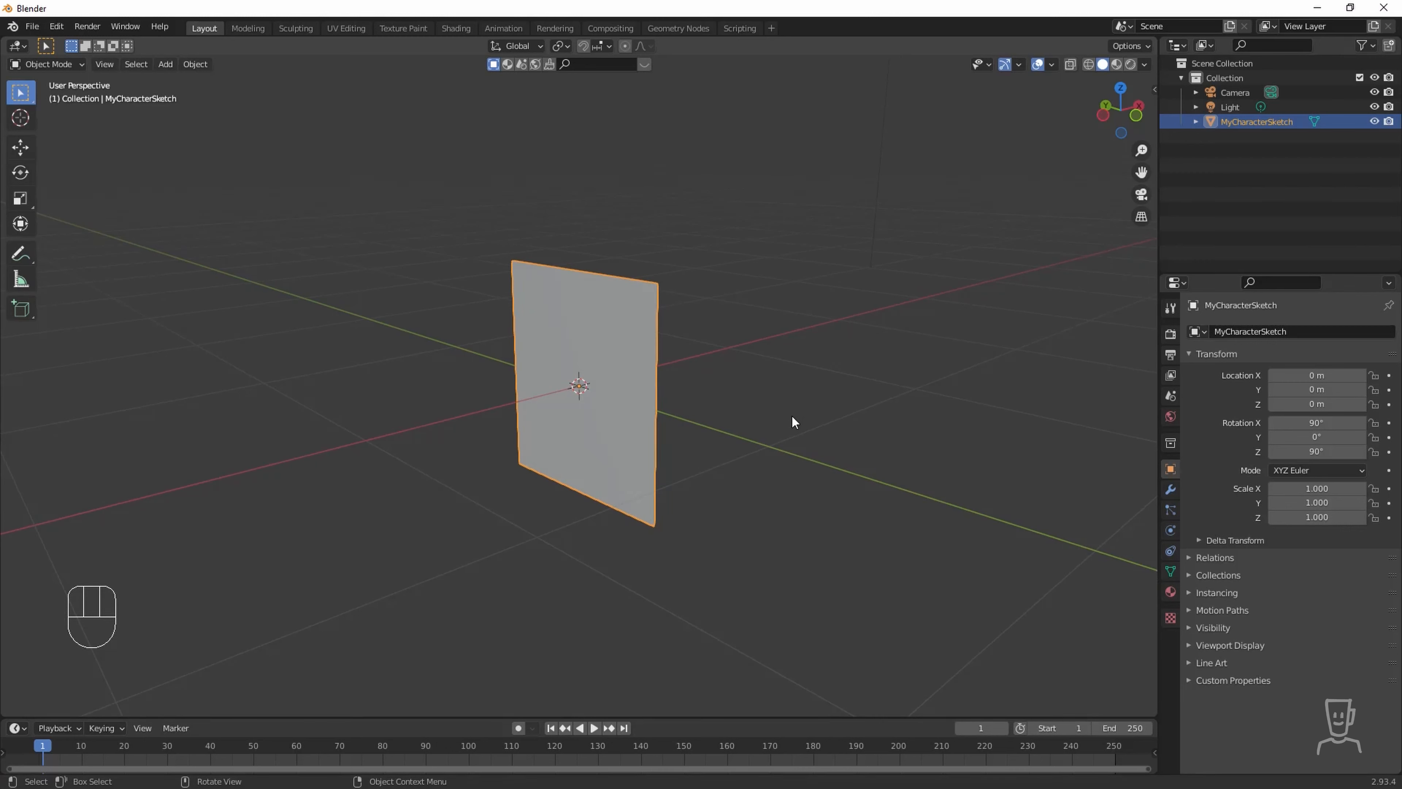
# Compare the wireframe, solid and rendered viewport shading modes on the sketch plane, and settle on Material Preview.
pyautogui.click(1089, 65)
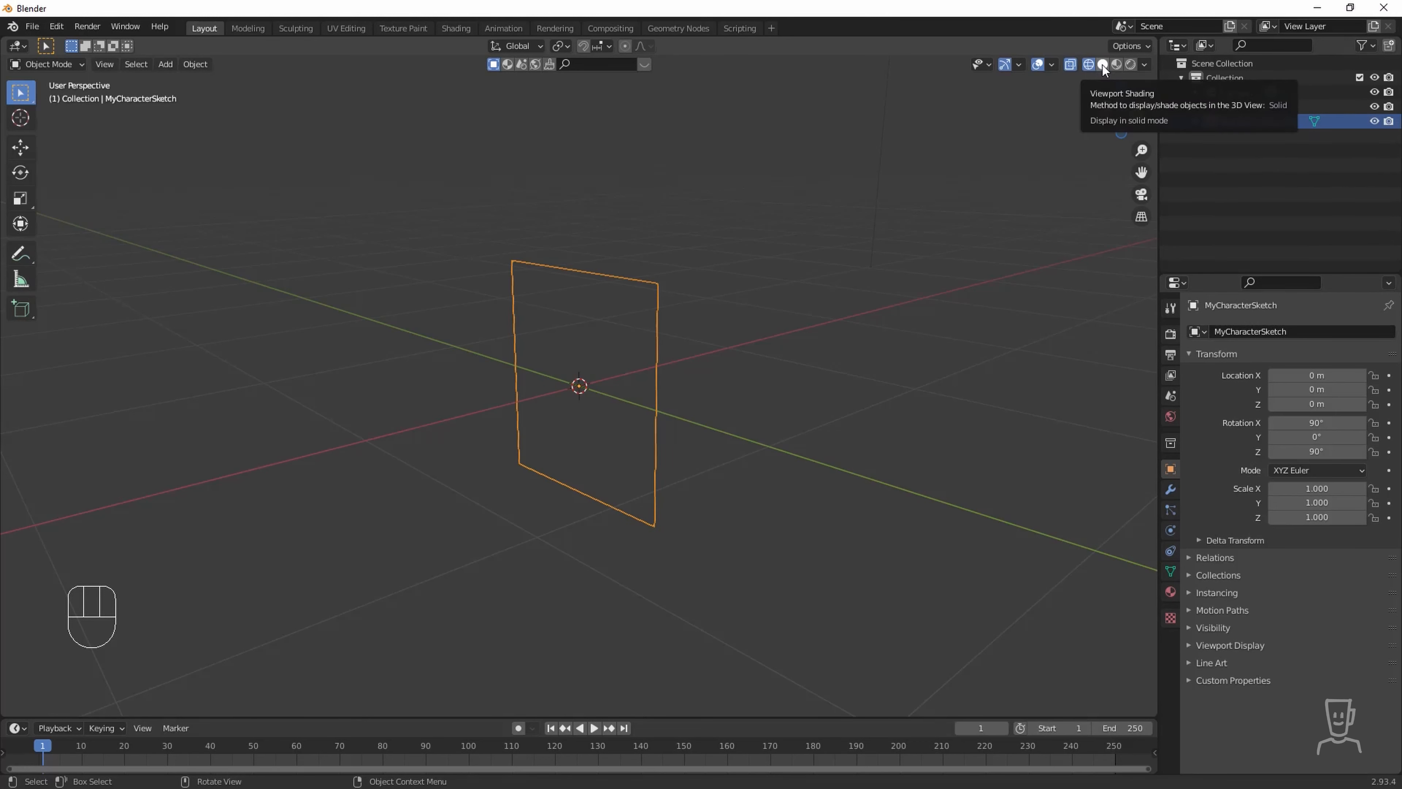
pyautogui.click(1102, 65)
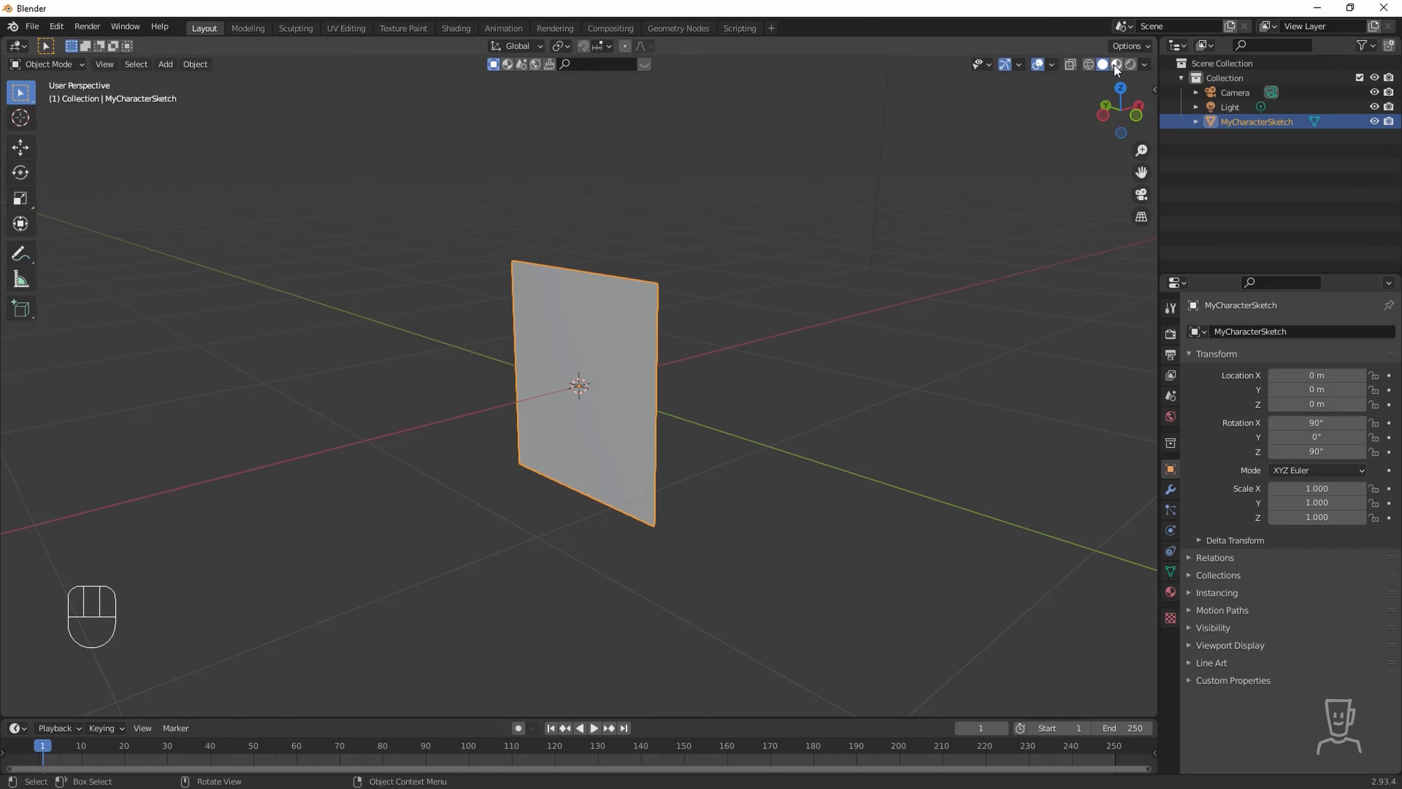
pyautogui.click(1114, 65)
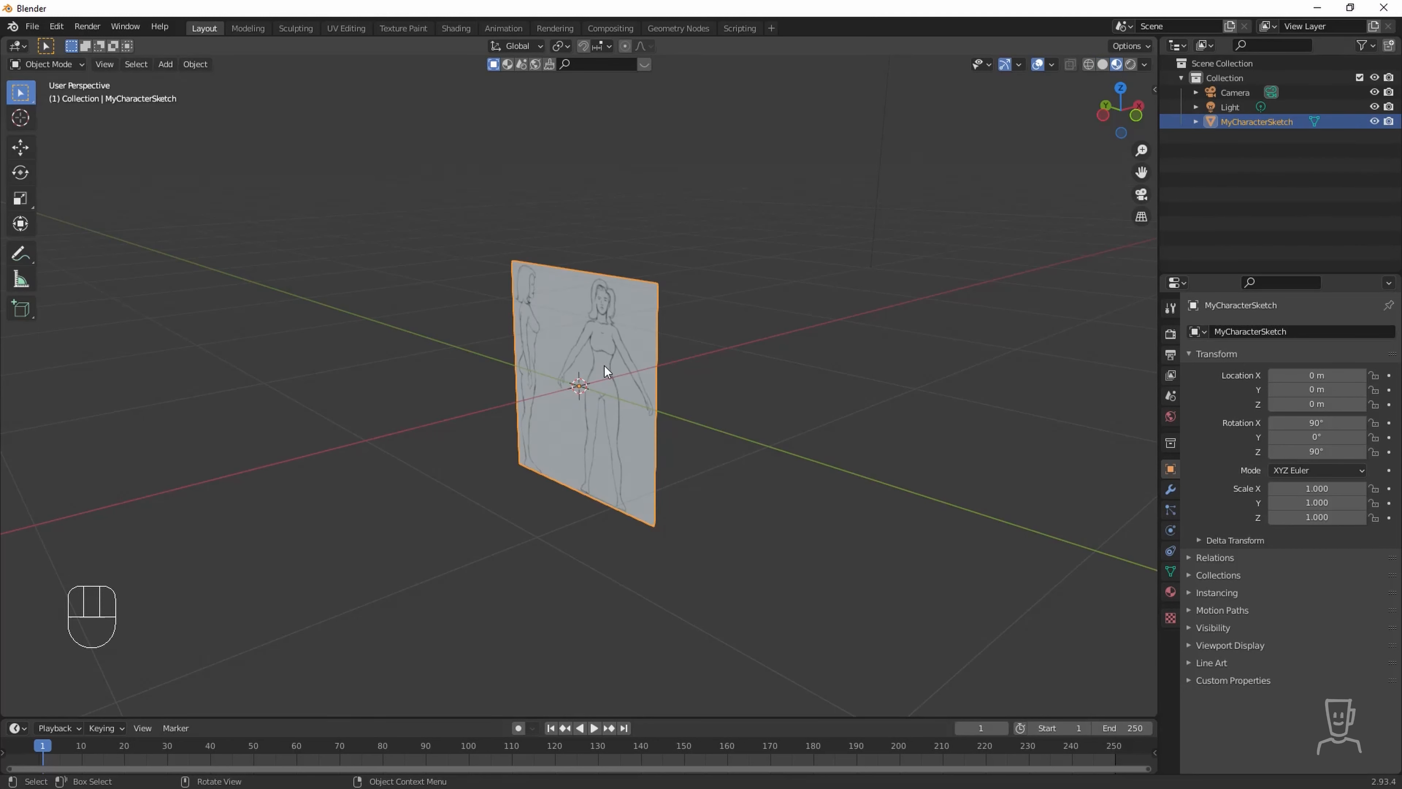
pyautogui.click(1131, 64)
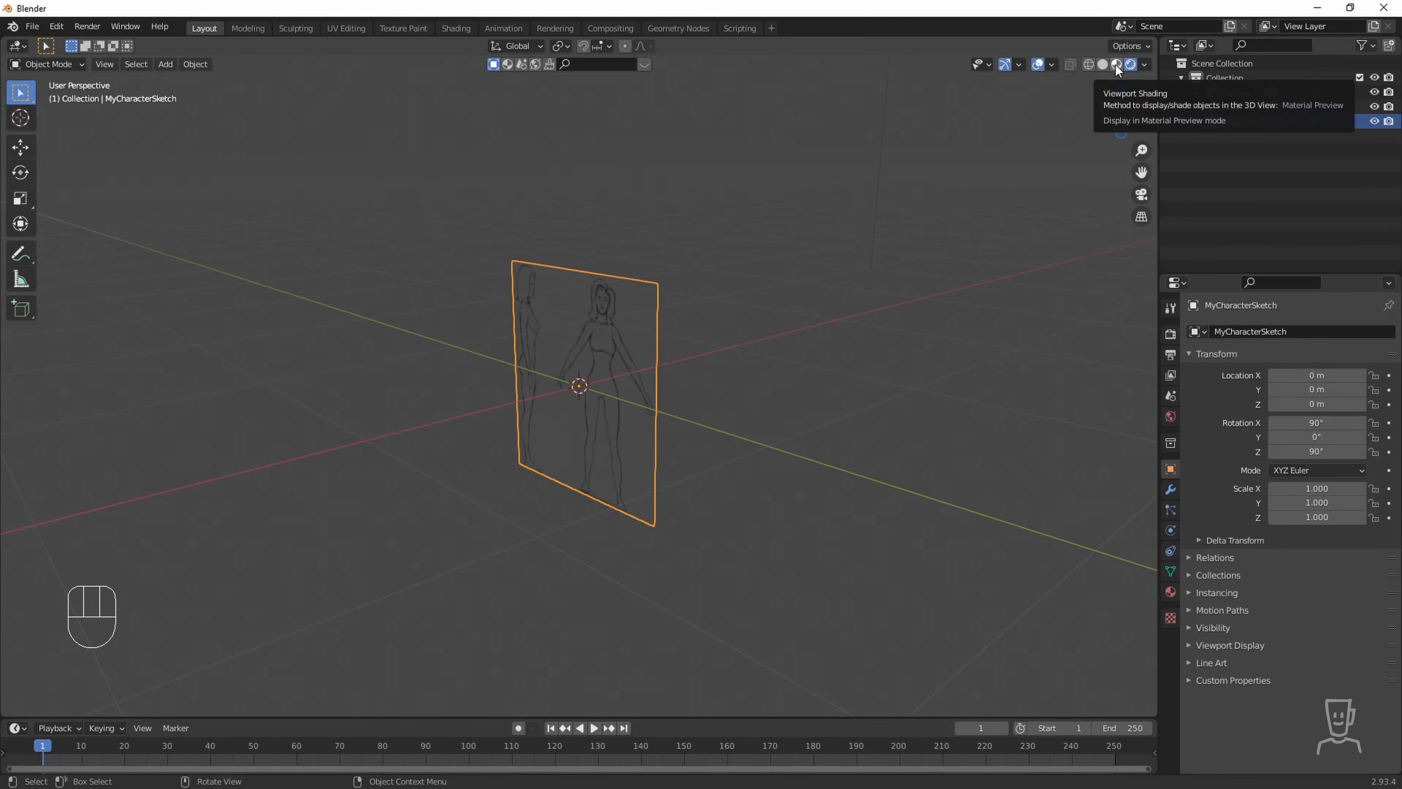
pyautogui.click(1115, 64)
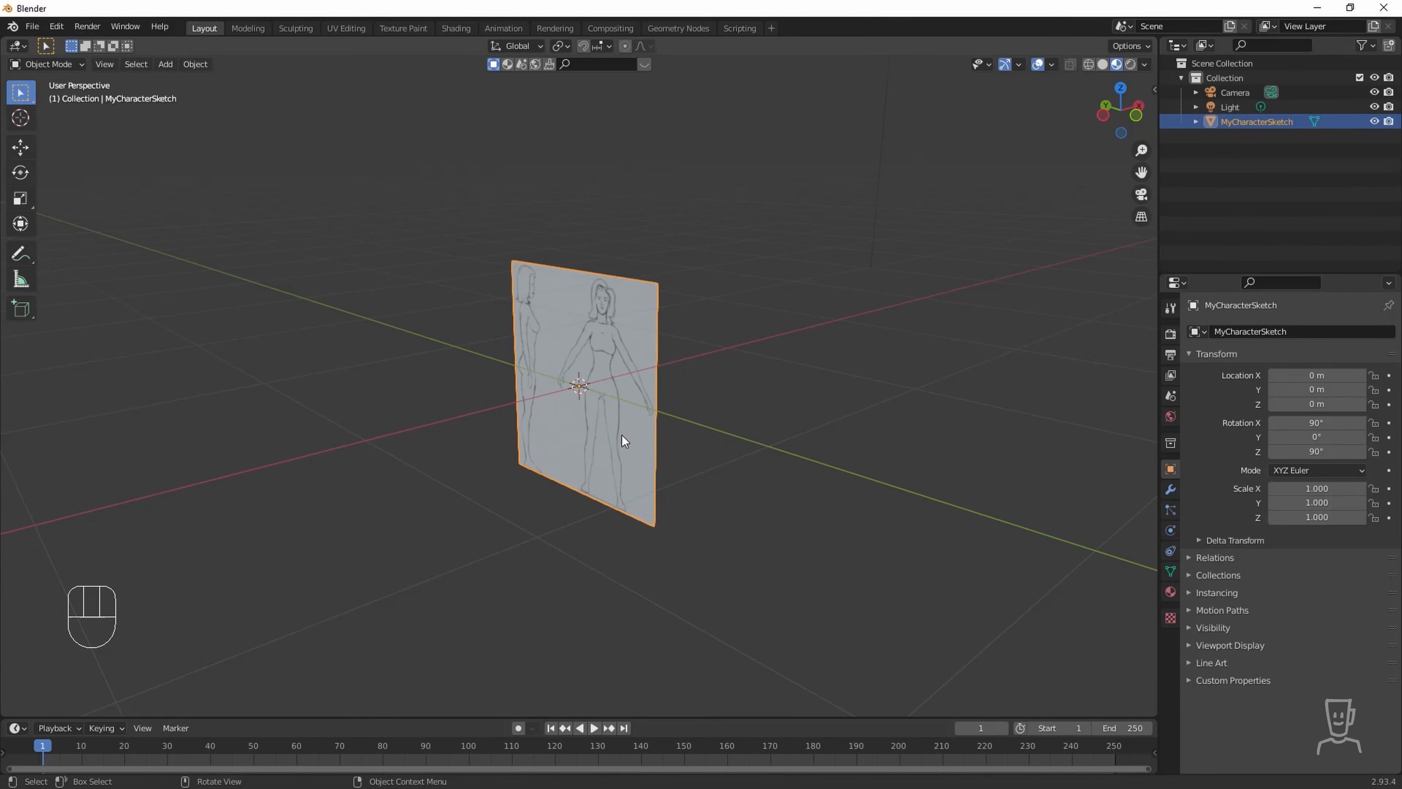
pyautogui.moveTo(621, 437)
pyautogui.mouseDown(button='middle')
pyautogui.moveTo(677, 449)
pyautogui.moveTo(663, 450)
pyautogui.mouseUp(button='middle')
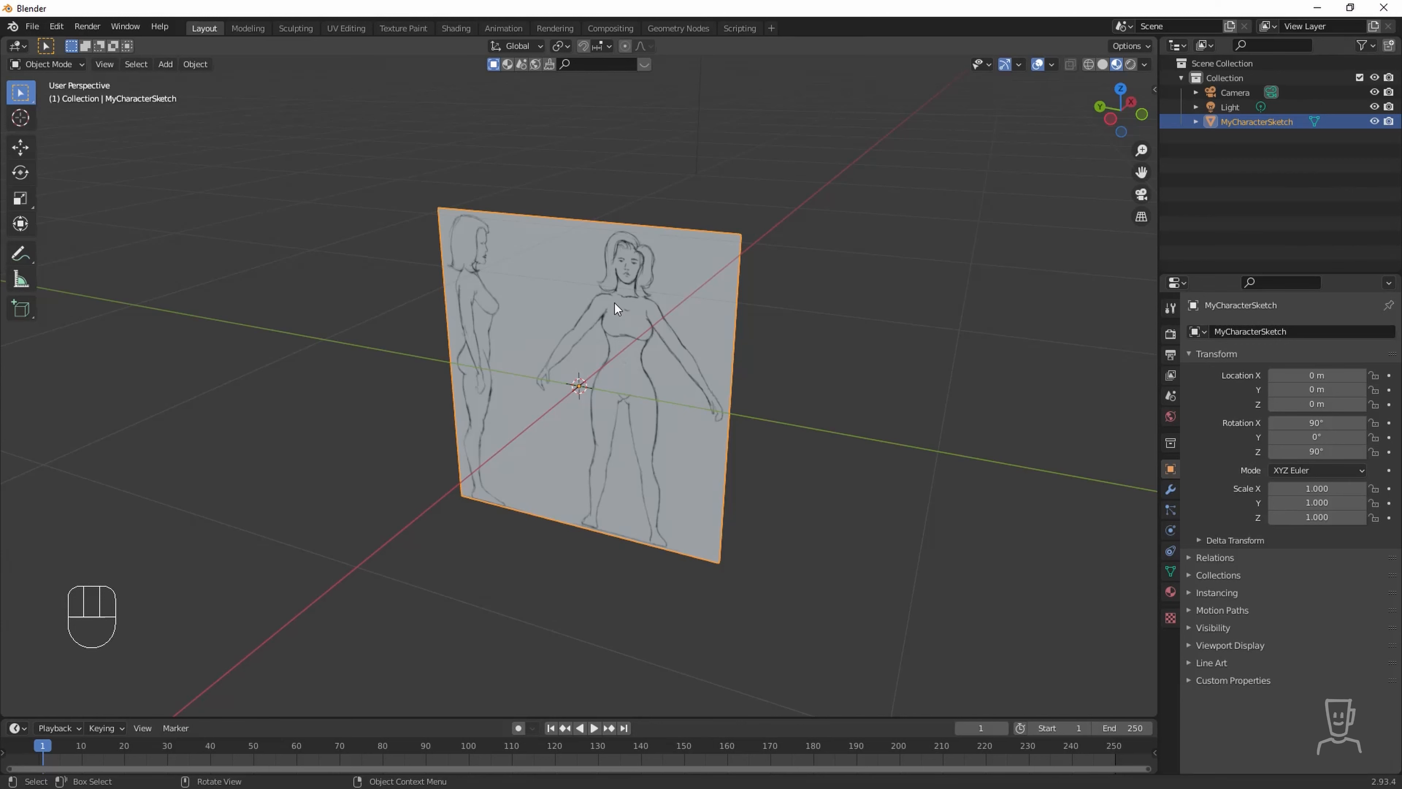
# In the front view, rotate the sketch plane -90° about the global Z axis so the drawing faces forward.
pyautogui.moveTo(615, 303); pyautogui.dragTo(614, 303, button='middle')
pyautogui.press('KP_1')
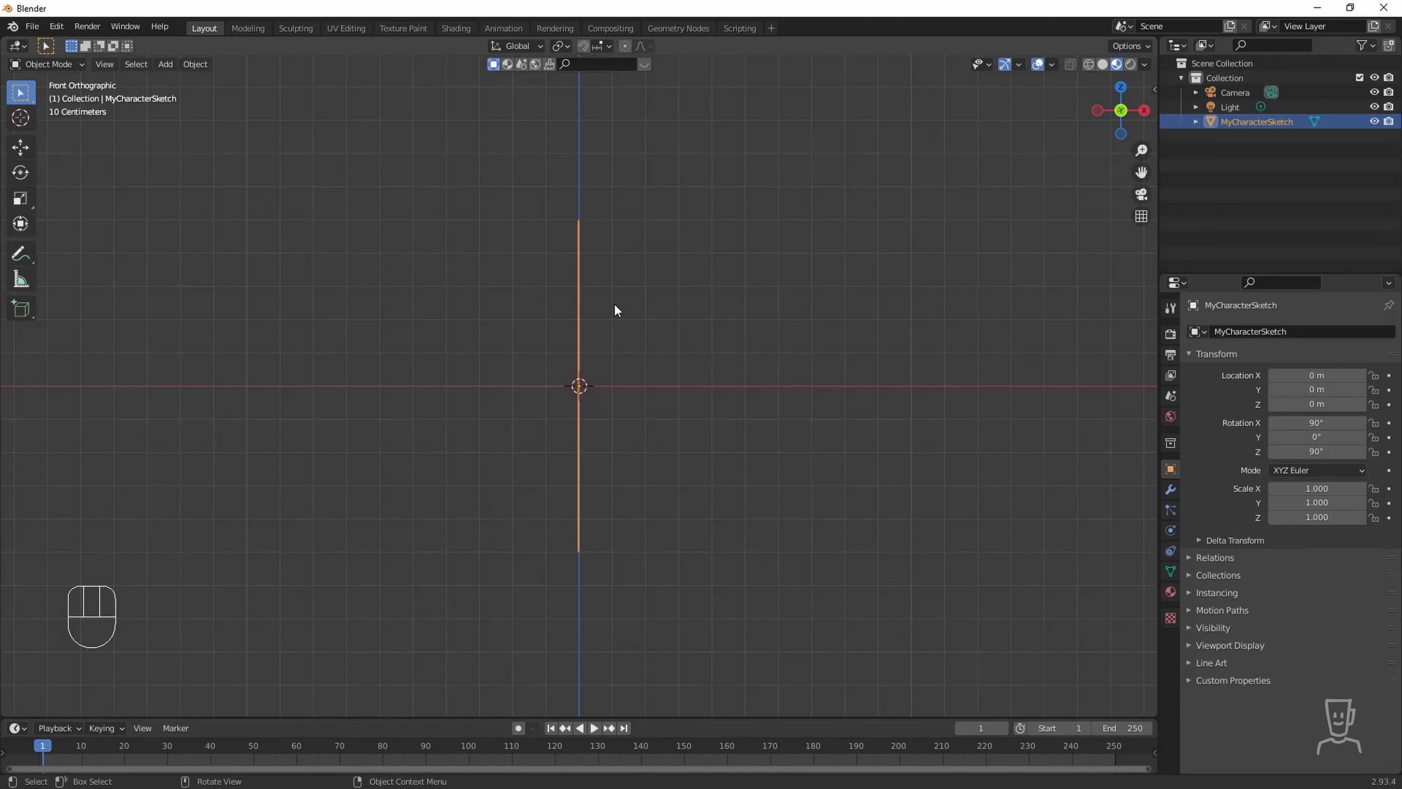
pyautogui.click(20, 175)
pyautogui.moveTo(546, 387); pyautogui.dragTo(580, 359)
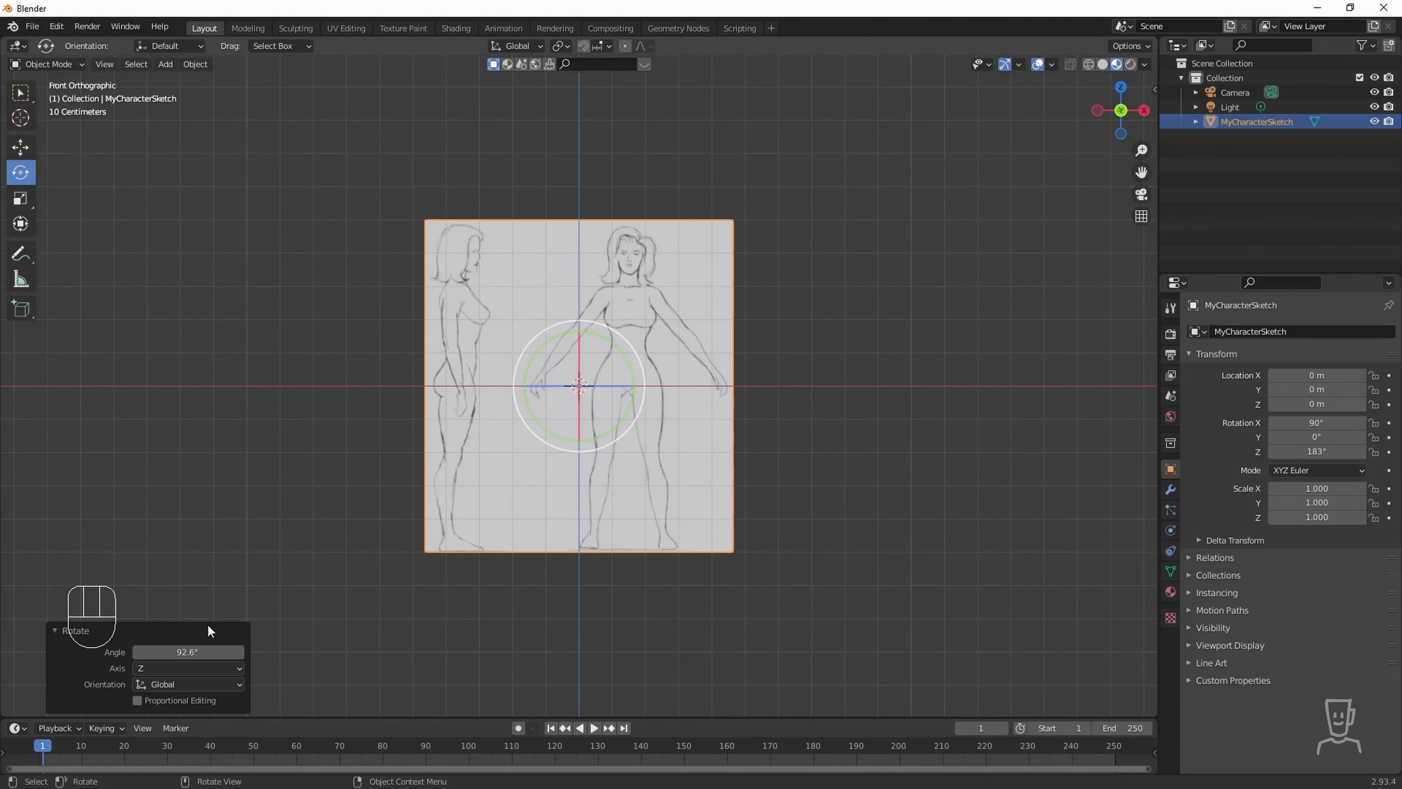
pyautogui.click(186, 651)
pyautogui.write('90')
pyautogui.press('Return')
pyautogui.click(189, 653)
pyautogui.press('BackSpace')
pyautogui.write('-90')
pyautogui.press('Return')
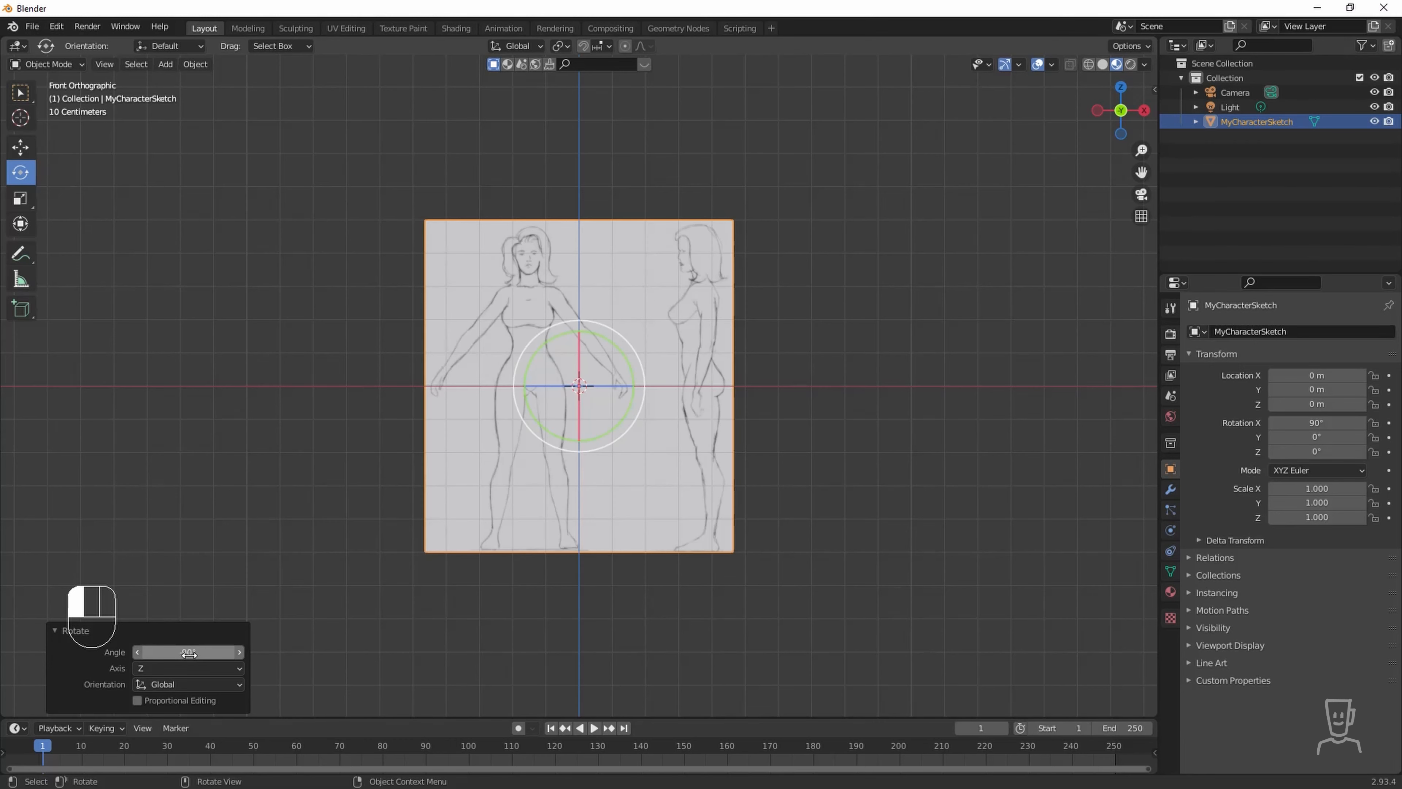
# Raise the sketch plane about 0.49 m along Z so the character's feet rest on the ground line.
pyautogui.click(20, 148)
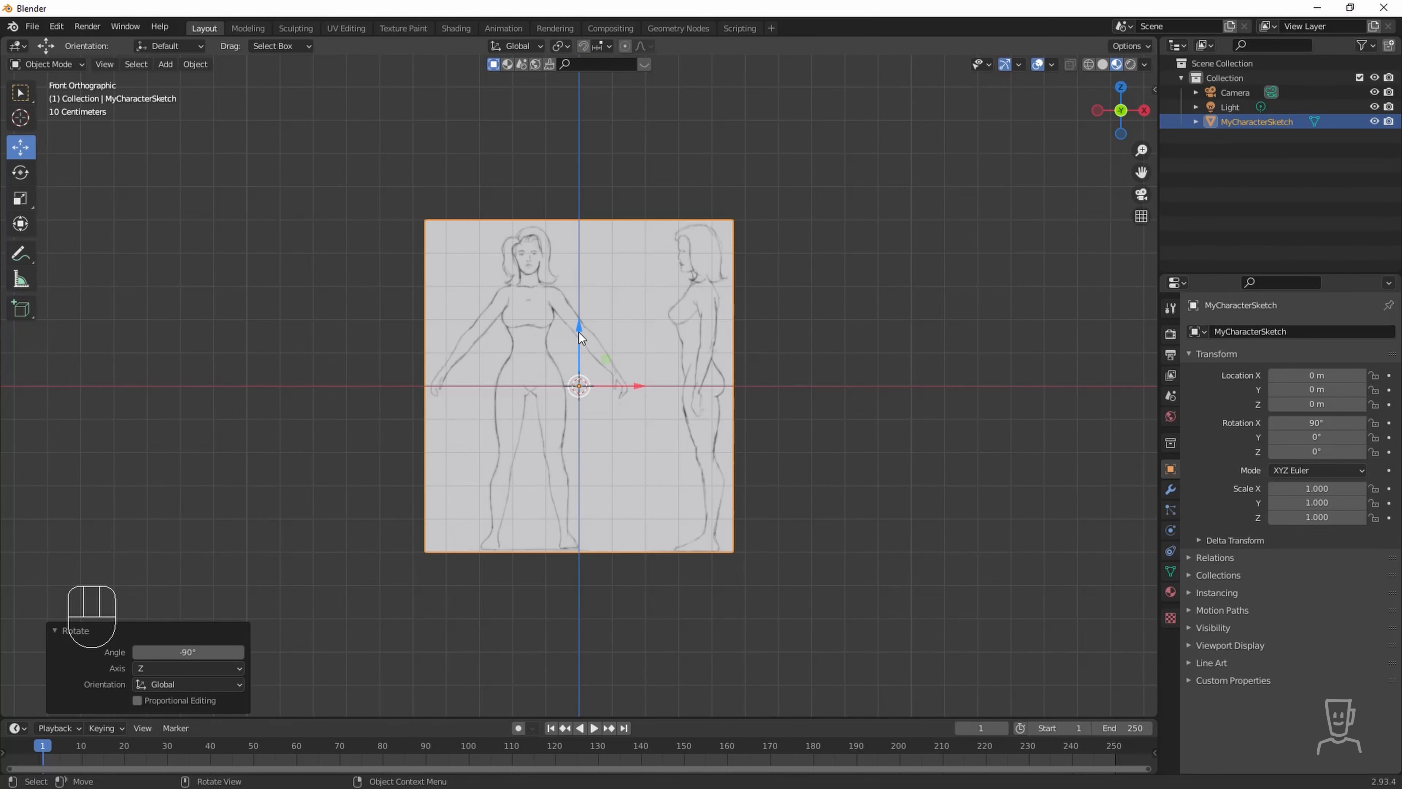
pyautogui.moveTo(578, 331); pyautogui.dragTo(583, 163)
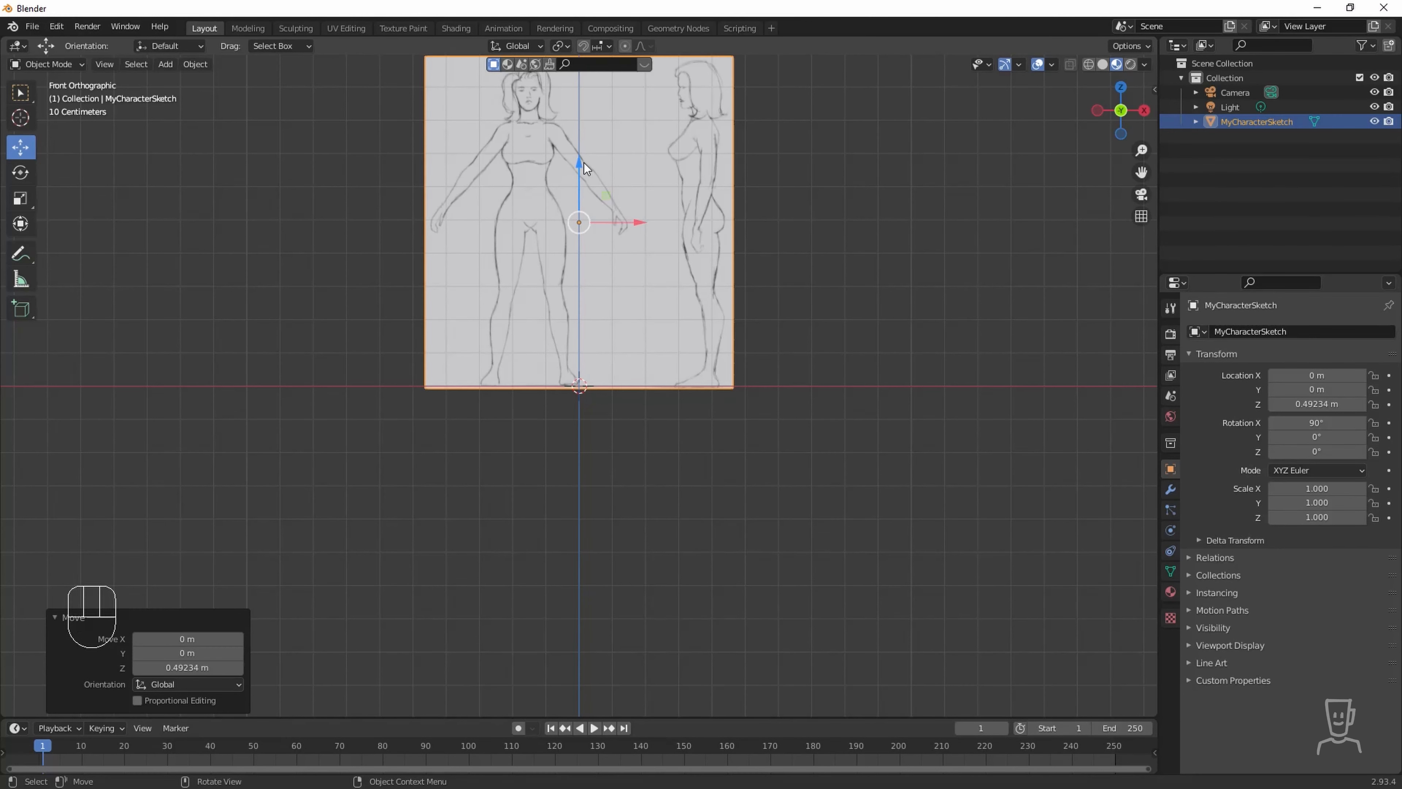
pyautogui.moveTo(691, 264)
pyautogui.keyDown('shift'); pyautogui.mouseDown(button='middle')
pyautogui.moveTo(670, 419)
pyautogui.moveTo(686, 410)
pyautogui.mouseUp(button='middle'); pyautogui.keyUp('shift')
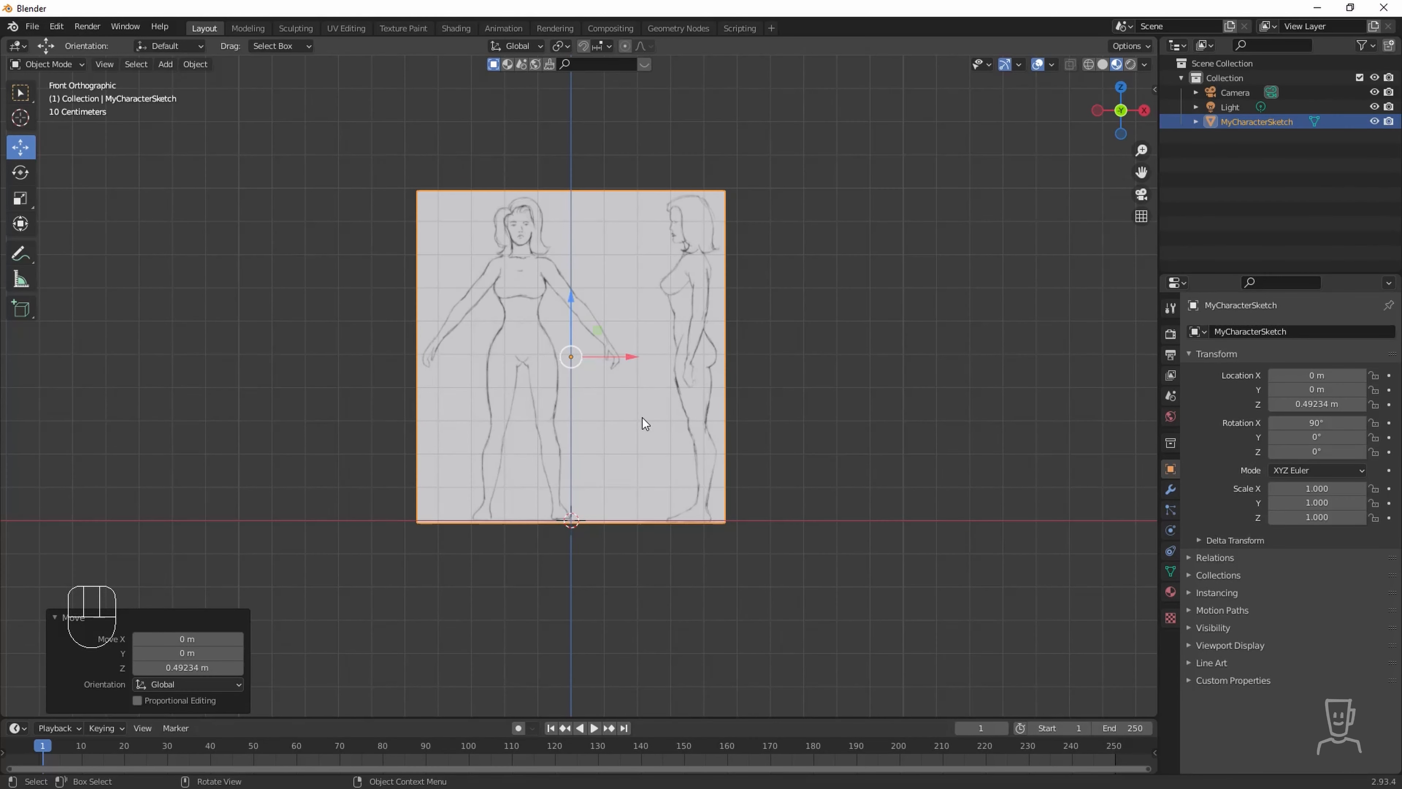
# Try scaling the sketch plane up by about 1.106 around its centre origin, and undo it.
pyautogui.press('s')
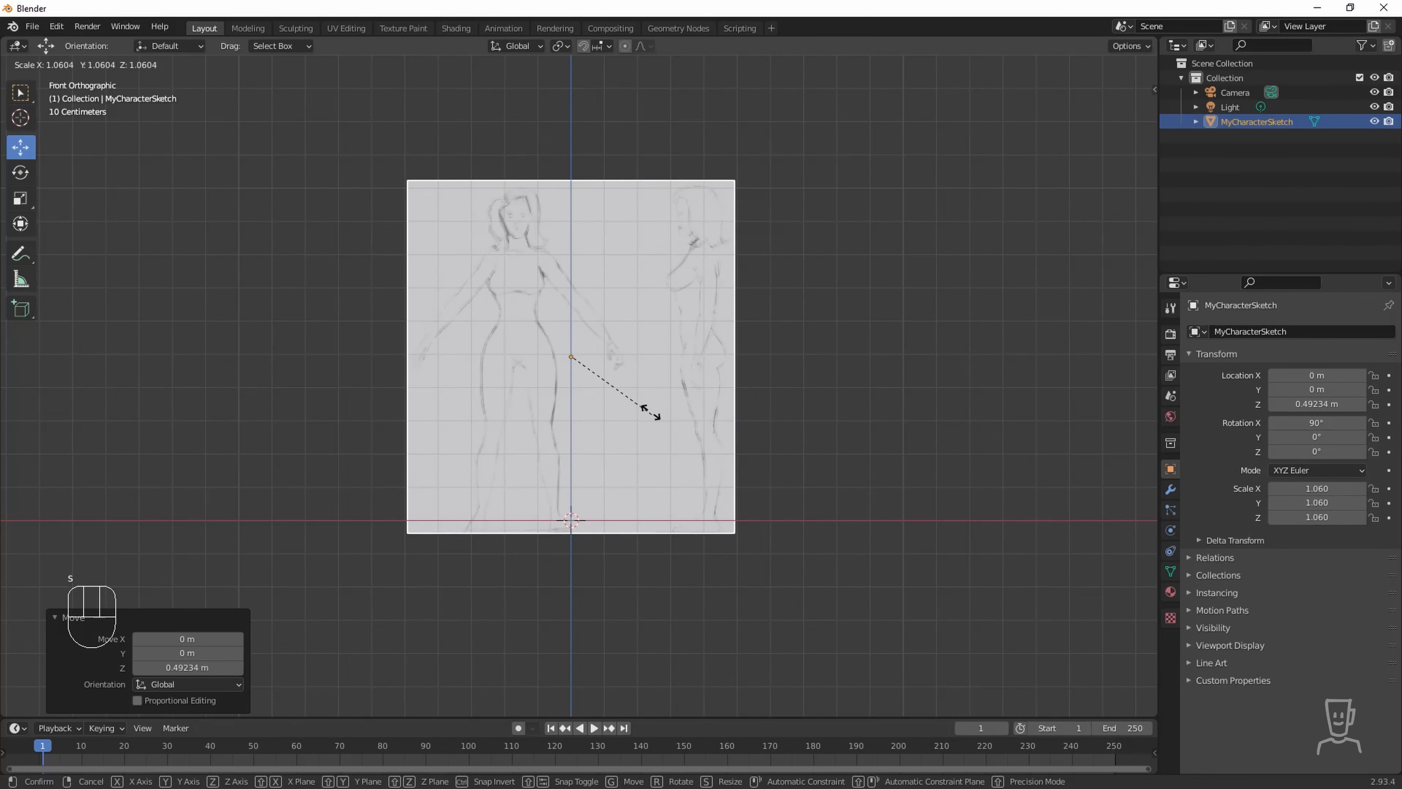
pyautogui.click(657, 415)
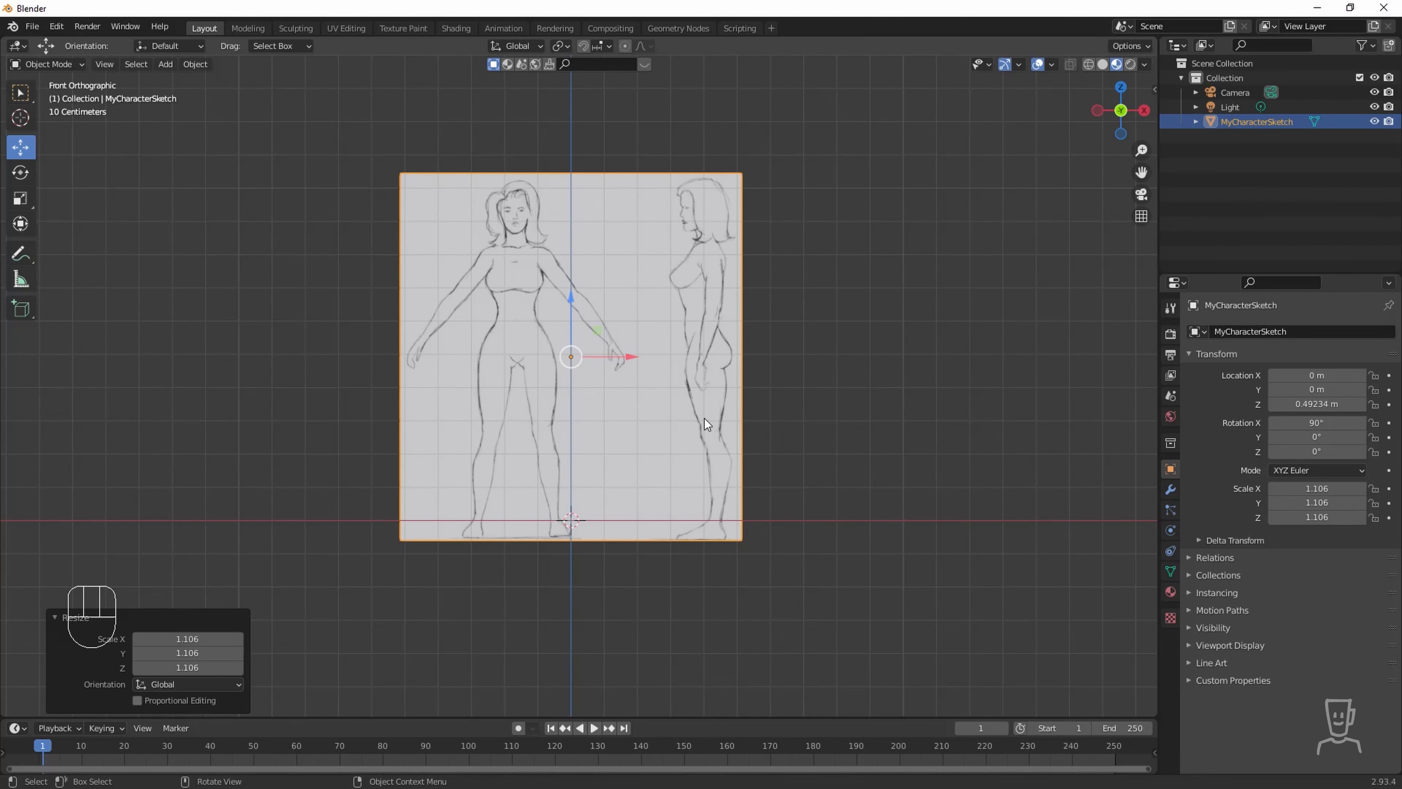
pyautogui.hotkey('ctrl', 'z')
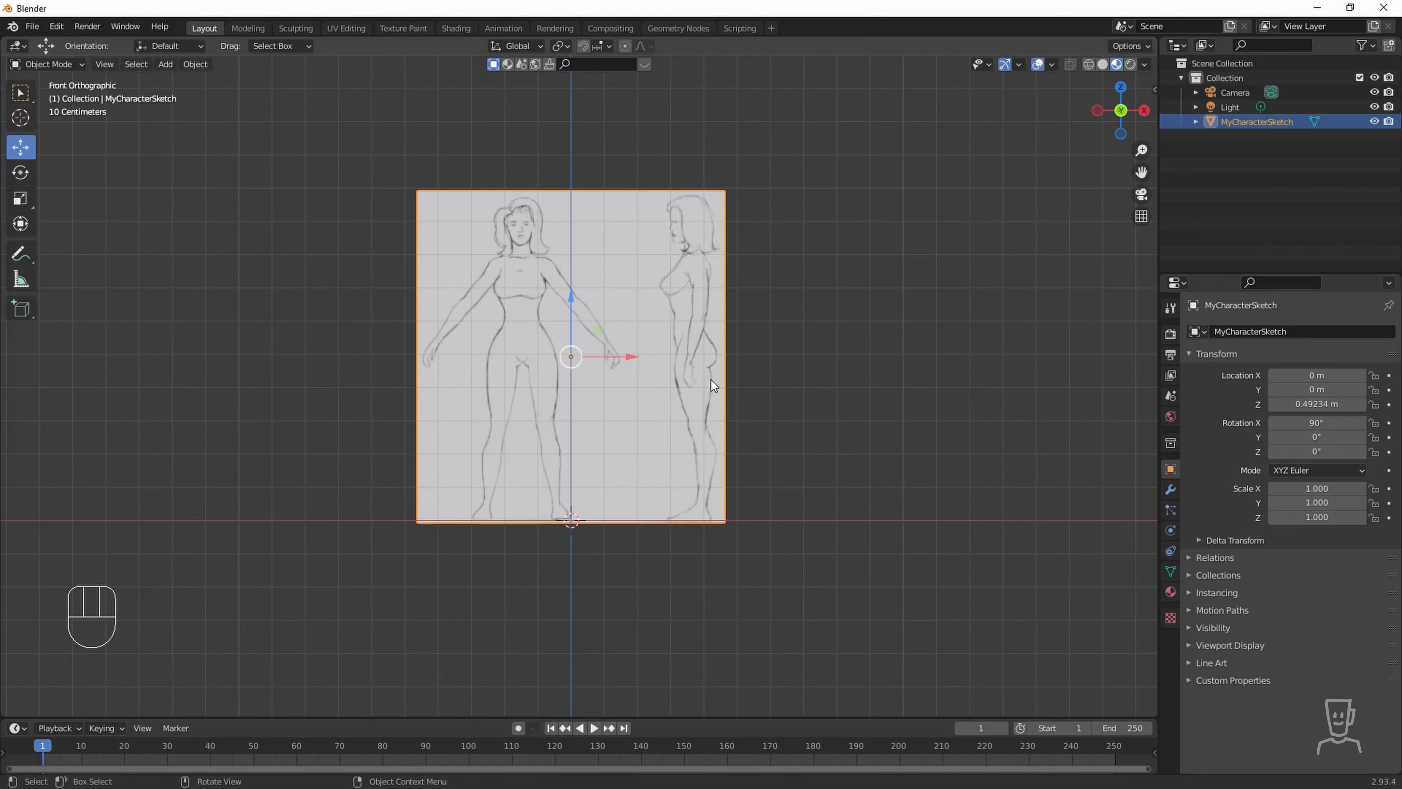
# Set the sketch plane's origin to the 3D cursor at its base.
pyautogui.moveTo(697, 390)
pyautogui.mouseDown(button='middle')
pyautogui.moveTo(660, 459)
pyautogui.moveTo(642, 463)
pyautogui.mouseUp(button='middle')
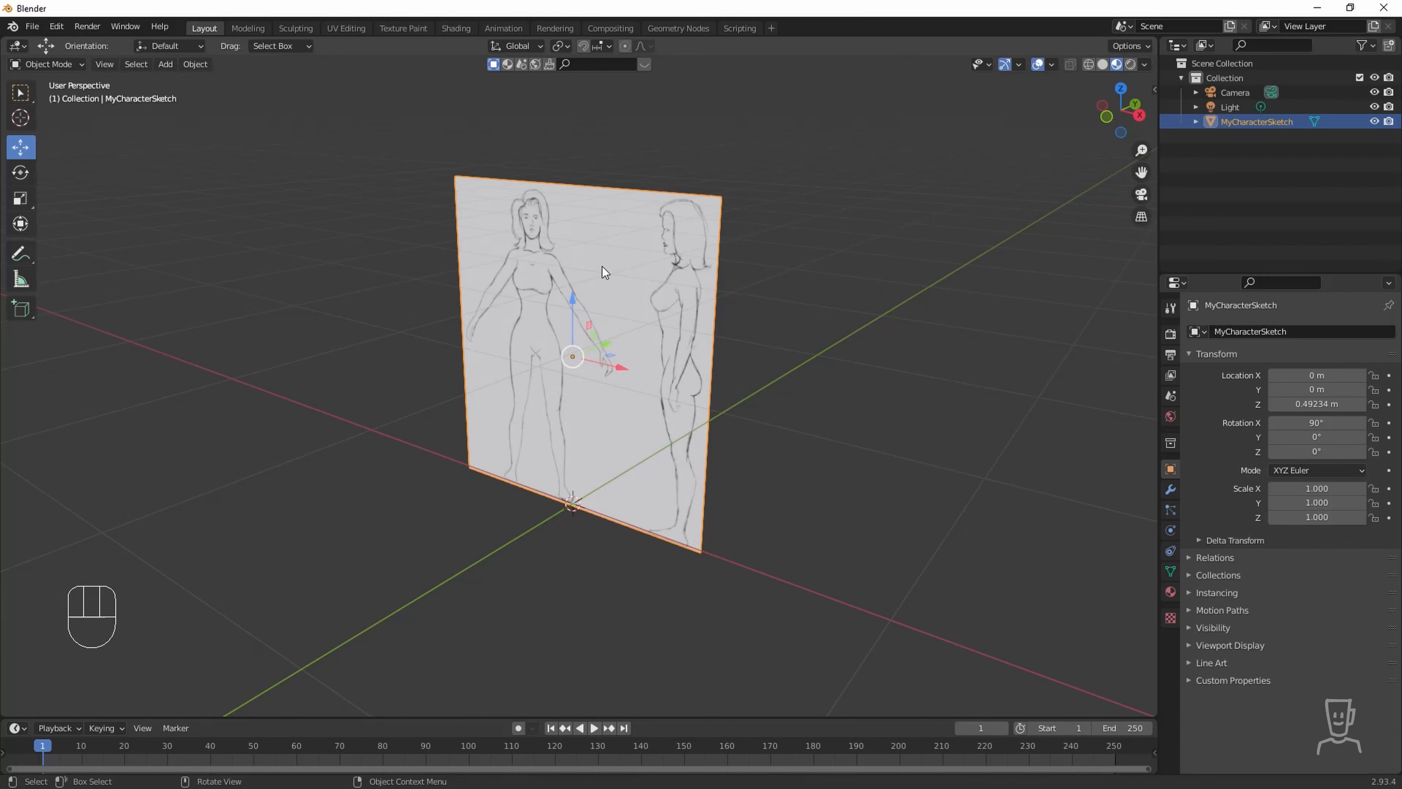
pyautogui.click(197, 67)
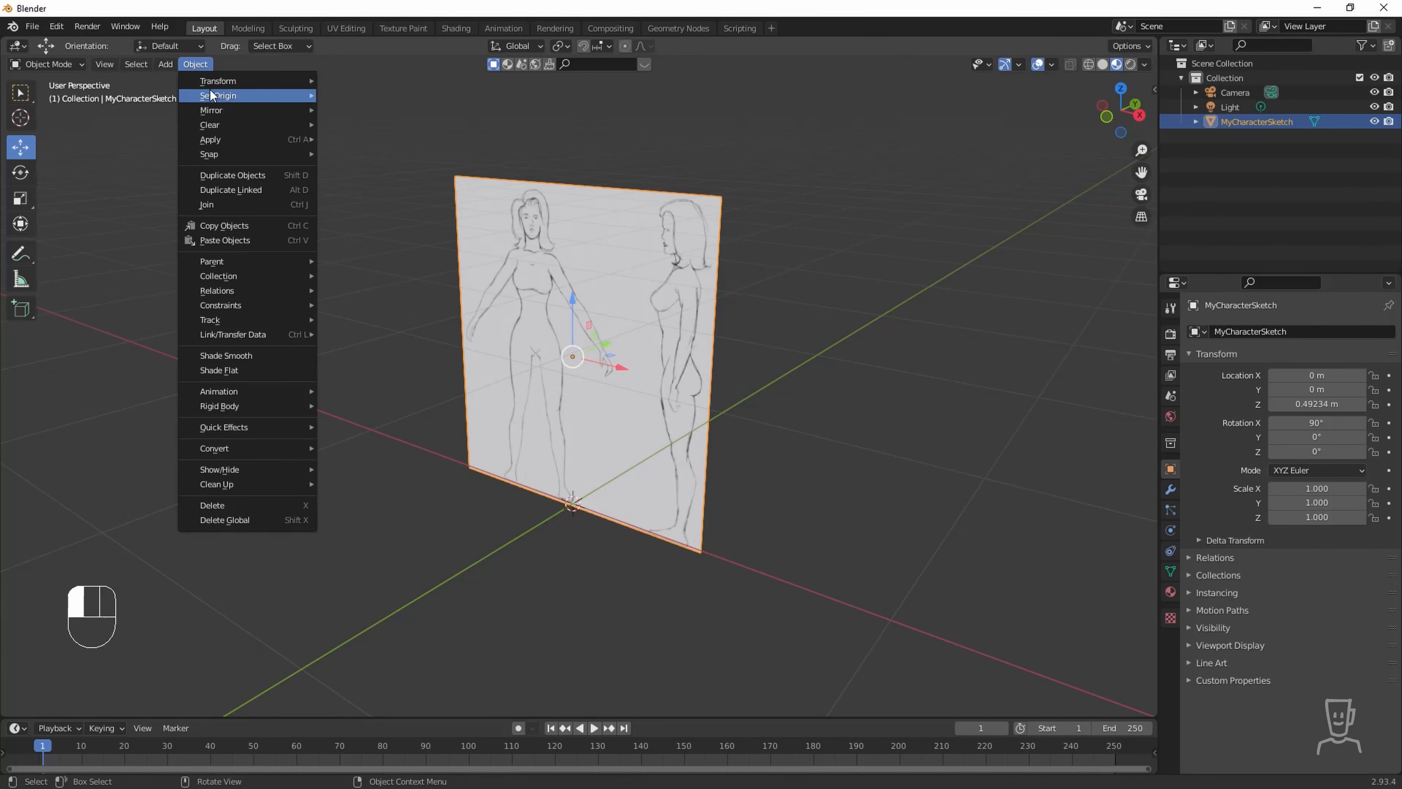
pyautogui.moveTo(210, 91)
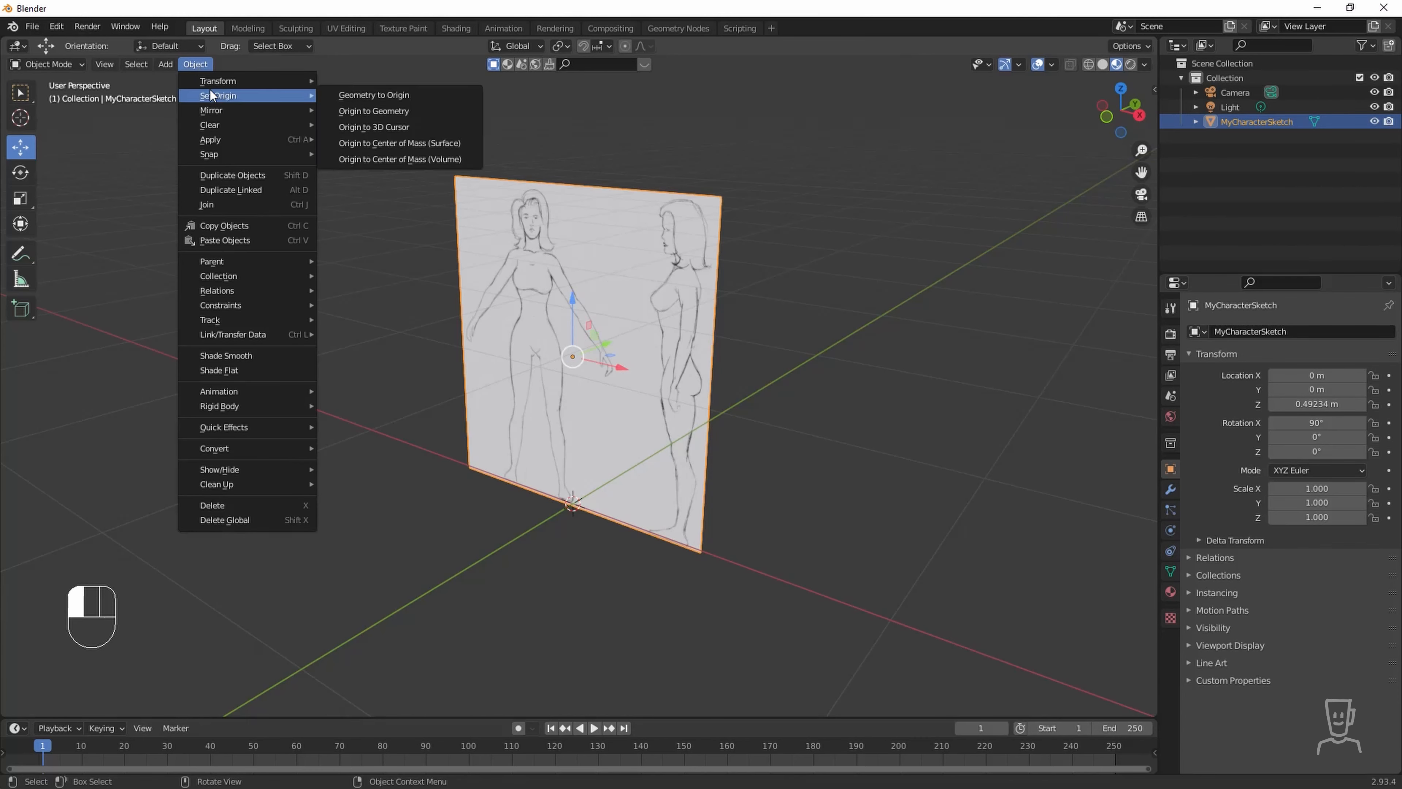
pyautogui.click(387, 125)
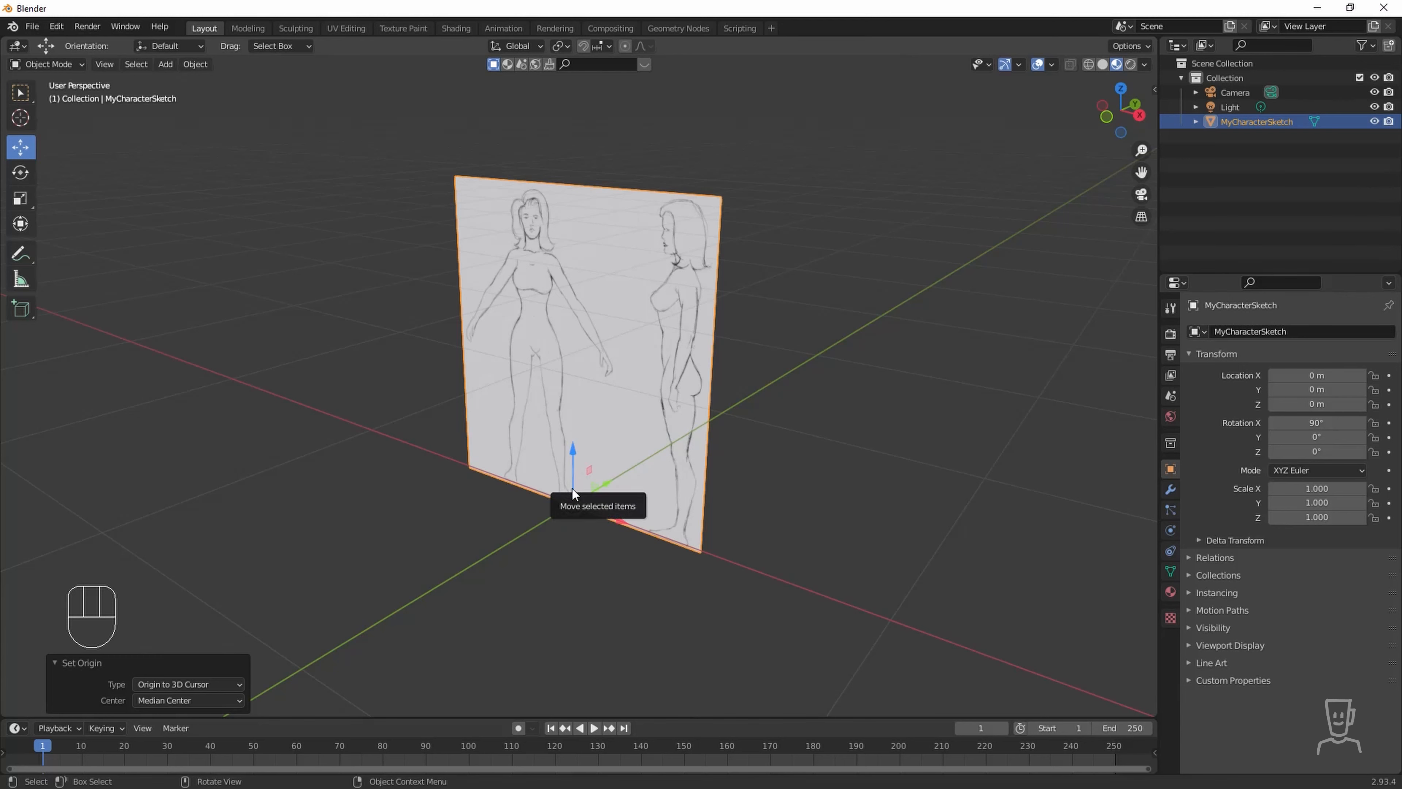
# Try scaling the sketch plane down from its new base origin, and undo it.
pyautogui.press('s')
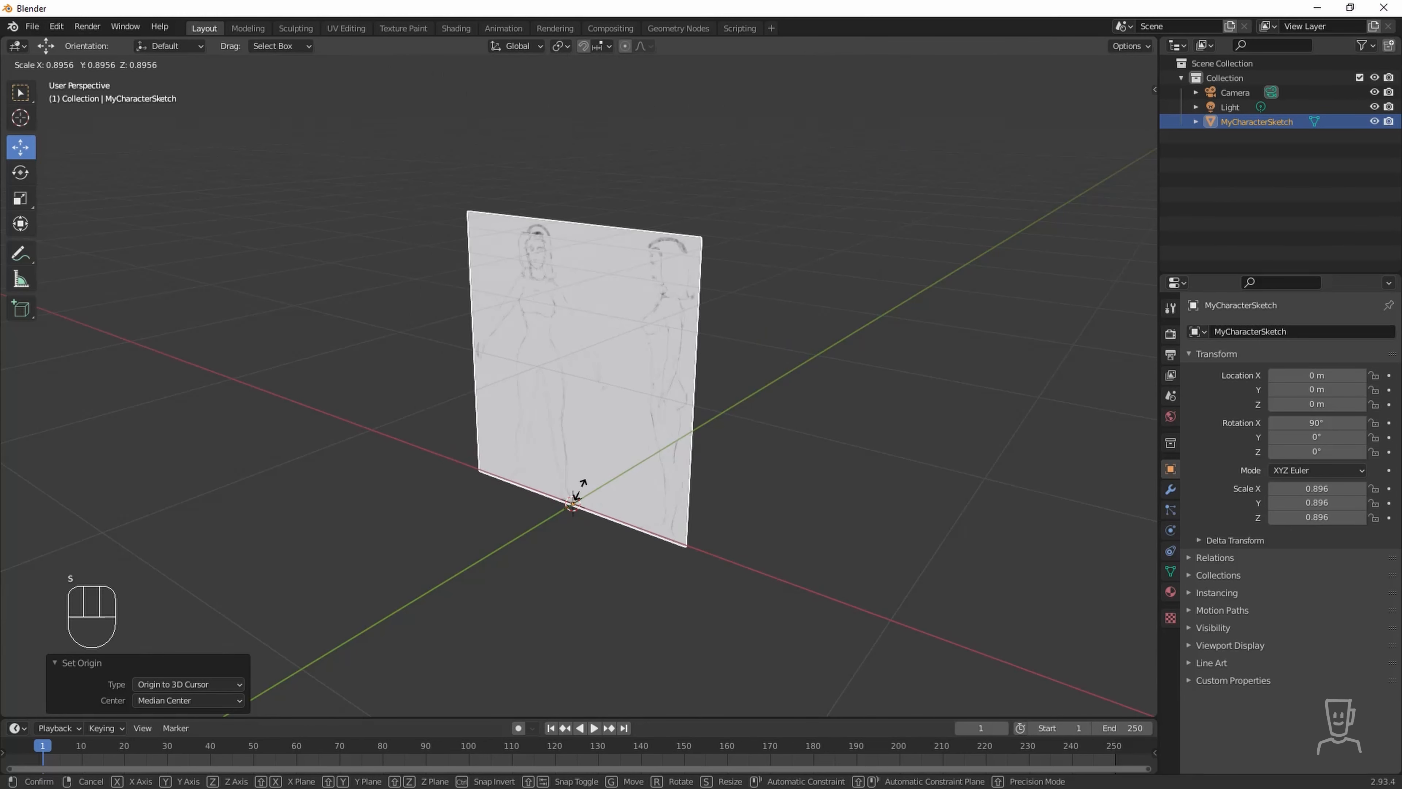
pyautogui.click(582, 488)
pyautogui.hotkey('ctrl', 'z')
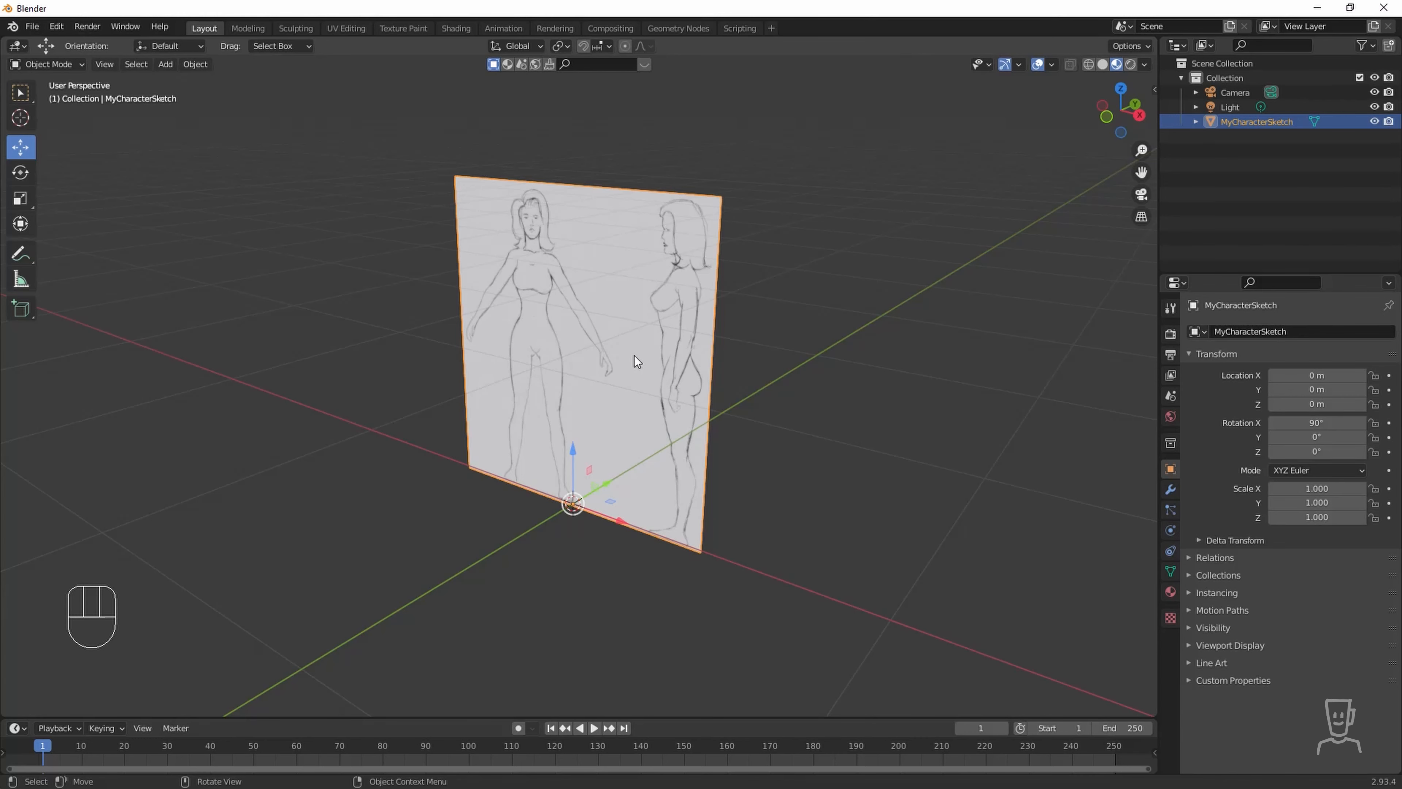
# Switch the scene's unit system to Imperial.
pyautogui.moveTo(607, 337)
pyautogui.mouseDown(button='middle')
pyautogui.moveTo(633, 347)
pyautogui.moveTo(622, 352)
pyautogui.mouseUp(button='middle')
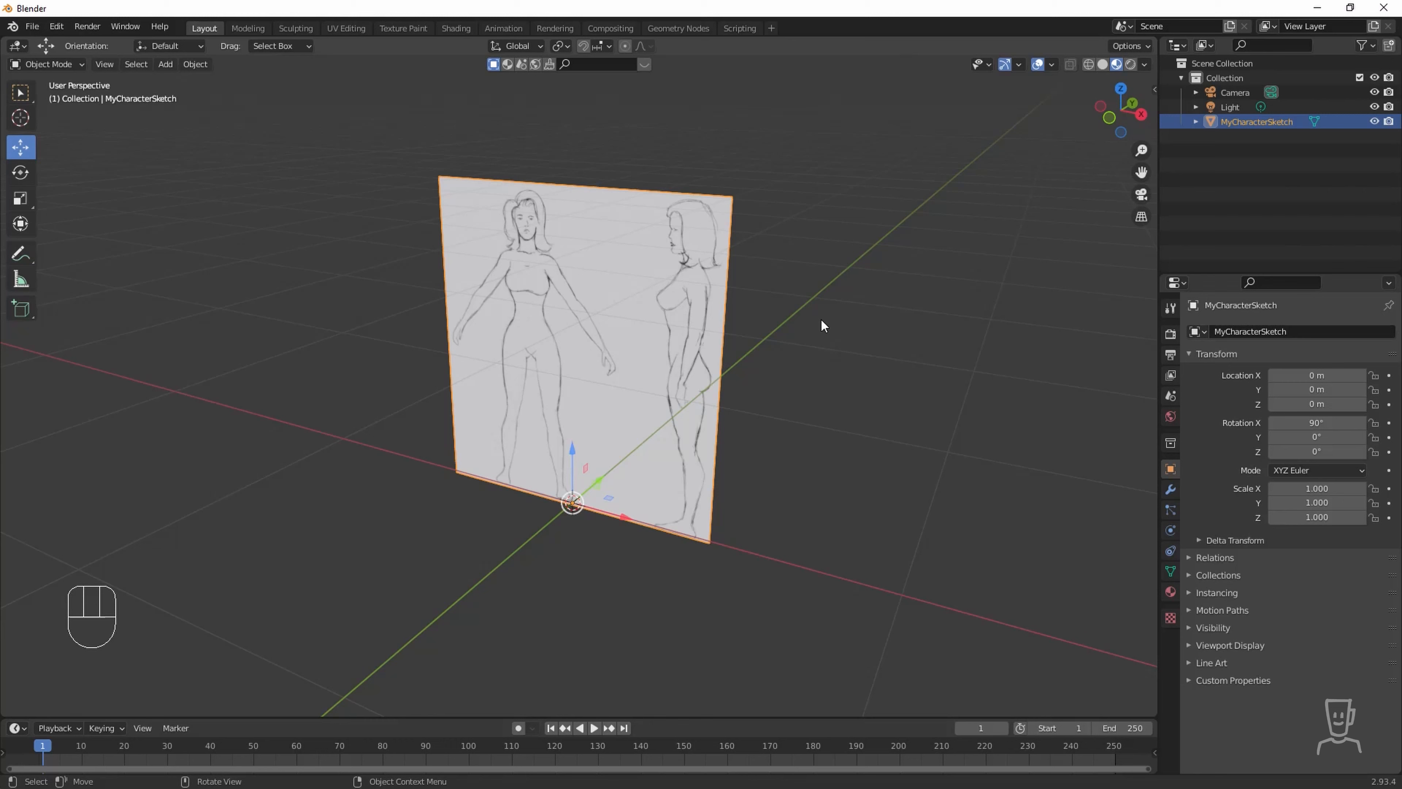
pyautogui.click(1170, 397)
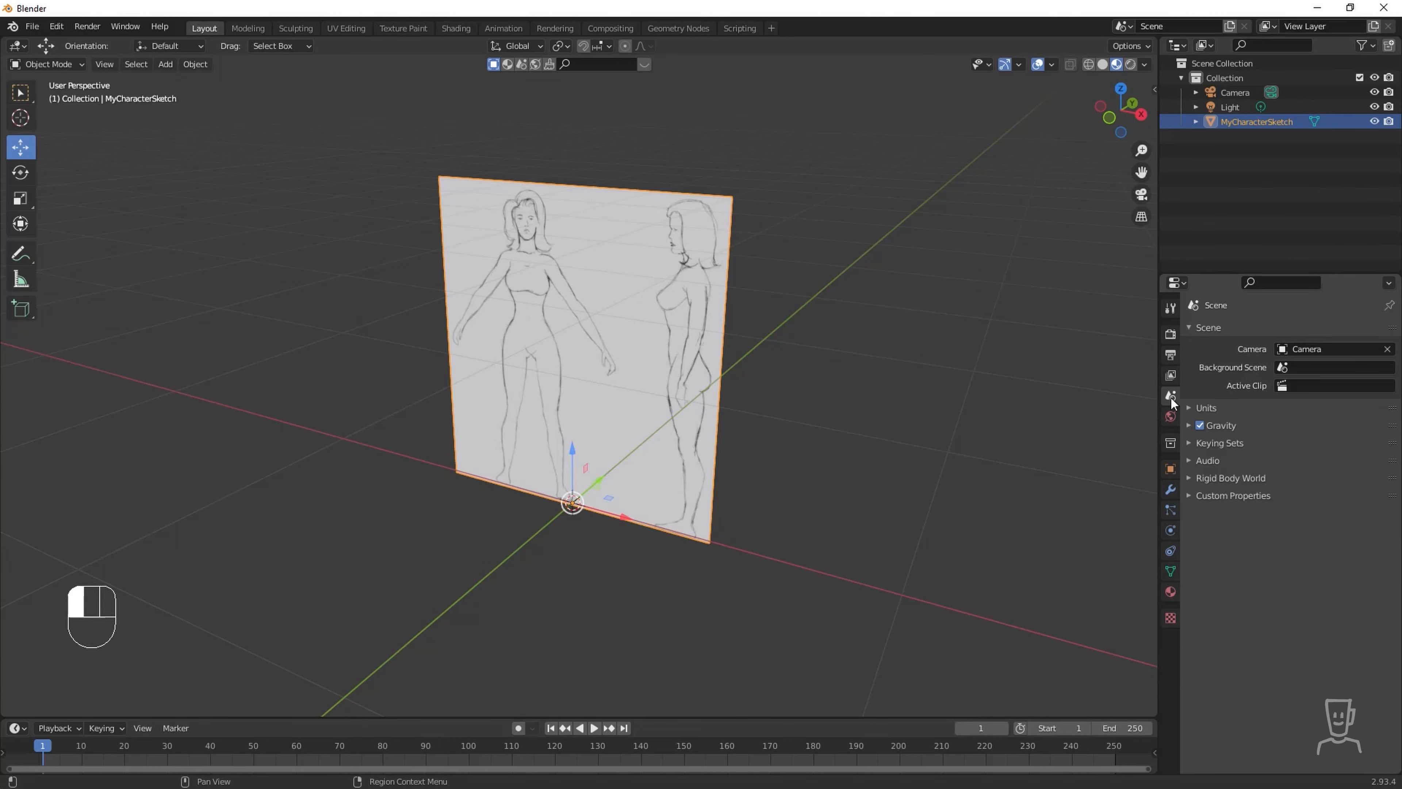
pyautogui.click(1192, 405)
pyautogui.click(1328, 428)
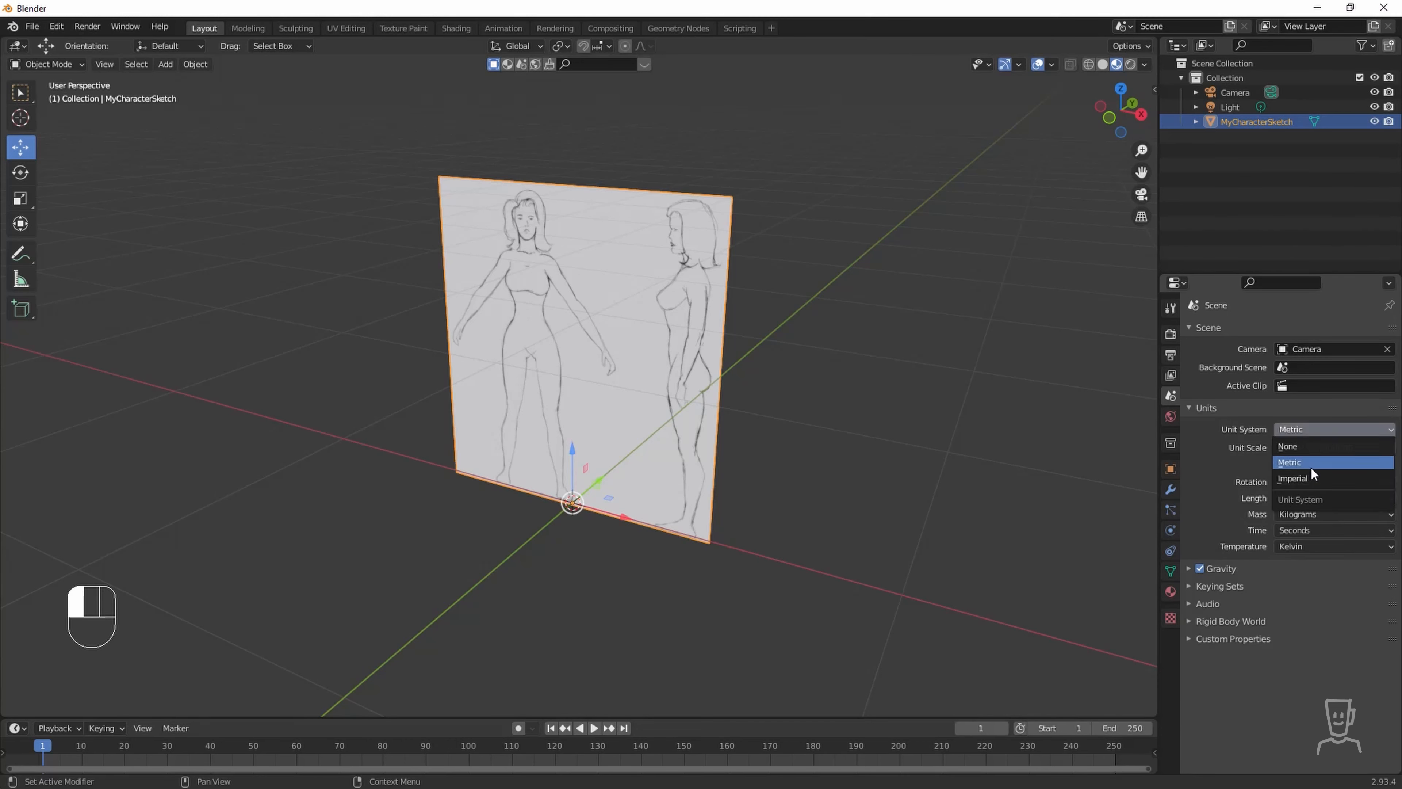
pyautogui.click(1310, 479)
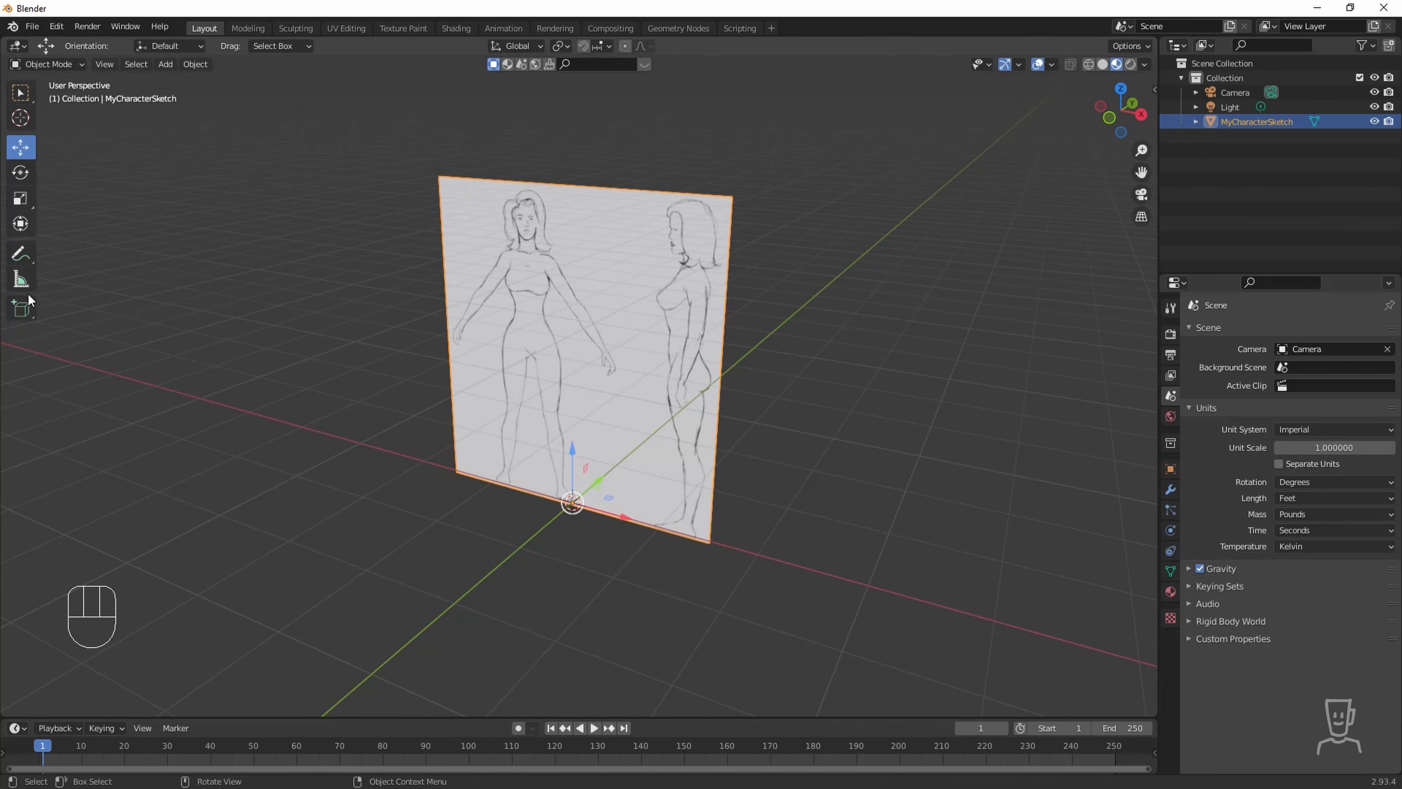
# Measure the height of the sketch plane along its side edge, and remove the measurement.
pyautogui.click(20, 281)
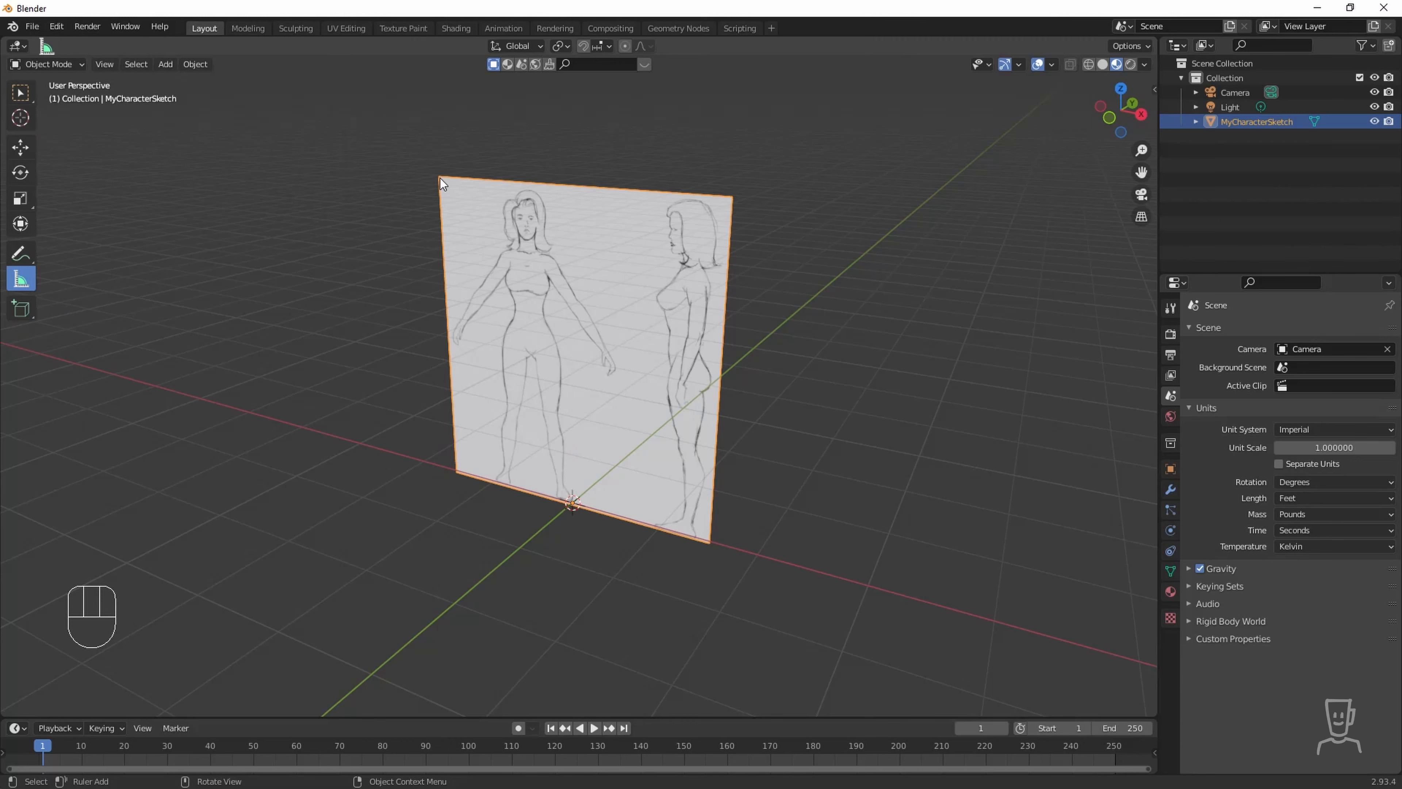
pyautogui.moveTo(439, 180); pyautogui.dragTo(457, 473)
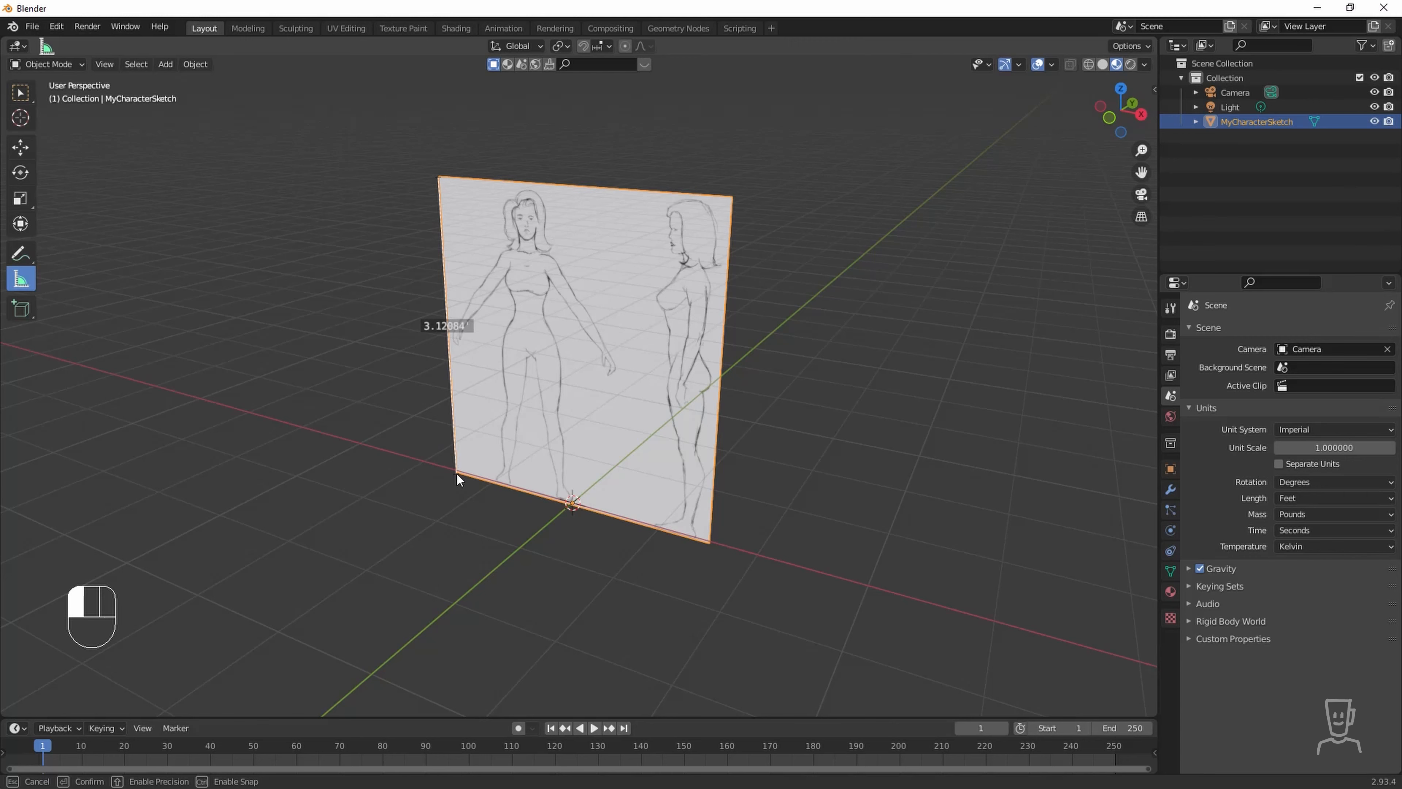
pyautogui.moveTo(457, 474); pyautogui.dragTo(457, 473)
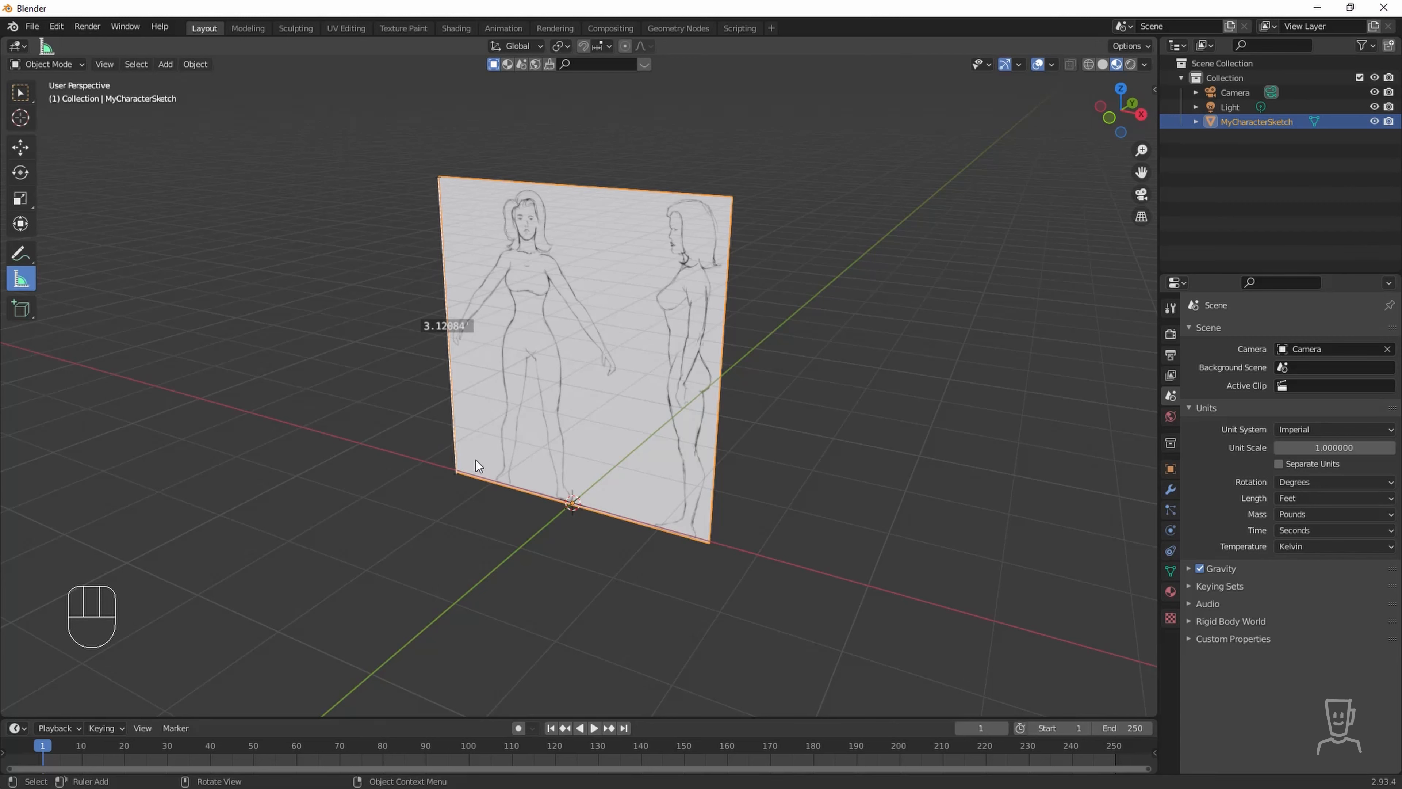
pyautogui.press('Delete')
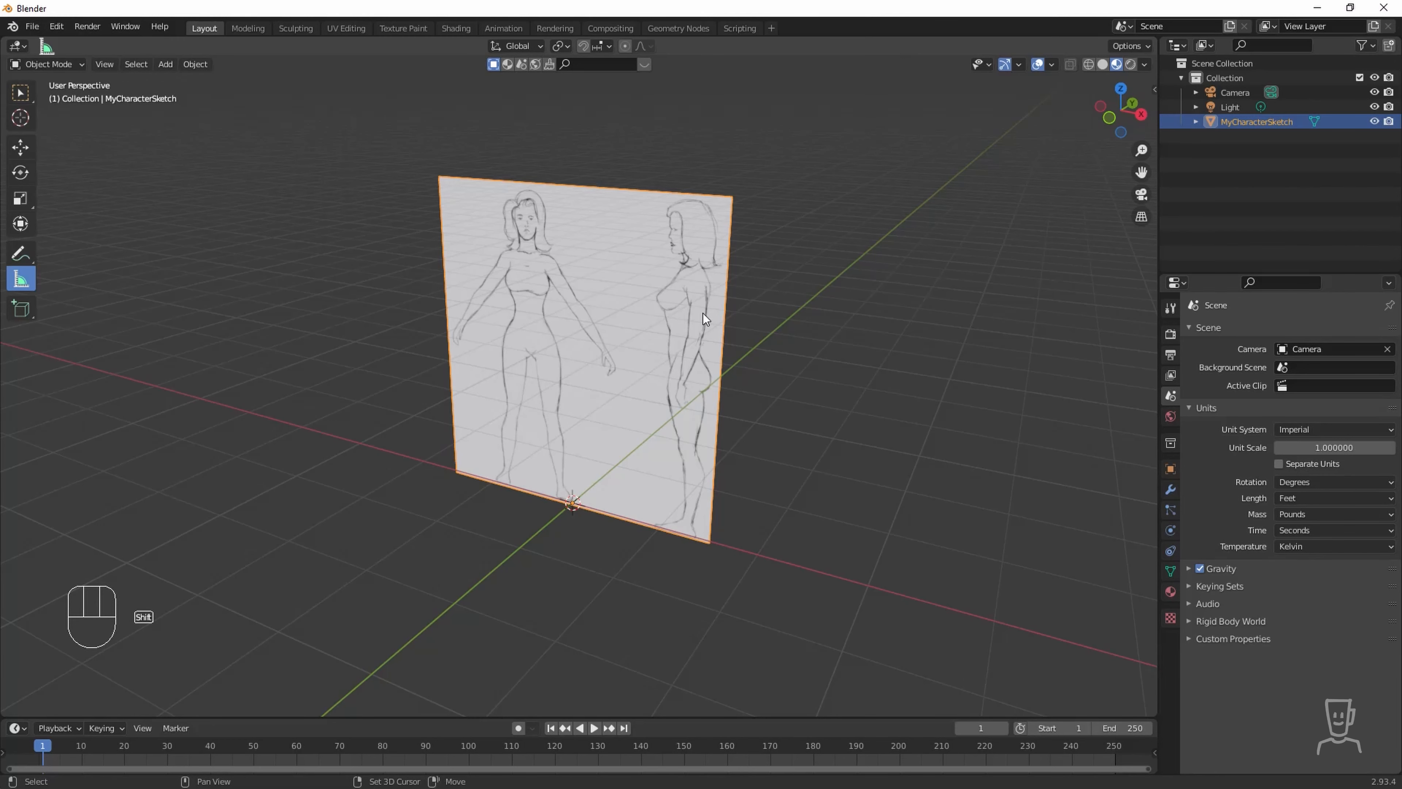
# Add a cube with a size of 6' as a height reference.
pyautogui.hotkey('shift', 'a')
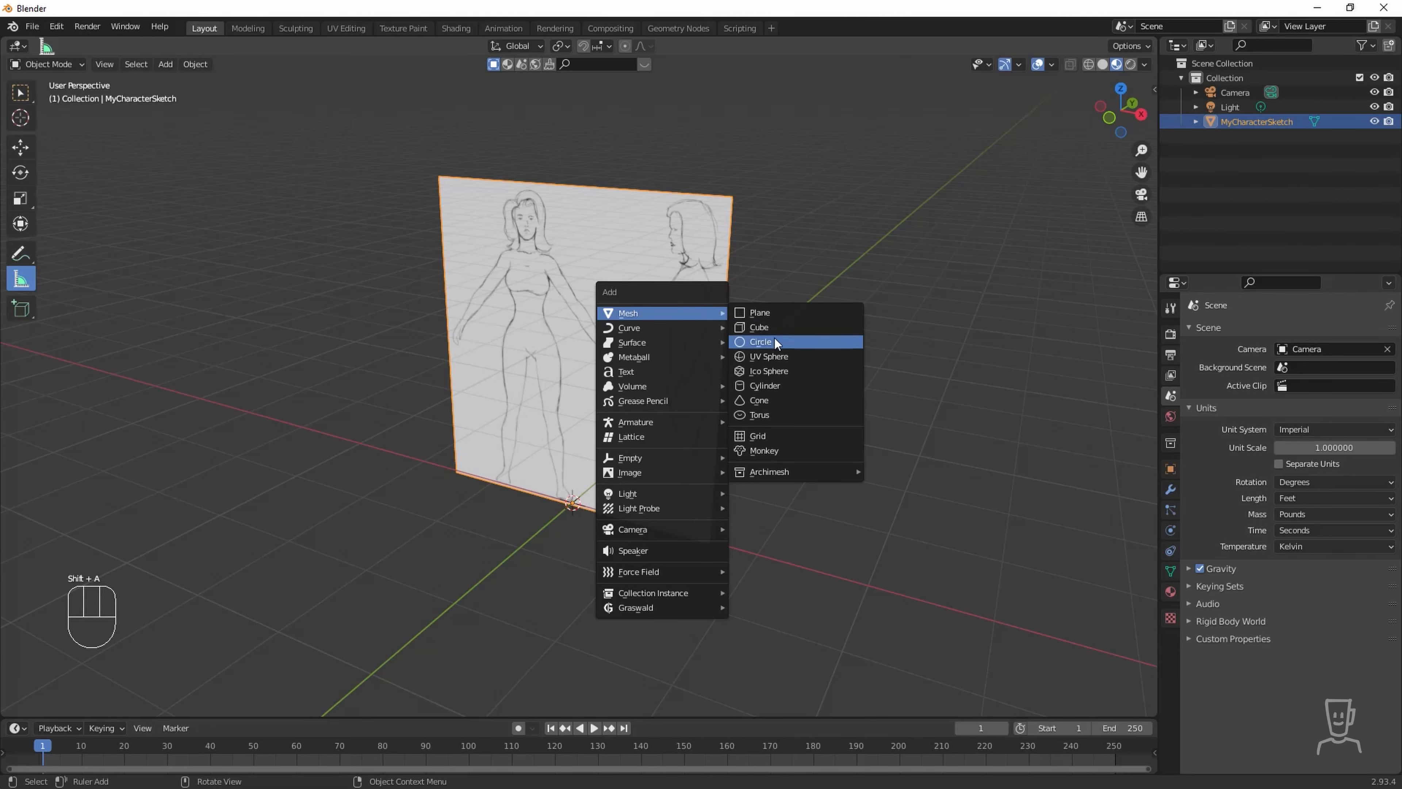
pyautogui.click(773, 327)
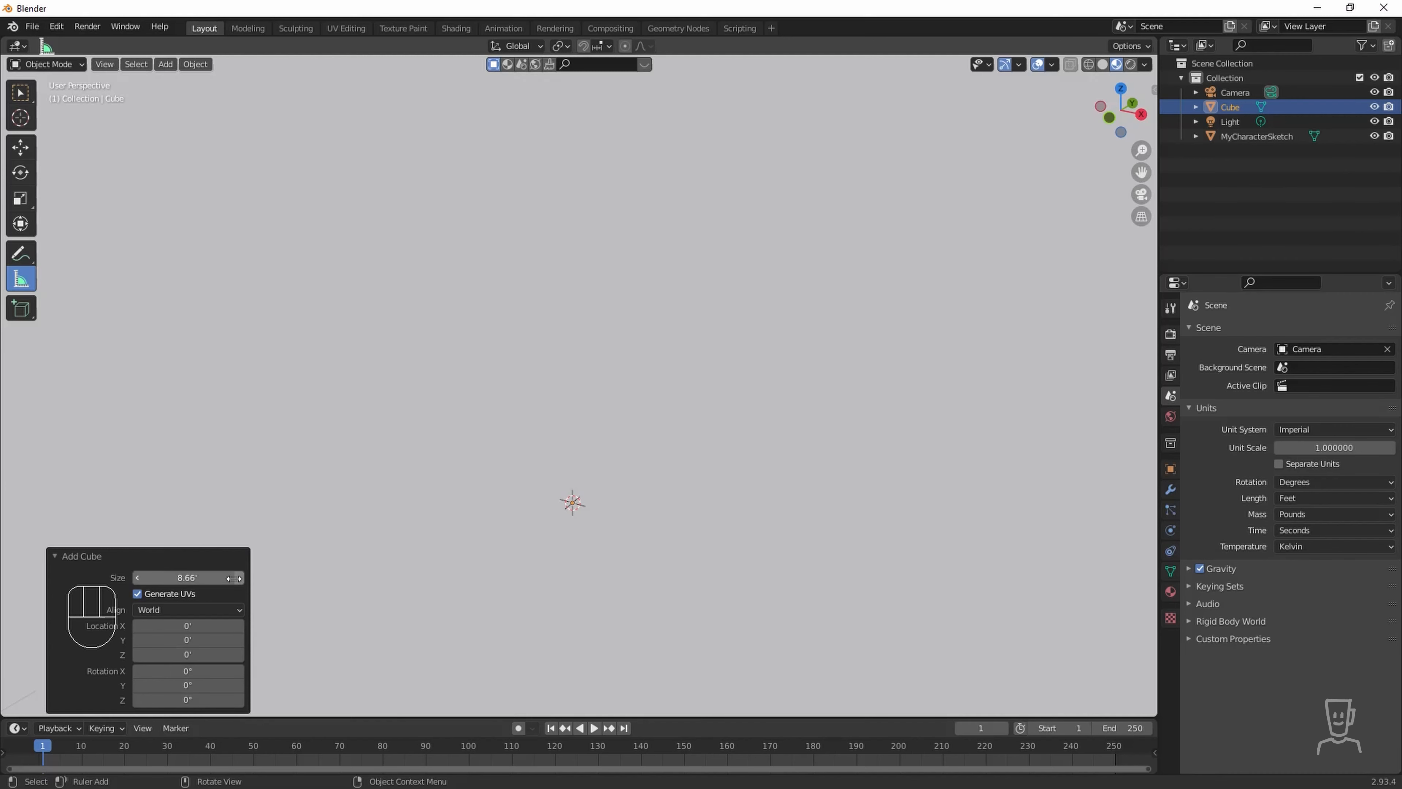
pyautogui.click(183, 578)
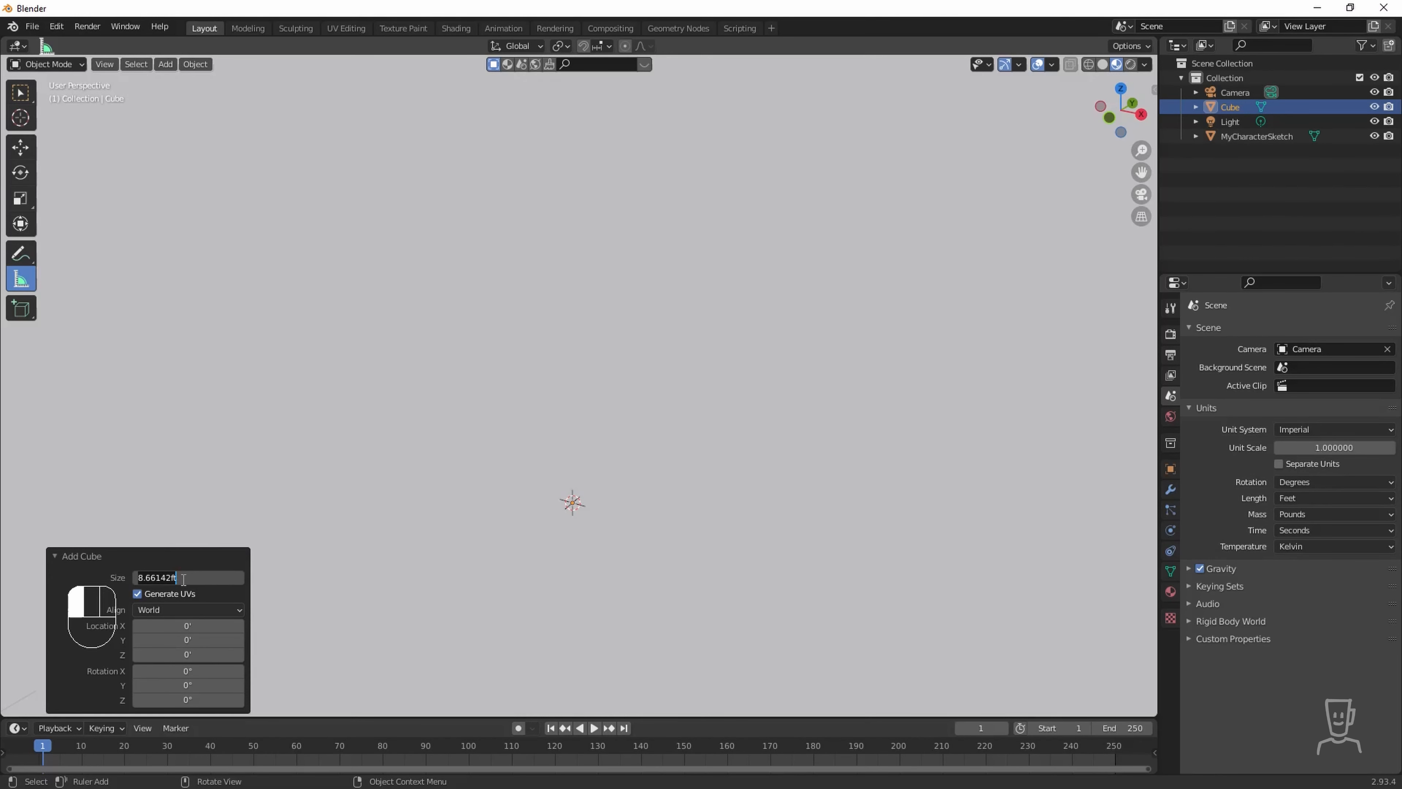
pyautogui.write("6'")
pyautogui.press('Return')
# In the front view, move the cube about -4.5' along X so it stands beside the sketch plane.
pyautogui.moveTo(646, 389); pyautogui.dragTo(652, 378, button='middle')
pyautogui.press('KP_1')
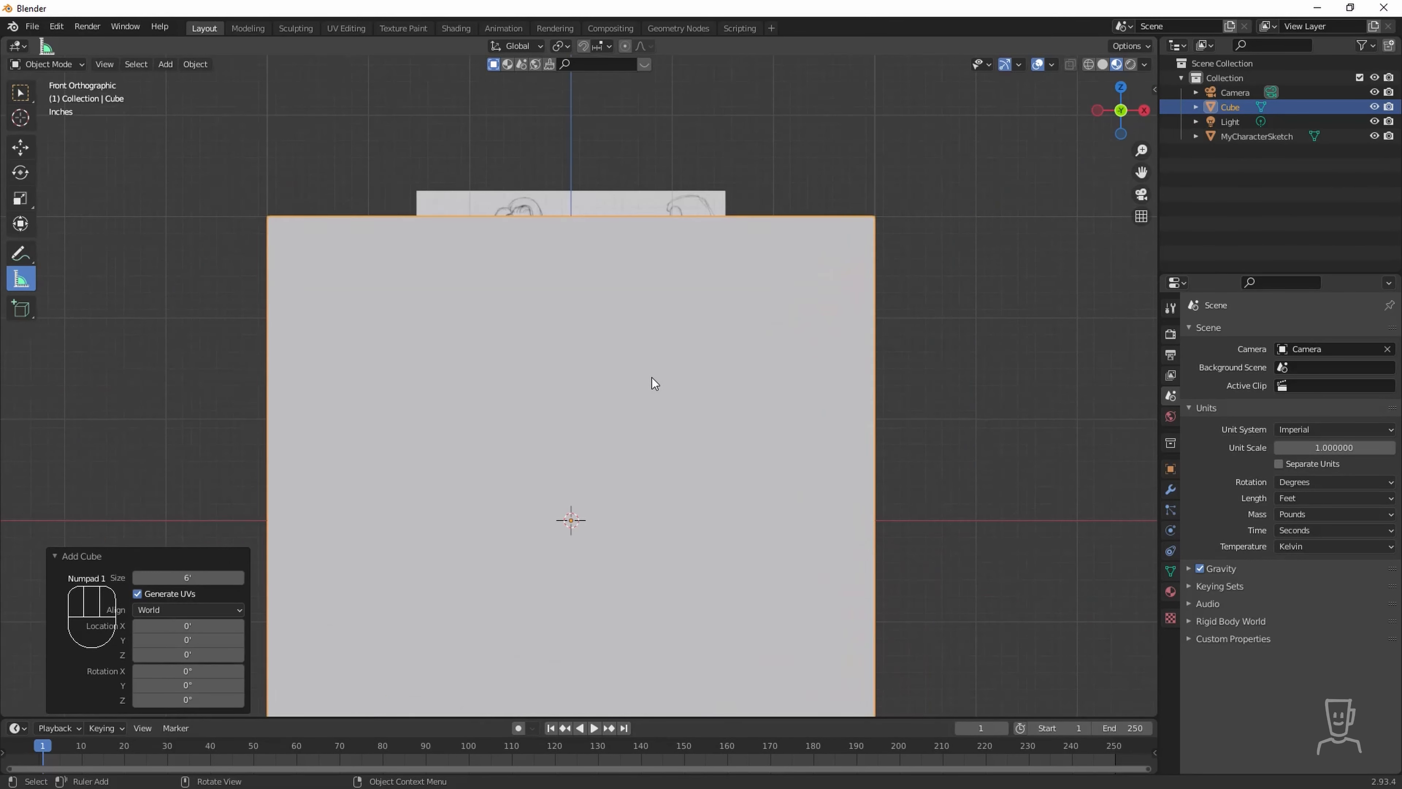
pyautogui.scroll(-3, 658, 419)
pyautogui.click(27, 156)
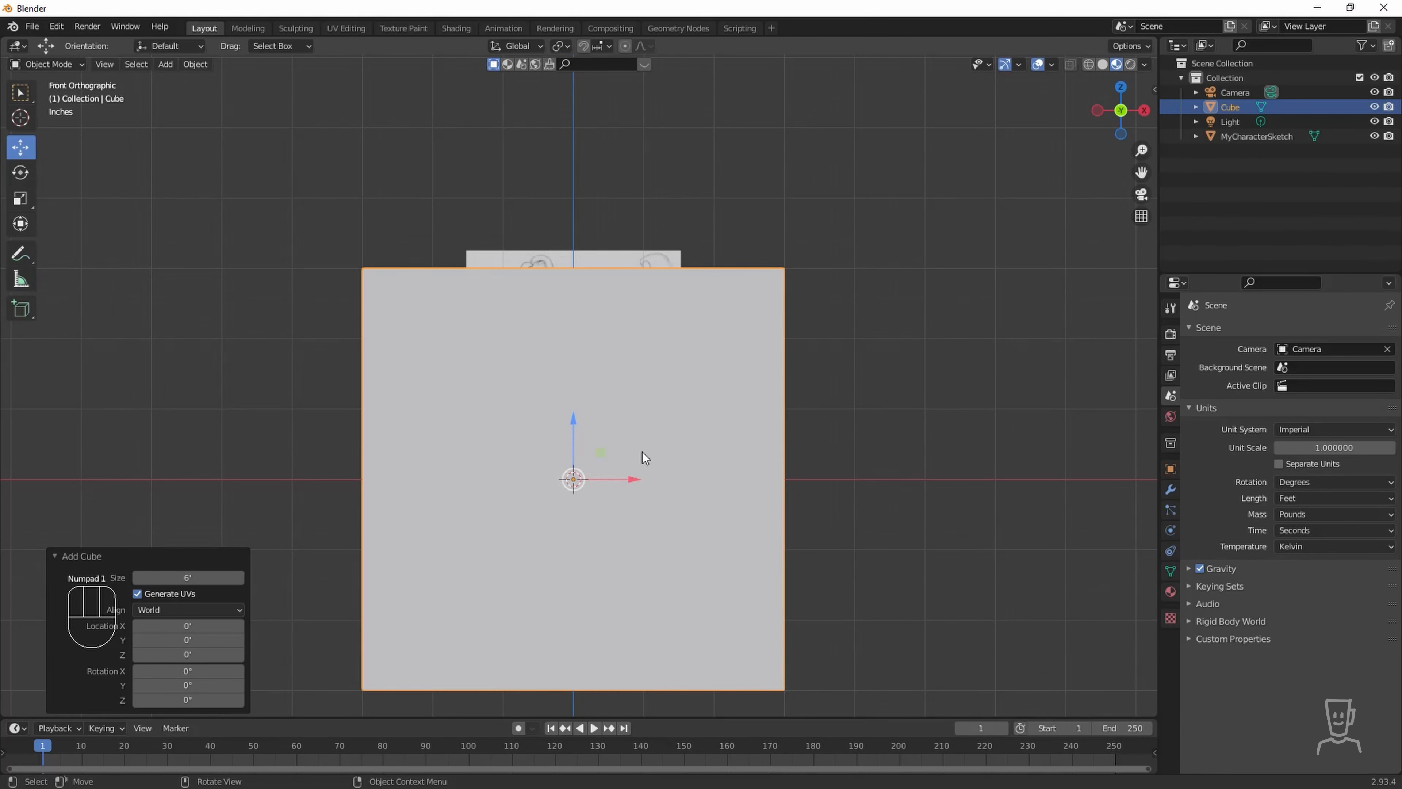
pyautogui.moveTo(635, 480); pyautogui.dragTo(312, 487)
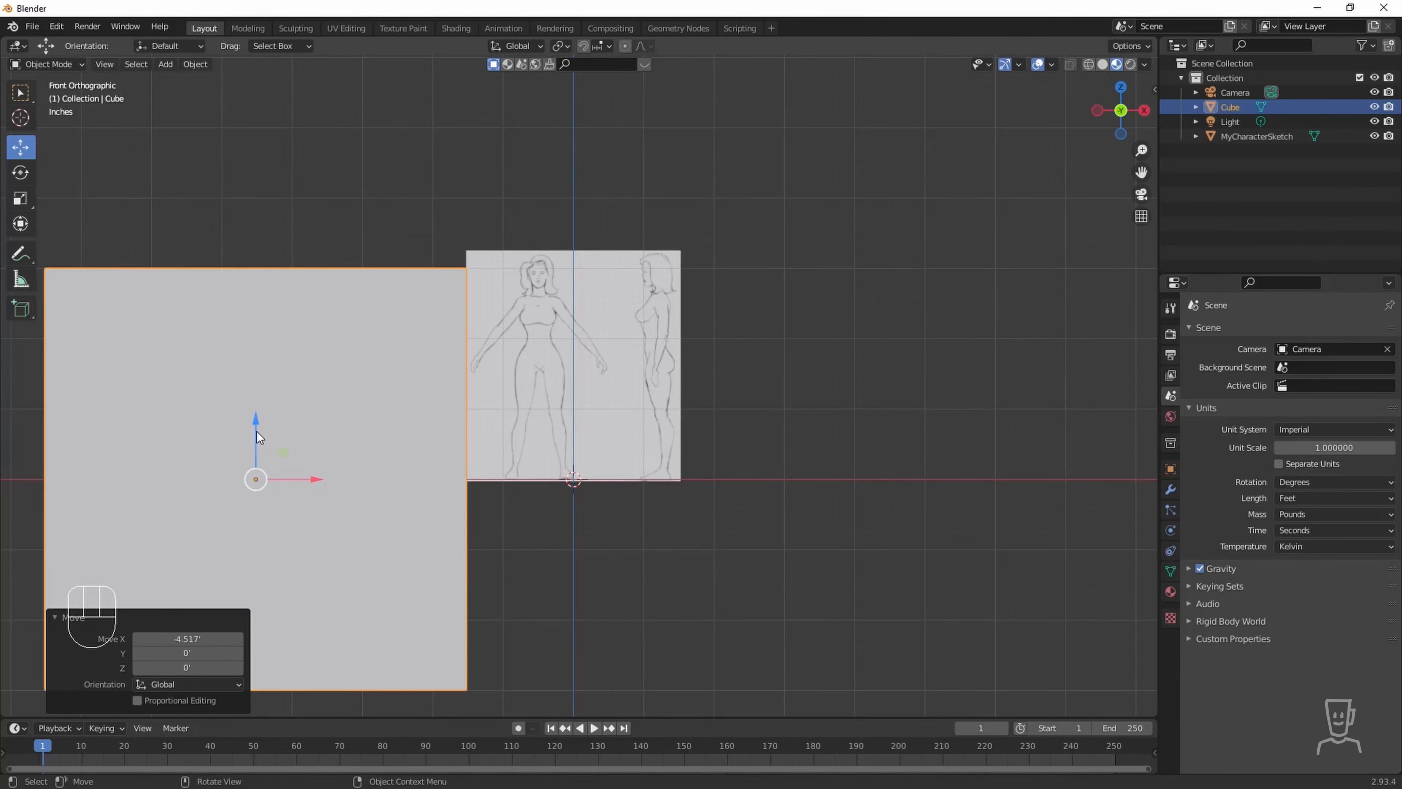
# Raise the cube so its base rests on the ground line, and scale the sketch plane by 1.875 to match the cube's height.
pyautogui.moveTo(257, 412); pyautogui.dragTo(219, 198)
pyautogui.click(546, 348)
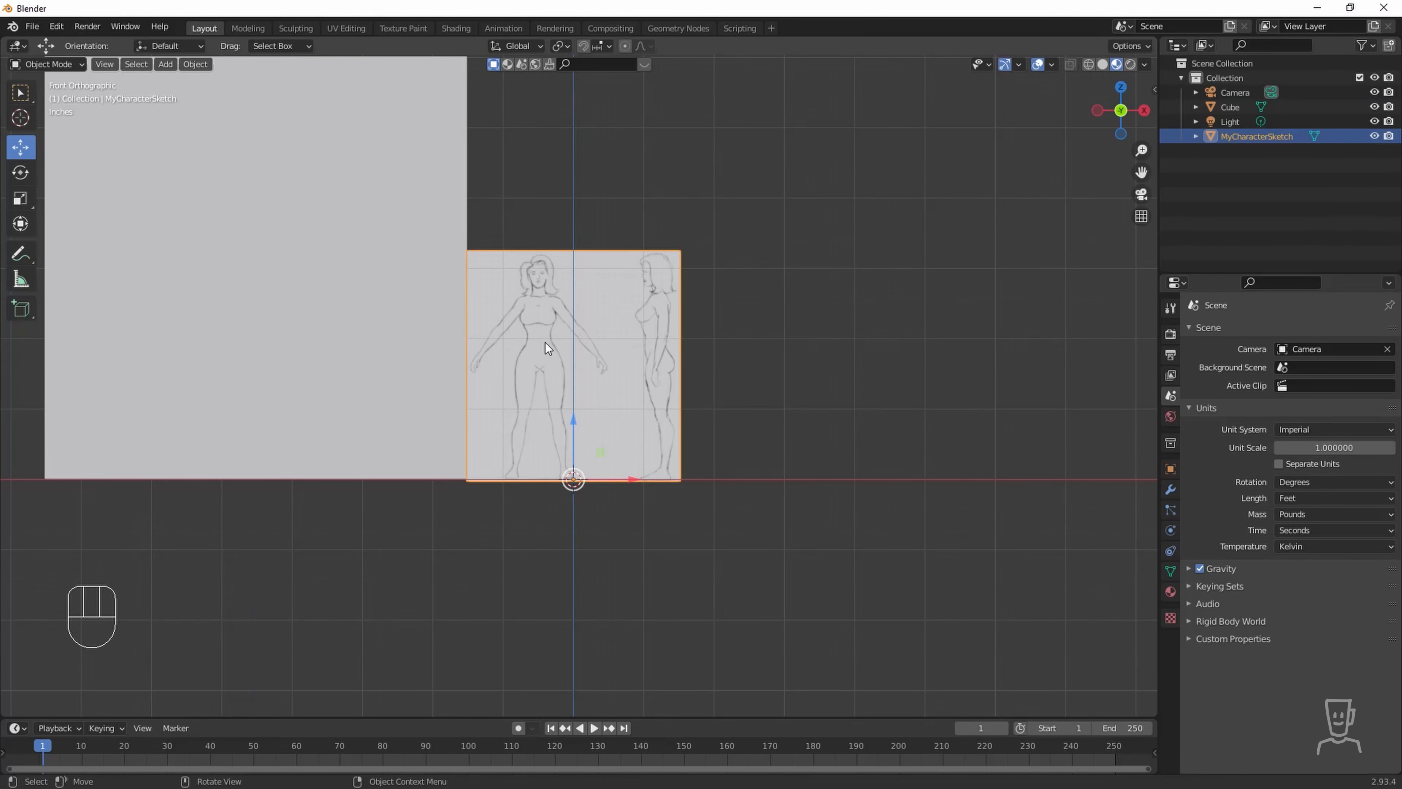
pyautogui.moveTo(682, 323)
pyautogui.keyDown('shift'); pyautogui.mouseDown(button='middle')
pyautogui.moveTo(732, 406)
pyautogui.moveTo(779, 404)
pyautogui.mouseUp(button='middle'); pyautogui.keyUp('shift')
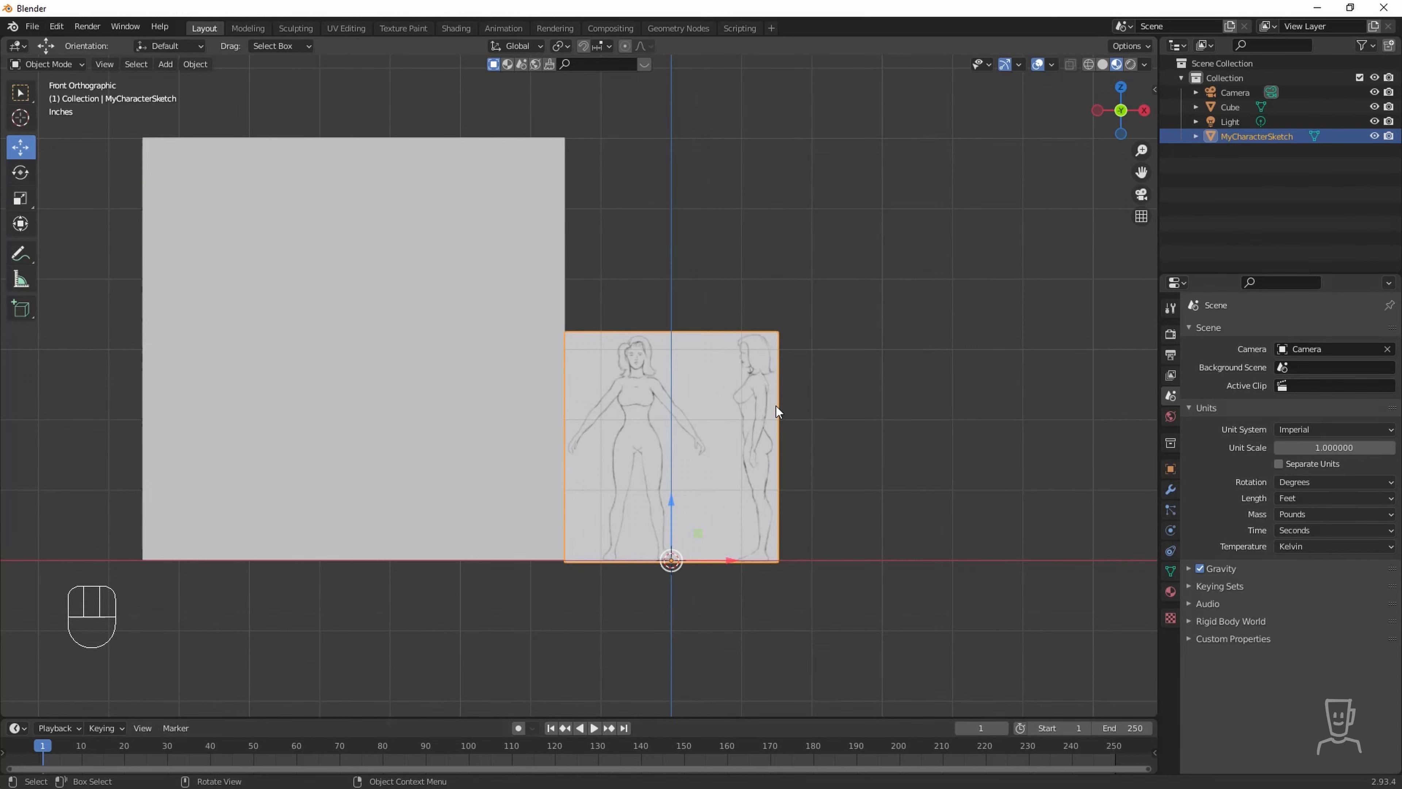
pyautogui.press('s')
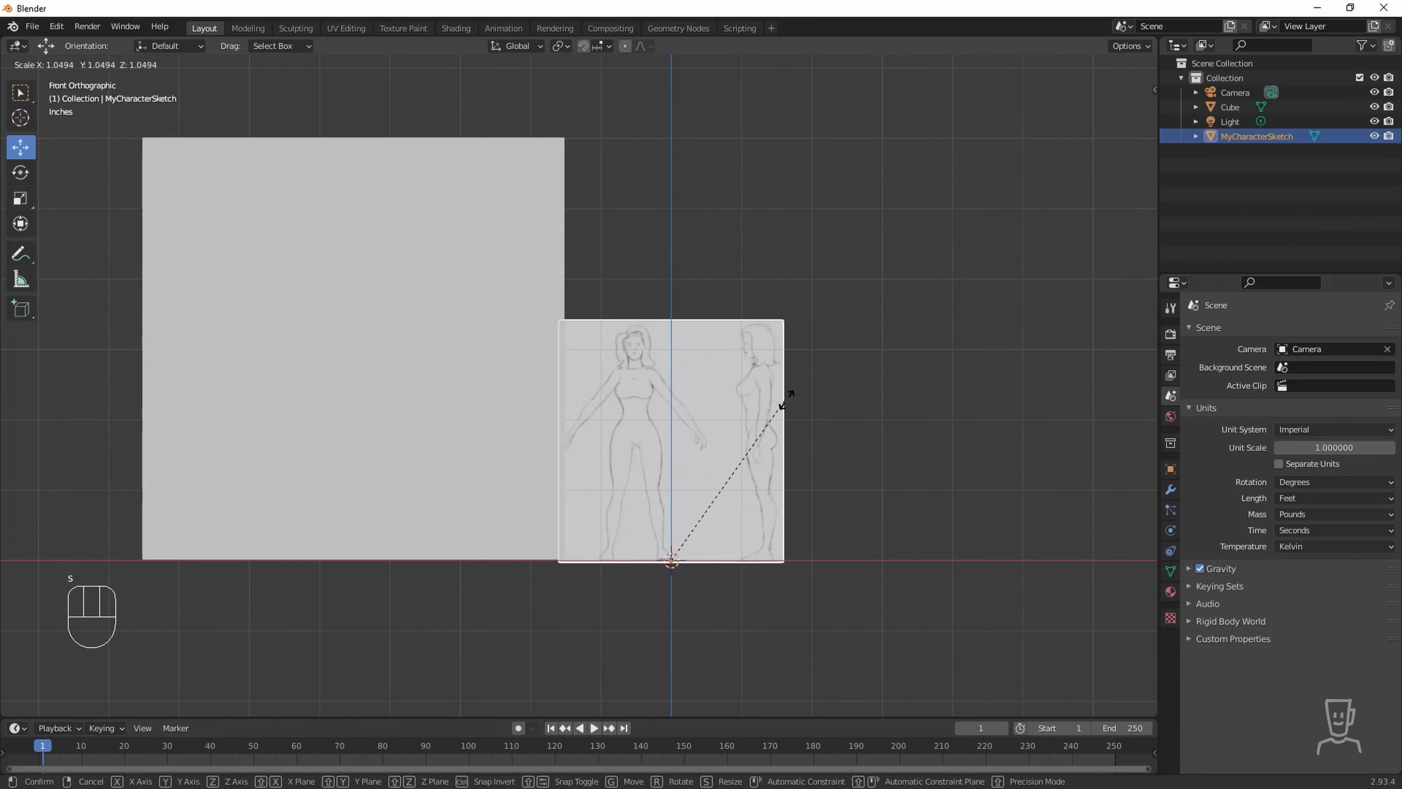
pyautogui.click(919, 315)
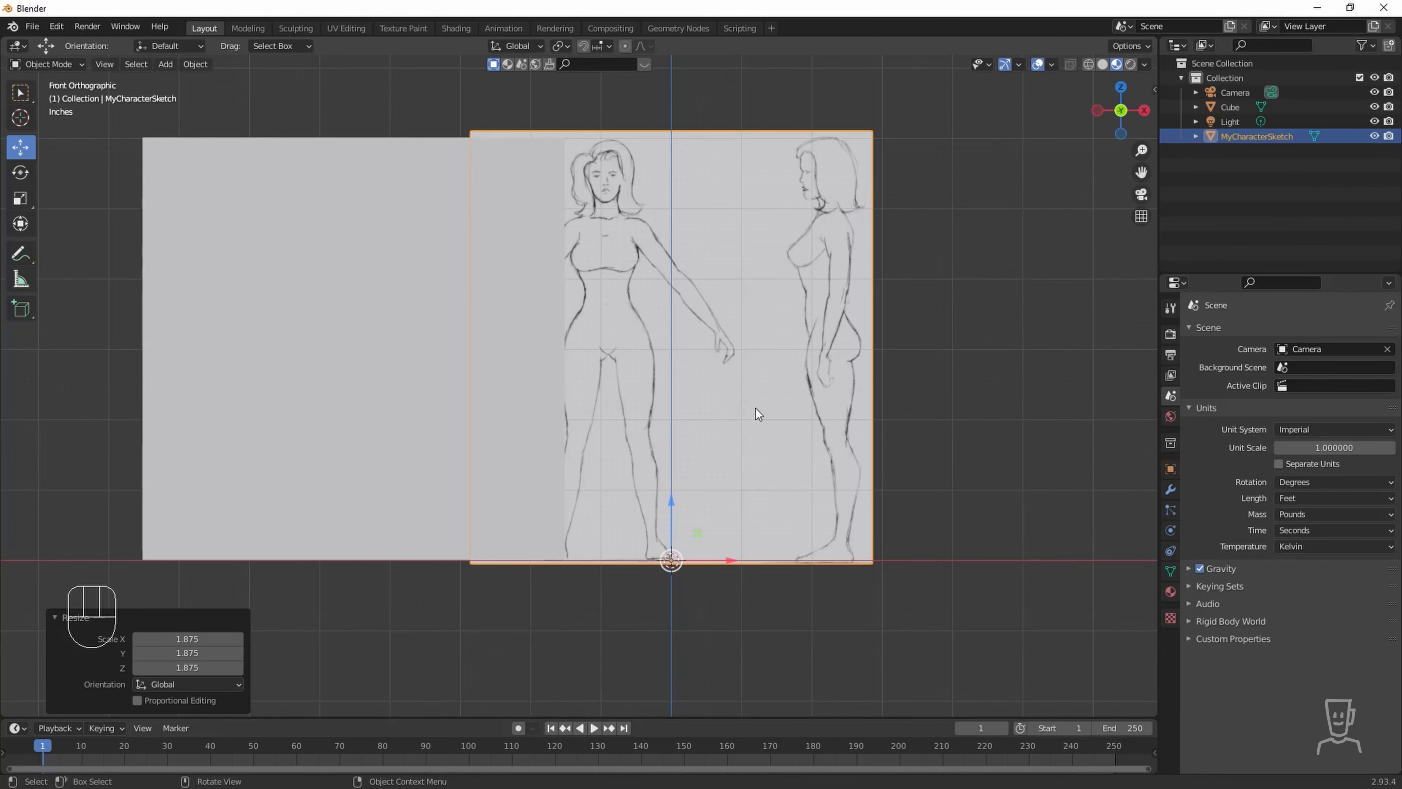
# Delete the reference cube beside the sketch plane.
pyautogui.click(392, 356)
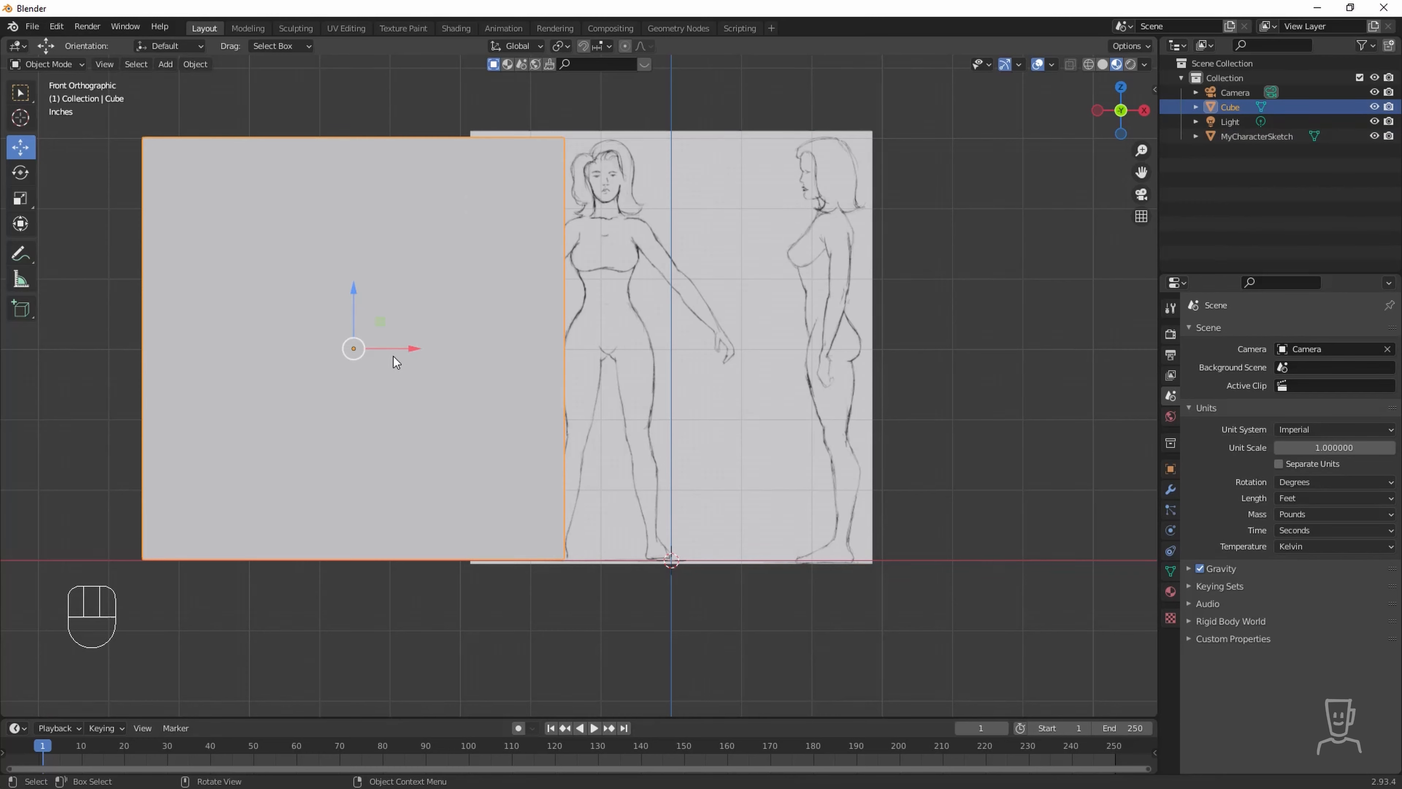
pyautogui.press('Delete')
pyautogui.moveTo(734, 461); pyautogui.dragTo(692, 536, button='middle')
pyautogui.scroll(-1, 782, 484)
pyautogui.keyDown('shift'); pyautogui.moveTo(783, 484); pyautogui.dragTo(691, 485, button='middle'); pyautogui.keyUp('shift')
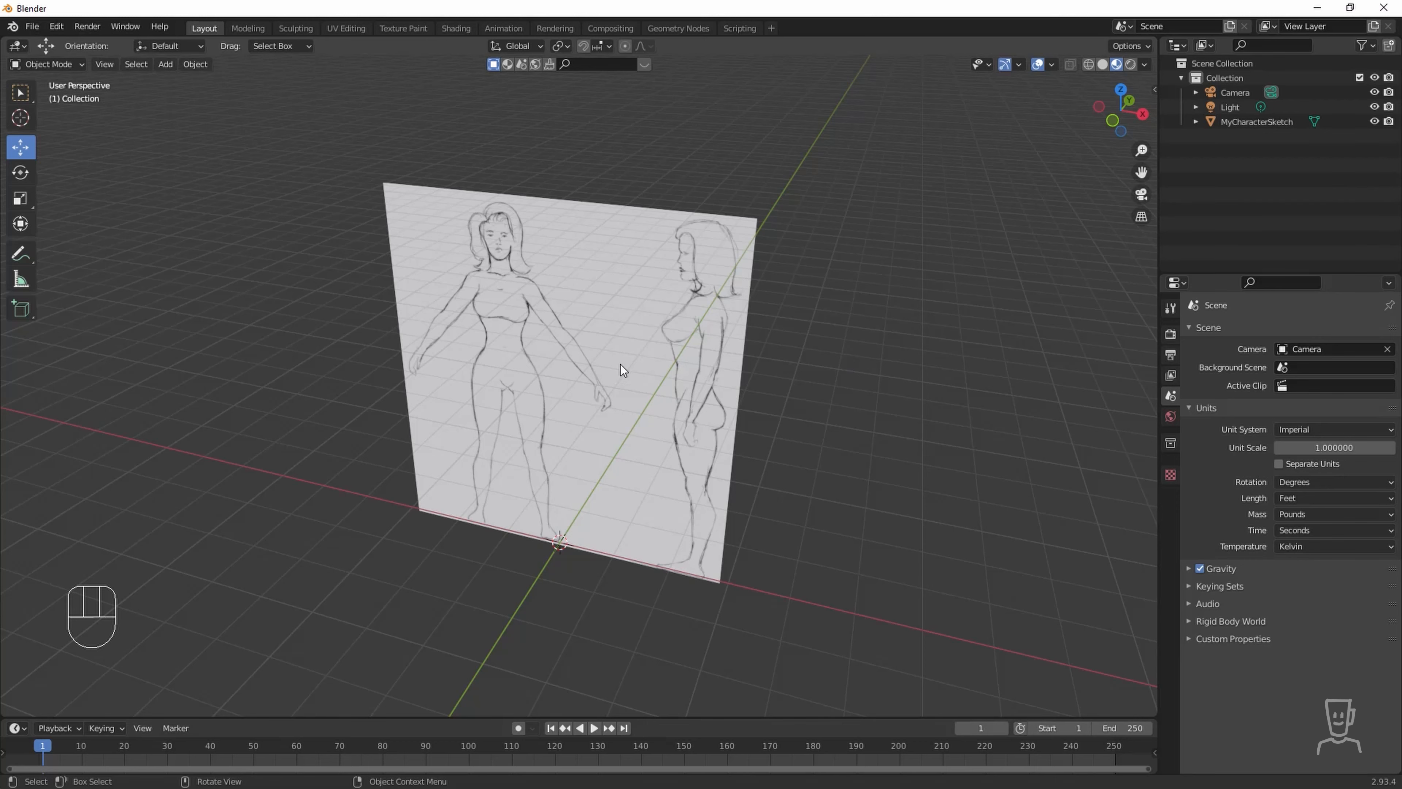
# In Edit Mode, subdivide the sketch plane with 2 cuts.
pyautogui.click(688, 364)
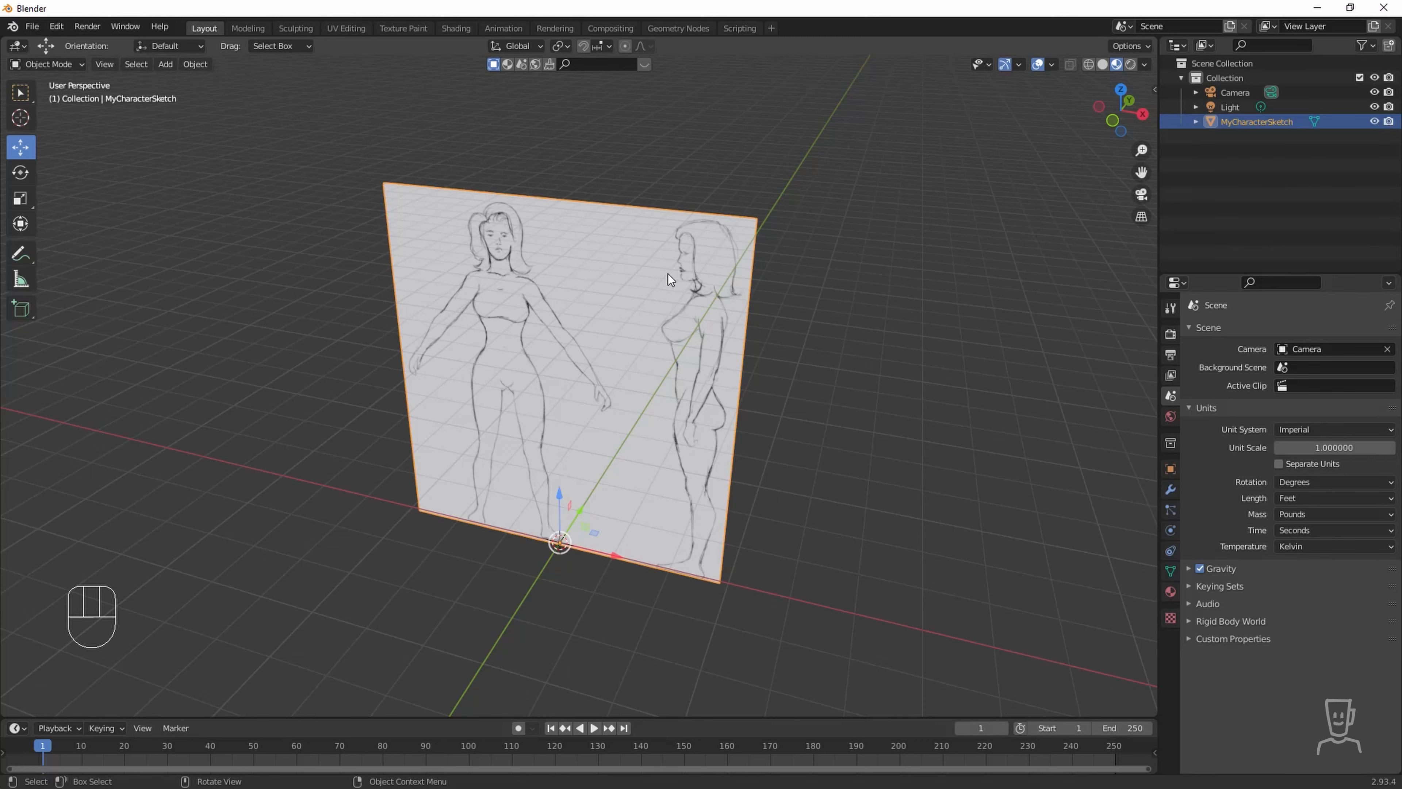
pyautogui.press('Tab')
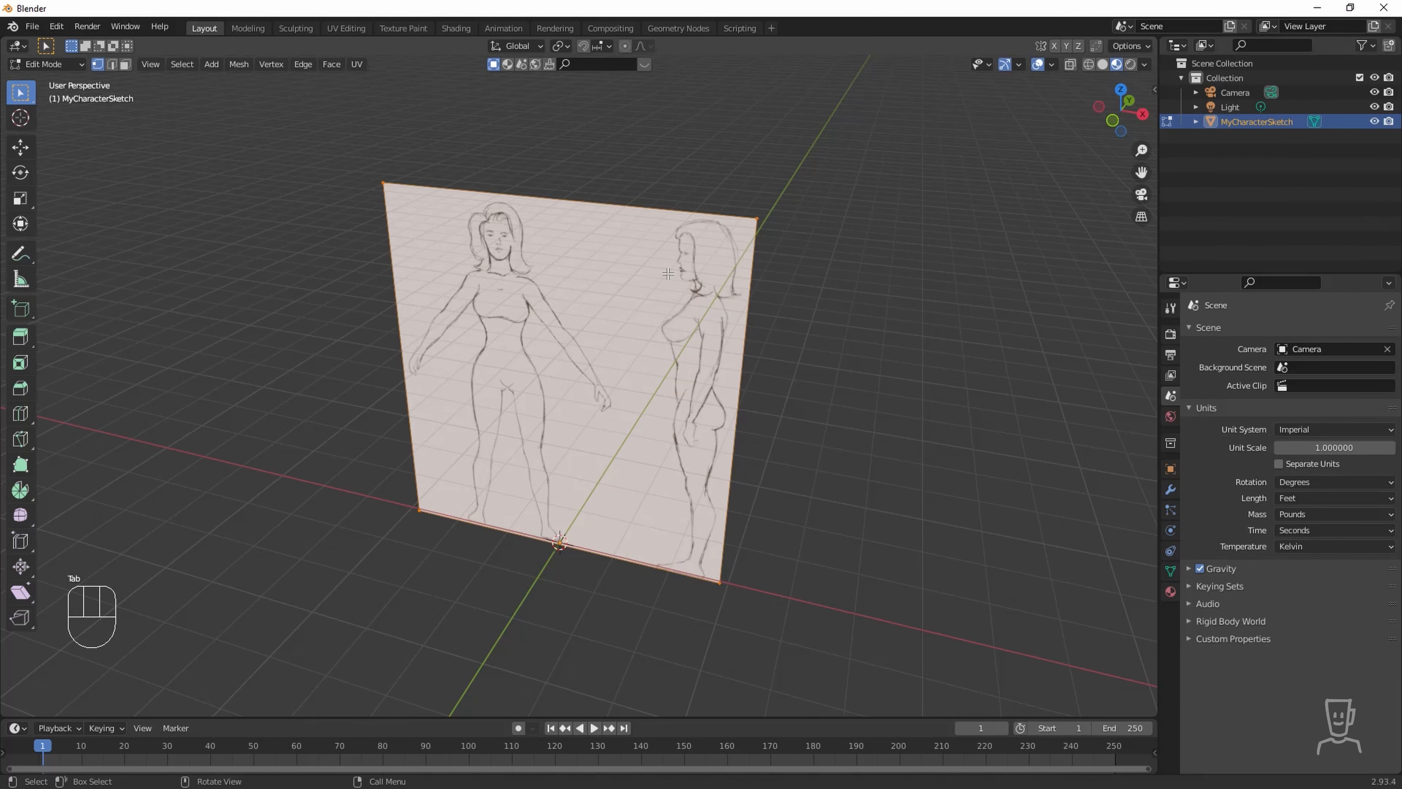
pyautogui.rightClick(667, 273)
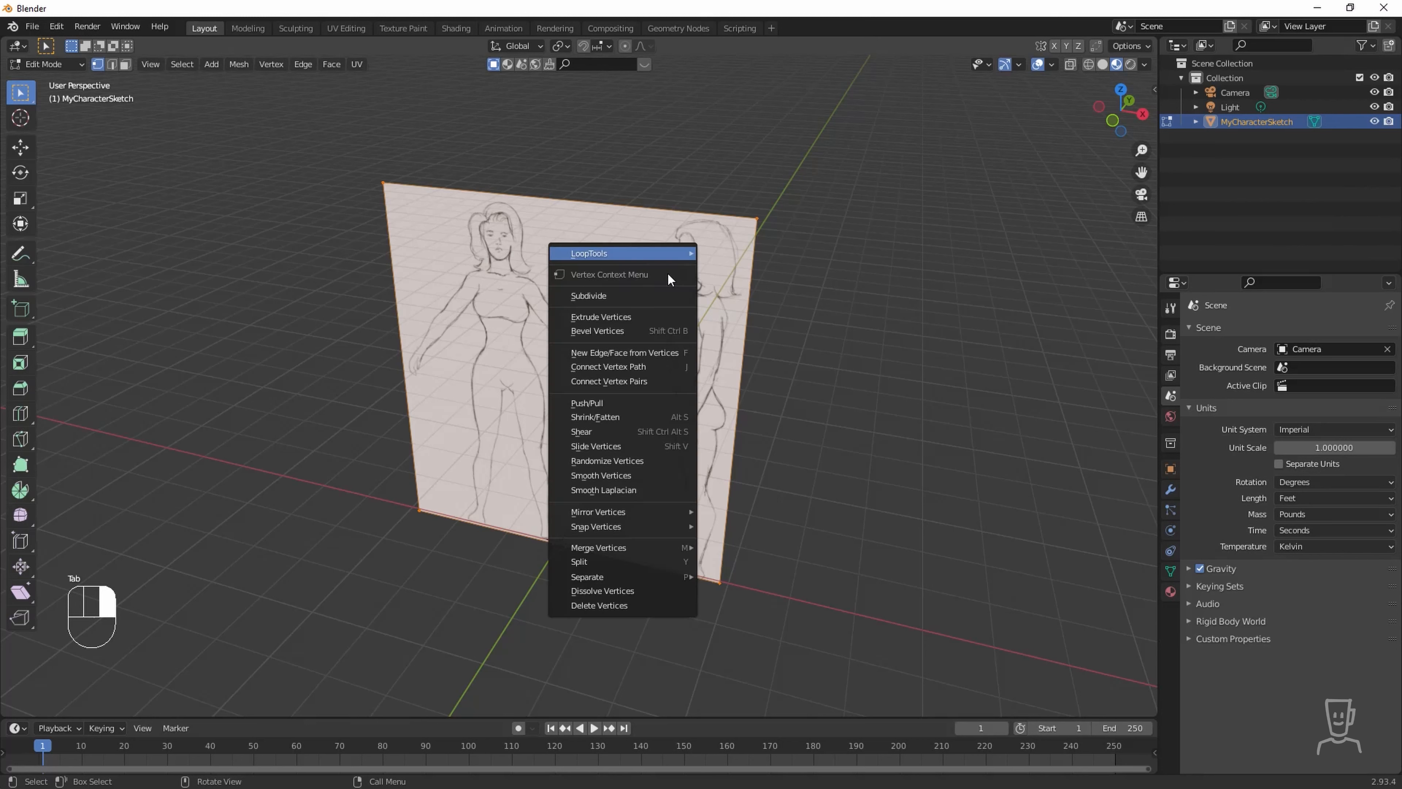
pyautogui.click(626, 302)
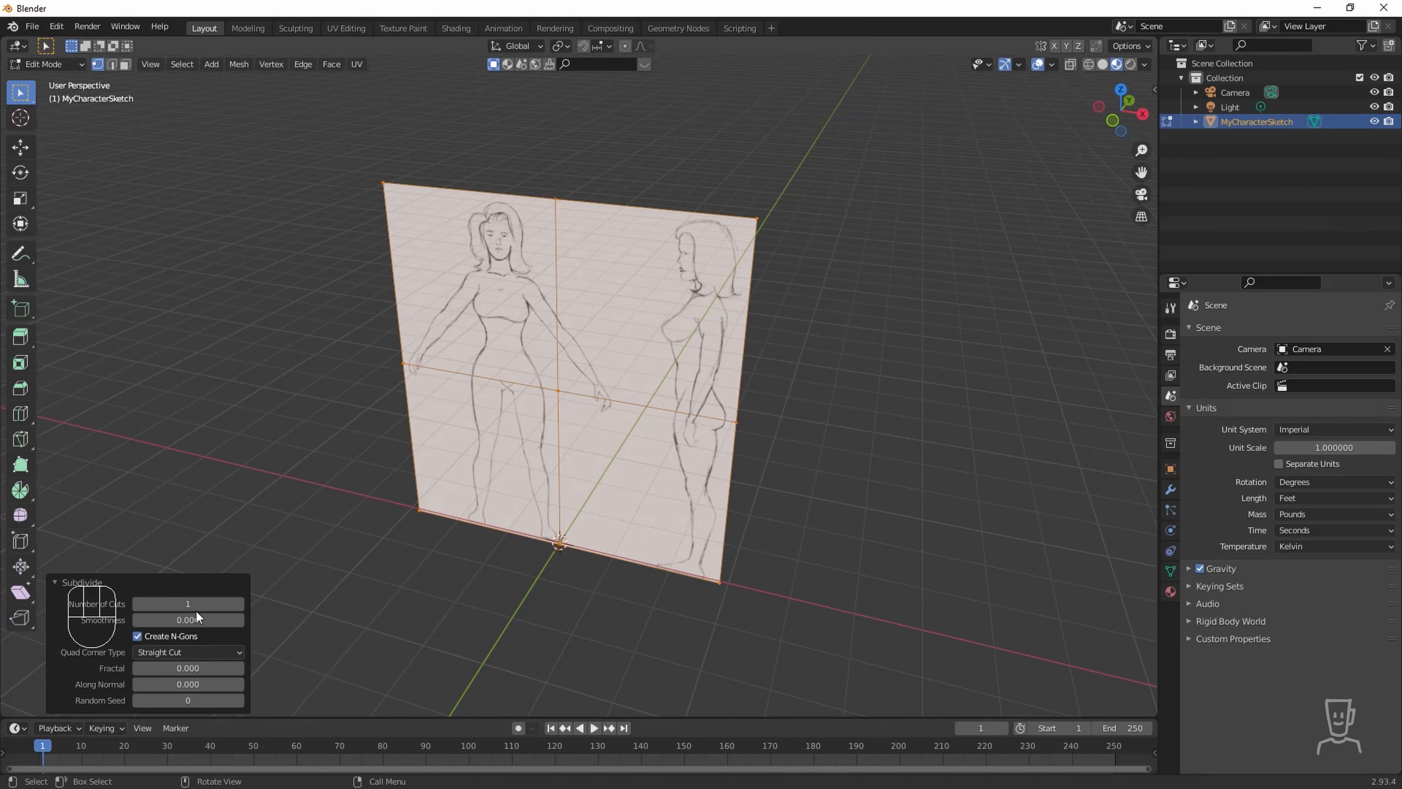
pyautogui.moveTo(200, 603); pyautogui.dragTo(220, 603)
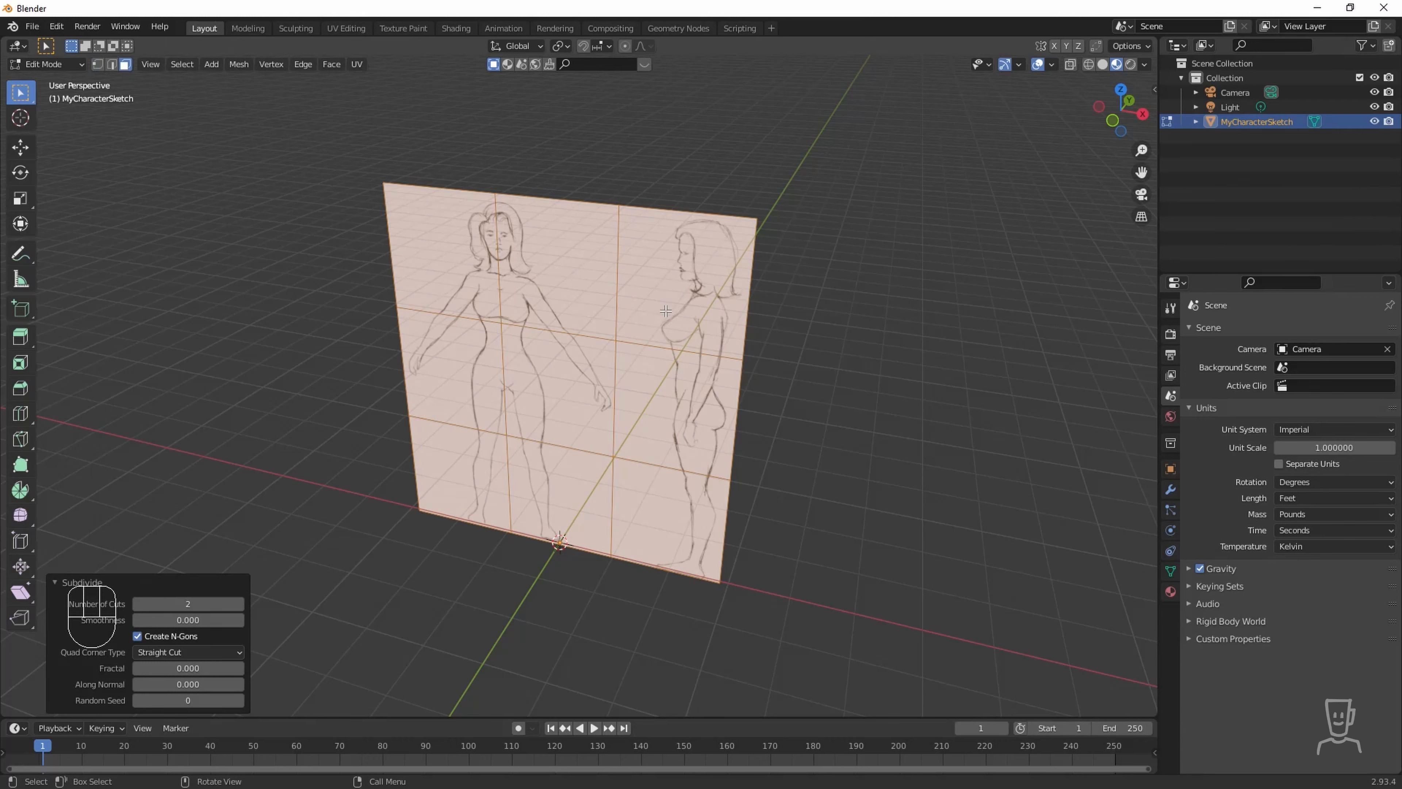
# Separate the three faces covering the side-view figure from the sketch plane into their own object.
pyautogui.click(664, 295)
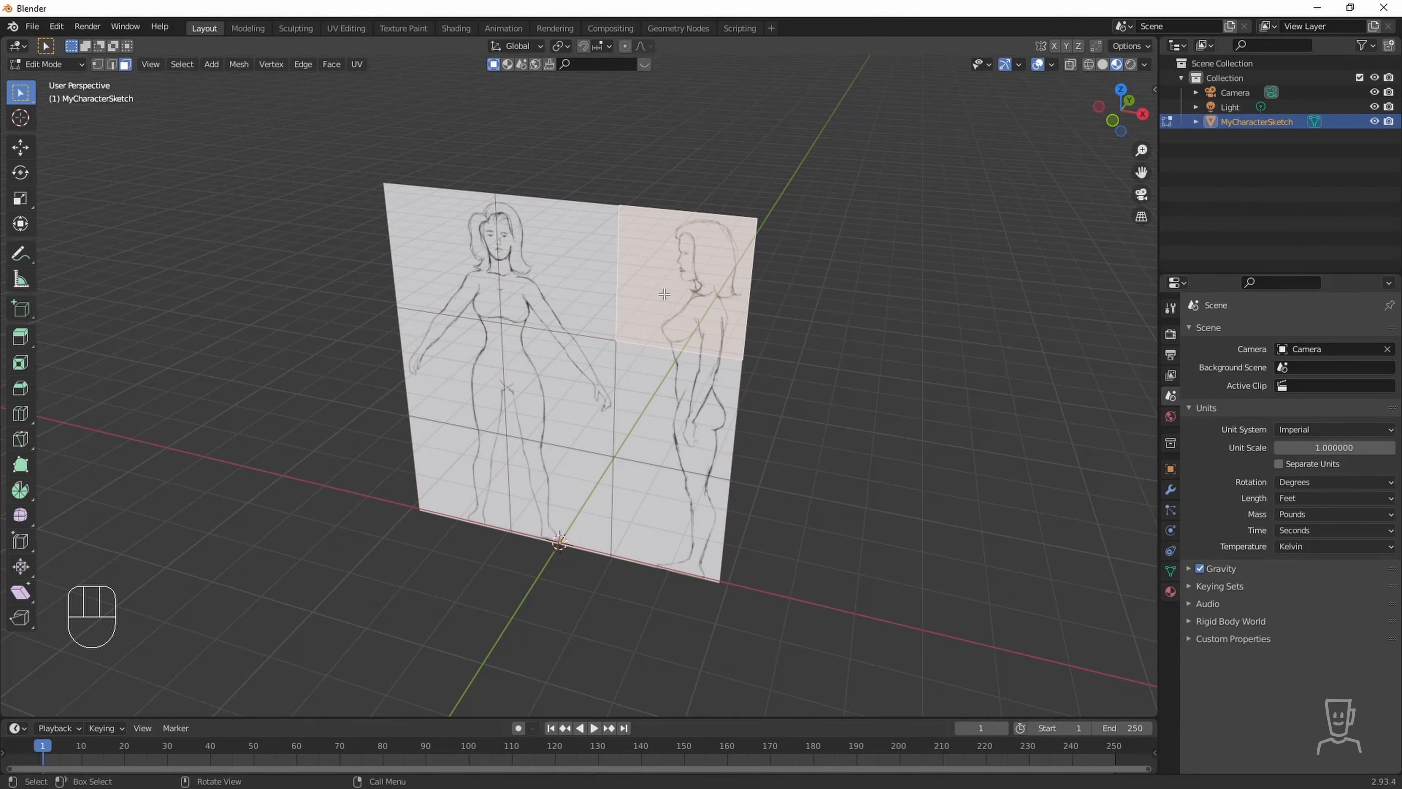
pyautogui.keyDown('shift'); pyautogui.click(661, 384); pyautogui.keyUp('shift')
pyautogui.keyDown('shift'); pyautogui.click(663, 512); pyautogui.keyUp('shift')
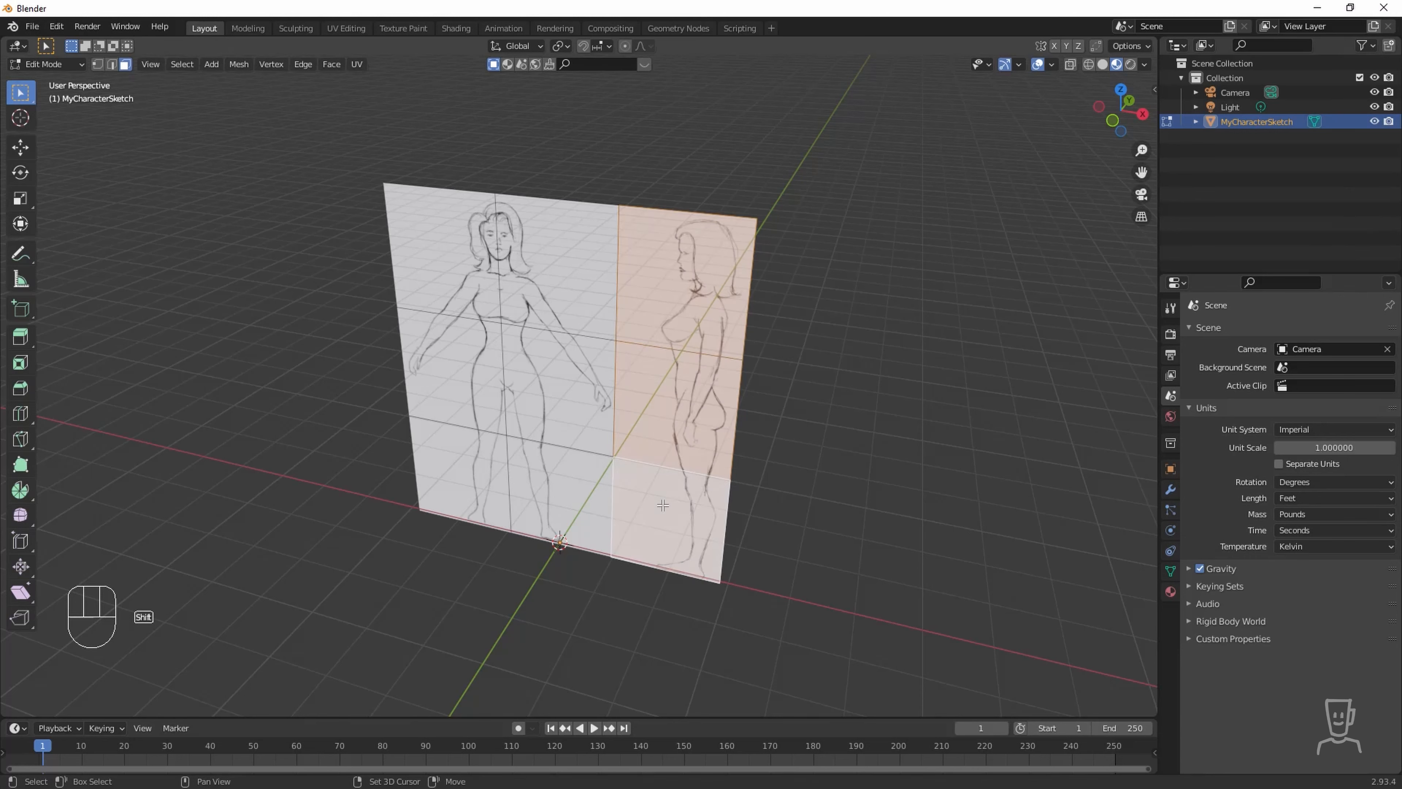
pyautogui.rightClick(674, 388)
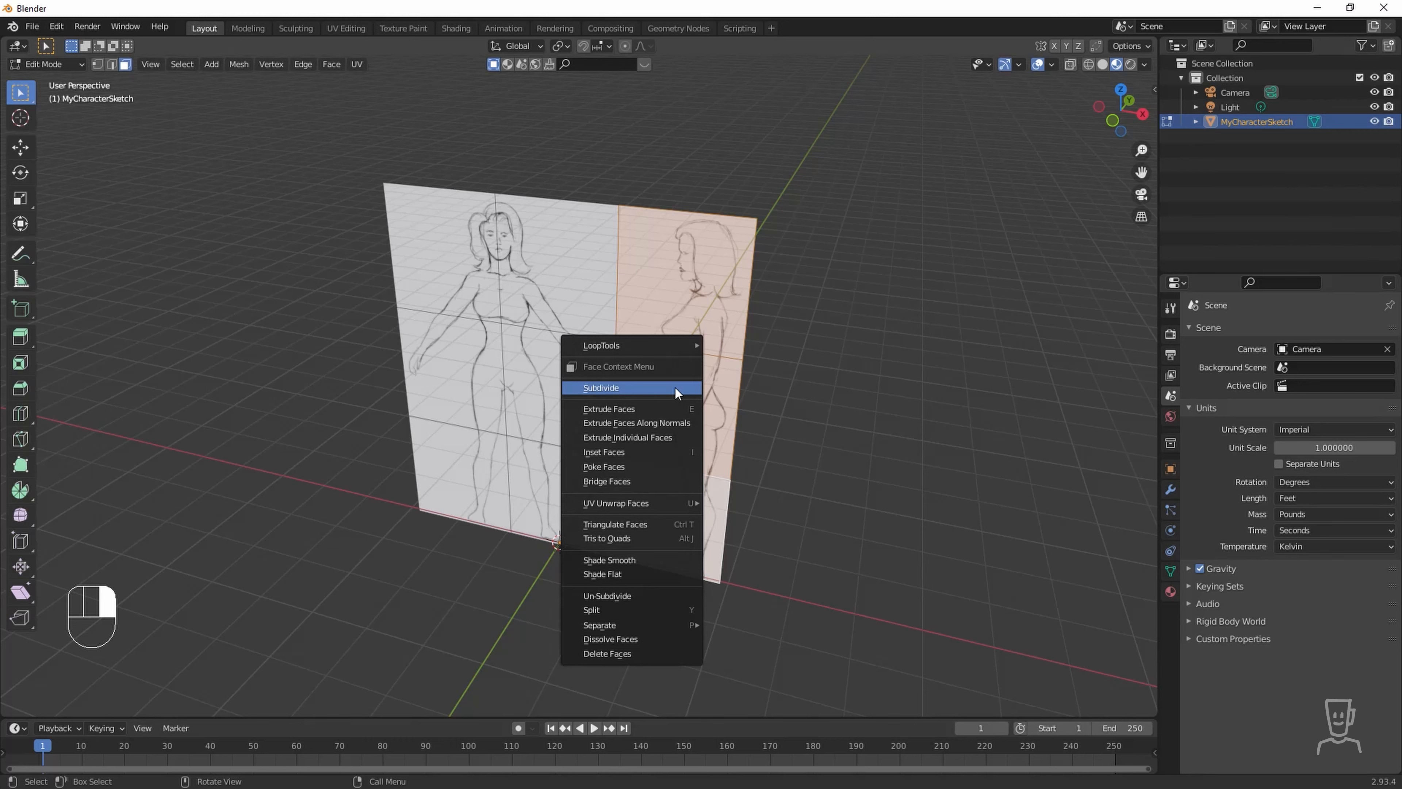
pyautogui.moveTo(669, 629)
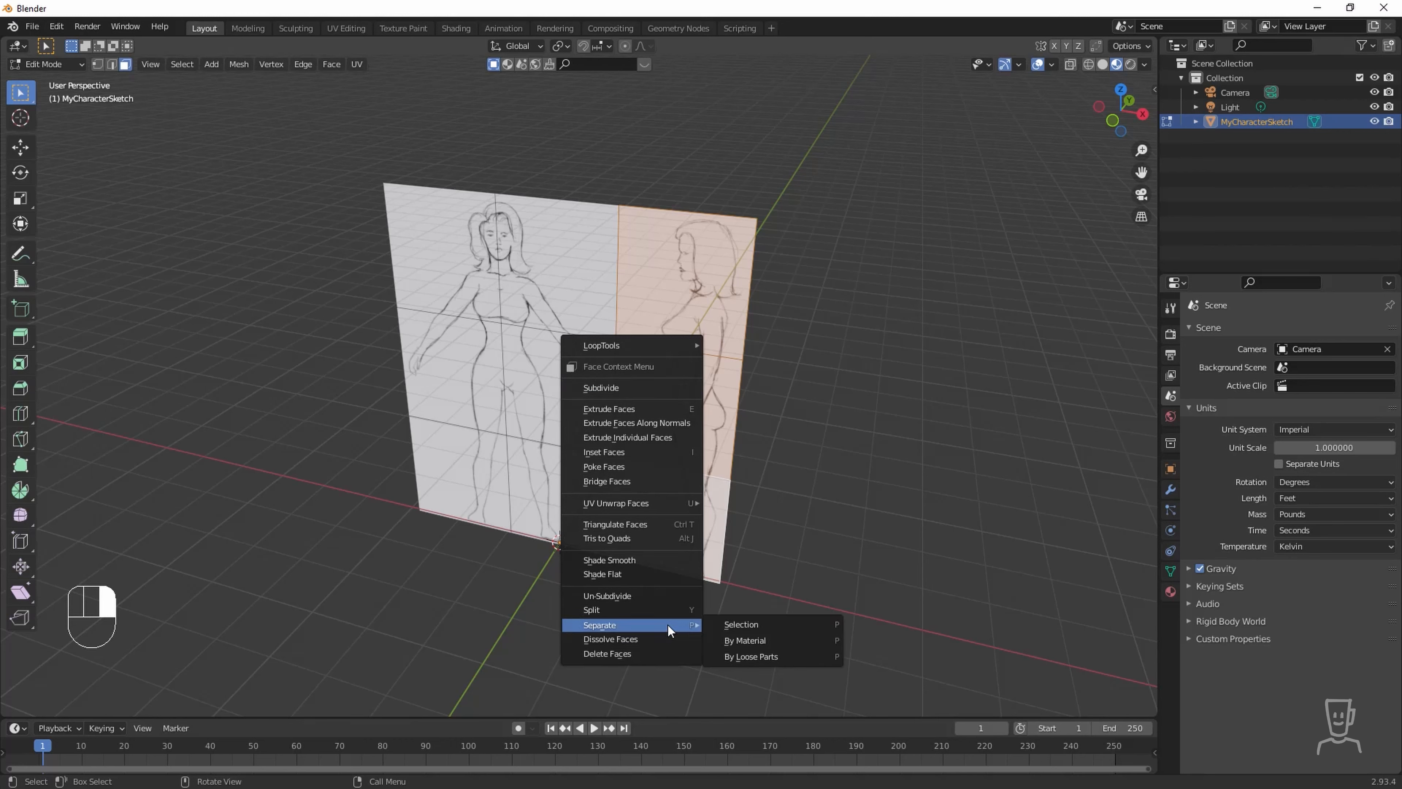
pyautogui.click(741, 624)
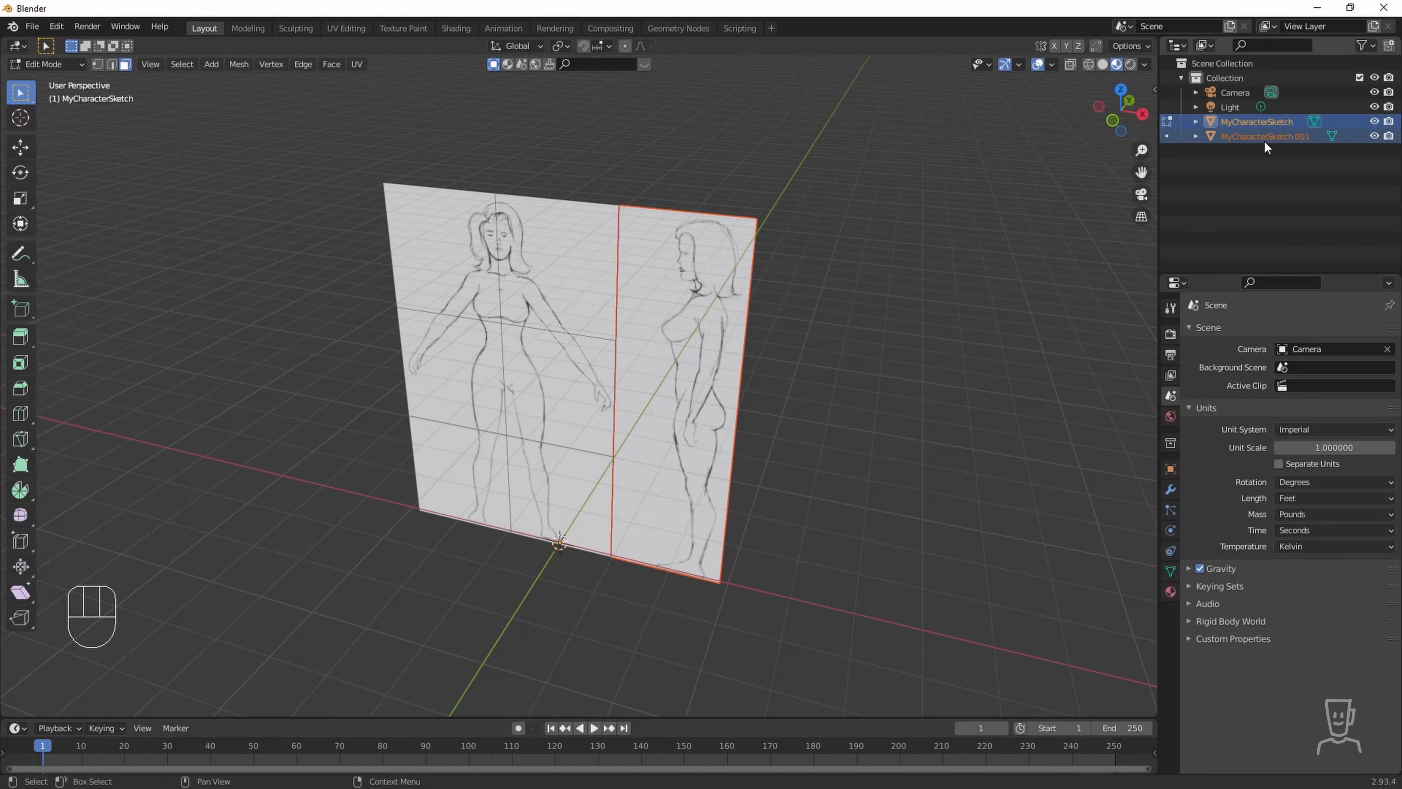
# In Object Mode, rotate the separated side-view plane 90° around the Z axis.
pyautogui.click(22, 147)
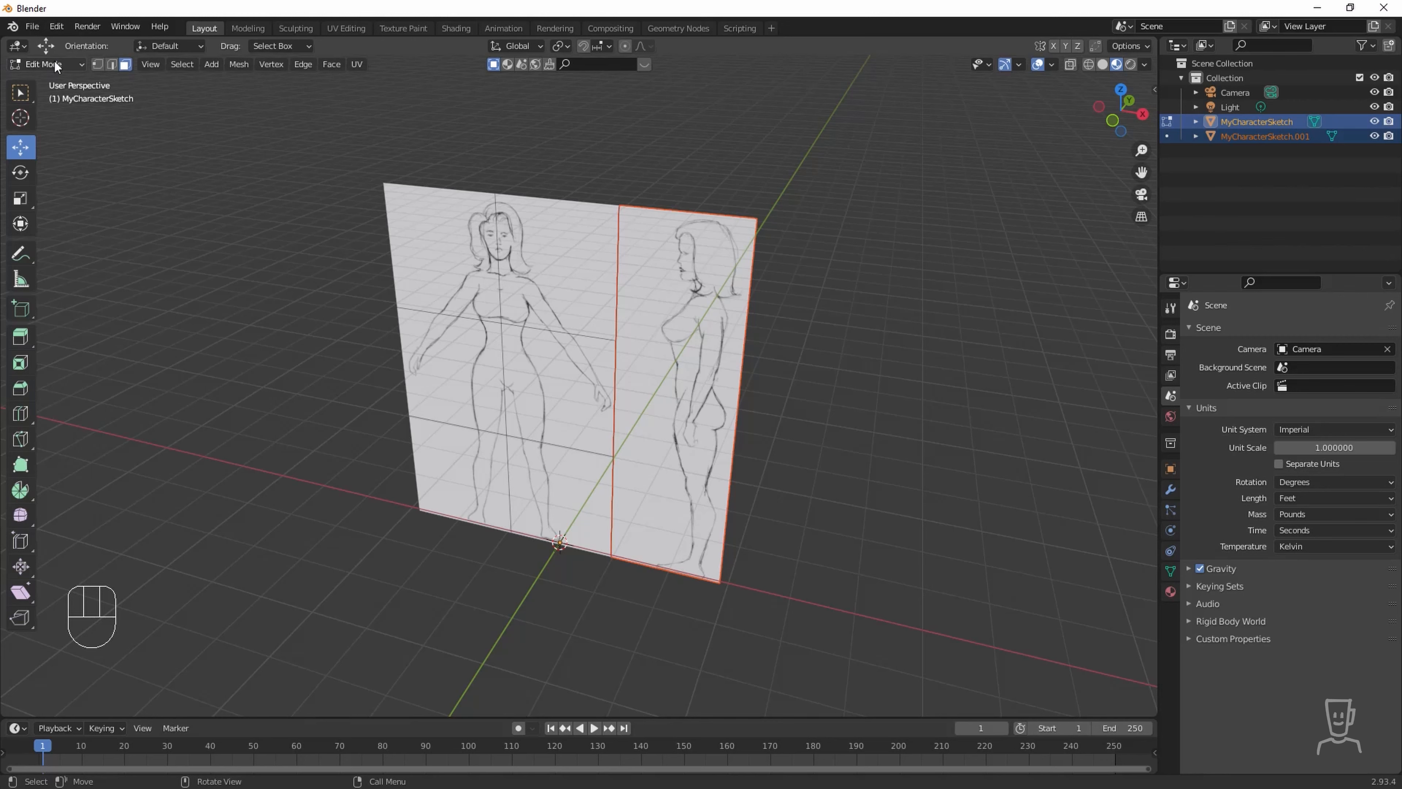
pyautogui.press('Tab')
pyautogui.click(681, 352)
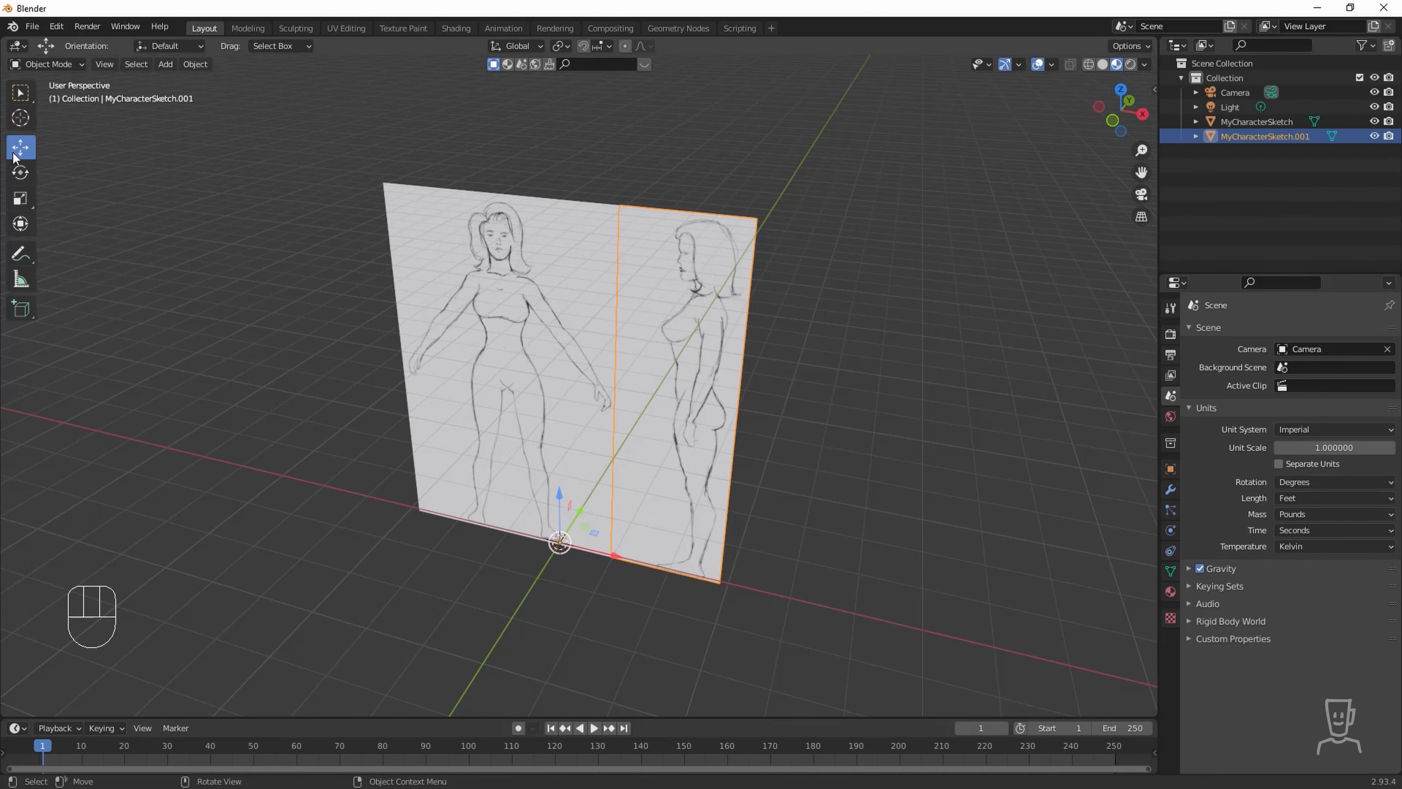
pyautogui.click(20, 172)
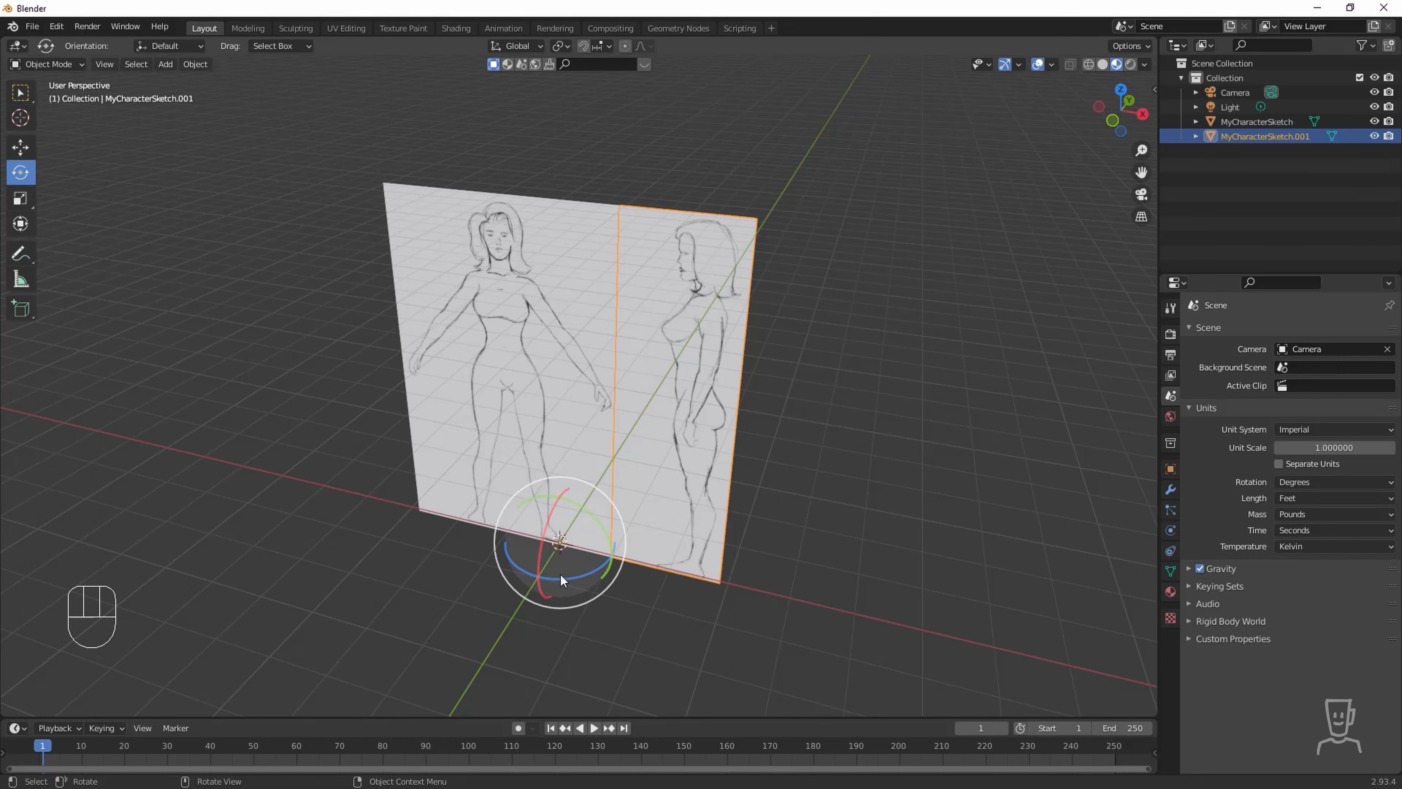
pyautogui.moveTo(560, 576); pyautogui.dragTo(568, 542)
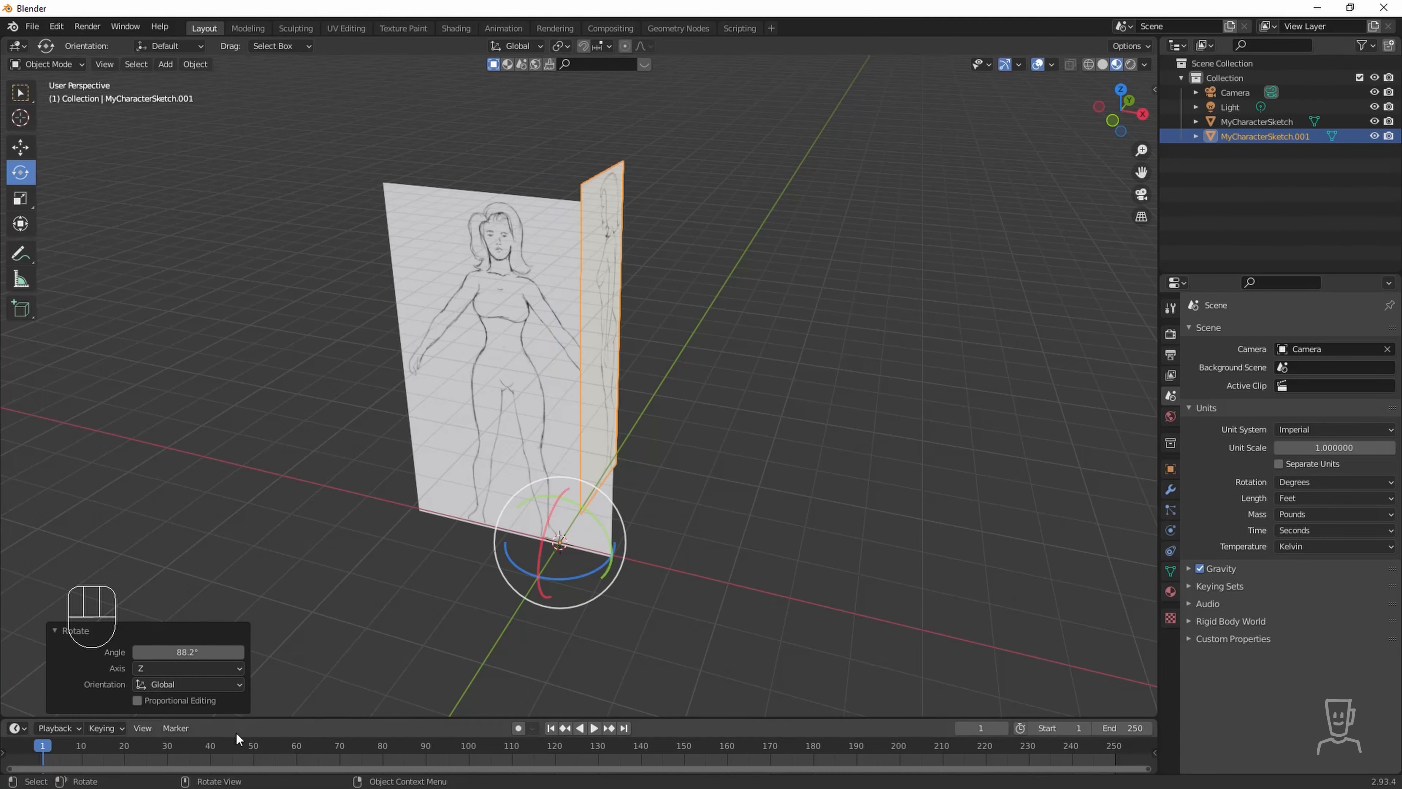
pyautogui.click(189, 652)
pyautogui.write('90')
pyautogui.press('Return')
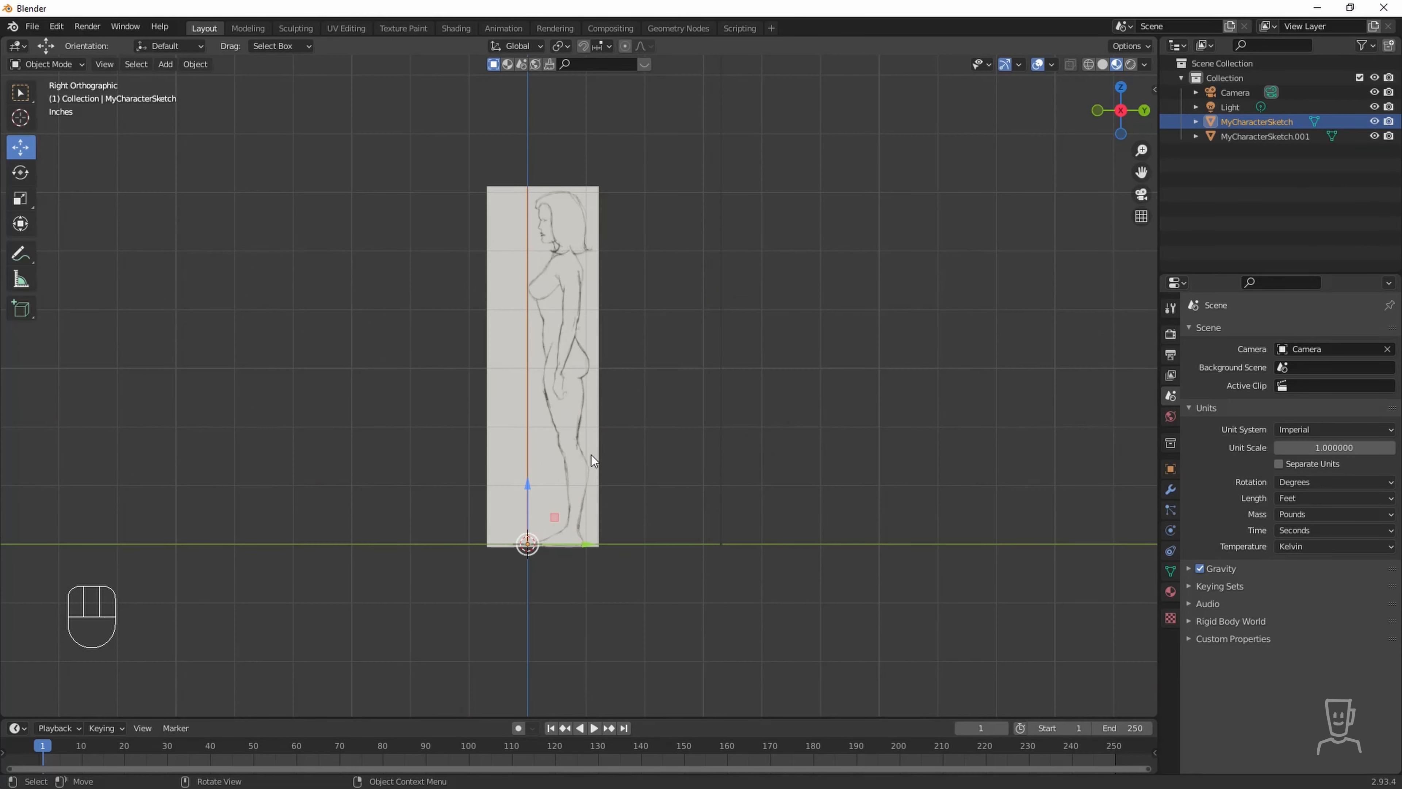
# In the front view, move the front sketch plane about 0.9' along X to centre the figure on the vertical axis.
pyautogui.moveTo(592, 458); pyautogui.dragTo(752, 496, button='middle')
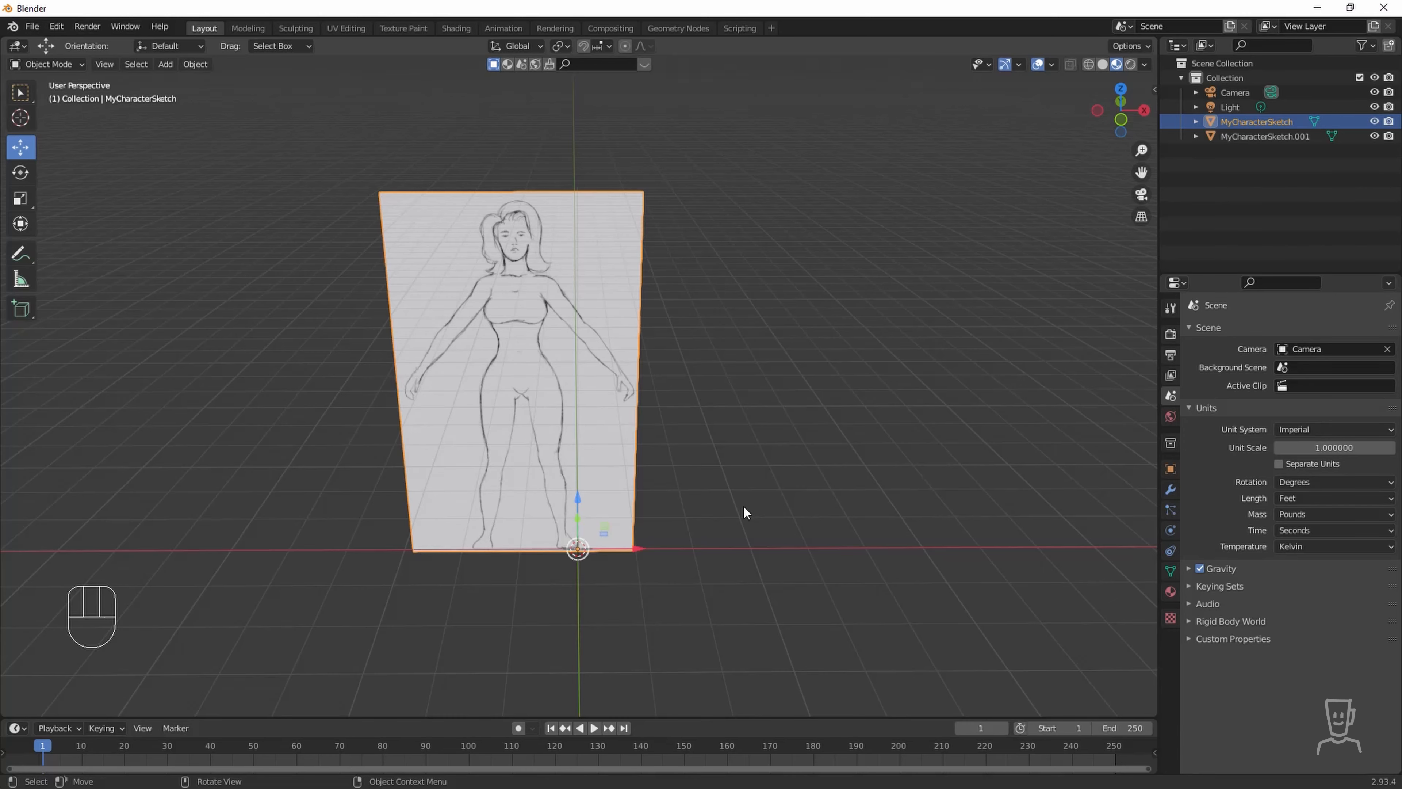
pyautogui.press('KP_1')
pyautogui.moveTo(643, 545); pyautogui.dragTo(699, 543)
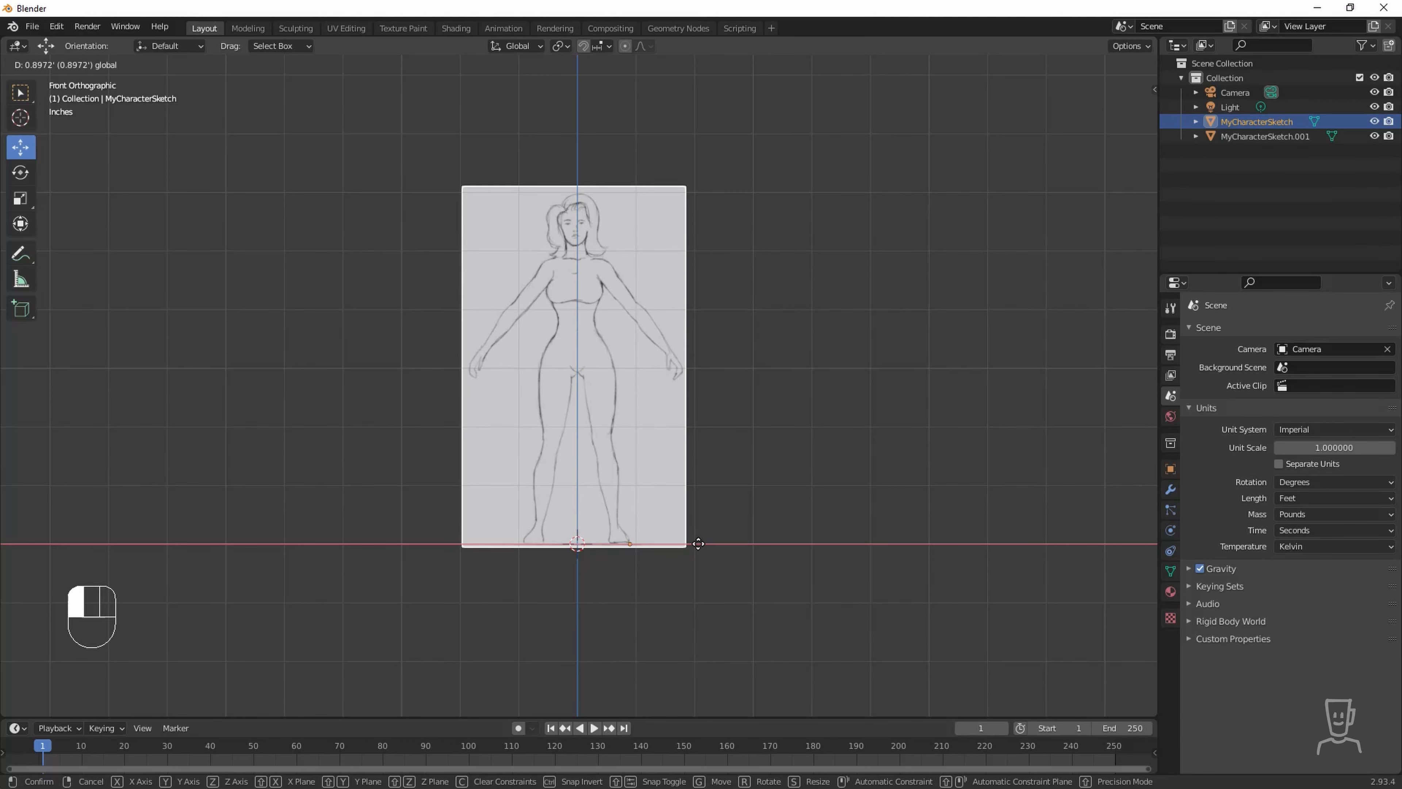
pyautogui.moveTo(698, 544); pyautogui.dragTo(698, 543)
# Move the side-view plane in the negative Y direction to centre its figure on the front sketch plane.
pyautogui.moveTo(728, 524); pyautogui.dragTo(567, 549, button='middle')
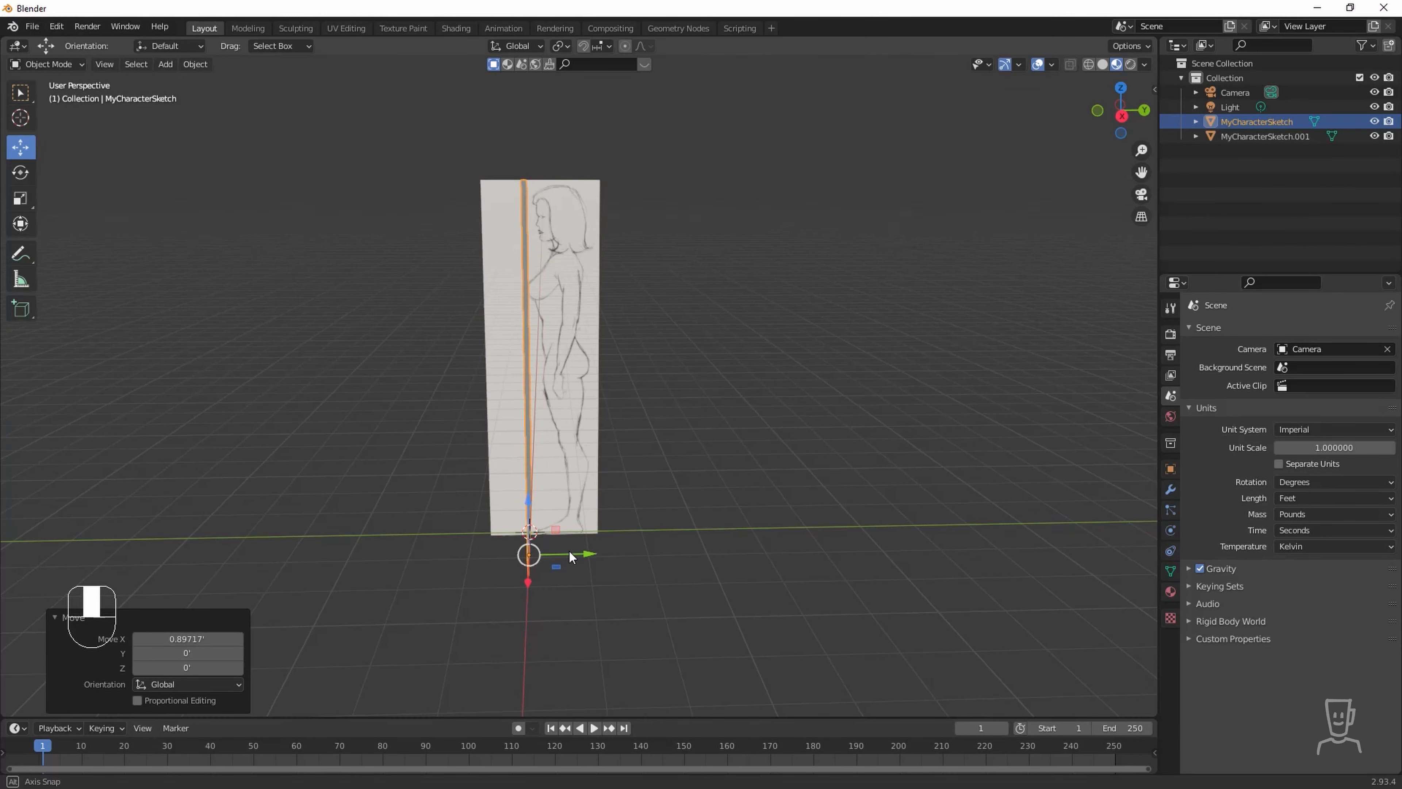
pyautogui.click(576, 423)
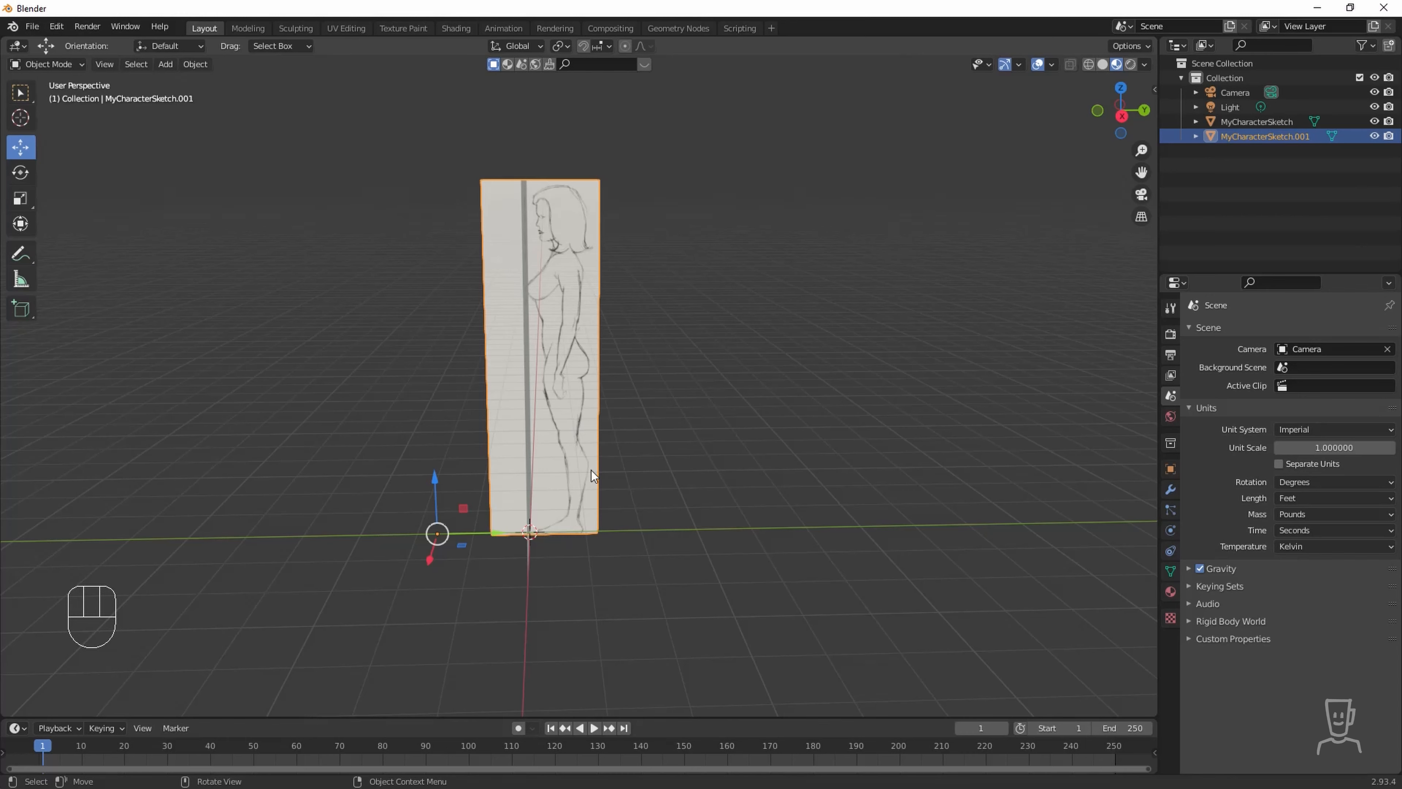
pyautogui.moveTo(494, 533); pyautogui.dragTo(460, 542)
pyautogui.moveTo(543, 570); pyautogui.dragTo(668, 577, button='middle')
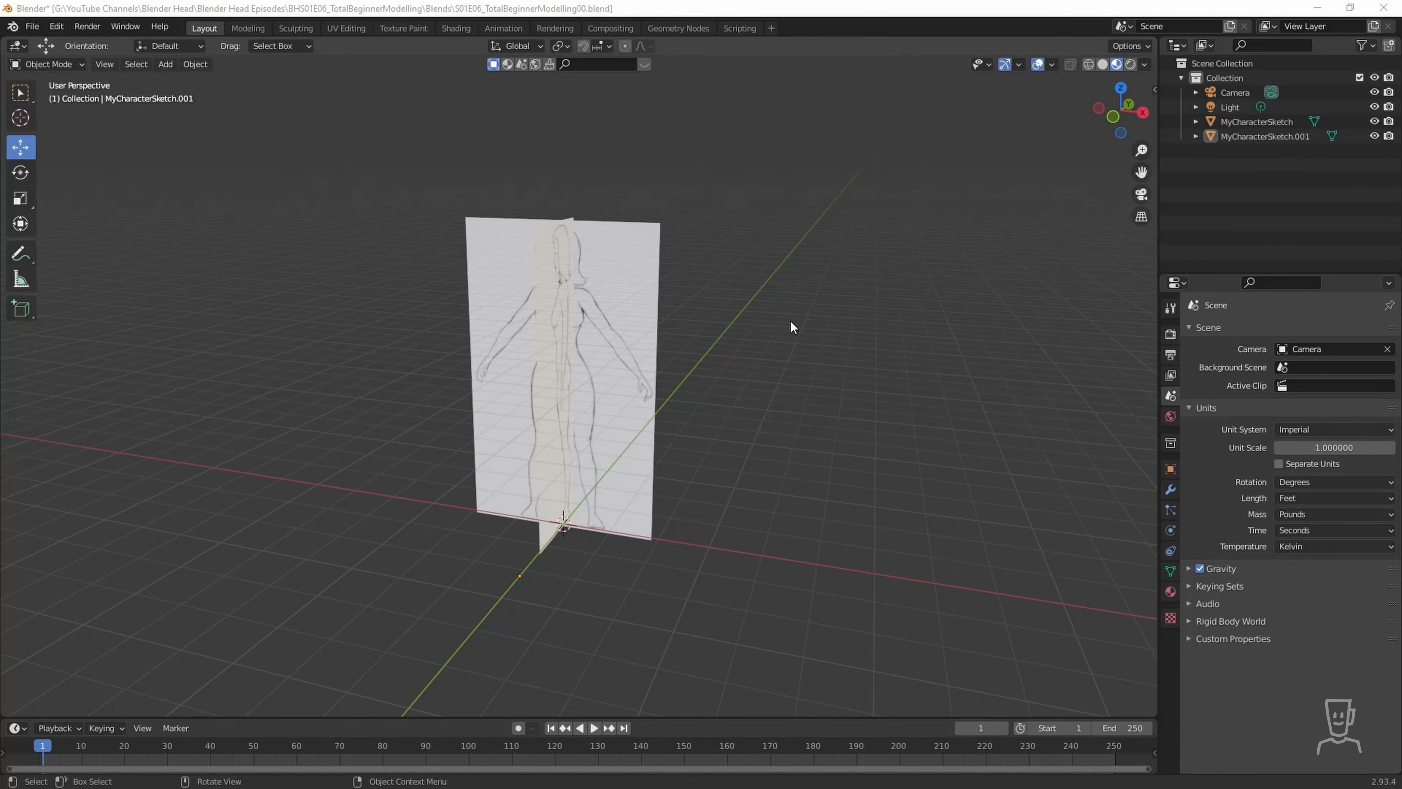
# Rename the front sketch plane to View Front and the side sketch plane to View Side.
pyautogui.click(626, 296)
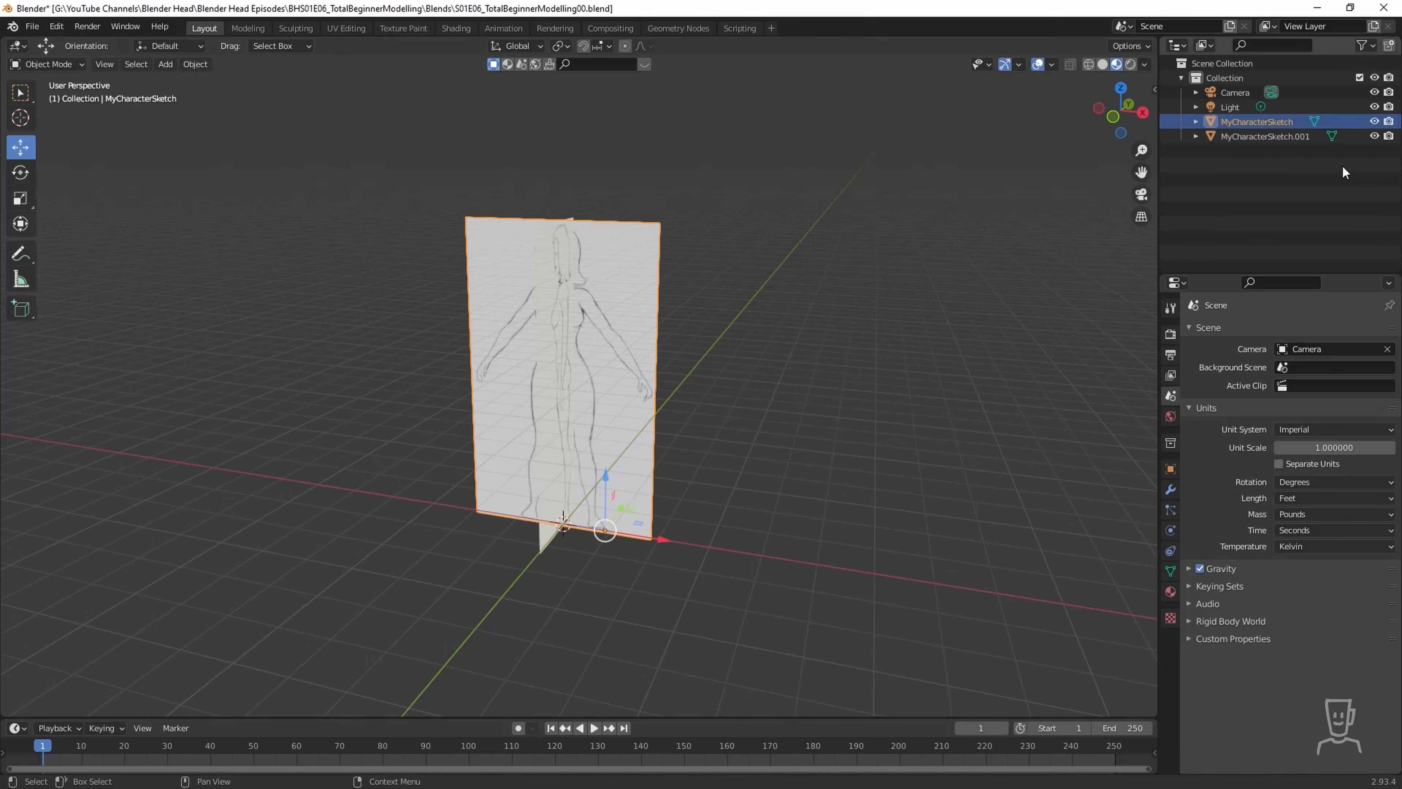
pyautogui.doubleClick(1264, 122)
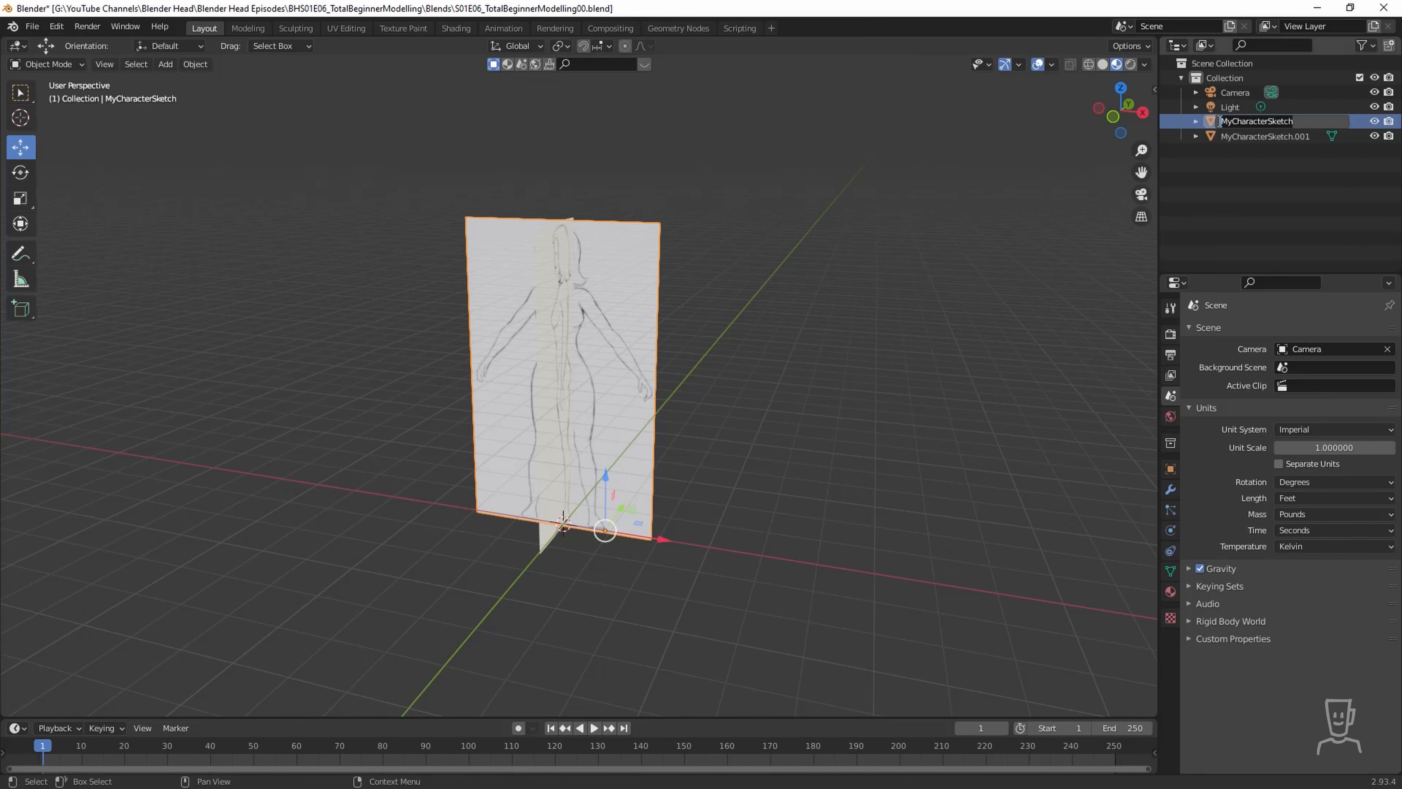
pyautogui.write('View Front')
pyautogui.press('Return')
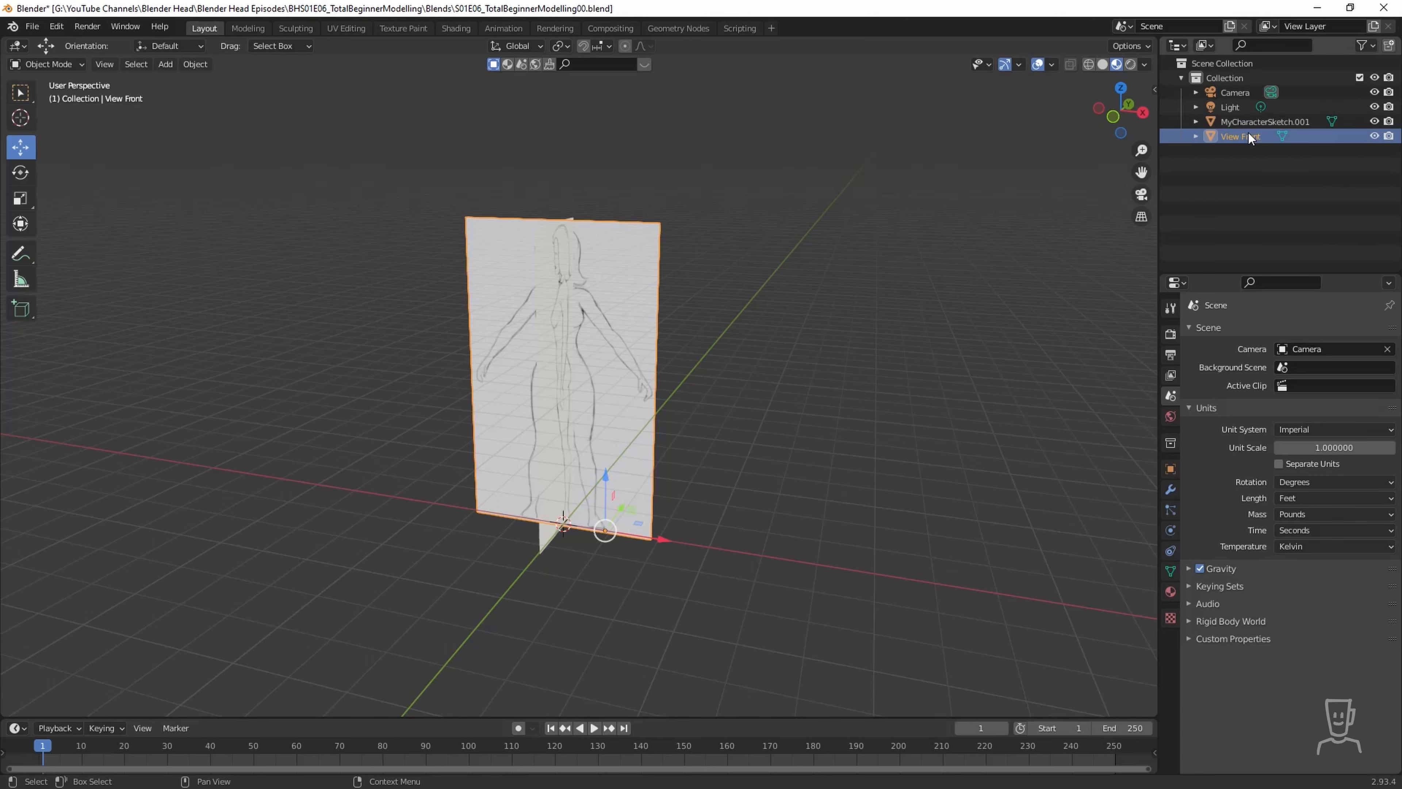
pyautogui.doubleClick(1249, 121)
pyautogui.write('View Side')
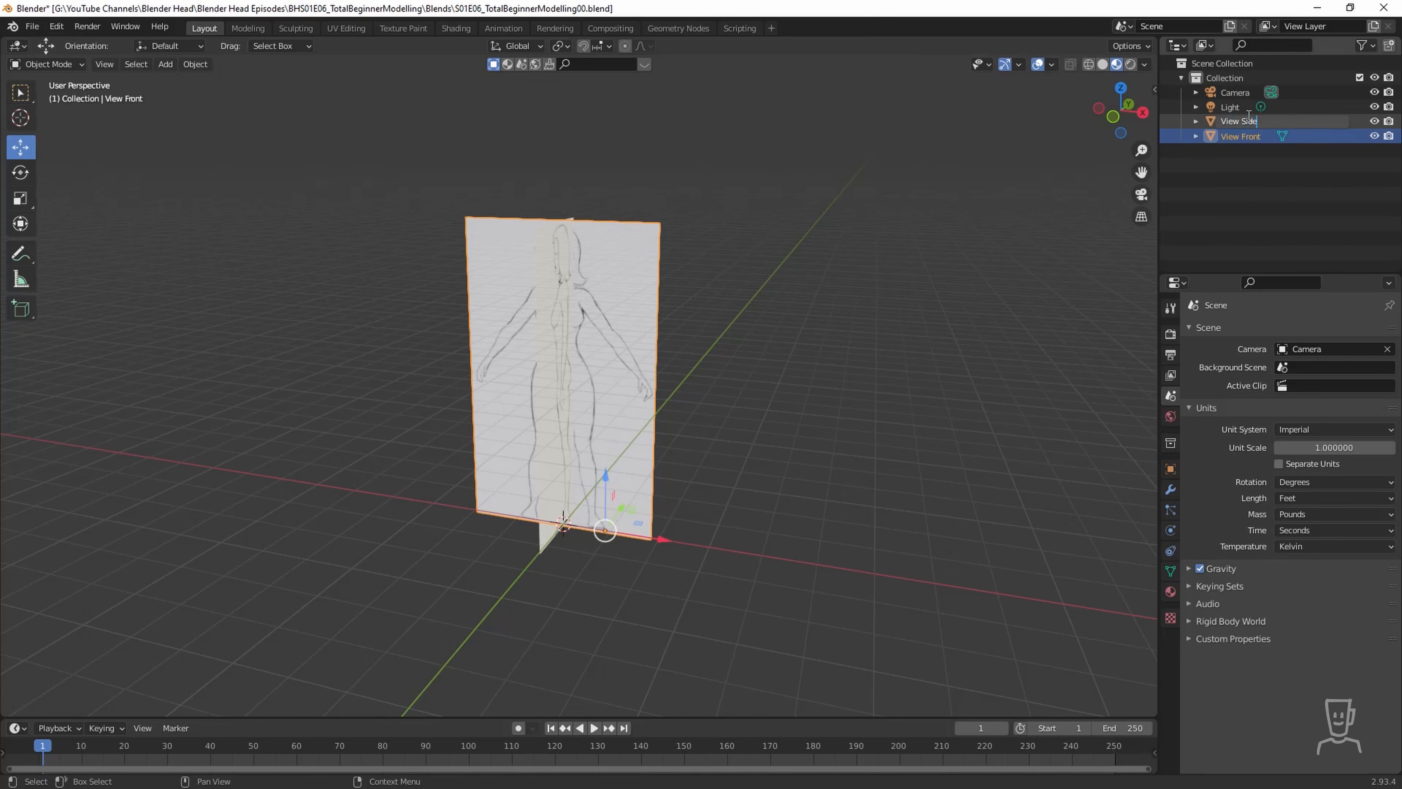
pyautogui.press('Return')
# Show the selectability toggles in the Outliner and make View Front and View Side unselectable.
pyautogui.moveTo(747, 406); pyautogui.dragTo(714, 413, button='middle')
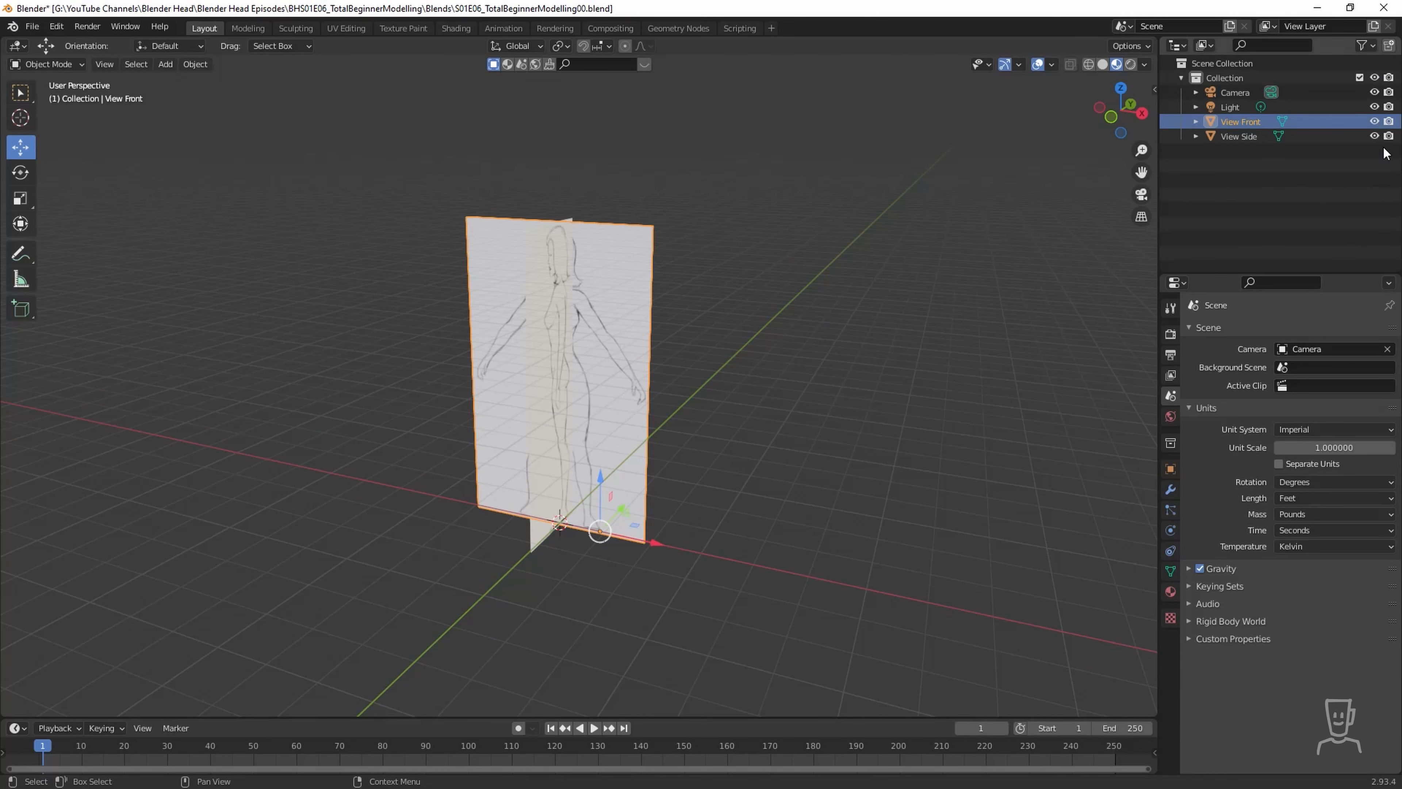
pyautogui.click(1372, 45)
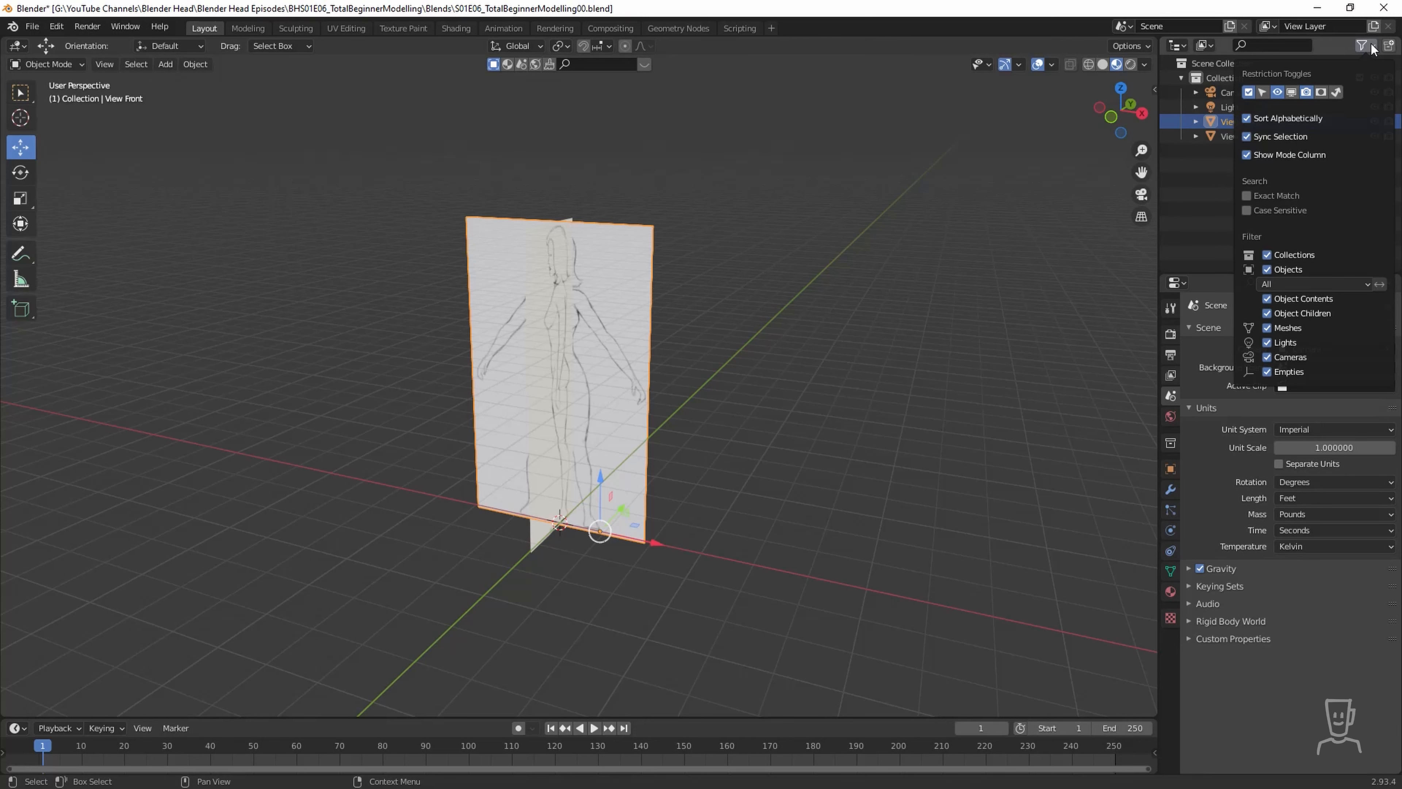
pyautogui.click(1262, 92)
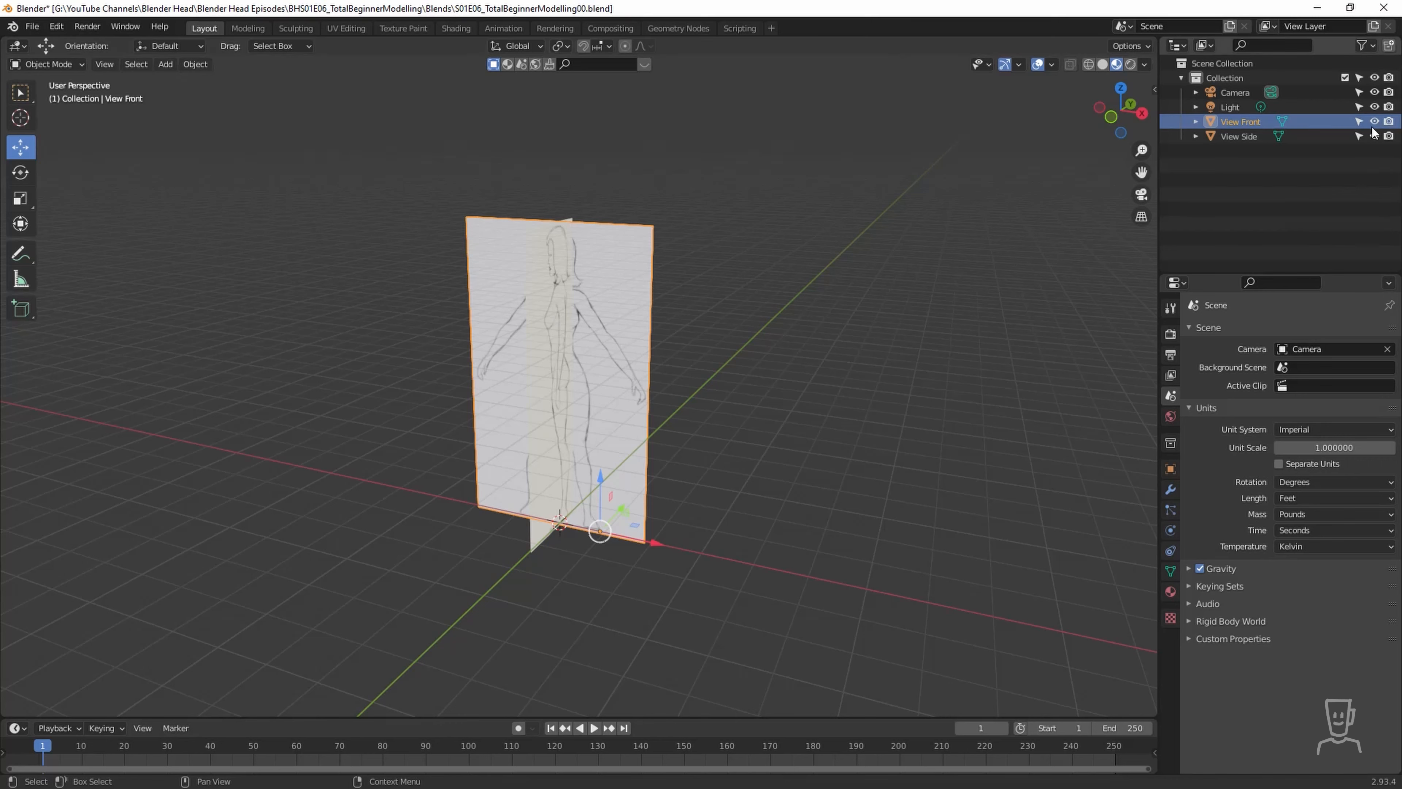
pyautogui.click(1360, 123)
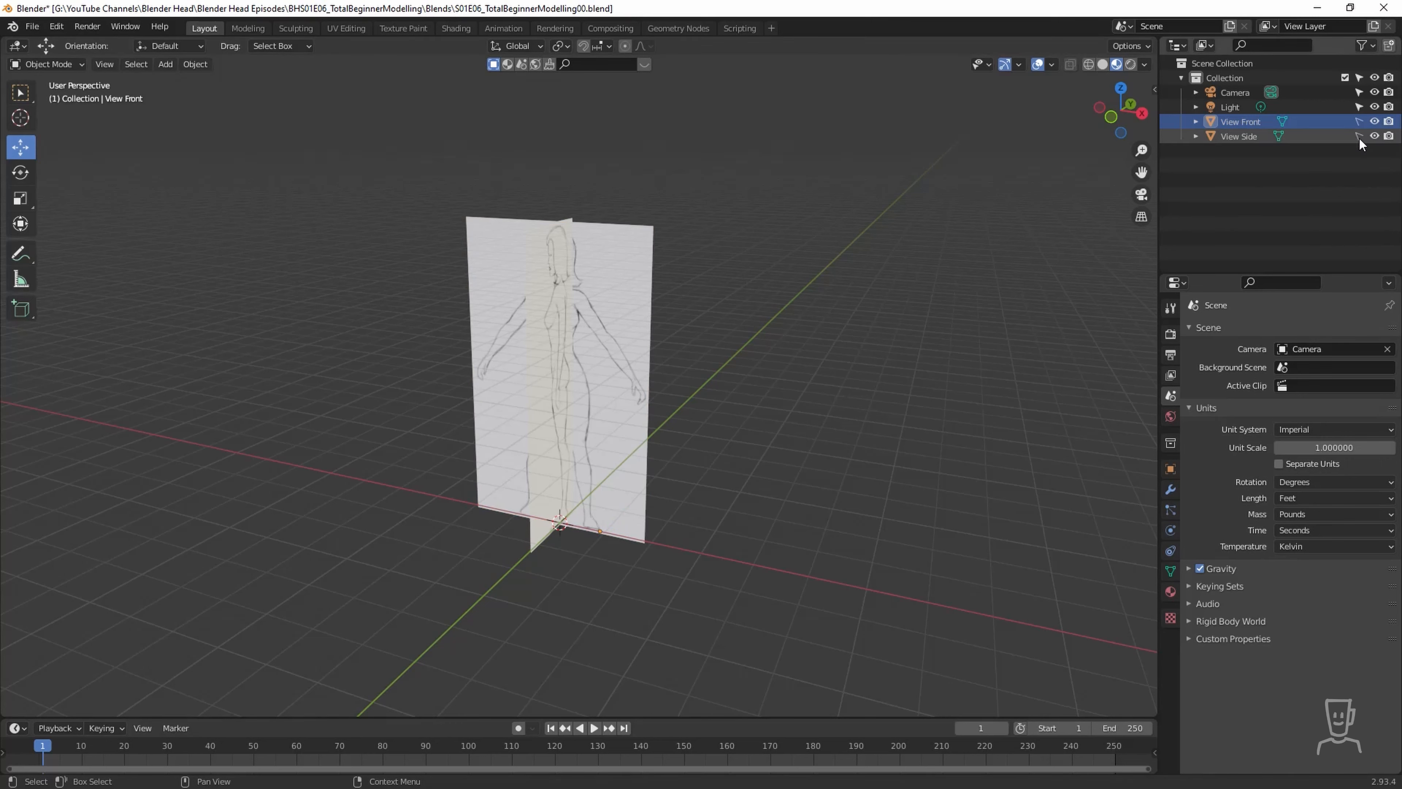
pyautogui.click(1360, 137)
pyautogui.moveTo(581, 419); pyautogui.dragTo(630, 372, button='middle')
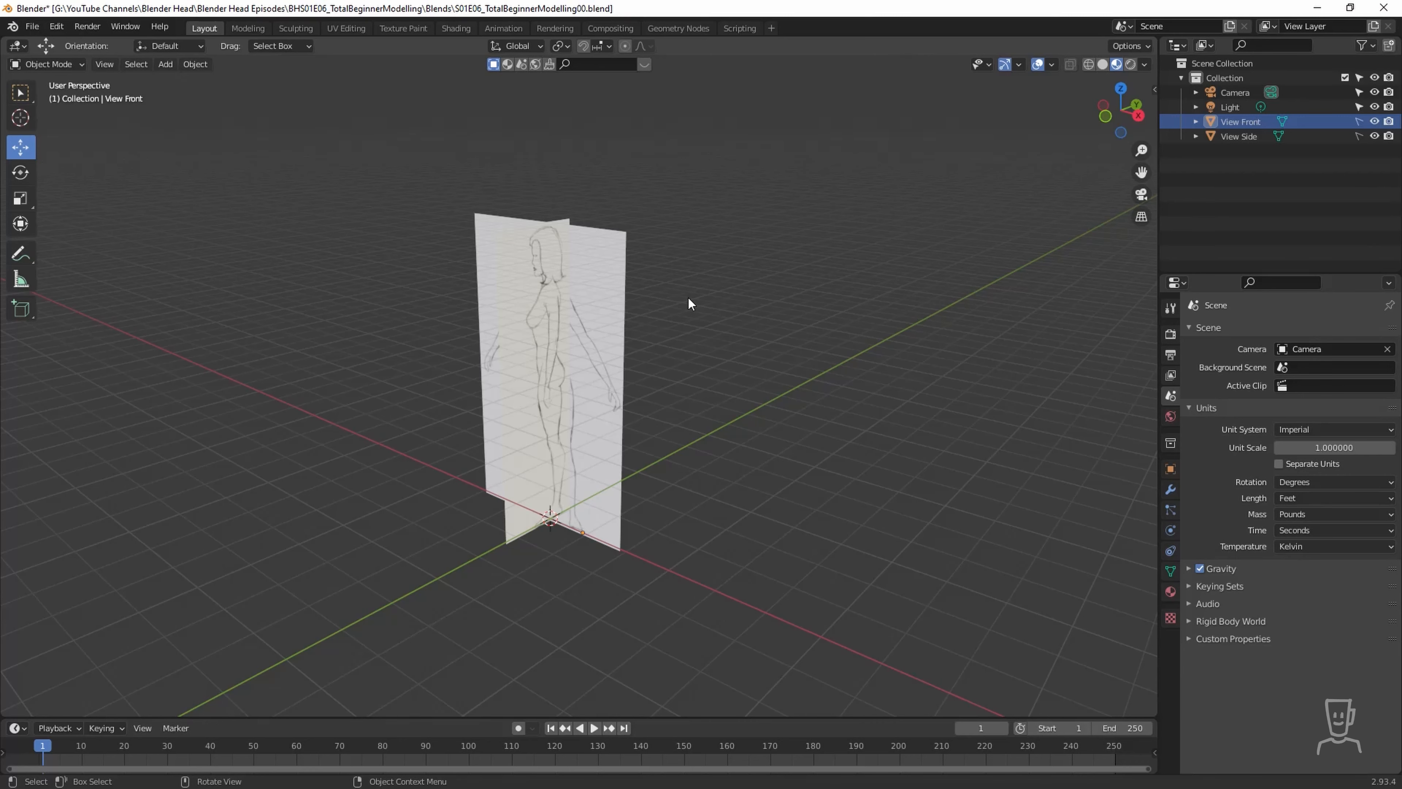
# Add MyCharacterSketch.jpg from the Reference folder as a reference image aligned to the front view.
pyautogui.moveTo(688, 296); pyautogui.dragTo(679, 358, button='middle')
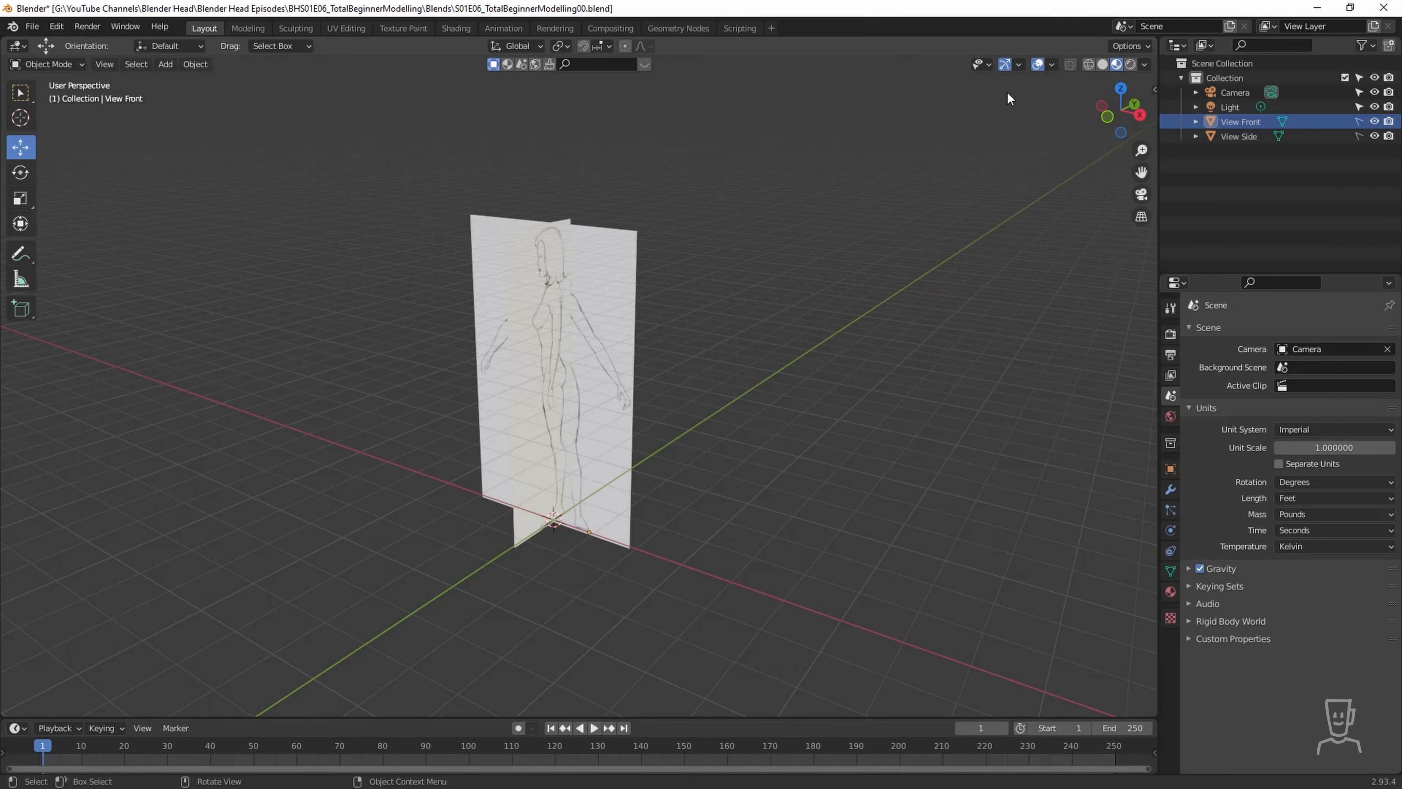
pyautogui.click(1141, 117)
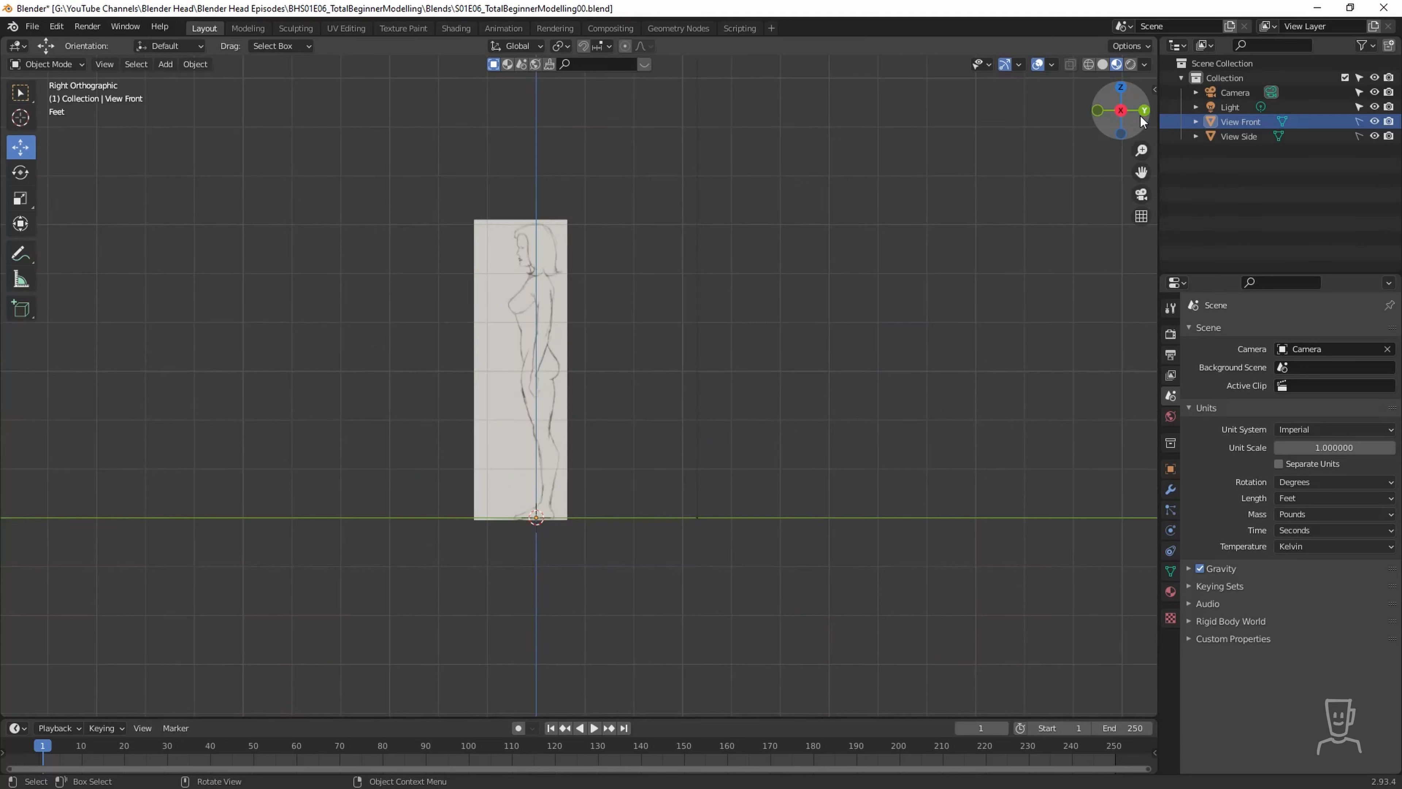
pyautogui.click(1099, 113)
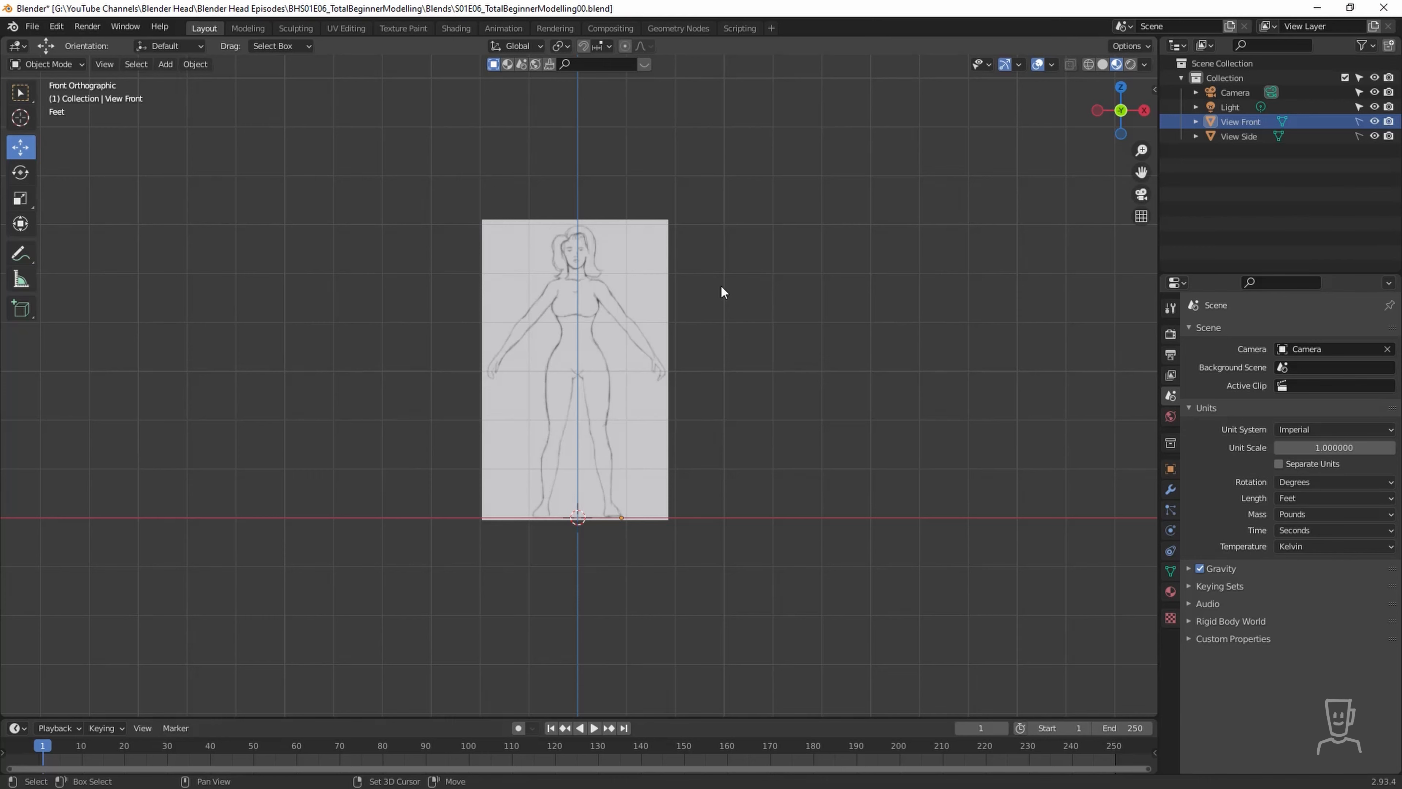
pyautogui.hotkey('shift', 'a')
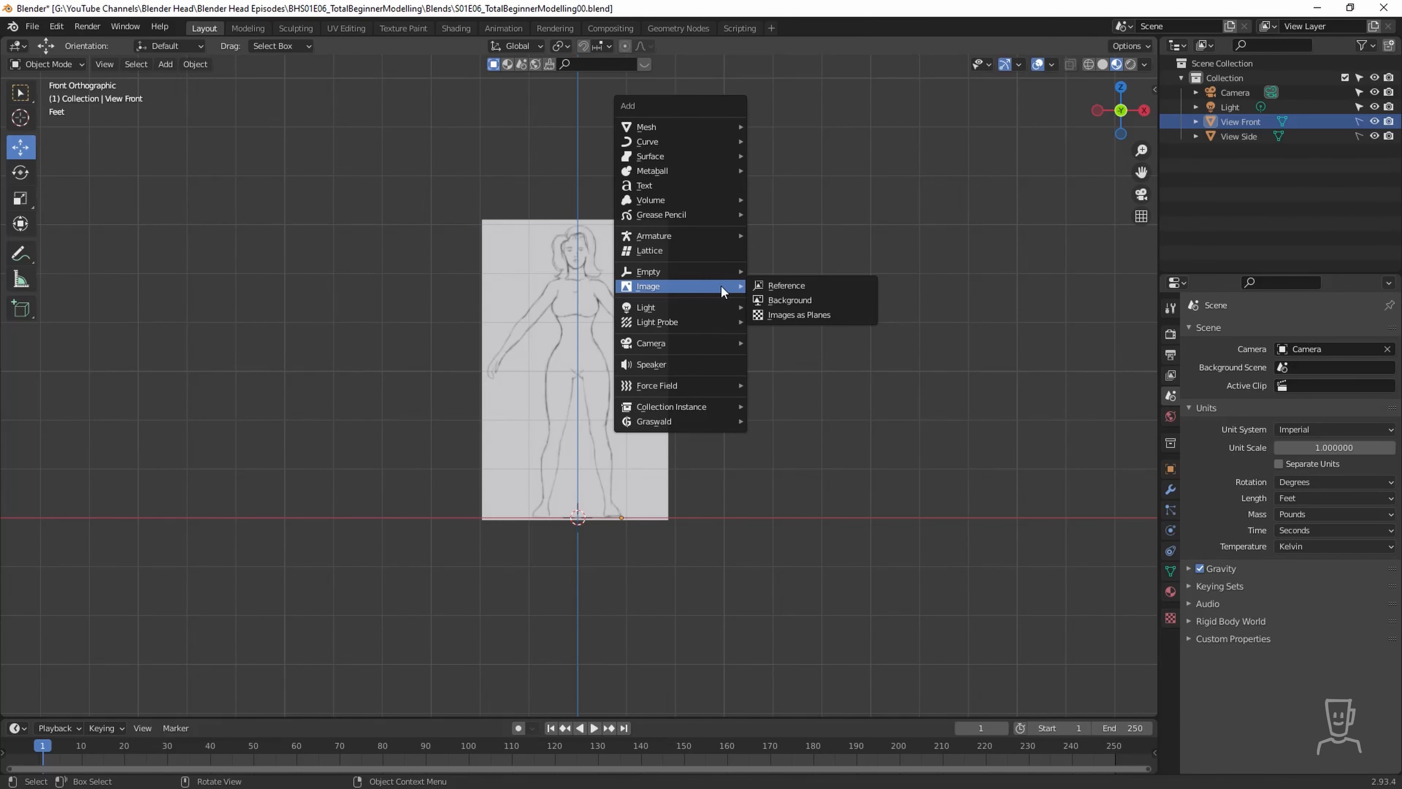
pyautogui.moveTo(673, 120)
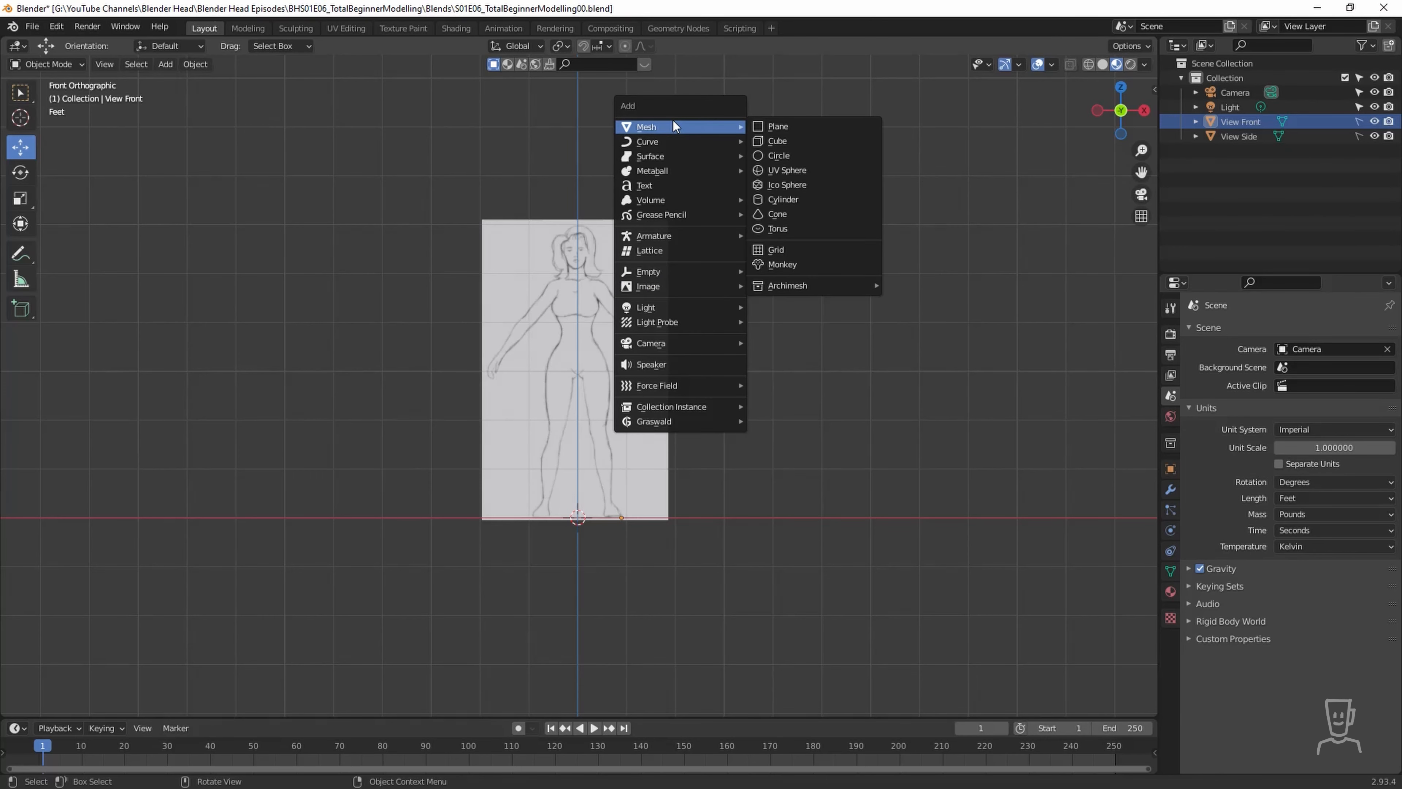
pyautogui.moveTo(666, 274)
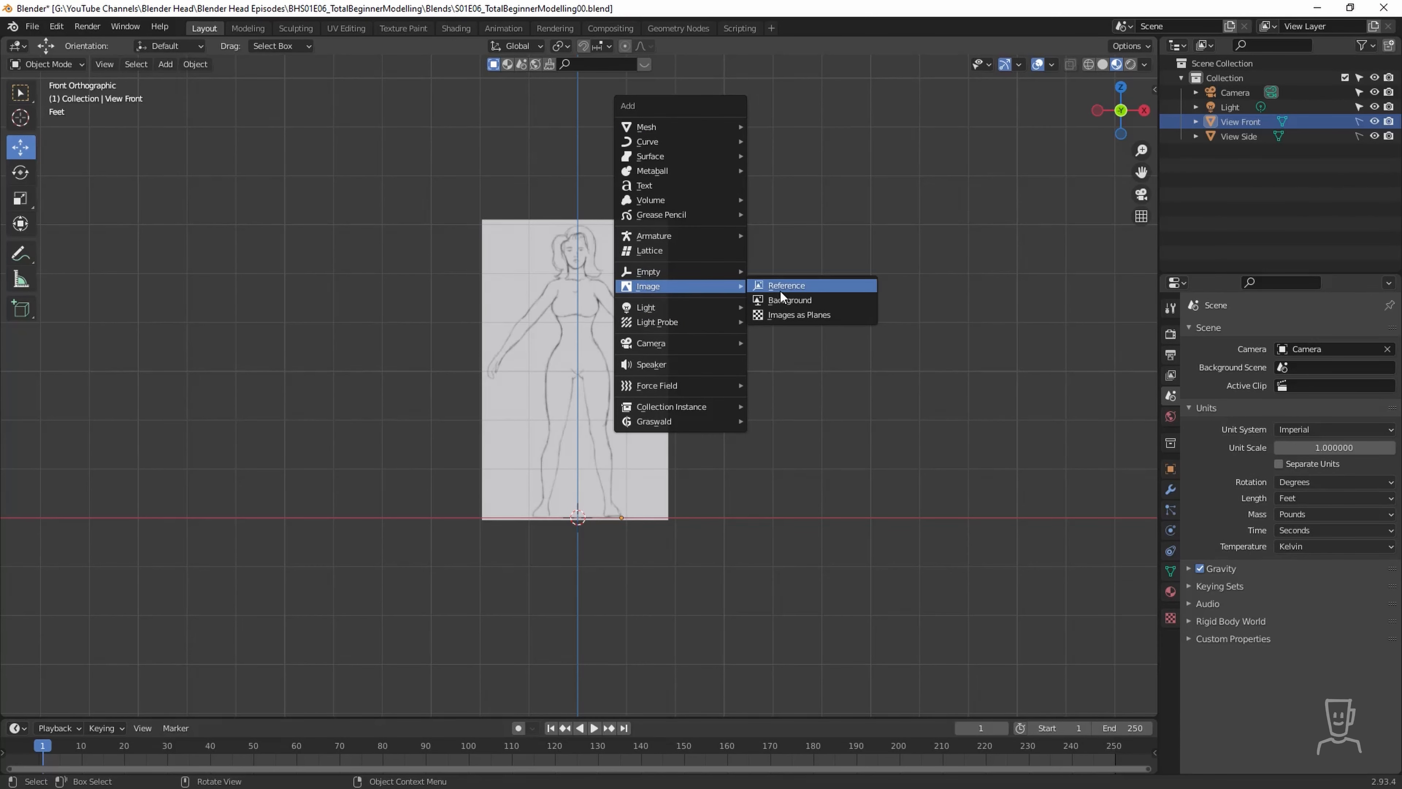
pyautogui.click(781, 287)
pyautogui.click(361, 612)
pyautogui.click(523, 242)
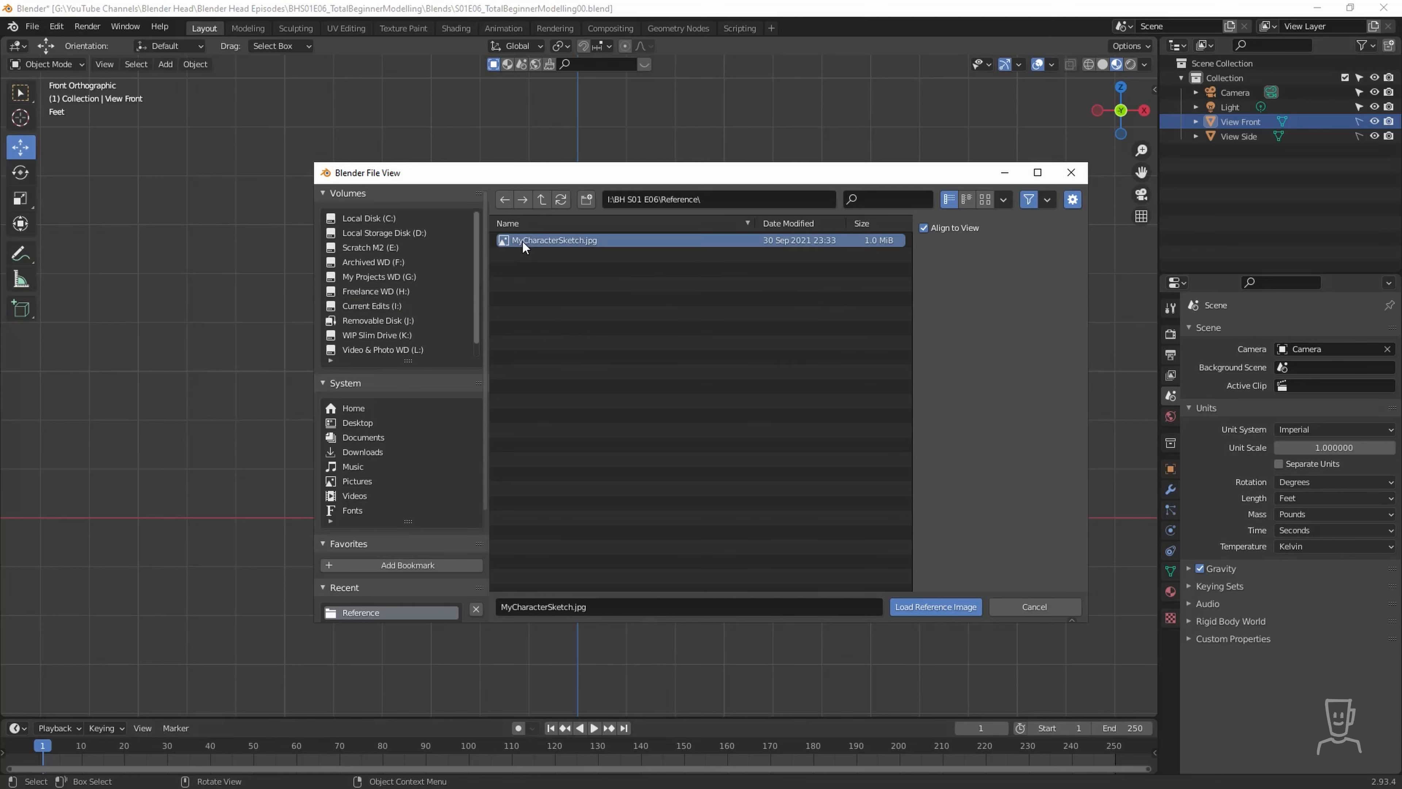
pyautogui.click(936, 606)
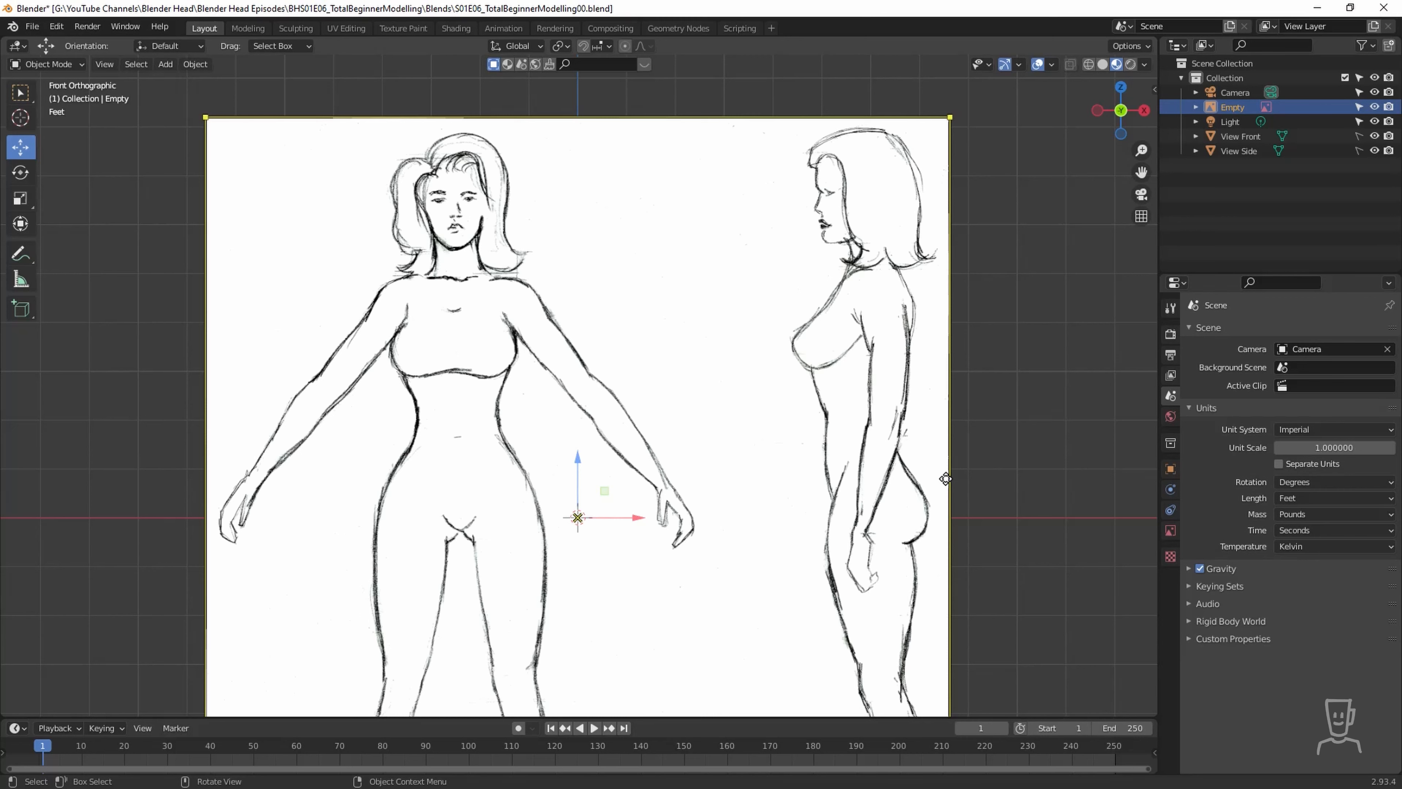
# Scale the reference image uniformly to about 0.382 to bring it near the size of the View Front plane.
pyautogui.click(20, 198)
pyautogui.press('s')
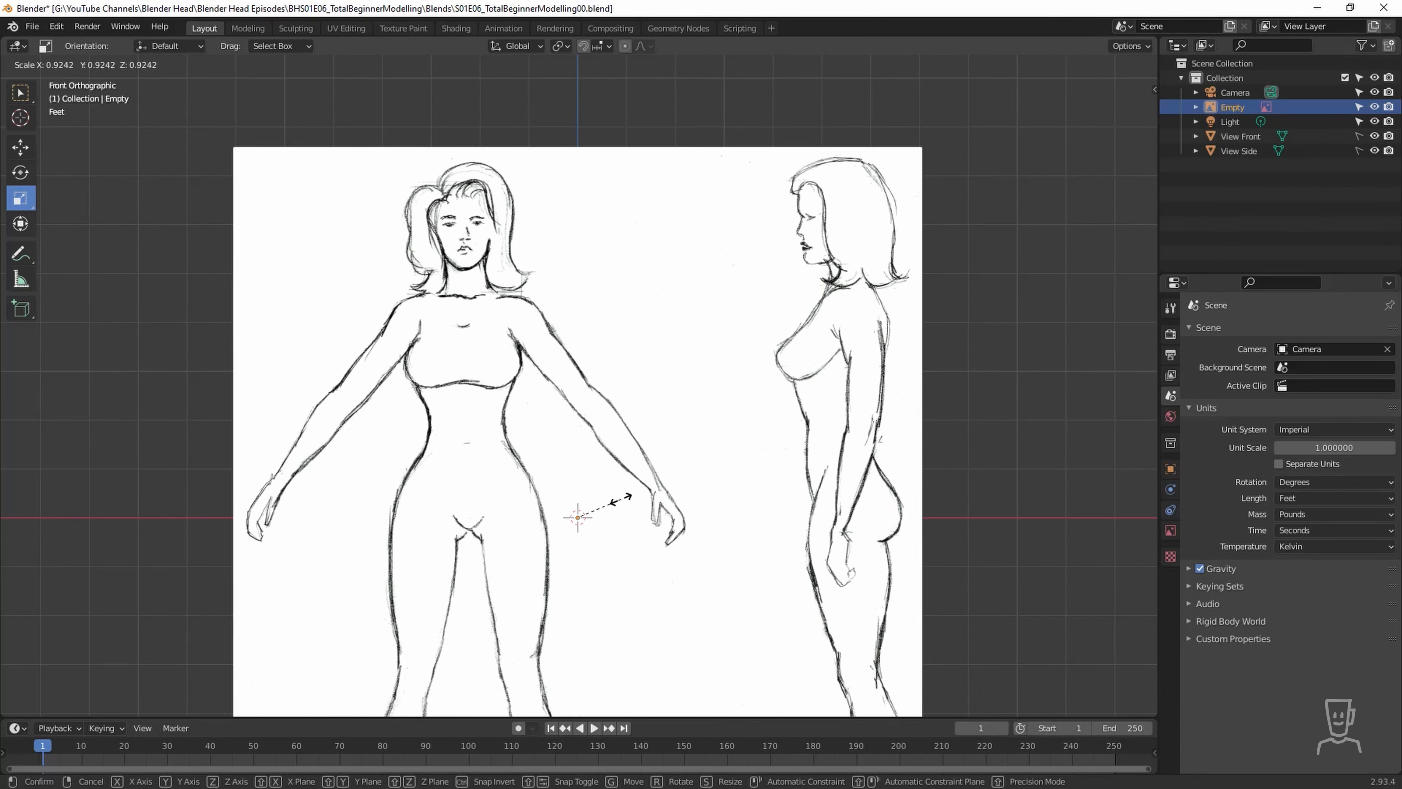
pyautogui.click(594, 530)
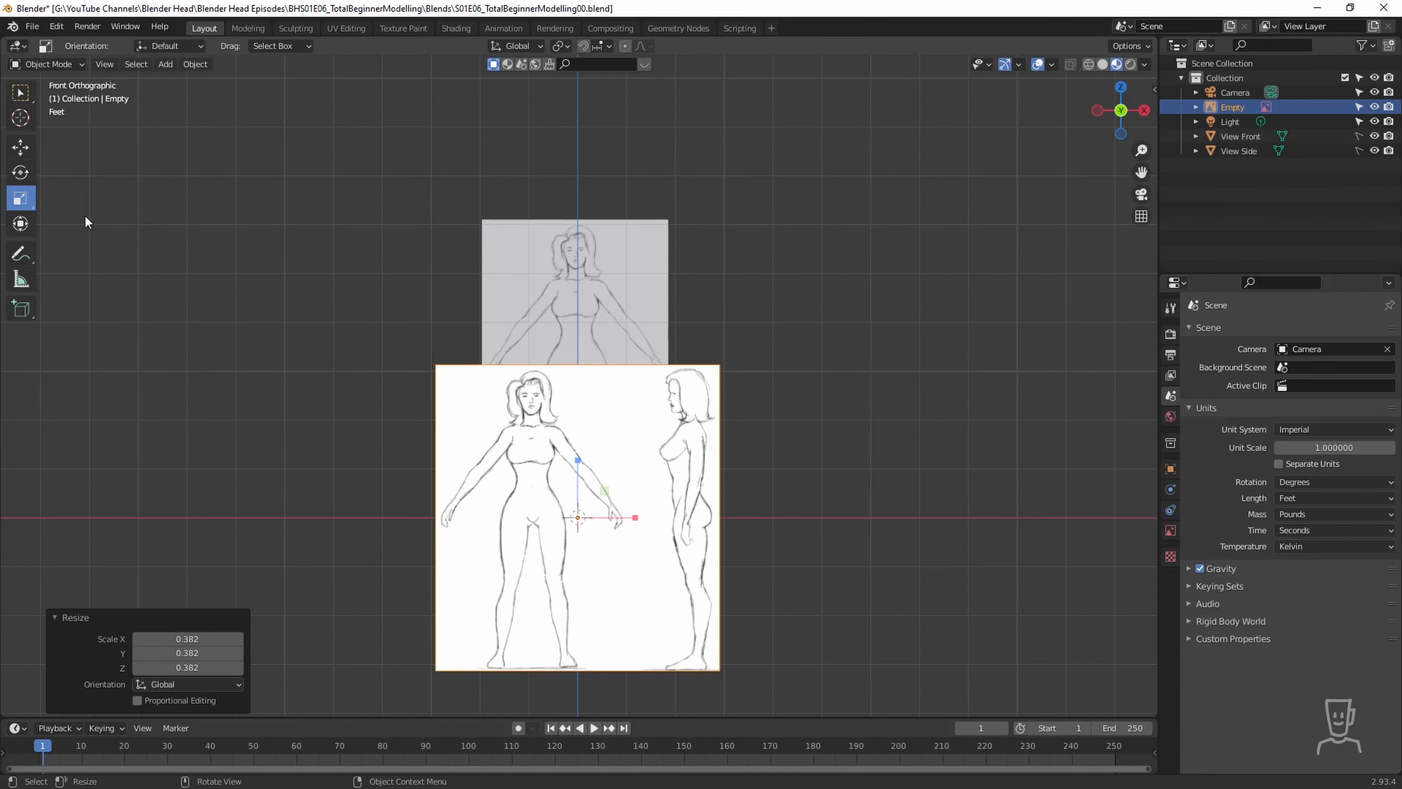
# Move the reference image up about 3.02' along Z and about 1.63' along X to line it up beside View Front.
pyautogui.click(20, 148)
pyautogui.moveTo(577, 461); pyautogui.dragTo(588, 306)
pyautogui.moveTo(639, 370); pyautogui.dragTo(835, 390)
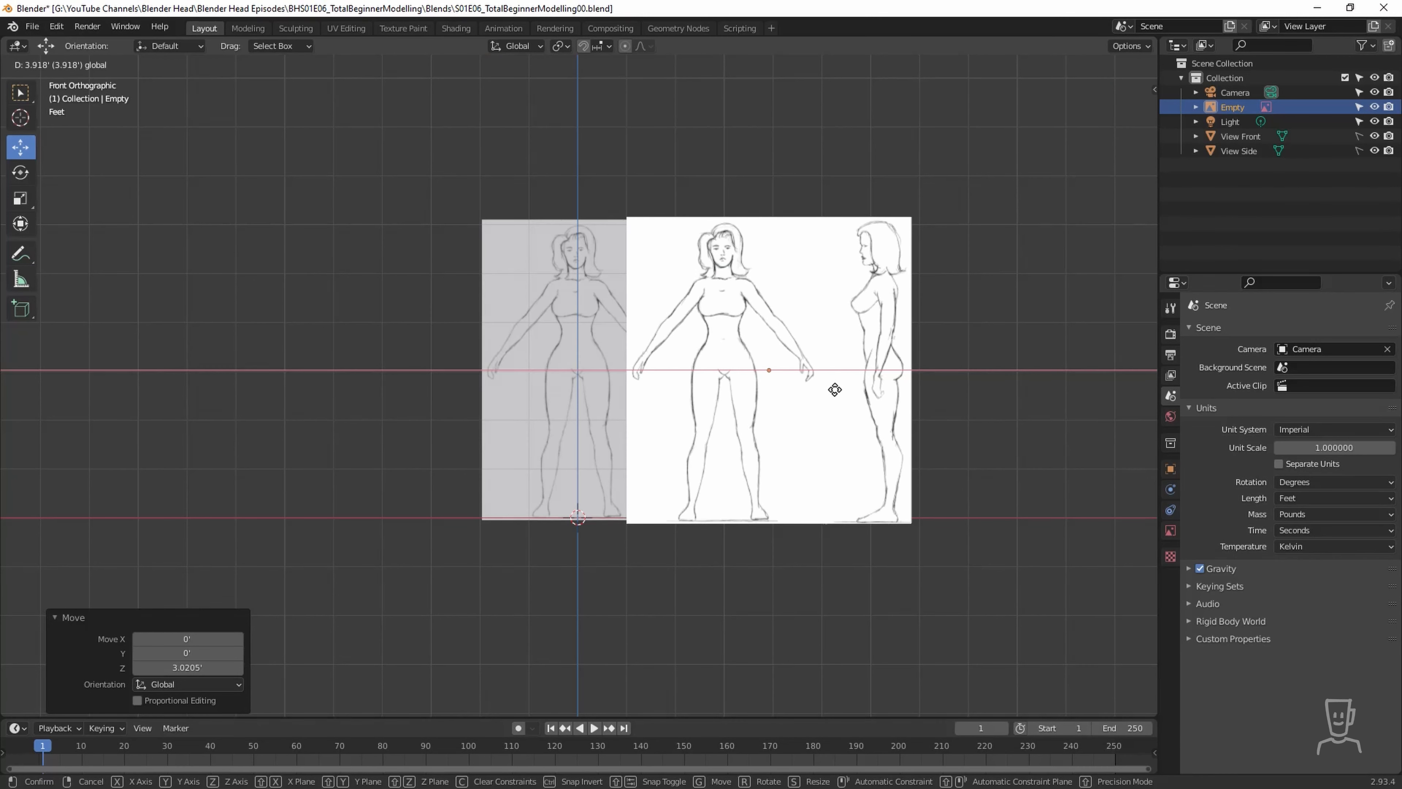
pyautogui.moveTo(834, 390); pyautogui.dragTo(723, 385)
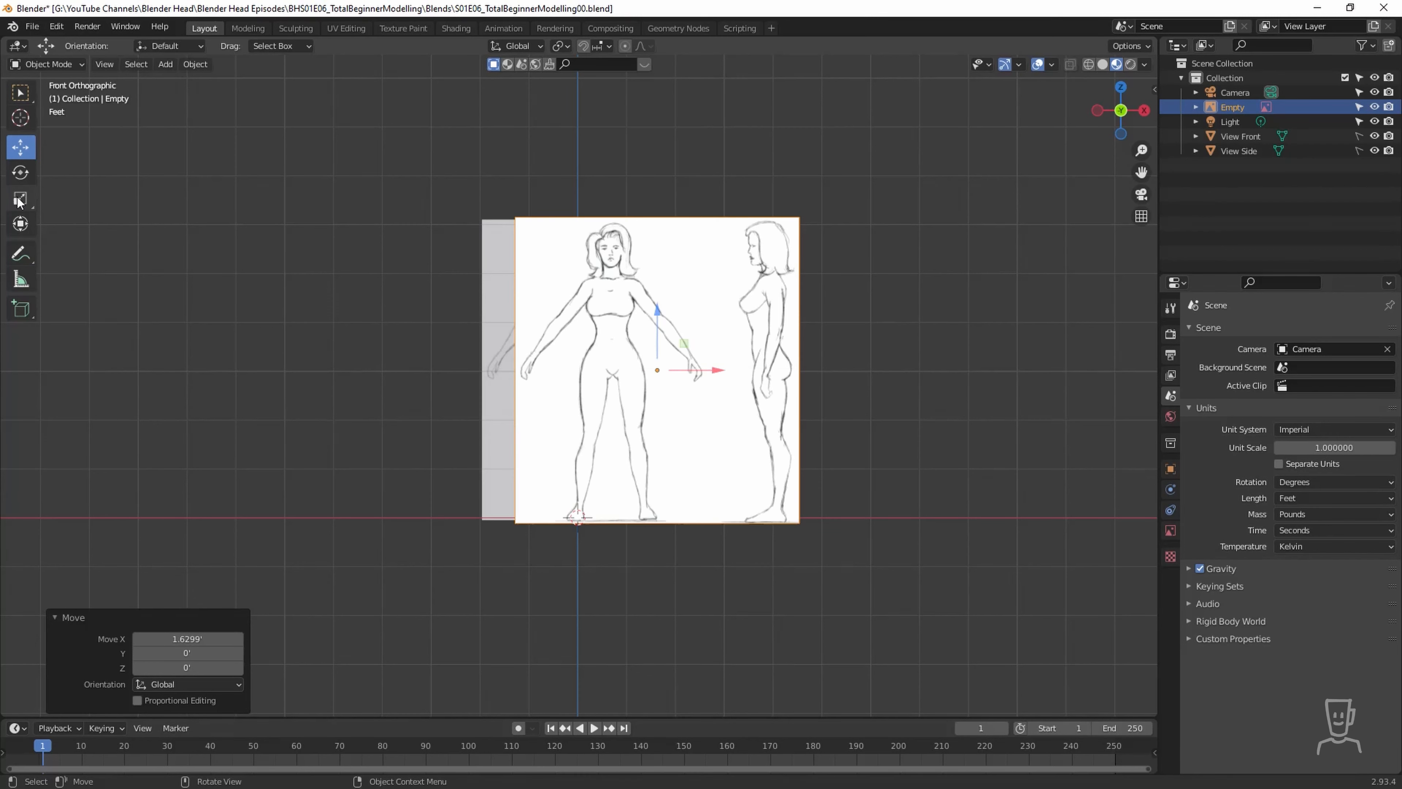
# Scale the reference image by about 0.986 in X and Z and shift it about -0.75' along X onto the front sketch figure.
pyautogui.click(21, 198)
pyautogui.moveTo(688, 342); pyautogui.dragTo(681, 337)
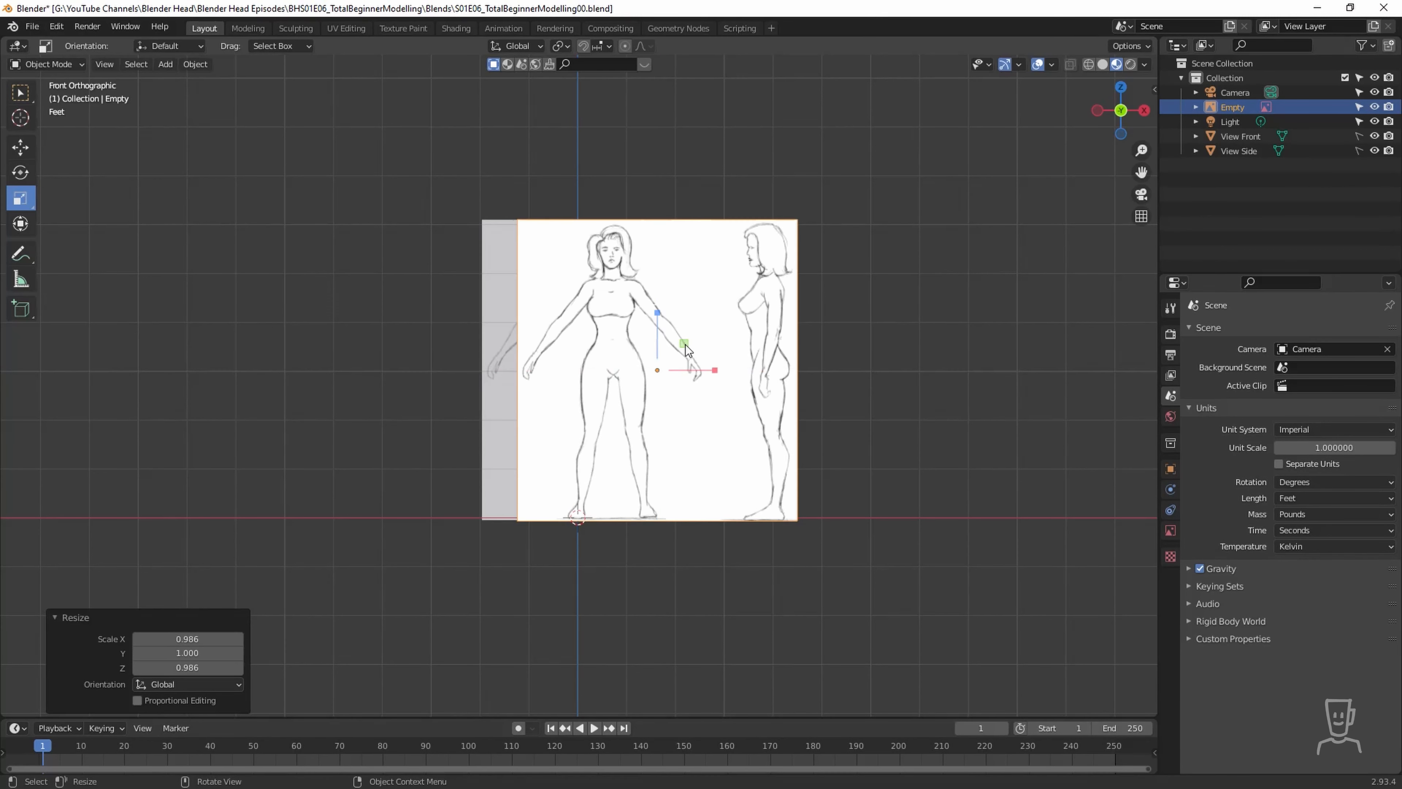
pyautogui.click(26, 149)
pyautogui.moveTo(711, 371); pyautogui.dragTo(674, 369)
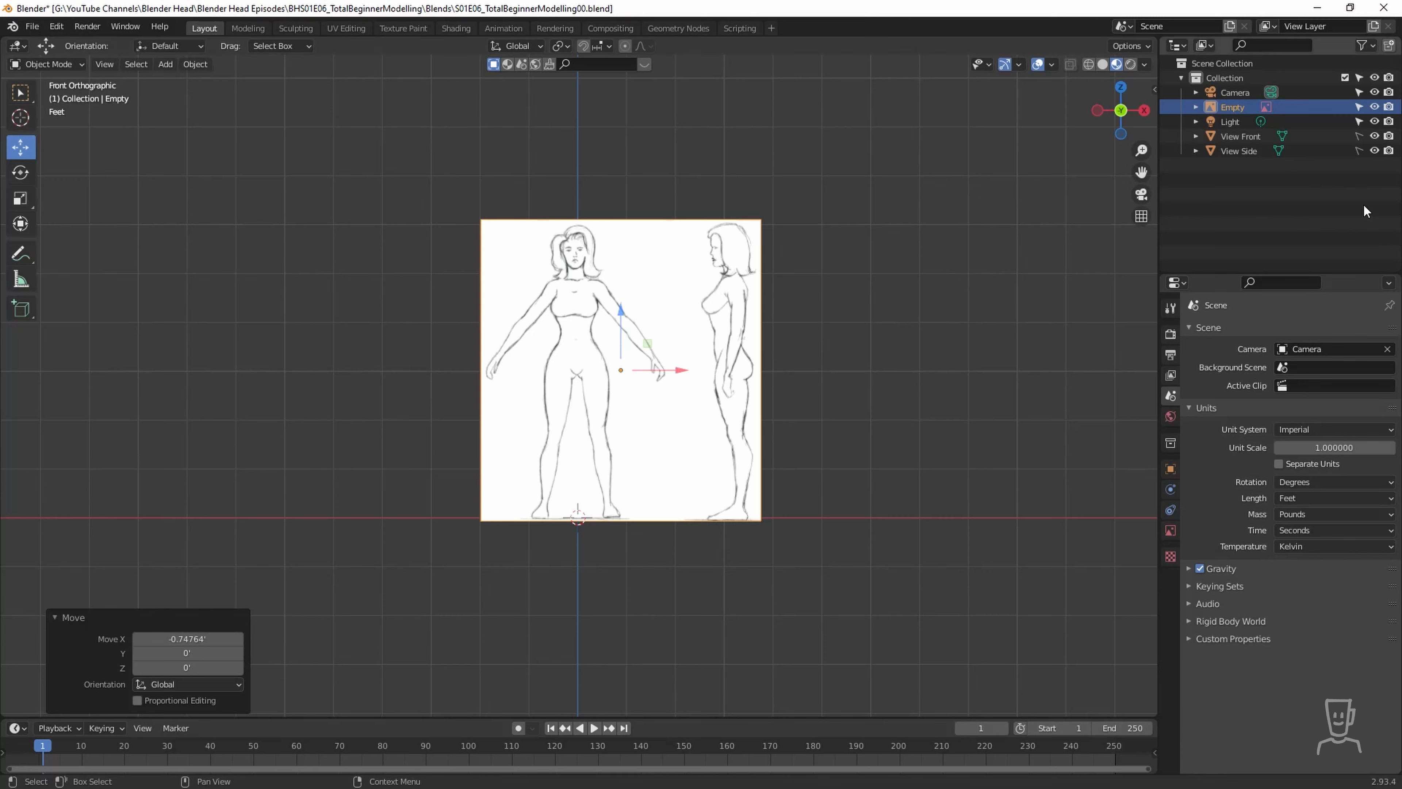
# Hide the View Front and View Side planes in the viewport.
pyautogui.click(1375, 137)
pyautogui.click(1375, 151)
pyautogui.moveTo(848, 488); pyautogui.dragTo(788, 499, button='middle')
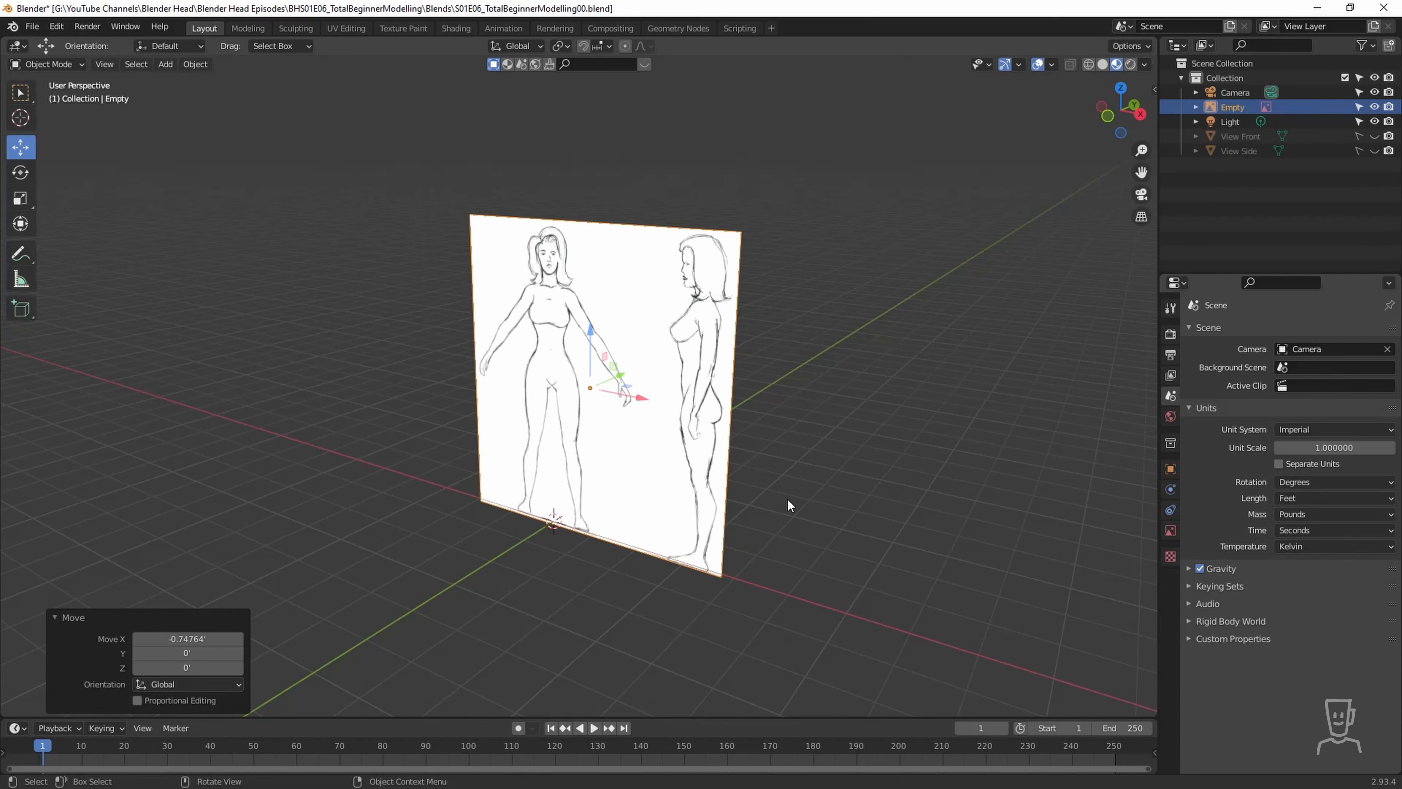
# Add a cube mesh and raise it about 3.2' along Z to the front figure's torso.
pyautogui.hotkey('shift', 'a')
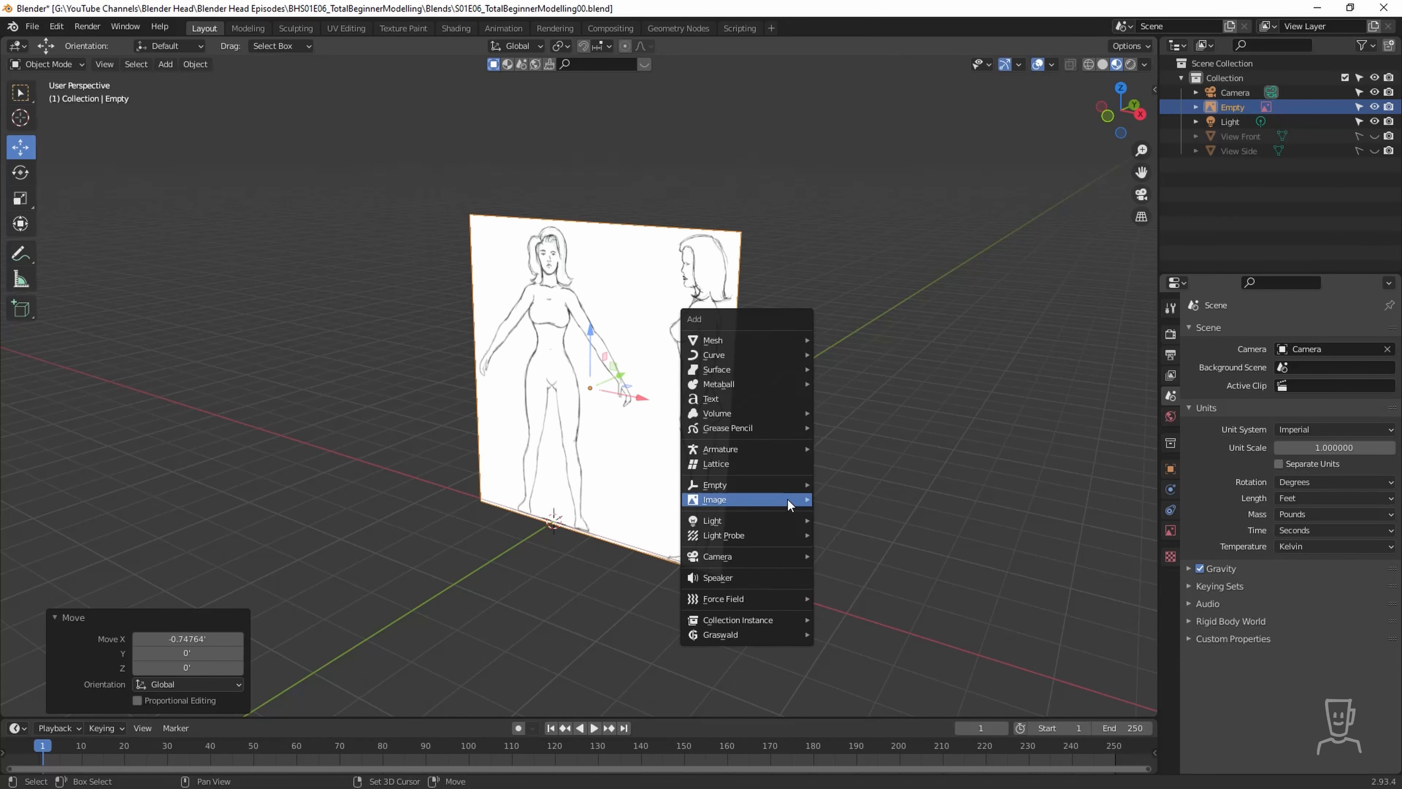
pyautogui.moveTo(750, 335)
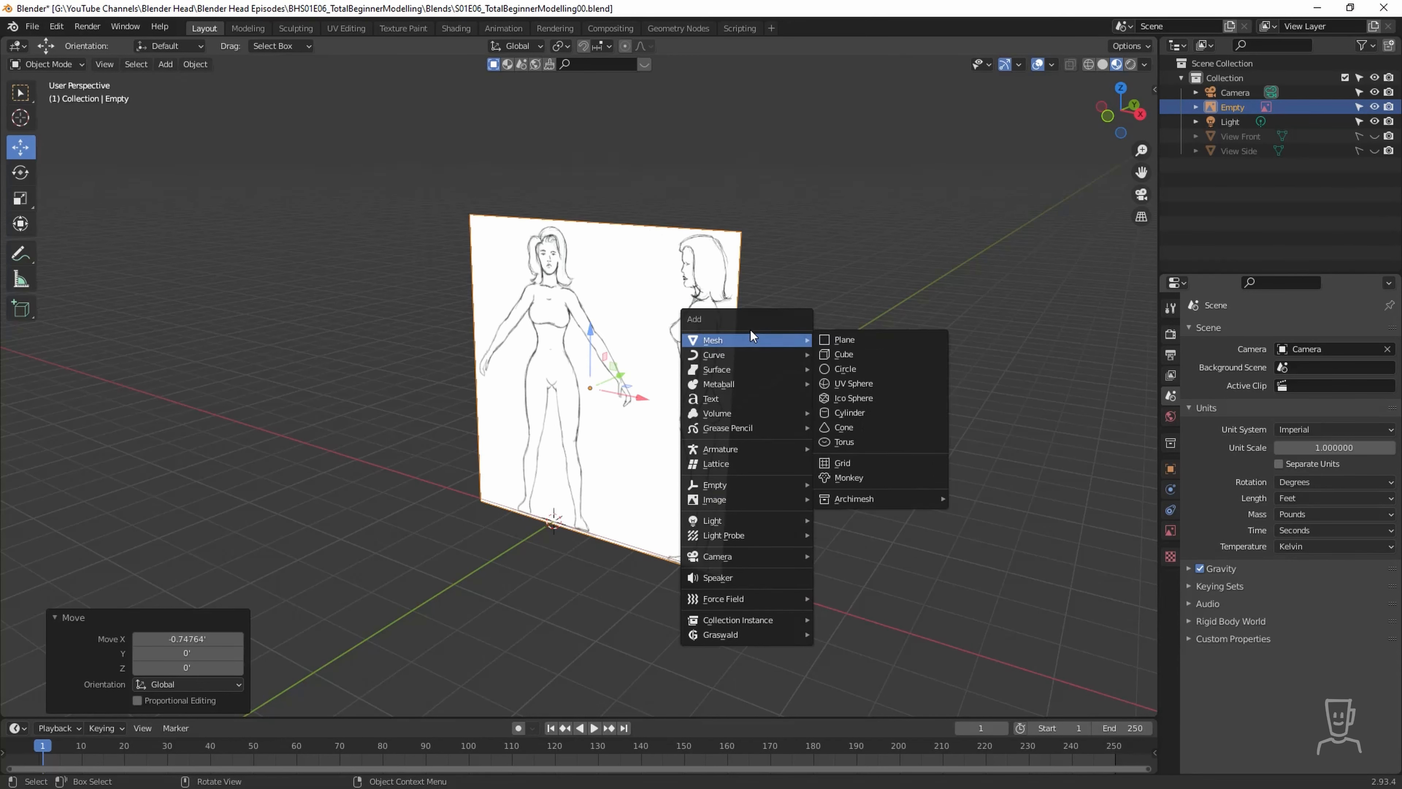
pyautogui.click(826, 355)
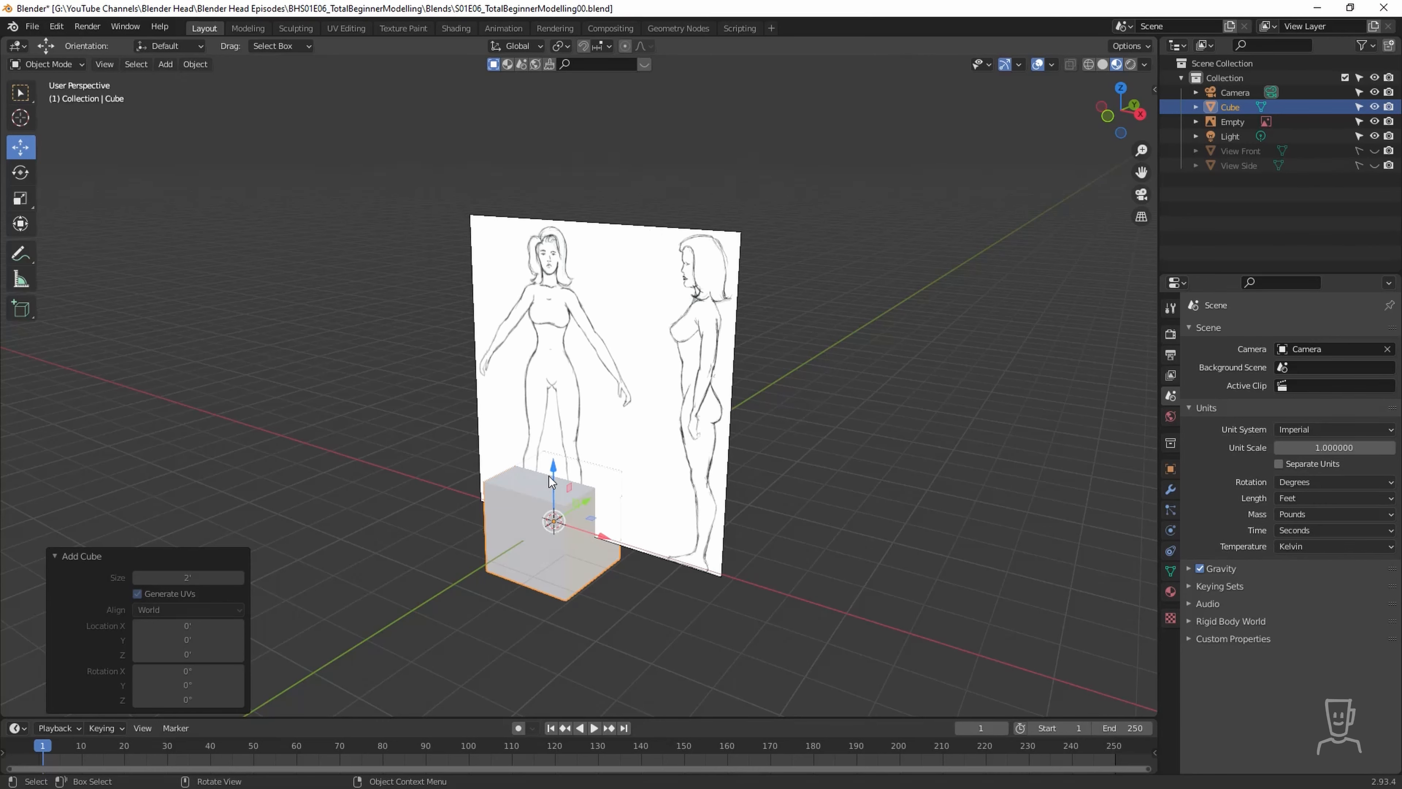
pyautogui.moveTo(554, 468); pyautogui.dragTo(549, 312)
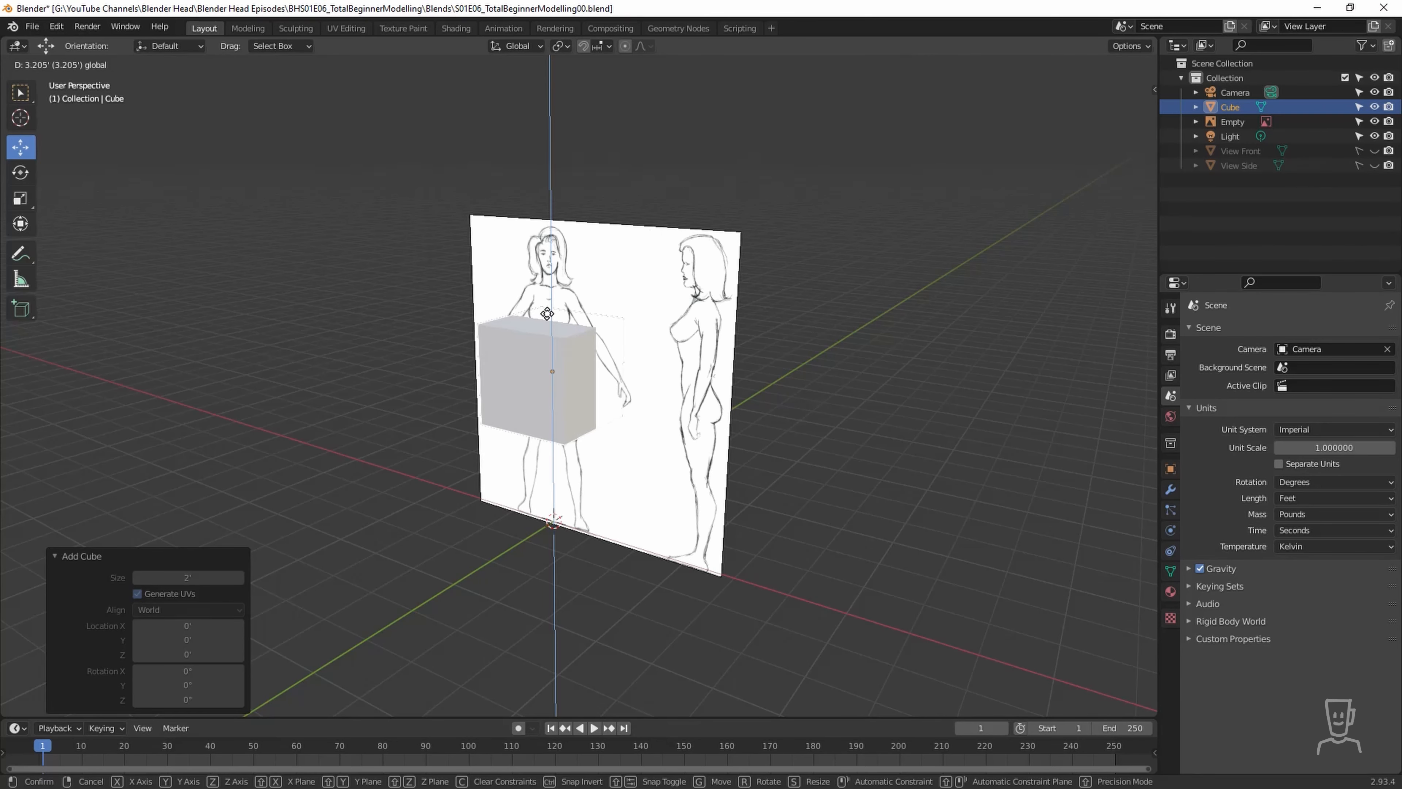
pyautogui.scroll(3, 684, 429)
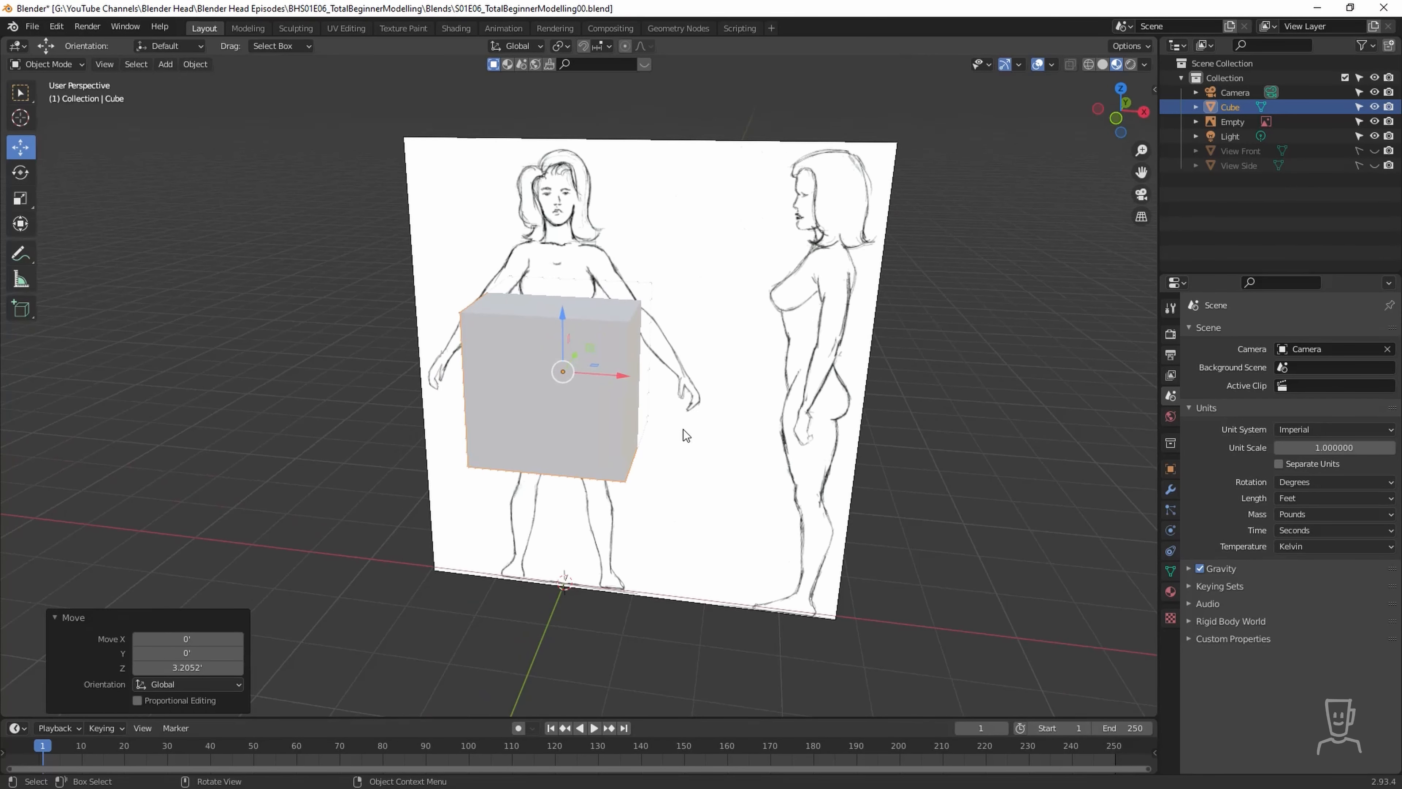
# Put the cube in Edit Mode and display the viewport in wireframe shading.
pyautogui.press('Tab')
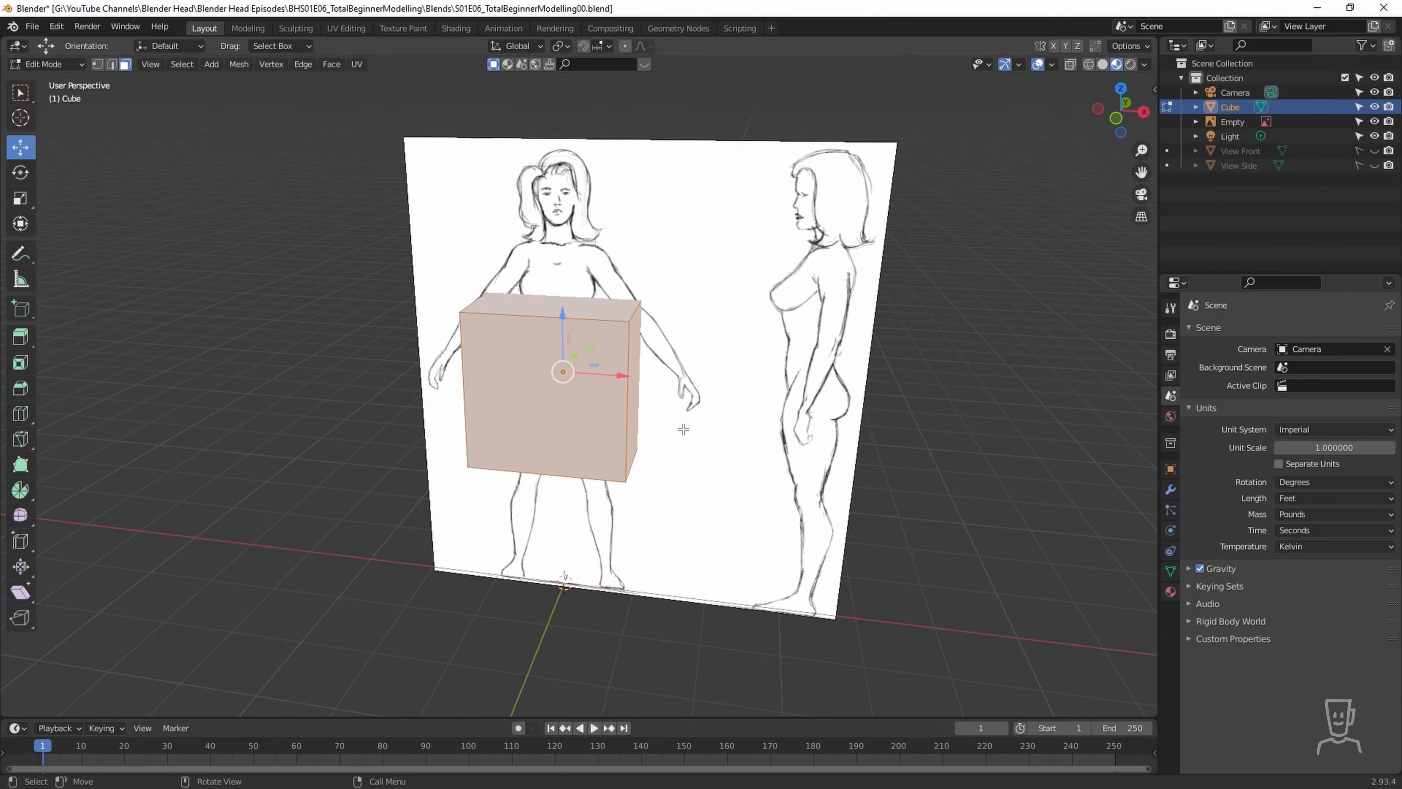
pyautogui.click(1087, 64)
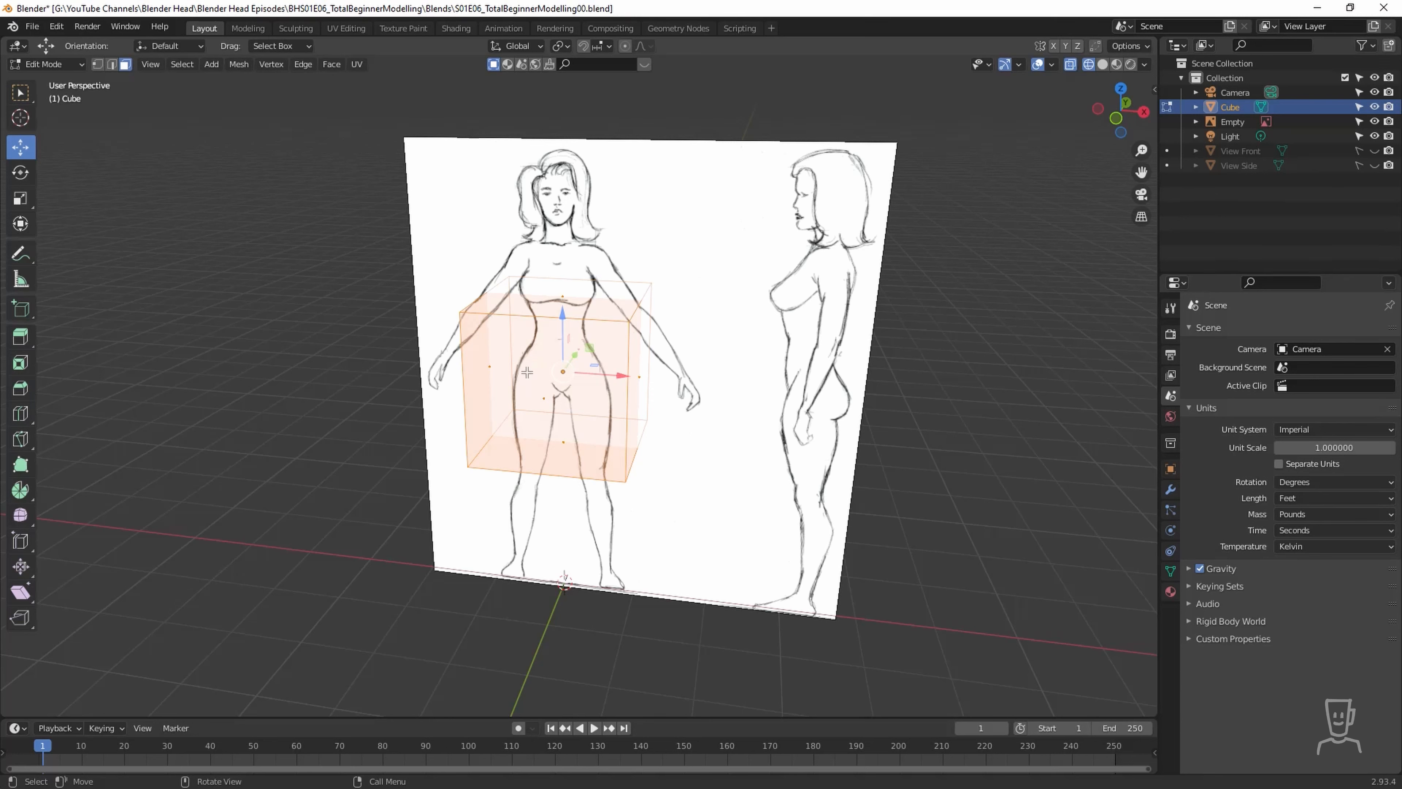
pyautogui.moveTo(572, 417); pyautogui.dragTo(588, 385, button='middle')
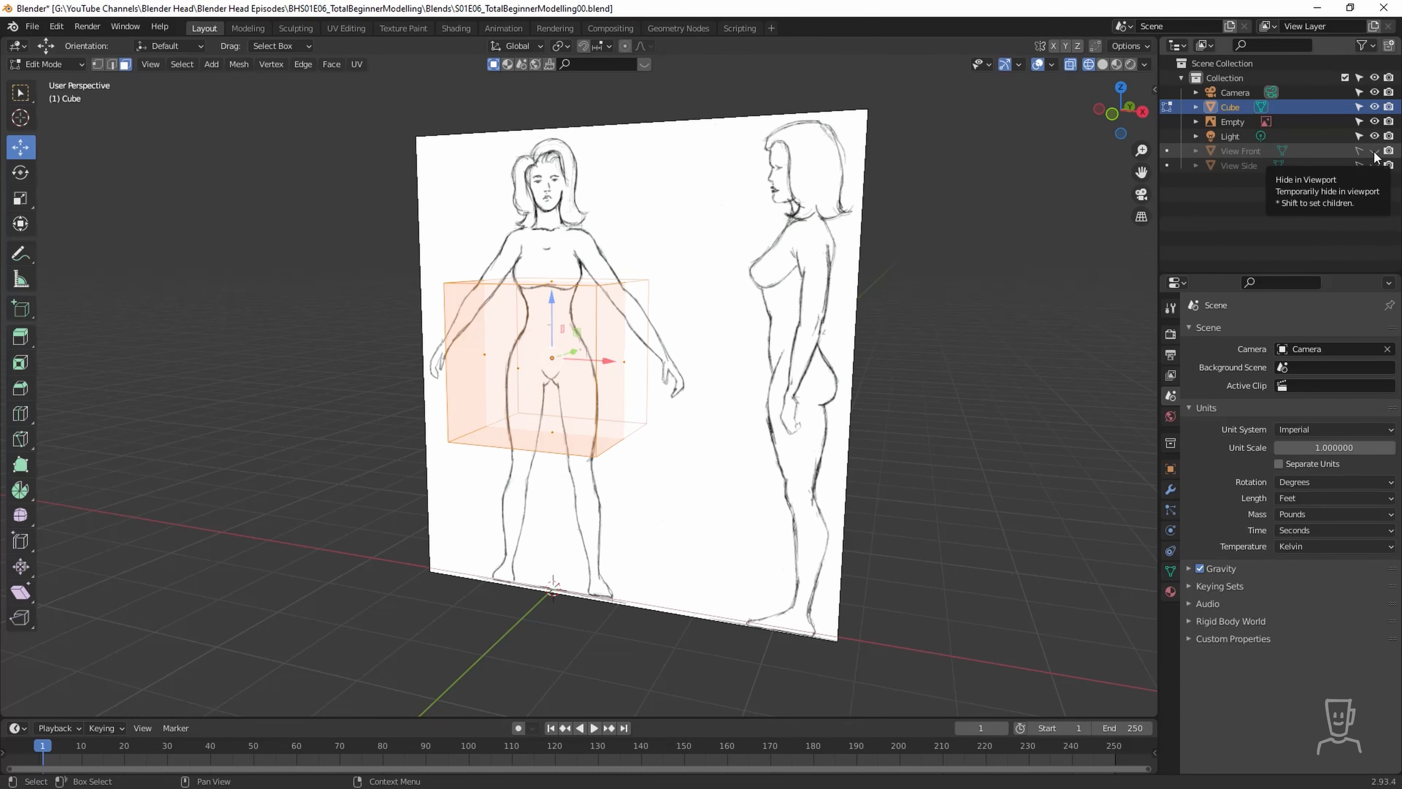
# Compare how the View Front plane and the reference image display in wireframe by toggling their viewport visibility.
pyautogui.click(1373, 151)
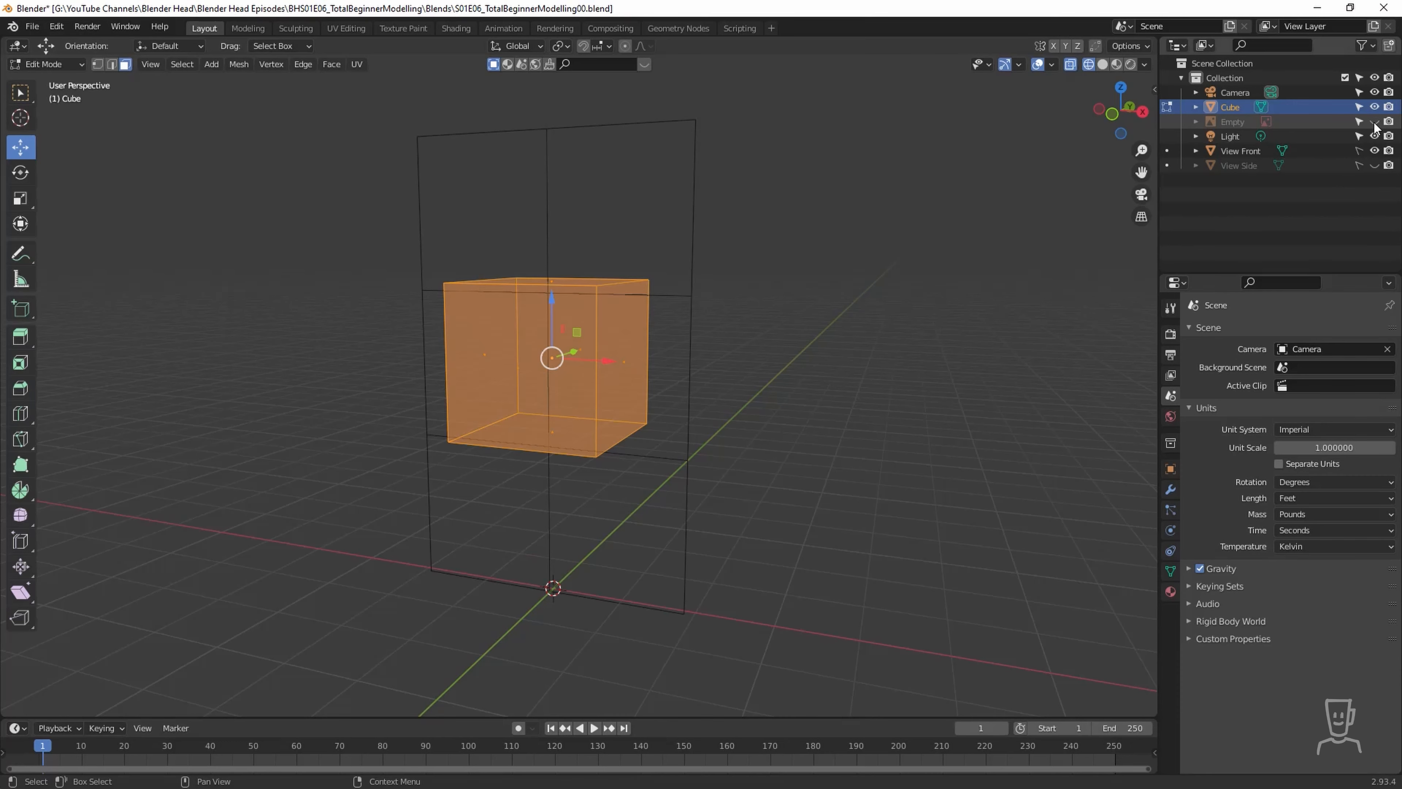
pyautogui.click(1374, 122)
pyautogui.click(1374, 151)
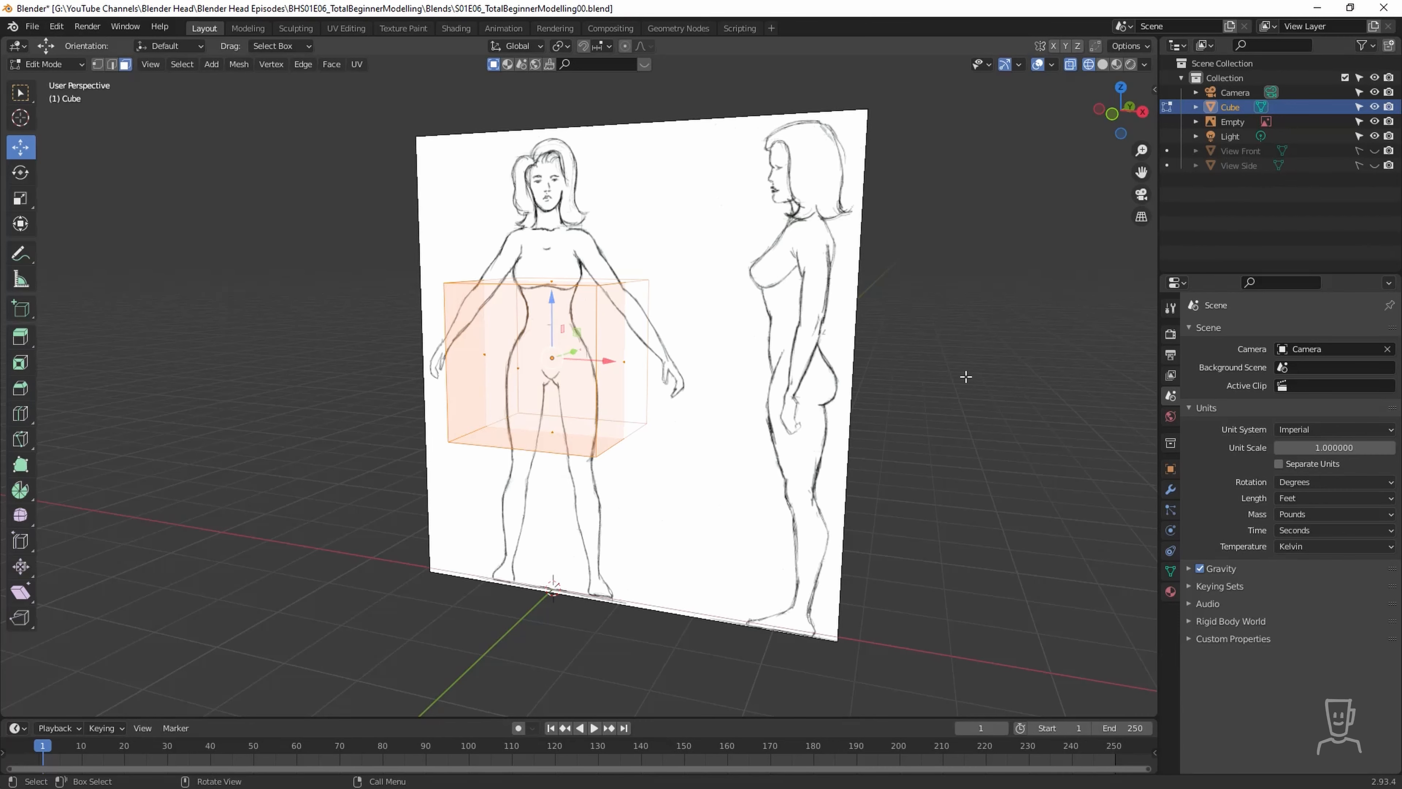
# Subdivide the cube's four edges running along X with one cut, adding an edge loop down its centre.
pyautogui.moveTo(966, 376); pyautogui.dragTo(597, 312, button='middle')
pyautogui.press('2')
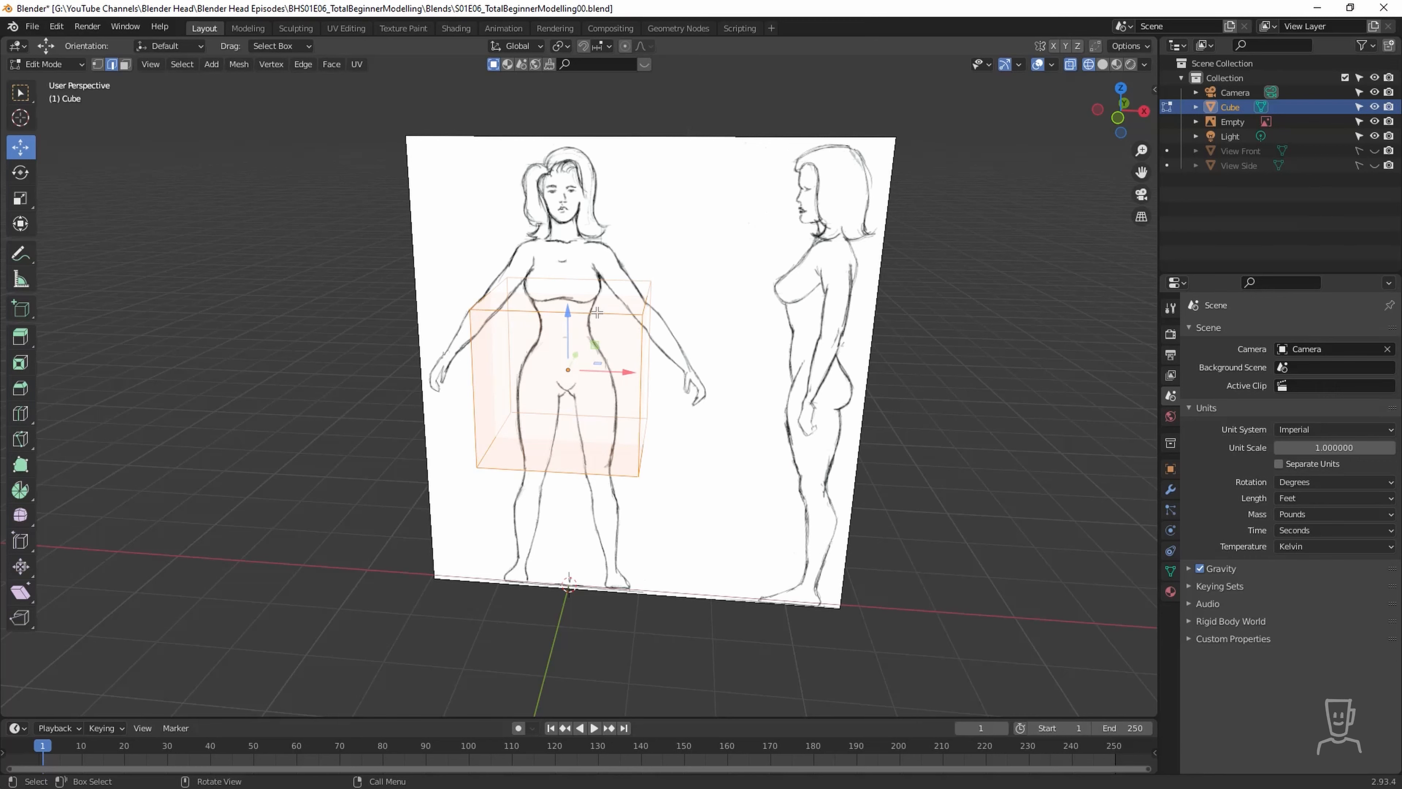
pyautogui.click(597, 312)
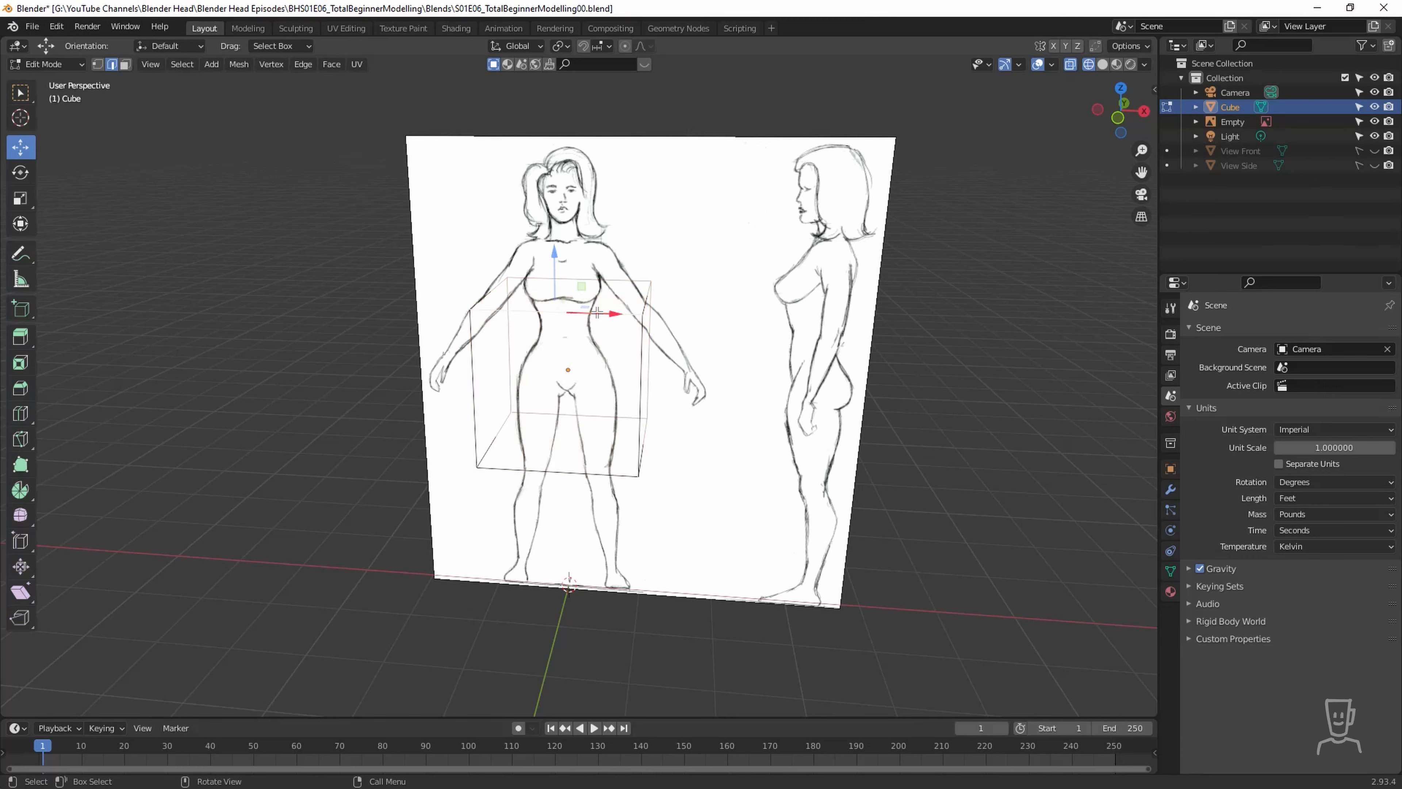
pyautogui.click(600, 277)
pyautogui.keyDown('shift'); pyautogui.click(618, 312); pyautogui.keyUp('shift')
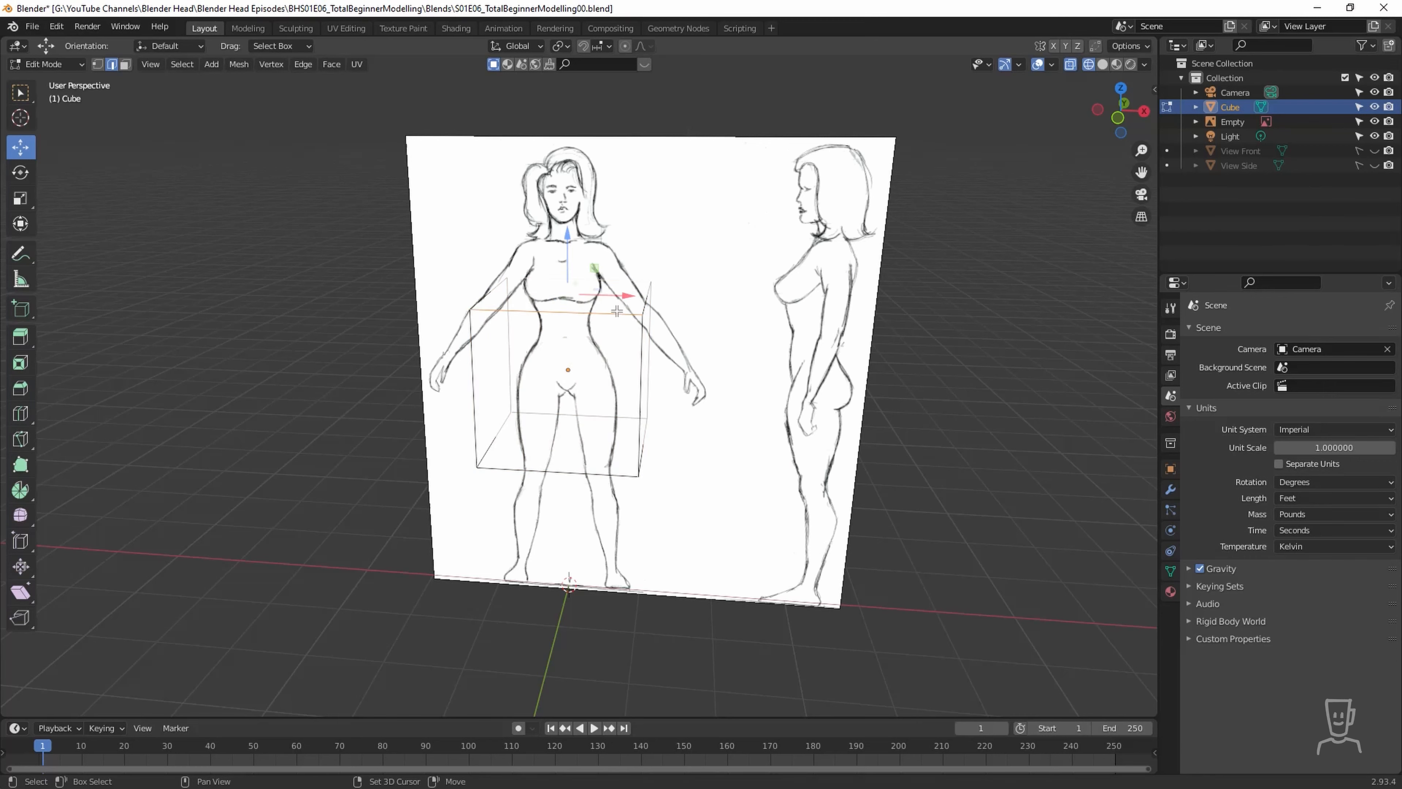
pyautogui.keyDown('shift'); pyautogui.click(592, 474); pyautogui.keyUp('shift')
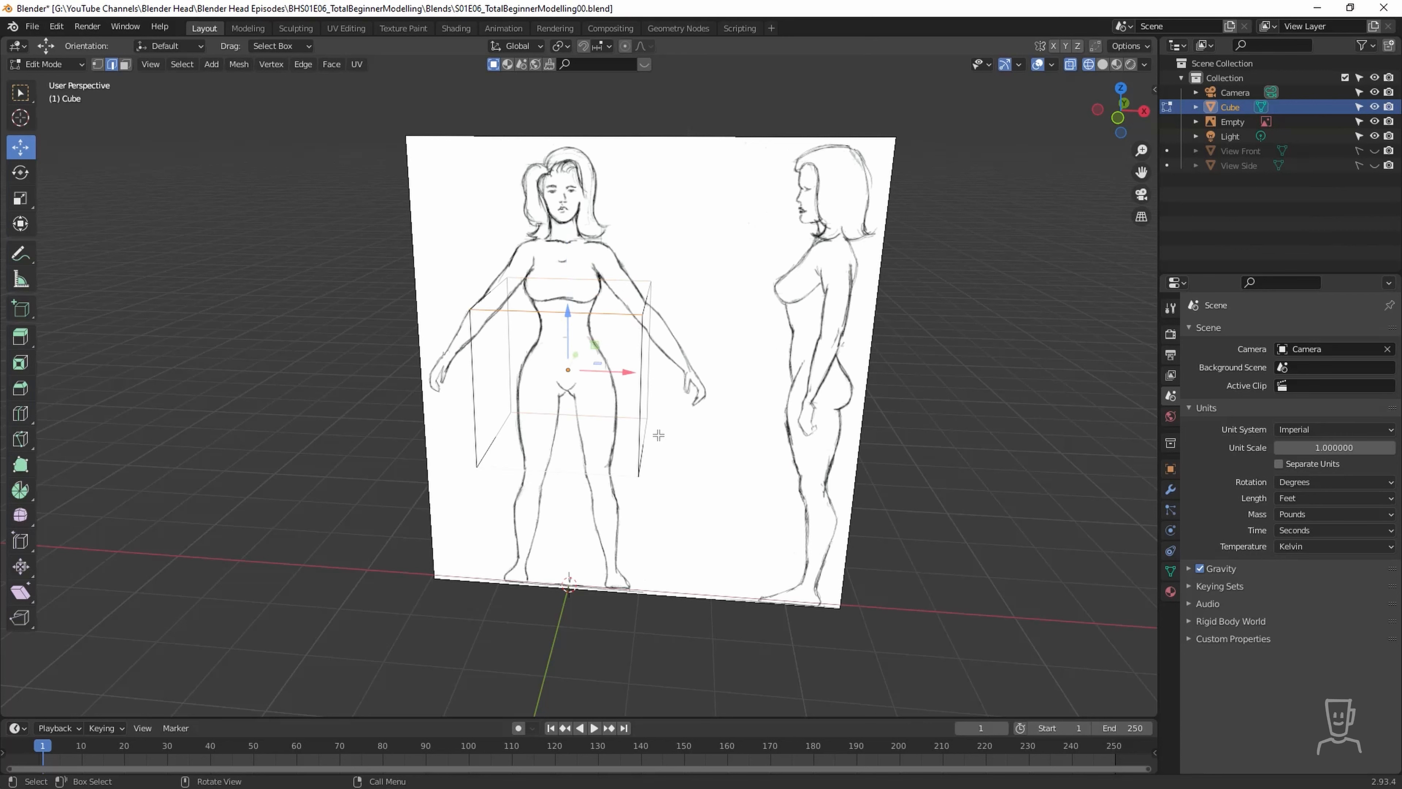
pyautogui.rightClick(603, 398)
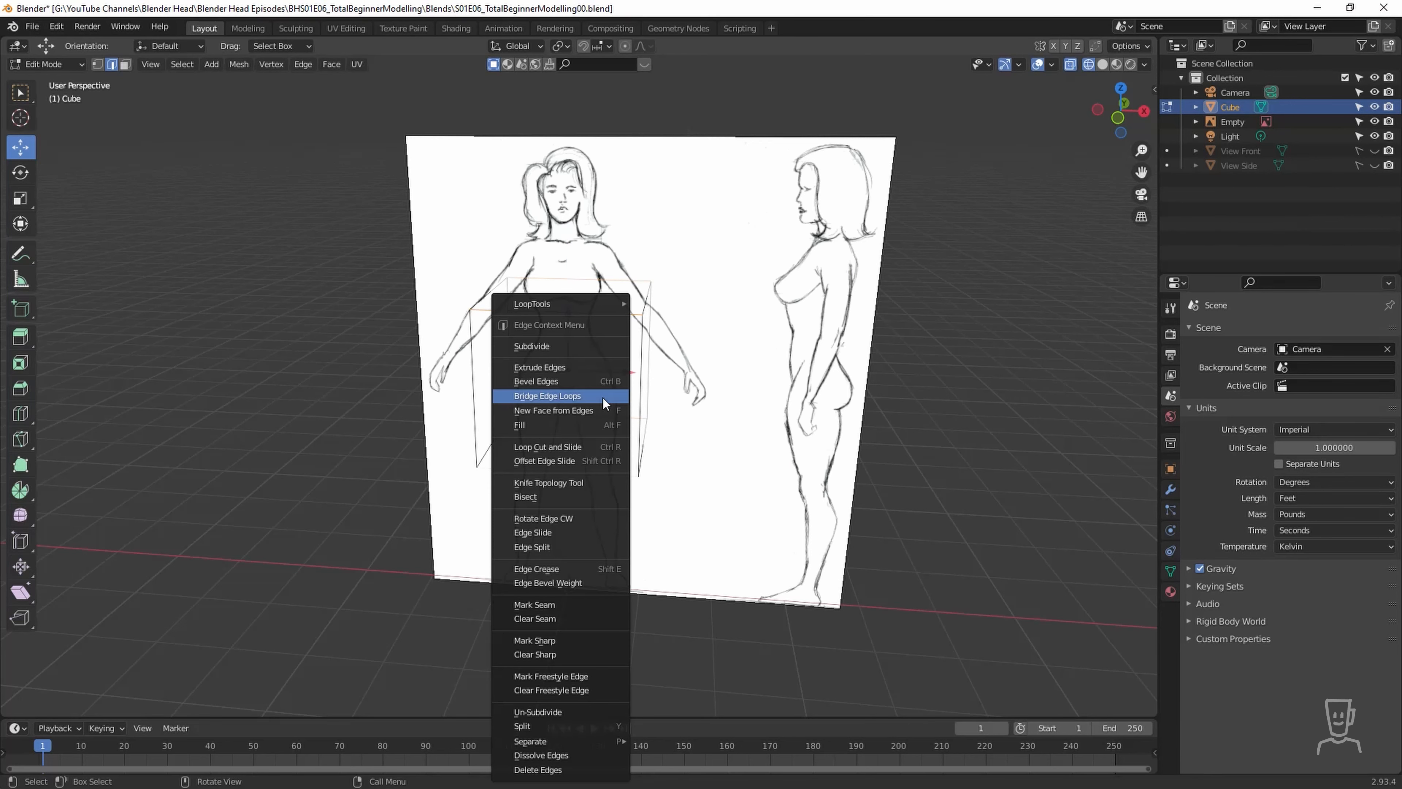
pyautogui.click(571, 345)
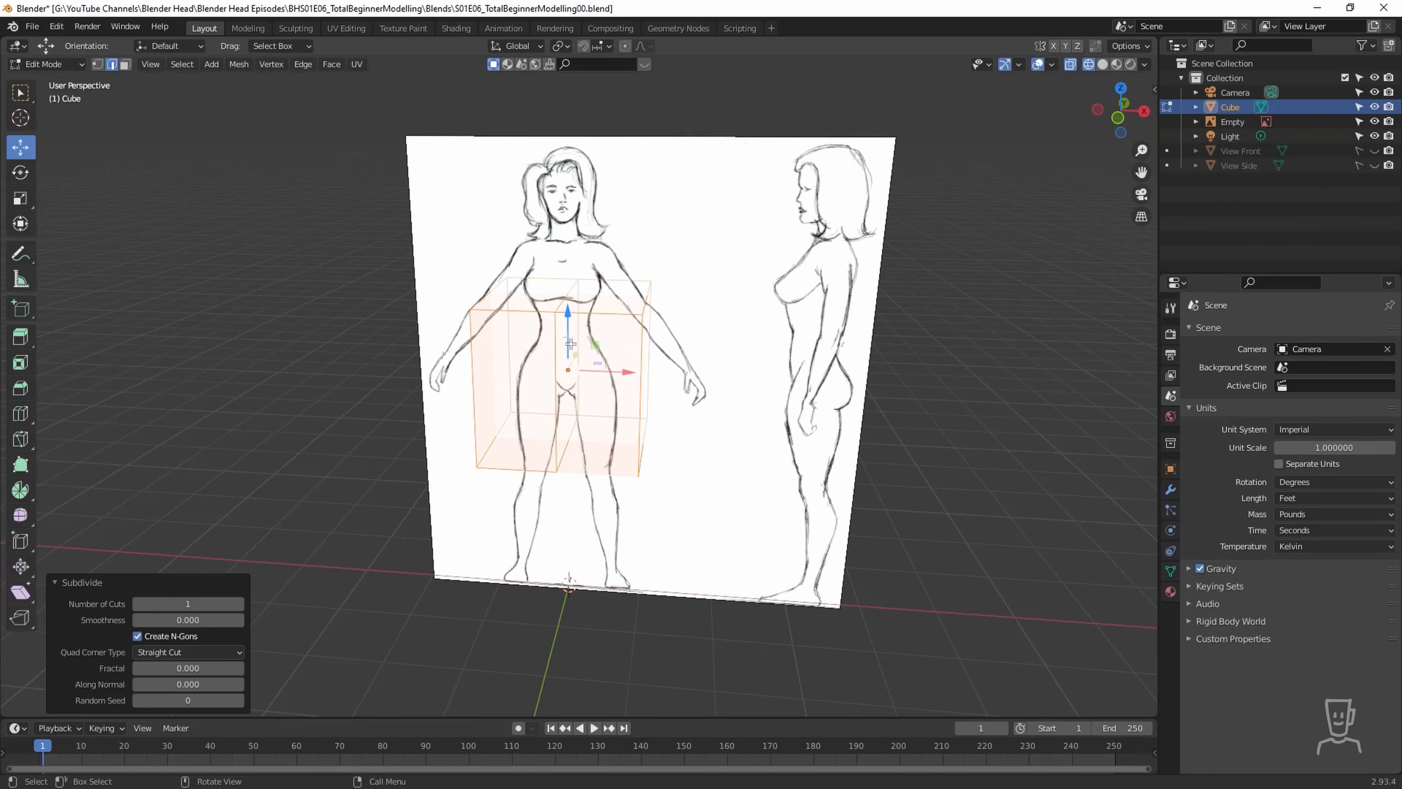
# In the front view, delete the cube's outer vertices on the negative X side, keeping only the positive X half.
pyautogui.press('KP_1')
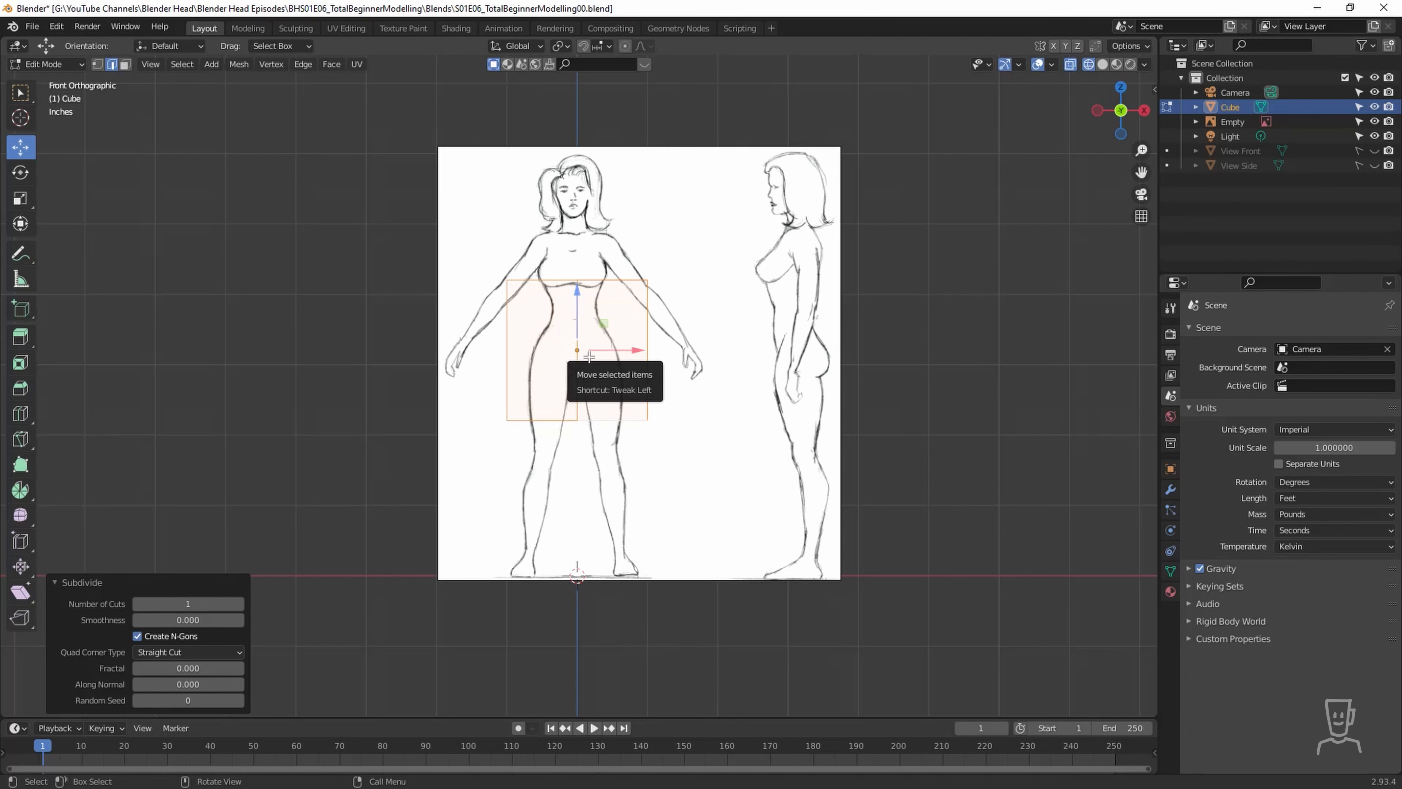
pyautogui.press('1')
pyautogui.moveTo(482, 252); pyautogui.dragTo(540, 453)
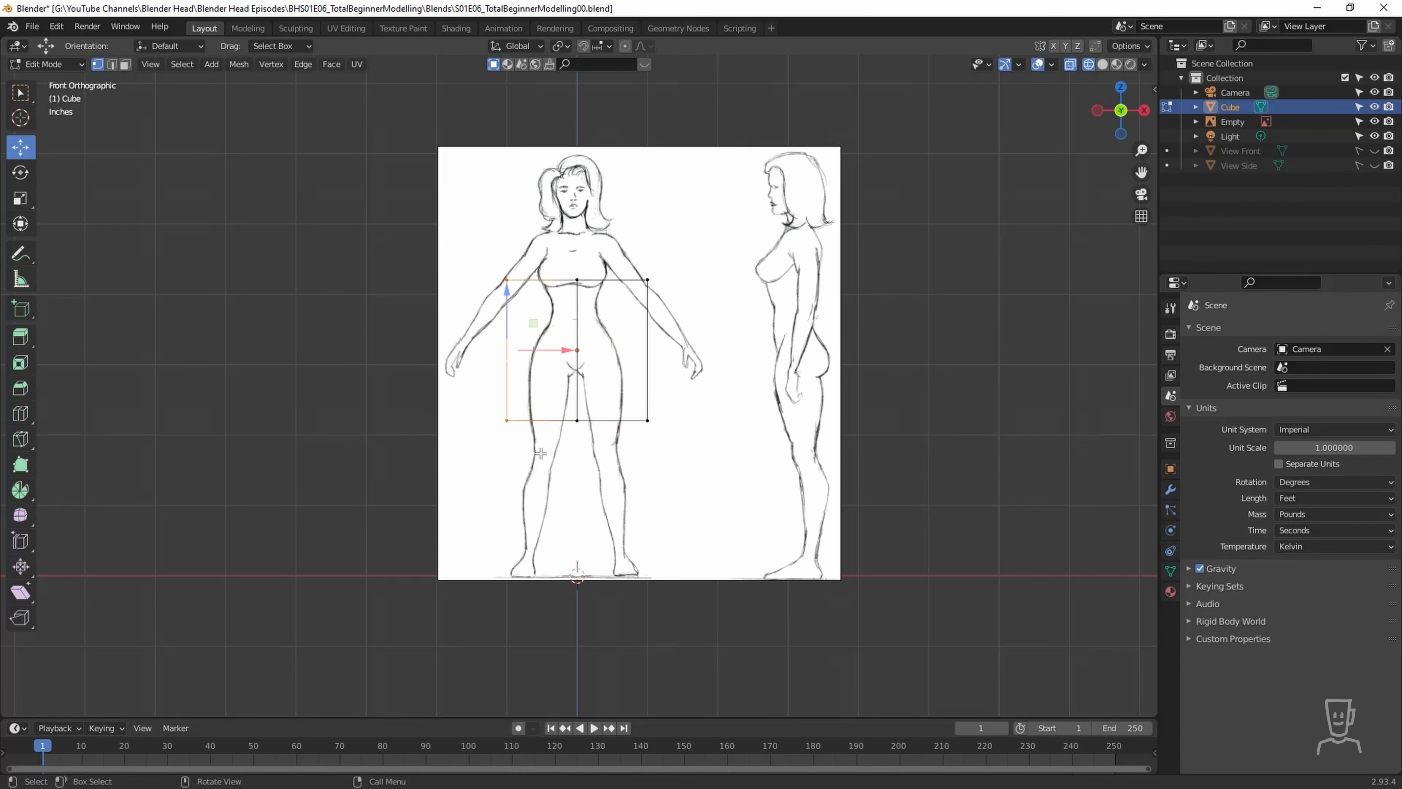
pyautogui.press('x')
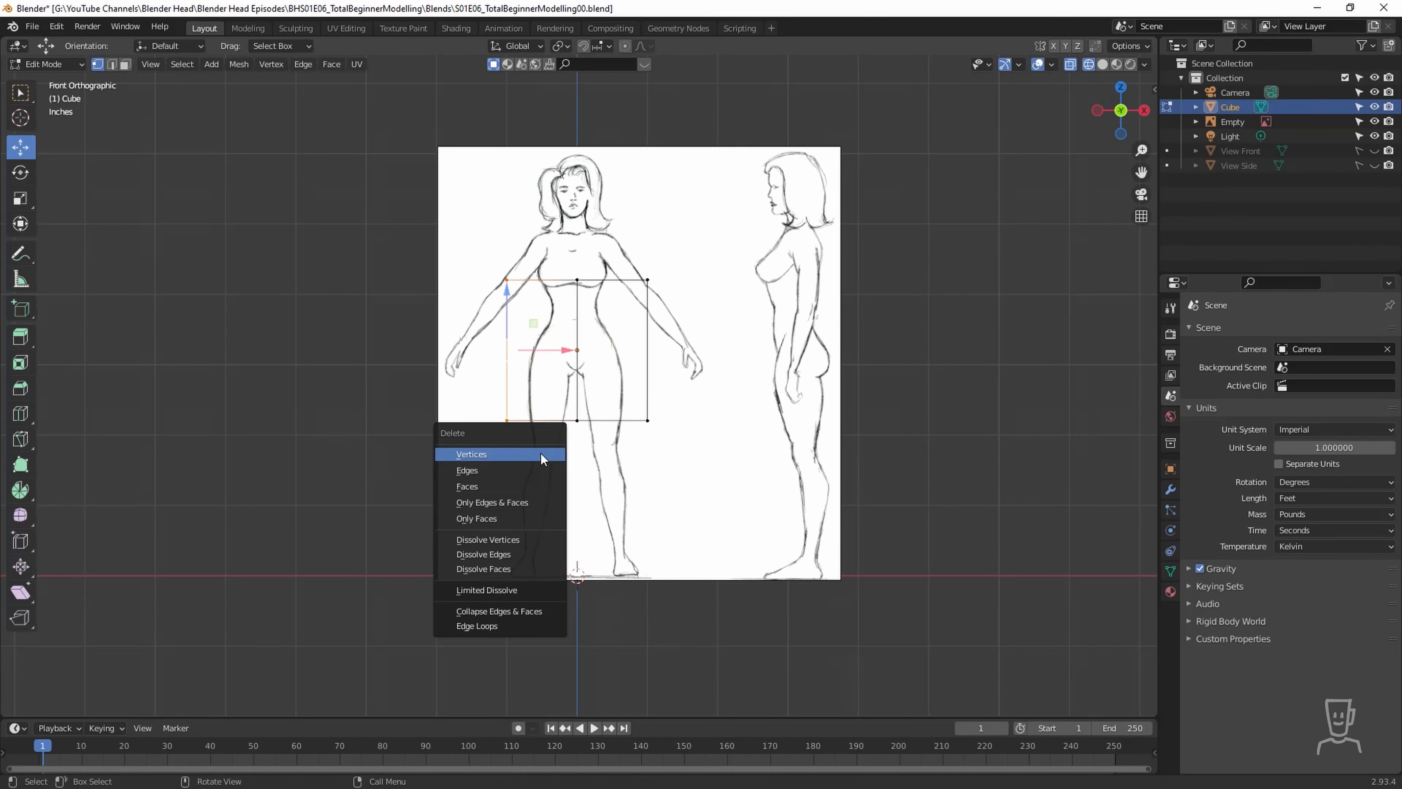
pyautogui.click(541, 454)
pyautogui.moveTo(684, 392); pyautogui.dragTo(632, 447, button='middle')
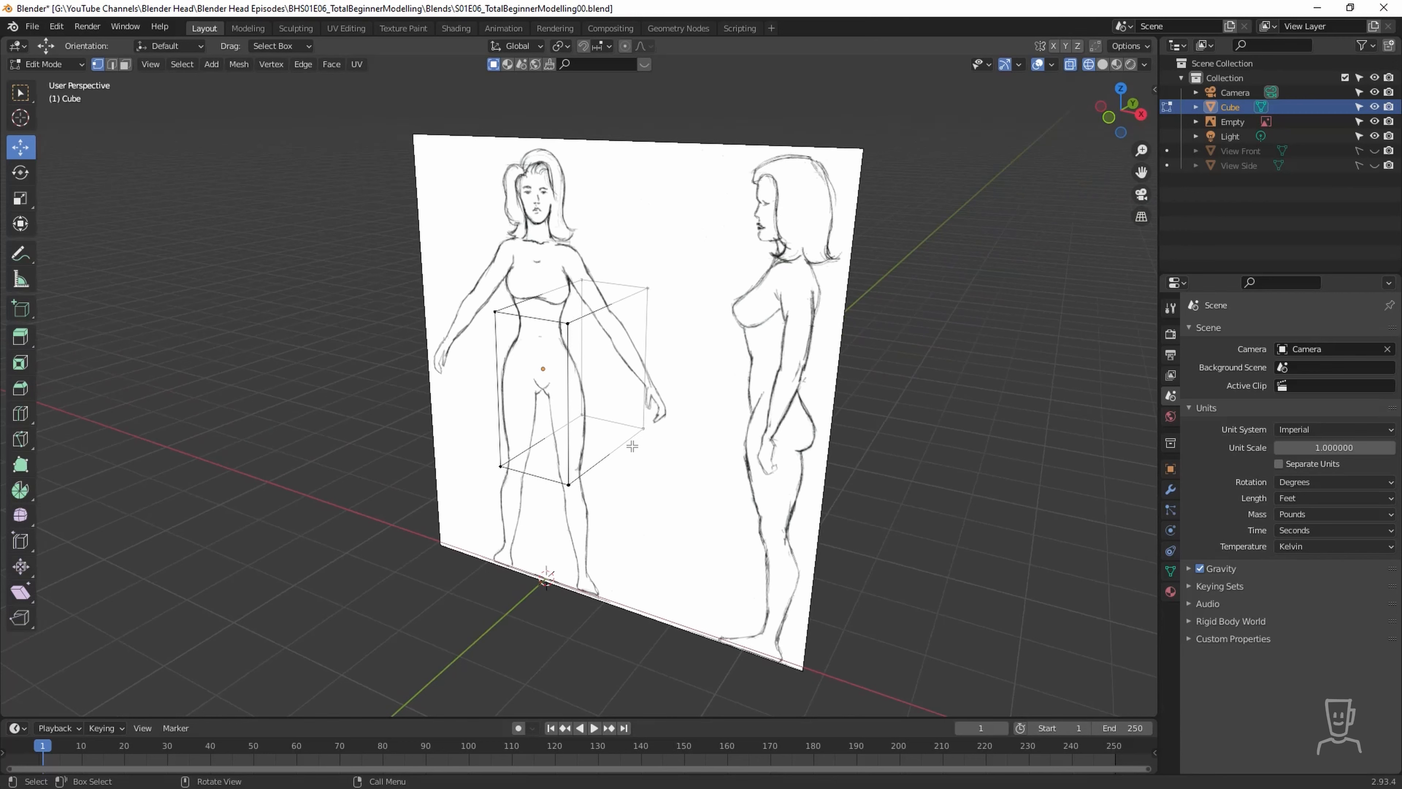
# Save an incremental version as S01E06_TotalBeginnerModelling01.blend and examine the half cube's open side in solid shading.
pyautogui.hotkey('ctrl', 'alt', 's')
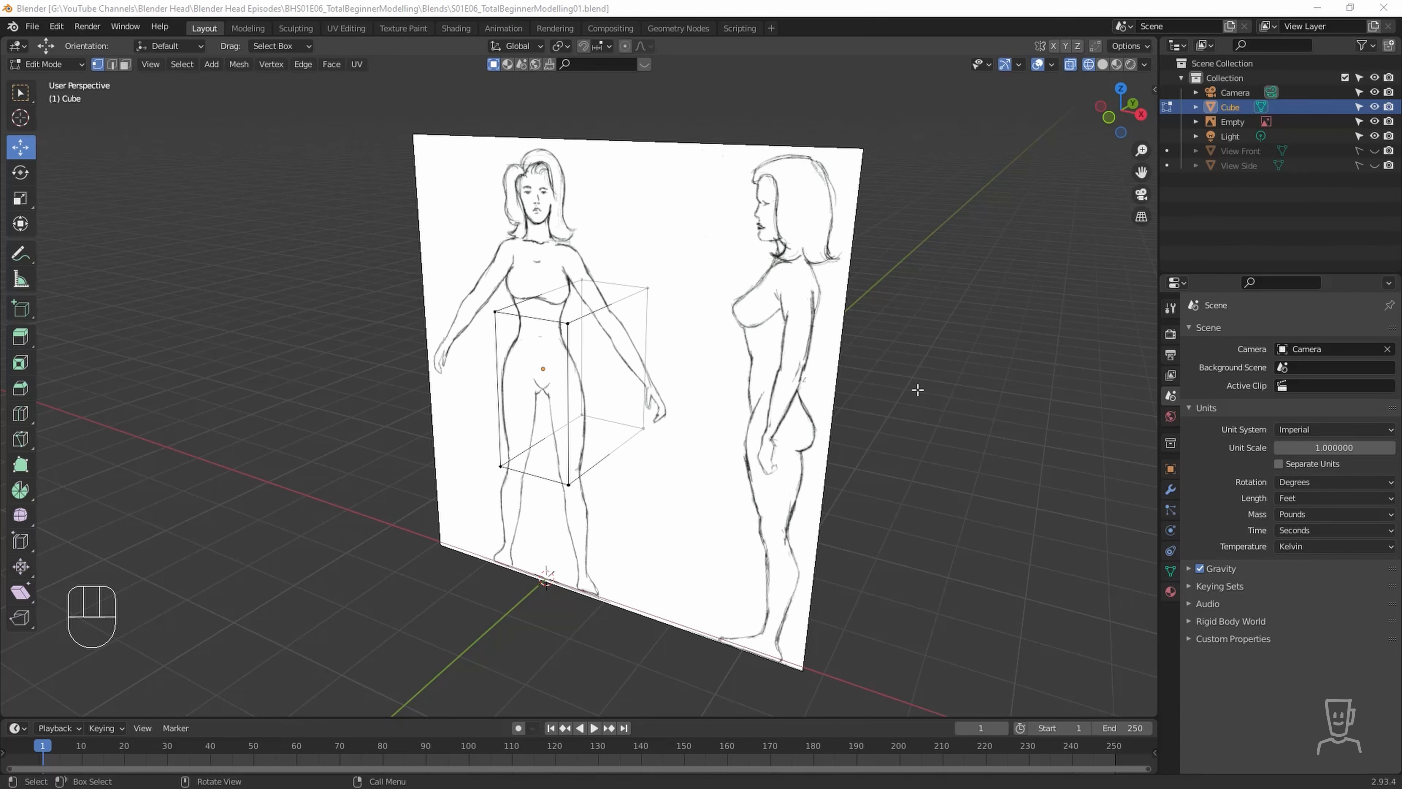
pyautogui.moveTo(918, 390); pyautogui.dragTo(918, 390, button='middle')
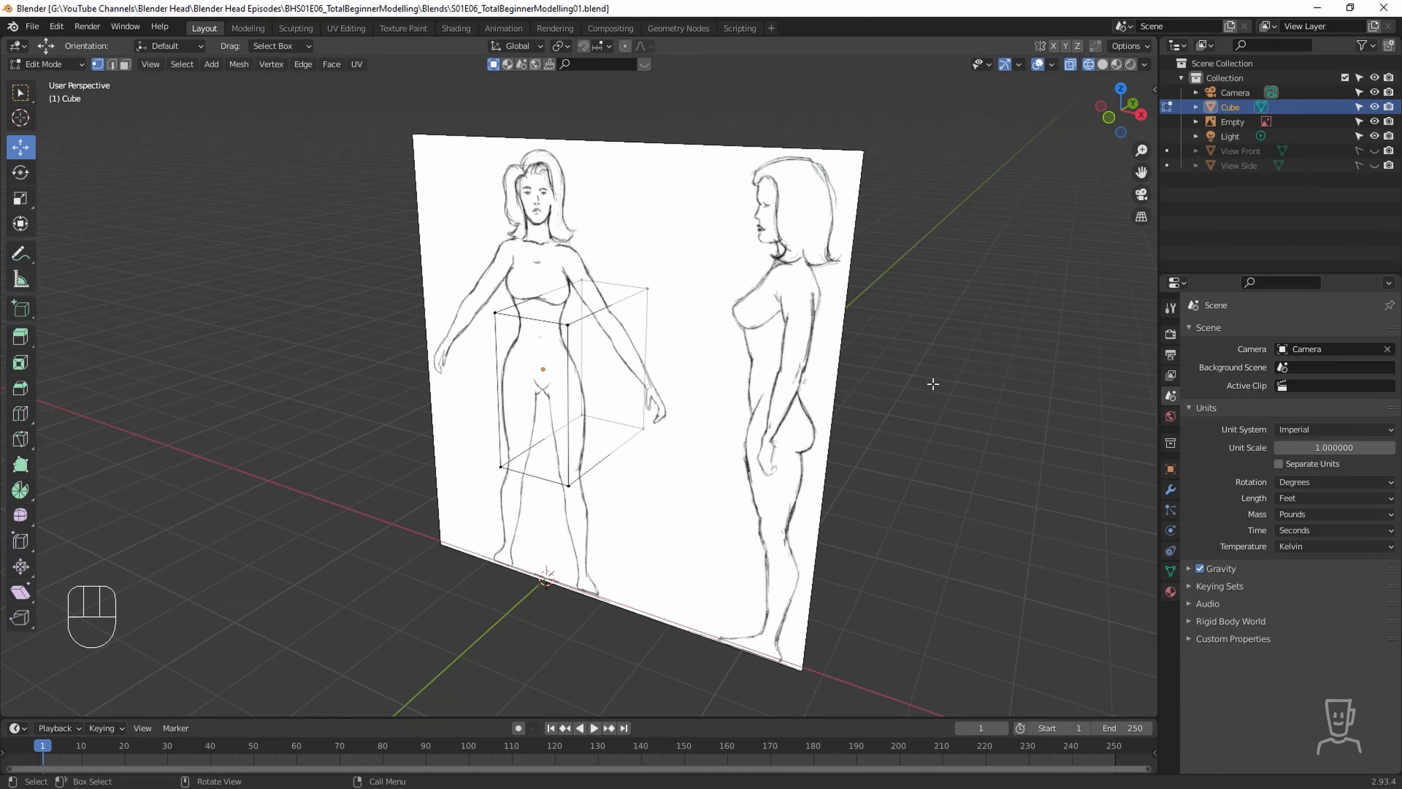
pyautogui.press('shift')
pyautogui.hotkey('shift', 'z')
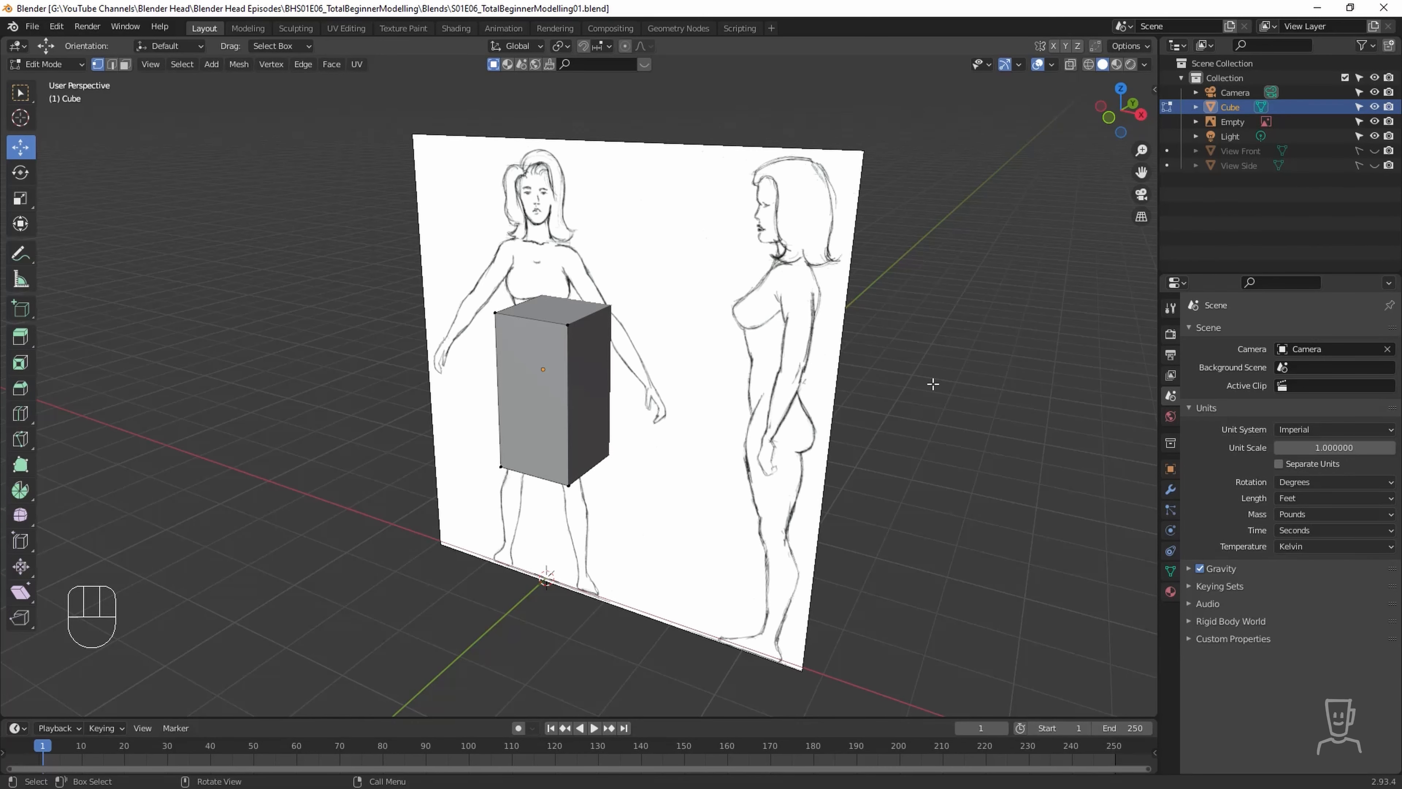
pyautogui.moveTo(627, 406); pyautogui.dragTo(848, 332, button='middle')
pyautogui.scroll(4, 760, 363)
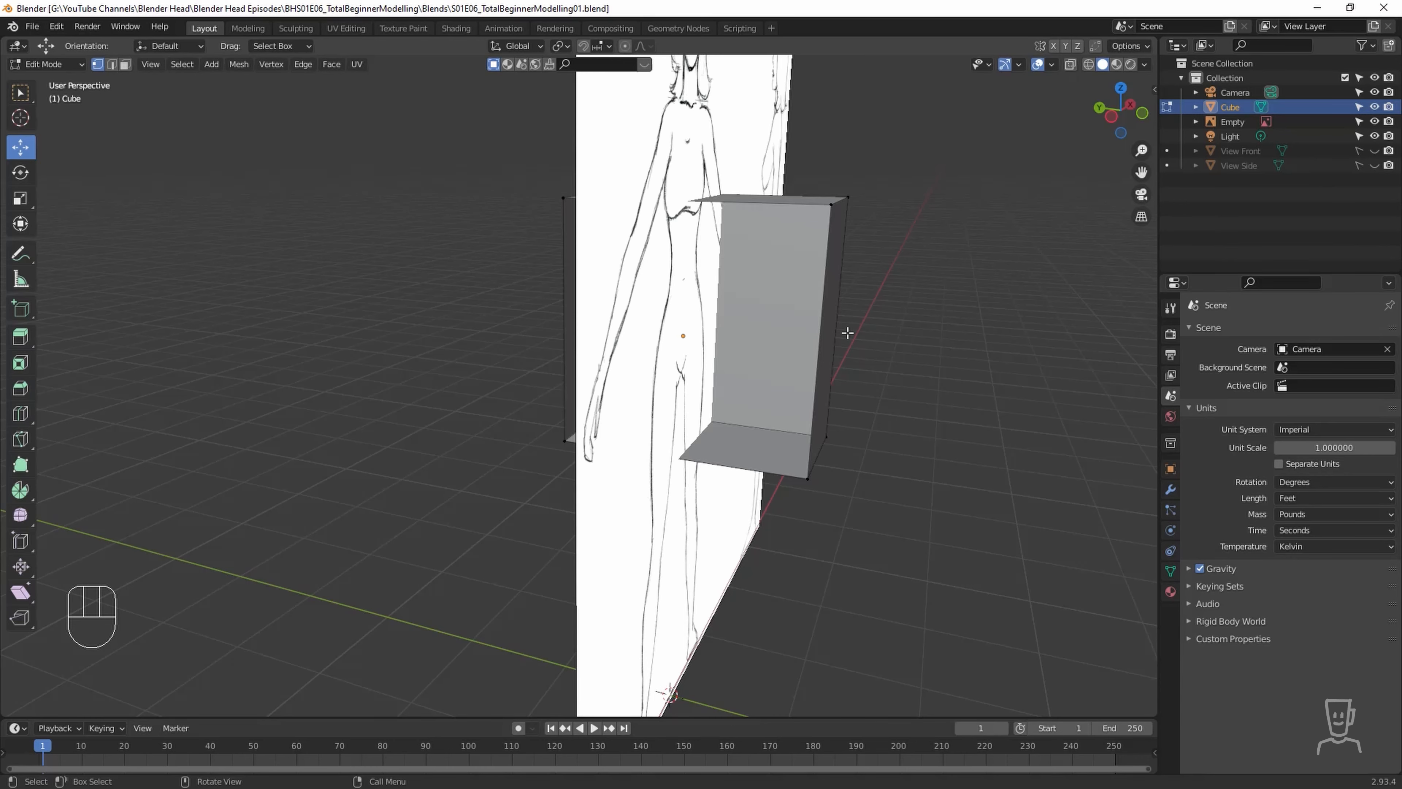
pyautogui.moveTo(849, 383); pyautogui.dragTo(676, 388, button='middle')
pyautogui.scroll(-3, 677, 388)
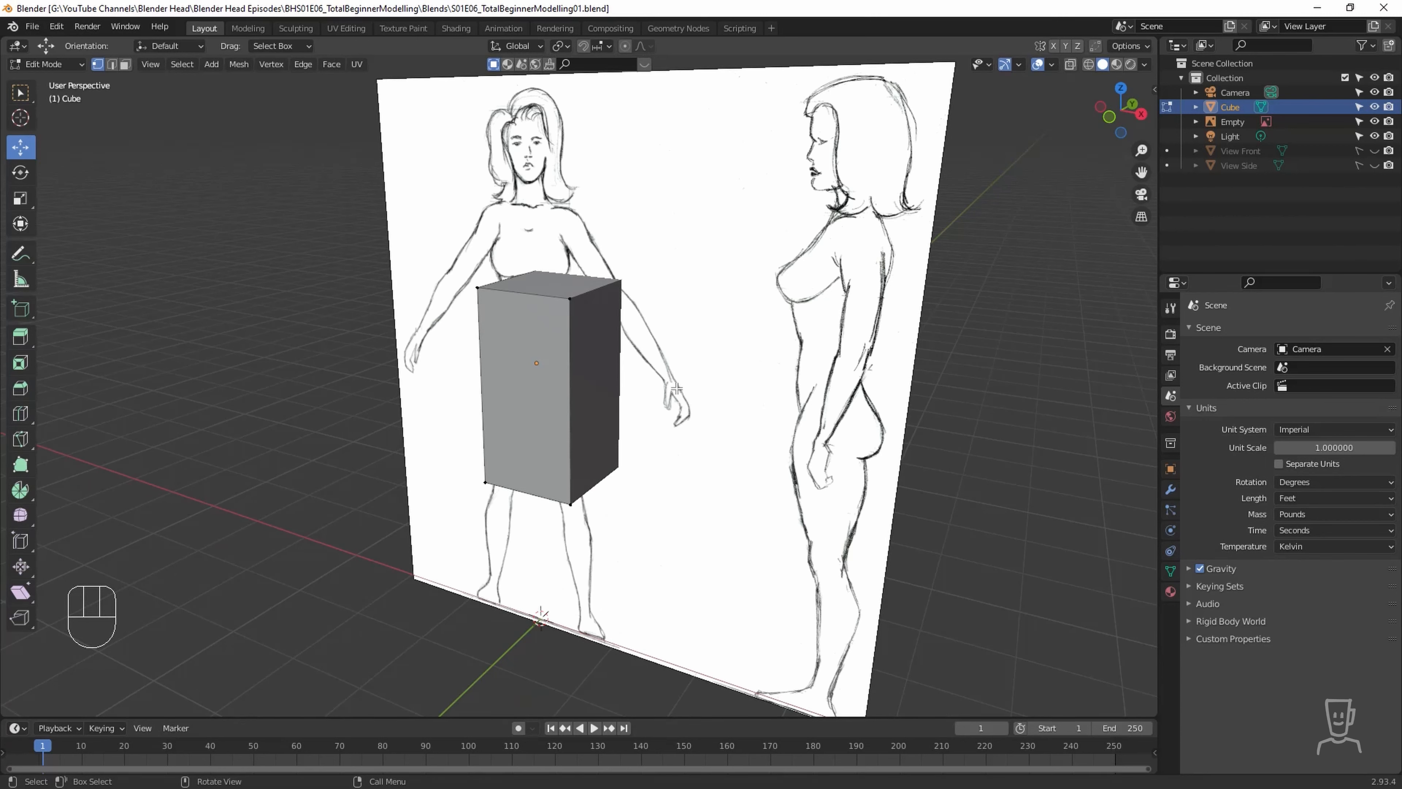
# In Object Mode, add a Mirror modifier on the X axis to the half cube.
pyautogui.press('Tab')
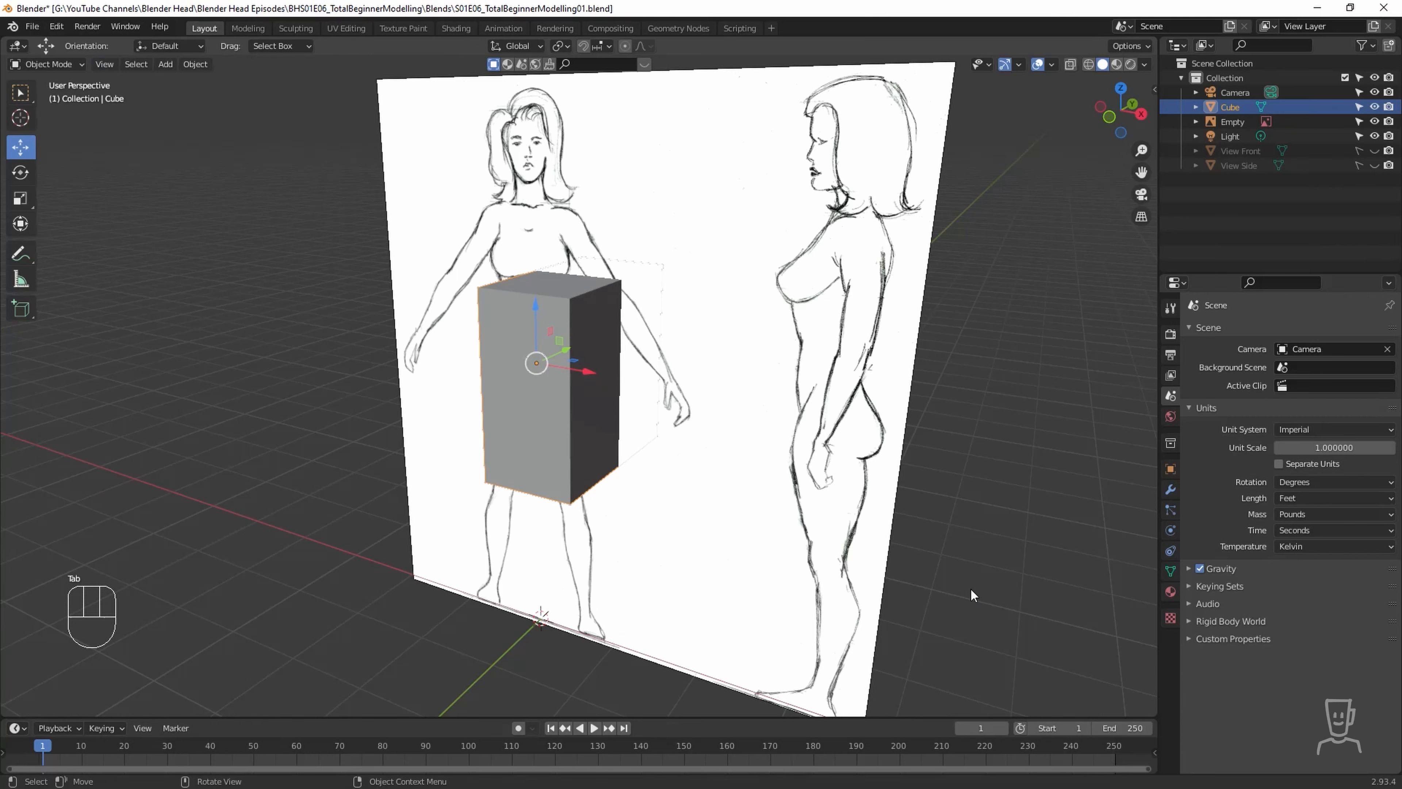
pyautogui.click(1170, 490)
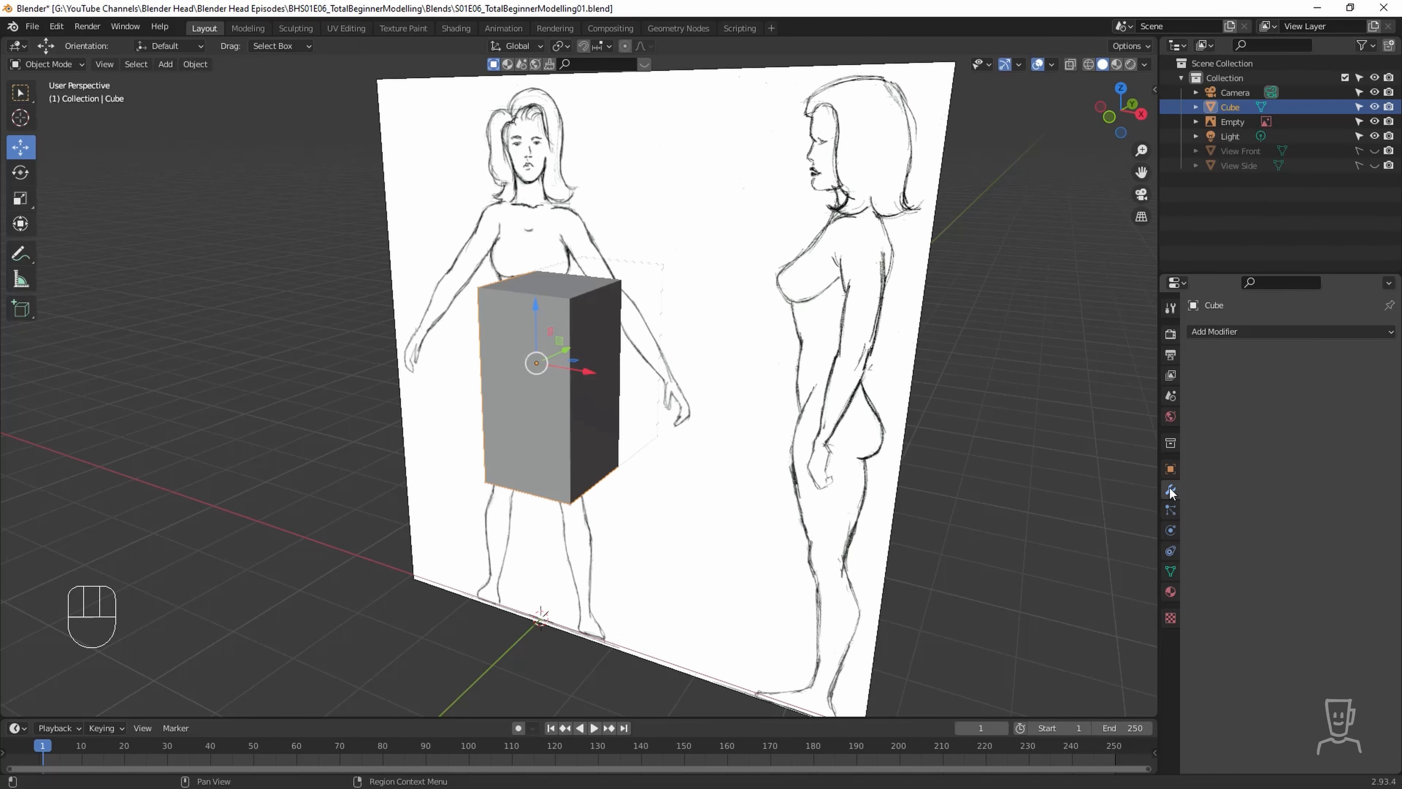
pyautogui.click(1285, 331)
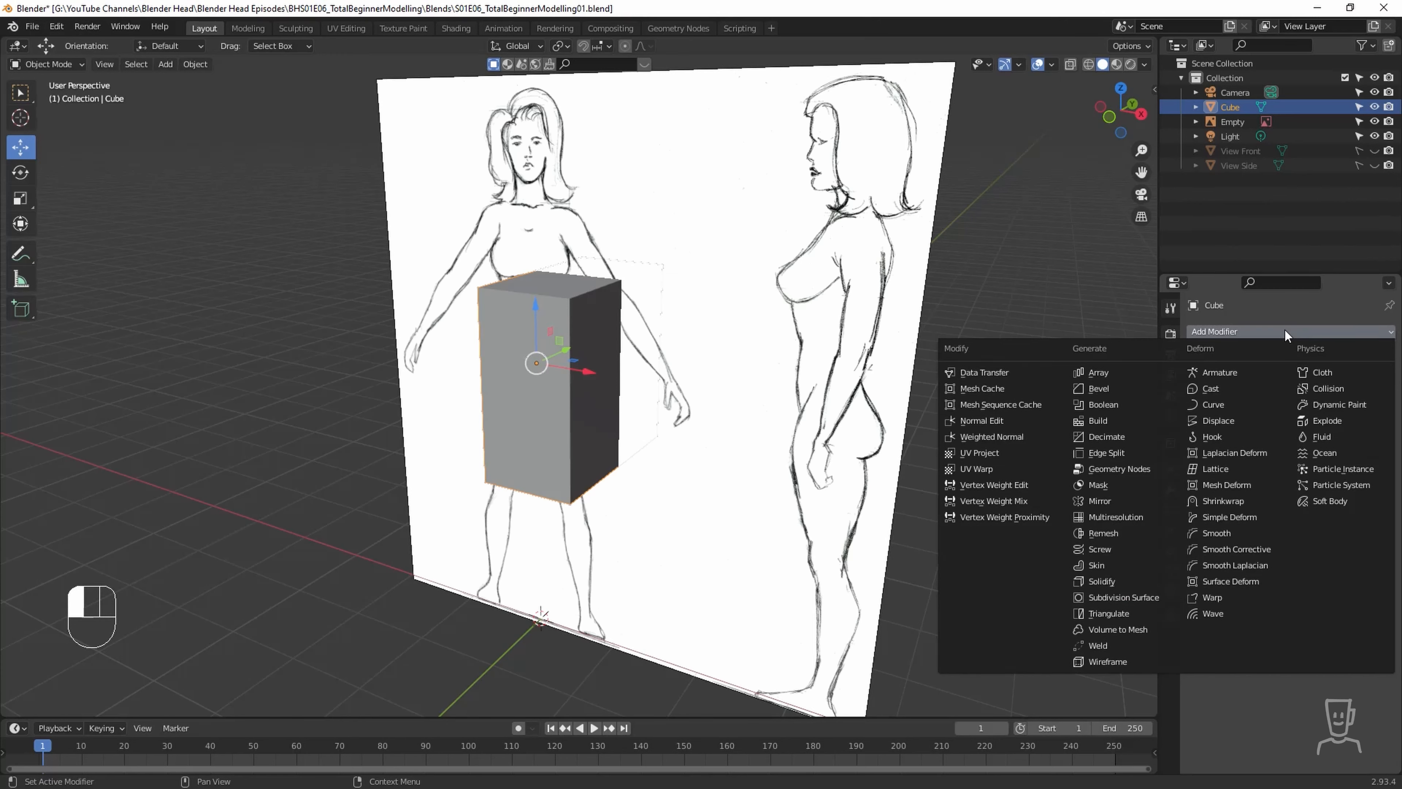
pyautogui.click(1091, 504)
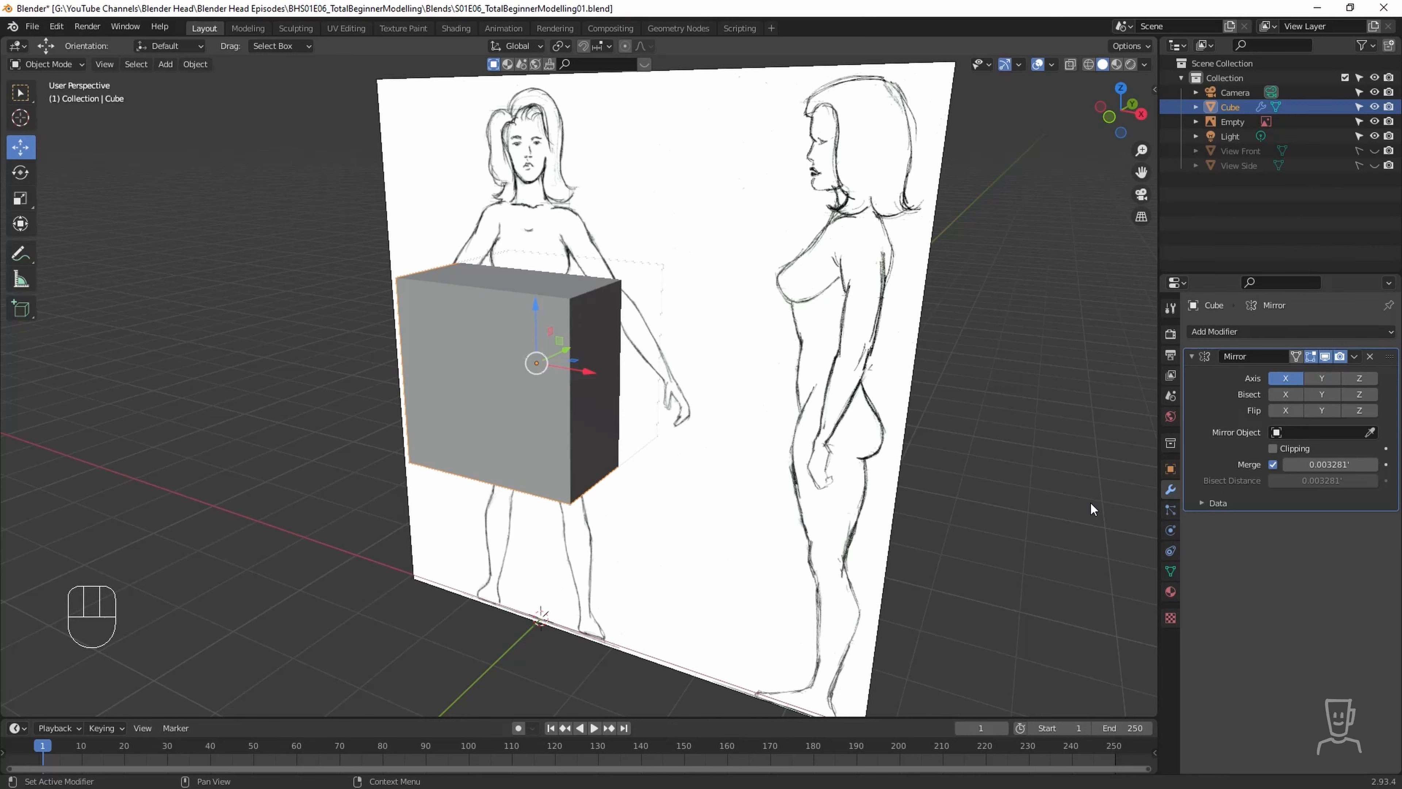
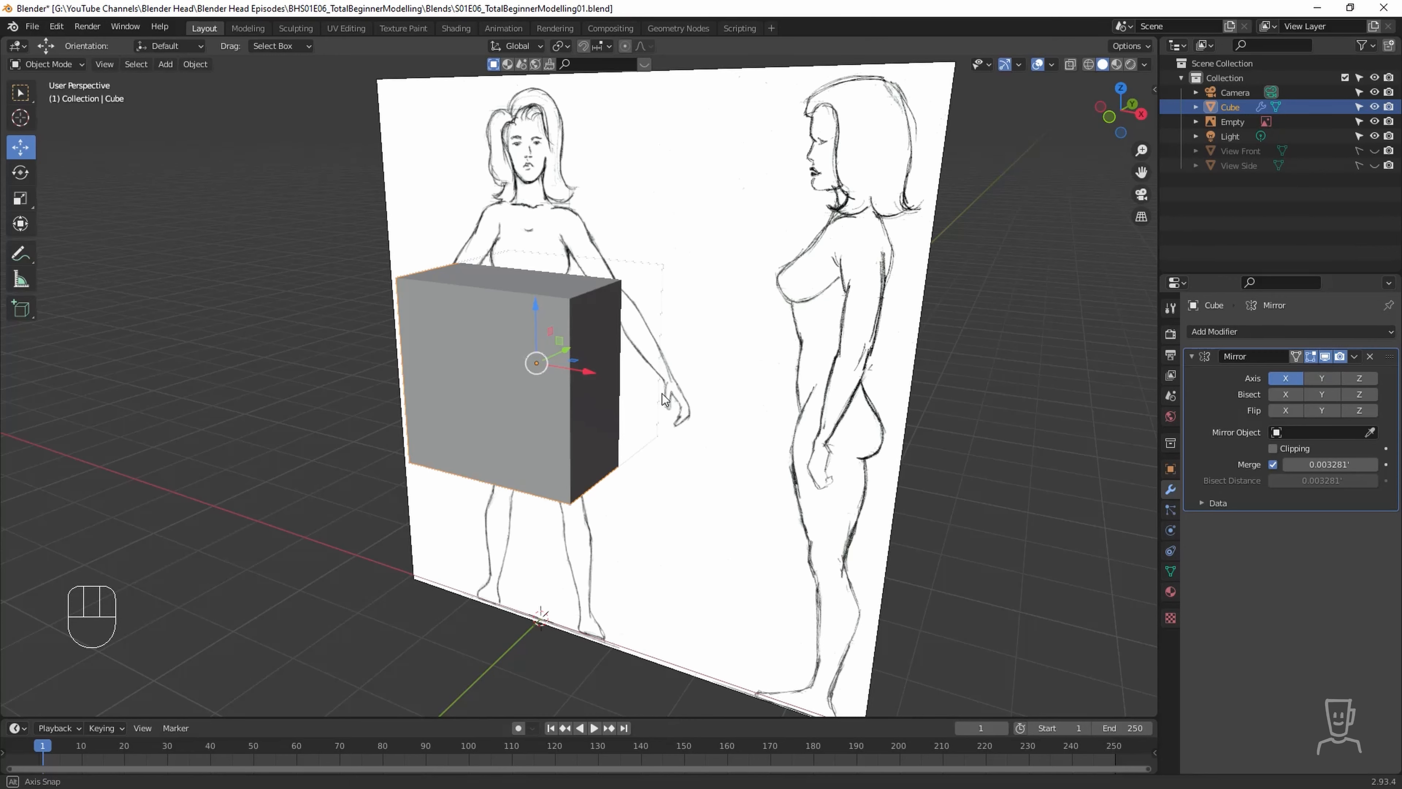
# Display the viewport in wireframe shading again, keeping the mirrored cube as the selected object.
pyautogui.moveTo(728, 335); pyautogui.dragTo(668, 399, button='middle')
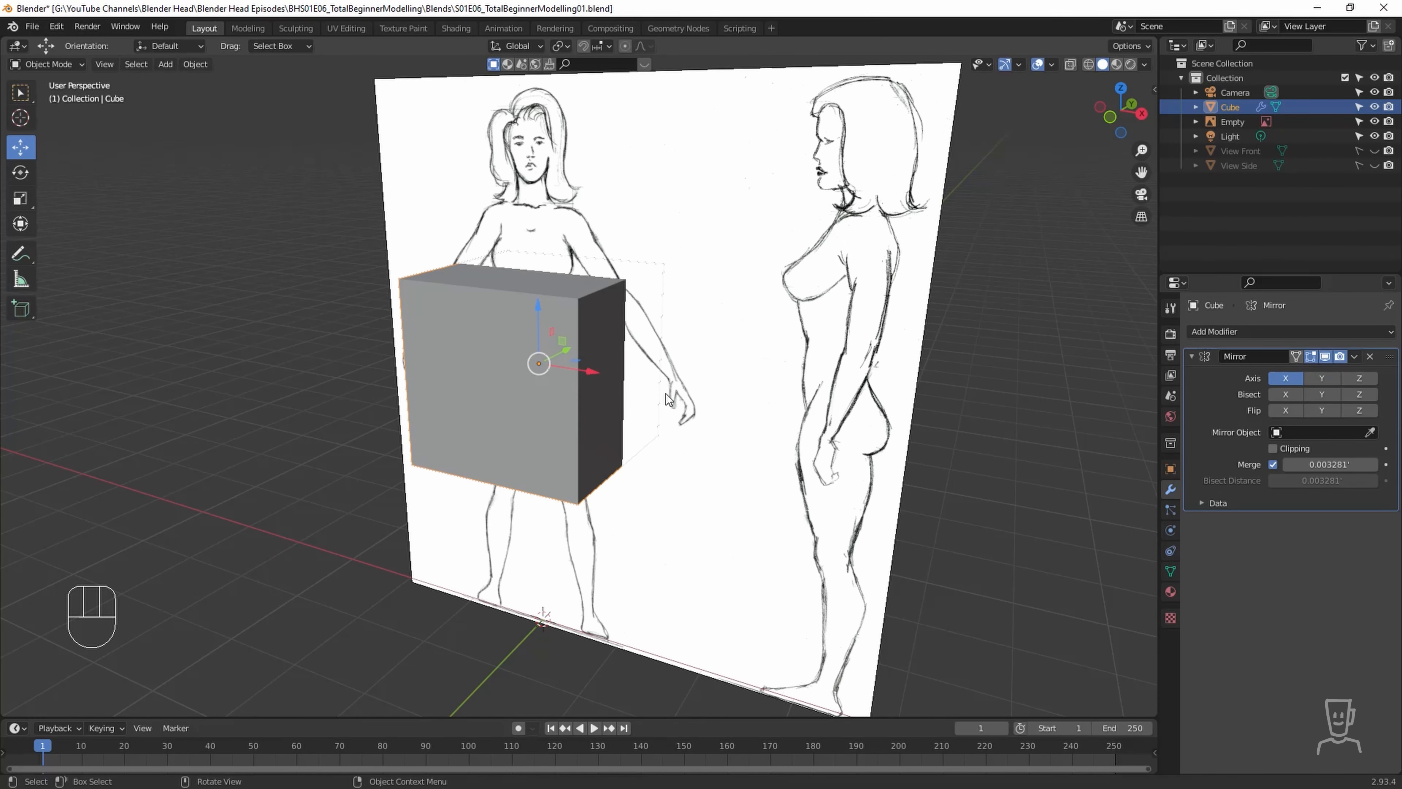
pyautogui.press('shift')
pyautogui.hotkey('shift', 'z')
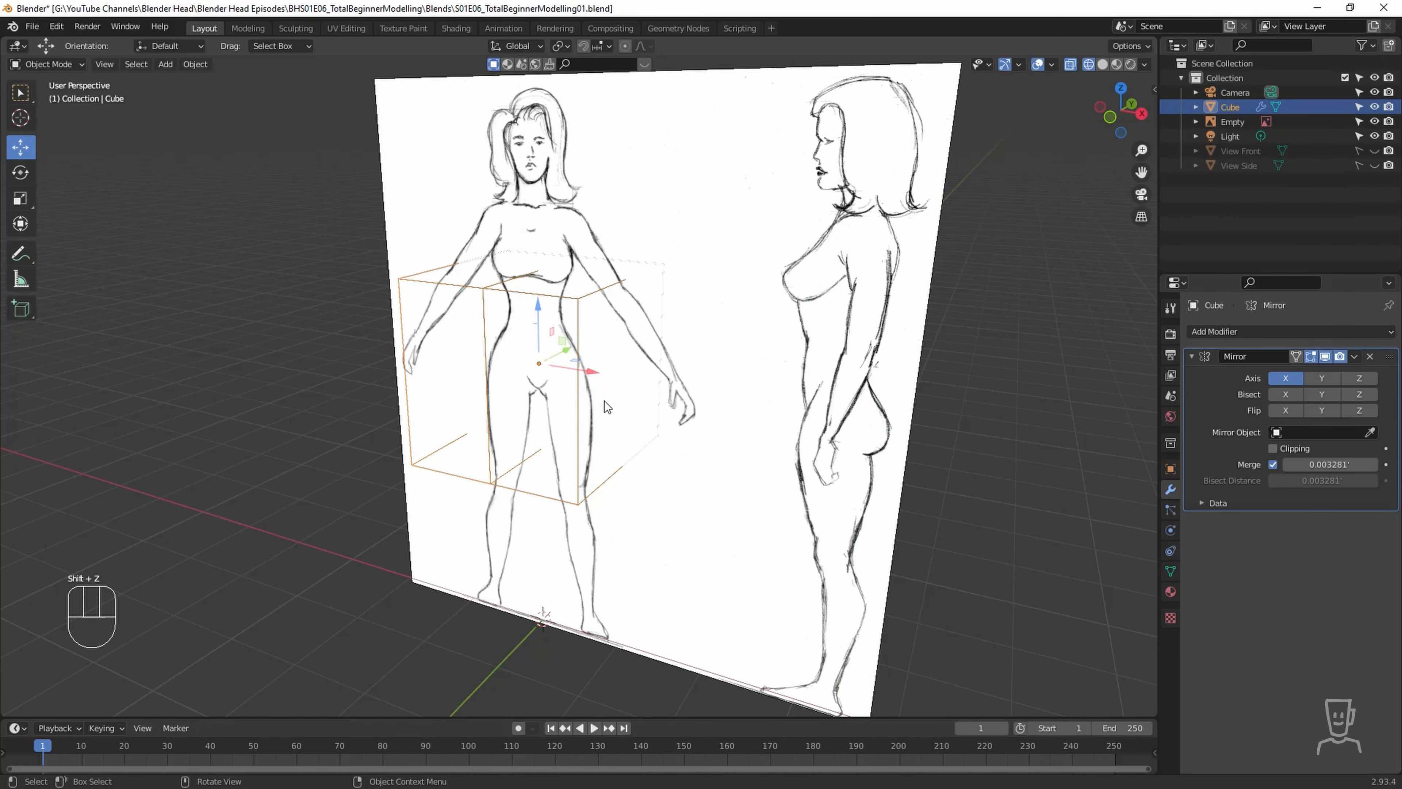
pyautogui.moveTo(616, 407)
pyautogui.mouseDown(button='middle')
pyautogui.moveTo(678, 405)
pyautogui.moveTo(611, 419)
pyautogui.mouseUp(button='middle')
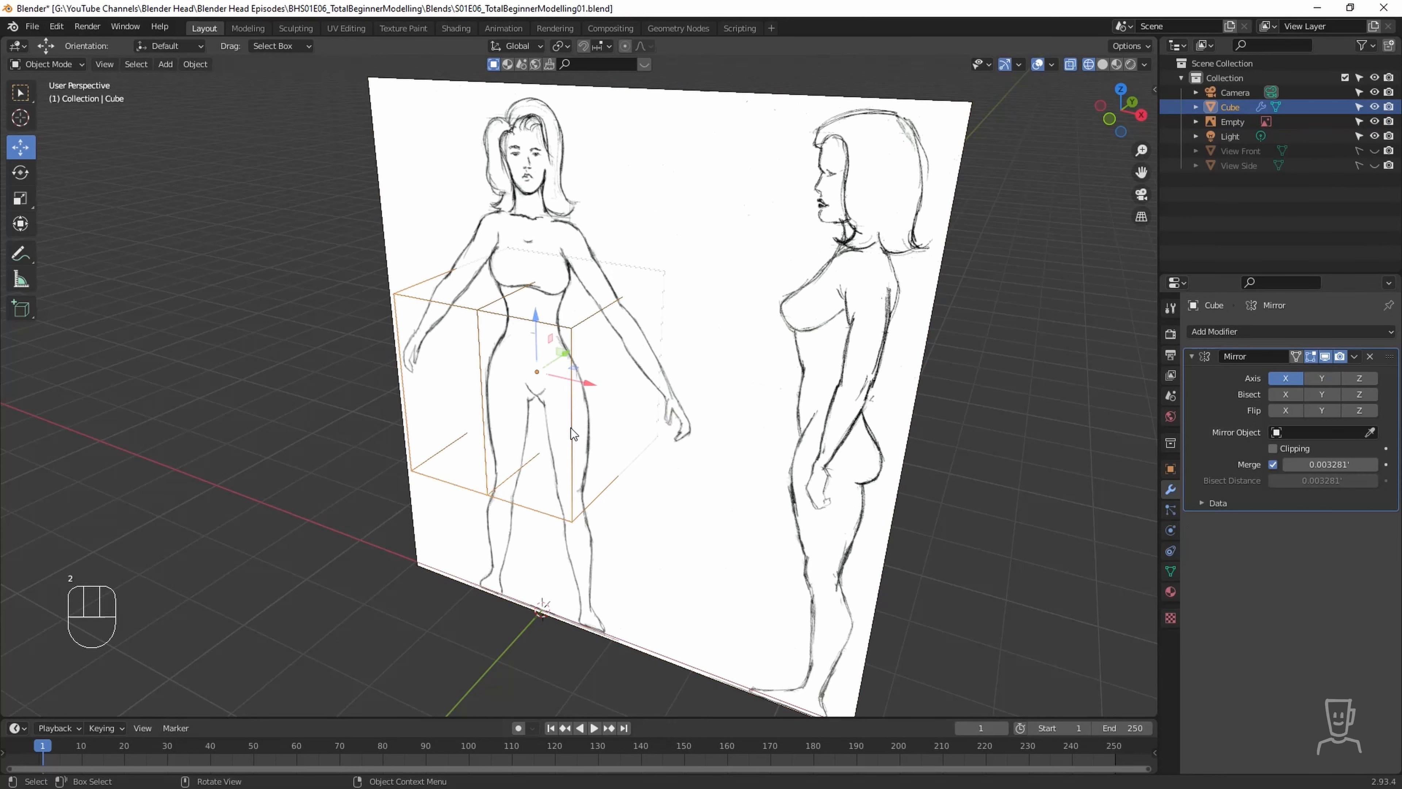
pyautogui.press('2')
pyautogui.click(570, 428)
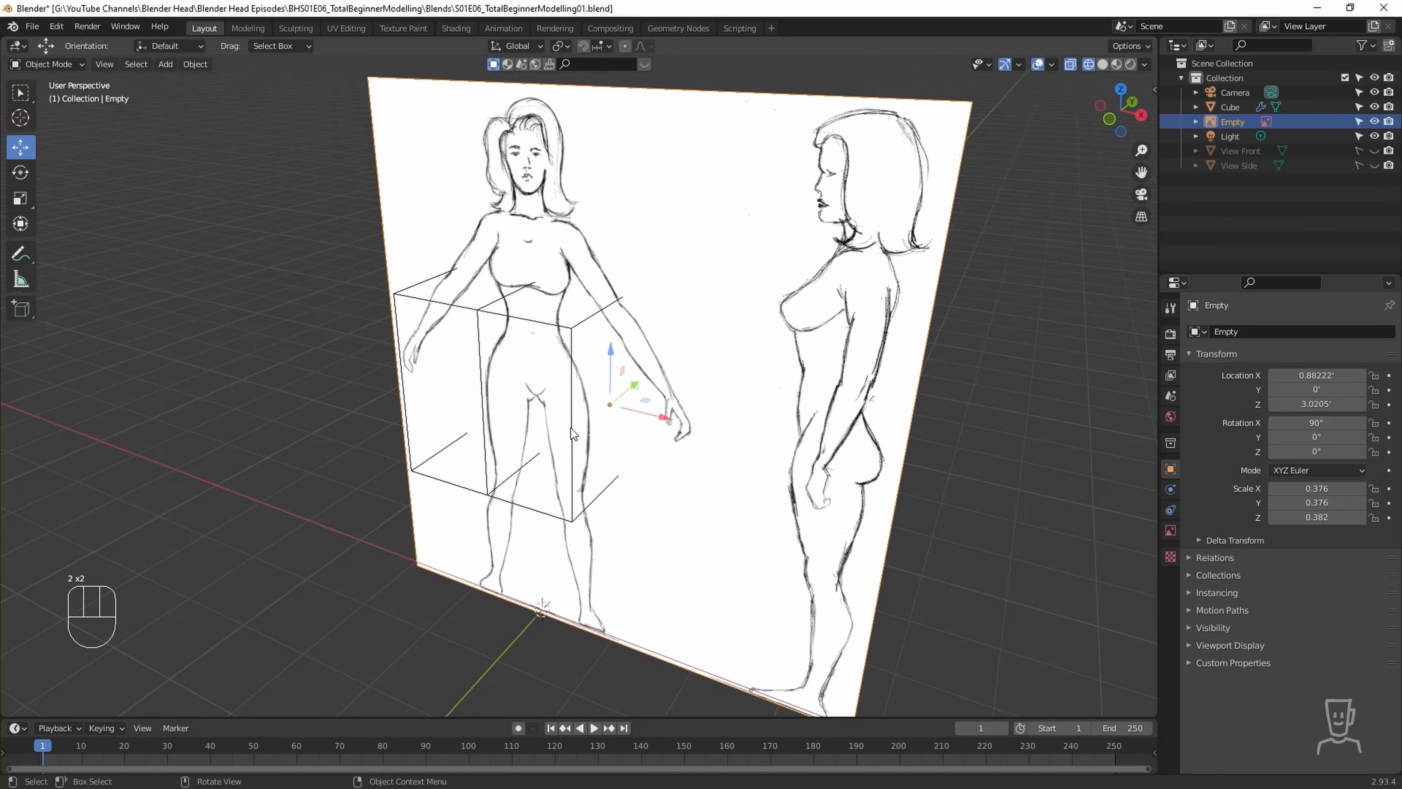
pyautogui.click(571, 428)
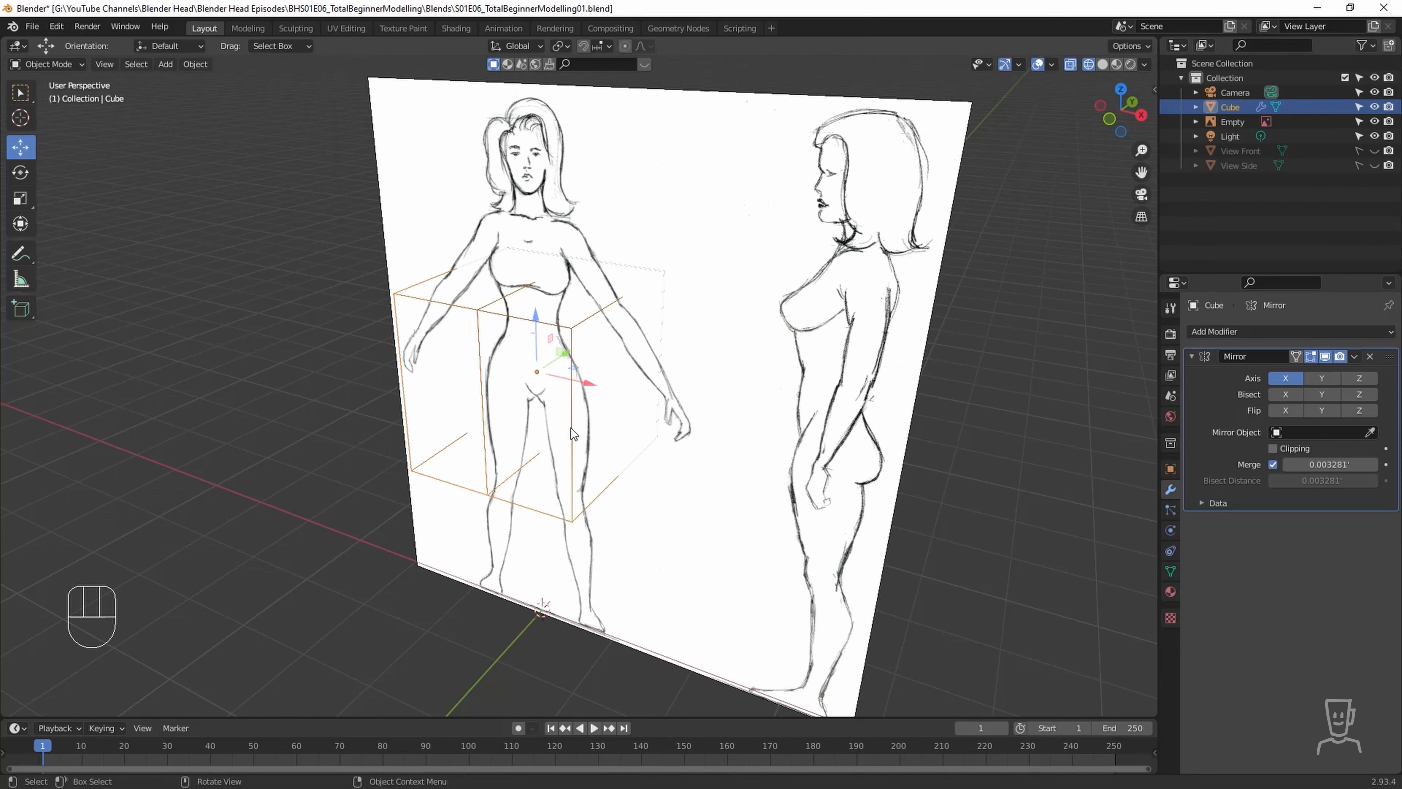
# Put the cube in Edit Mode with edge selection and select its front outer vertical edge on the positive X side.
pyautogui.press('Tab')
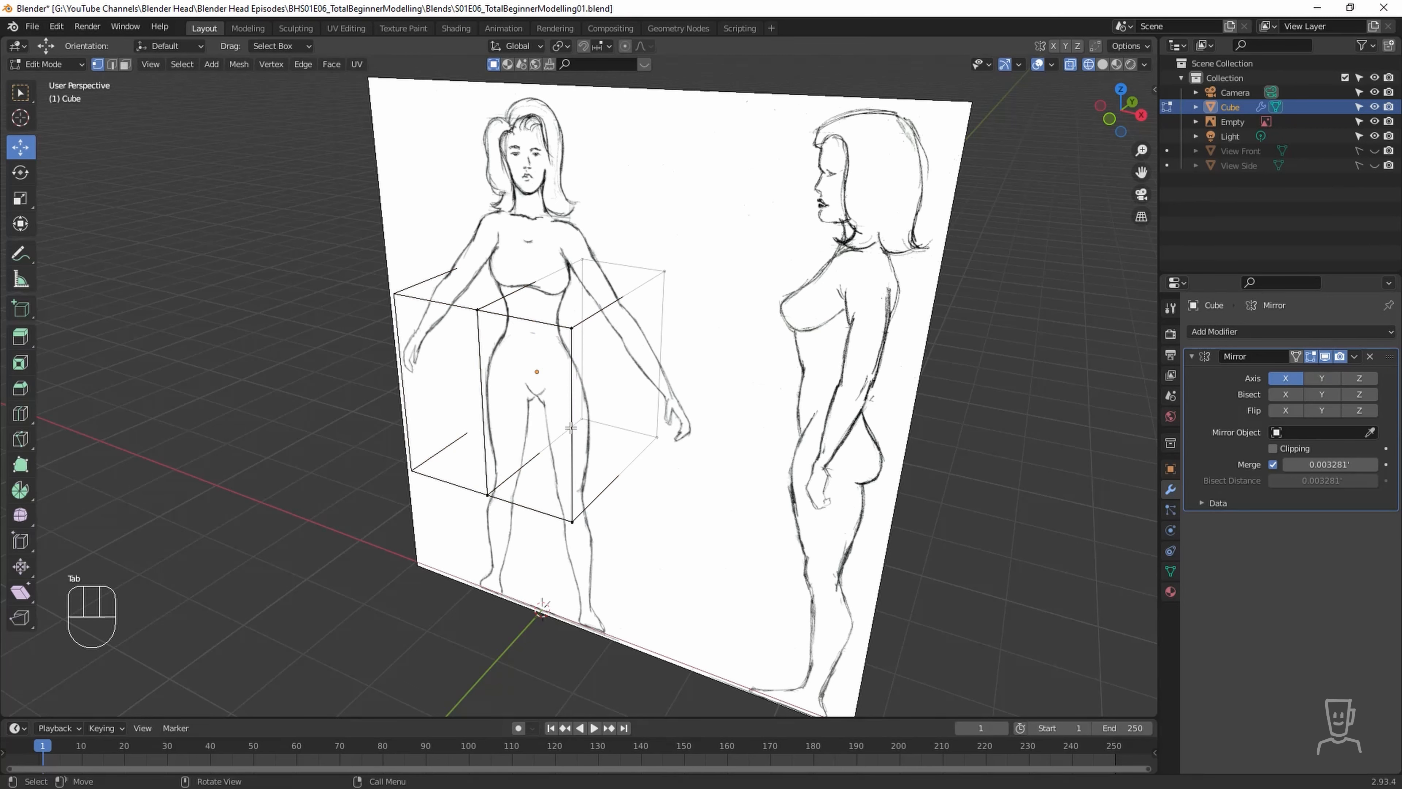
pyautogui.press('2')
pyautogui.click(571, 428)
pyautogui.click(657, 343)
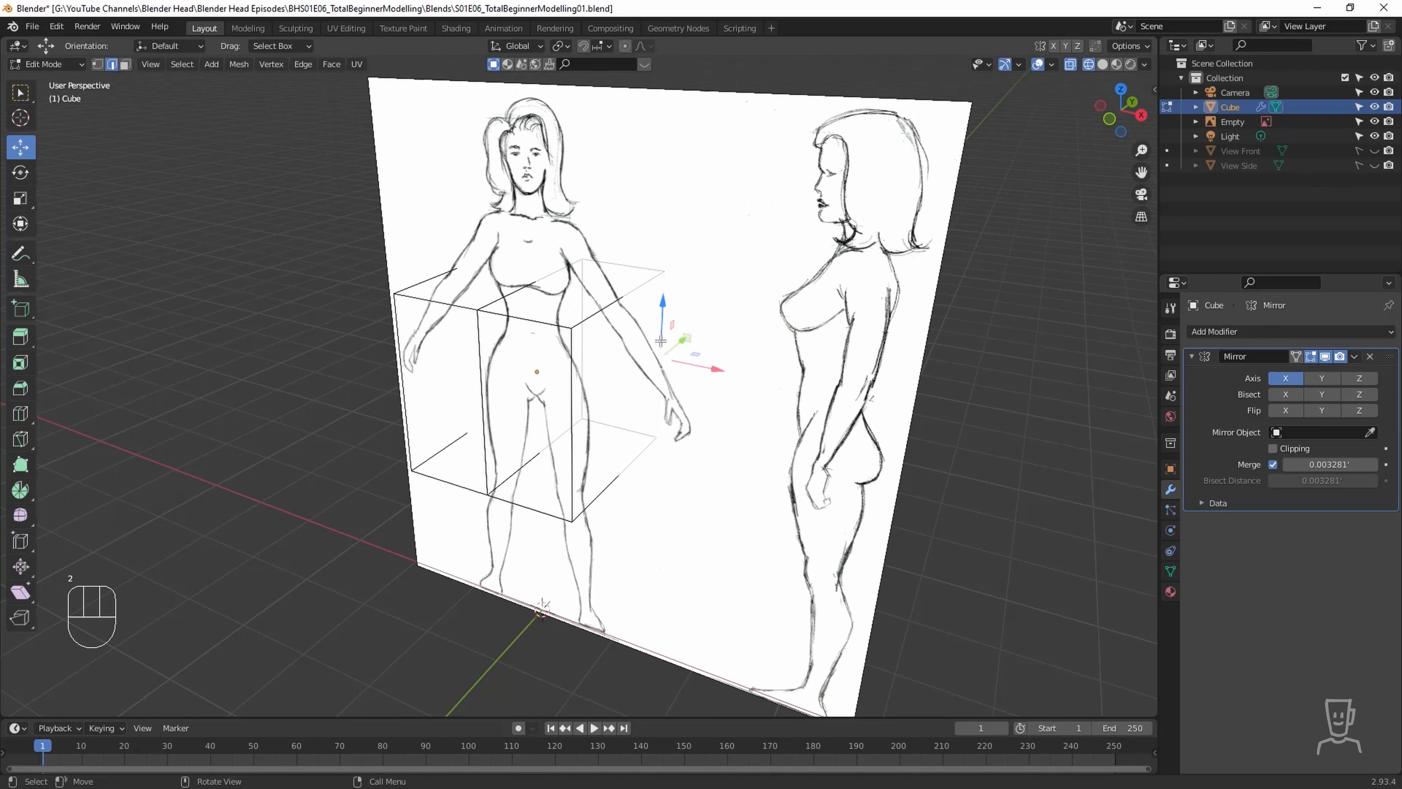
pyautogui.click(571, 385)
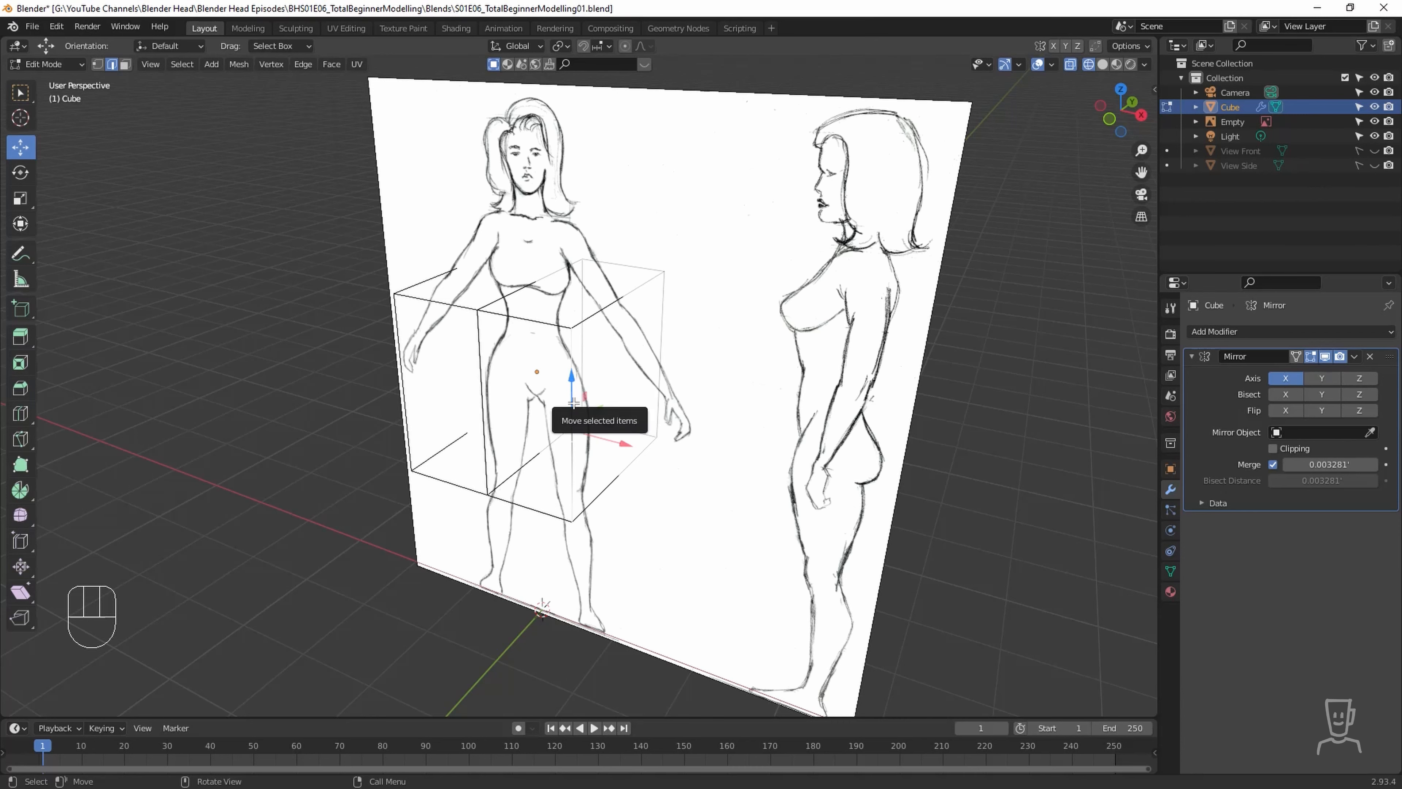
pyautogui.click(630, 291)
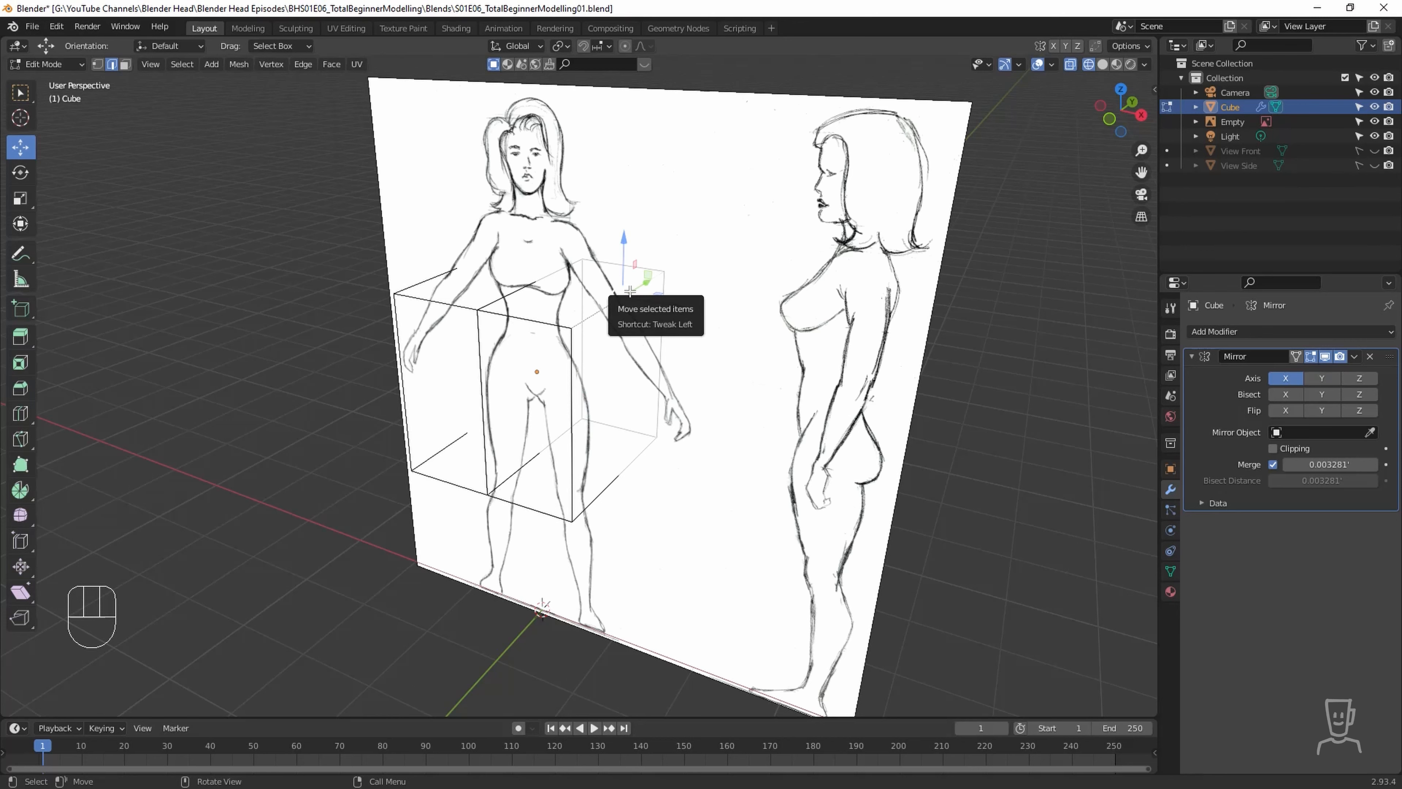
pyautogui.click(572, 418)
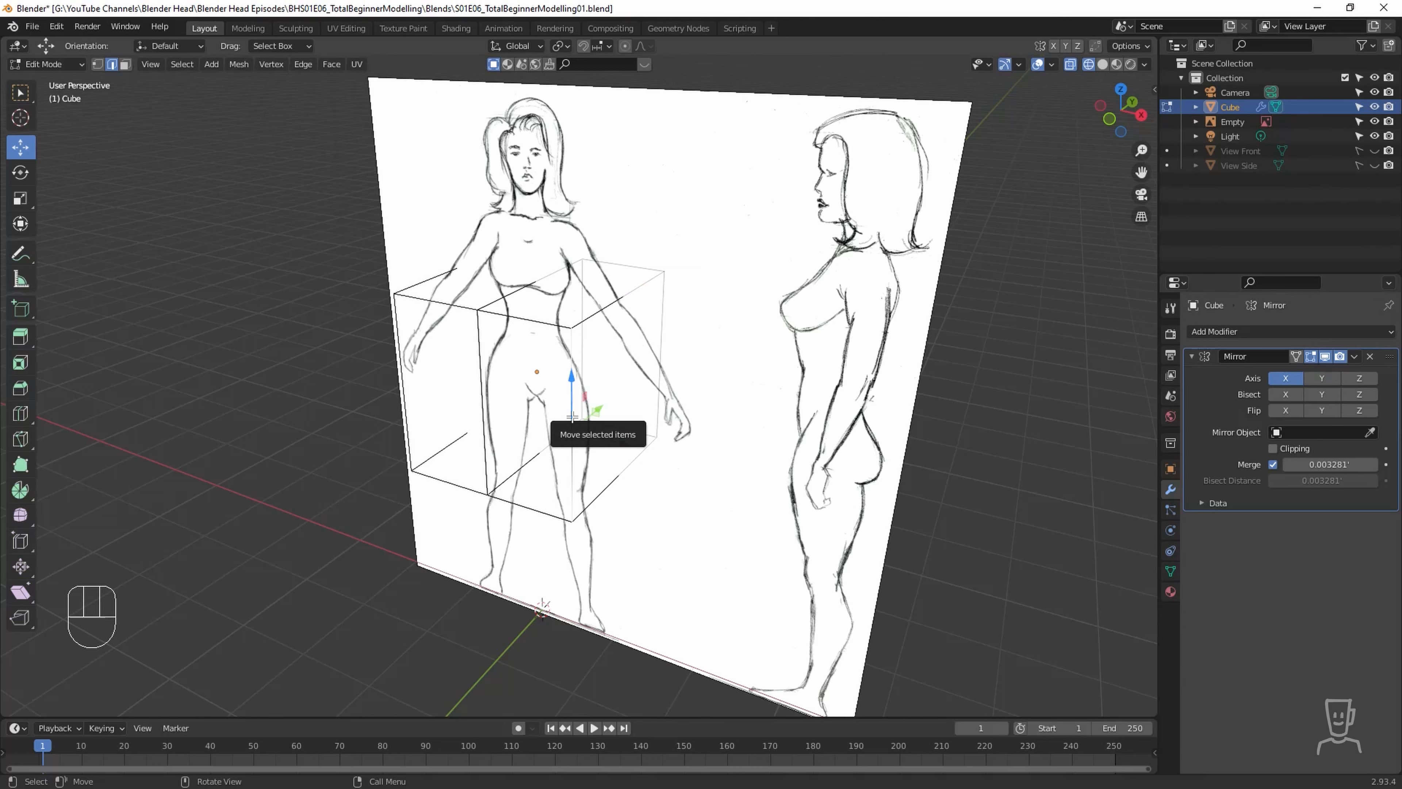
# Add a loop cut with 3 cuts across the half cube's vertical edges, sliding the new loops slightly upward.
pyautogui.hotkey('ctrl', 'r')
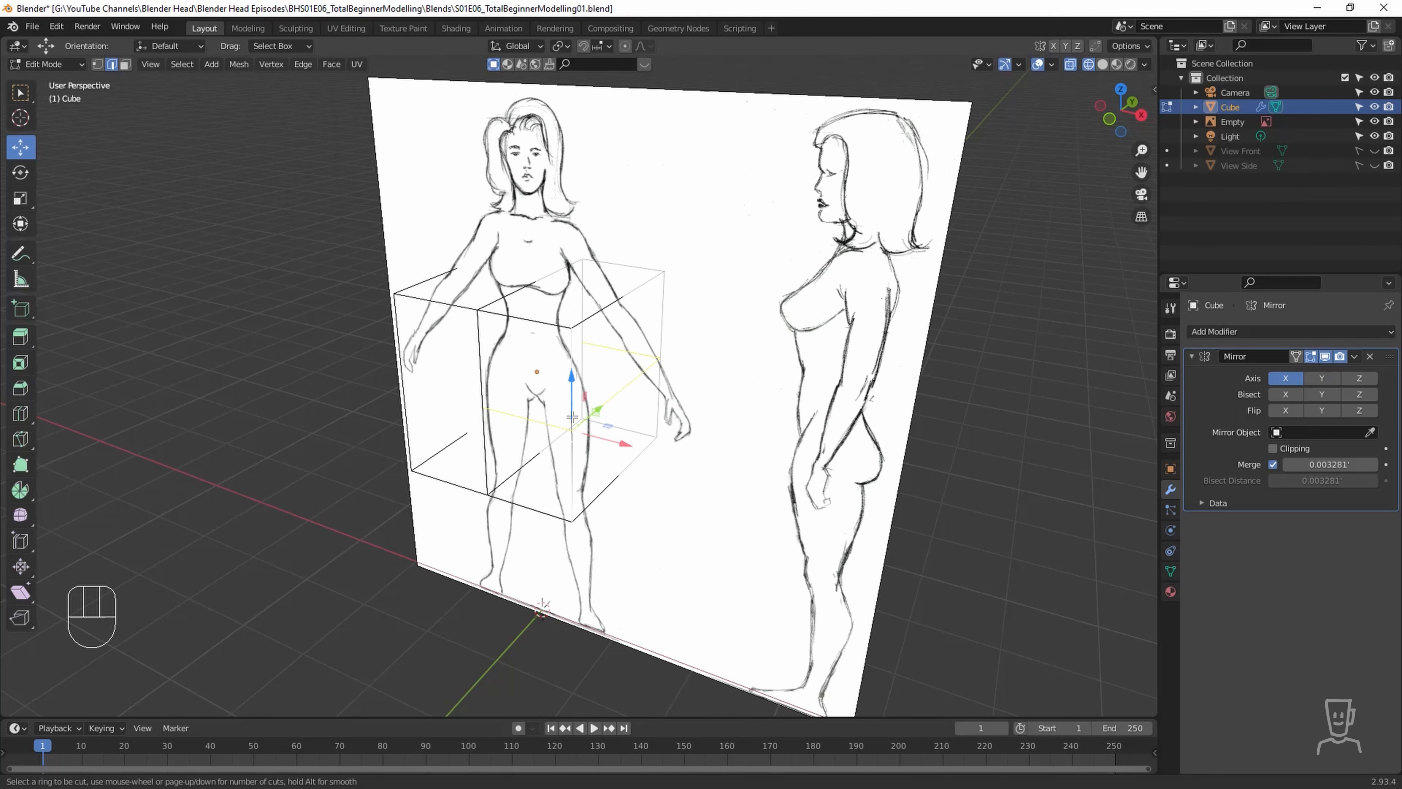
pyautogui.scroll(1, 571, 416)
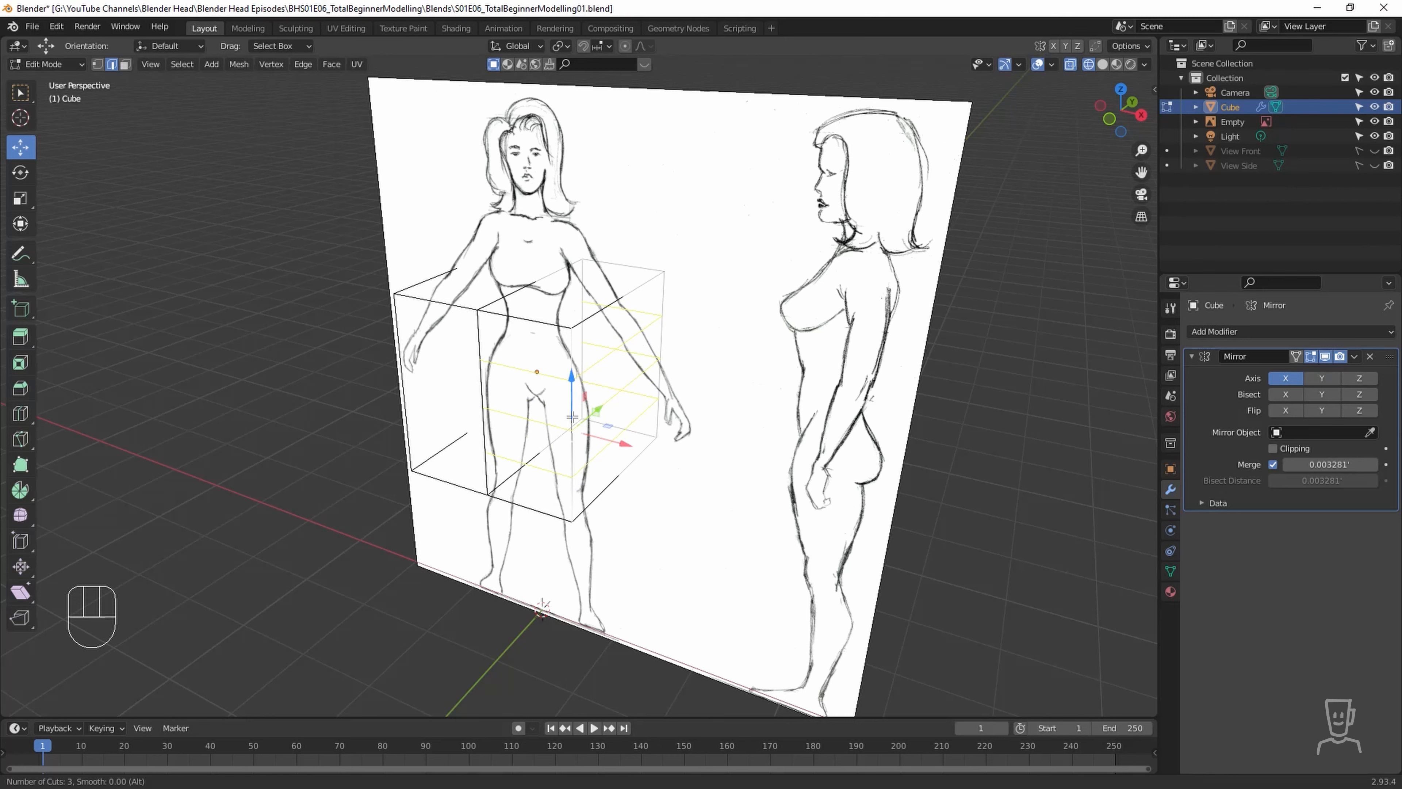
pyautogui.click(572, 417)
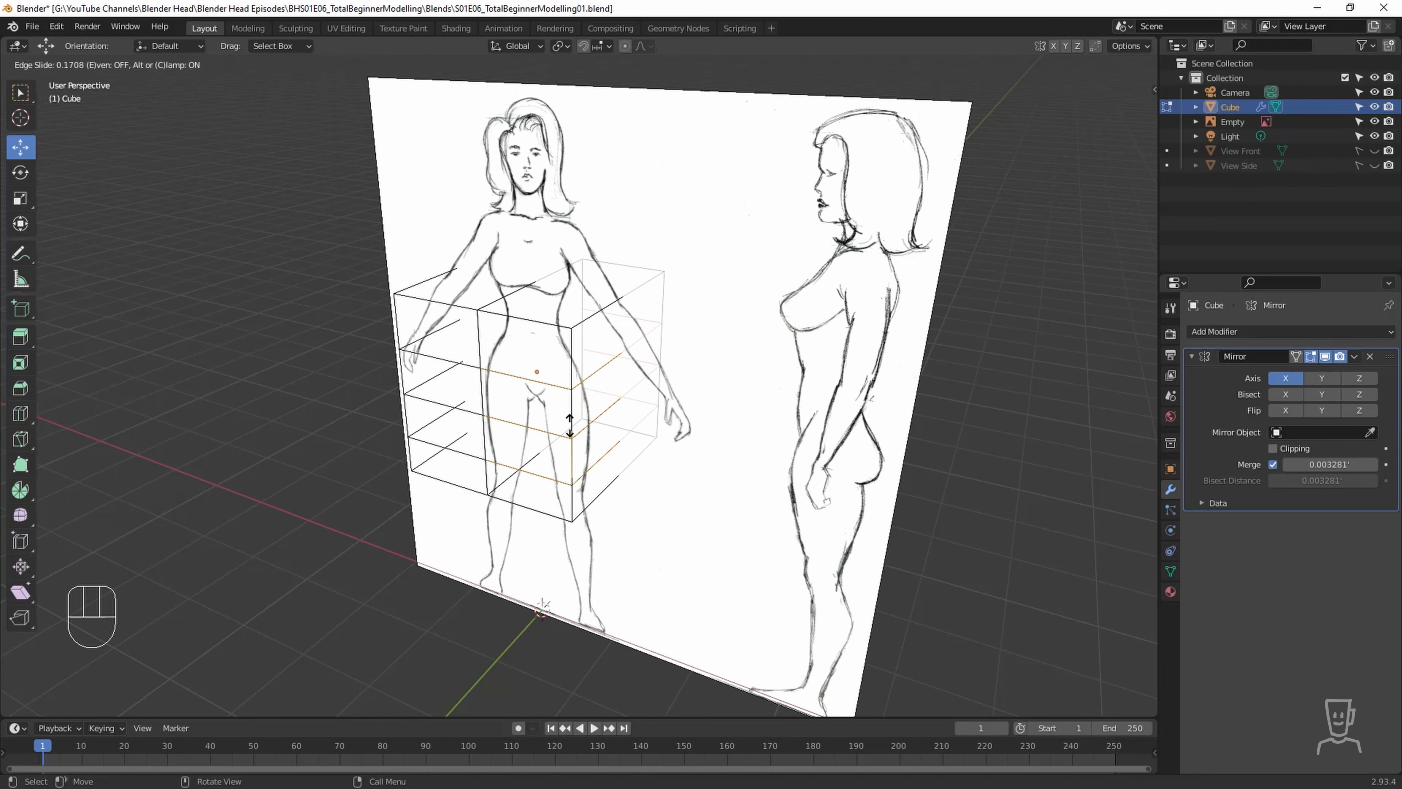
pyautogui.click(576, 408)
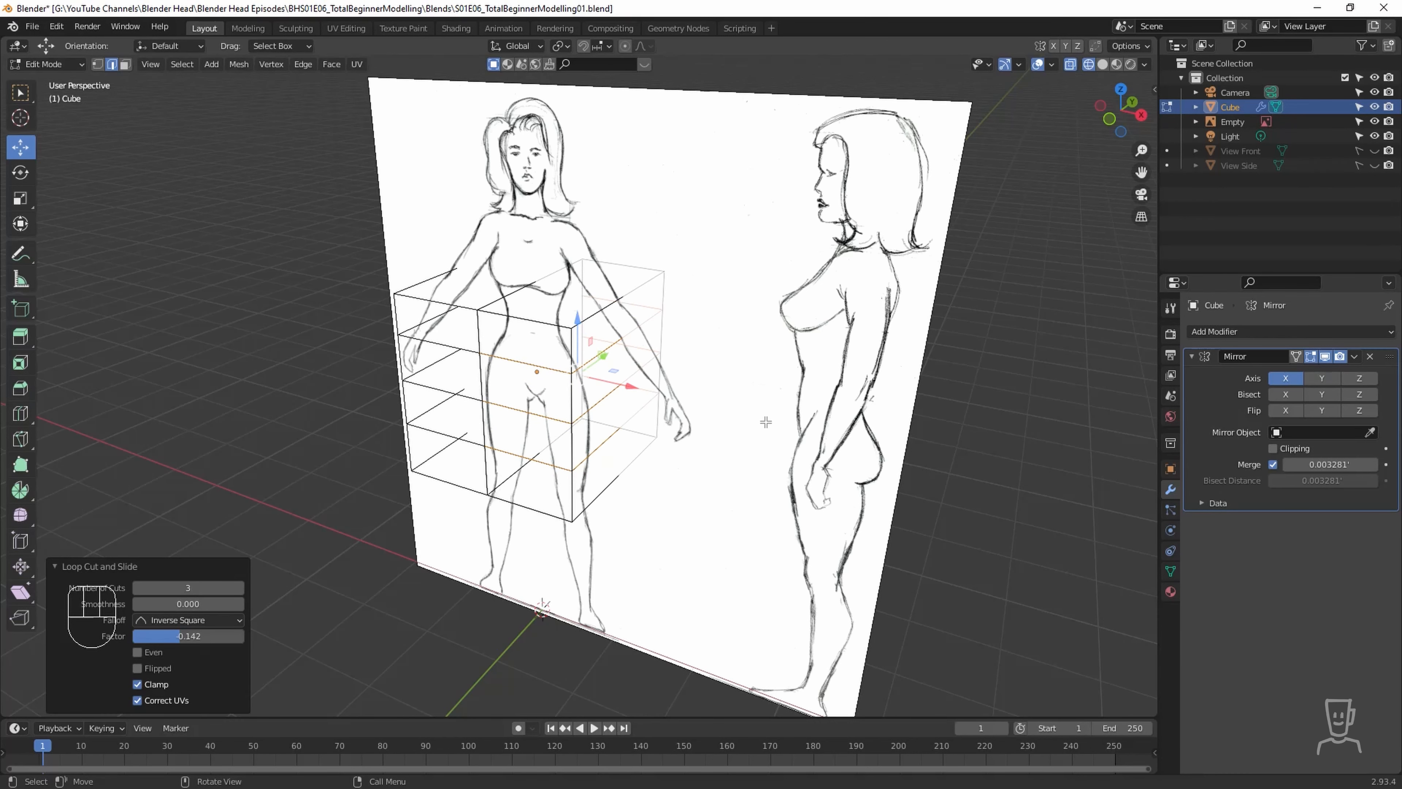
# In the front view, use vertex selection and the Select Box tool to select the upper two rows of outer vertices on positive X.
pyautogui.press('KP_0')
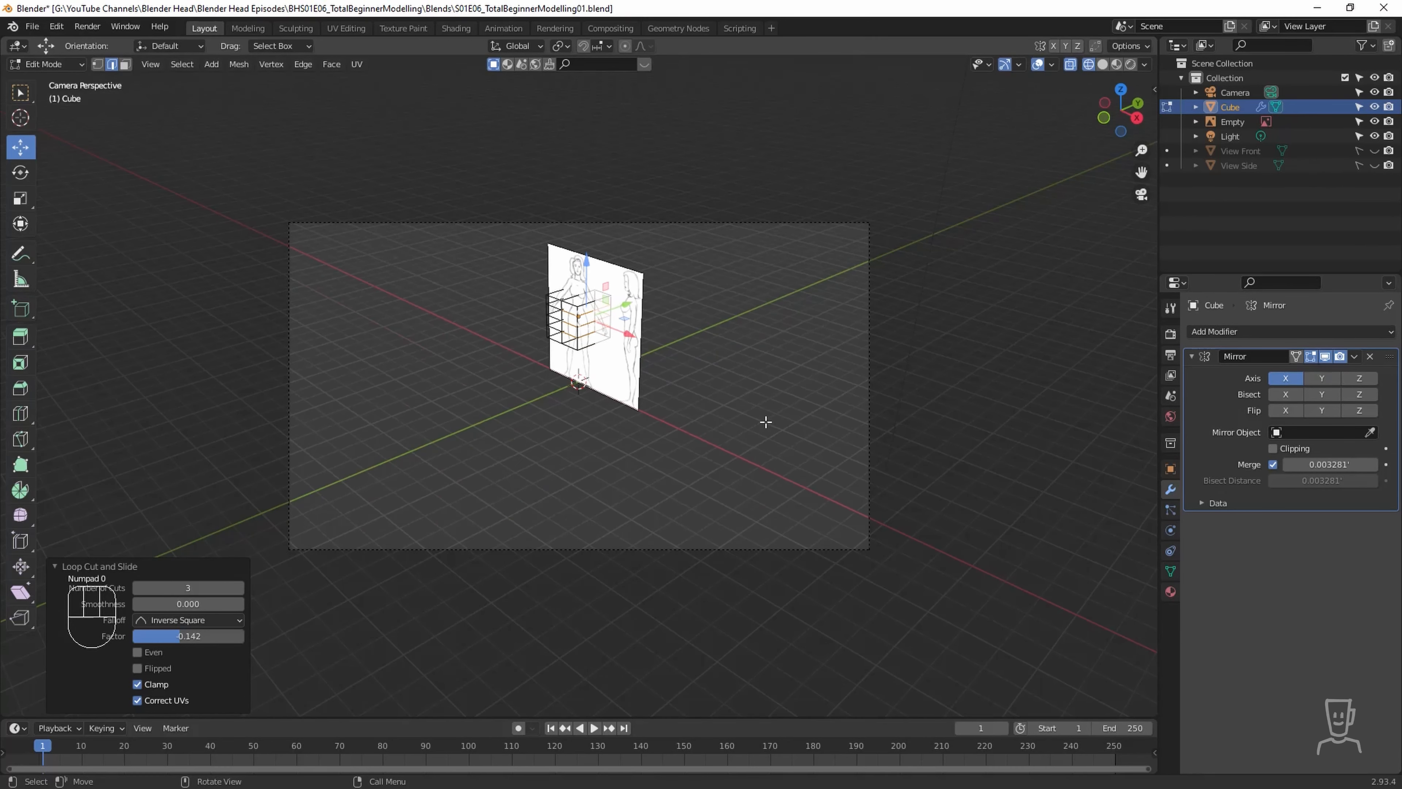
pyautogui.press('KP_1')
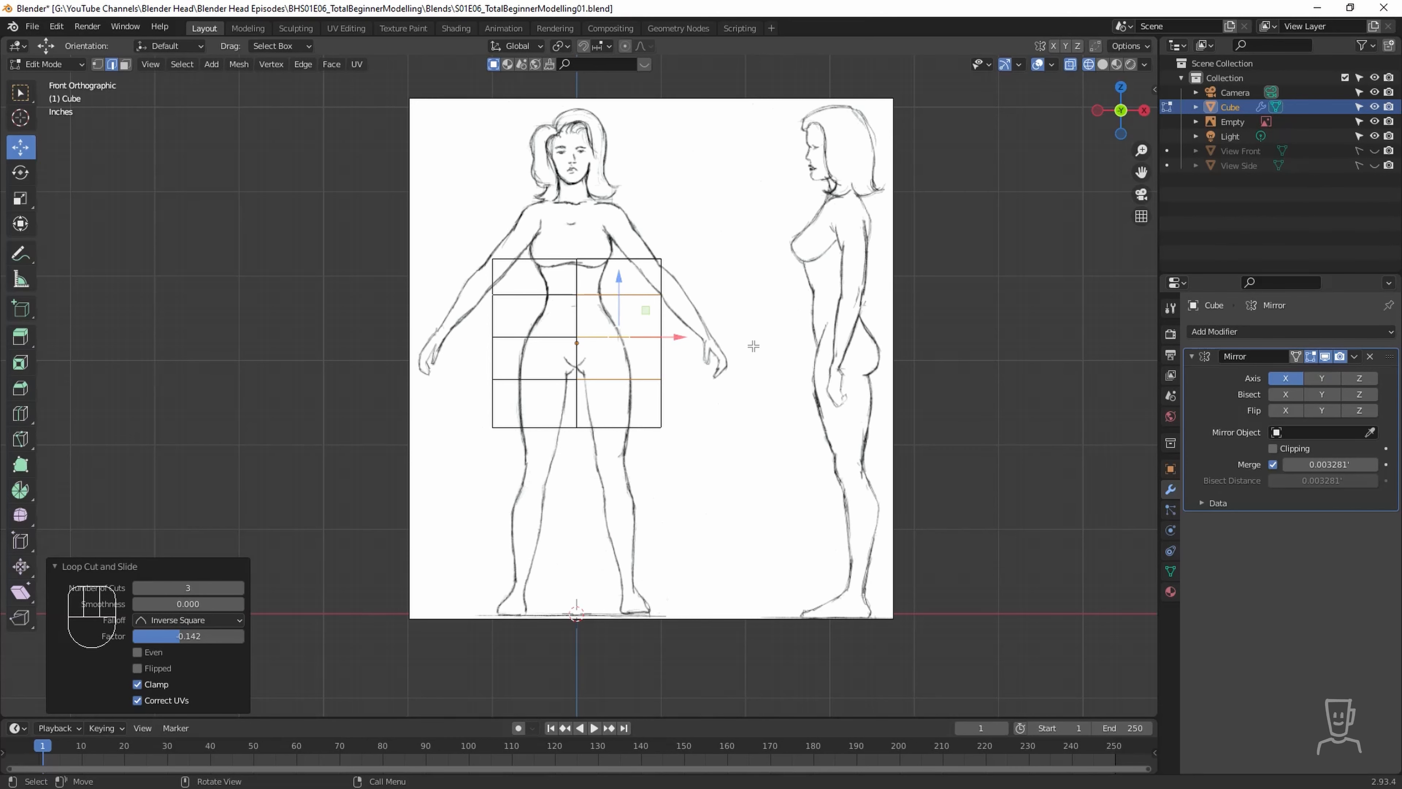
pyautogui.press('1')
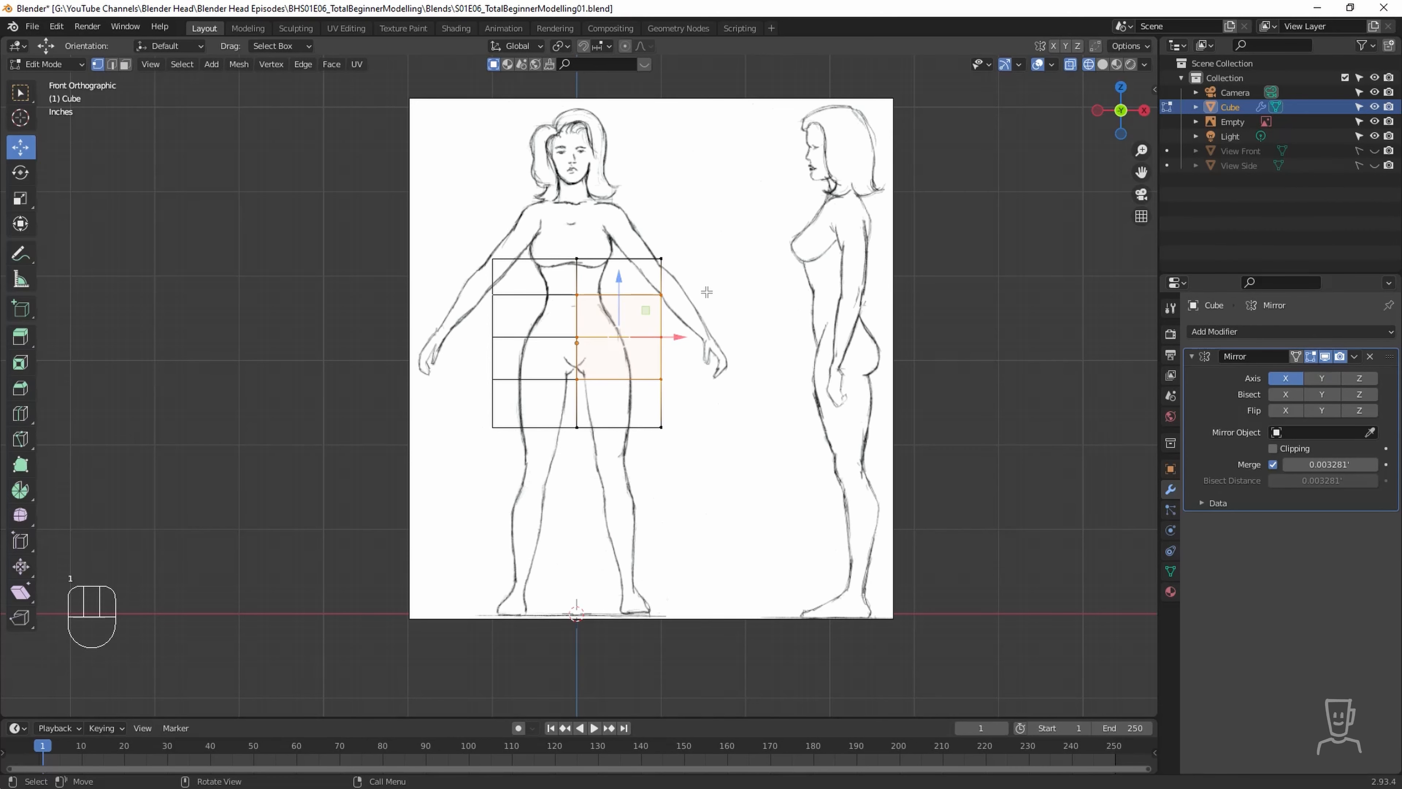
pyautogui.scroll(1, 707, 292)
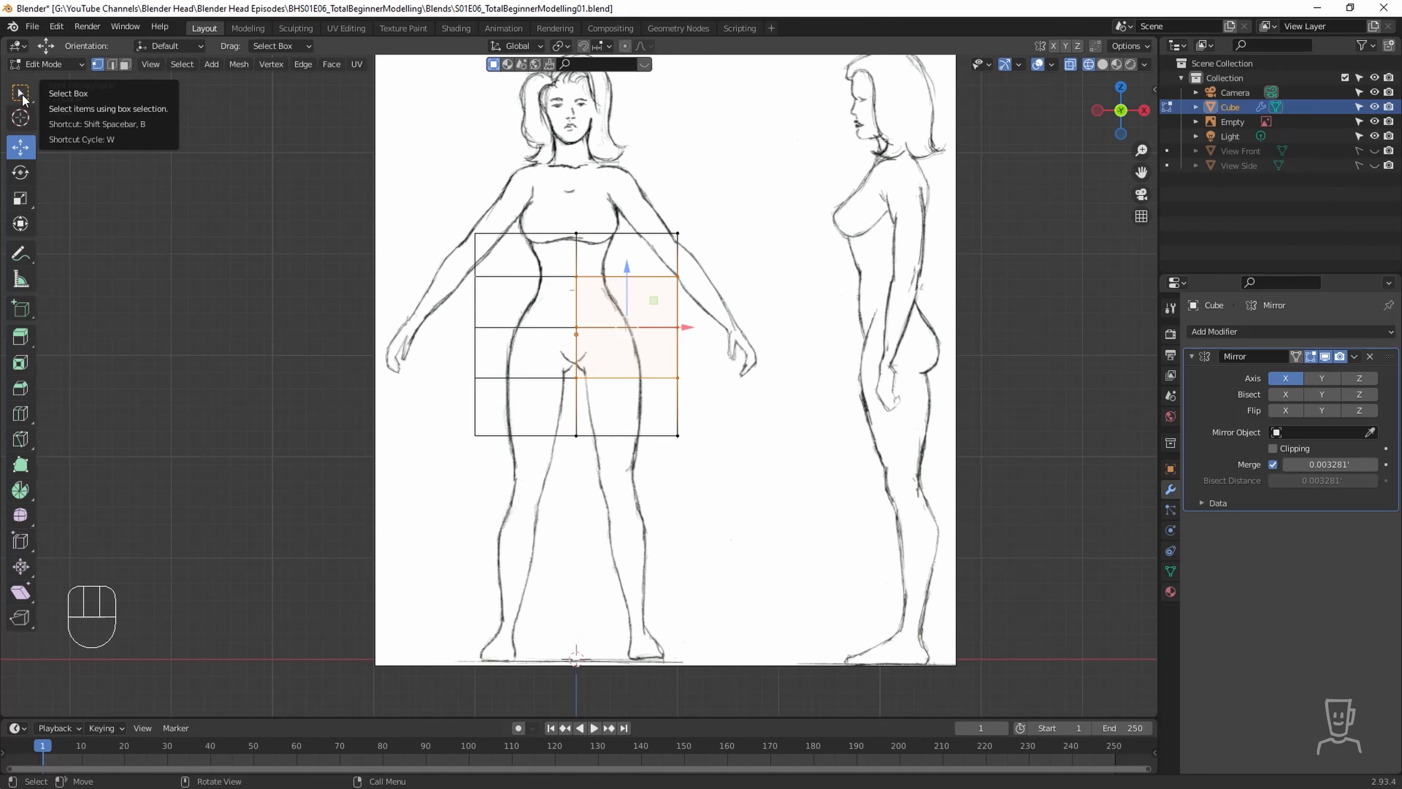
pyautogui.moveTo(22, 99)
pyautogui.mouseDown()
pyautogui.moveTo(56, 131)
pyautogui.moveTo(43, 95)
pyautogui.moveTo(50, 124)
pyautogui.mouseUp()
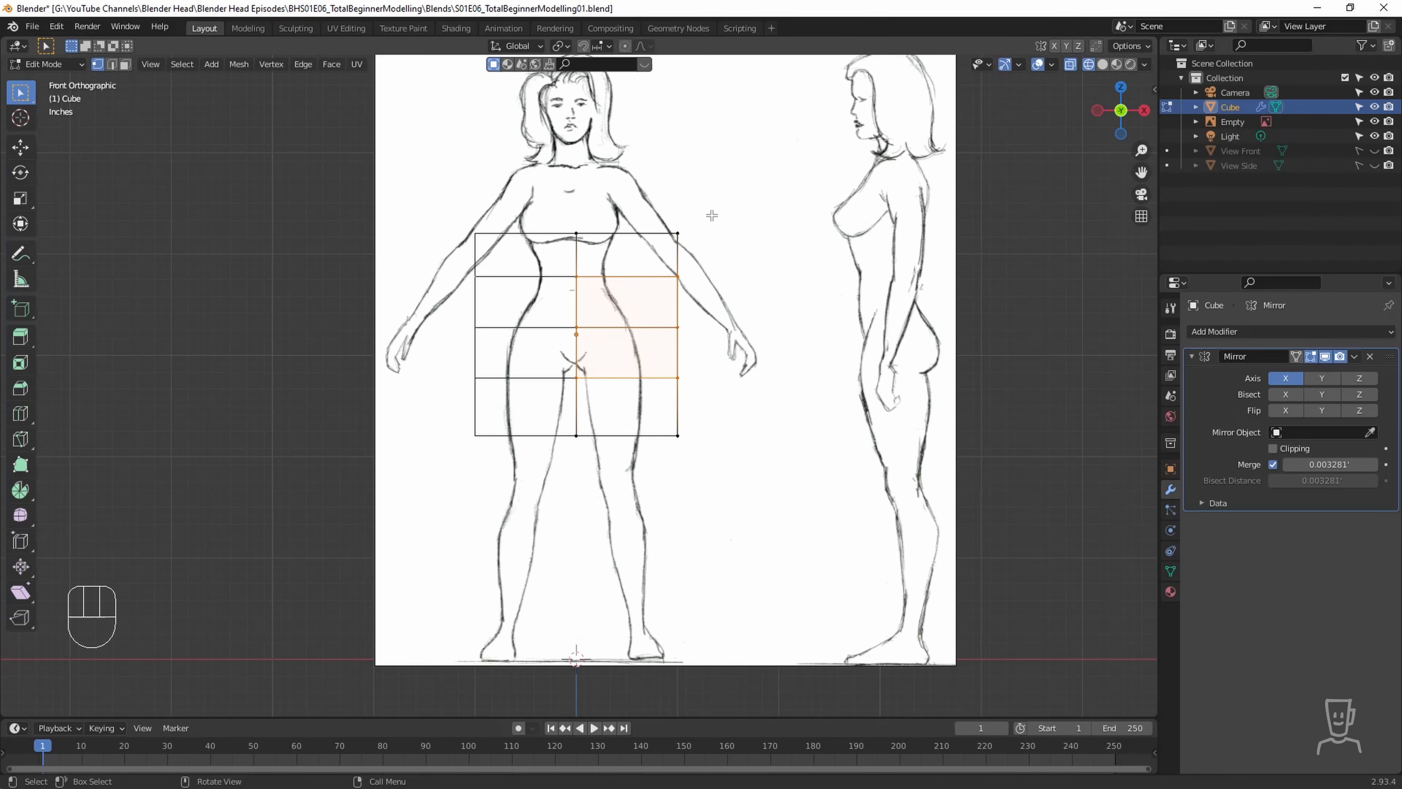
pyautogui.moveTo(719, 204); pyautogui.dragTo(652, 306)
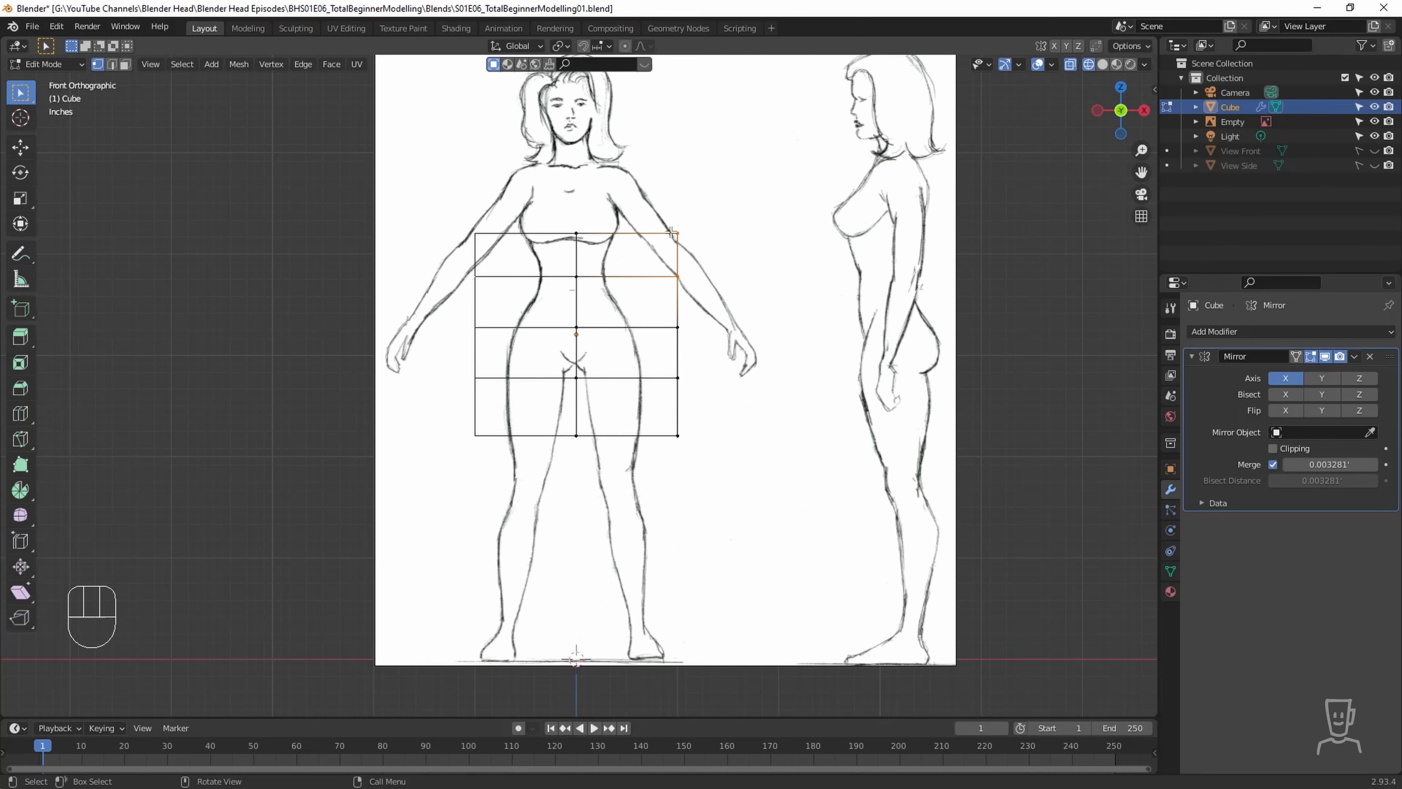
# Check the front-view selection's depth, try box-selecting the upper two rows from an angled perspective, and clear the selection.
pyautogui.moveTo(754, 346); pyautogui.dragTo(601, 324, button='middle')
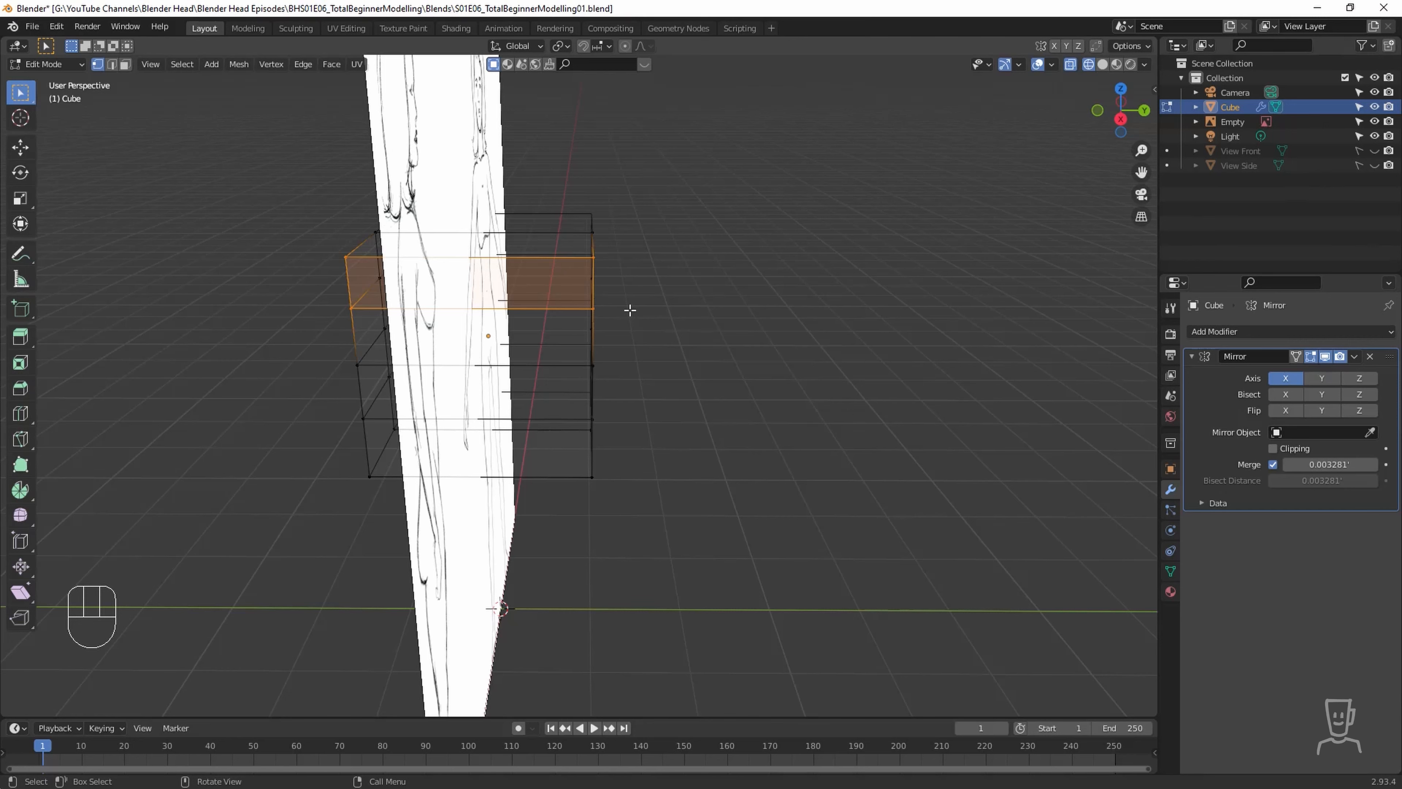
pyautogui.moveTo(620, 351)
pyautogui.mouseDown(button='middle')
pyautogui.moveTo(594, 353)
pyautogui.moveTo(707, 351)
pyautogui.mouseUp(button='middle')
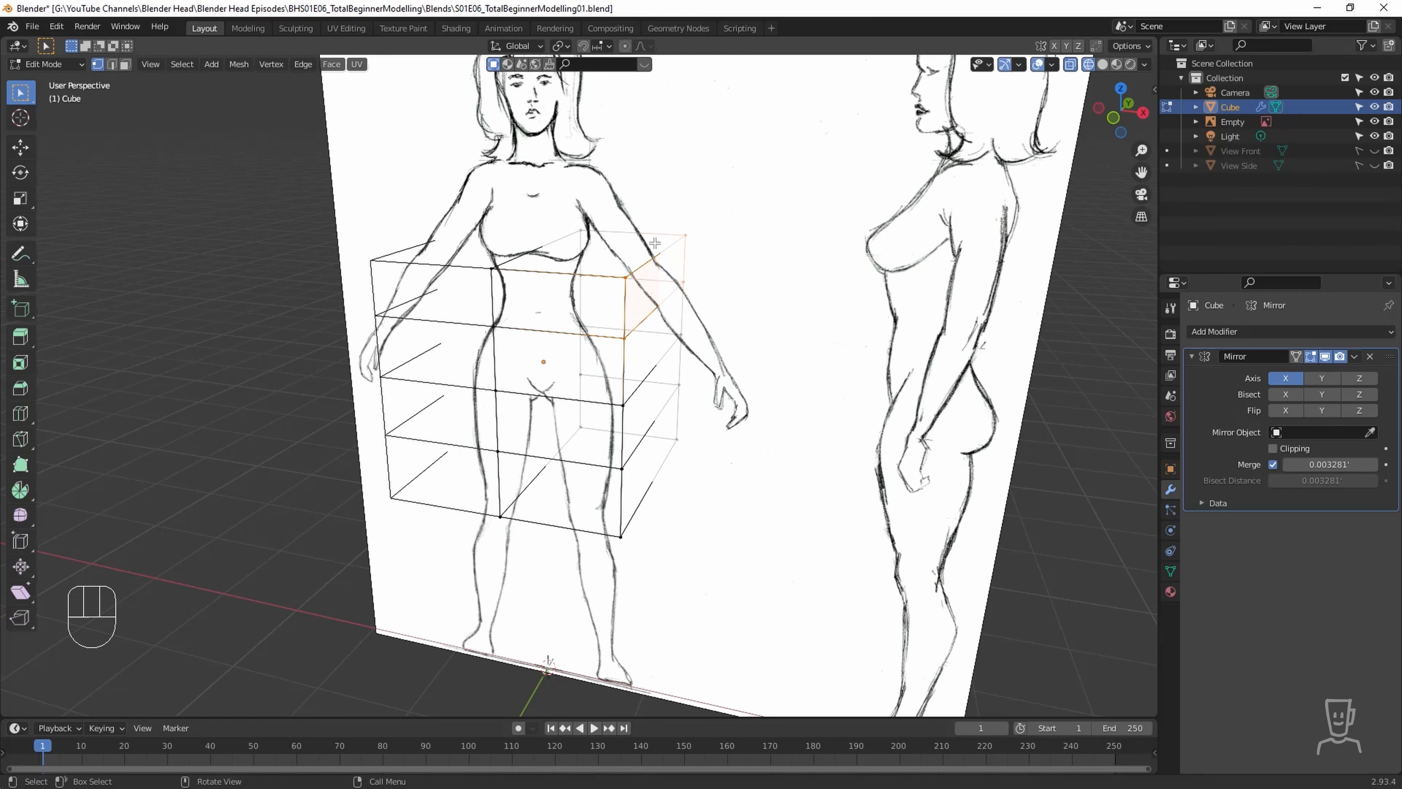
pyautogui.moveTo(760, 149); pyautogui.dragTo(486, 360)
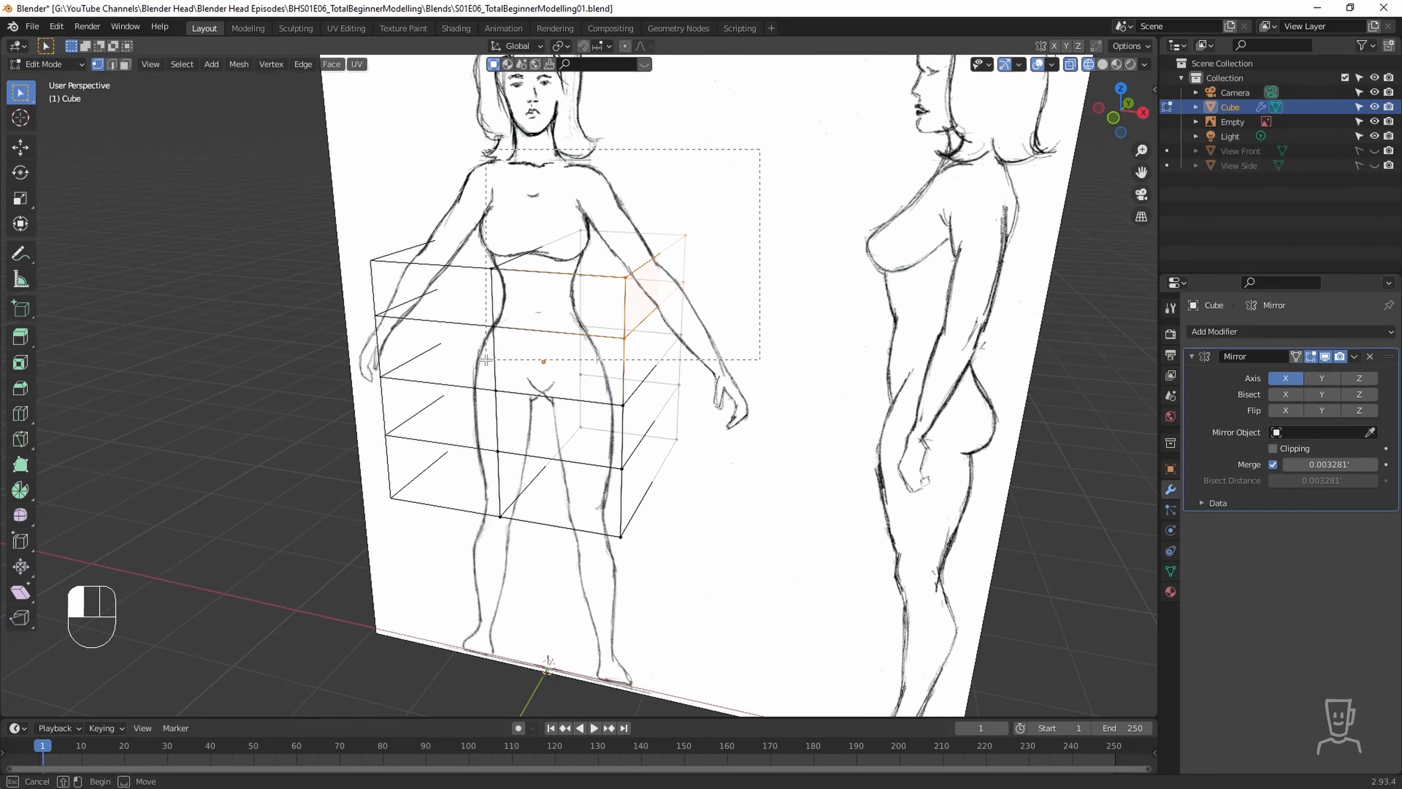
pyautogui.moveTo(486, 359); pyautogui.dragTo(485, 359)
pyautogui.moveTo(637, 366)
pyautogui.mouseDown(button='middle')
pyautogui.moveTo(718, 364)
pyautogui.moveTo(345, 401)
pyautogui.moveTo(587, 358)
pyautogui.moveTo(787, 288)
pyautogui.mouseUp(button='middle')
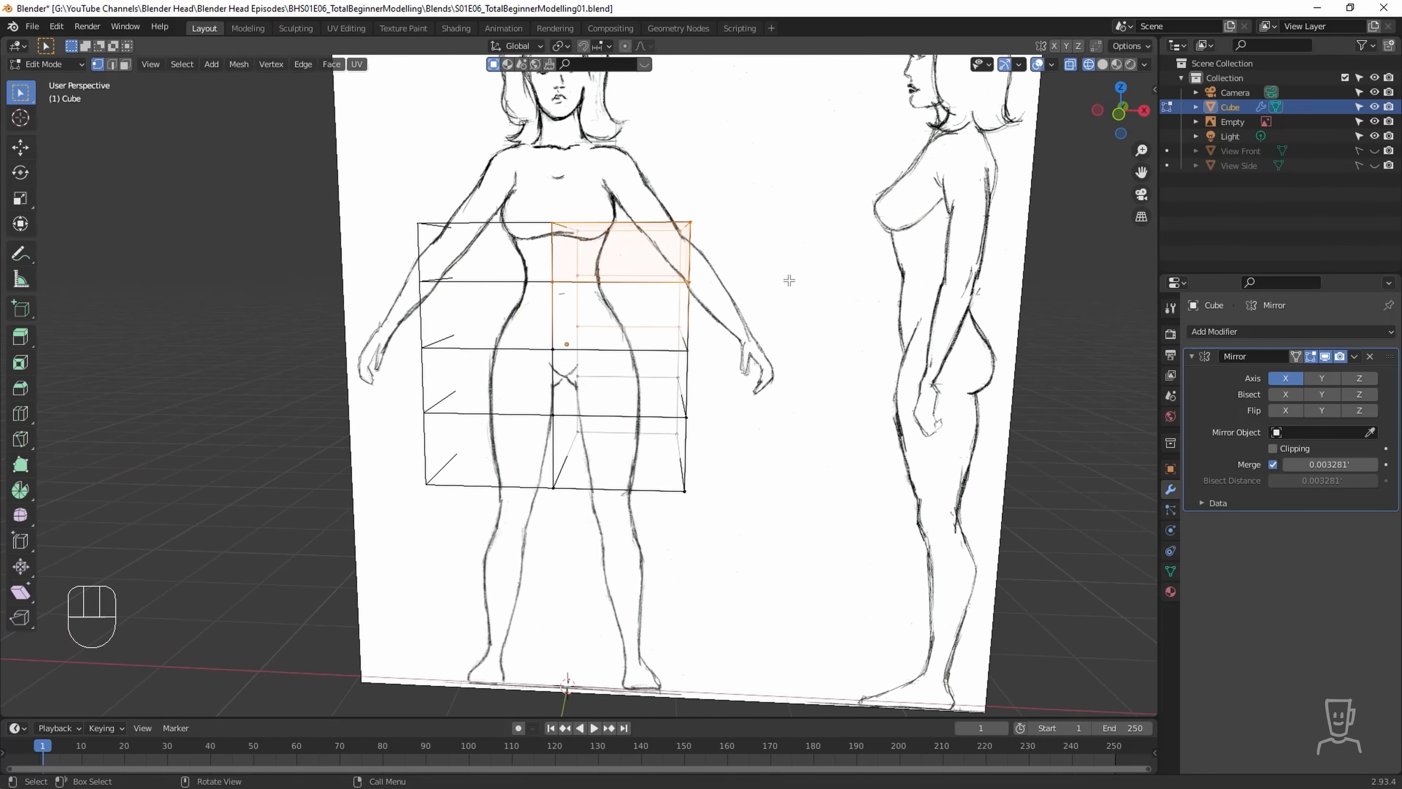
pyautogui.click(769, 244)
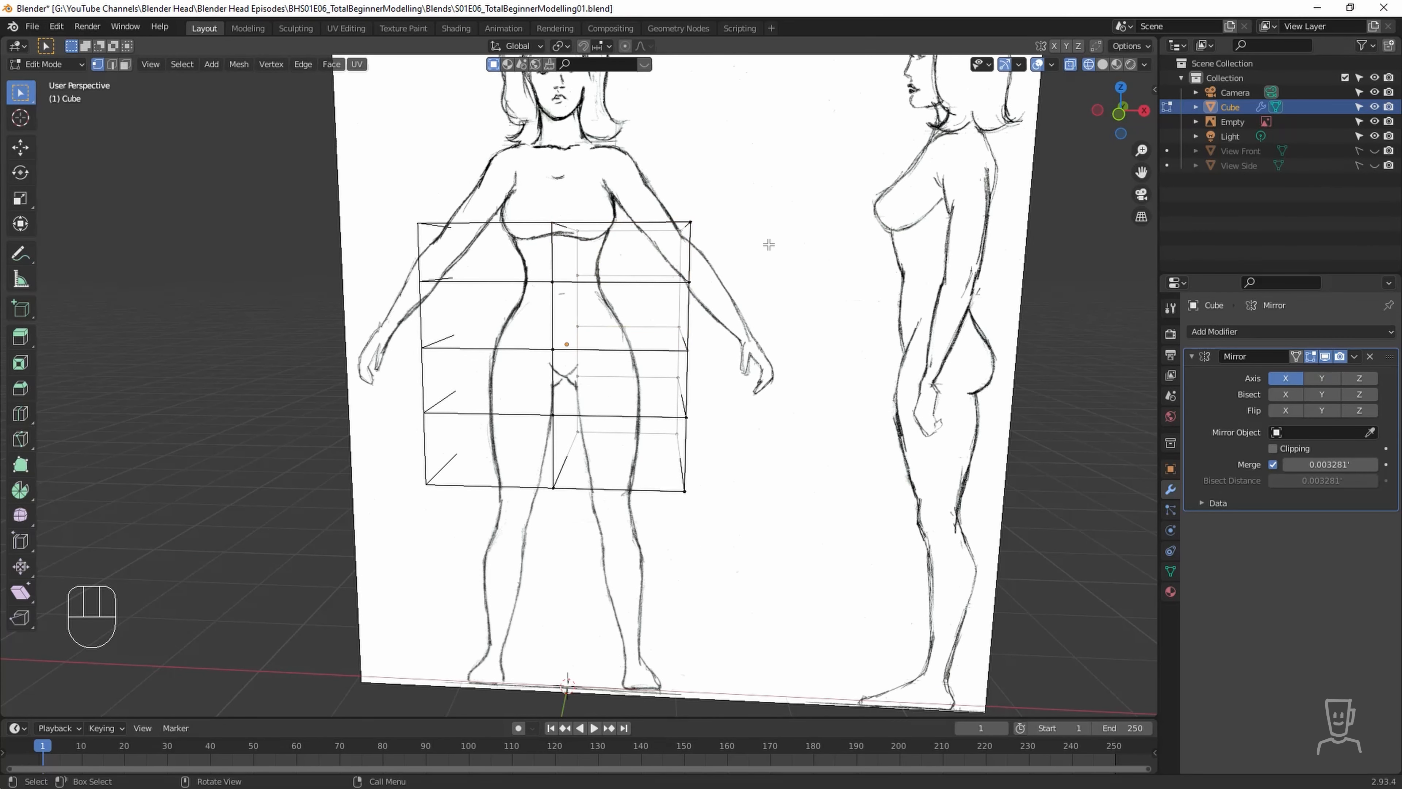
# In the front view, box-select the upper two rows of outer vertices and move them about -0.63' in X to the torso outline.
pyautogui.press('KP_1')
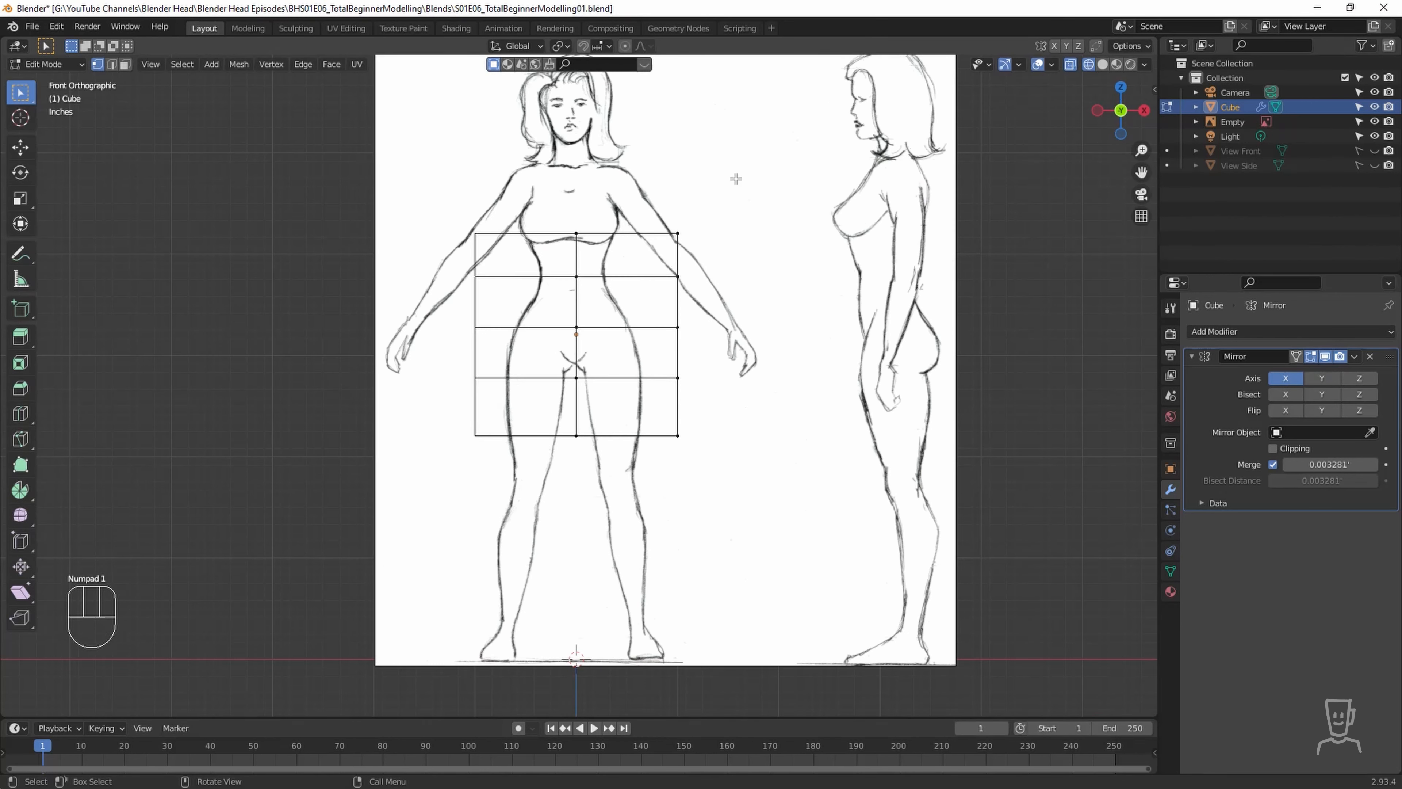
pyautogui.moveTo(729, 182); pyautogui.dragTo(662, 291)
pyautogui.press('g')
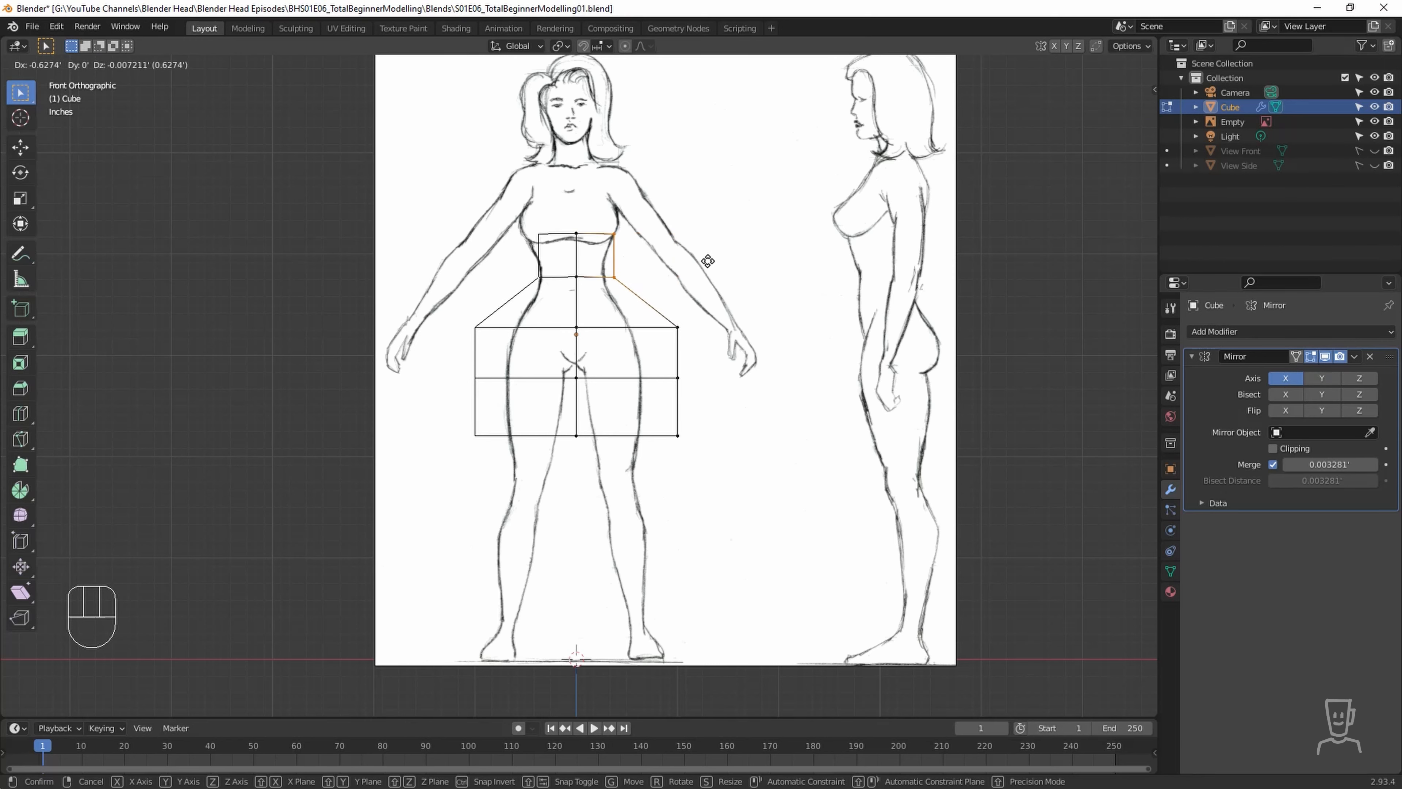
pyautogui.click(707, 260)
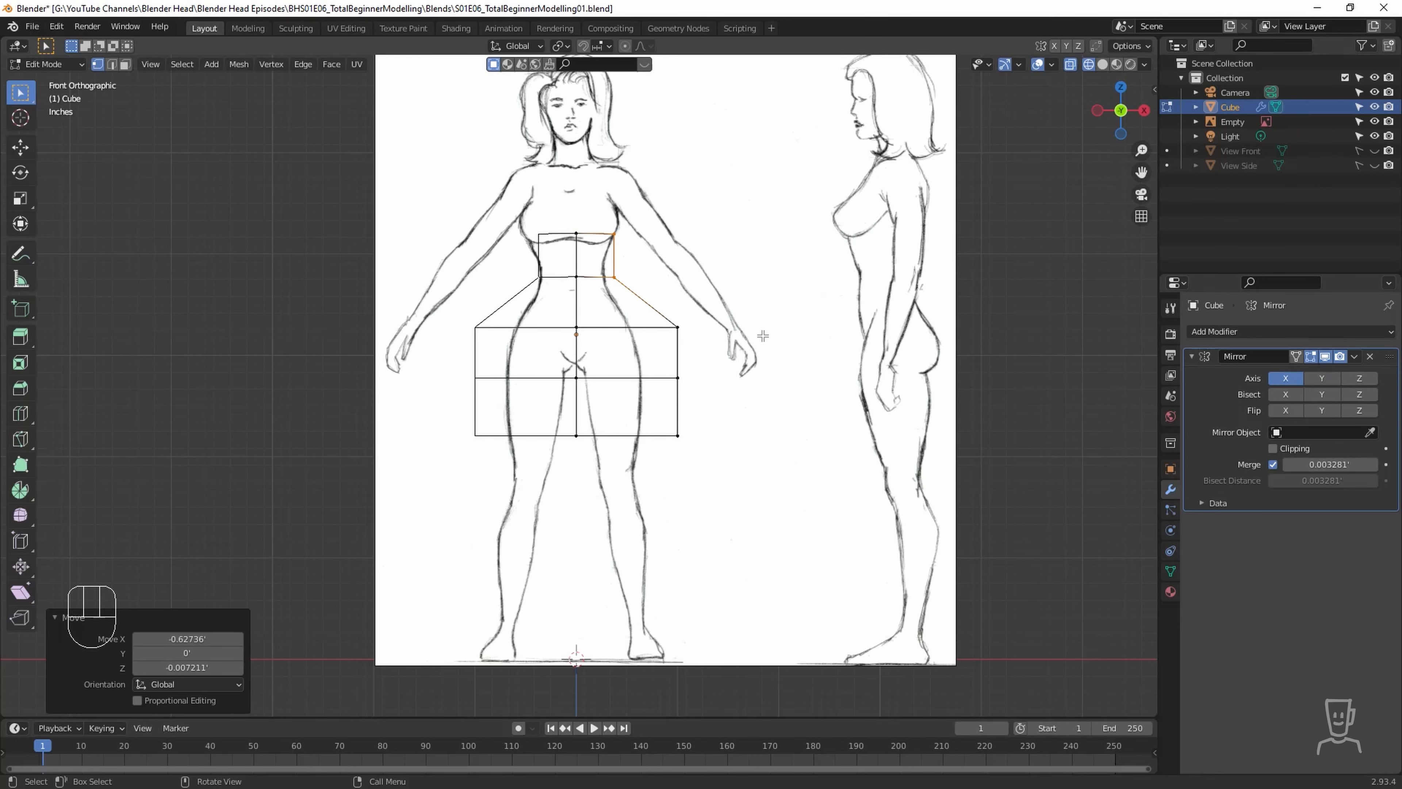
# Switch to Object Mode and shift the Empty reference image about 0.043' along X to centre the front figure.
pyautogui.keyDown('shift'); pyautogui.moveTo(763, 336); pyautogui.dragTo(772, 355, button='middle'); pyautogui.keyUp('shift')
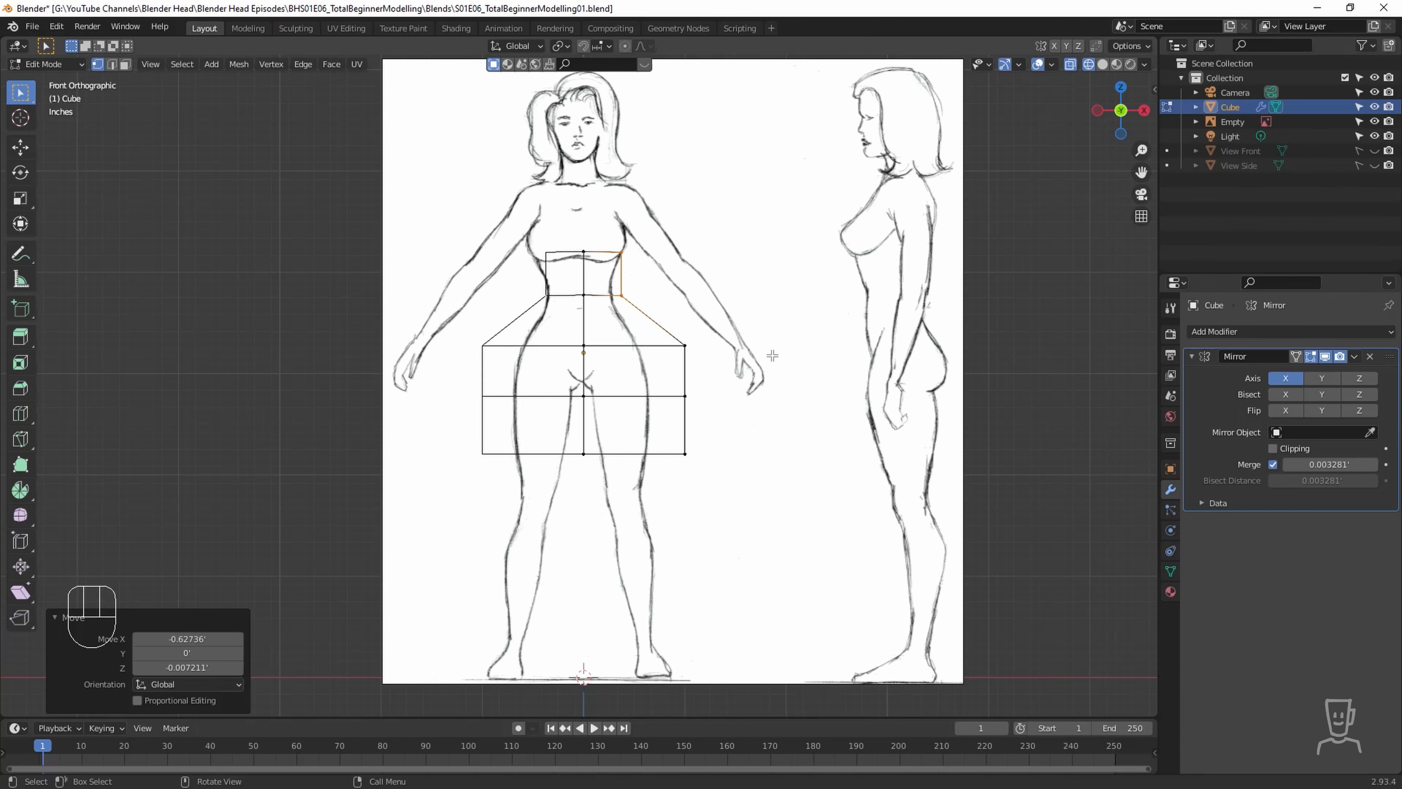
pyautogui.press('Tab')
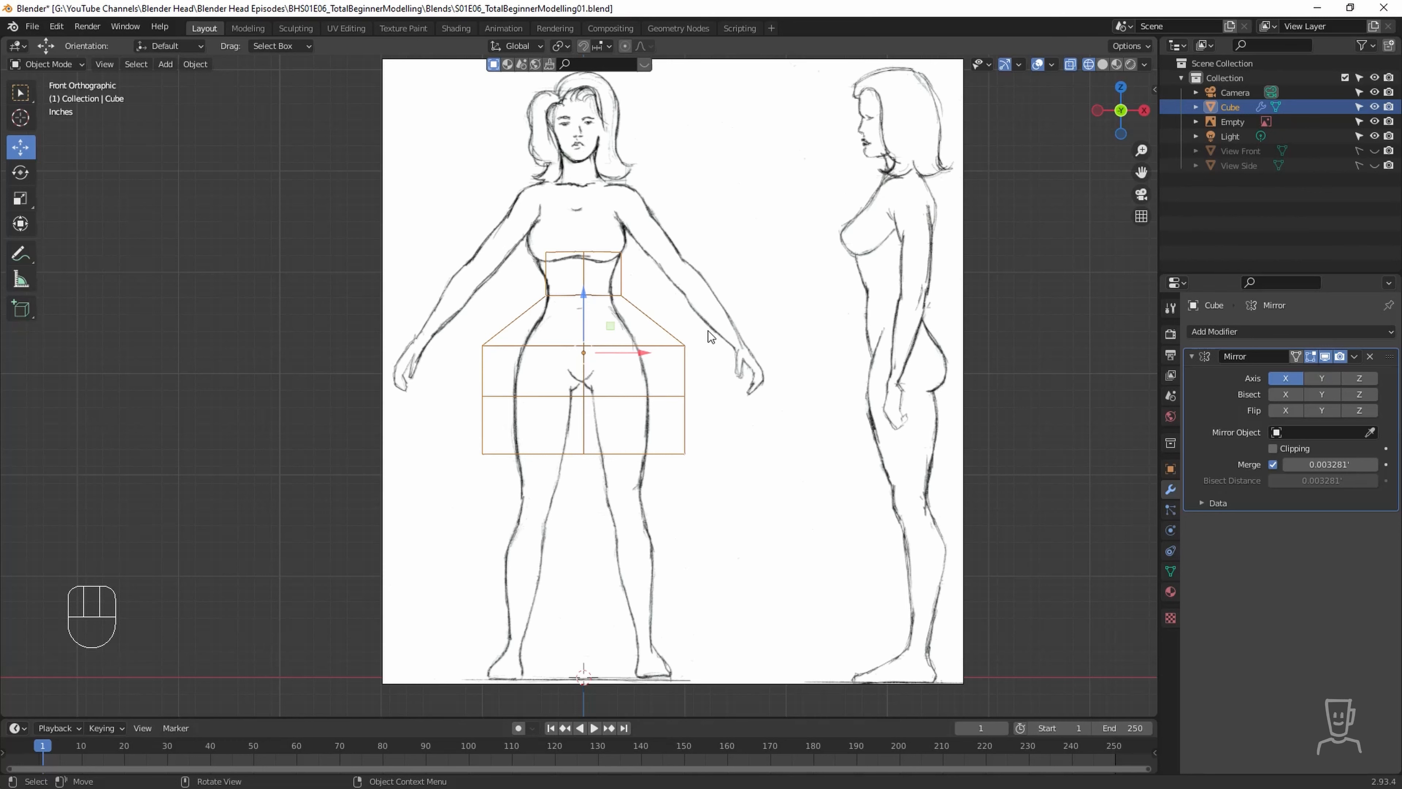
pyautogui.click(1233, 123)
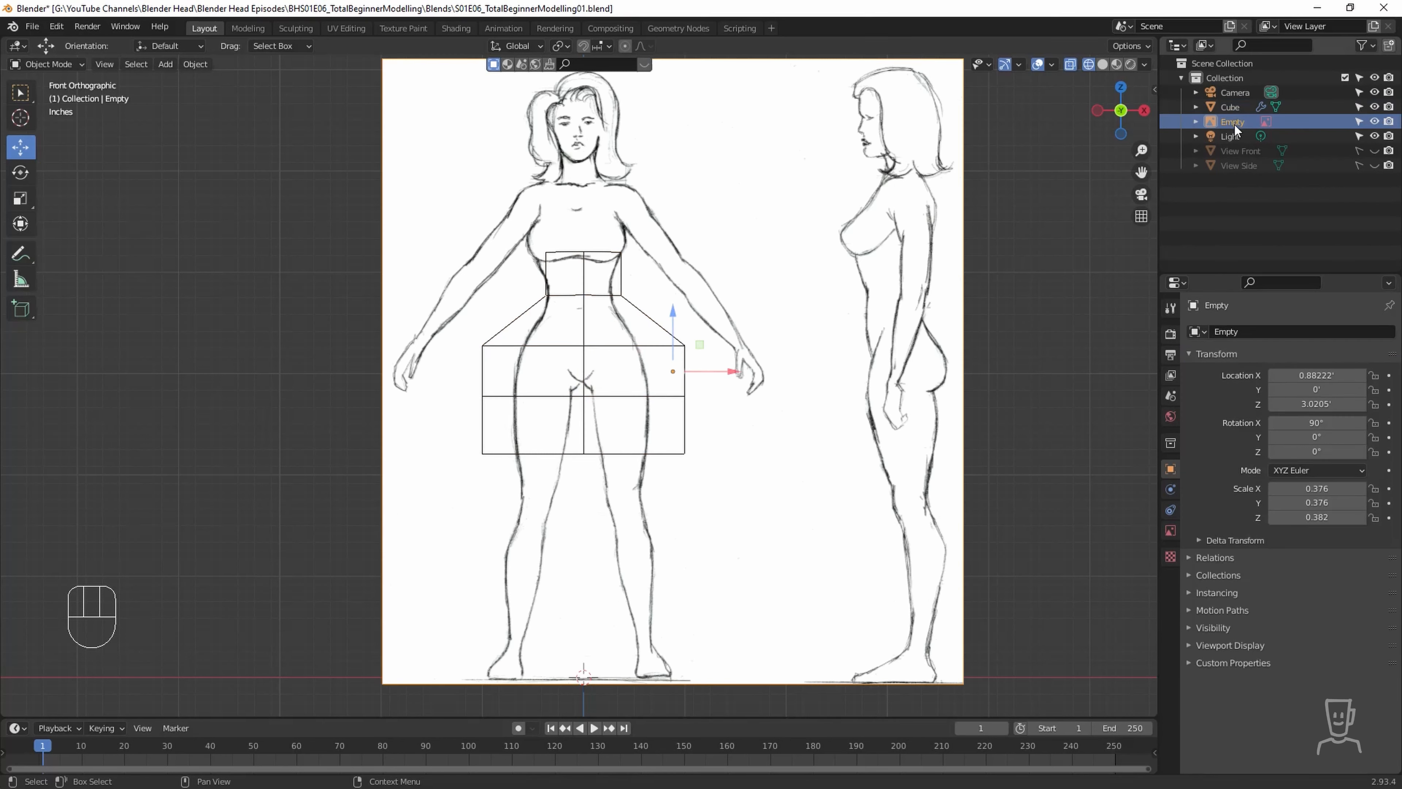
pyautogui.moveTo(733, 370); pyautogui.dragTo(740, 369)
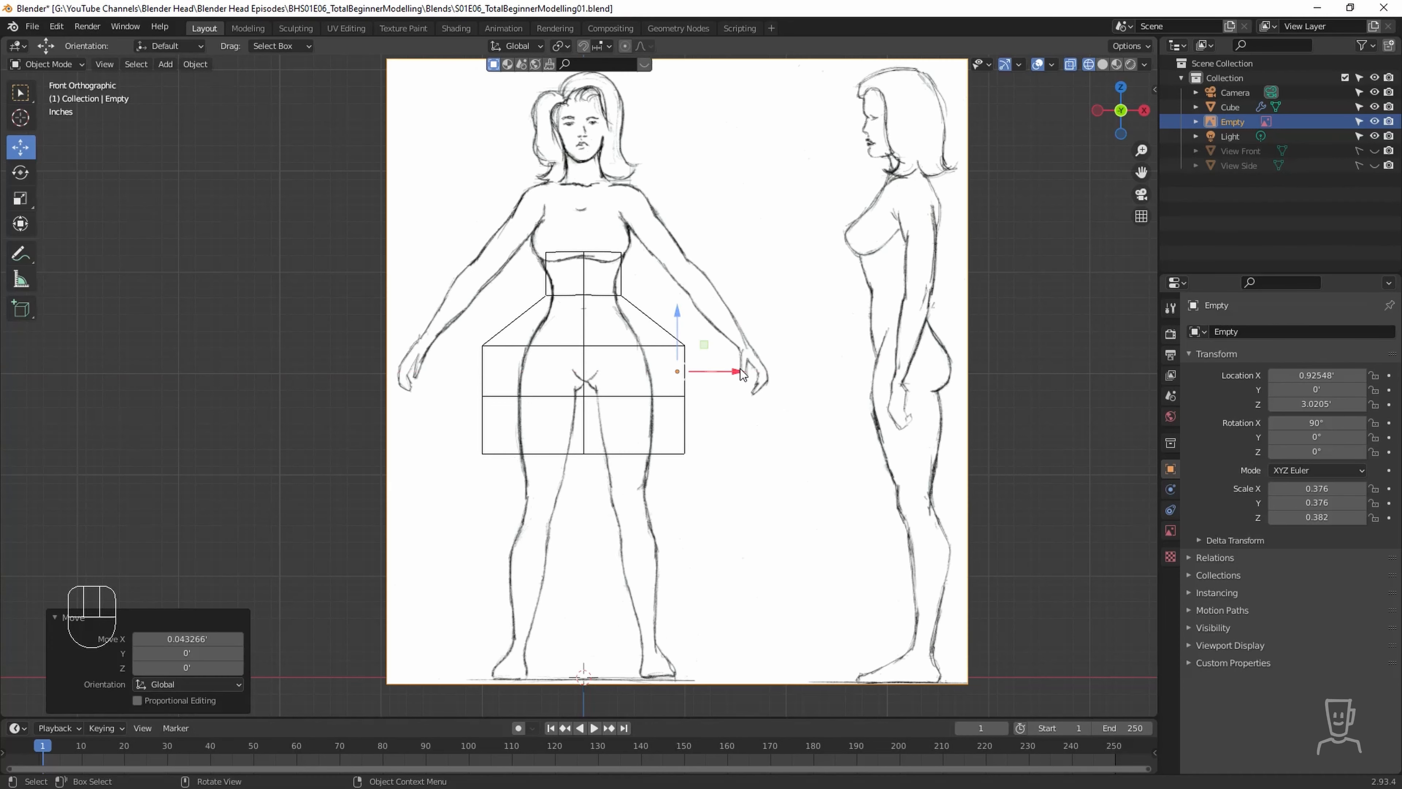
# Rename the Empty reference image as Front.
pyautogui.doubleClick(1233, 120)
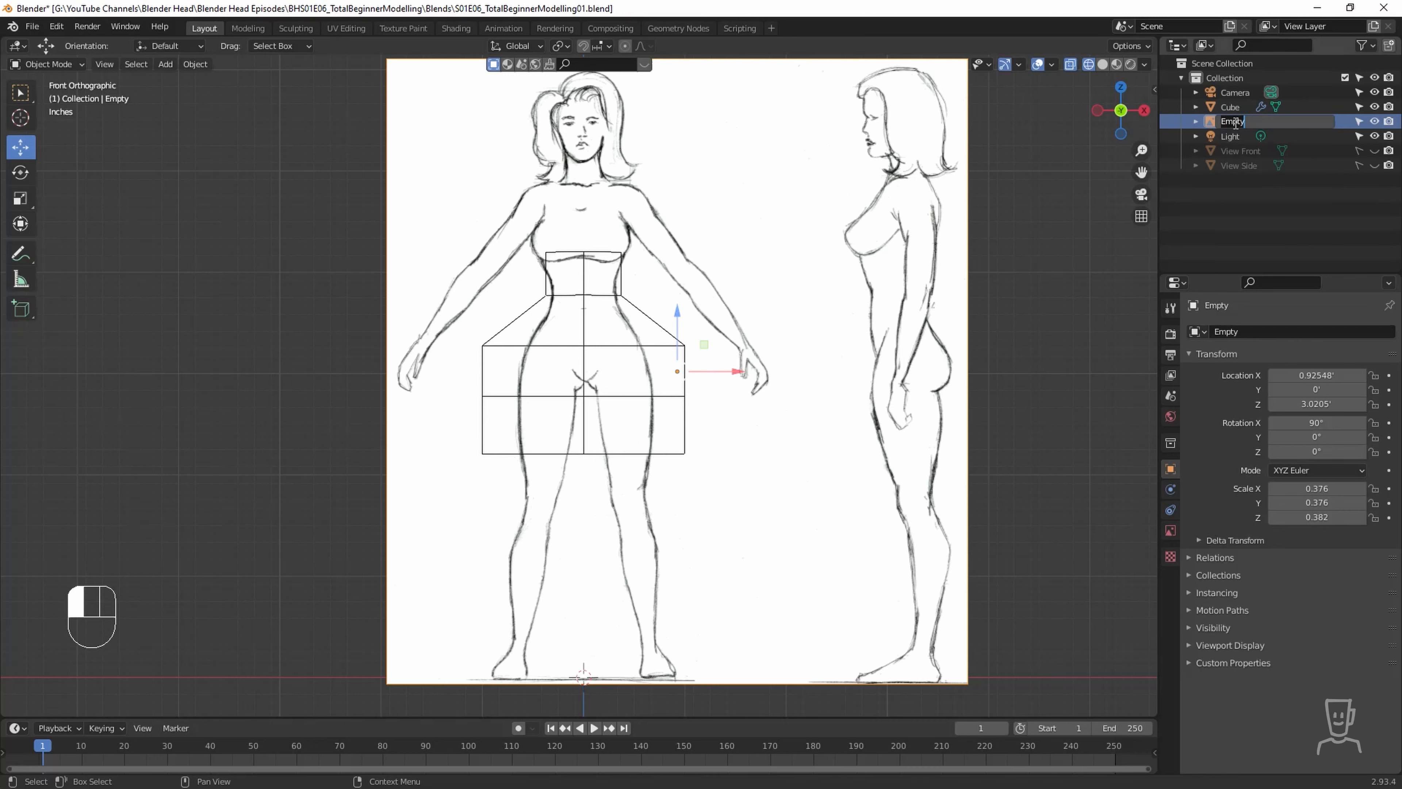
pyautogui.write('Front')
pyautogui.press('Return')
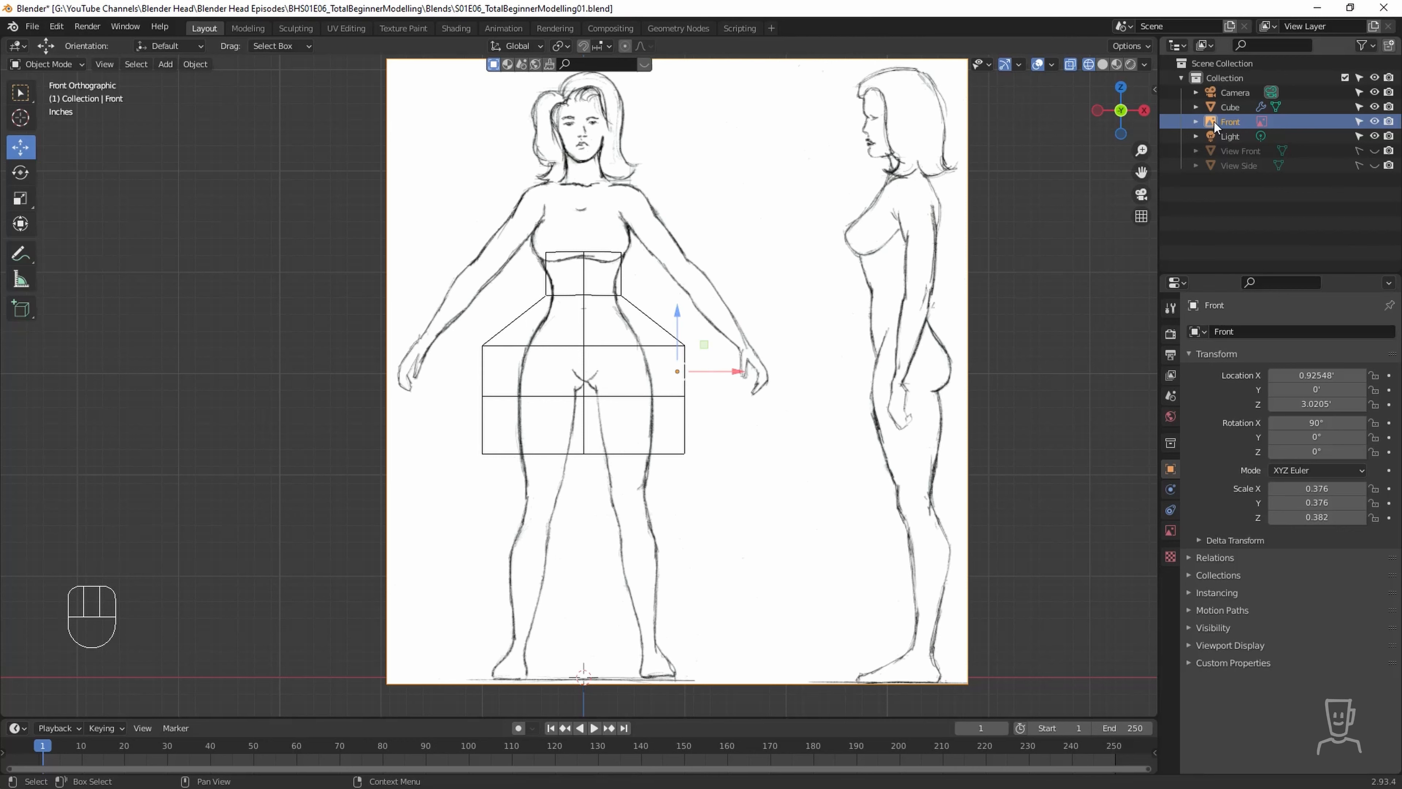
# Duplicate the Front reference image and rename the copy as Side.
pyautogui.press('ctrl')
pyautogui.hotkey('ctrl', 'c')
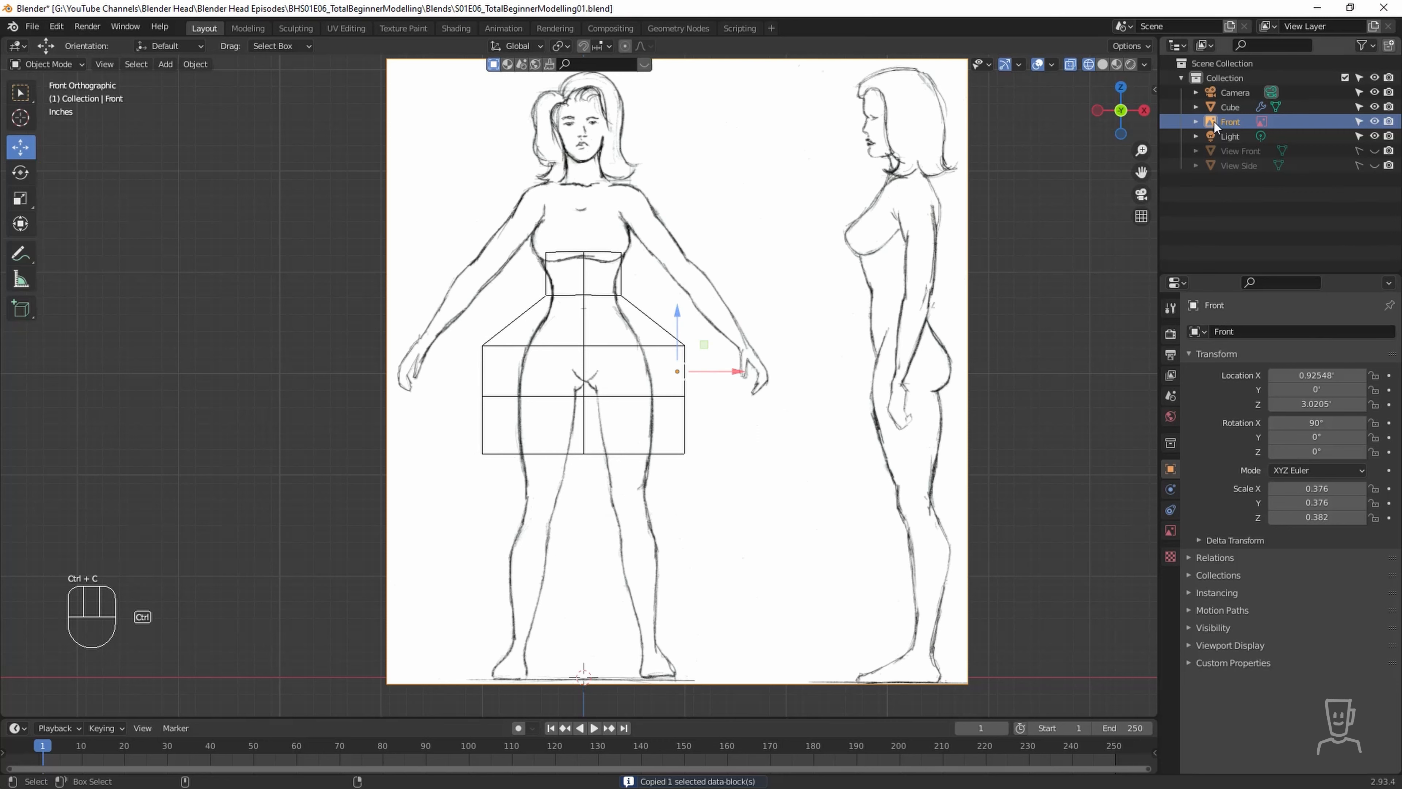
pyautogui.hotkey('ctrl', 'v')
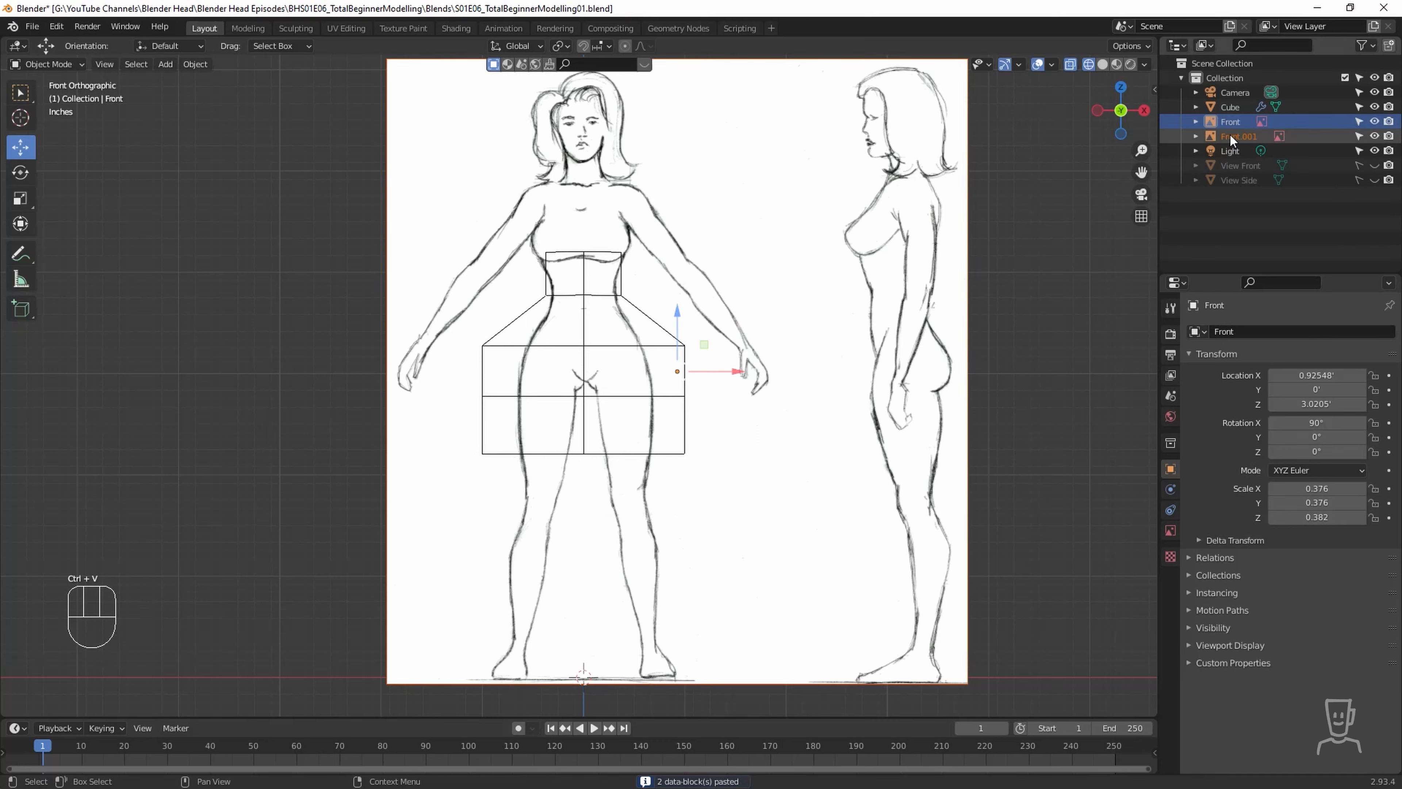
pyautogui.click(1230, 133)
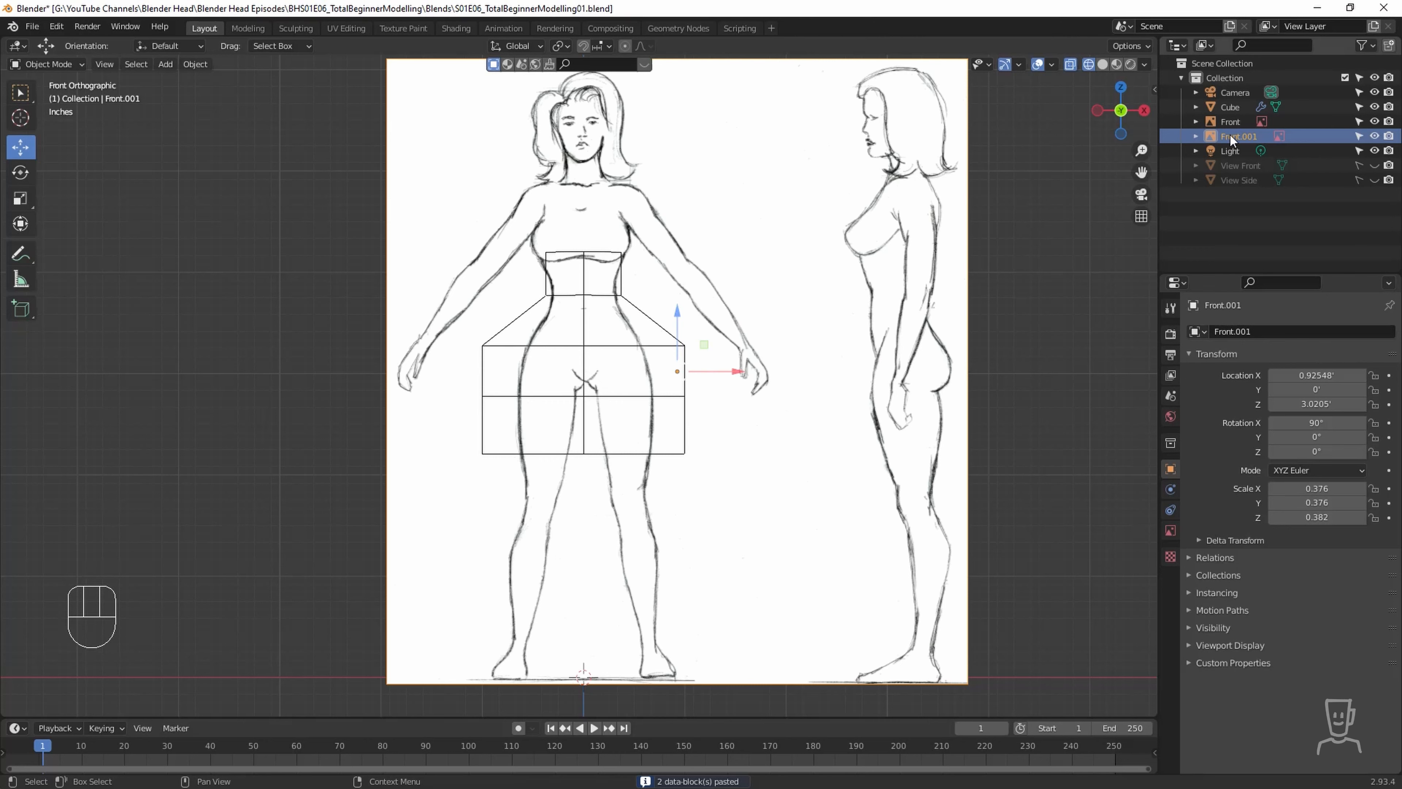
pyautogui.doubleClick(1229, 134)
pyautogui.write('Side')
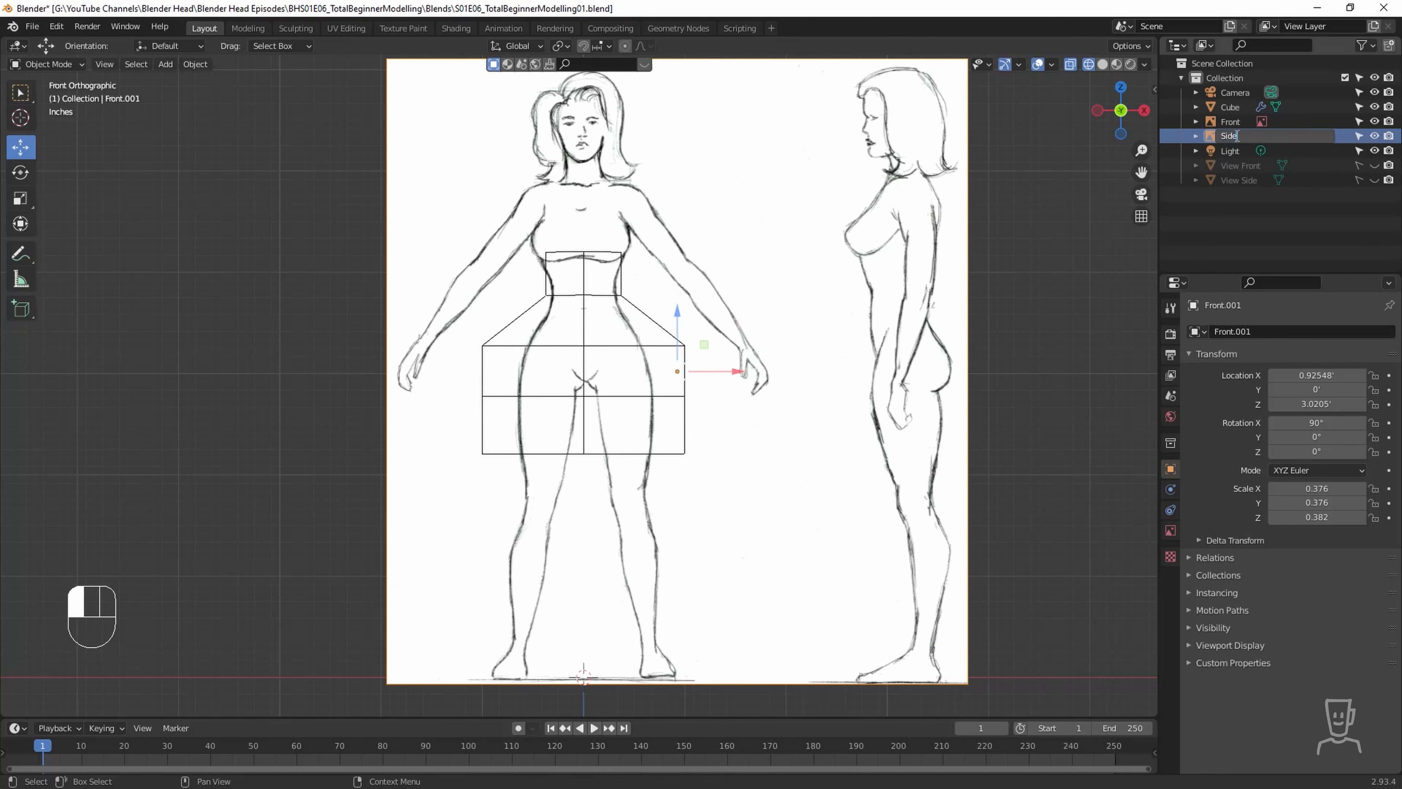
pyautogui.press('Return')
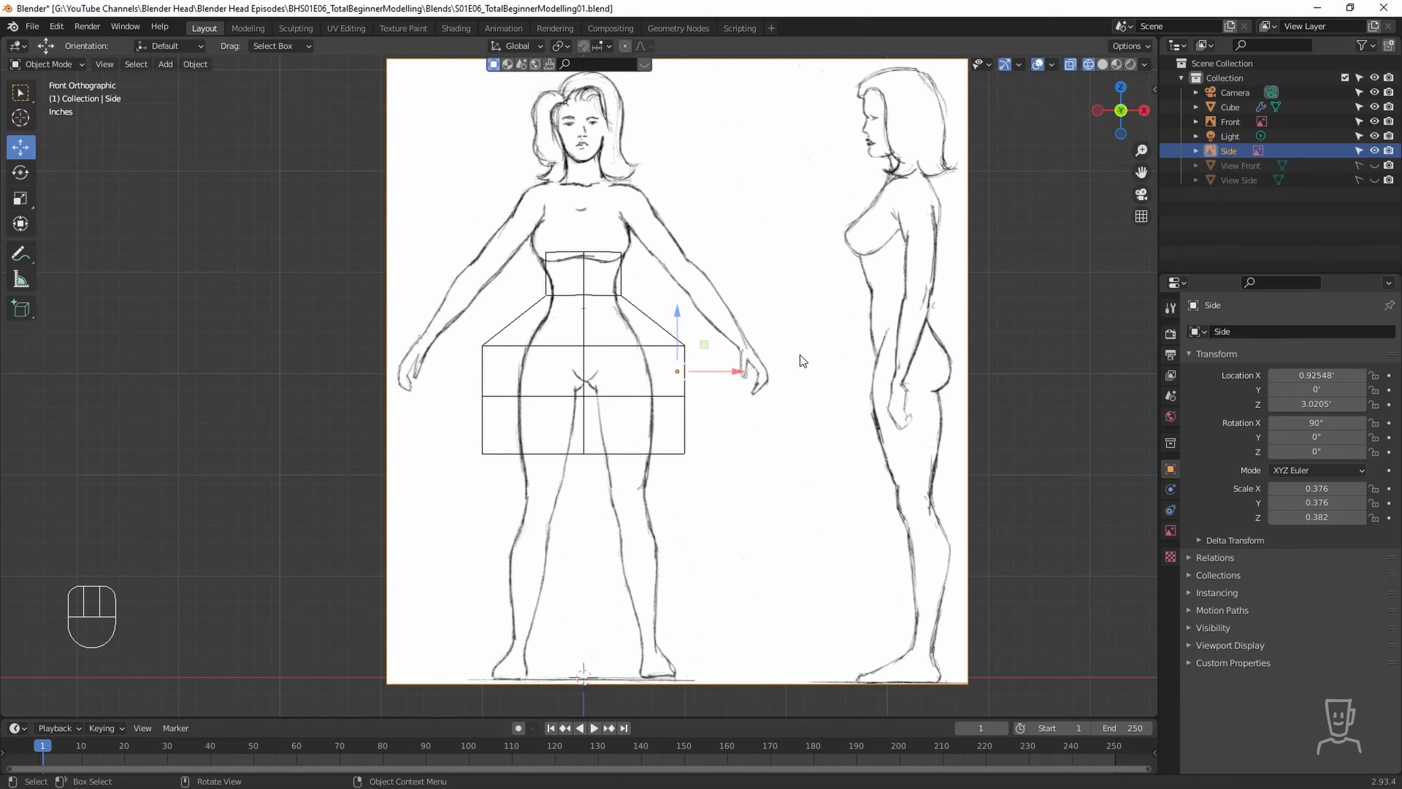
# Rotate the Side reference image 90° around the Z axis.
pyautogui.moveTo(817, 348); pyautogui.dragTo(733, 397, button='middle')
pyautogui.scroll(2, 733, 397)
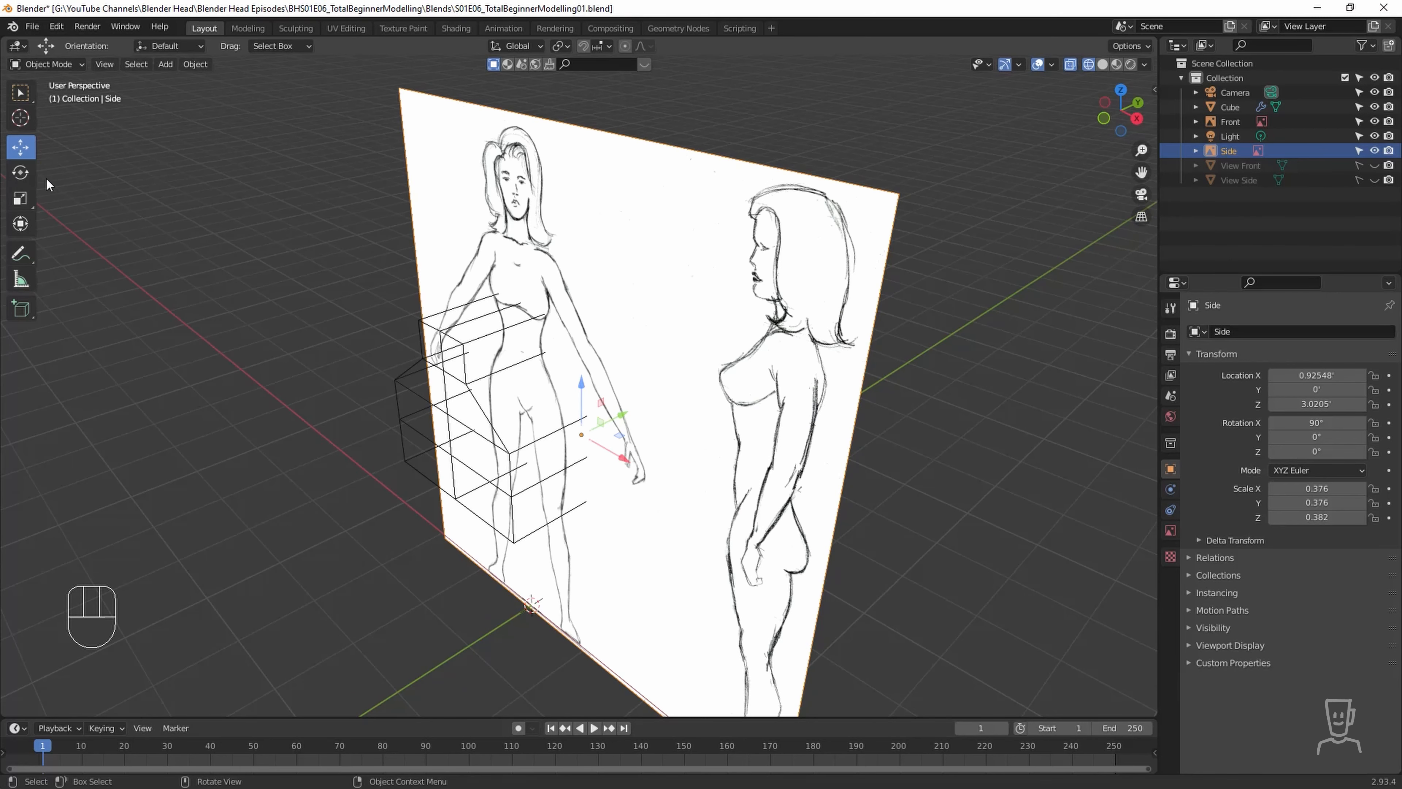
pyautogui.click(22, 174)
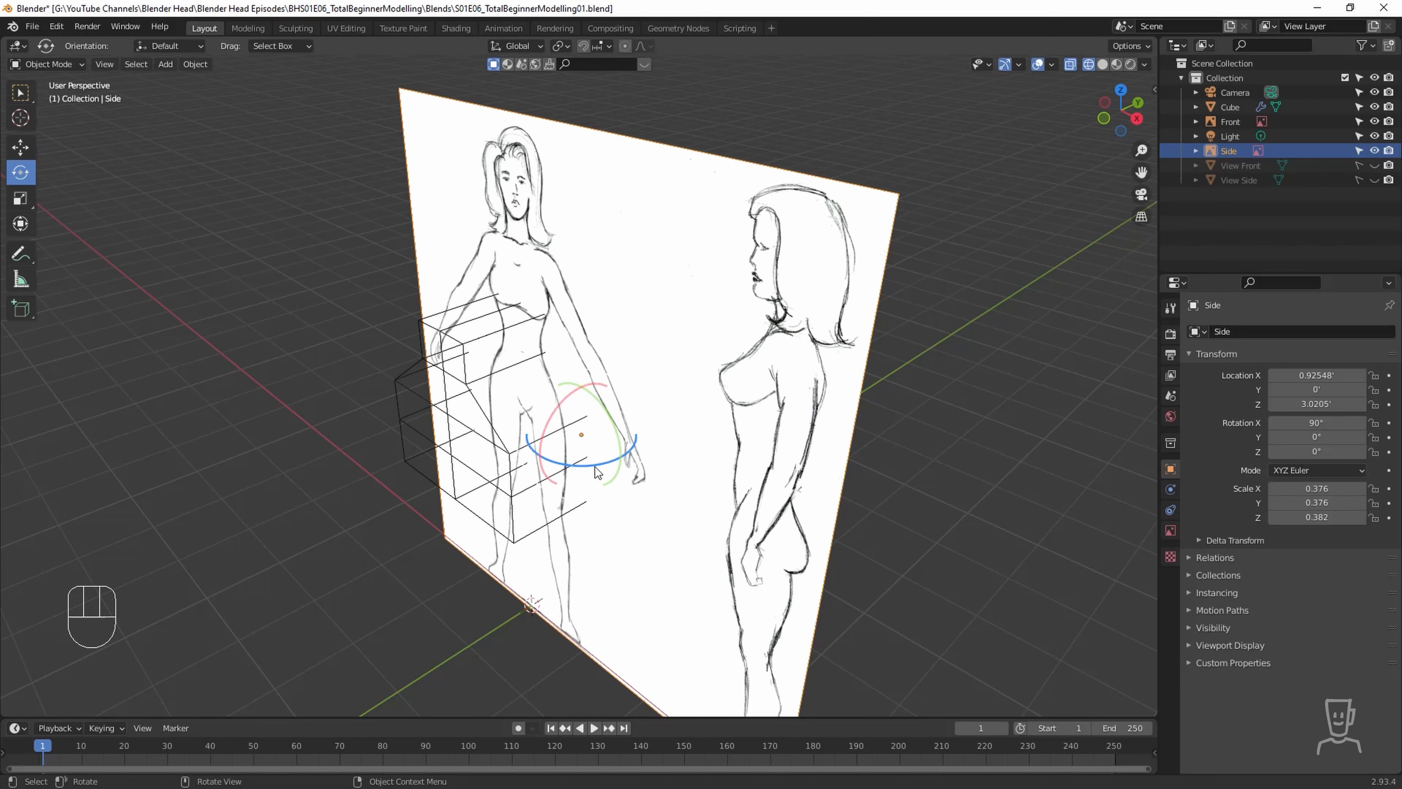
pyautogui.moveTo(595, 466); pyautogui.dragTo(599, 426)
pyautogui.click(186, 652)
pyautogui.write('90')
pyautogui.press('Return')
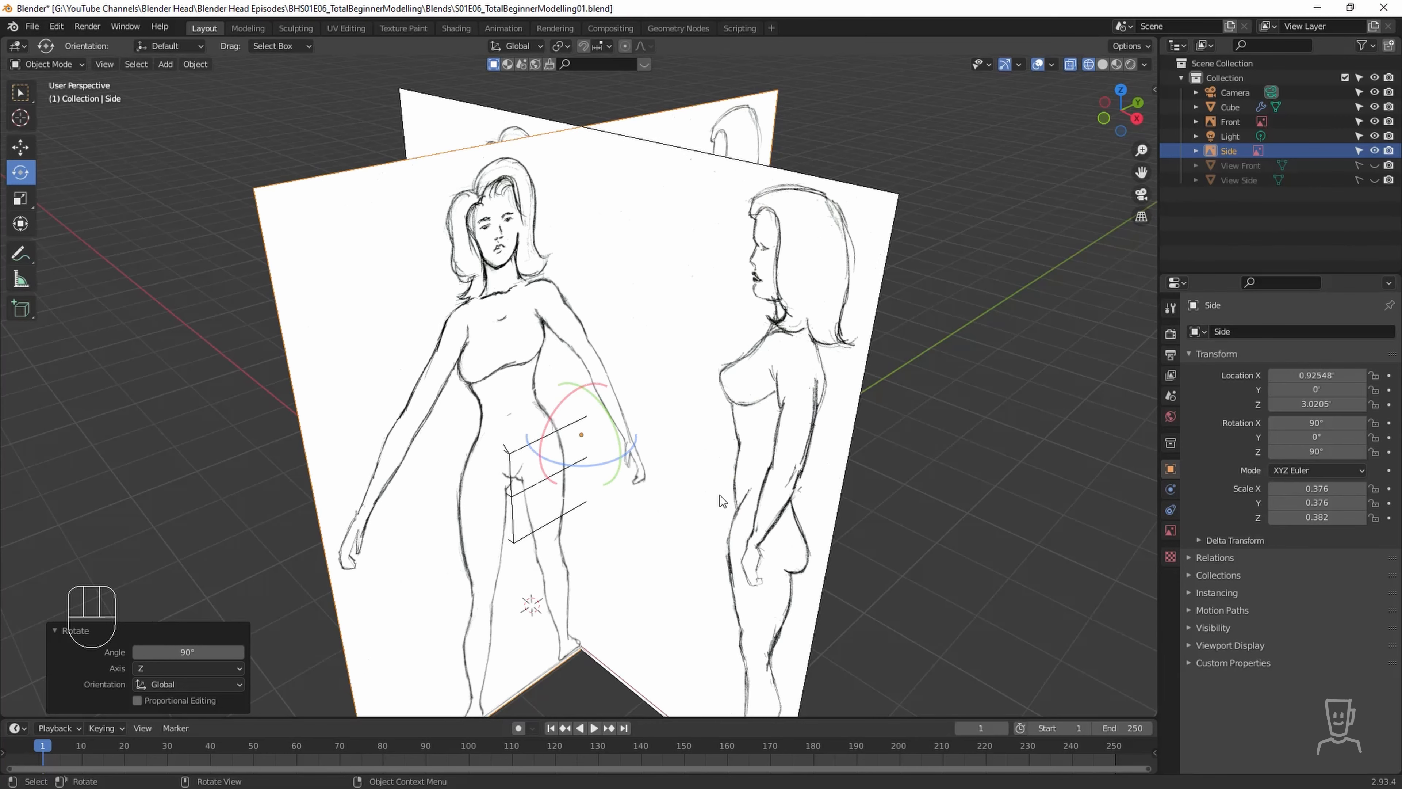
# In the right orthographic view, move the Side image about -2.29' along Y to centre the profile figure on the vertical axis.
pyautogui.press('KP_3')
pyautogui.click(20, 146)
pyautogui.moveTo(564, 374); pyautogui.dragTo(366, 378)
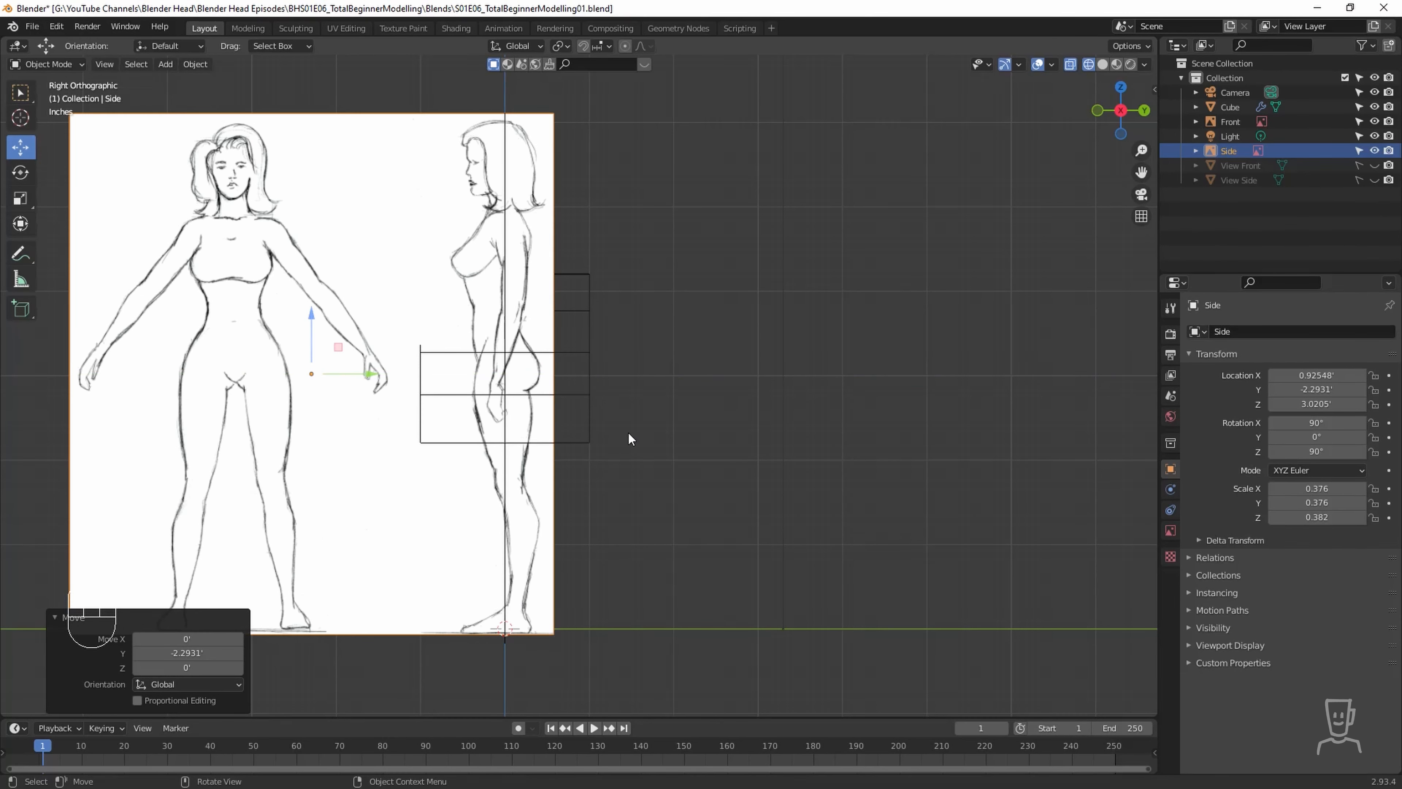
# Make the Front and Side reference images unselectable, and hide the Side image in the viewport.
pyautogui.moveTo(572, 434); pyautogui.dragTo(620, 503, button='middle')
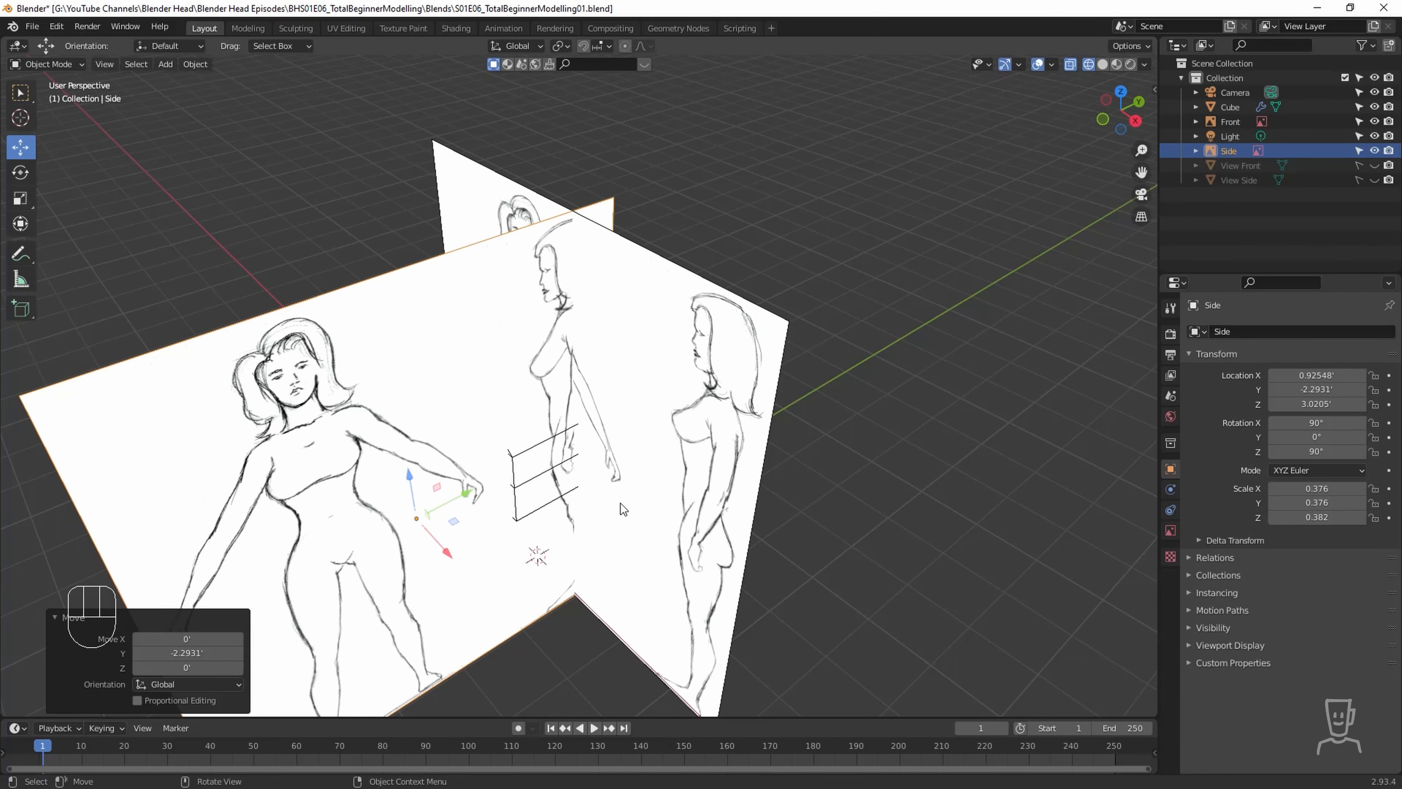
pyautogui.moveTo(620, 503); pyautogui.dragTo(592, 490, button='middle')
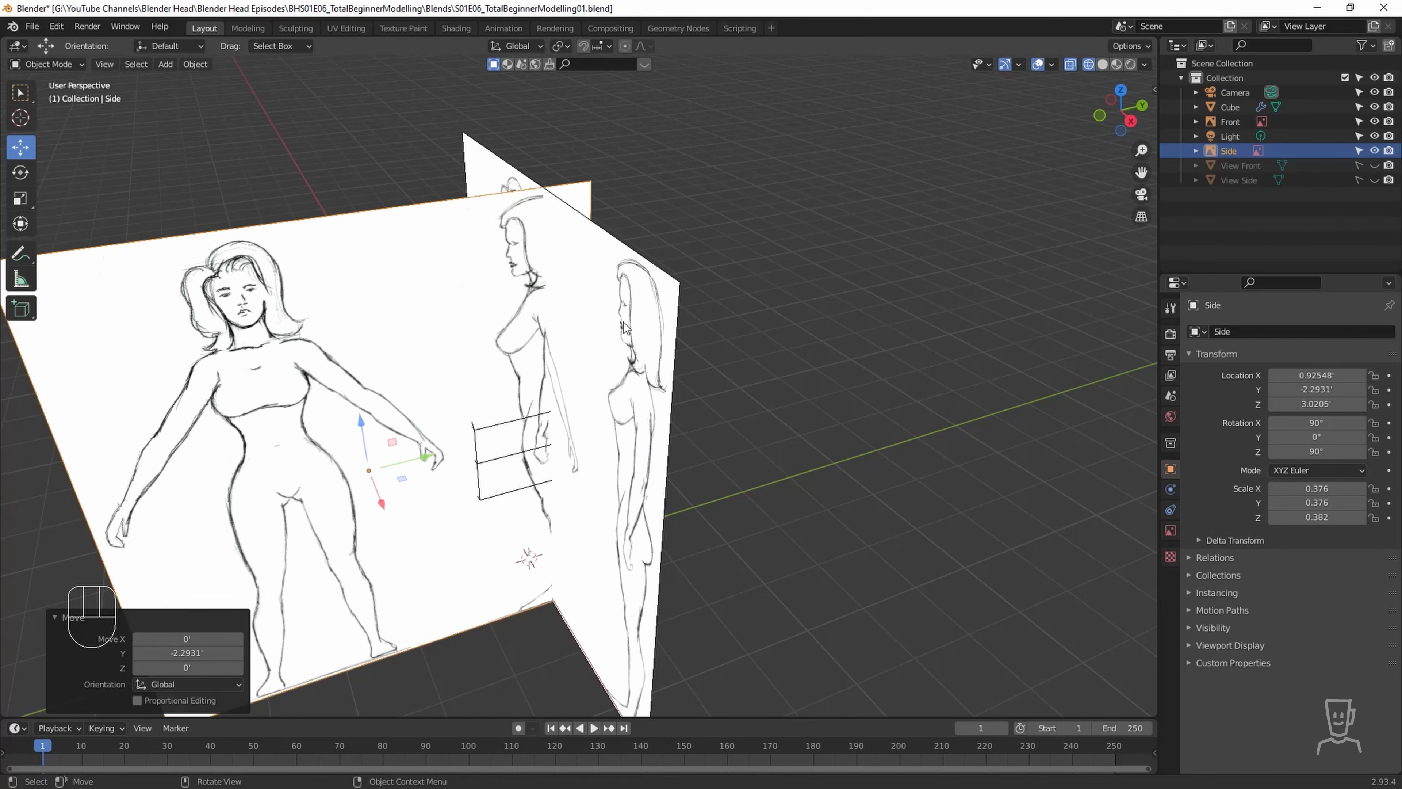
pyautogui.click(638, 325)
pyautogui.click(441, 299)
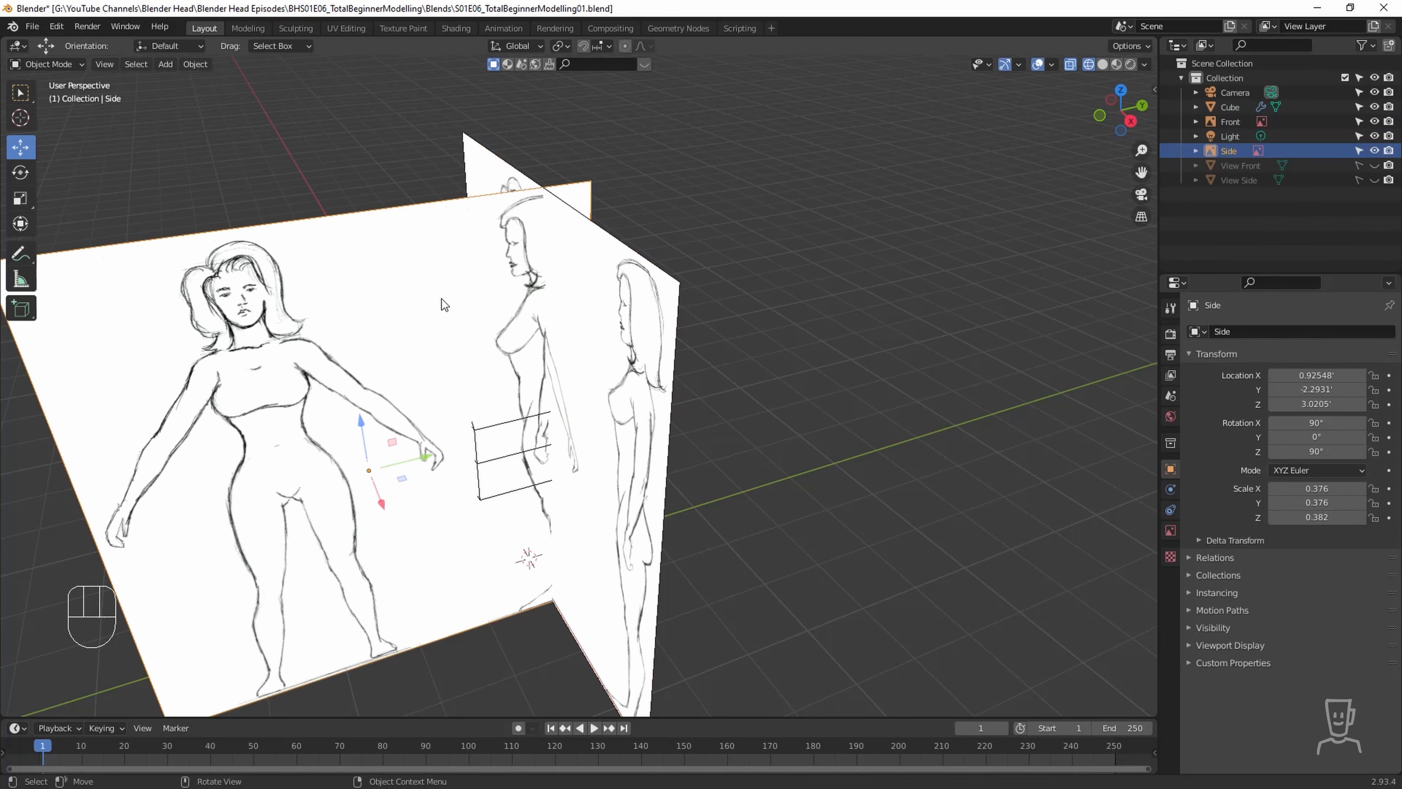
pyautogui.click(619, 320)
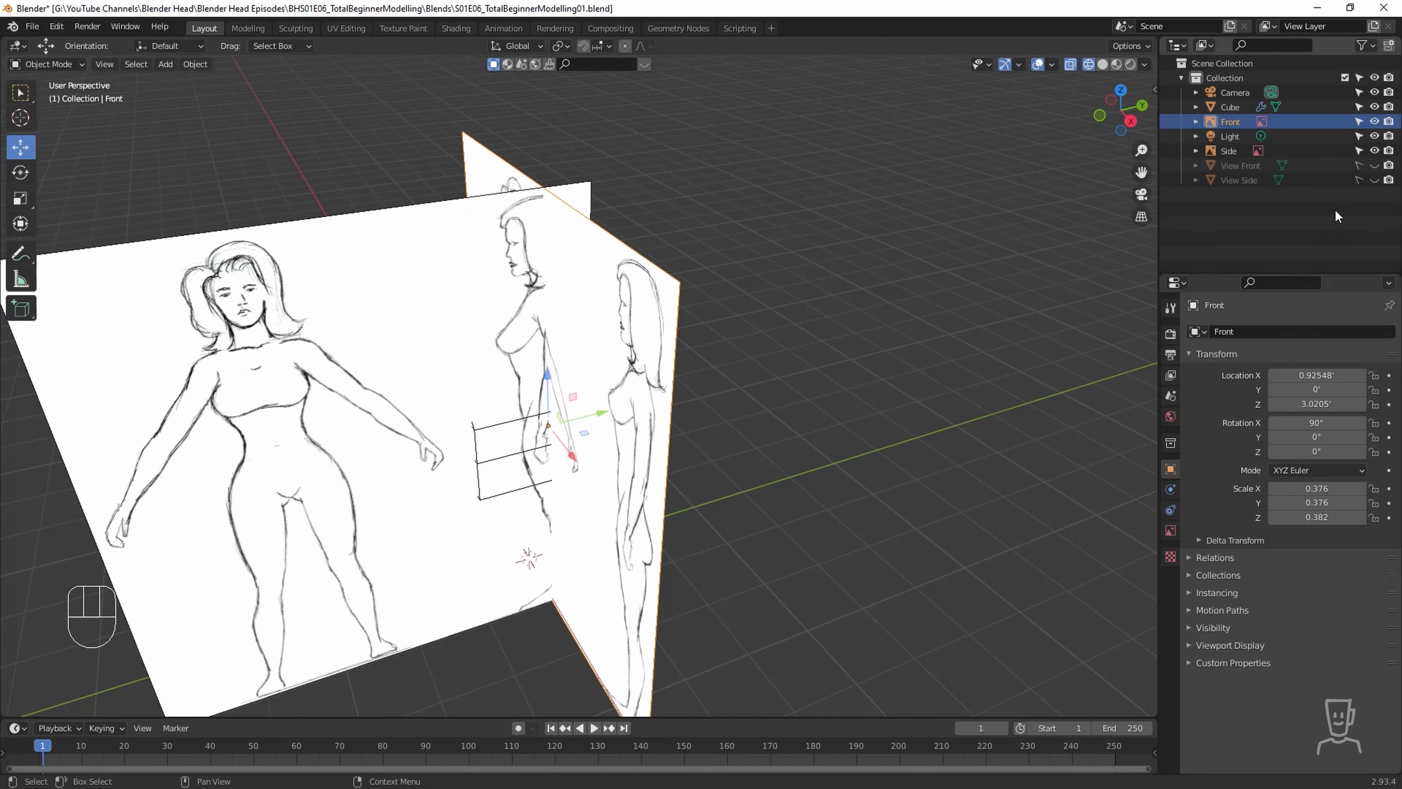
pyautogui.click(1358, 121)
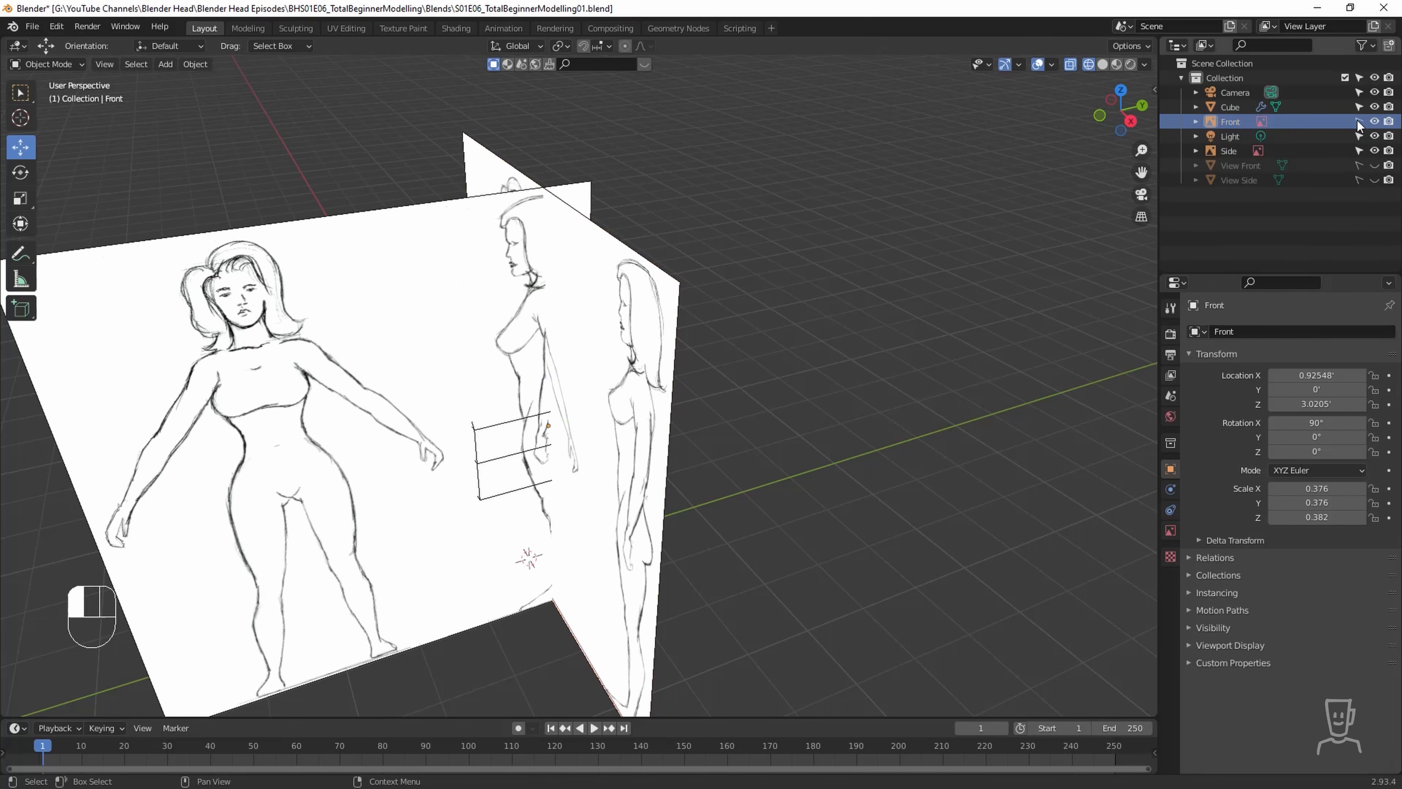
pyautogui.click(1360, 151)
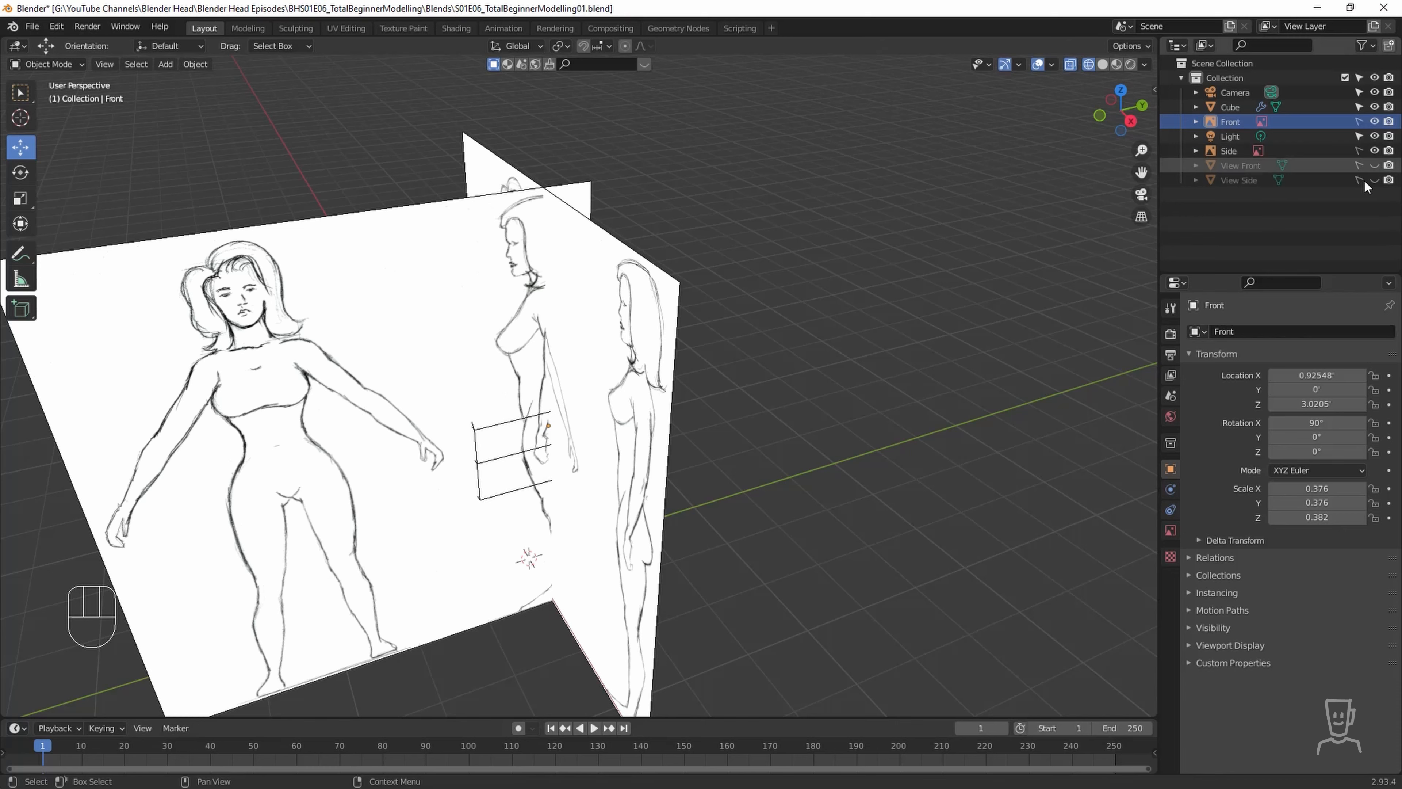
pyautogui.click(1375, 151)
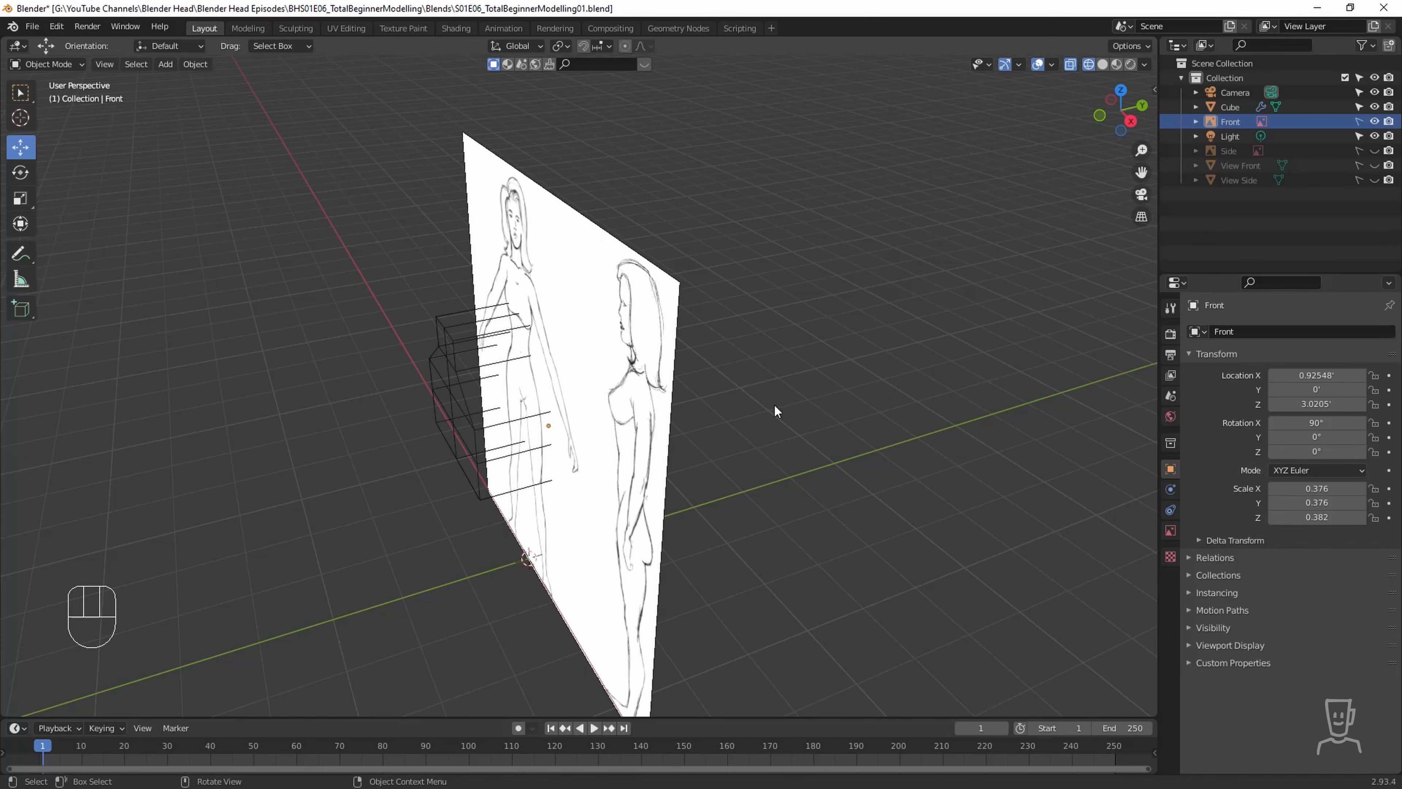
# In the front view, select the body mesh Cube and rename it as Character.
pyautogui.press('KP_1')
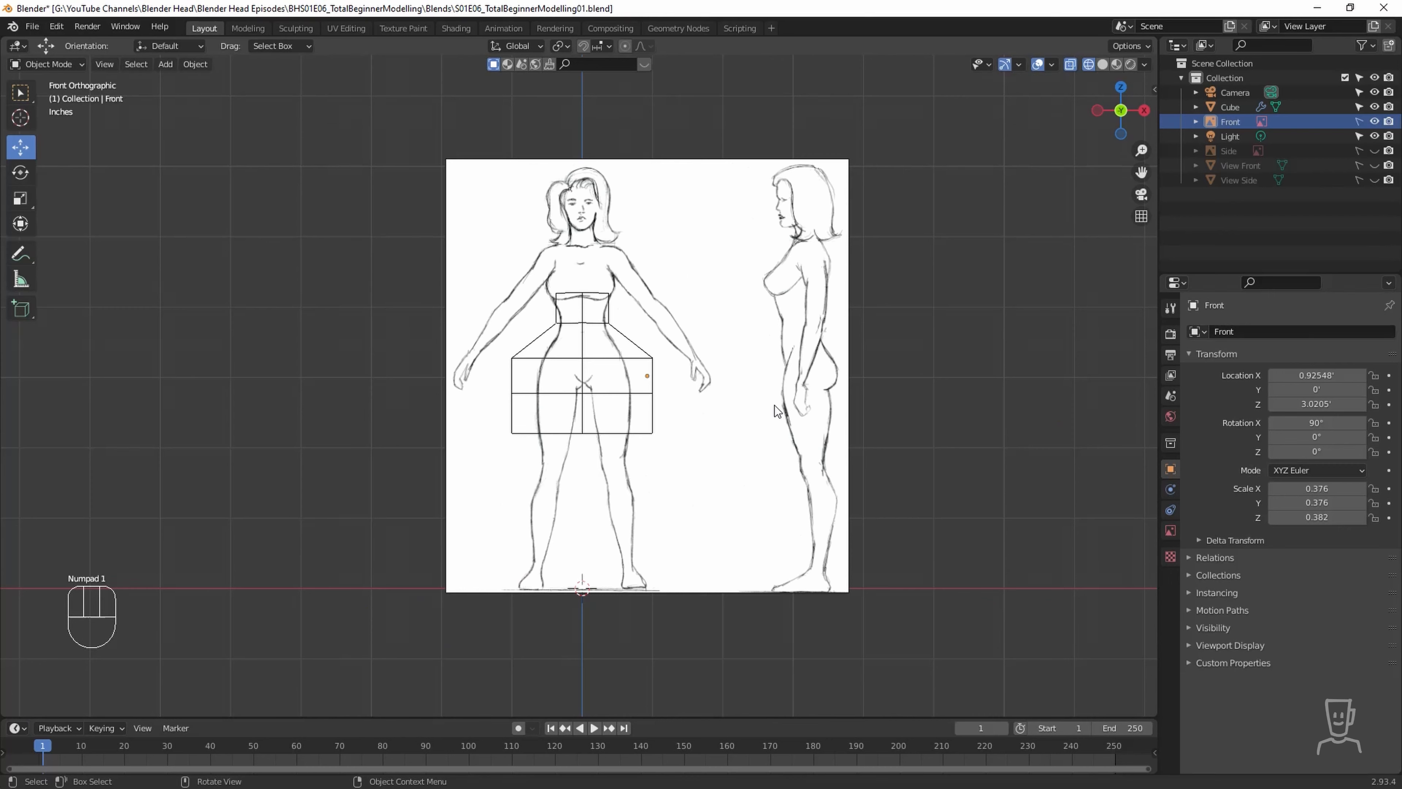
pyautogui.scroll(3, 575, 340)
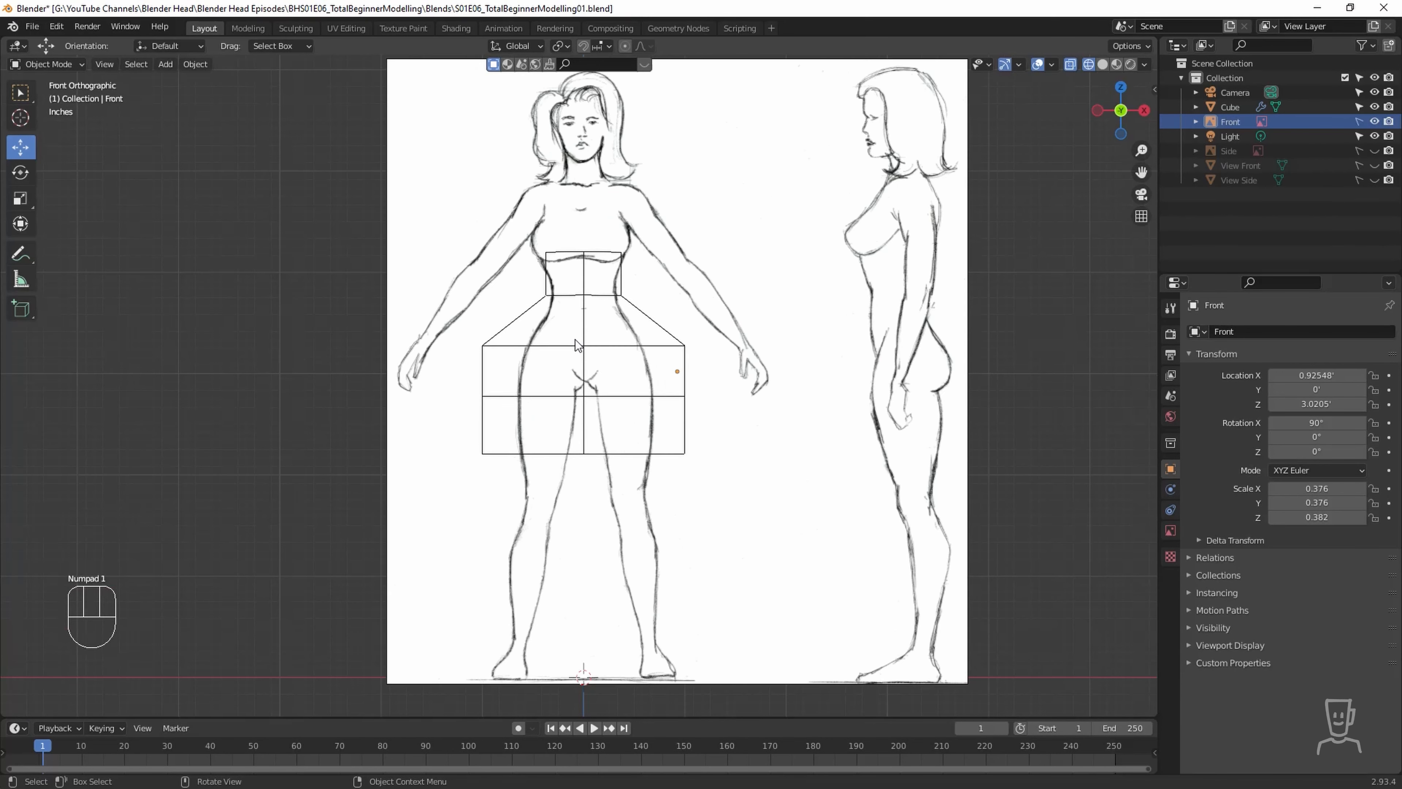
pyautogui.click(598, 337)
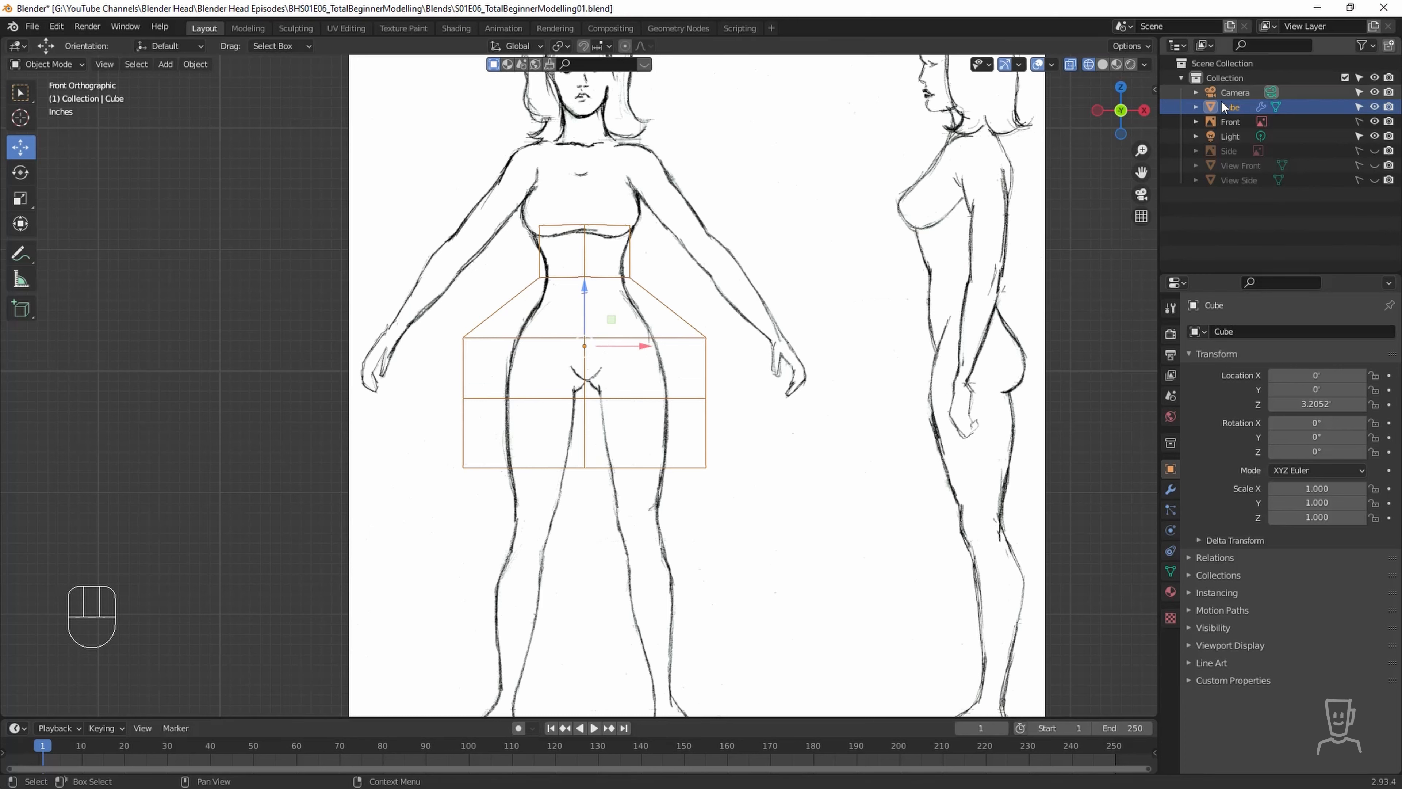
pyautogui.doubleClick(1231, 107)
pyautogui.write('Cha')
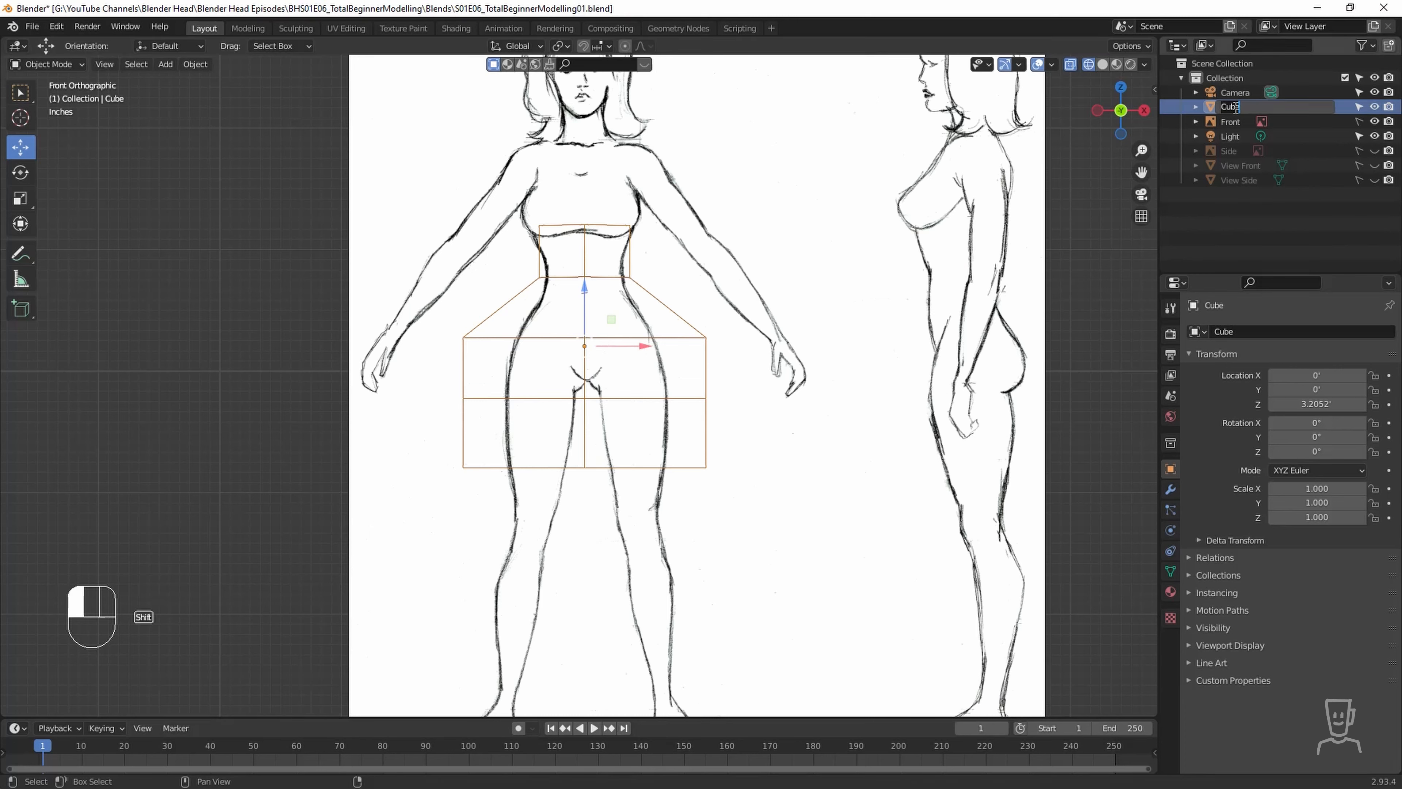
pyautogui.write('racter')
pyautogui.press('Return')
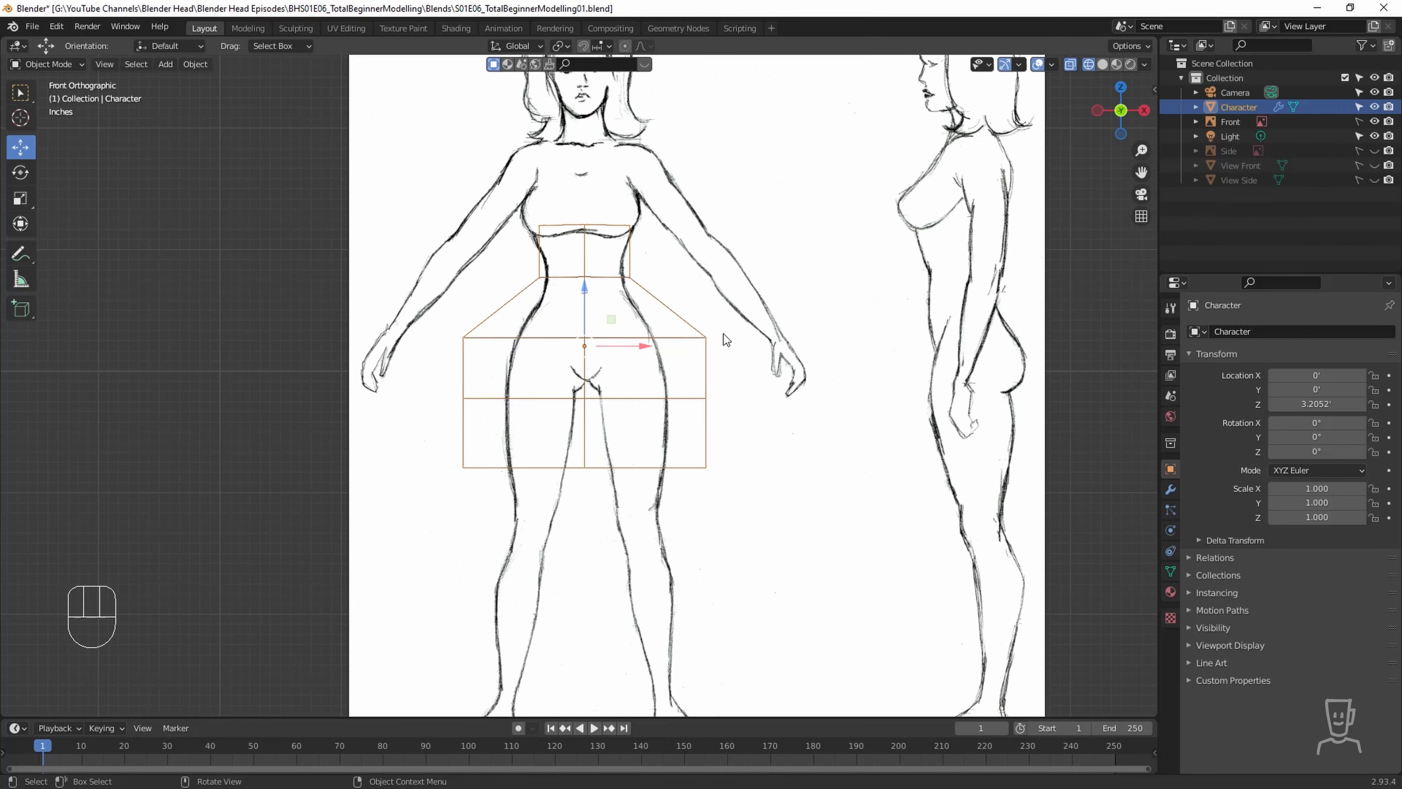
# In Edit Mode, move the three outer hip and thigh vertex rows of the Character mesh inward about 0.43' along X.
pyautogui.click(25, 97)
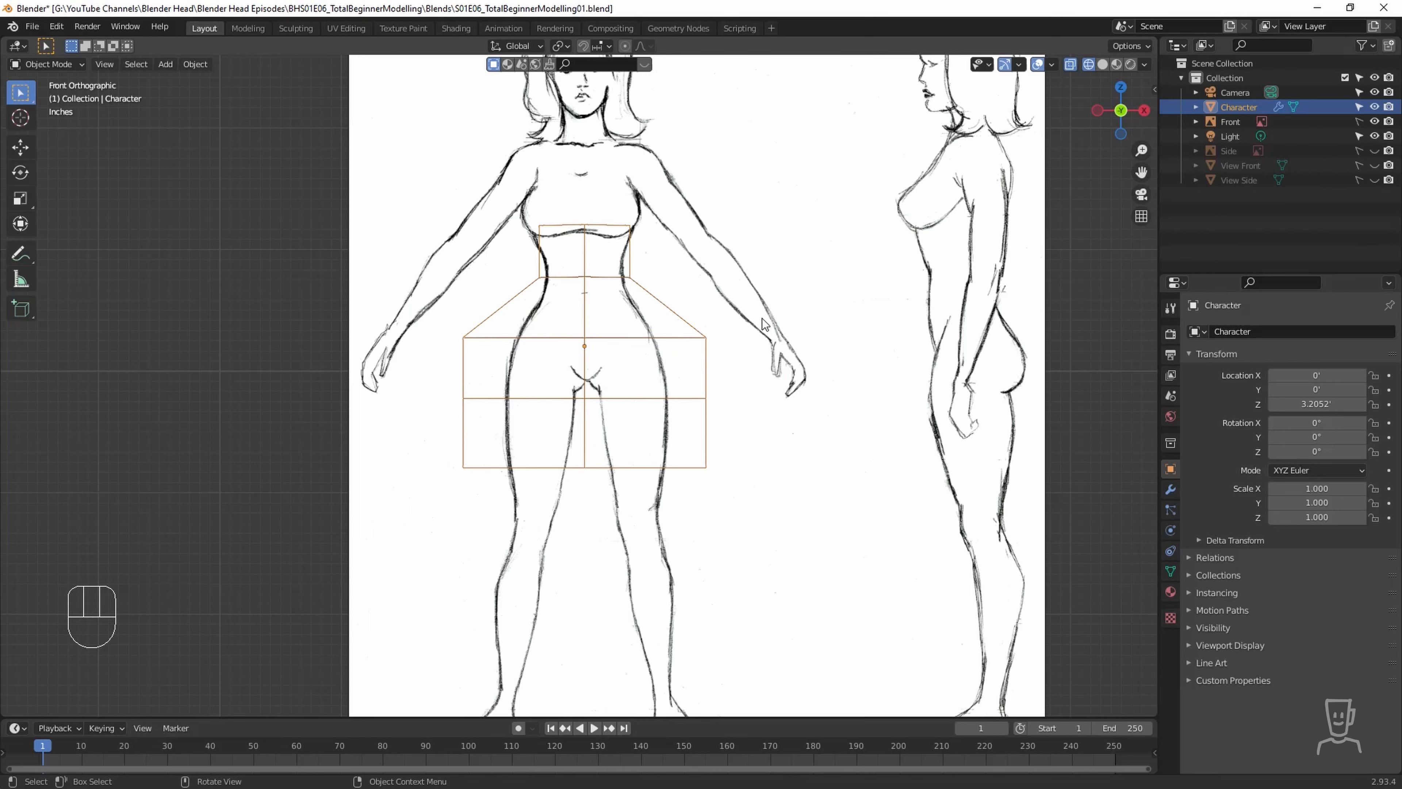
pyautogui.press('Tab')
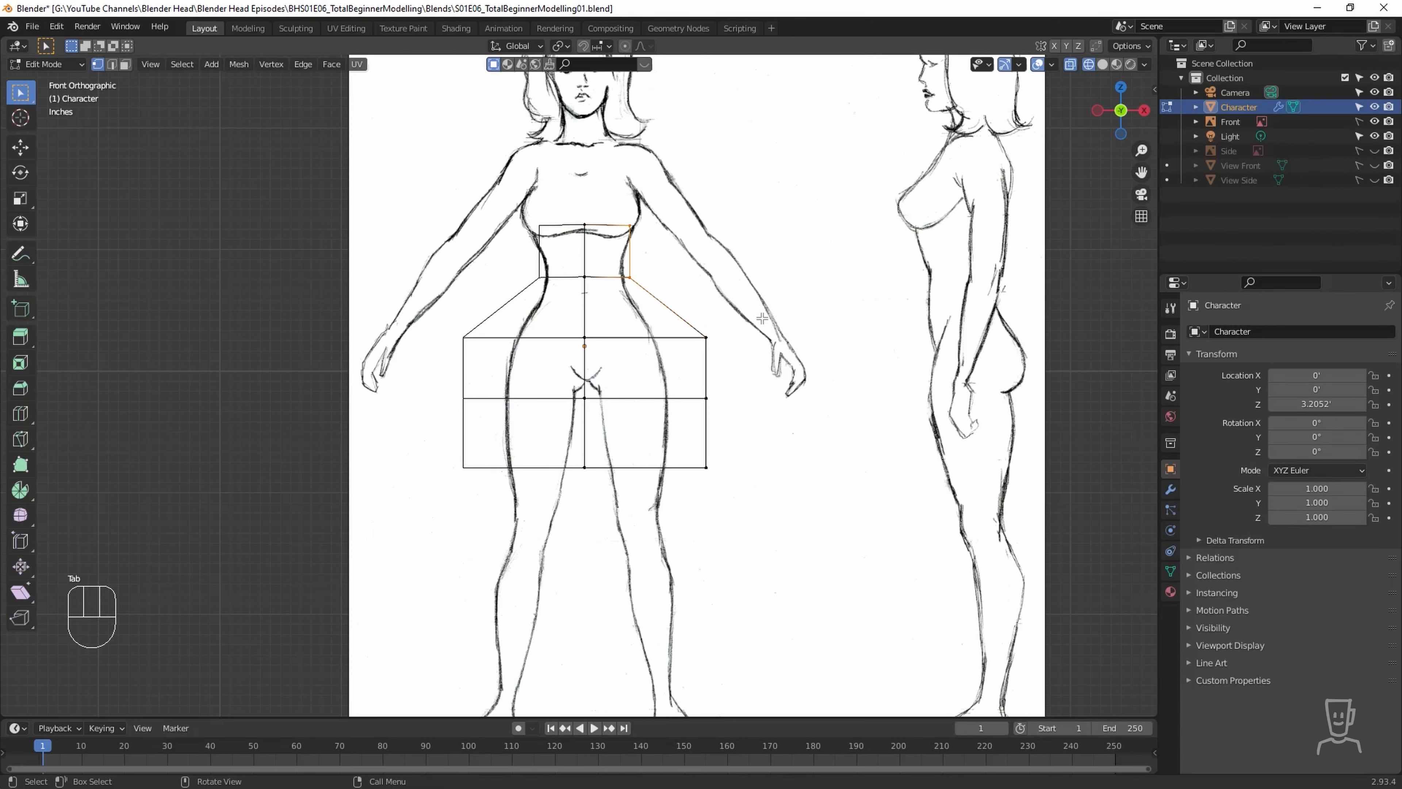
pyautogui.press('b')
pyautogui.moveTo(725, 322); pyautogui.dragTo(689, 487)
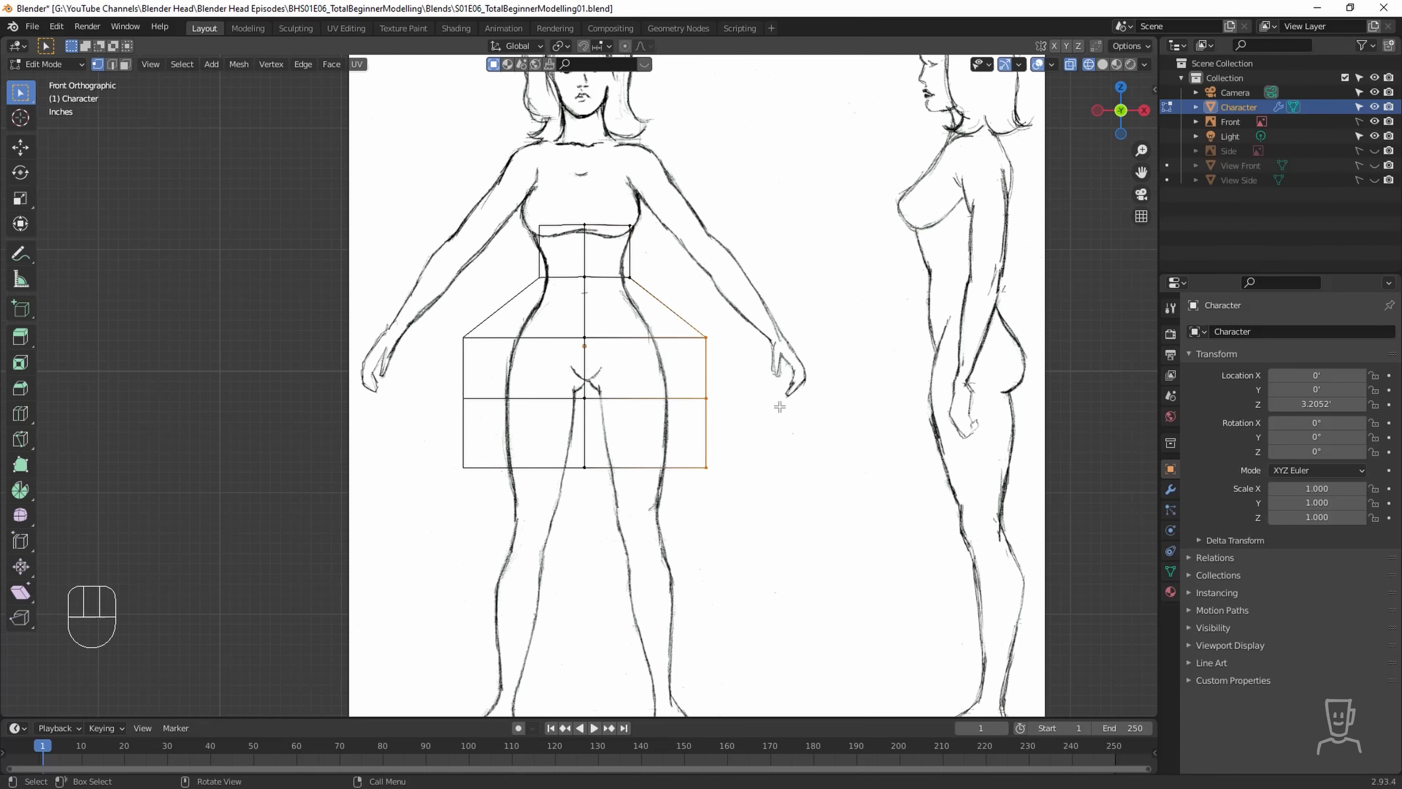
pyautogui.press('g')
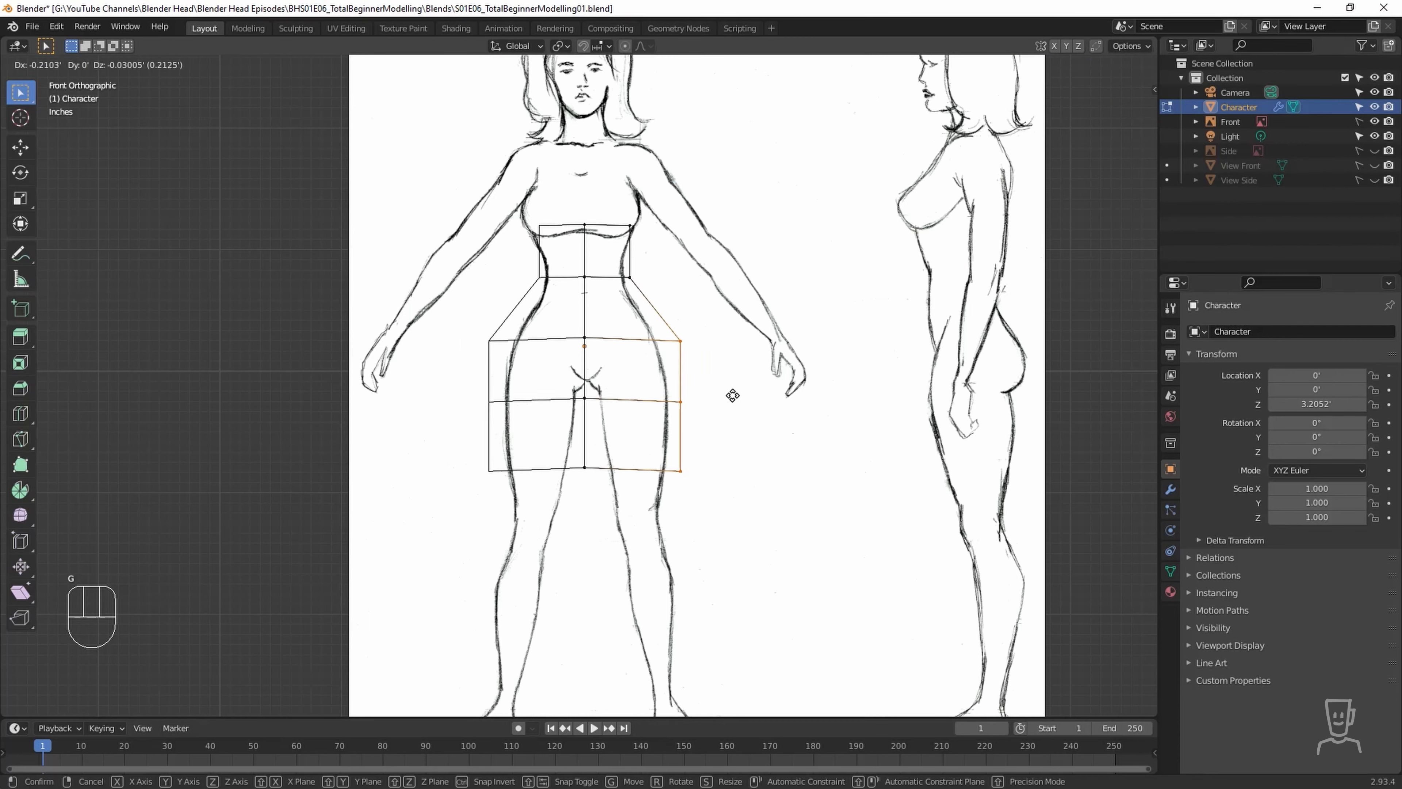
pyautogui.click(715, 397)
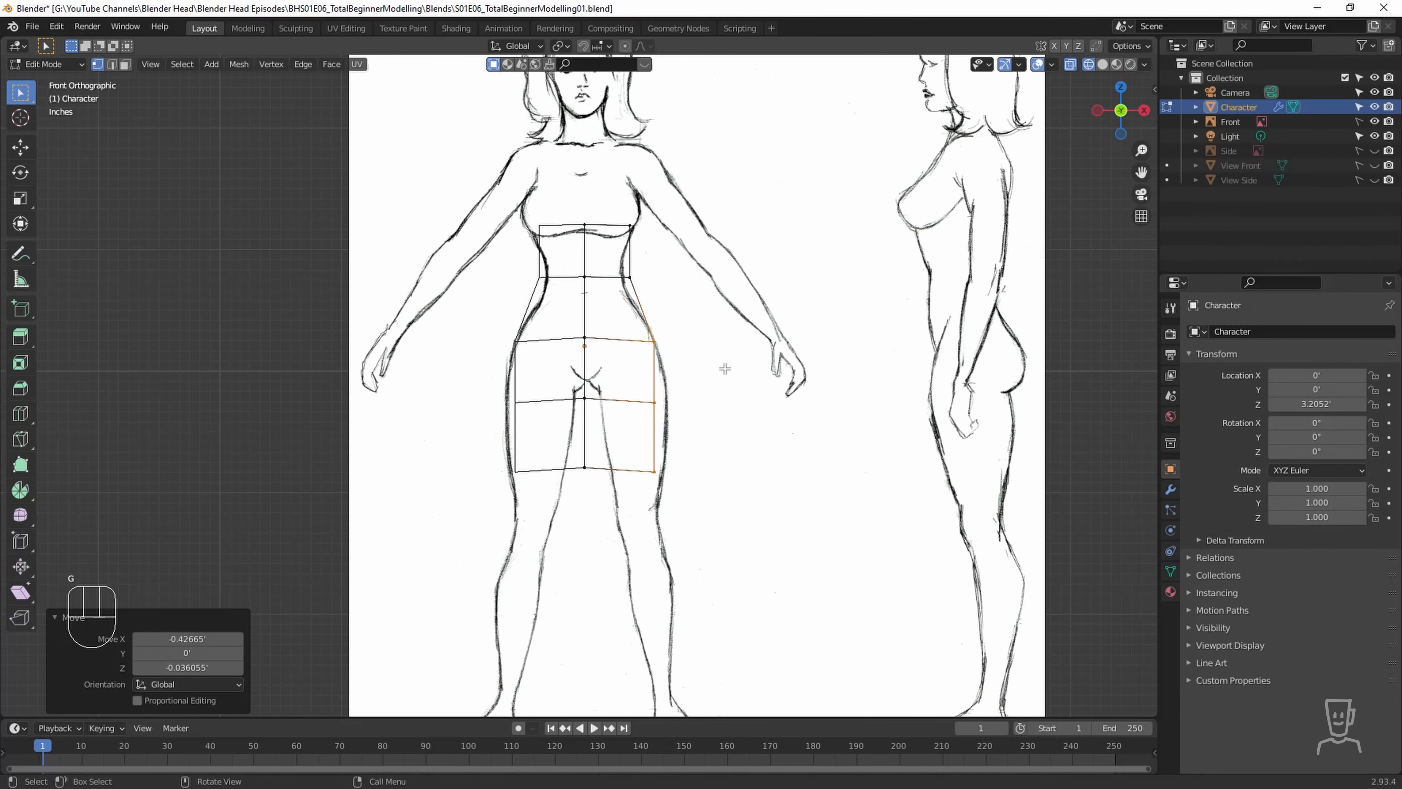
# Move the lower two outer vertex rows about 0.11' outward and 0.05' up to match the thigh outline.
pyautogui.moveTo(725, 375); pyautogui.dragTo(644, 504)
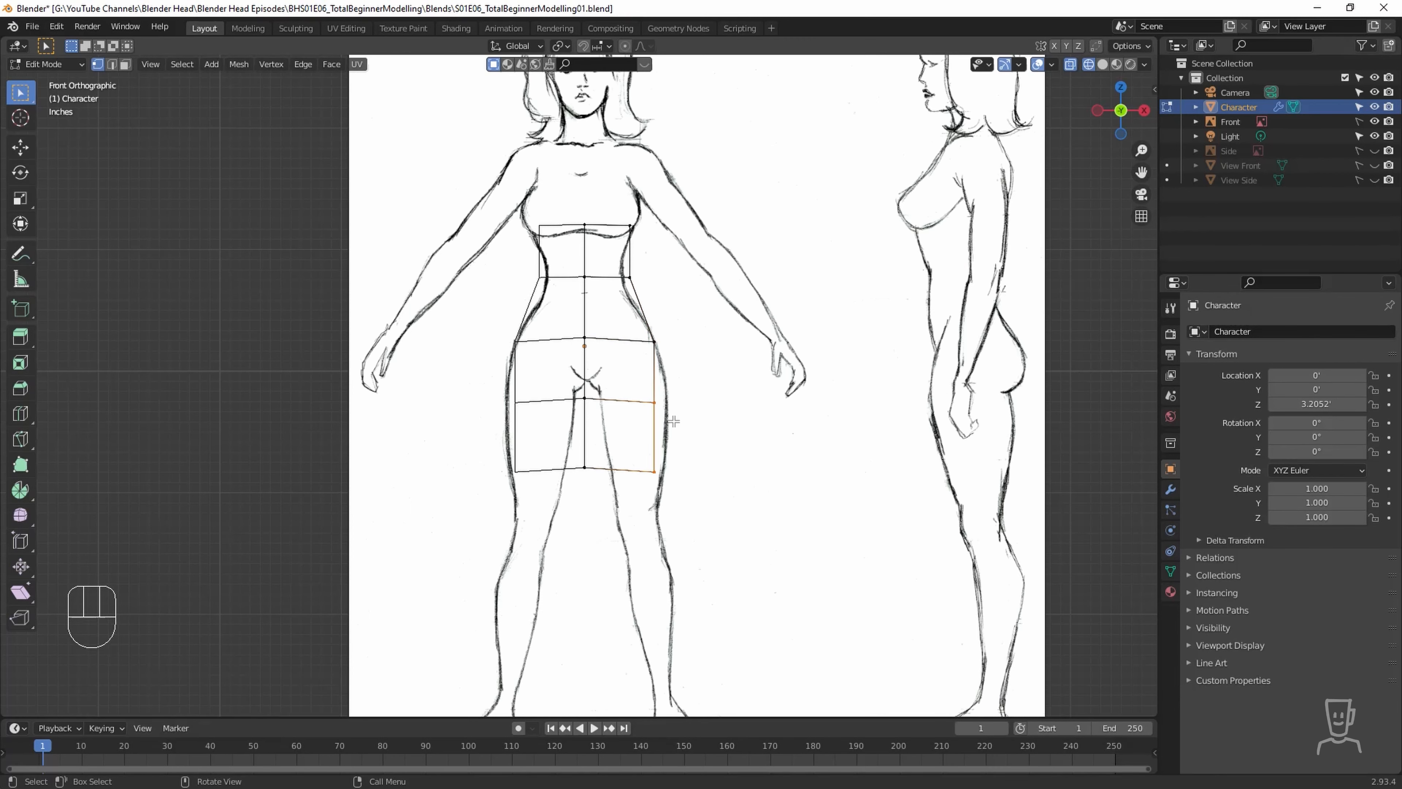
pyautogui.press('g')
pyautogui.click(686, 411)
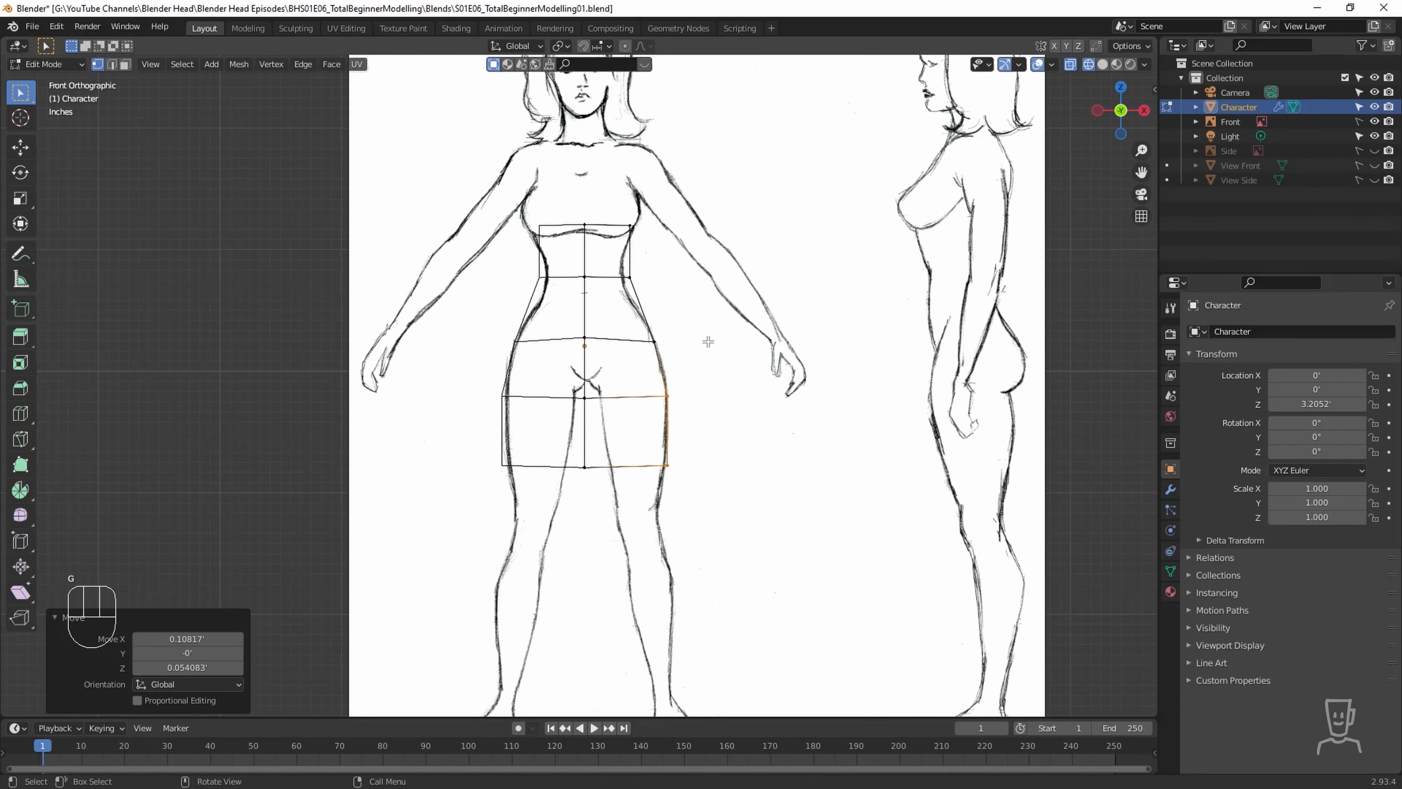
# Move the second vertex row from the top up about 0.19', and shift its outer vertices about 0.05' inward onto the waist outline.
pyautogui.moveTo(690, 261); pyautogui.dragTo(534, 289)
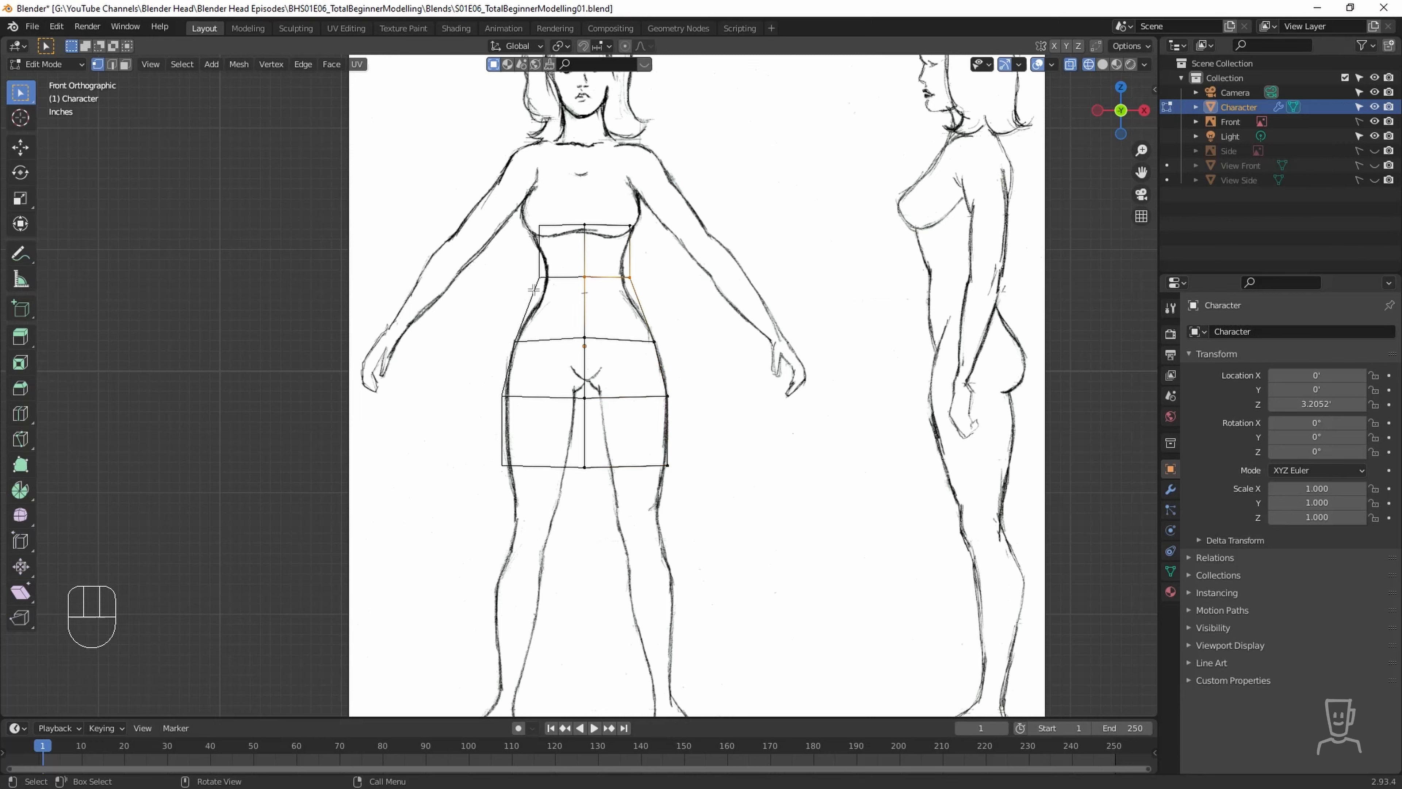
pyautogui.press('g')
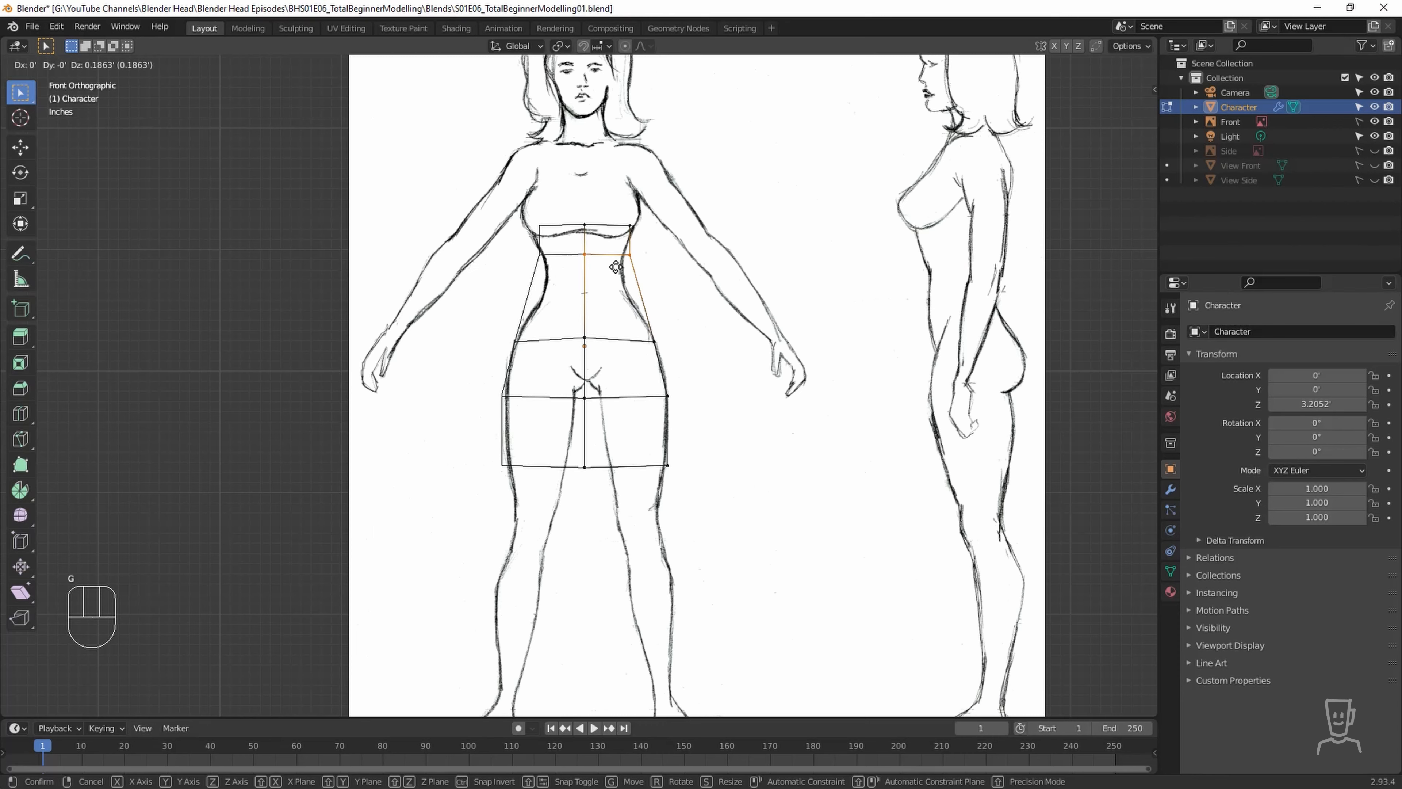
pyautogui.click(616, 268)
pyautogui.moveTo(644, 249); pyautogui.dragTo(632, 261)
pyautogui.press('g')
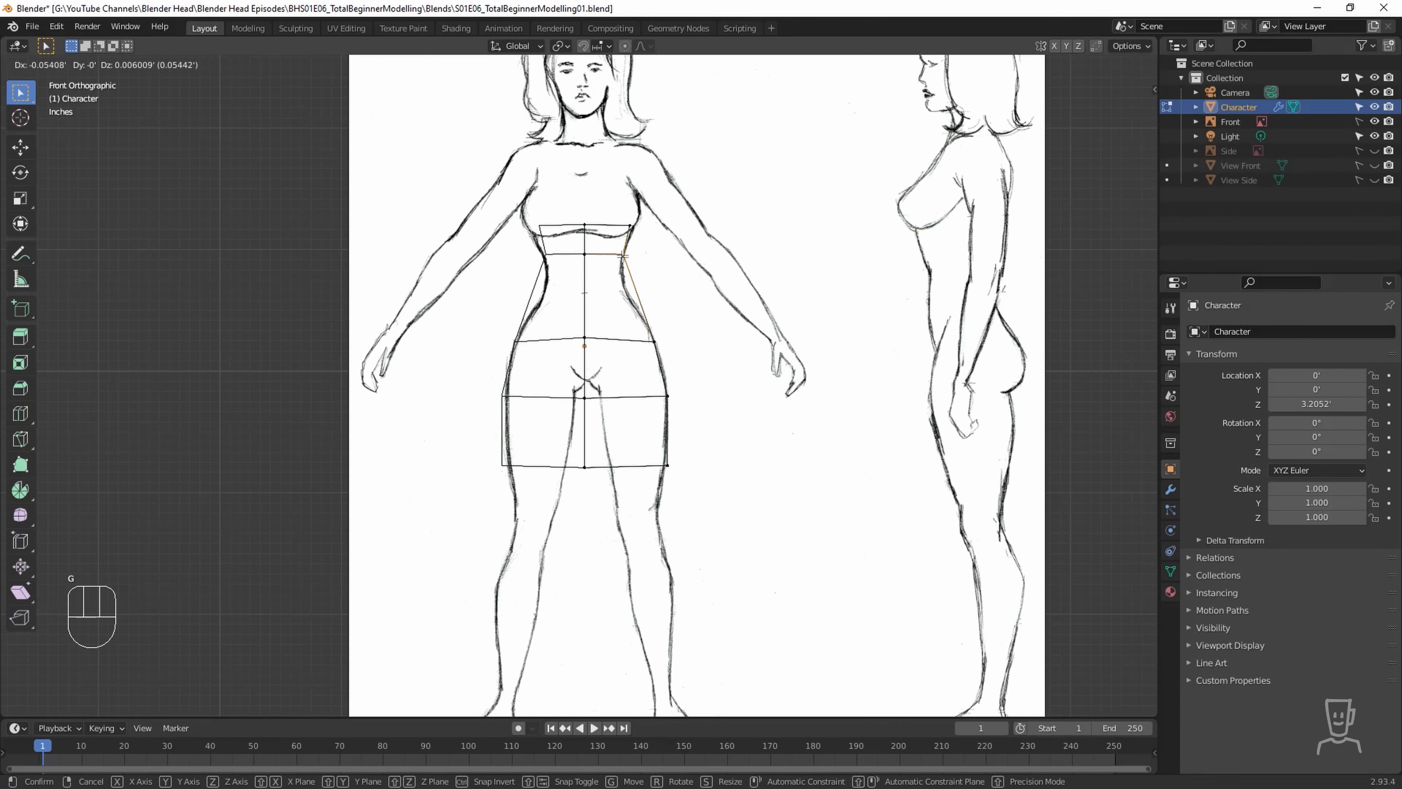
pyautogui.click(622, 256)
# Move the three lower vertex rows up about 0.37' and deselect them.
pyautogui.moveTo(691, 311); pyautogui.dragTo(575, 500)
pyautogui.press('g')
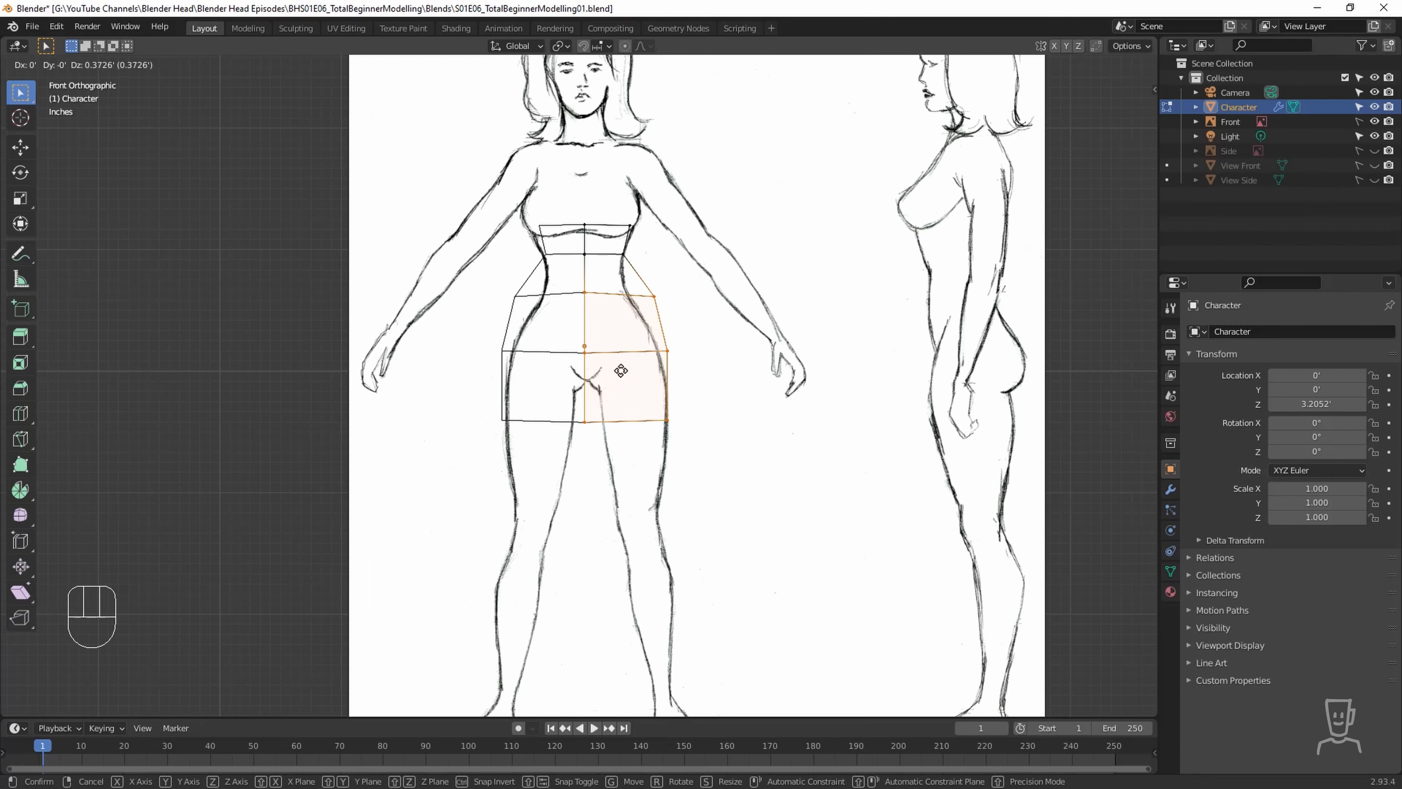
pyautogui.click(621, 371)
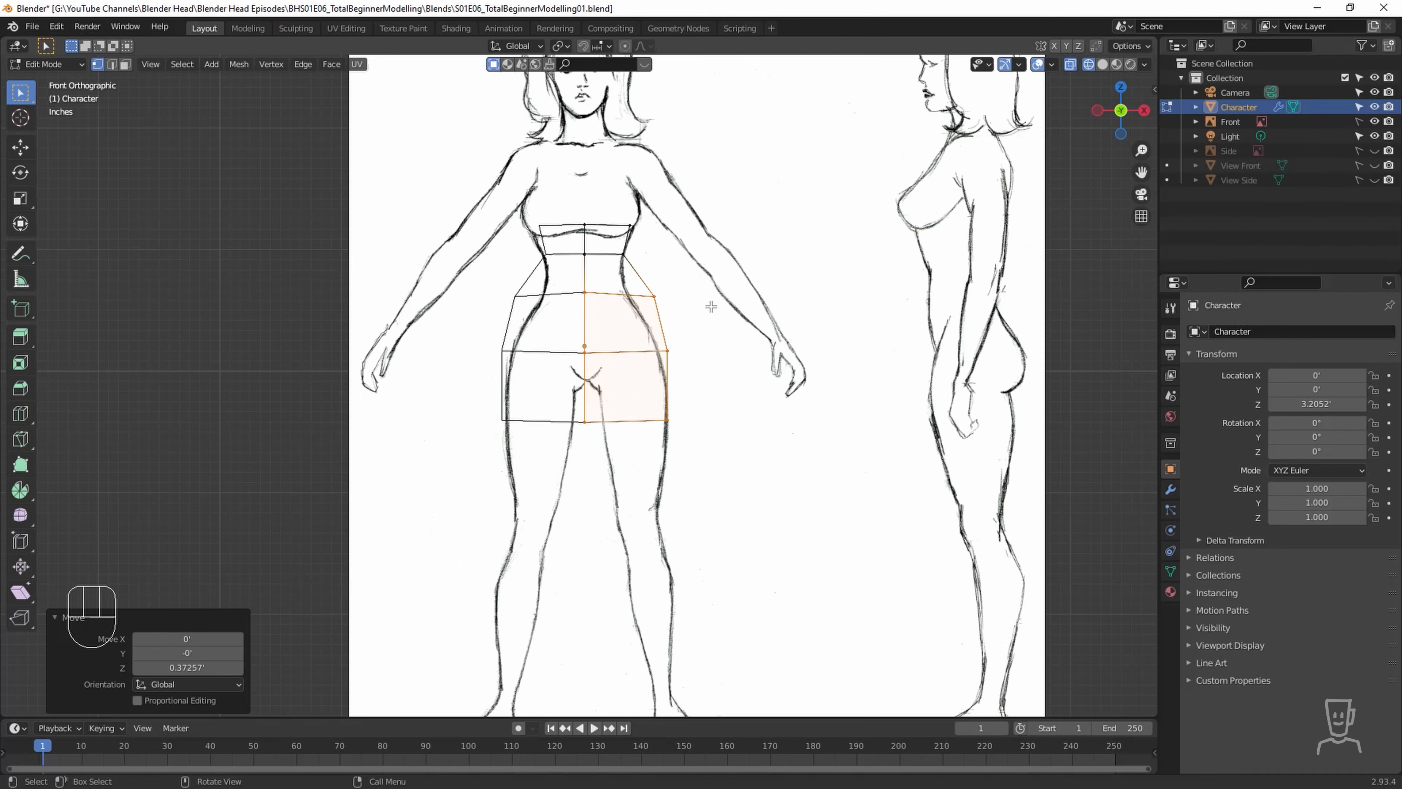
pyautogui.click(608, 47)
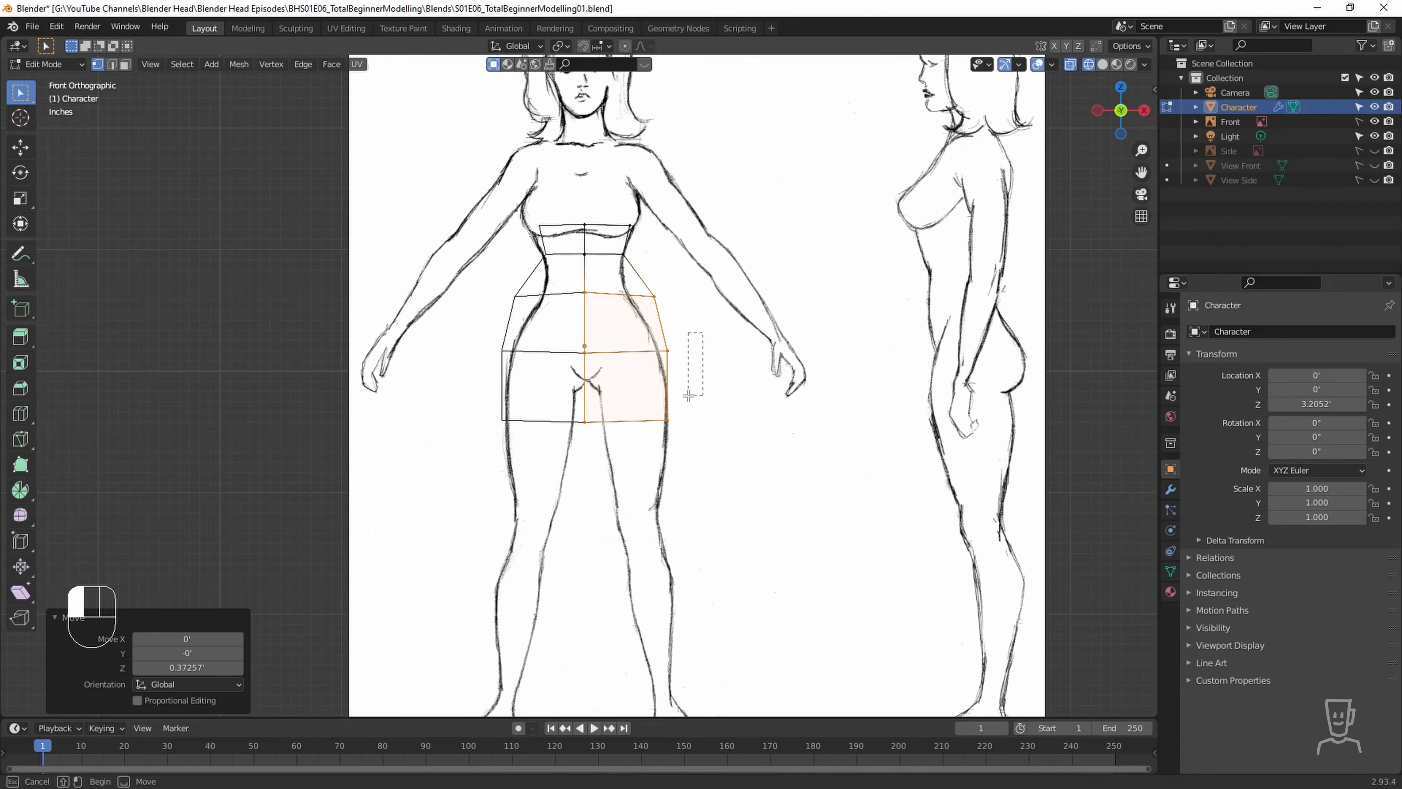
pyautogui.click(671, 441)
pyautogui.moveTo(705, 437); pyautogui.dragTo(699, 438)
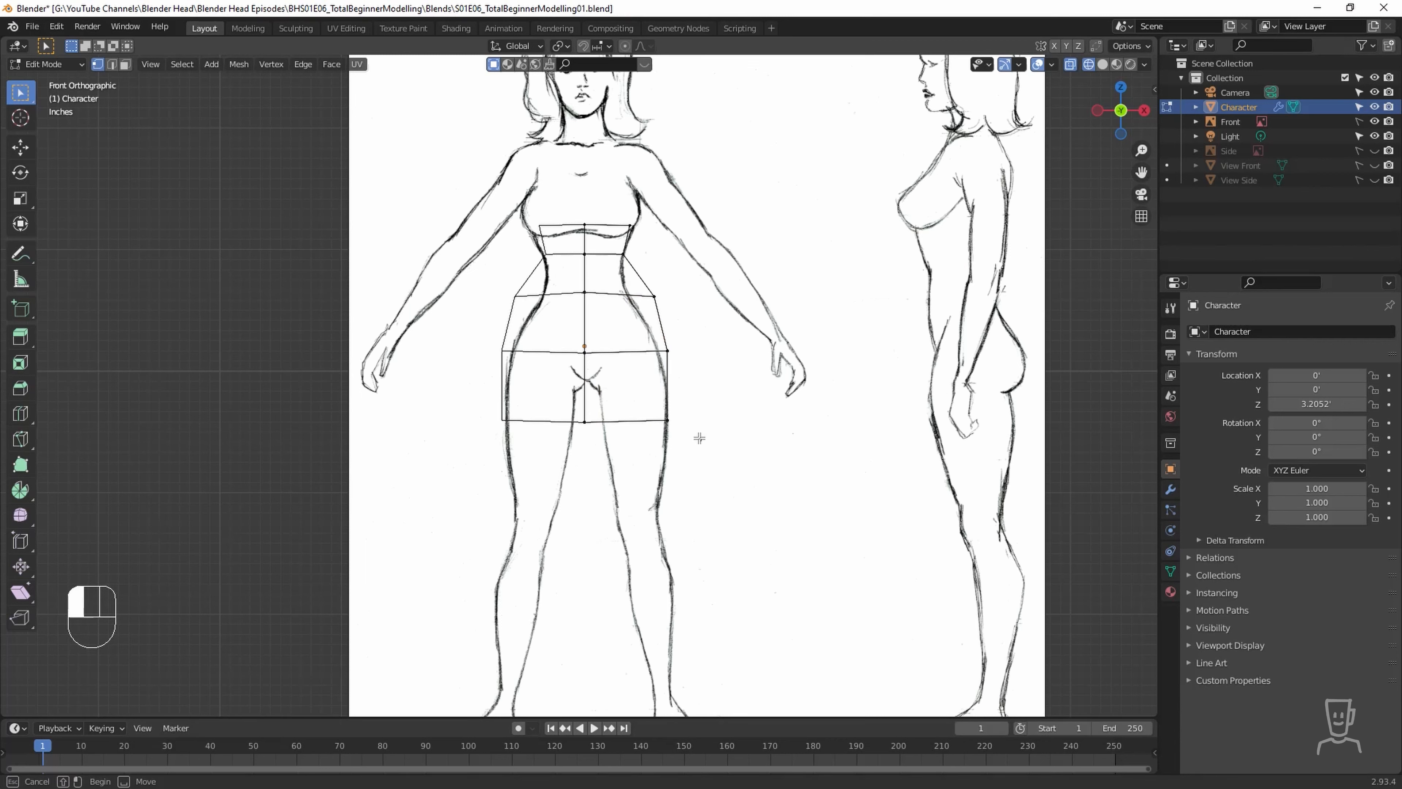
# Move the outer vertices of the upper two hip rows about 0.25' inward and 0.06' up toward the waist curve.
pyautogui.moveTo(665, 336); pyautogui.dragTo(648, 259)
pyautogui.moveTo(727, 384); pyautogui.dragTo(682, 429)
pyautogui.moveTo(621, 291); pyautogui.dragTo(621, 291)
pyautogui.press('g')
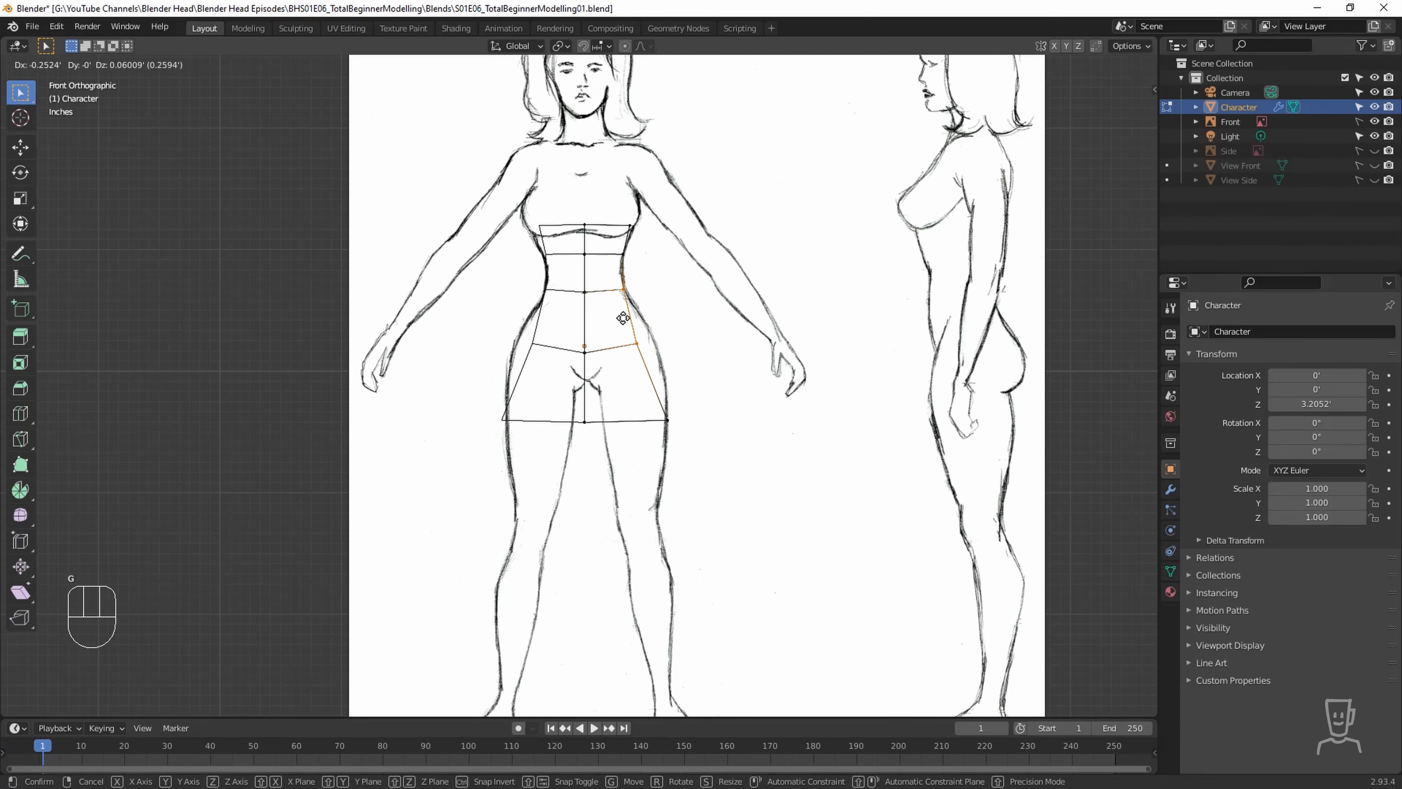
pyautogui.click(623, 318)
# Move the lower two rows' outer vertices 0.06' outward and 0.19' up, and shift the lowest one 0.09' inward and 0.21' up onto the hip.
pyautogui.moveTo(711, 320); pyautogui.dragTo(622, 429)
pyautogui.press('g')
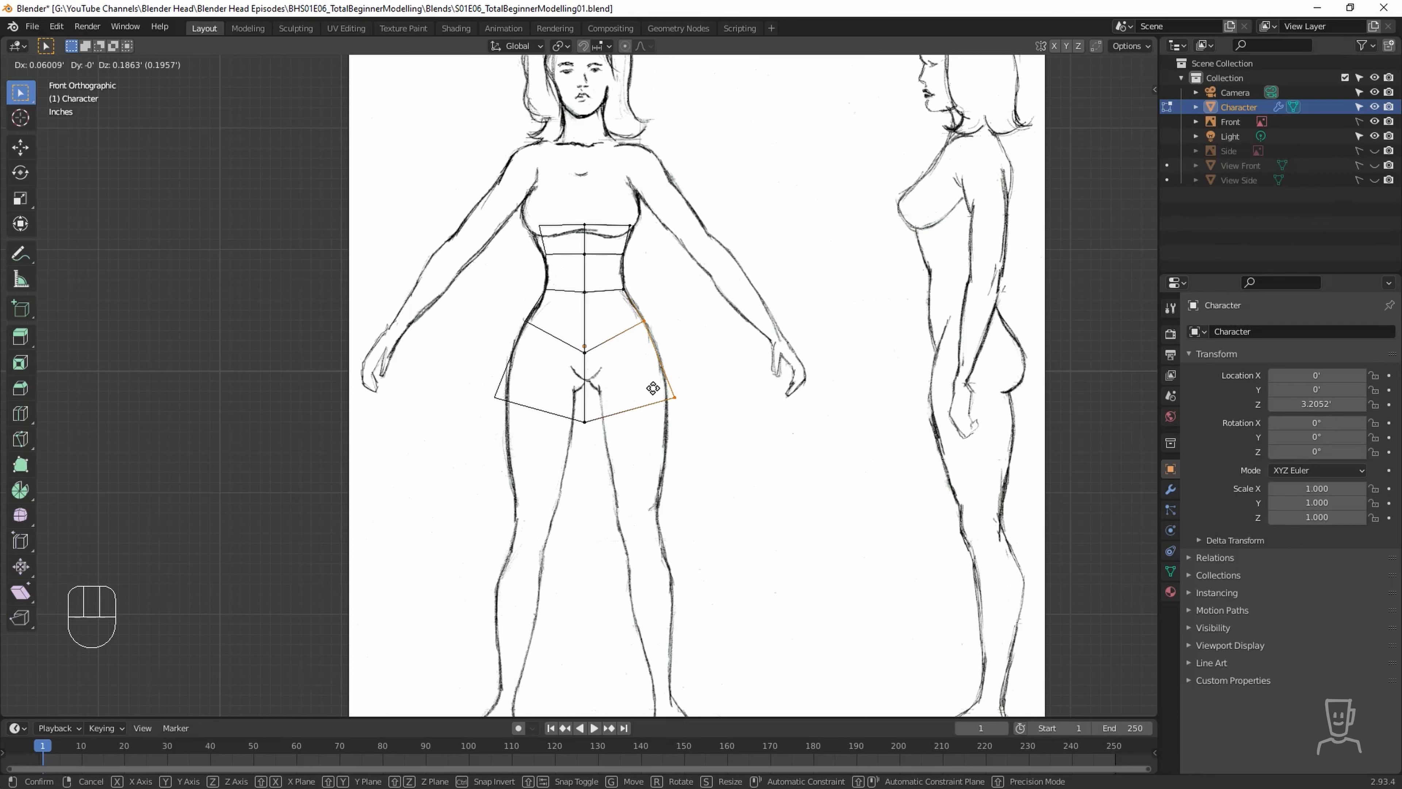
pyautogui.click(652, 388)
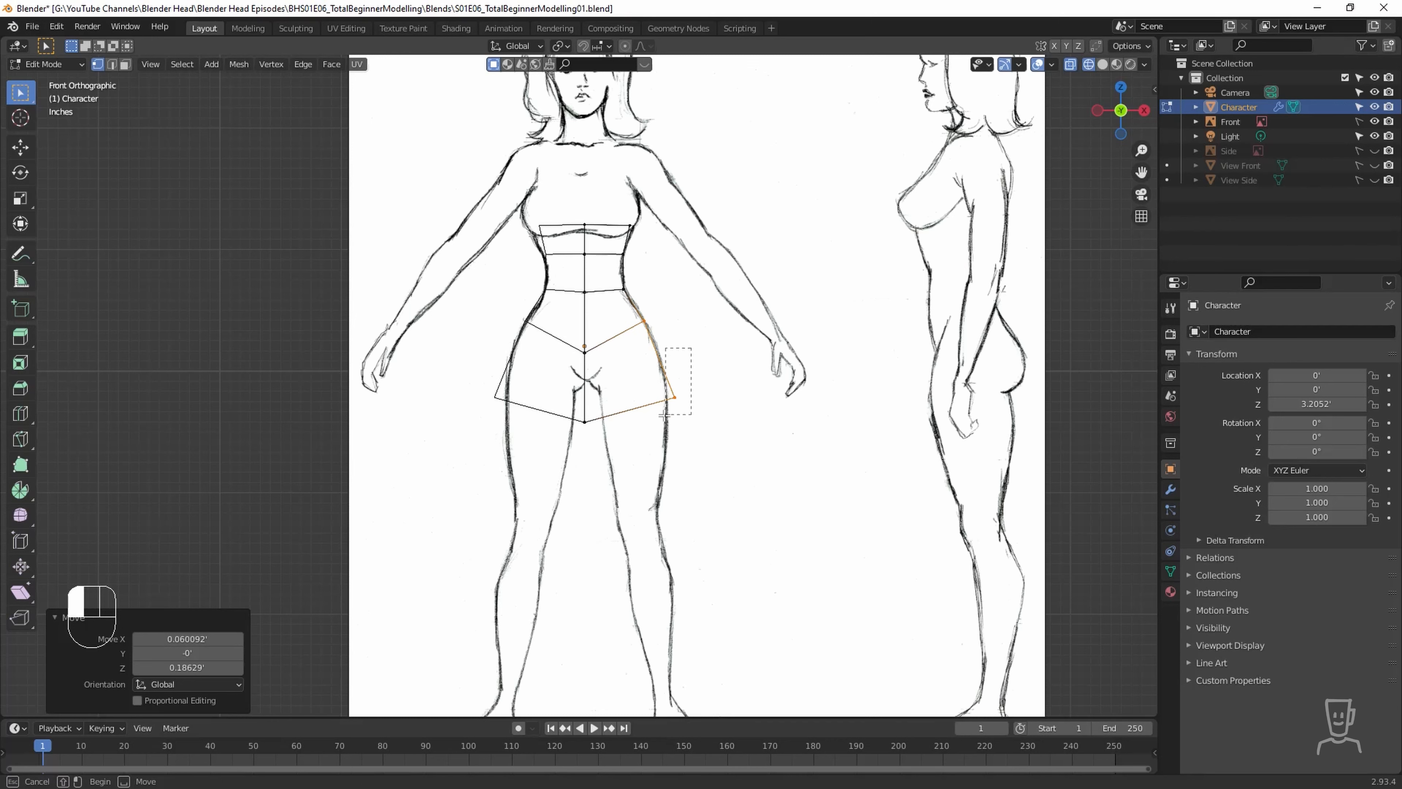
pyautogui.click(674, 397)
pyautogui.press('g')
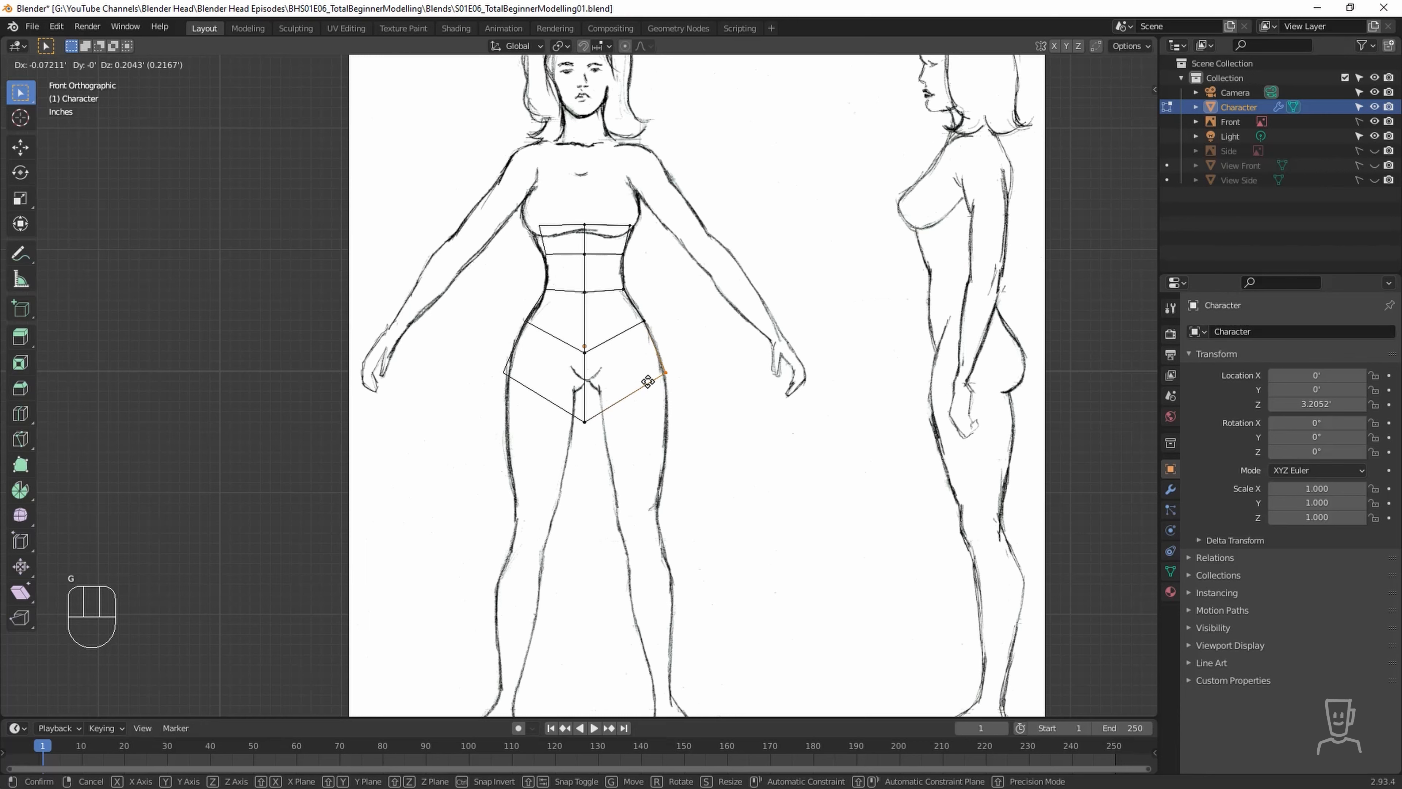
pyautogui.click(645, 381)
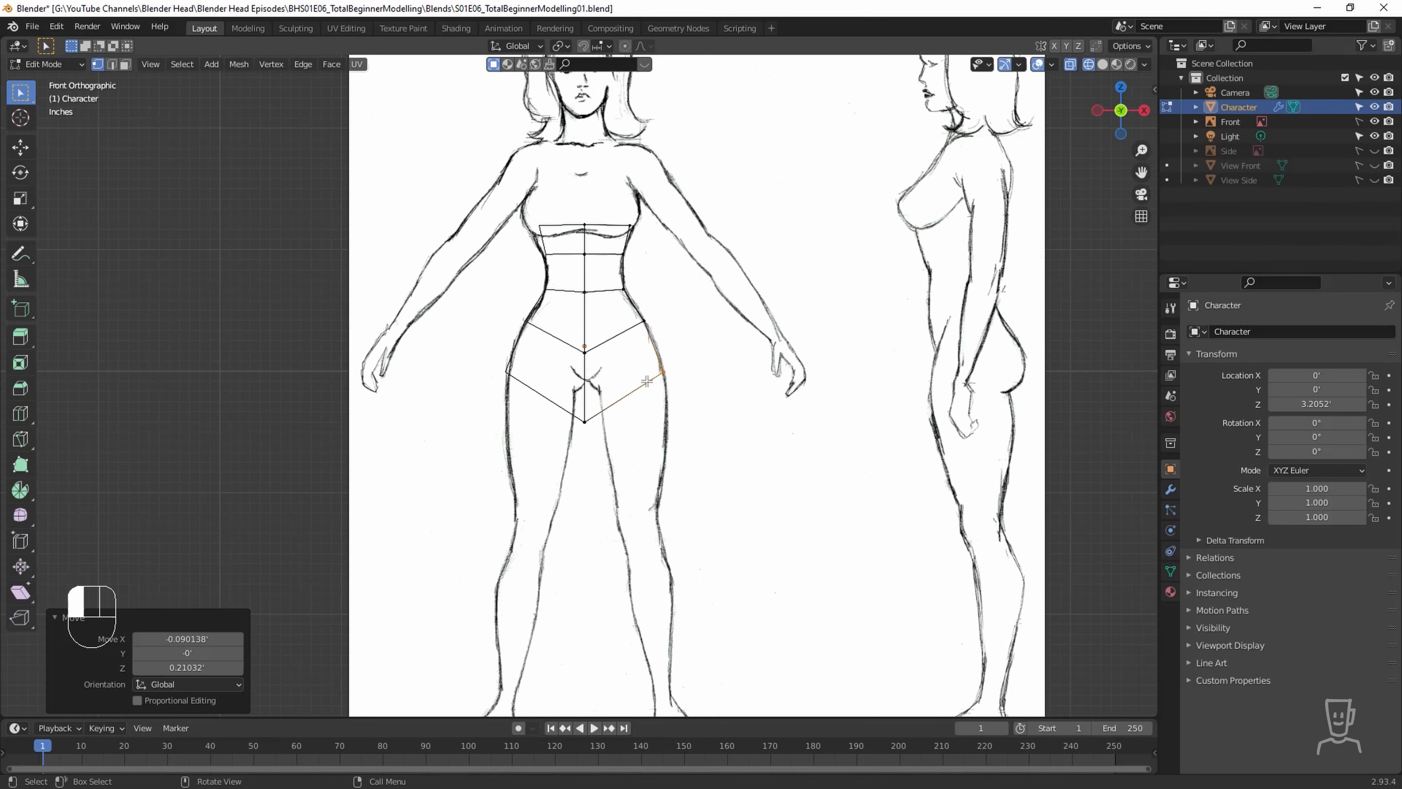
# Move the bottom centre vertices about 0.13' outward and 0.24' up in total to open the crotch at the inner thigh.
pyautogui.moveTo(611, 451); pyautogui.dragTo(569, 415)
pyautogui.press('g')
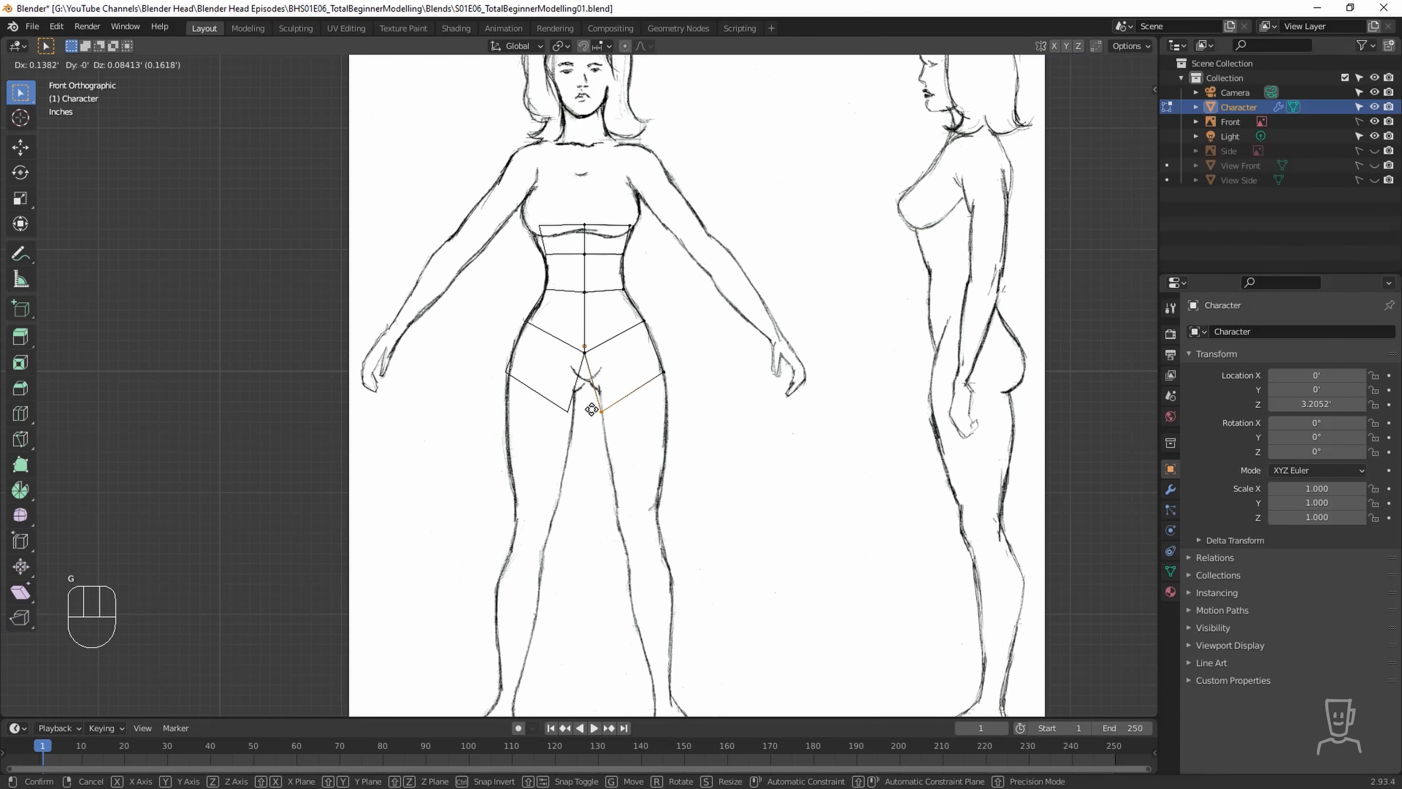
pyautogui.click(586, 392)
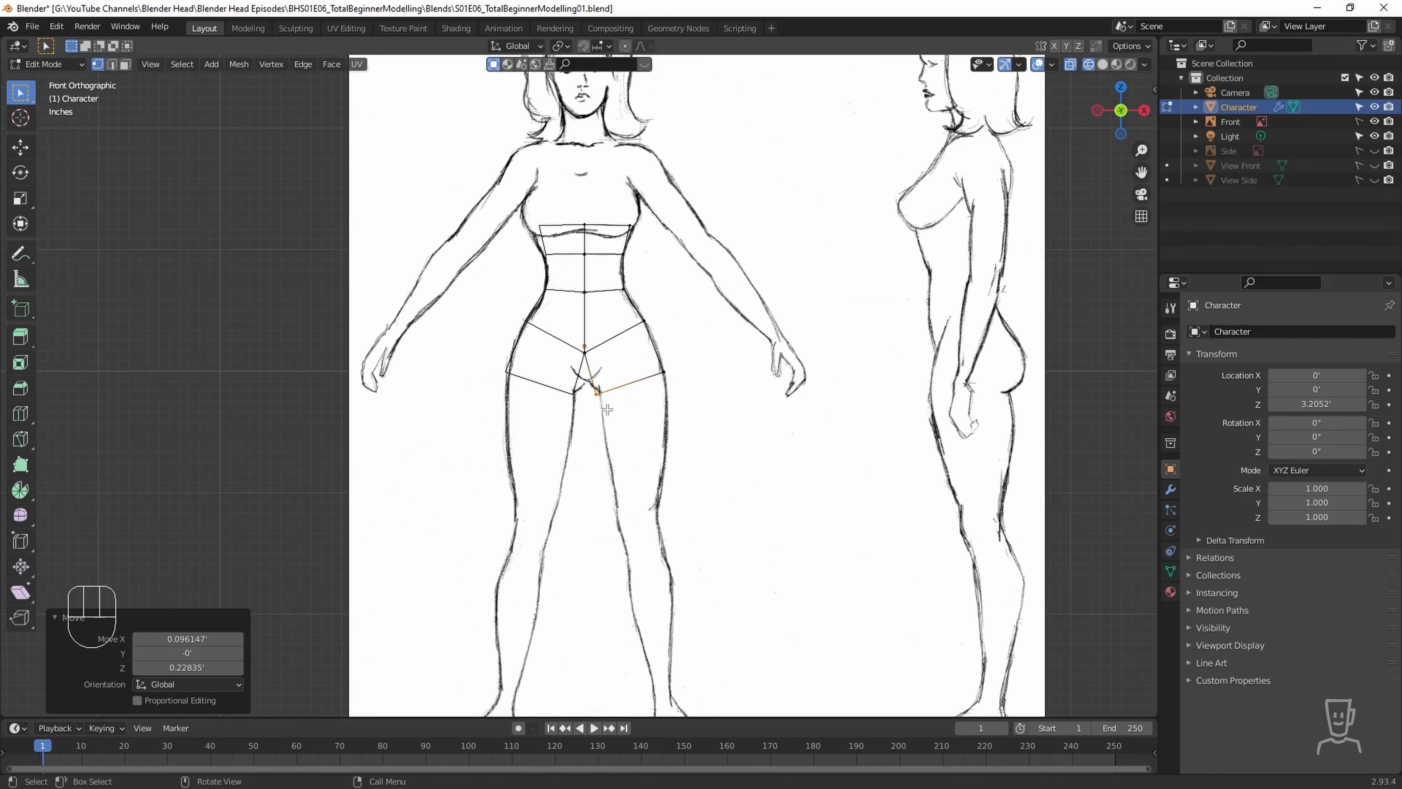
pyautogui.press('g')
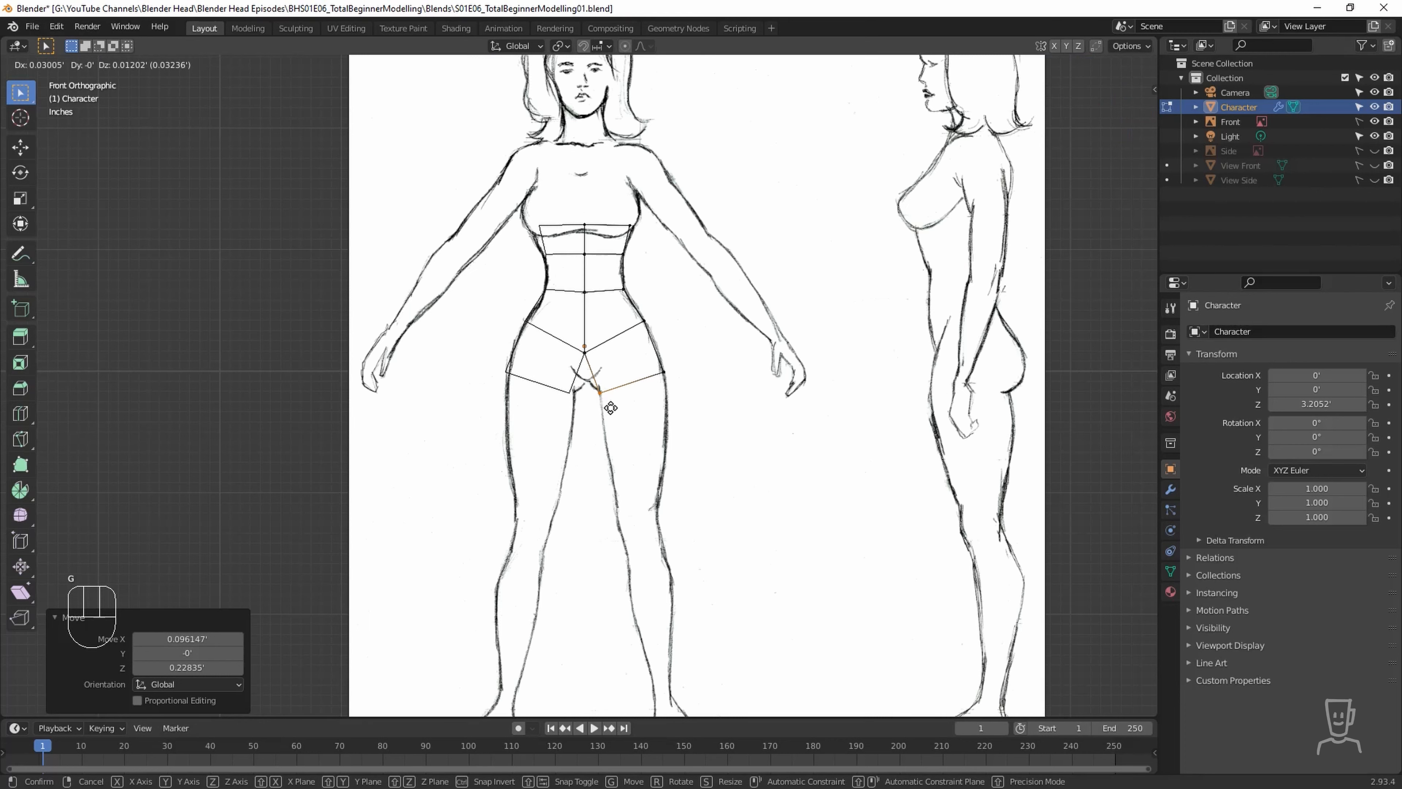
pyautogui.click(610, 408)
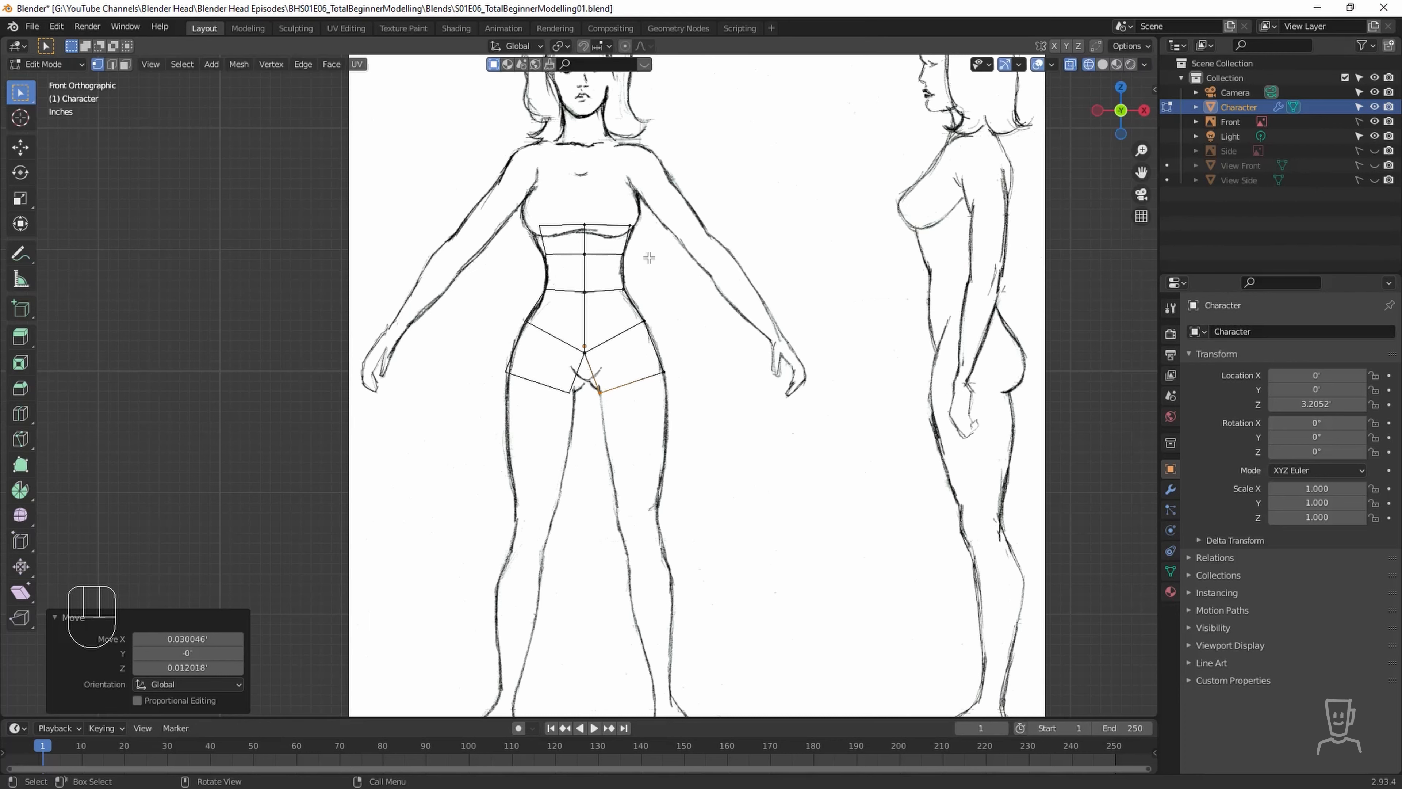
# Lower the top row under the bust, moving its outer vertex about 0.13' down and its centre vertex about 0.05' down.
pyautogui.click(634, 226)
pyautogui.press('g')
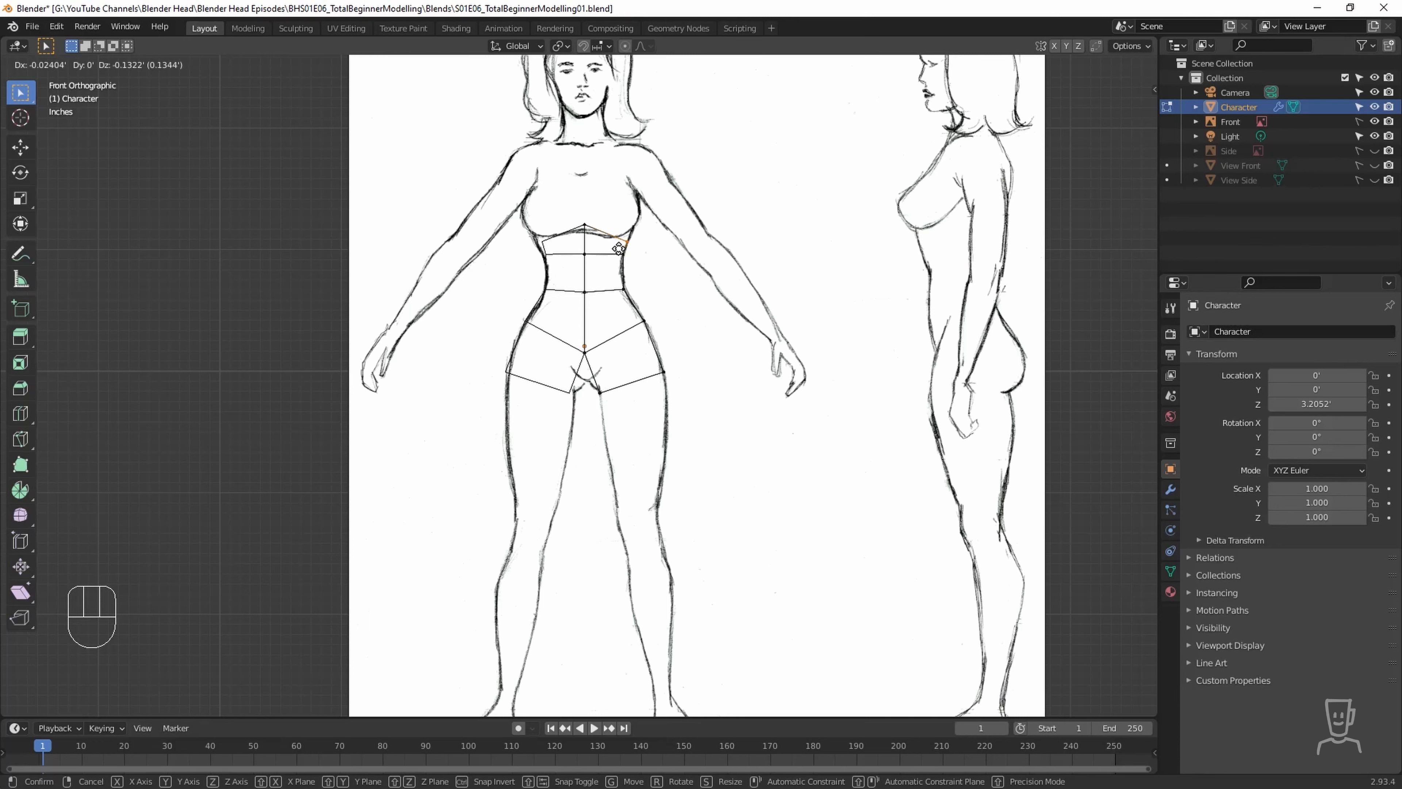
pyautogui.click(618, 249)
pyautogui.click(580, 225)
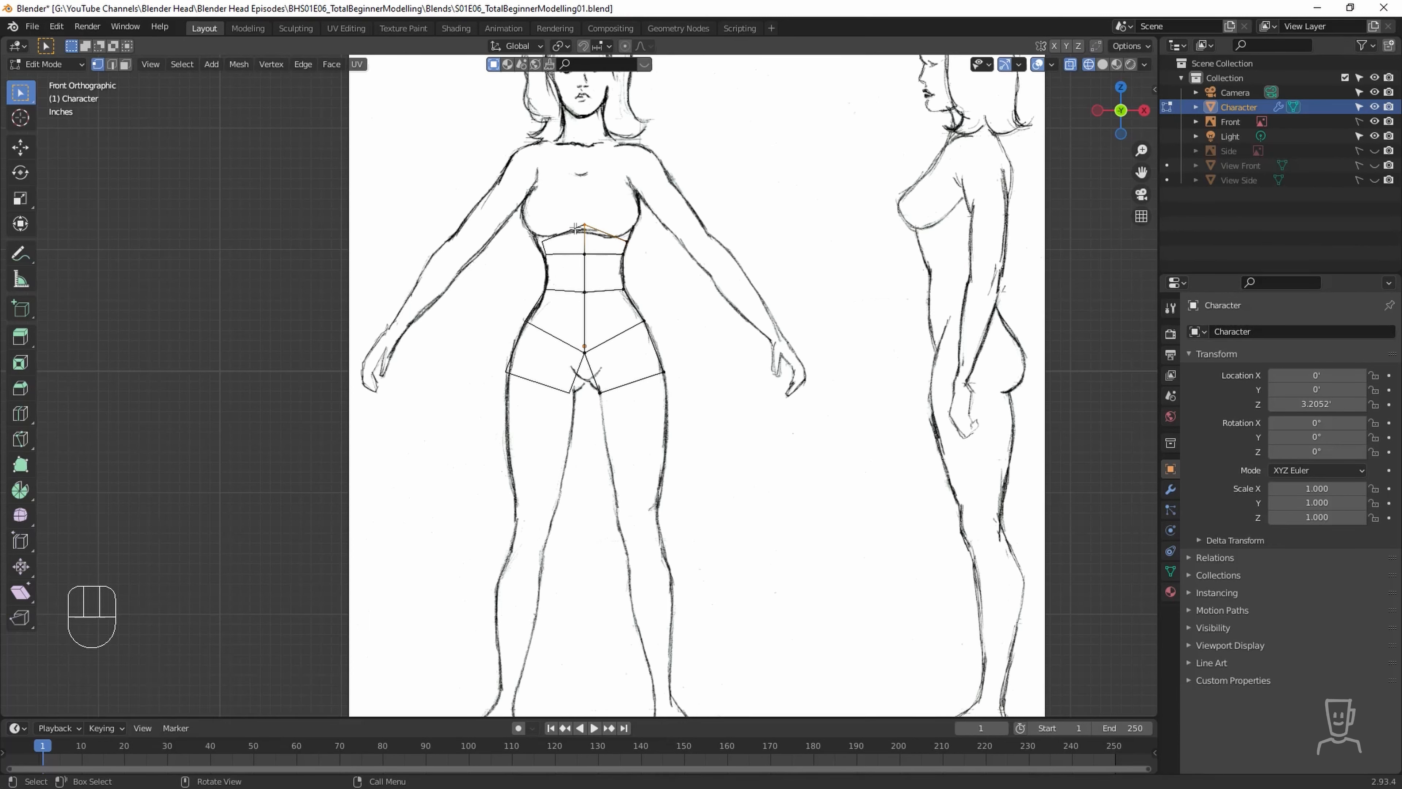
pyautogui.press('g')
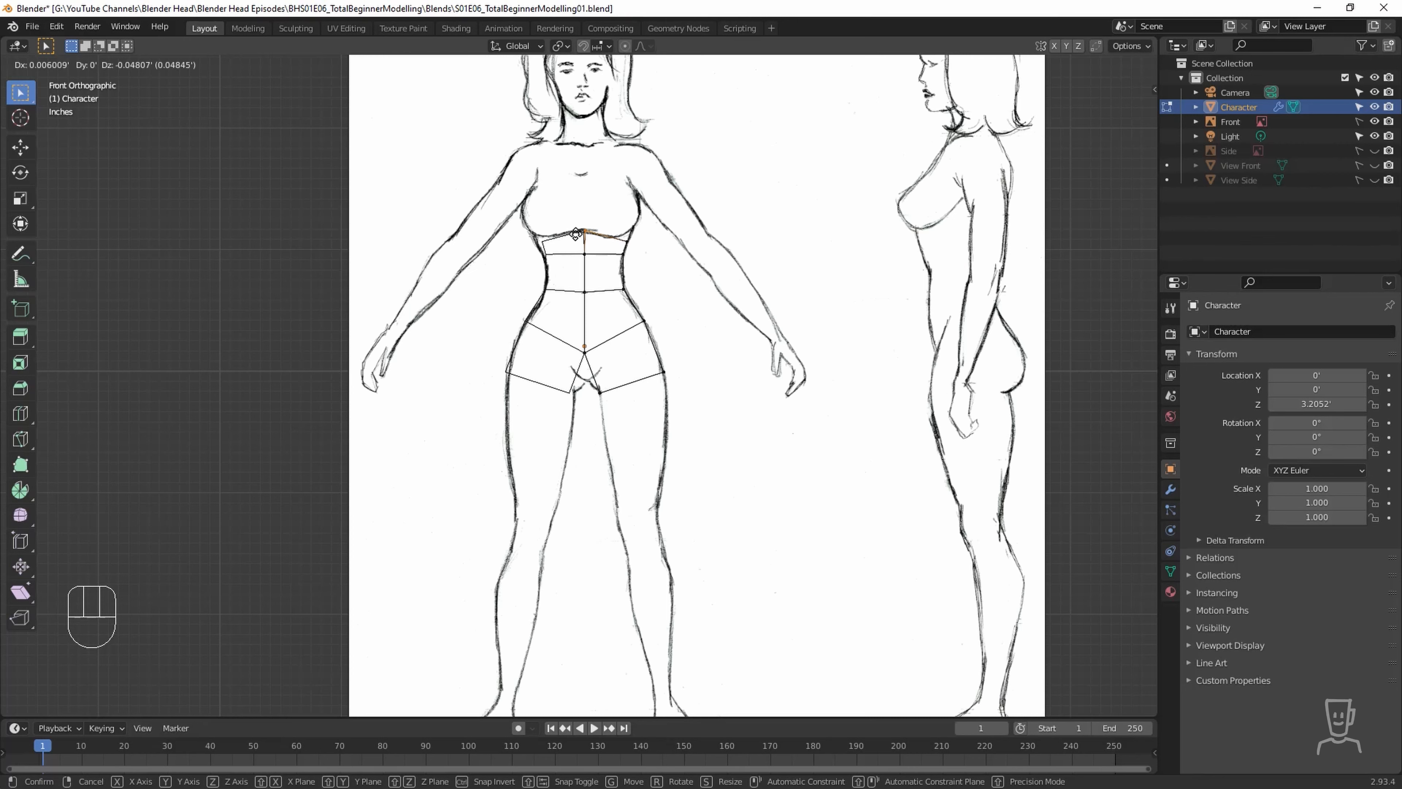
pyautogui.click(576, 234)
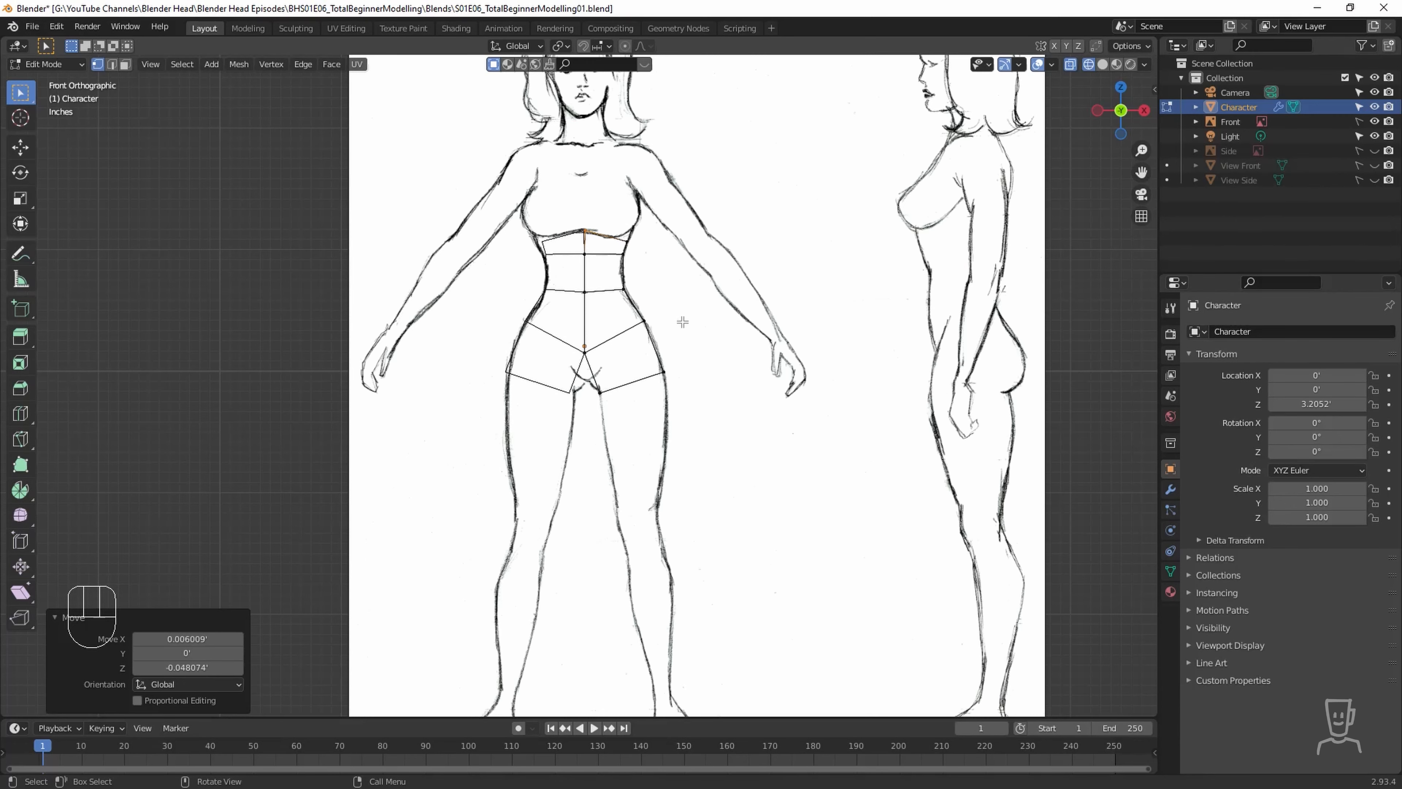
# Extrude the bottom thigh face five times into leg segments, the first about 0.43' long and the last three about 0.48', 0.52' and 0.51'.
pyautogui.moveTo(683, 321)
pyautogui.mouseDown(button='middle')
pyautogui.moveTo(607, 360)
pyautogui.moveTo(624, 330)
pyautogui.mouseUp(button='middle')
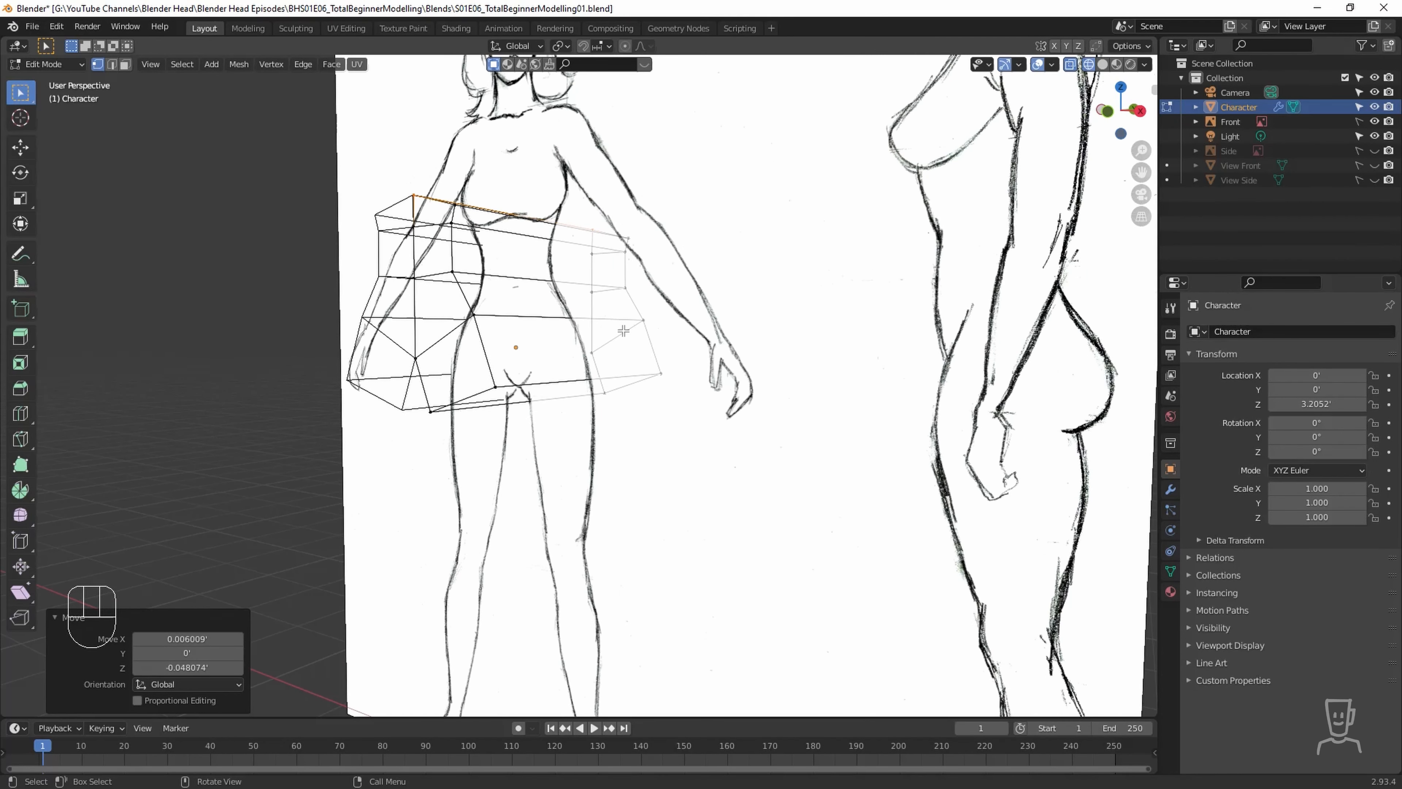
pyautogui.press('3')
pyautogui.click(557, 390)
pyautogui.scroll(-2, 558, 390)
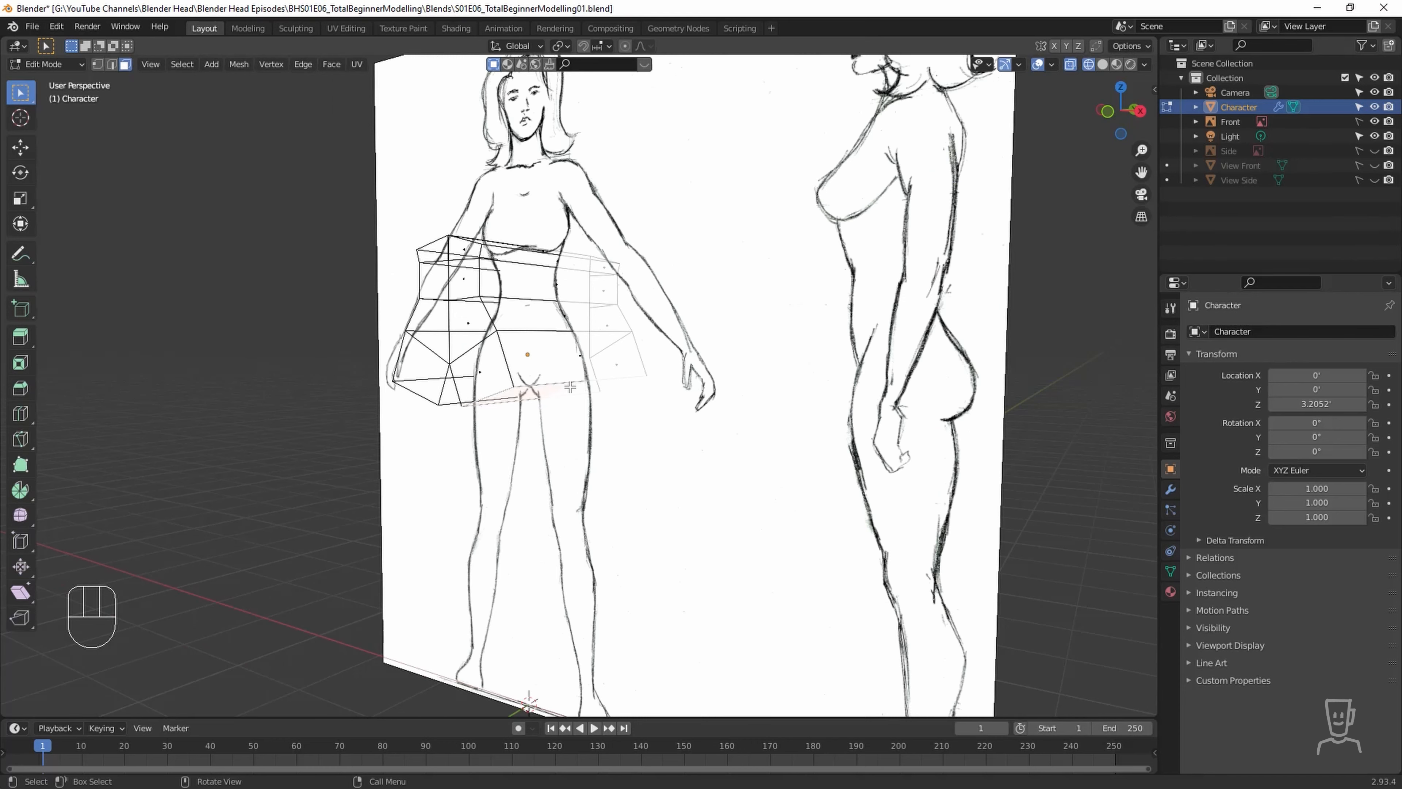
pyautogui.press('e')
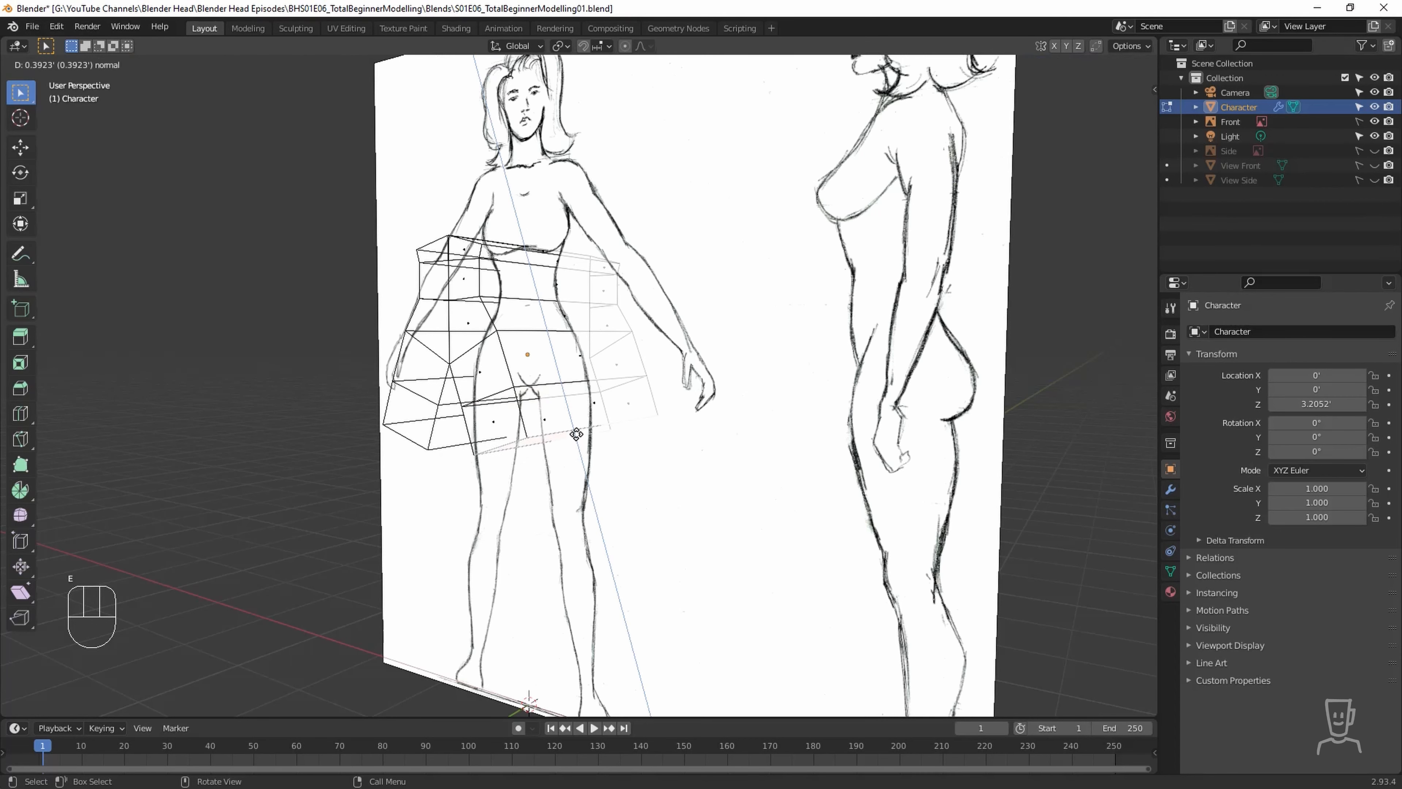
pyautogui.click(577, 436)
pyautogui.press('e')
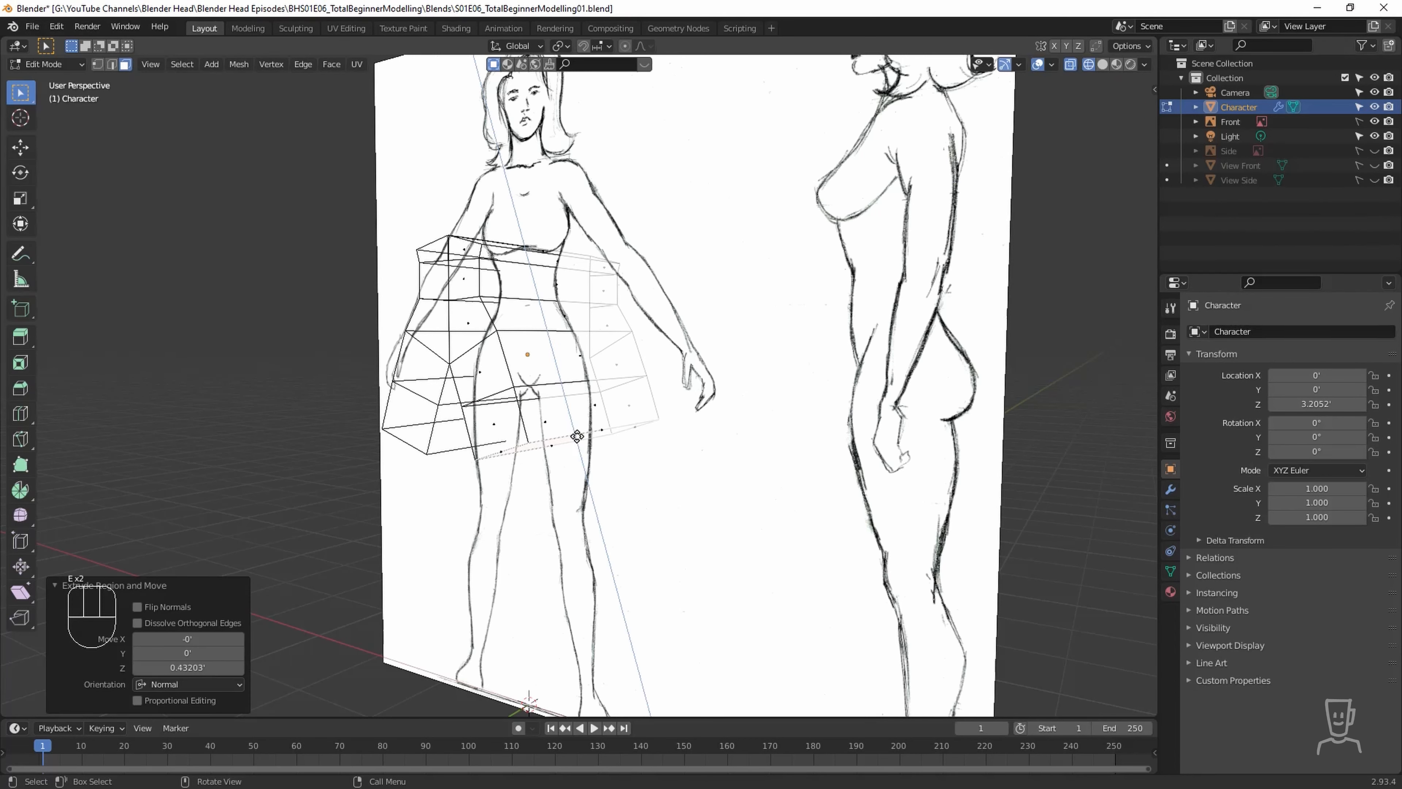
pyautogui.click(581, 476)
pyautogui.press('e')
pyautogui.click(600, 532)
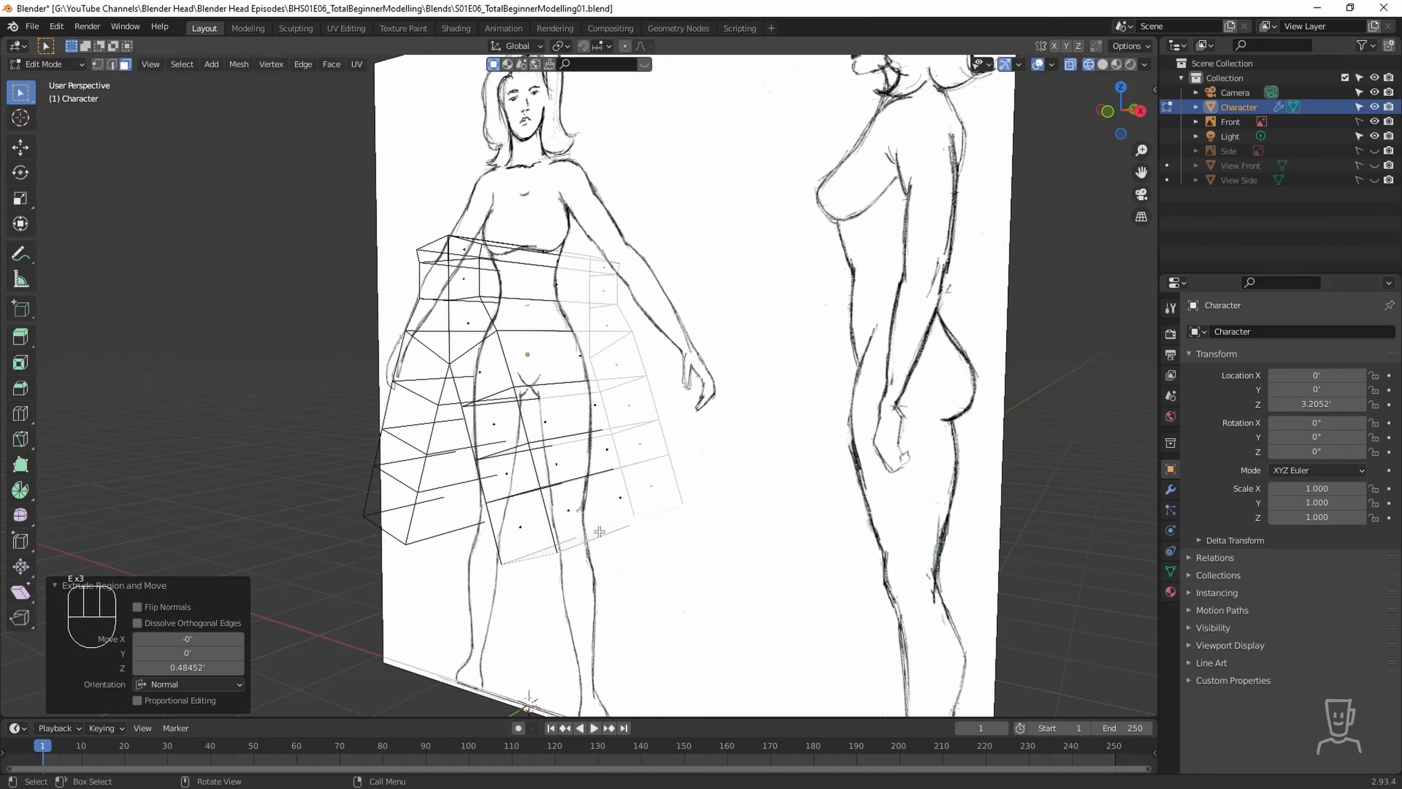
pyautogui.press('e')
pyautogui.click(609, 594)
pyautogui.press('e')
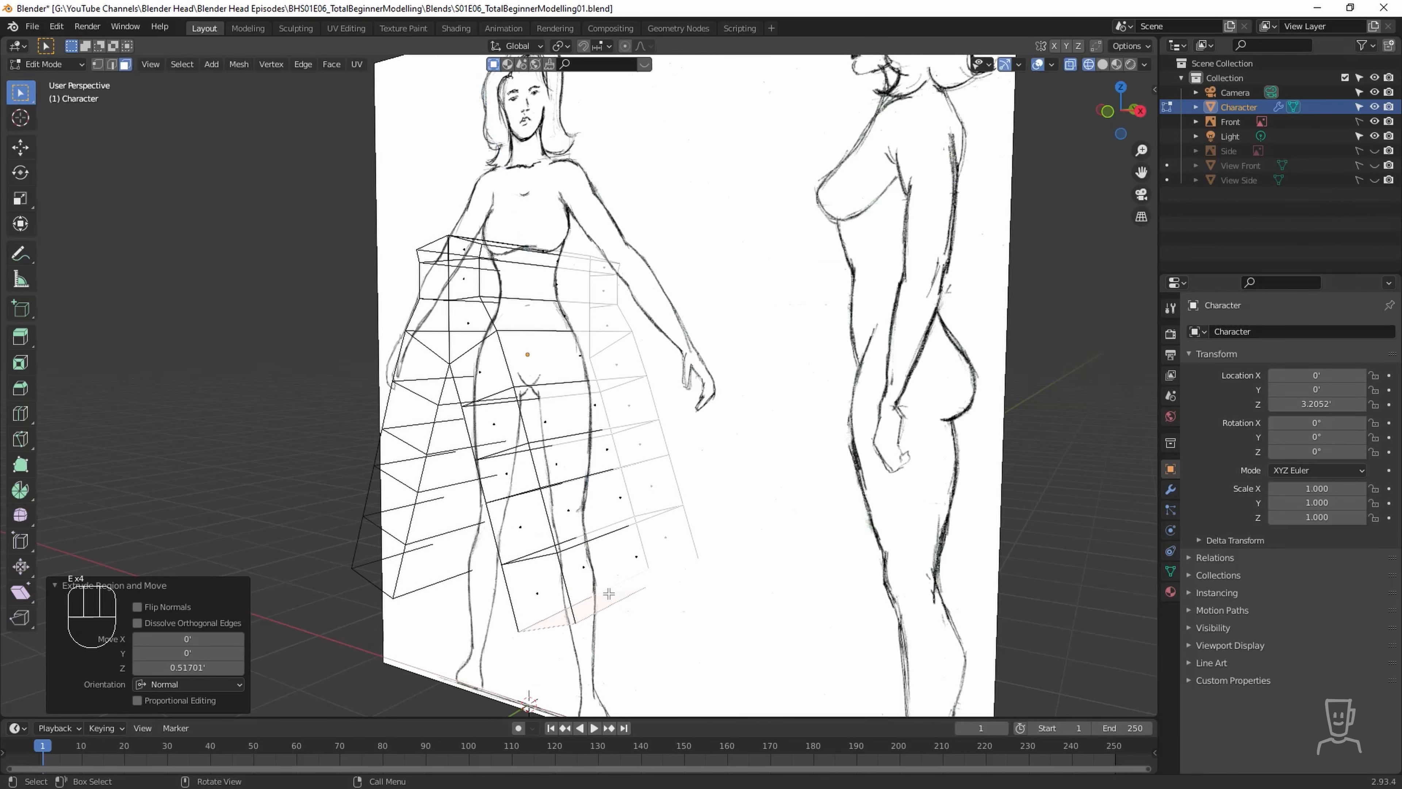
pyautogui.click(631, 652)
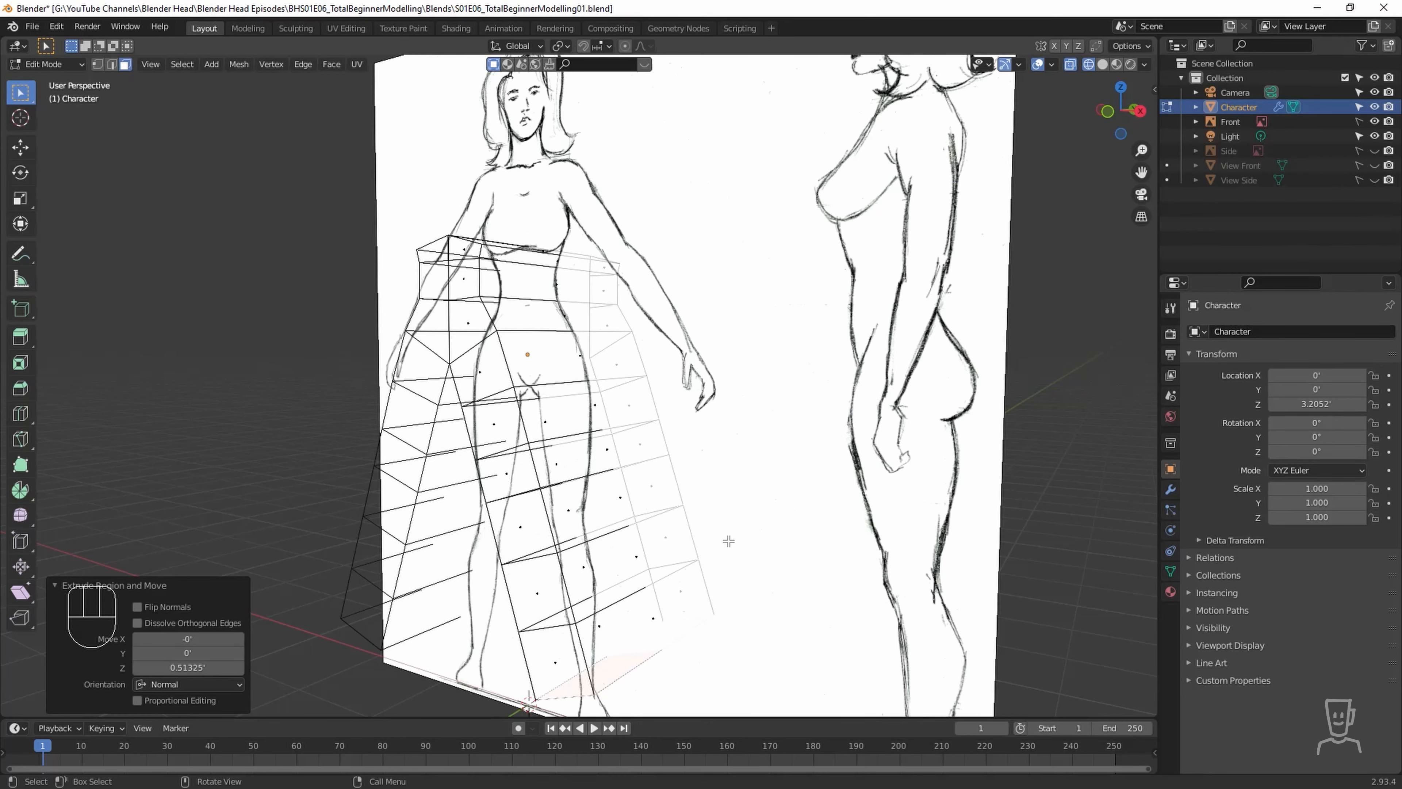
# In the front view, move the first extruded thigh row's outer vertices about 0.11' inward and its inner vertices about 0.09' inward.
pyautogui.press('KP_1')
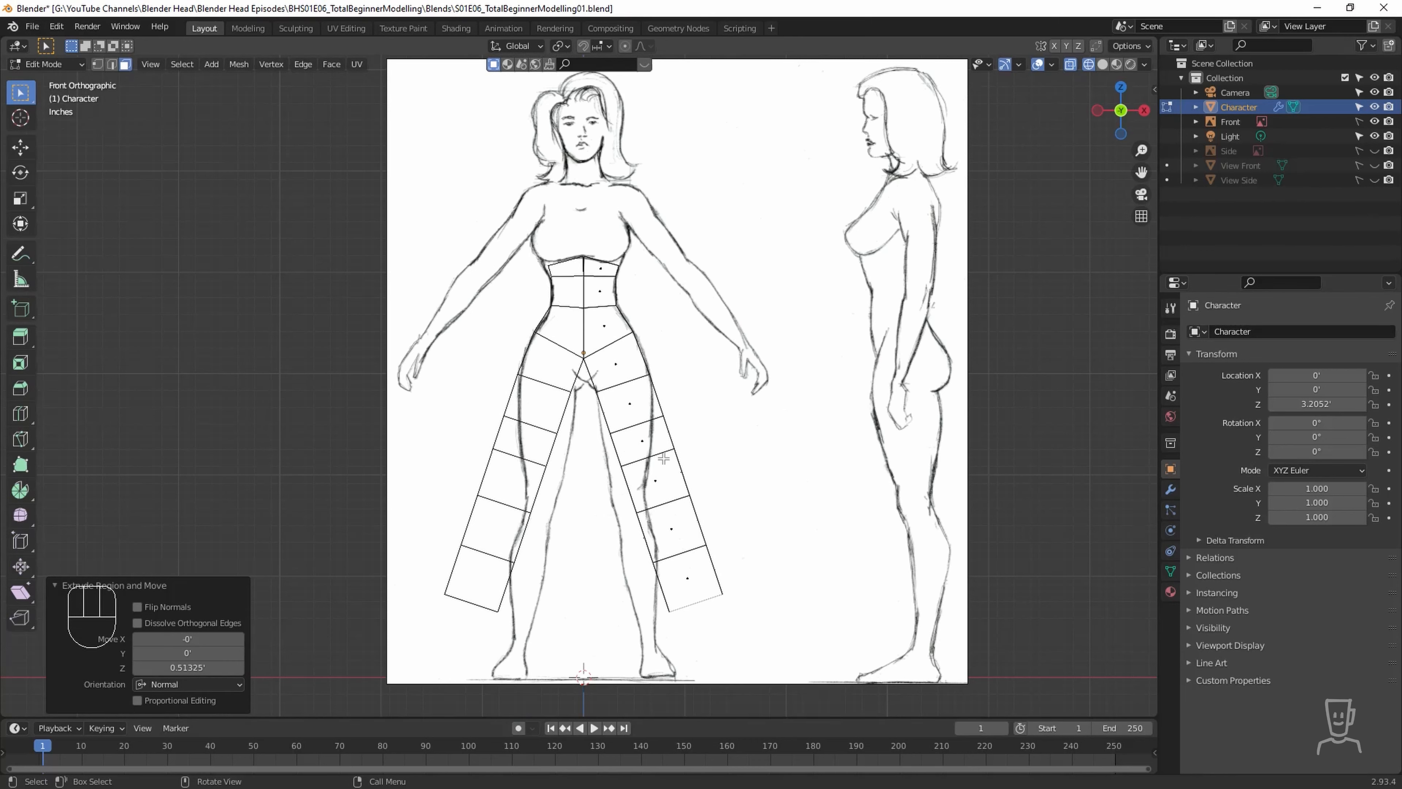
pyautogui.press('1')
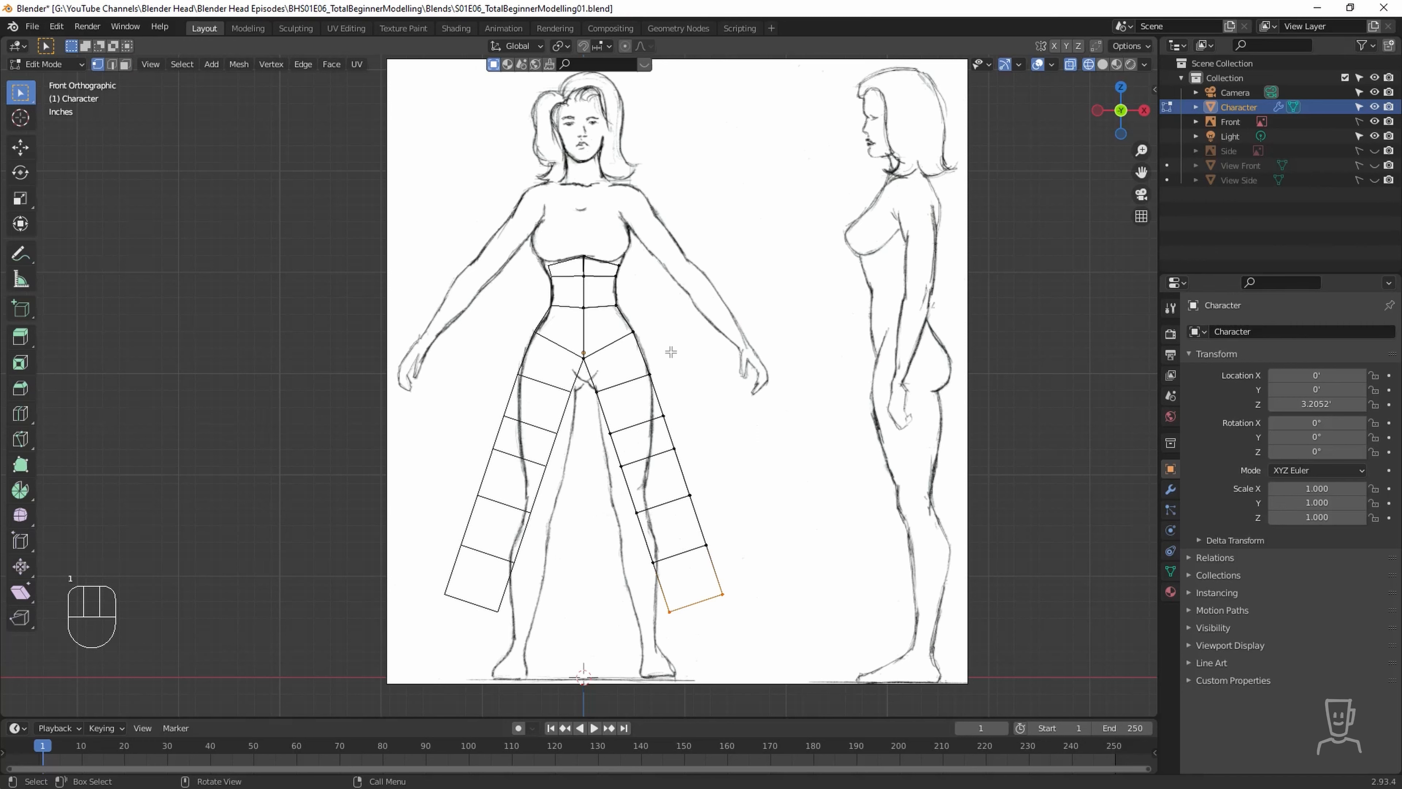
pyautogui.moveTo(679, 396); pyautogui.dragTo(652, 425)
pyautogui.press('g')
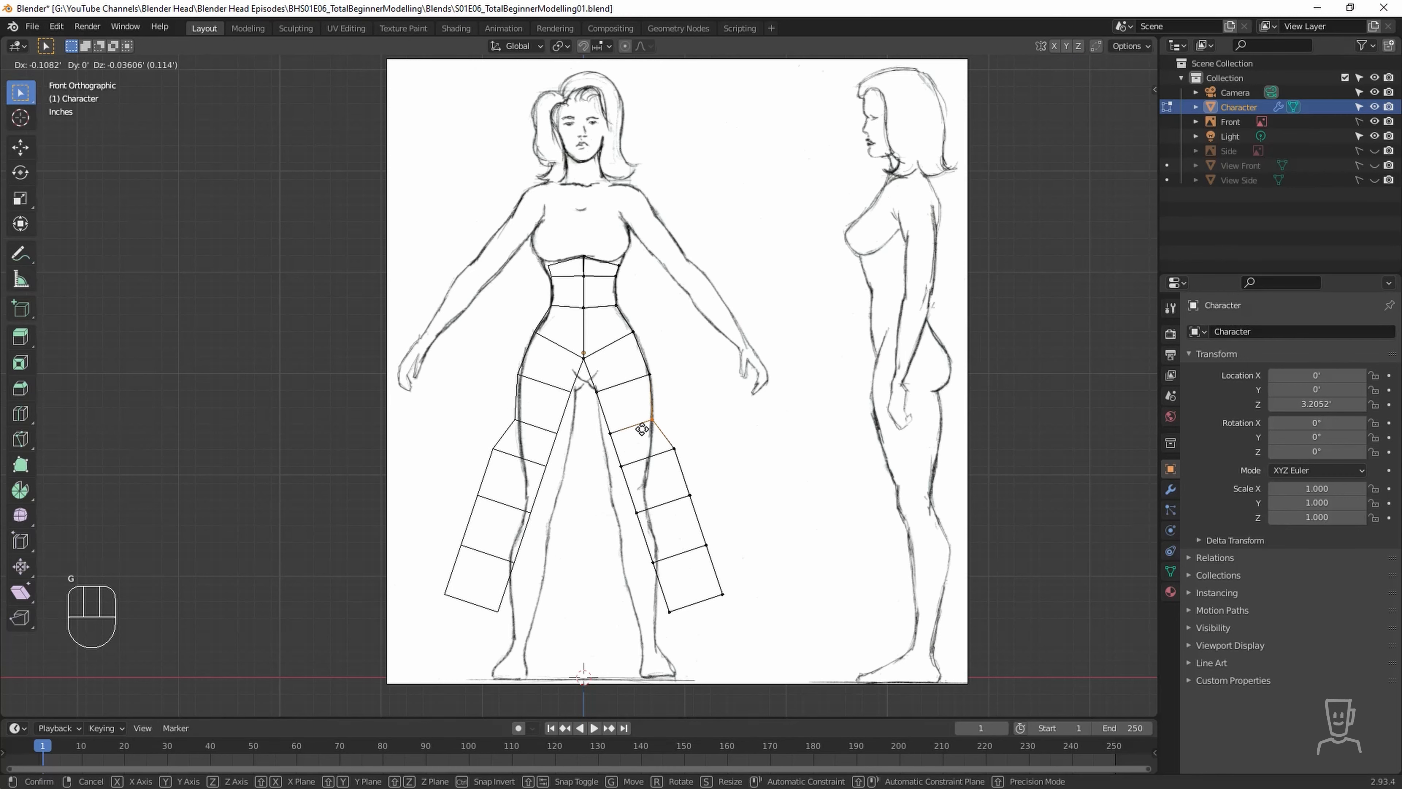
pyautogui.click(643, 429)
pyautogui.click(609, 433)
pyautogui.press('g')
pyautogui.press('g')
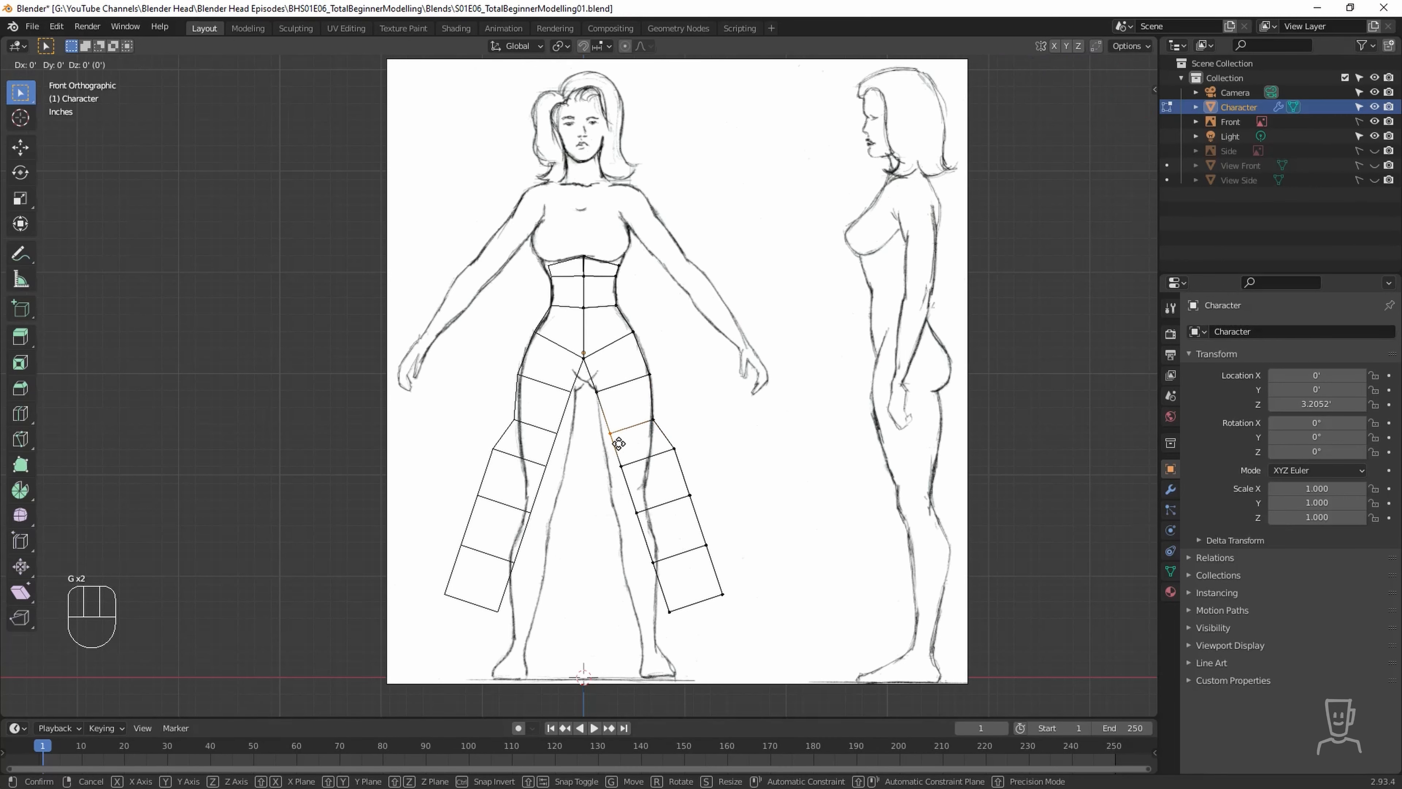
pyautogui.click(608, 442)
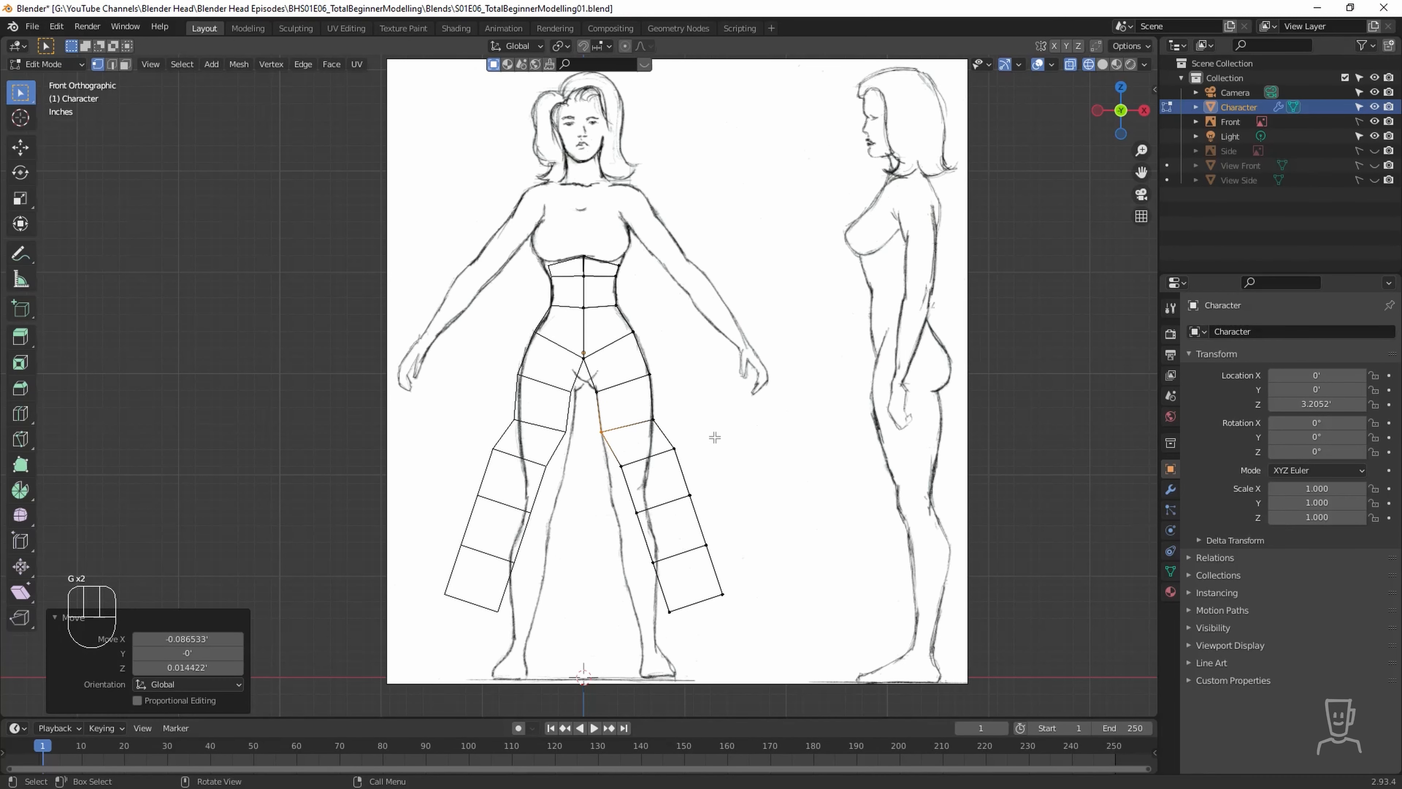
# Move the inner and outer vertices of the lower thigh and knee rows inward to match the reference leg outline.
pyautogui.click(621, 466)
pyautogui.press('g')
pyautogui.press('g')
pyautogui.click(612, 466)
pyautogui.moveTo(711, 486); pyautogui.dragTo(681, 621)
pyautogui.press('g')
pyautogui.click(642, 498)
pyautogui.press('g')
pyautogui.click(618, 505)
pyautogui.press('g')
pyautogui.click(646, 581)
# Move the outer and inner vertices of the lowest two leg rows inward onto the calf outline.
pyautogui.moveTo(717, 531); pyautogui.dragTo(693, 554)
pyautogui.press('g')
pyautogui.click(636, 533)
pyautogui.moveTo(644, 609); pyautogui.dragTo(619, 576)
pyautogui.press('g')
pyautogui.click(604, 561)
pyautogui.moveTo(737, 610); pyautogui.dragTo(711, 586)
pyautogui.press('g')
pyautogui.click(645, 563)
# Fine-tune the calf rows against the reference and raise the lowest row's inner vertices about 0.12'.
pyautogui.moveTo(668, 512); pyautogui.dragTo(622, 562)
pyautogui.press('g')
pyautogui.click(641, 536)
pyautogui.press('g')
pyautogui.click(628, 582)
pyautogui.press('g')
pyautogui.click(623, 550)
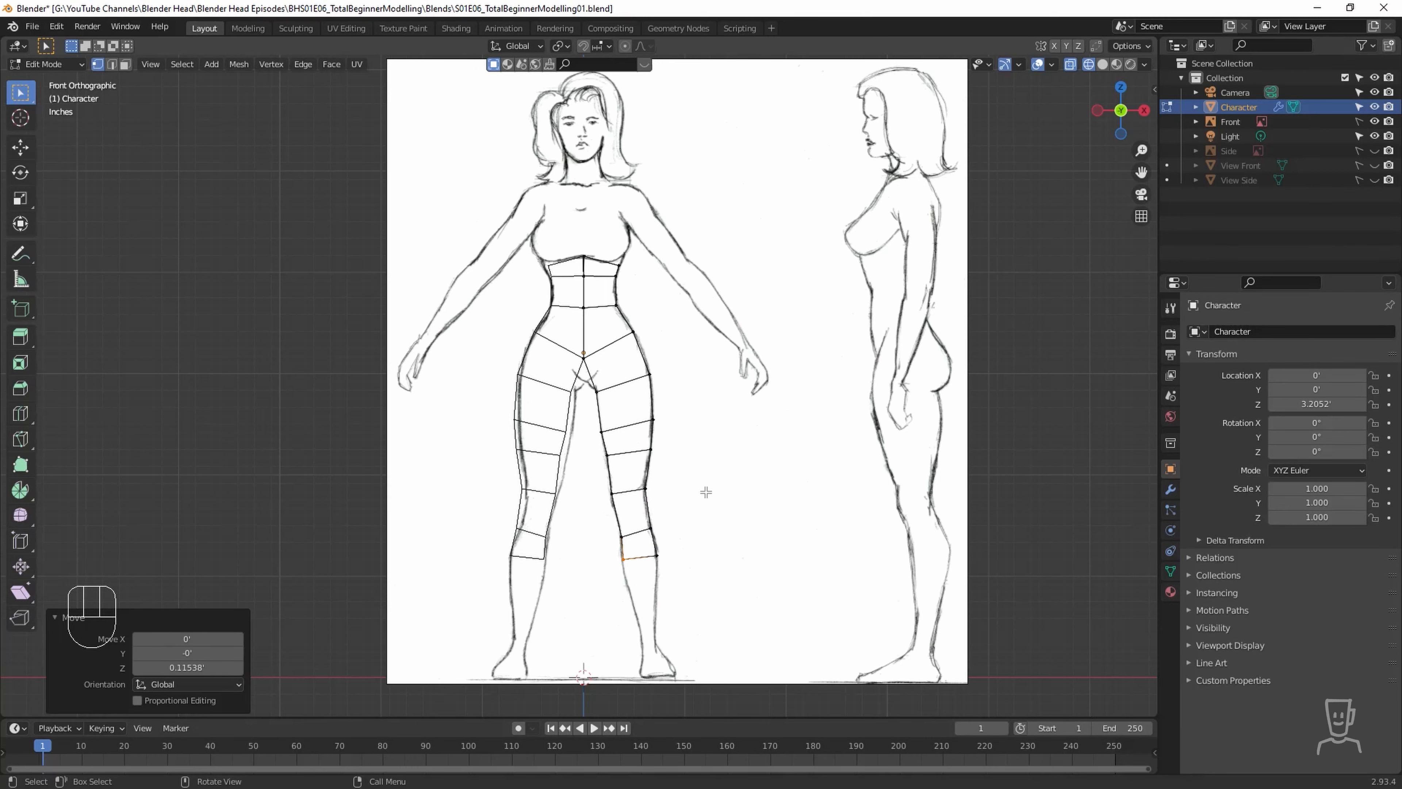
# Add one loop cut around the knee section of the legs with a slide factor of 0.082.
pyautogui.moveTo(708, 539)
pyautogui.mouseDown(button='middle')
pyautogui.moveTo(684, 533)
pyautogui.moveTo(732, 548)
pyautogui.mouseUp(button='middle')
pyautogui.hotkey('ctrl', 'r')
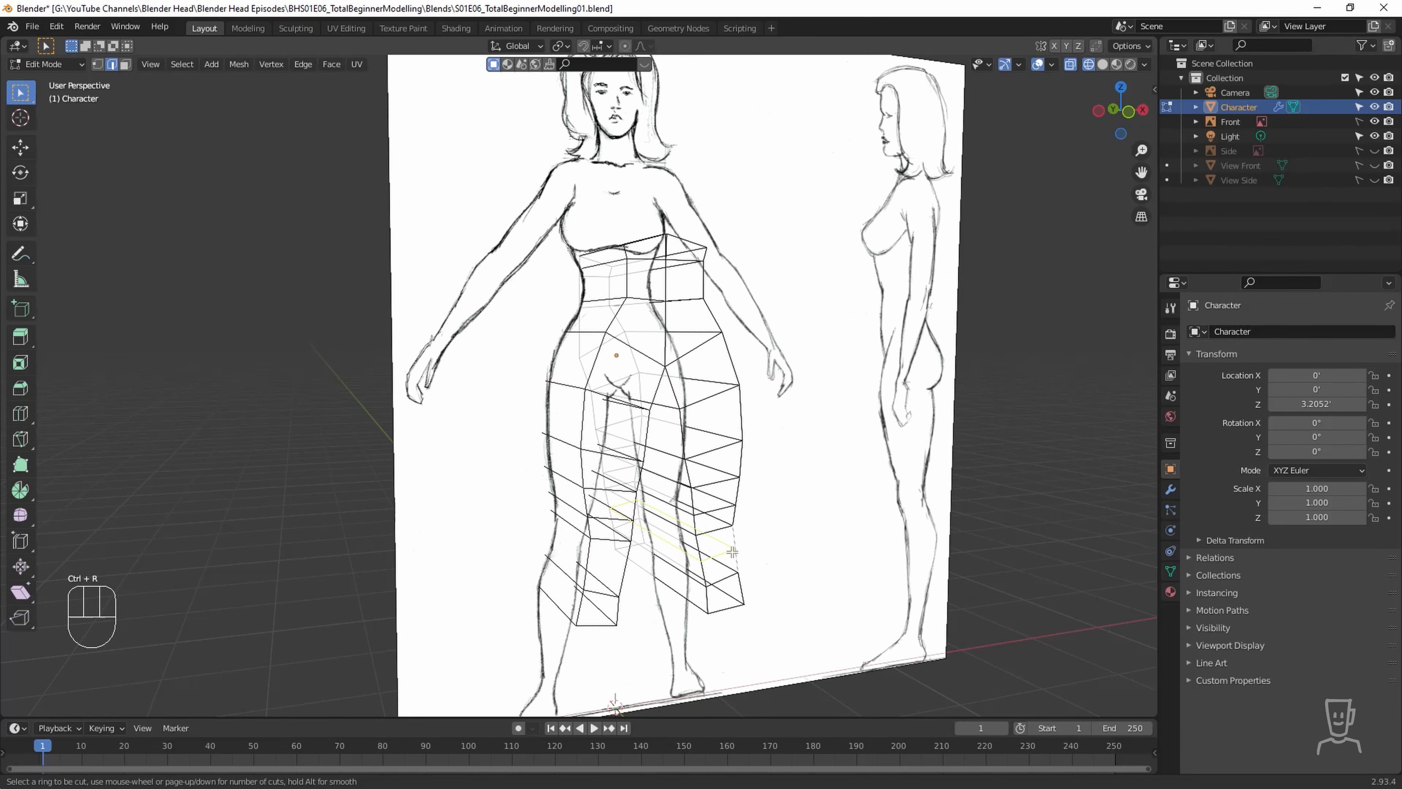
pyautogui.click(732, 549)
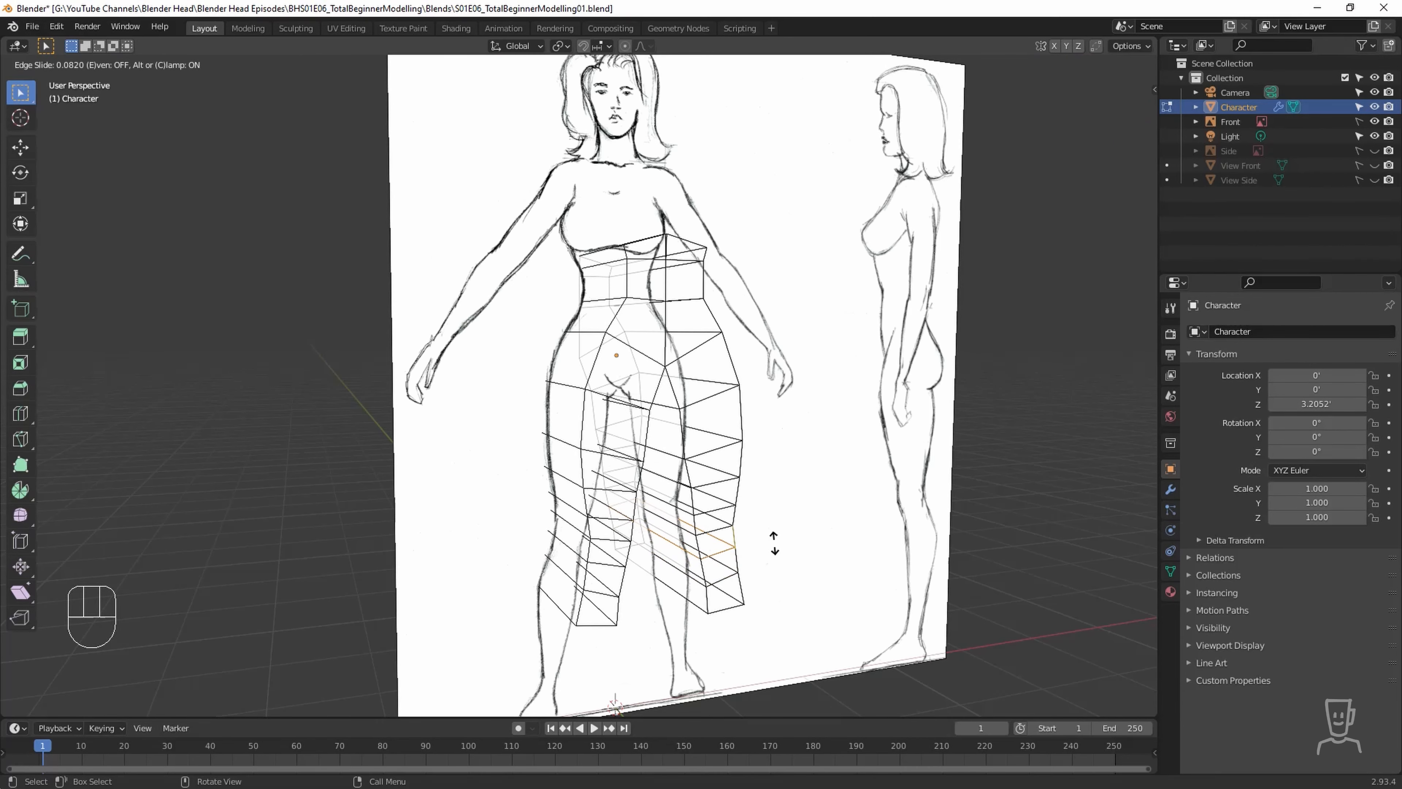
pyautogui.click(776, 566)
pyautogui.moveTo(775, 566); pyautogui.dragTo(706, 577, button='middle')
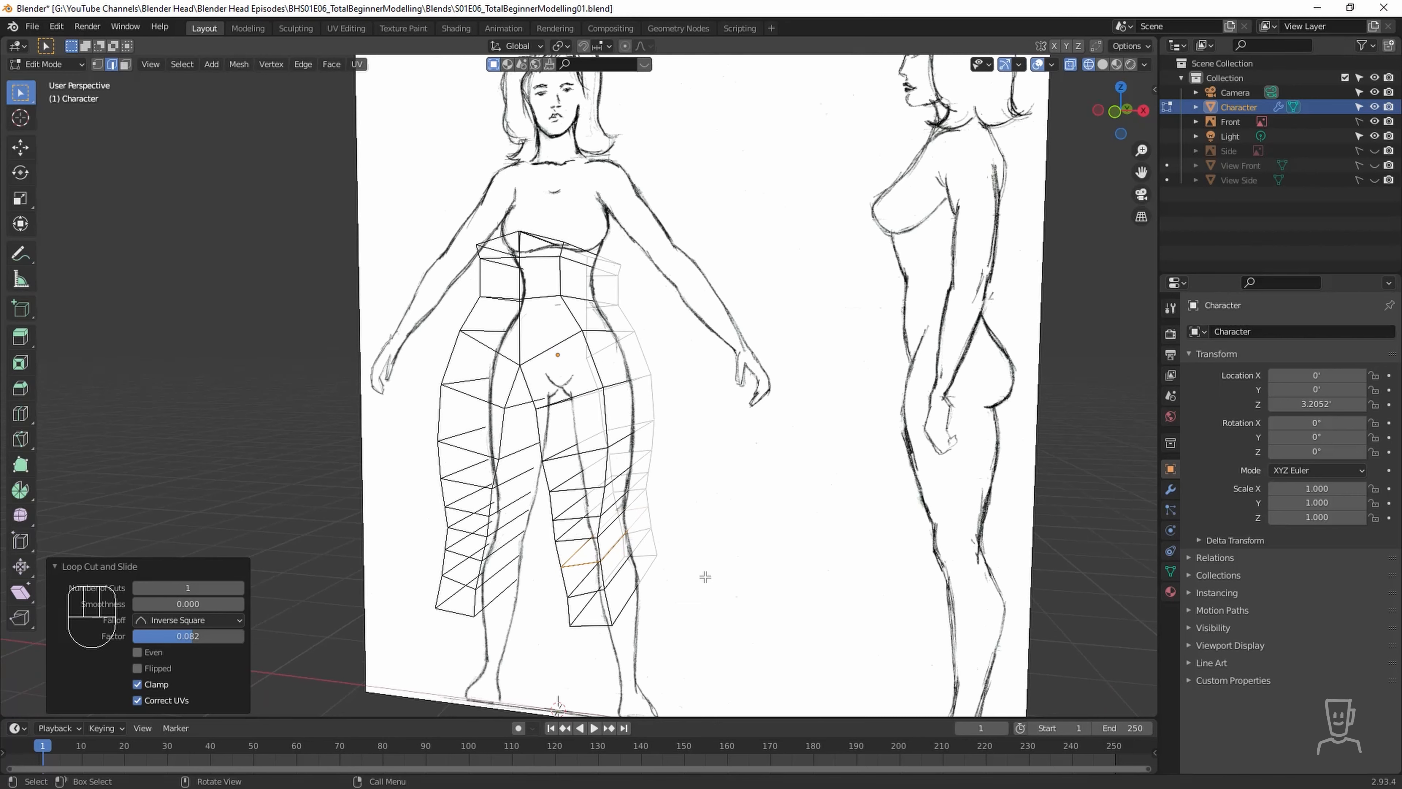
pyautogui.press('KP_1')
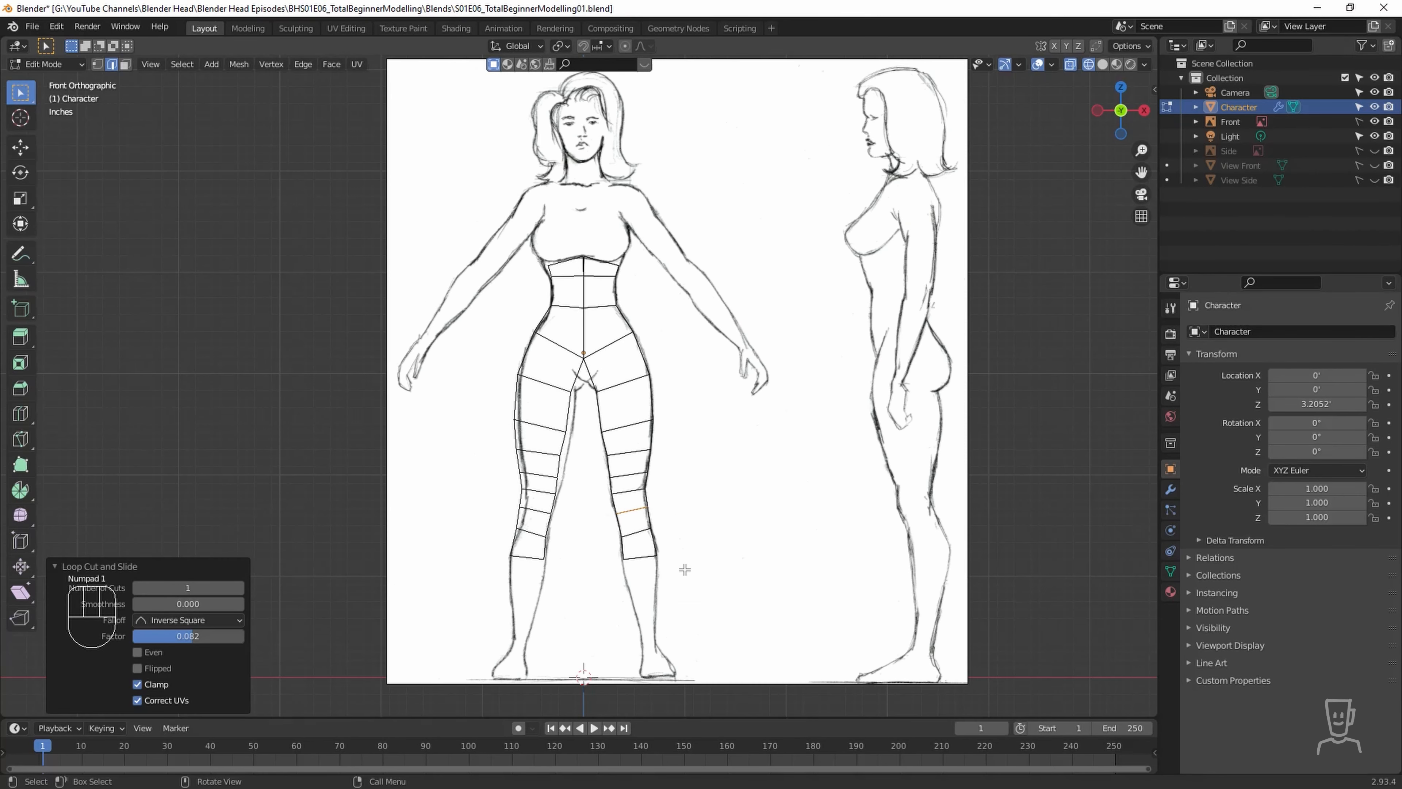
# In the front view, fit the new knee loop's vertices to the reference knee outline.
pyautogui.scroll(2, 683, 569)
pyautogui.press('1')
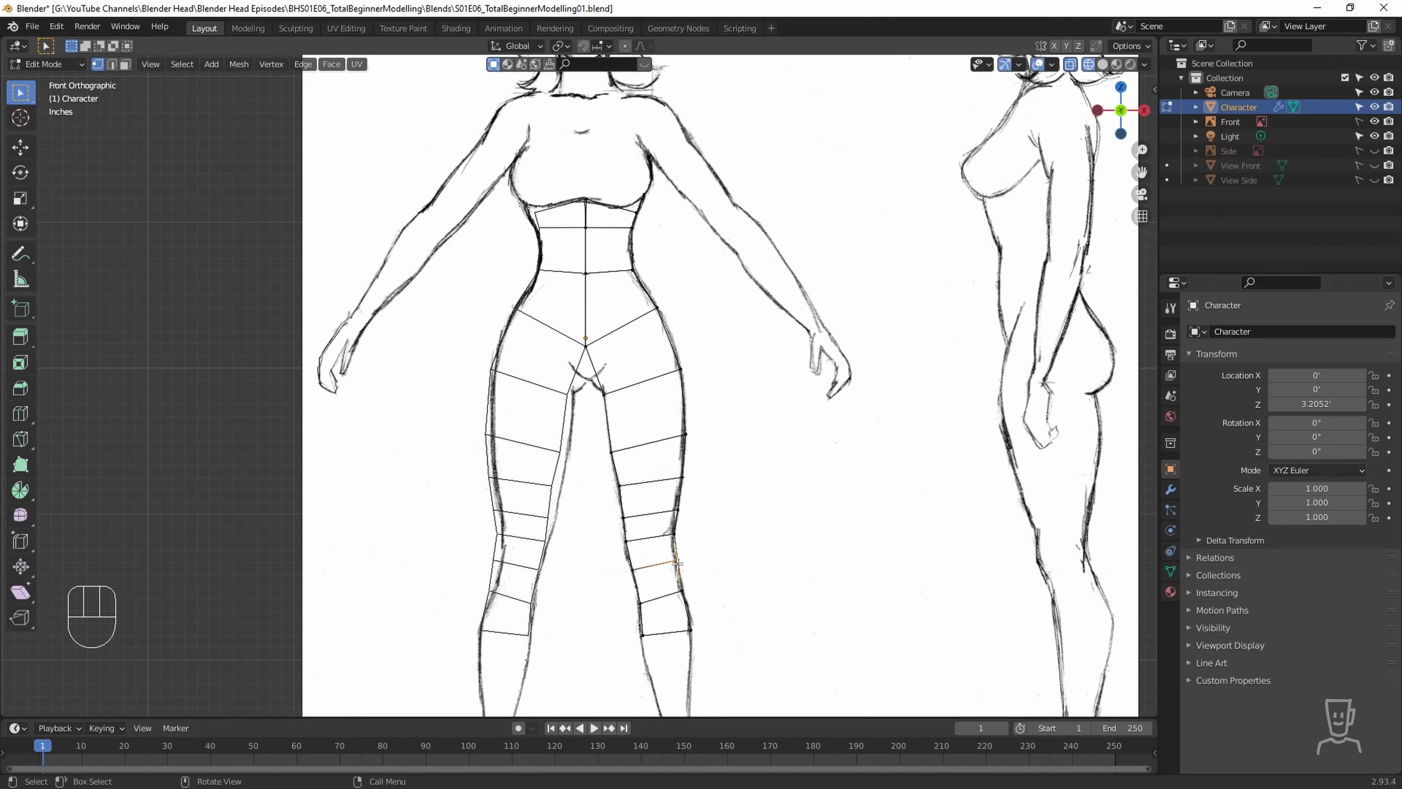
pyautogui.press('g')
pyautogui.click(643, 578)
pyautogui.press('g')
pyautogui.click(643, 579)
# Nudge the inner and outer vertices of the lower thigh row above the knee onto the drawn outline.
pyautogui.click(625, 521)
pyautogui.press('g')
pyautogui.click(626, 517)
pyautogui.click(670, 514)
pyautogui.press('g')
pyautogui.click(667, 515)
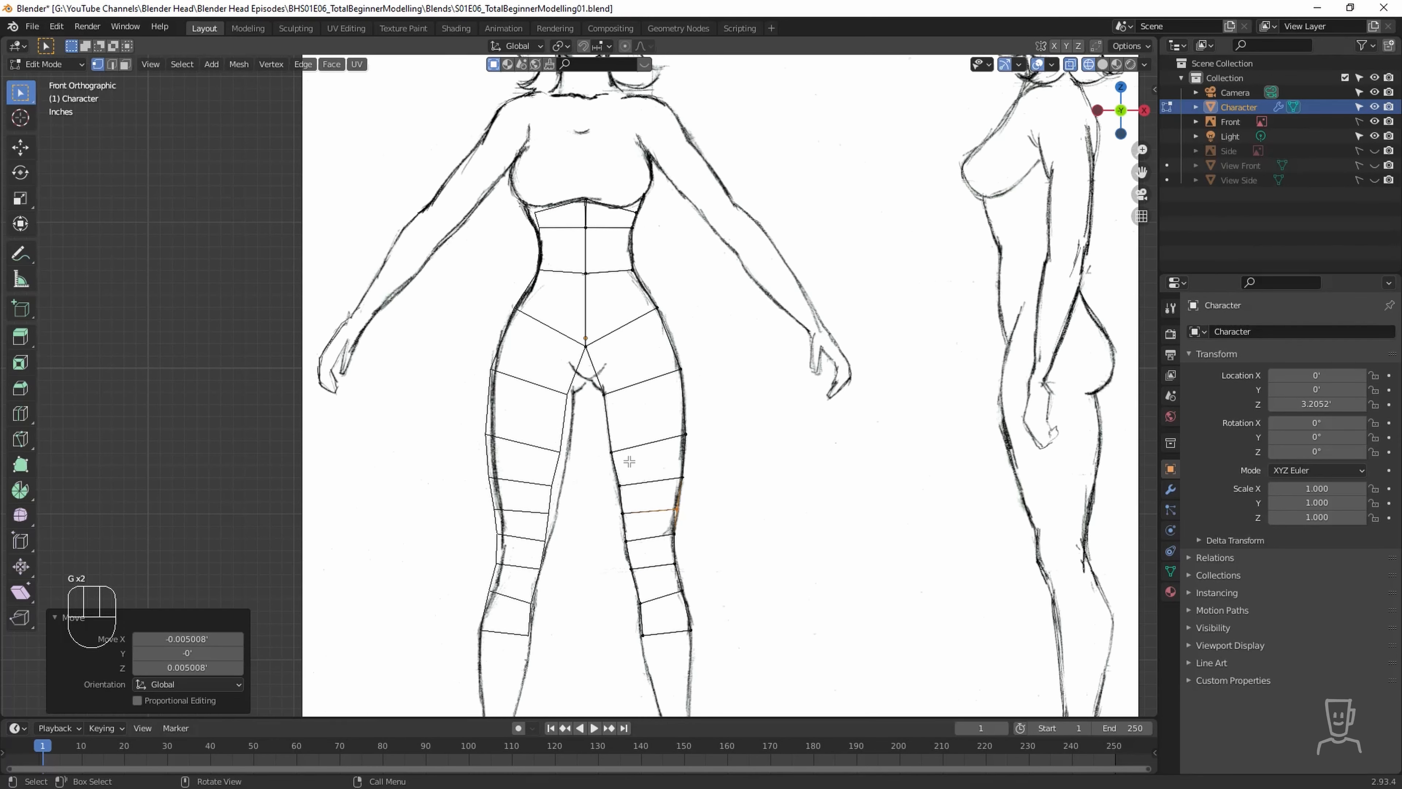
pyautogui.scroll(-1, 725, 494)
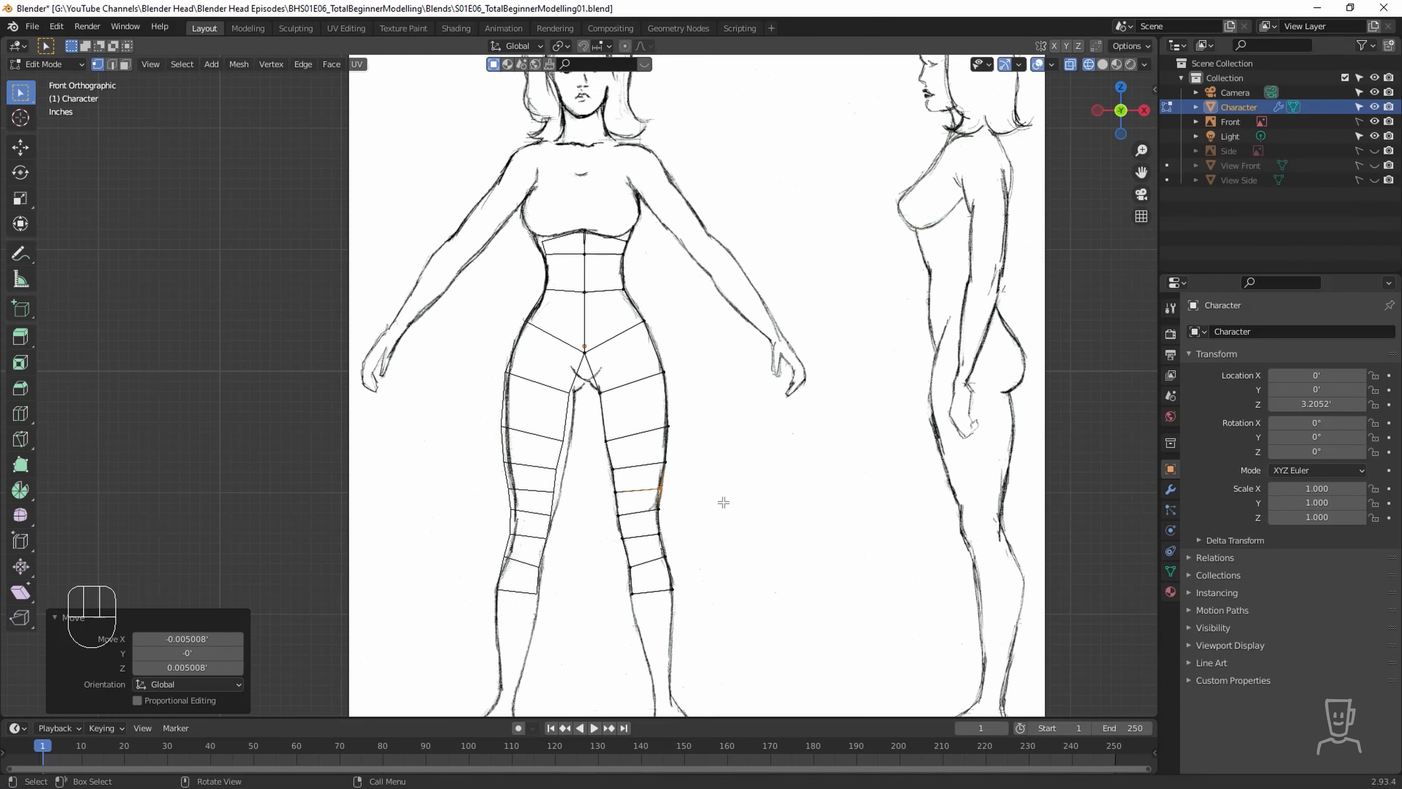
# Extrude the leg's bottom face downward four times to reach the sole, the last extrusion about 0.29'.
pyautogui.moveTo(740, 608)
pyautogui.keyDown('shift'); pyautogui.mouseDown(button='middle')
pyautogui.moveTo(733, 476)
pyautogui.moveTo(701, 532)
pyautogui.moveTo(654, 510)
pyautogui.mouseUp(button='middle'); pyautogui.keyUp('shift')
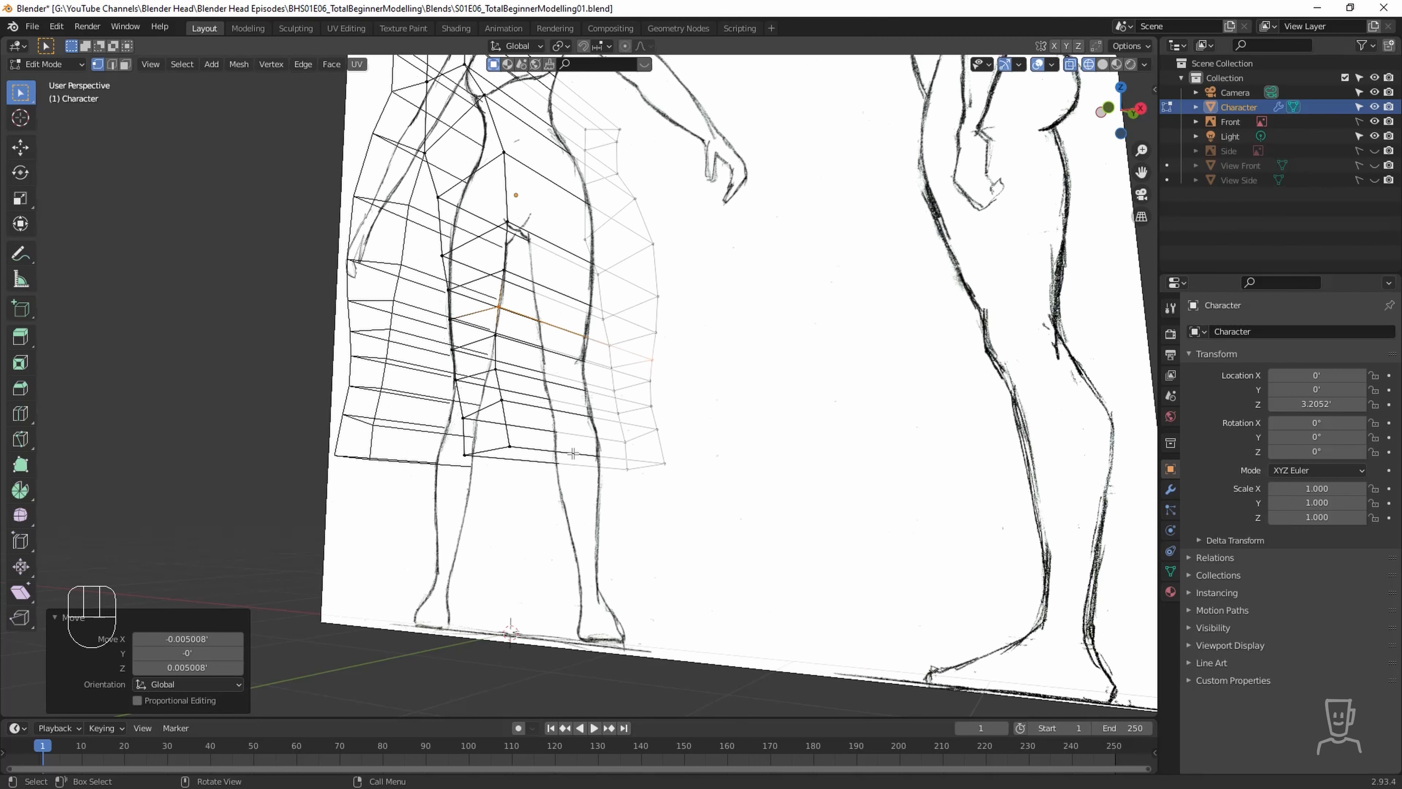
pyautogui.press('3')
pyautogui.press('e')
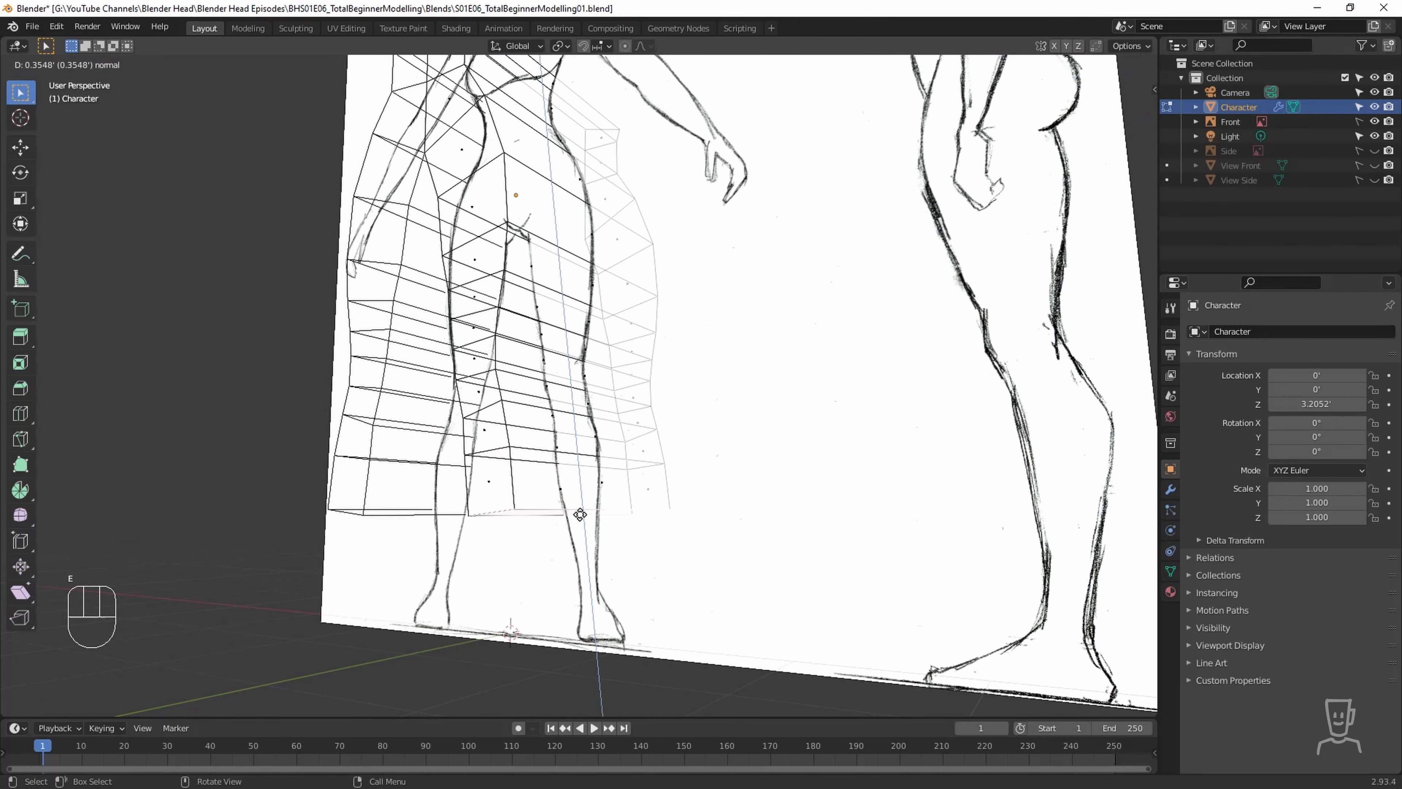
pyautogui.click(583, 543)
pyautogui.press('e')
pyautogui.click(586, 584)
pyautogui.press('e')
pyautogui.click(590, 620)
pyautogui.press('e')
pyautogui.click(597, 669)
pyautogui.press('KP_1')
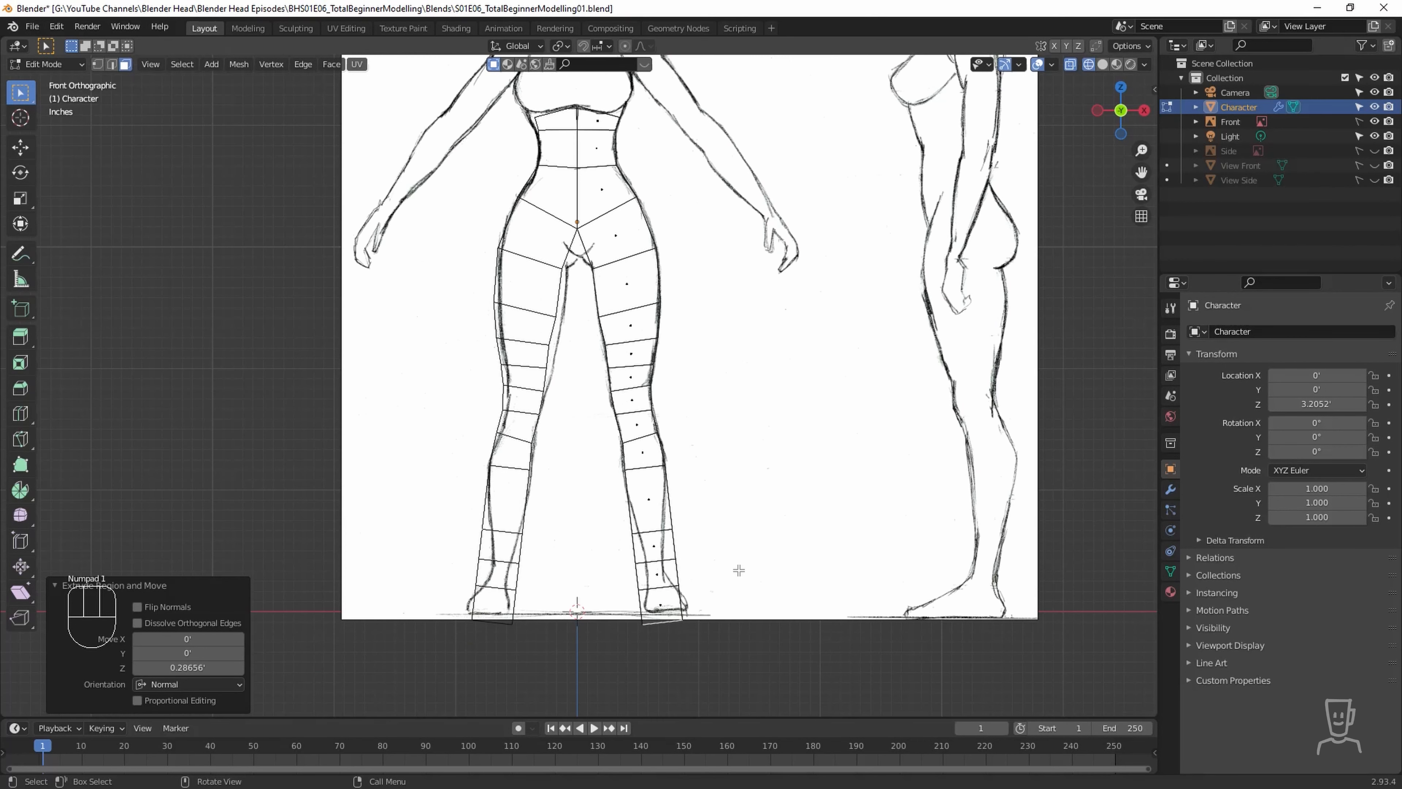
# In the front view, fit the inner and outer vertices of the bottom row to the reference foot's sole.
pyautogui.press('1')
pyautogui.moveTo(610, 516); pyautogui.dragTo(650, 642)
pyautogui.press('g')
pyautogui.click(704, 505)
pyautogui.moveTo(704, 505); pyautogui.dragTo(662, 631)
pyautogui.press('g')
pyautogui.click(654, 619)
pyautogui.moveTo(719, 595); pyautogui.dragTo(663, 620)
pyautogui.press('g')
pyautogui.click(676, 619)
# Move the inner and outer vertices of the two rows above the sole onto the ankle outline.
pyautogui.moveTo(624, 573); pyautogui.dragTo(662, 583)
pyautogui.press('g')
pyautogui.click(658, 584)
pyautogui.press('g')
pyautogui.click(656, 582)
pyautogui.press('g')
pyautogui.moveTo(625, 539); pyautogui.dragTo(650, 552)
pyautogui.press('g')
pyautogui.click(651, 552)
pyautogui.press('g')
pyautogui.click(671, 541)
# Move the vertices of the two calf rows onto the reference calf outline.
pyautogui.moveTo(695, 499); pyautogui.dragTo(634, 525)
pyautogui.press('g')
pyautogui.click(625, 498)
pyautogui.press('g')
pyautogui.moveTo(686, 483); pyautogui.dragTo(627, 476)
pyautogui.click(657, 496)
pyautogui.press('g')
pyautogui.click(625, 476)
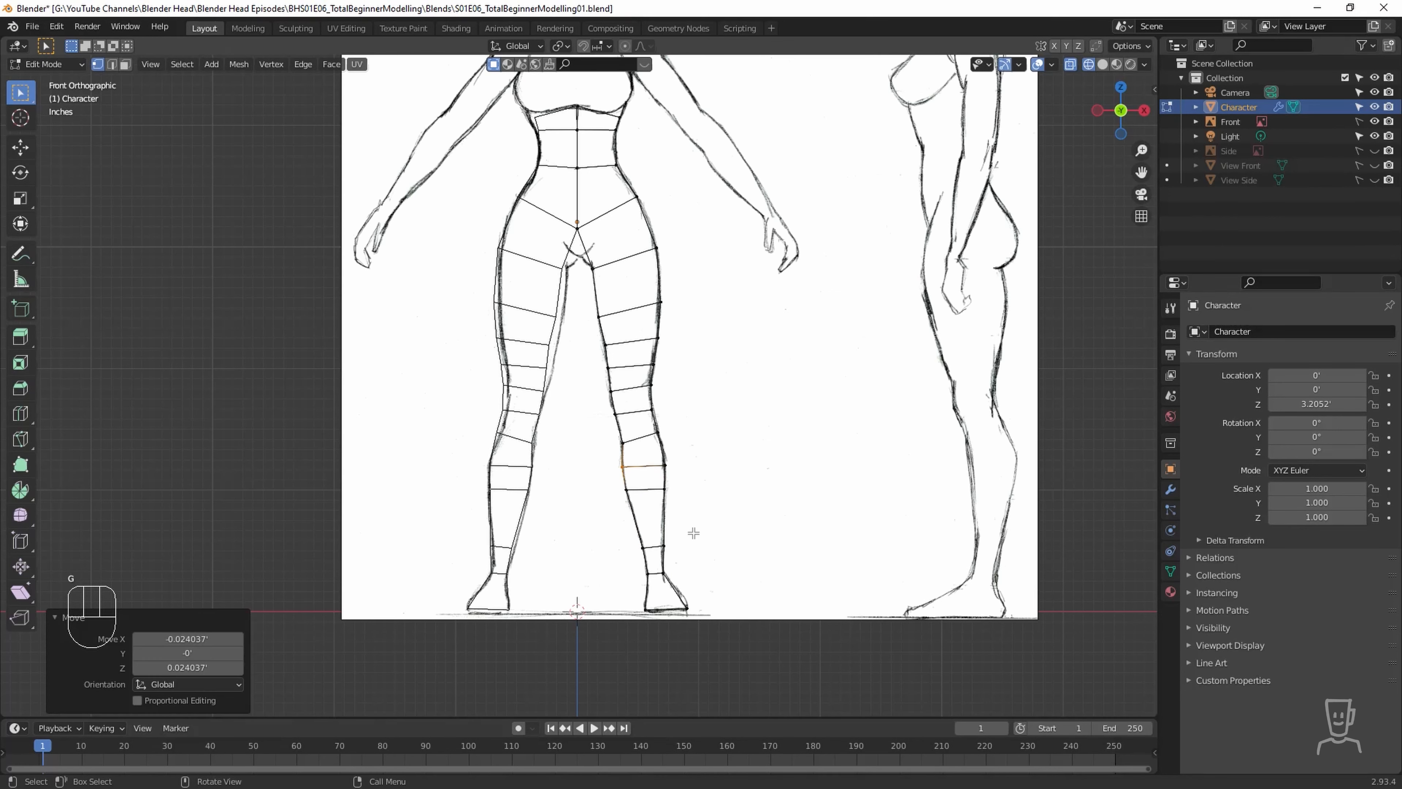
# Lower the upper ankle row about 0.13', and move its outer vertices about 0.04' inward.
pyautogui.moveTo(692, 533); pyautogui.dragTo(638, 555)
pyautogui.press('g')
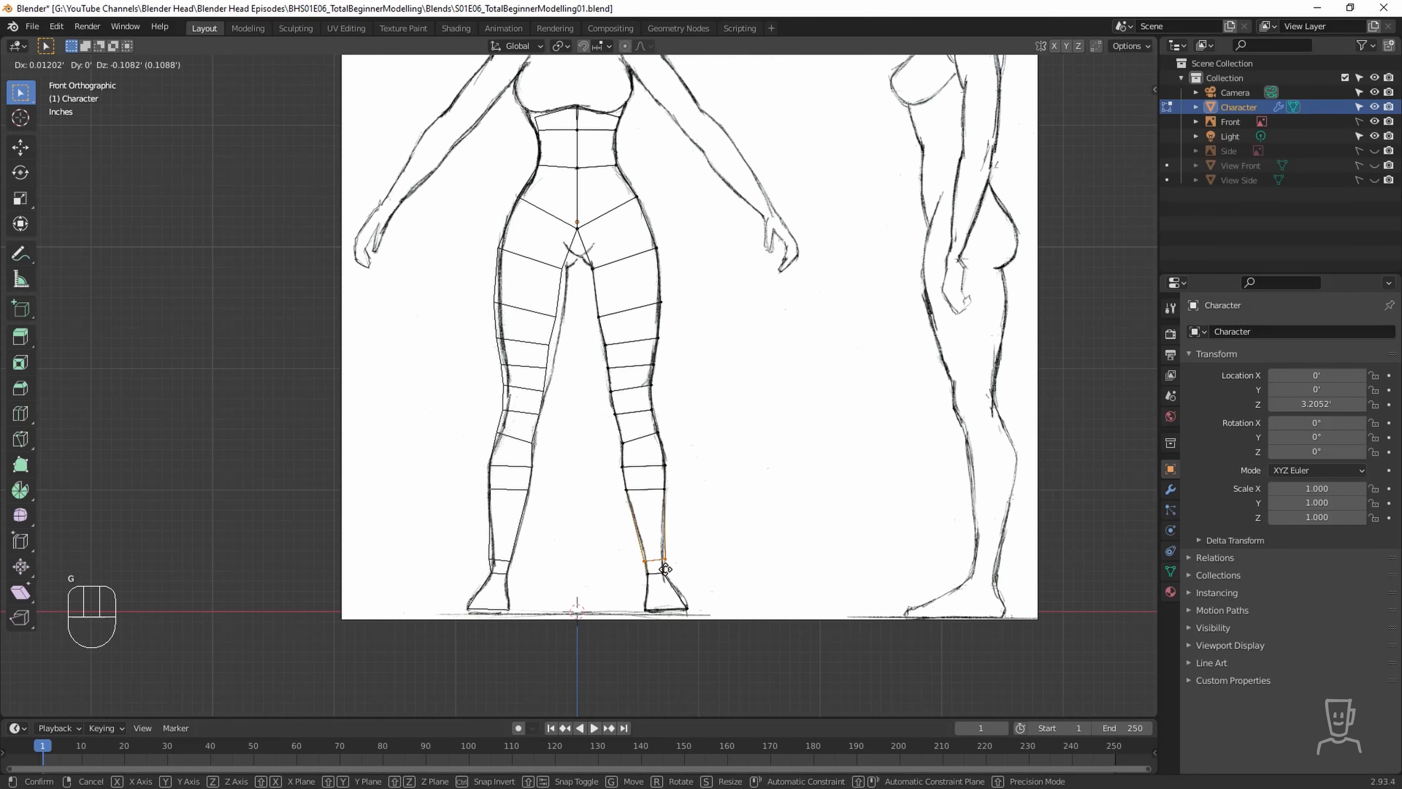
pyautogui.click(667, 572)
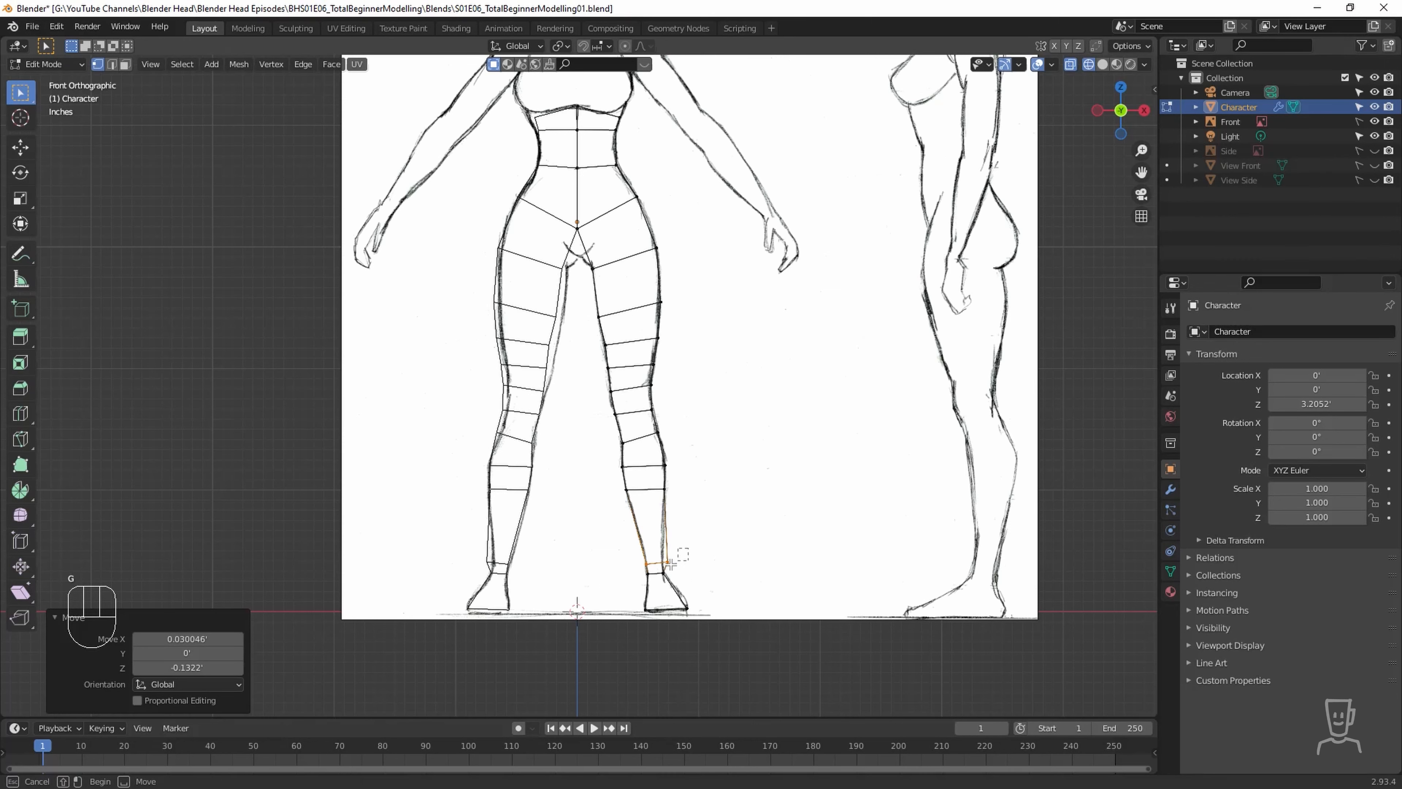
pyautogui.click(661, 564)
pyautogui.press('g')
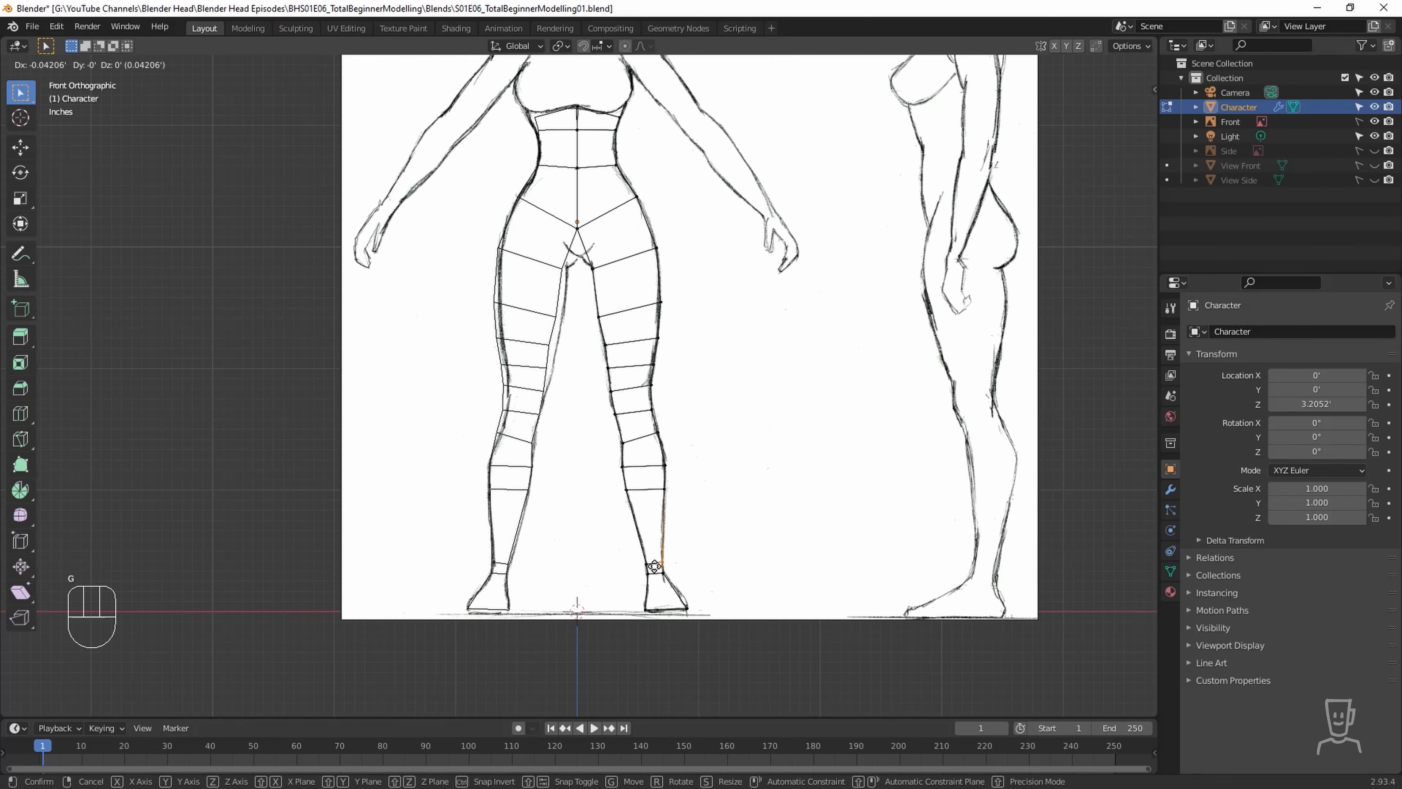
pyautogui.click(655, 567)
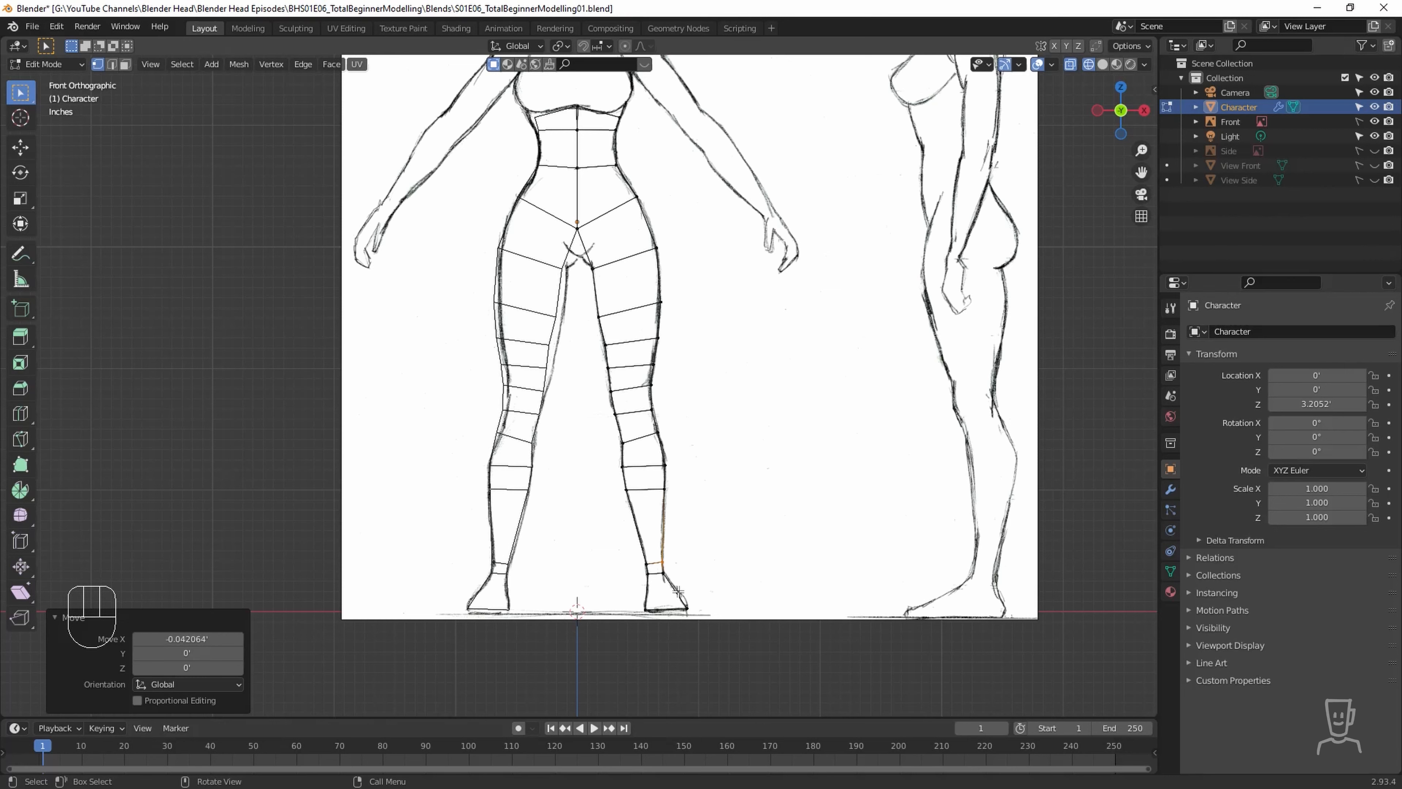
# Add a horizontal loop cut about midway up the foot section.
pyautogui.press('2')
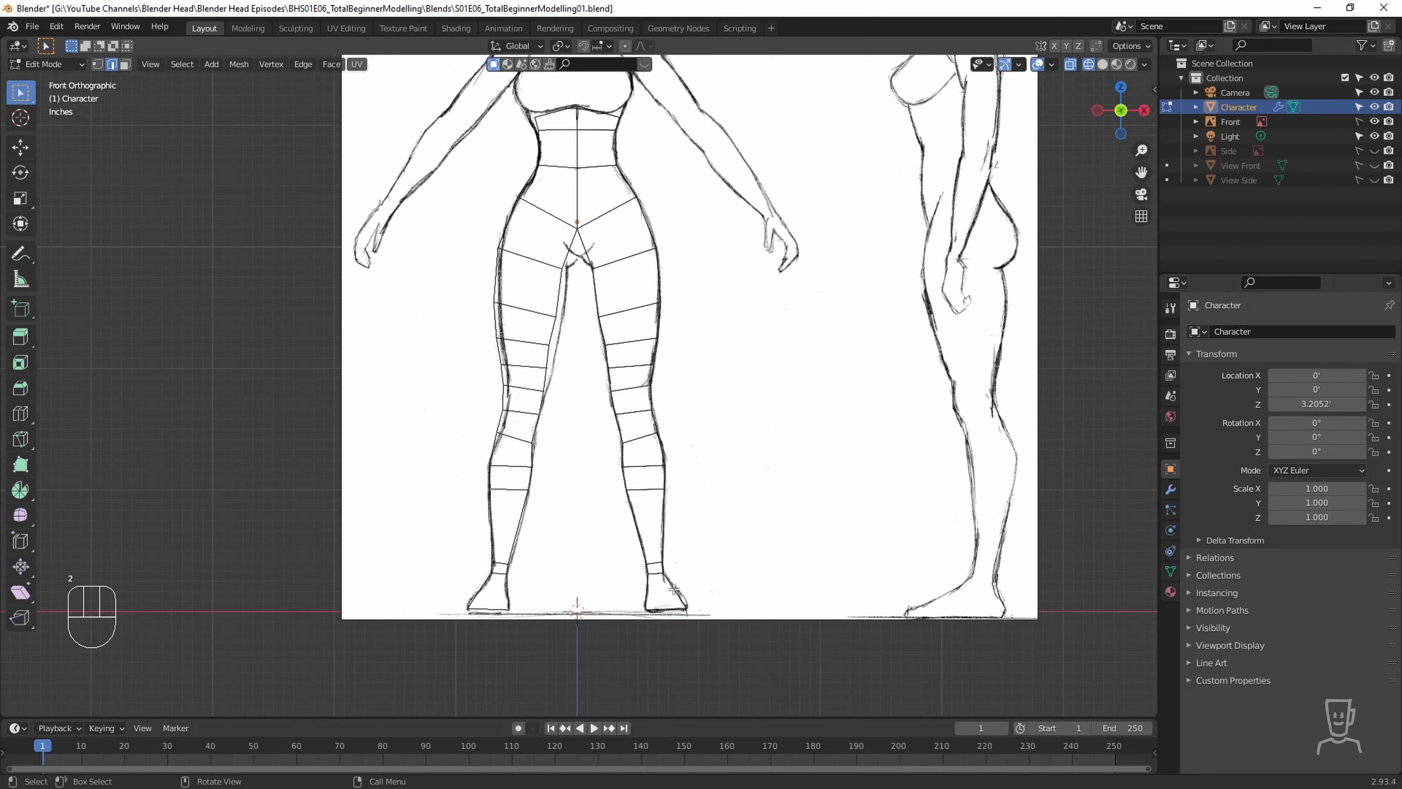
pyautogui.press('3')
pyautogui.press('2')
pyautogui.moveTo(678, 597); pyautogui.dragTo(644, 604, button='middle')
pyautogui.hotkey('ctrl', 'z')
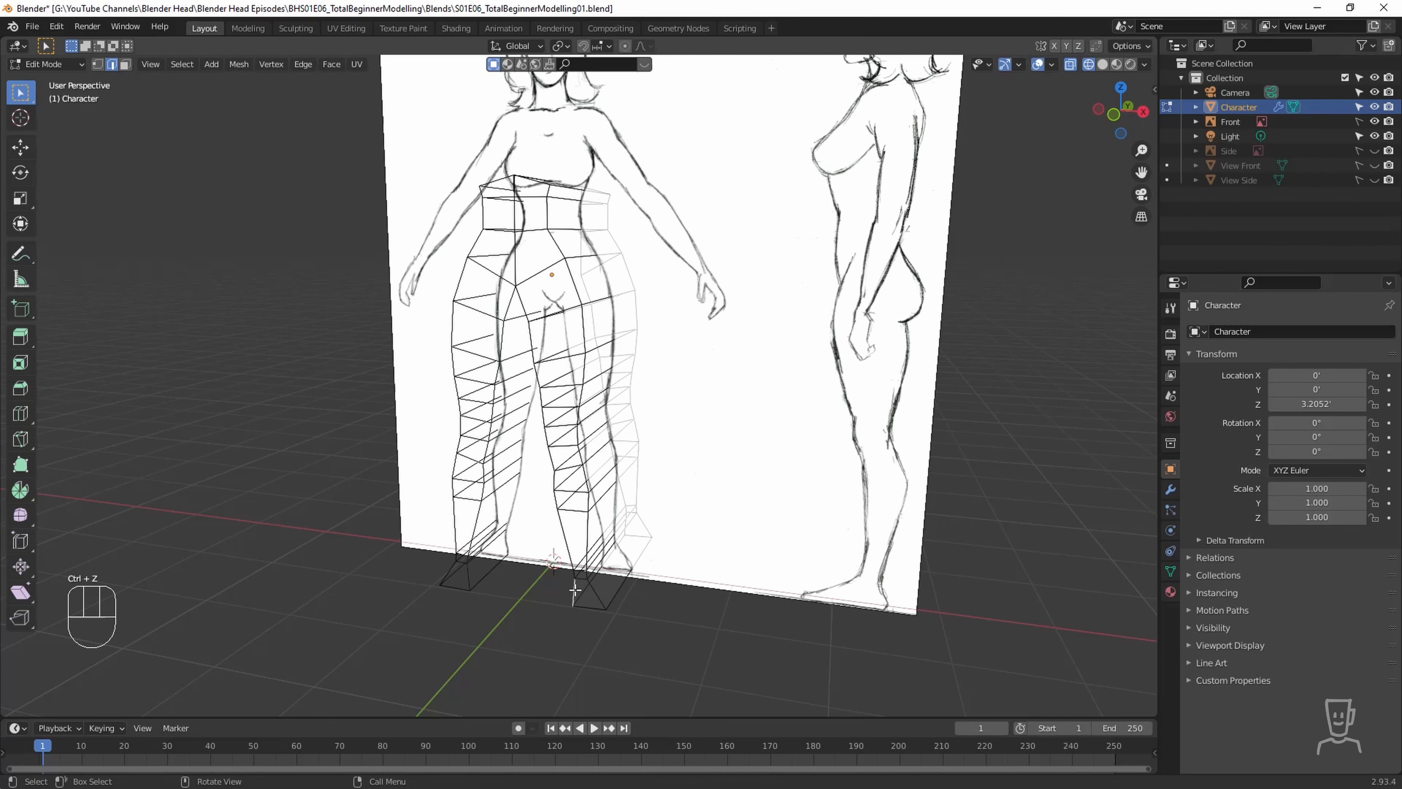
pyautogui.press('ctrl')
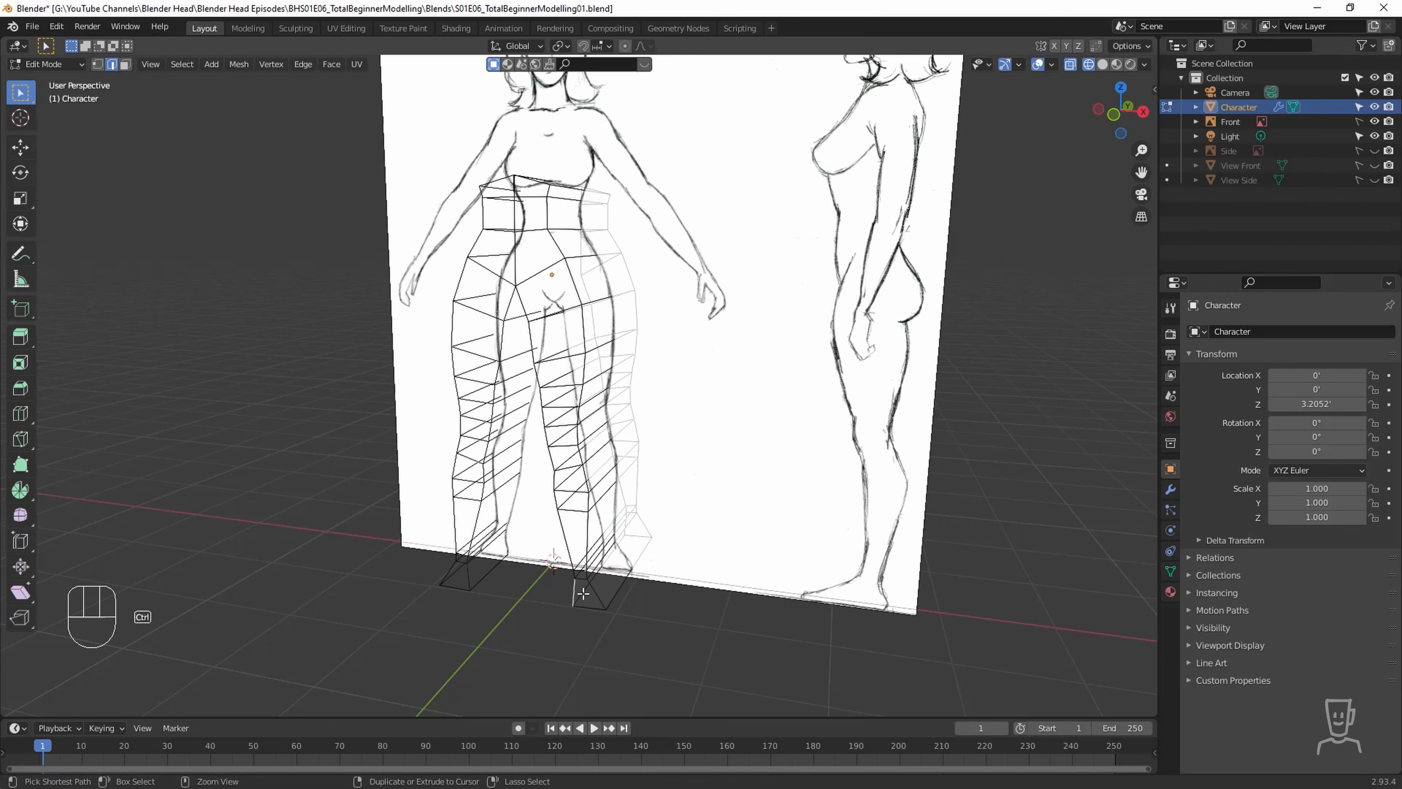
pyautogui.hotkey('ctrl', 'r')
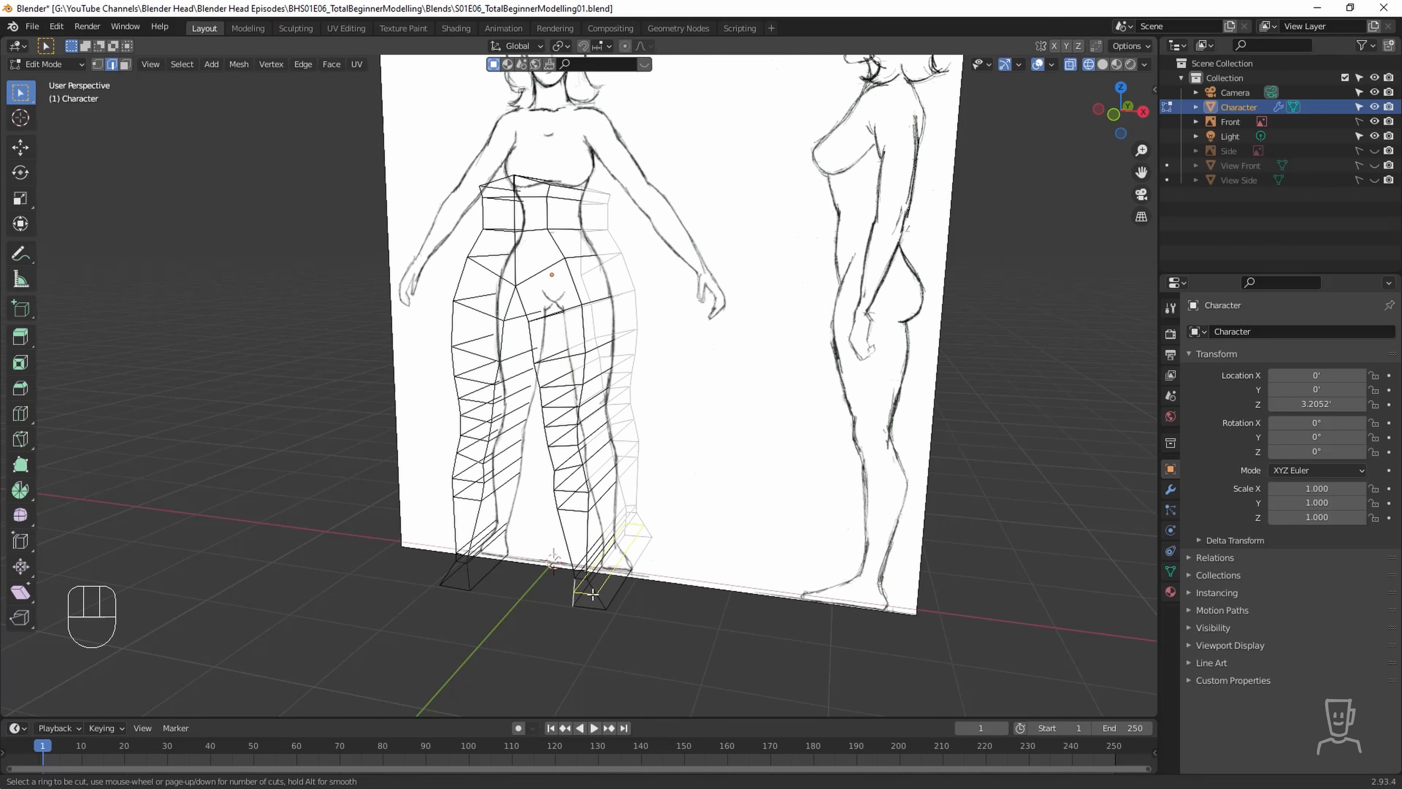
pyautogui.click(593, 593)
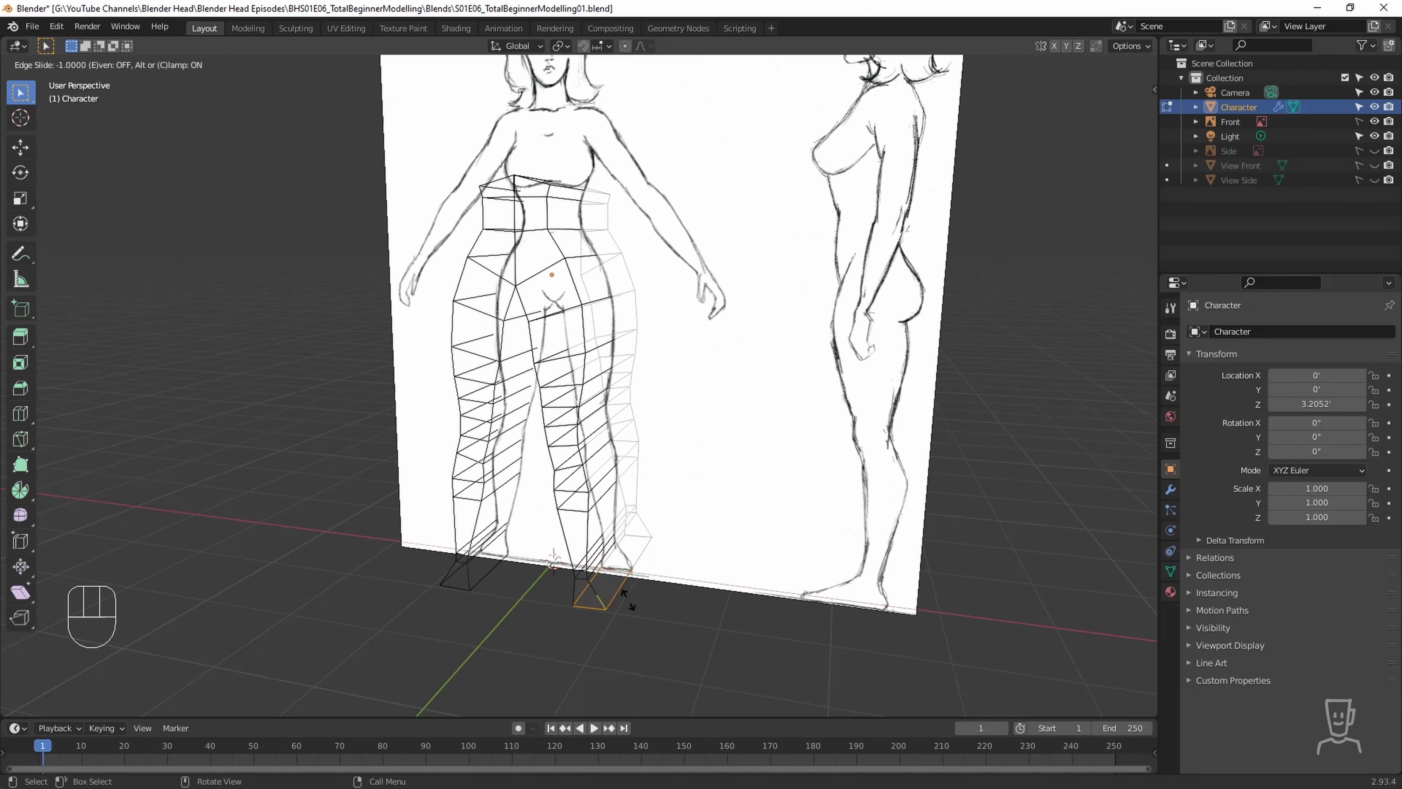
pyautogui.click(618, 577)
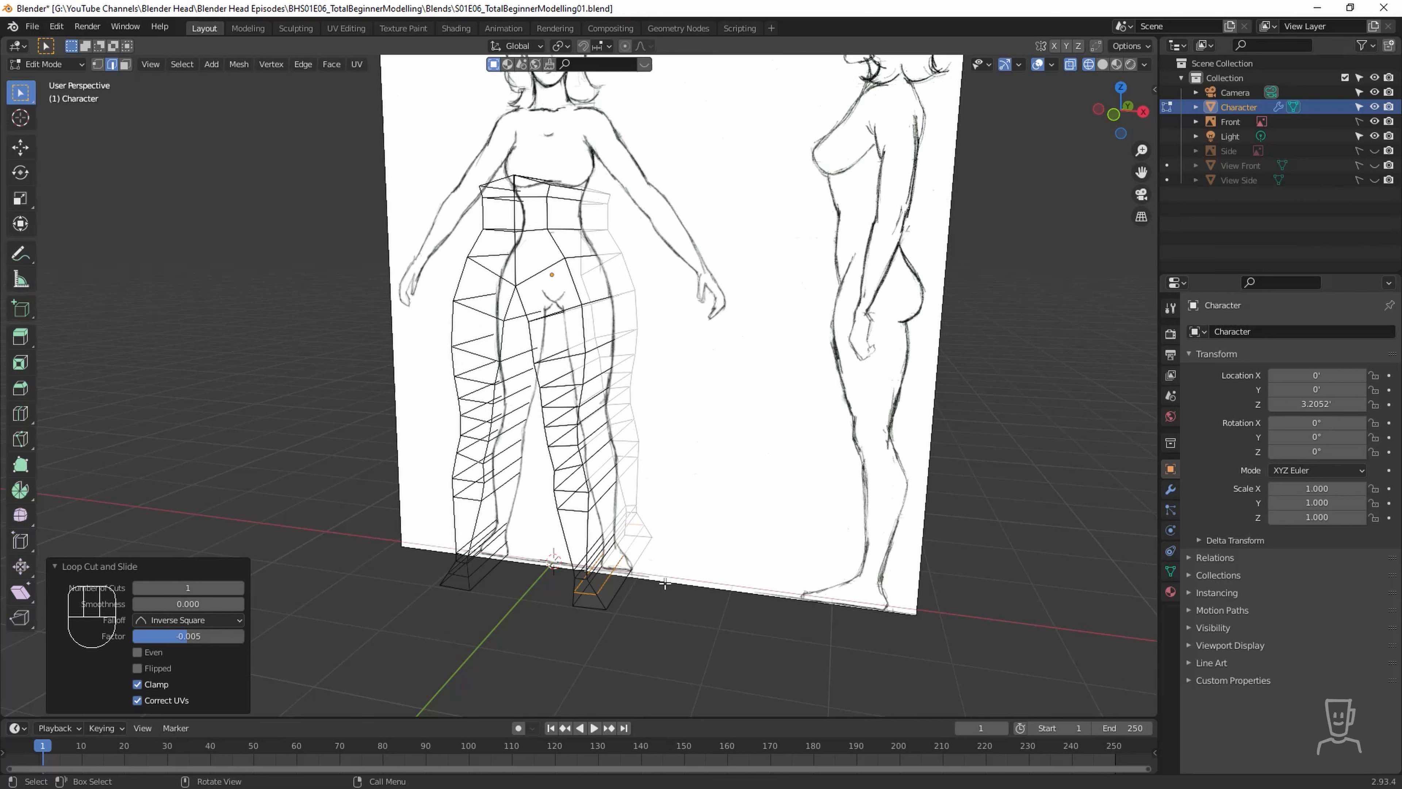
# Extrude the lower front face of the foot forward about 0.57'.
pyautogui.press('3')
pyautogui.click(587, 603)
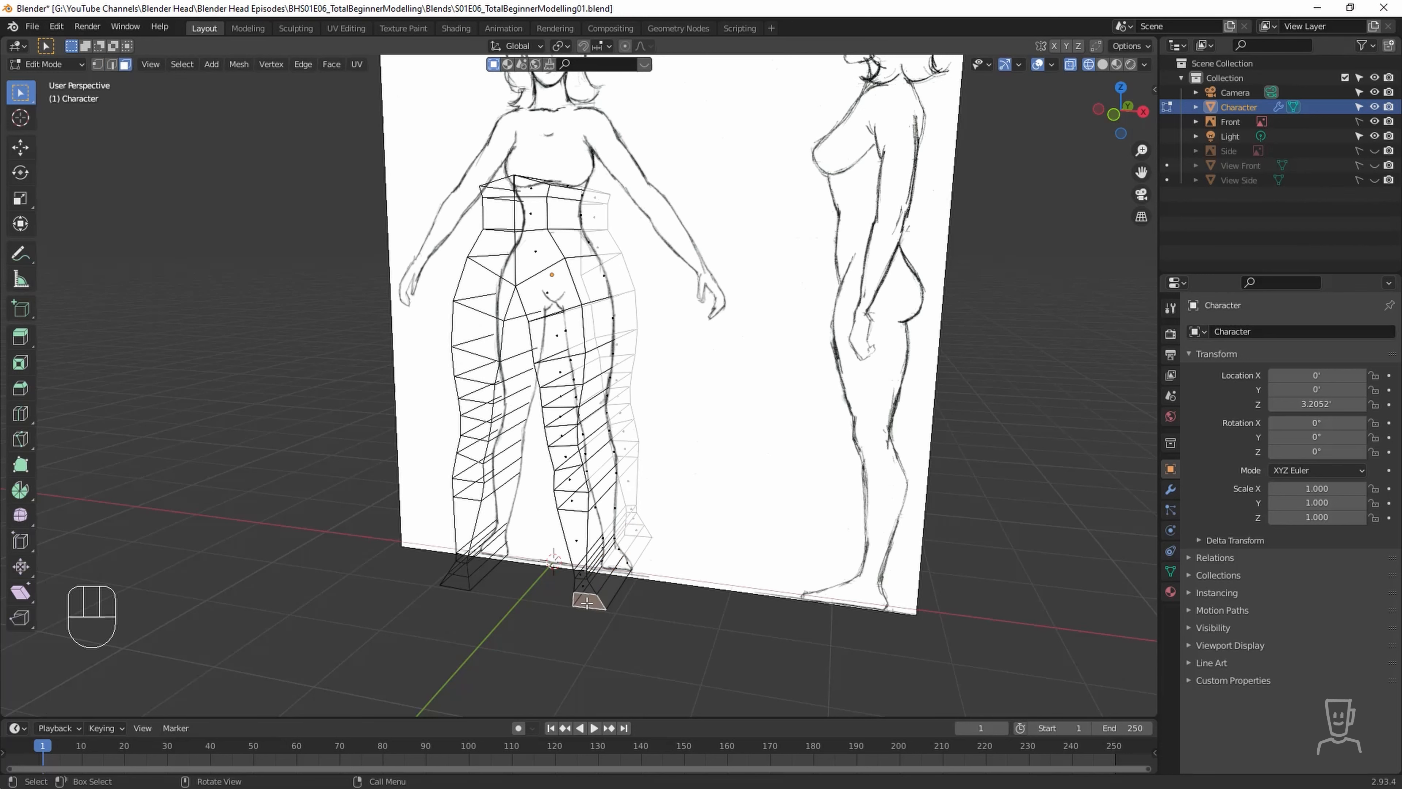
pyautogui.press('e')
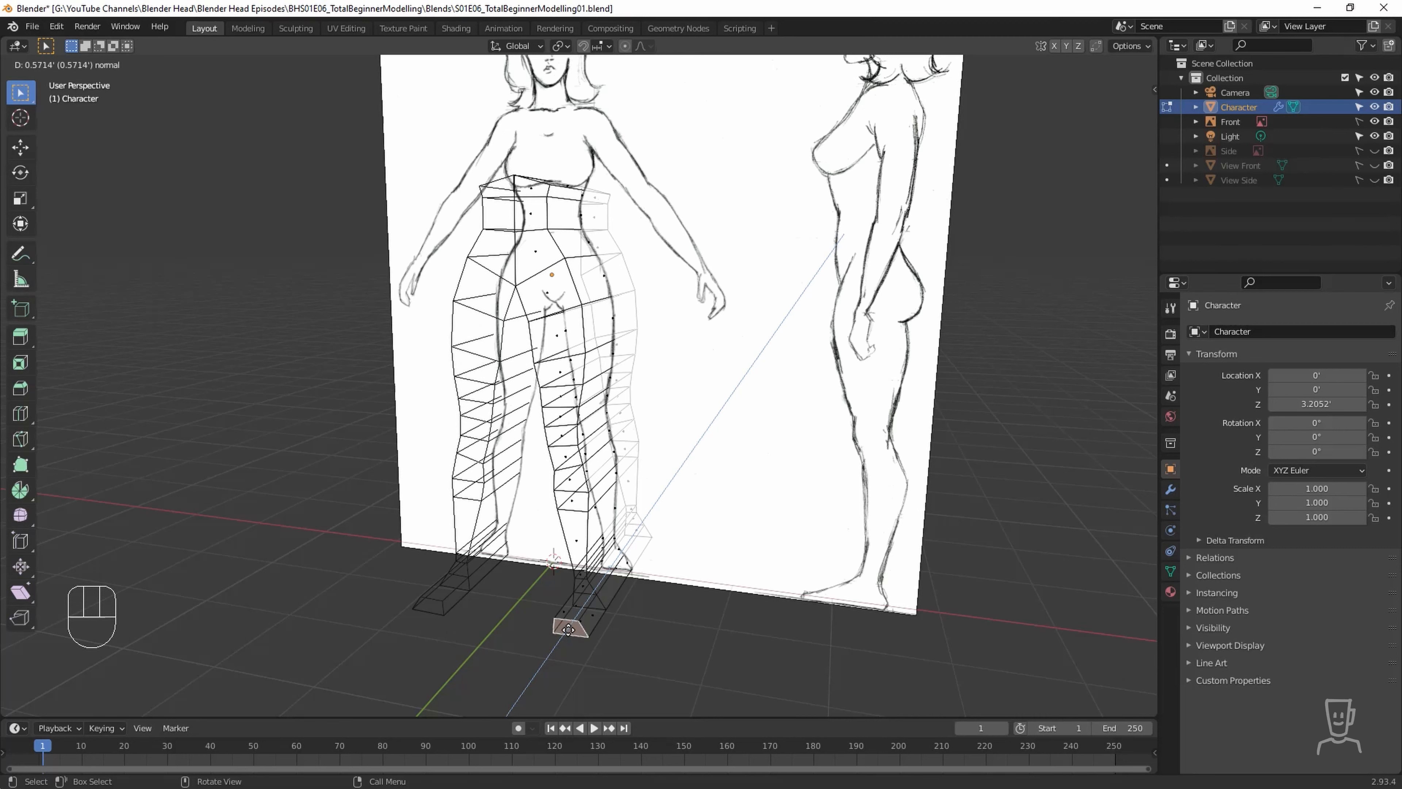
pyautogui.click(568, 629)
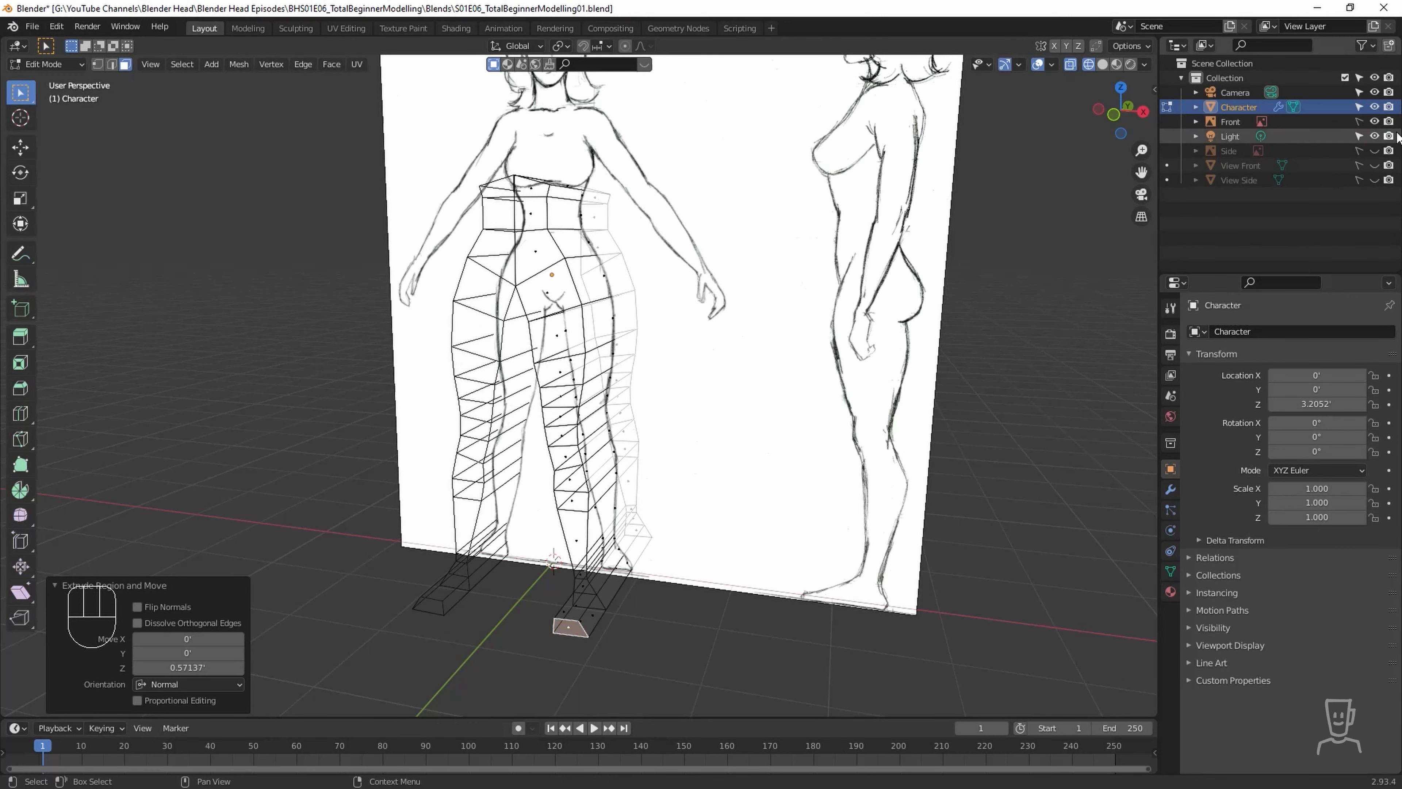
# Hide the Front reference image, show the Side reference image and switch to the right view.
pyautogui.click(1375, 122)
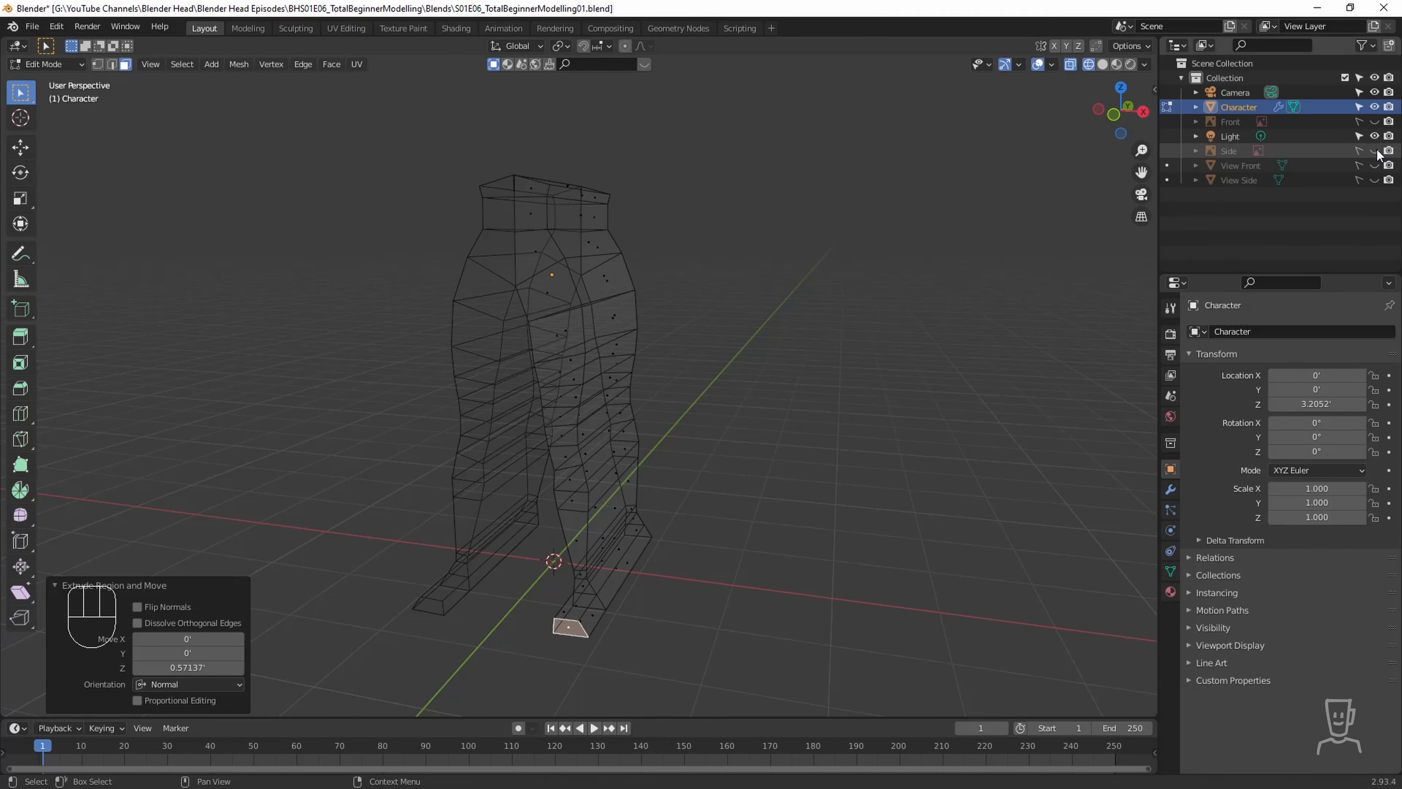
pyautogui.click(1375, 151)
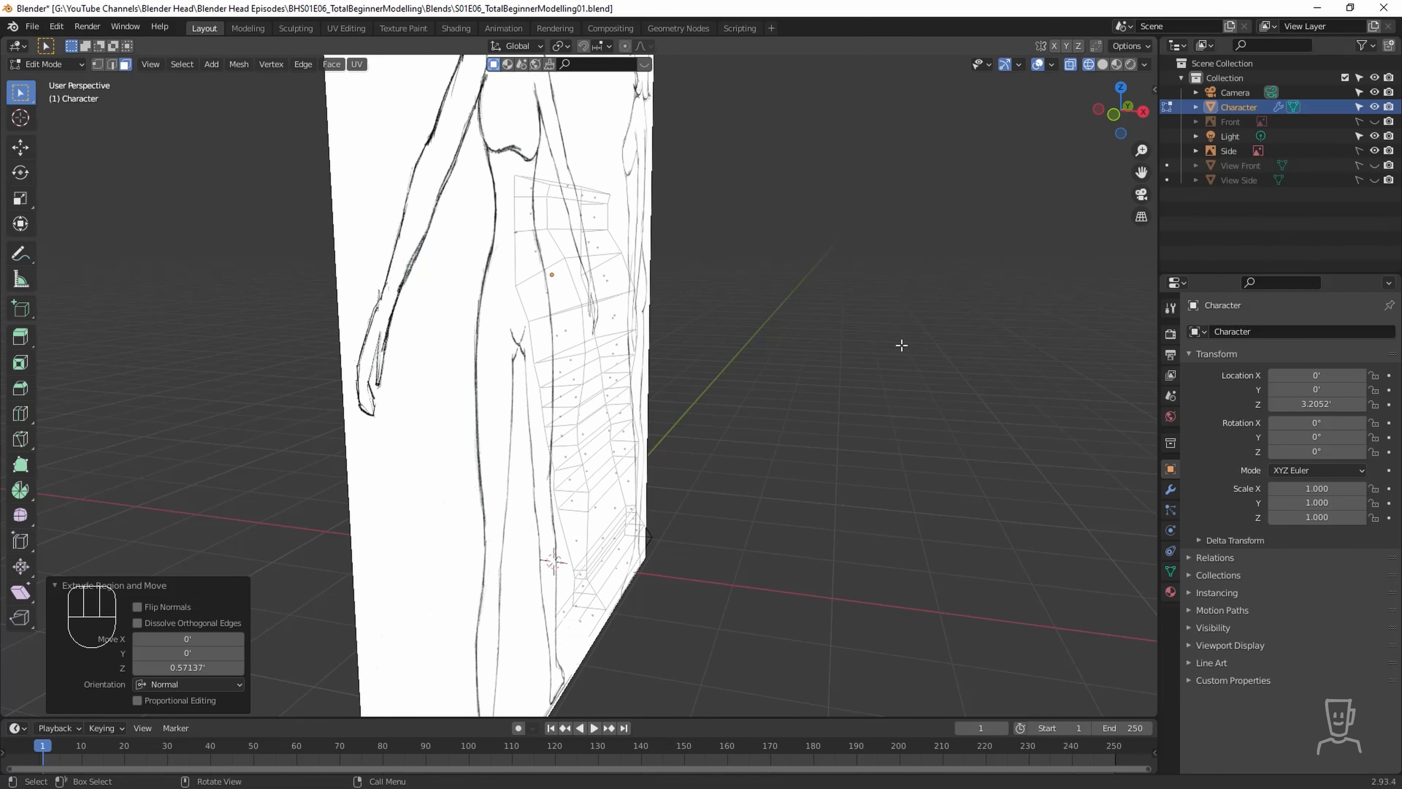
pyautogui.press('KP_3')
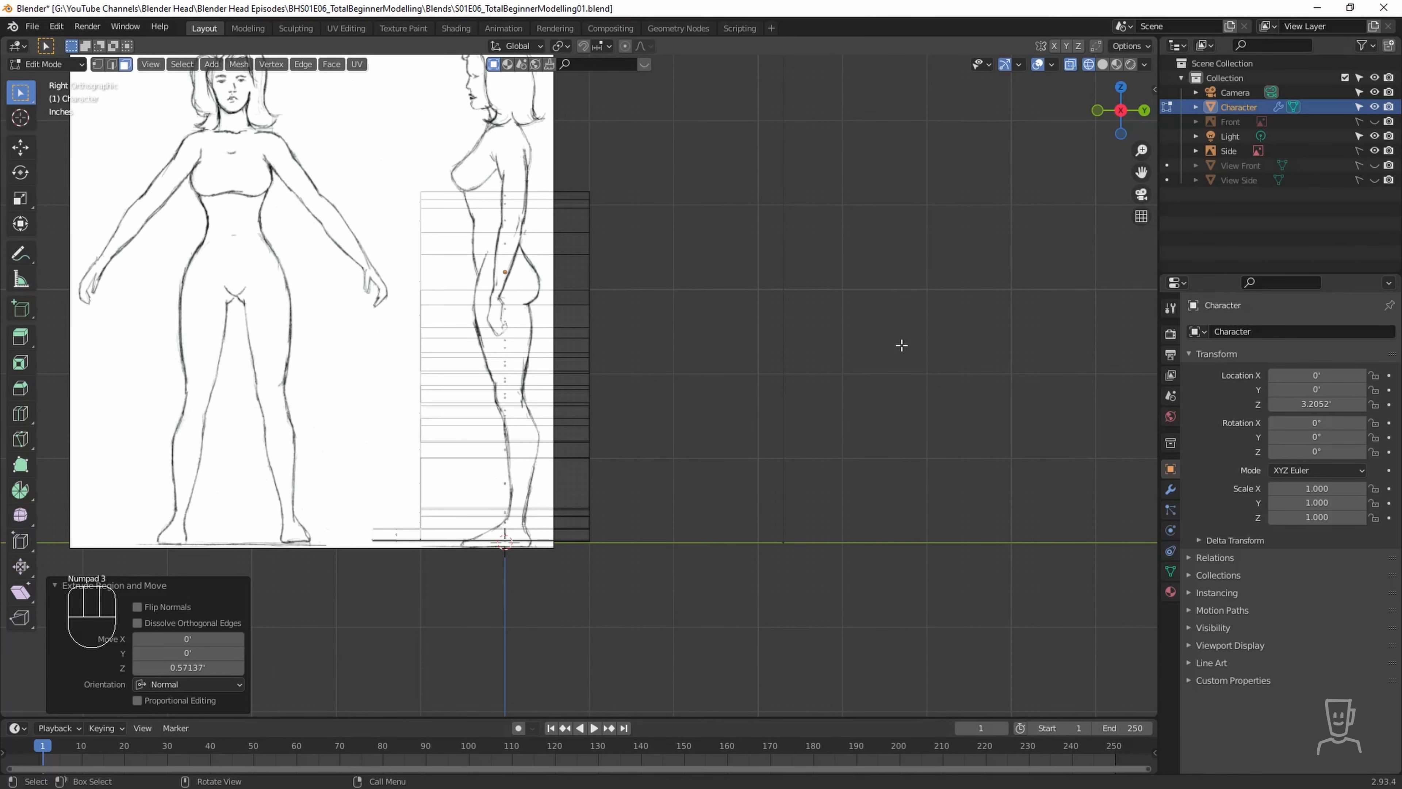
pyautogui.keyDown('shift'); pyautogui.moveTo(748, 383); pyautogui.dragTo(813, 438, button='middle'); pyautogui.keyUp('shift')
pyautogui.scroll(2, 823, 476)
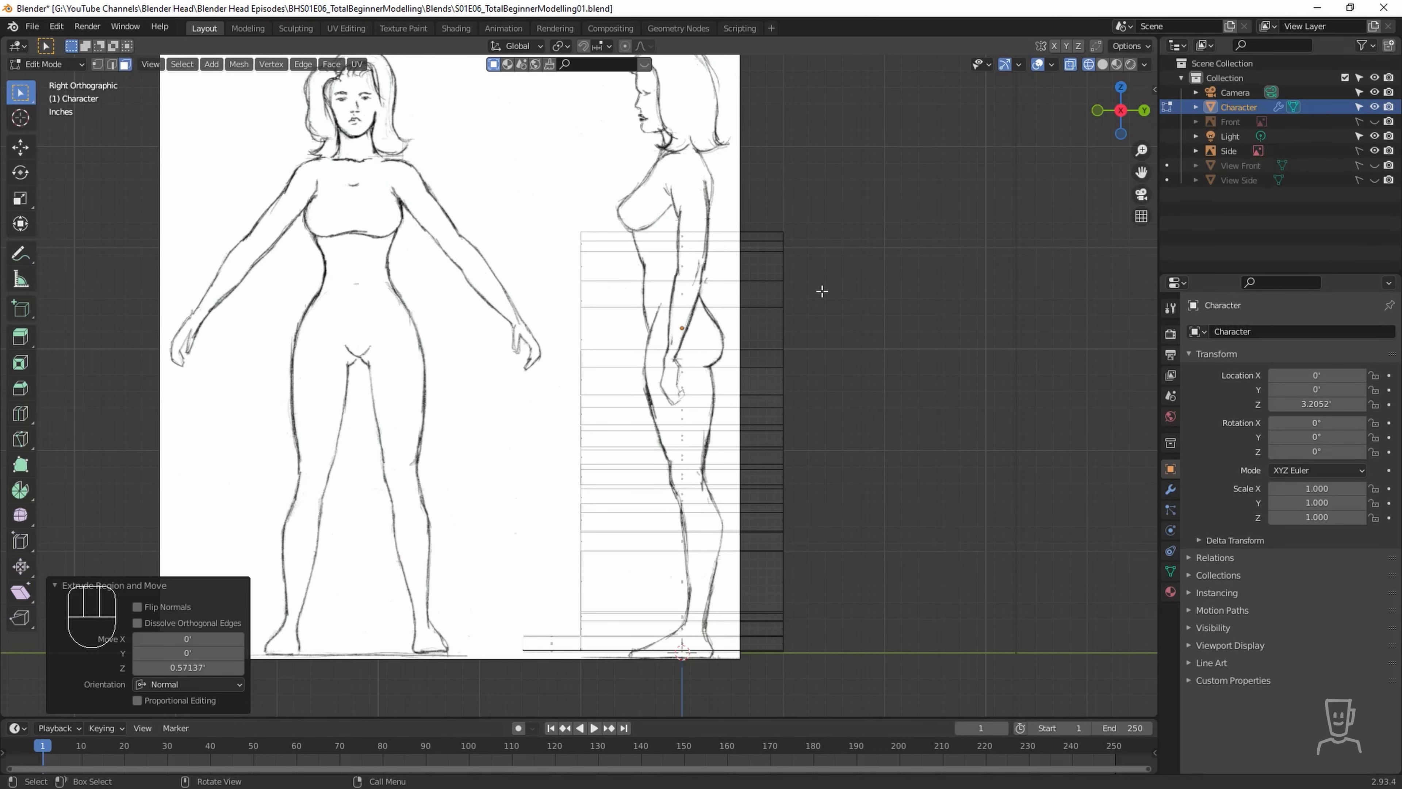
# Move all rear vertices of the body forward to the side outline and all front vertices back about 0.50'.
pyautogui.moveTo(834, 190); pyautogui.dragTo(752, 713)
pyautogui.press('g')
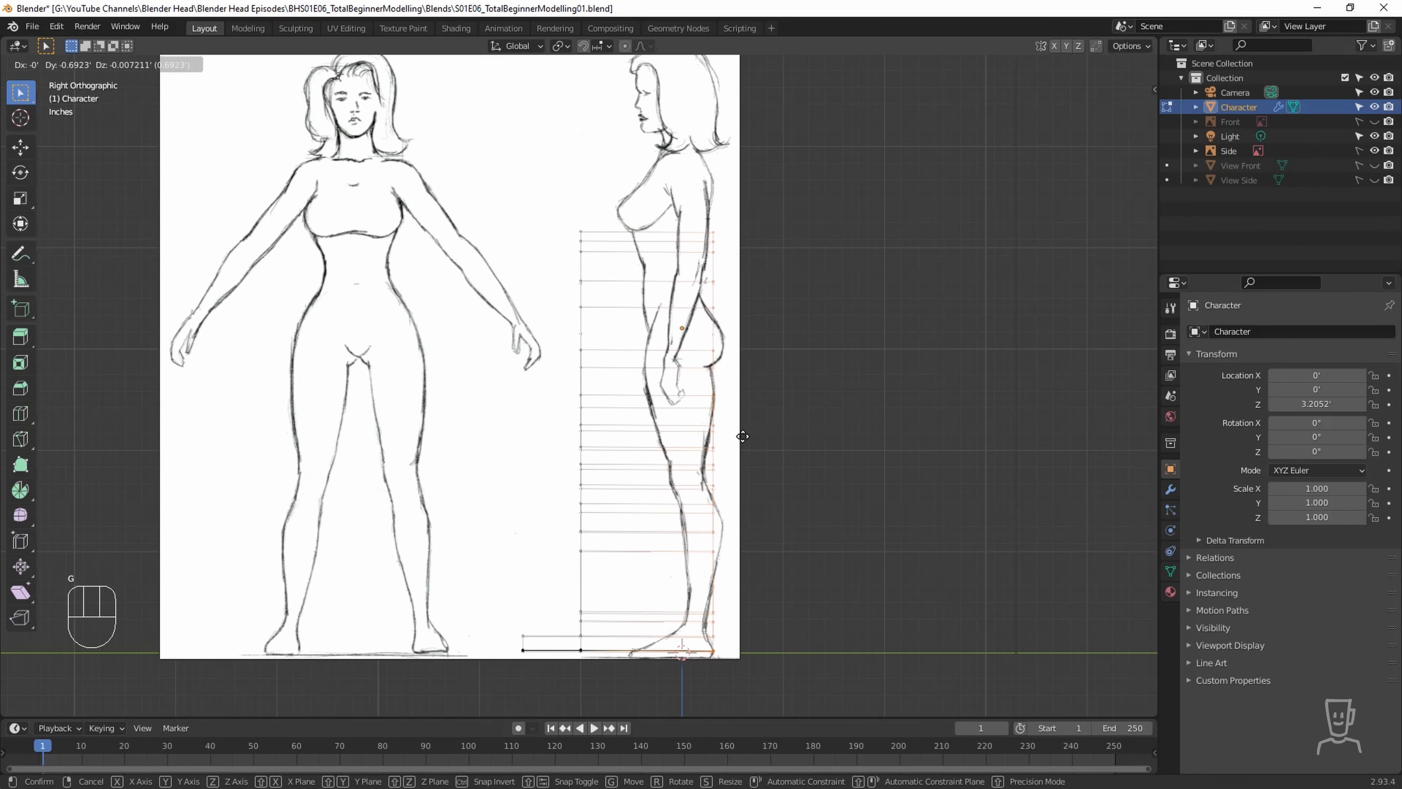
pyautogui.click(733, 436)
pyautogui.moveTo(604, 205); pyautogui.dragTo(485, 641)
pyautogui.press('g')
pyautogui.click(654, 474)
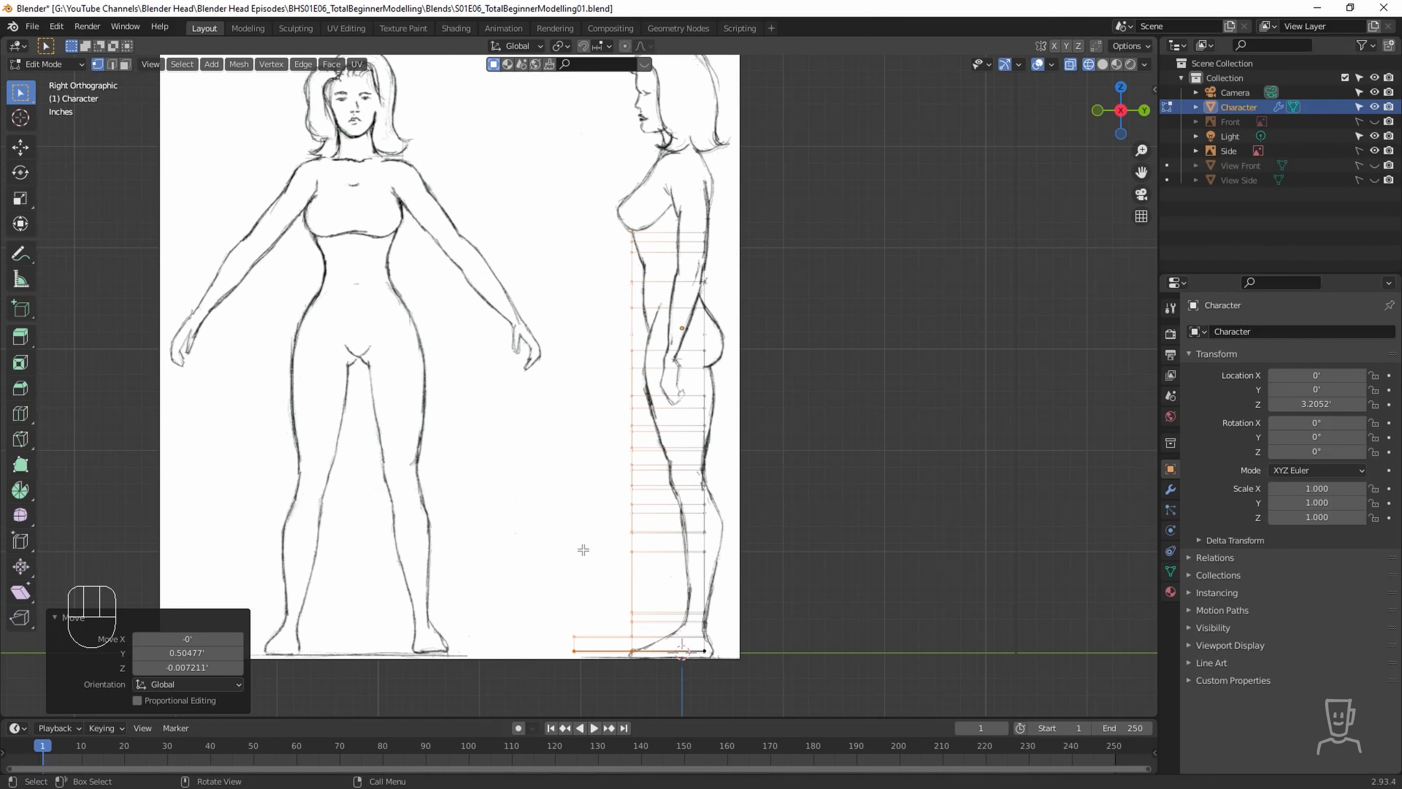
# Move the front vertices of the lower leg rows back about 0.33' toward the reference shin.
pyautogui.moveTo(586, 479); pyautogui.dragTo(651, 656)
pyautogui.press('g')
pyautogui.click(653, 644)
pyautogui.moveTo(585, 471); pyautogui.dragTo(645, 617)
pyautogui.press('g')
pyautogui.click(680, 617)
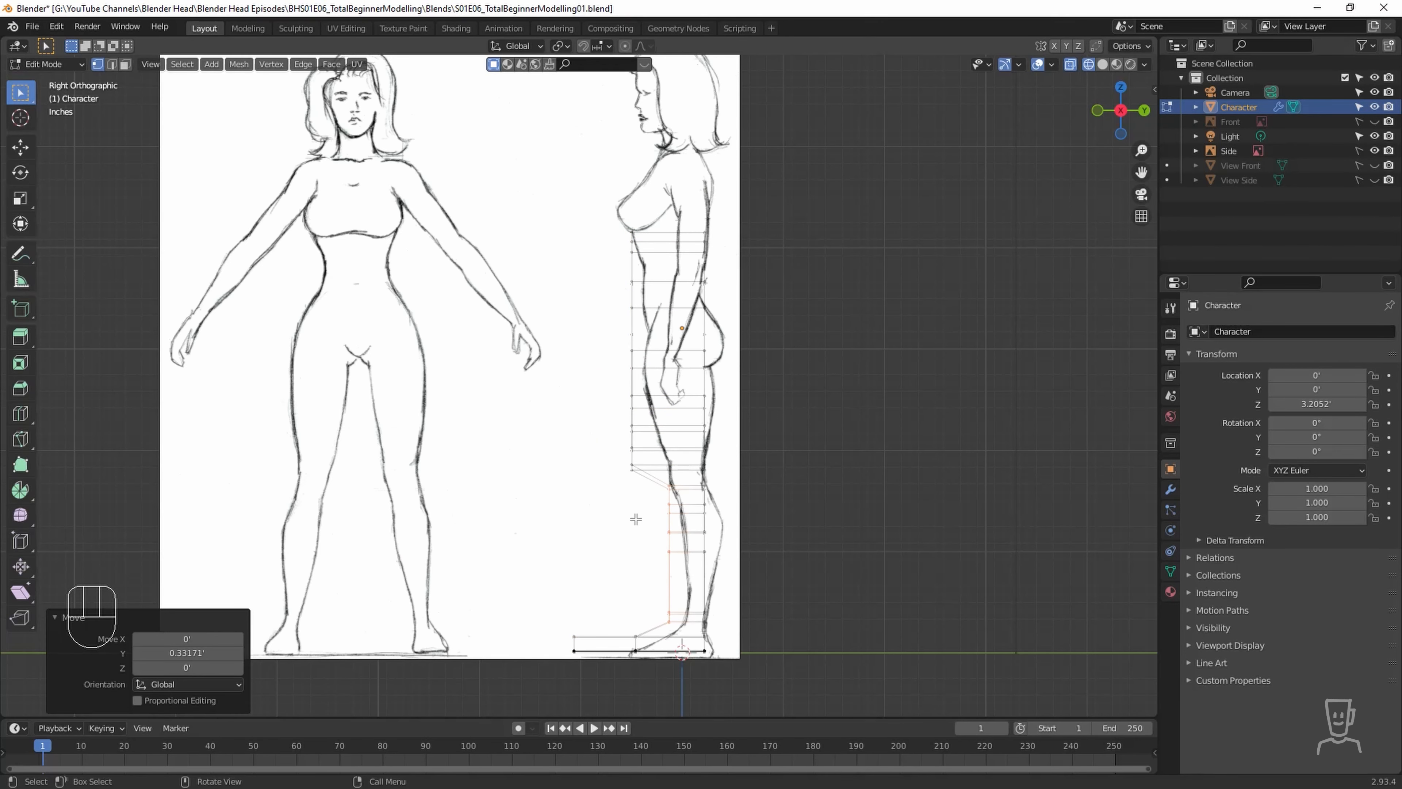
# Shift the front vertices below the knee further back onto the shin and ankle outline.
pyautogui.moveTo(635, 525); pyautogui.dragTo(688, 617)
pyautogui.press('g')
pyautogui.click(691, 624)
pyautogui.press('g')
pyautogui.click(691, 617)
pyautogui.press('g')
# Fit the front and rear vertices of the calf rows to the side reference, following the calf bulge.
pyautogui.moveTo(664, 499); pyautogui.dragTo(708, 524)
pyautogui.click(689, 520)
pyautogui.press('g')
pyautogui.click(710, 566)
pyautogui.press('g')
pyautogui.click(714, 563)
pyautogui.press('g')
pyautogui.click(717, 537)
pyautogui.press('g')
pyautogui.click(712, 524)
# Move the front vertices of the knee and the thigh rows back toward the side outline.
pyautogui.moveTo(614, 458); pyautogui.dragTo(645, 488)
pyautogui.press('g')
pyautogui.click(686, 484)
pyautogui.moveTo(595, 326); pyautogui.dragTo(639, 460)
pyautogui.press('g')
pyautogui.click(654, 460)
# Adjust the front vertices of the lower thigh rows to follow the thigh's slope toward the knee.
pyautogui.moveTo(622, 404); pyautogui.dragTo(654, 472)
pyautogui.press('g')
pyautogui.click(656, 472)
pyautogui.press('g')
pyautogui.click(665, 463)
pyautogui.moveTo(626, 420); pyautogui.dragTo(661, 464)
pyautogui.press('g')
pyautogui.click(642, 443)
pyautogui.press('g')
pyautogui.click(668, 463)
# Move the rear vertices of the thigh rows onto the back of the reference thigh.
pyautogui.moveTo(733, 377); pyautogui.dragTo(704, 418)
pyautogui.press('g')
pyautogui.click(705, 432)
pyautogui.press('g')
pyautogui.click(708, 422)
# Fit the instep and toe vertices to the side reference foot, and lower the heel vertices about 0.06'.
pyautogui.moveTo(615, 608); pyautogui.dragTo(644, 673)
pyautogui.press('g')
pyautogui.click(671, 673)
pyautogui.moveTo(561, 616); pyautogui.dragTo(599, 665)
pyautogui.press('g')
pyautogui.click(656, 667)
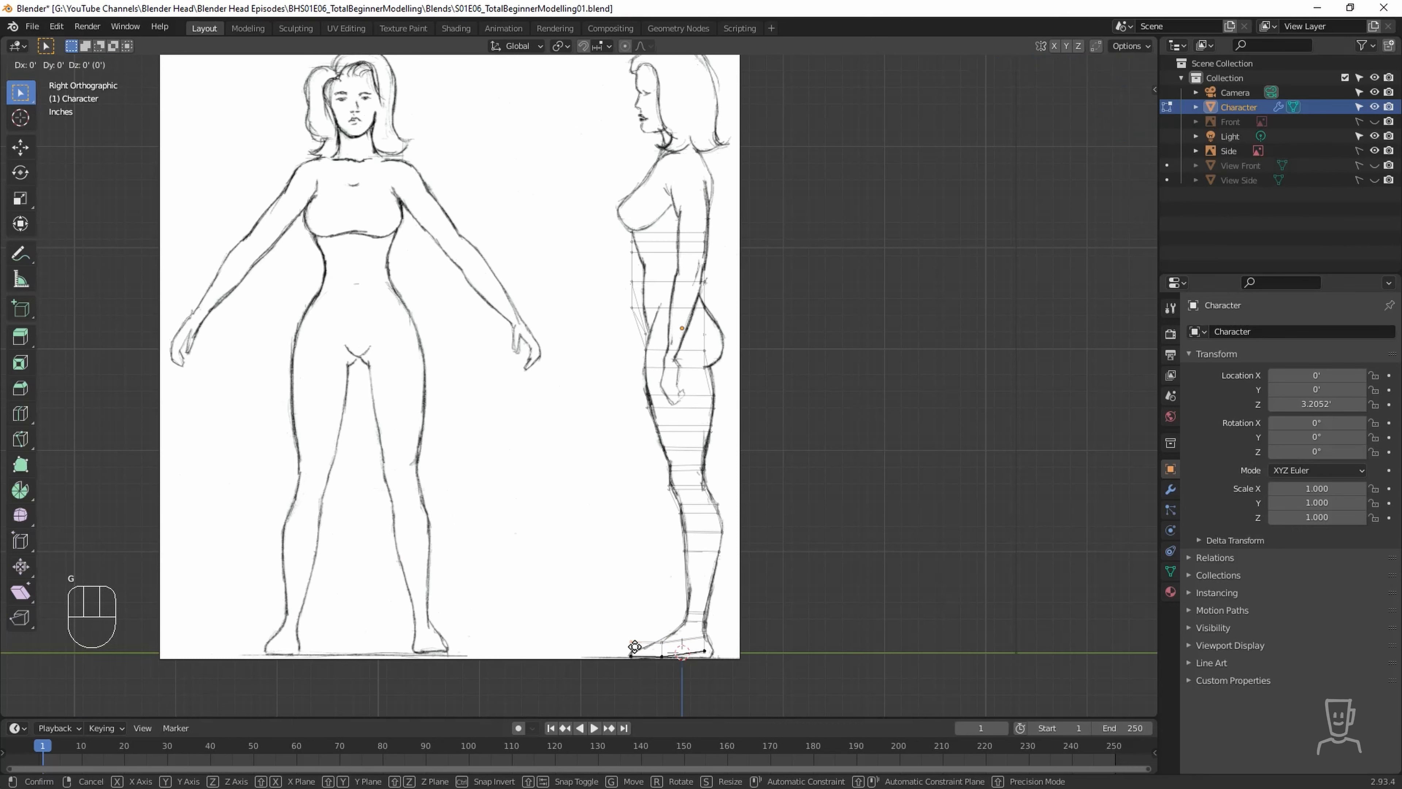
pyautogui.click(704, 655)
pyautogui.press('g')
pyautogui.click(705, 659)
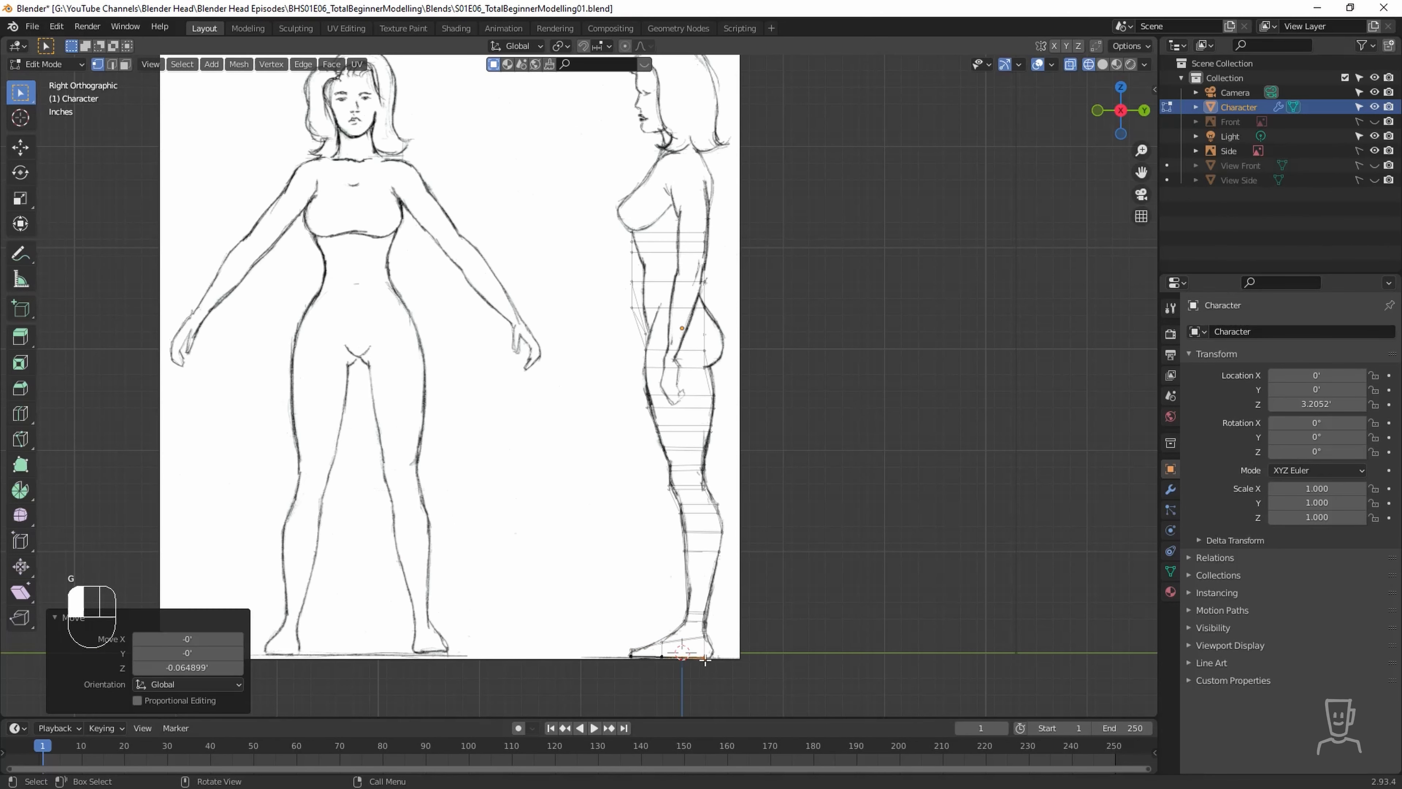
# Extrude the rear face of the foot about 0.11' backward to form the heel.
pyautogui.moveTo(761, 622); pyautogui.dragTo(682, 648, button='middle')
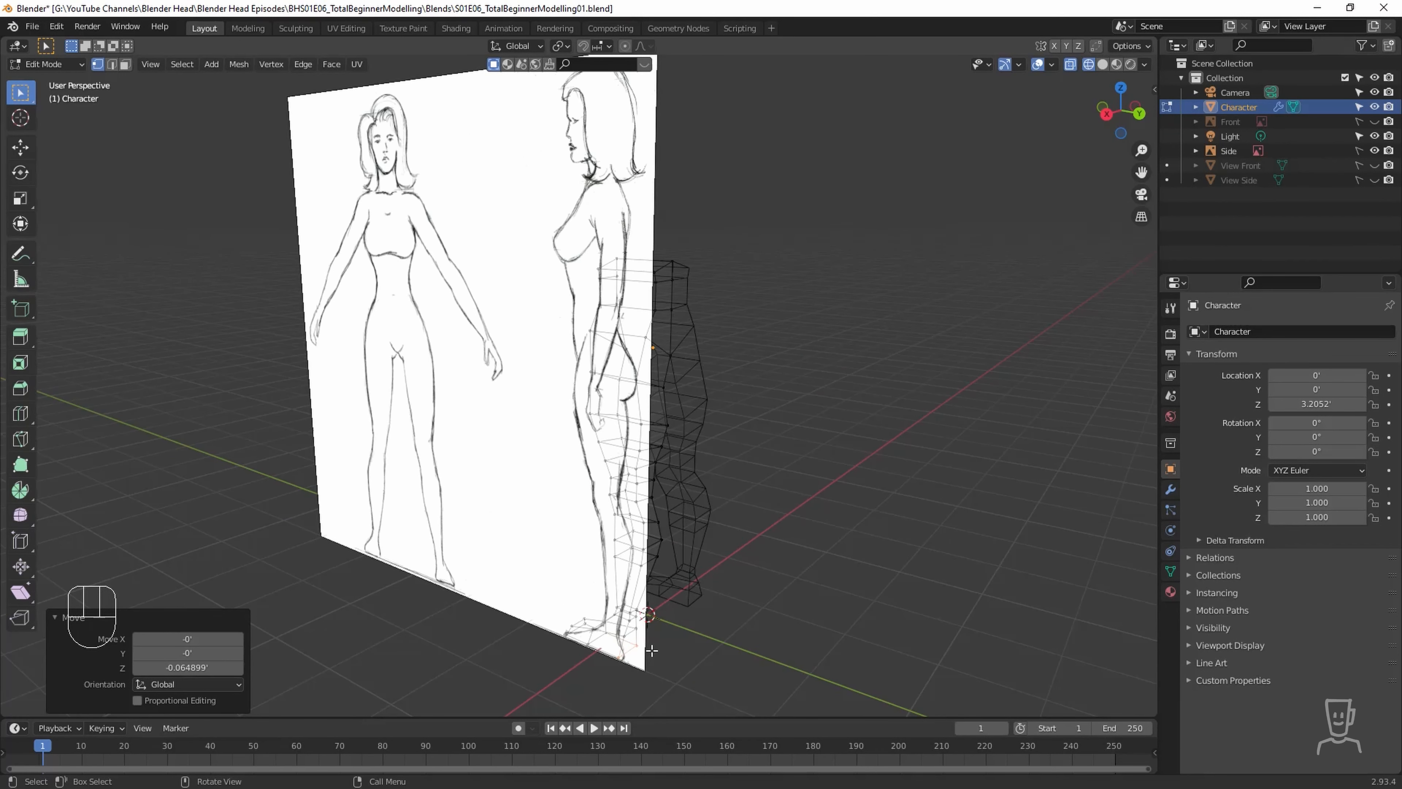
pyautogui.press('3')
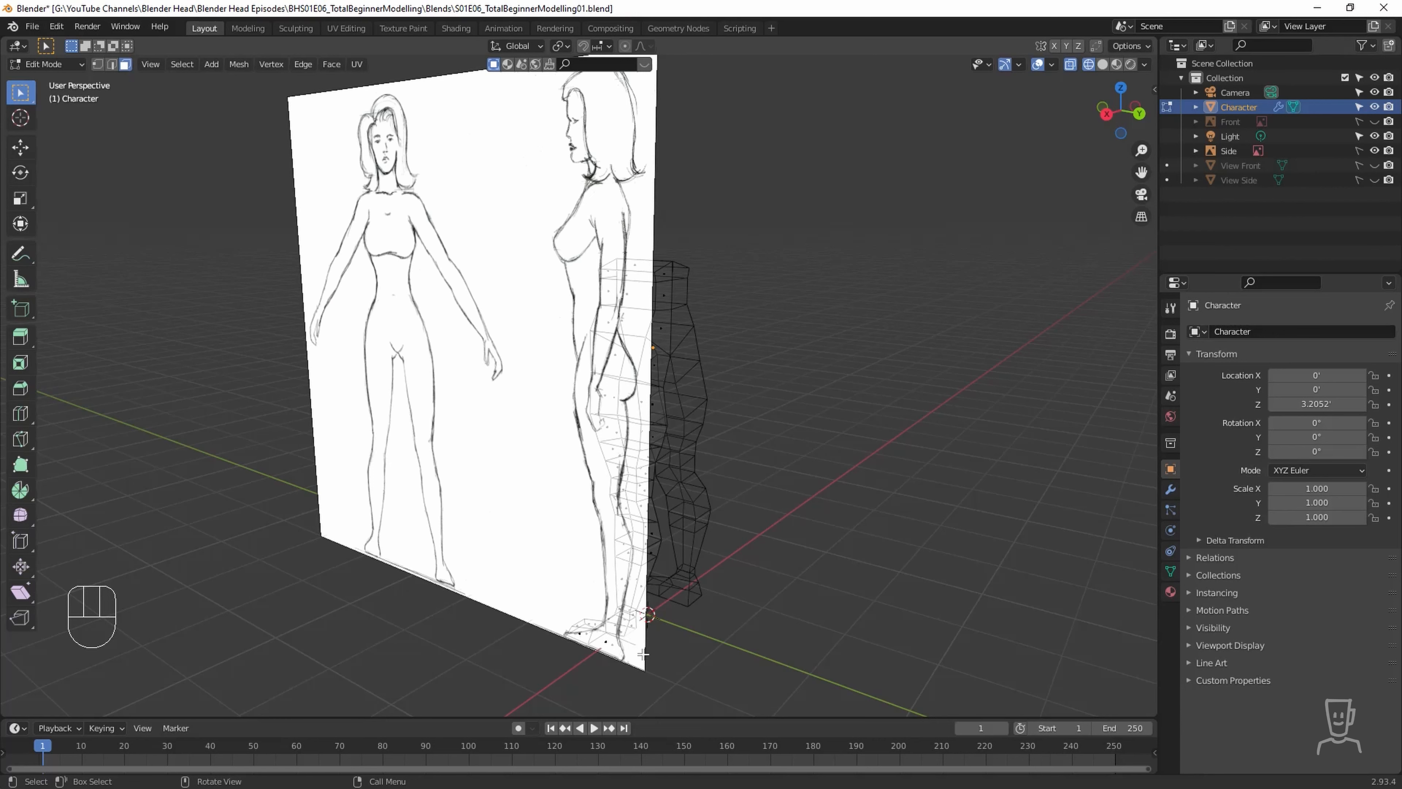
pyautogui.press('e')
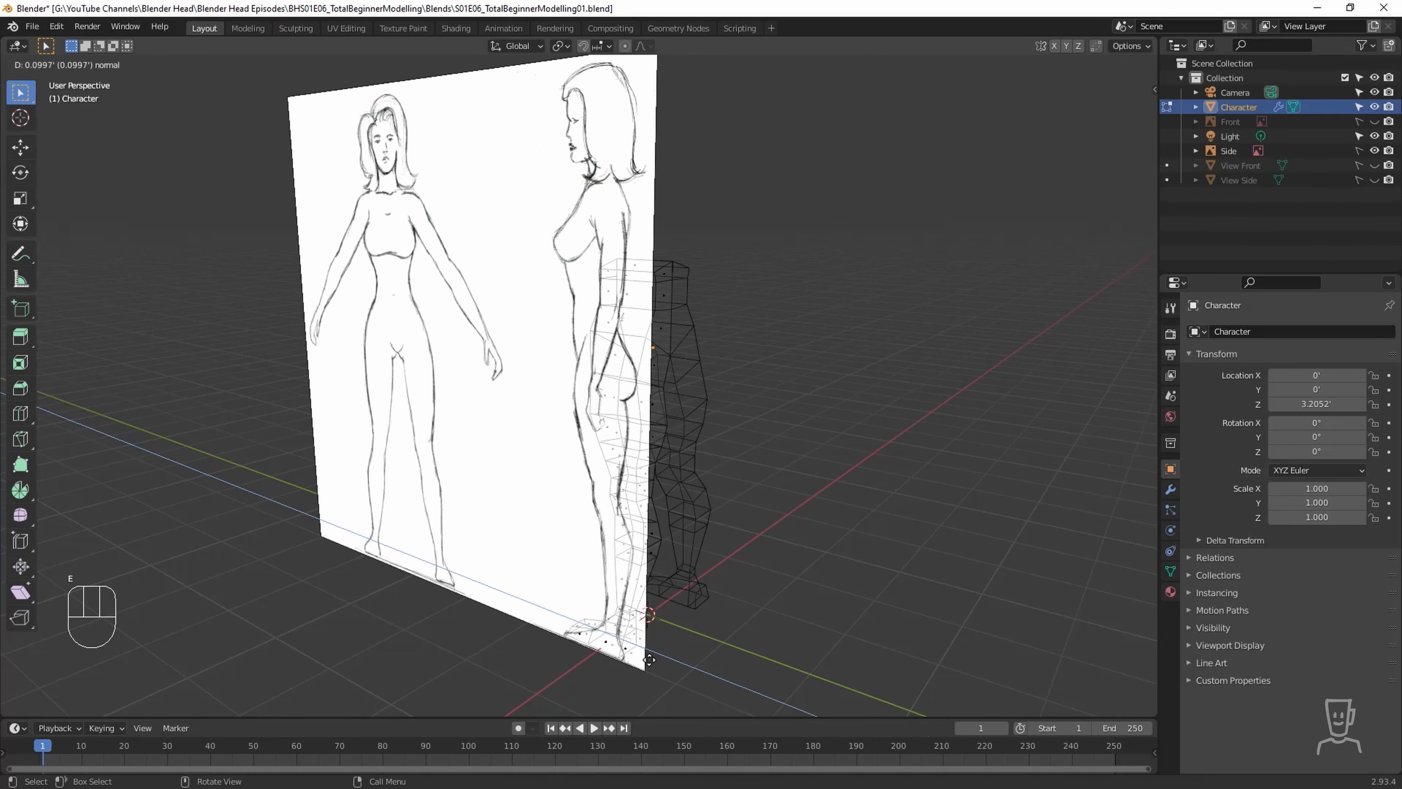
pyautogui.click(650, 660)
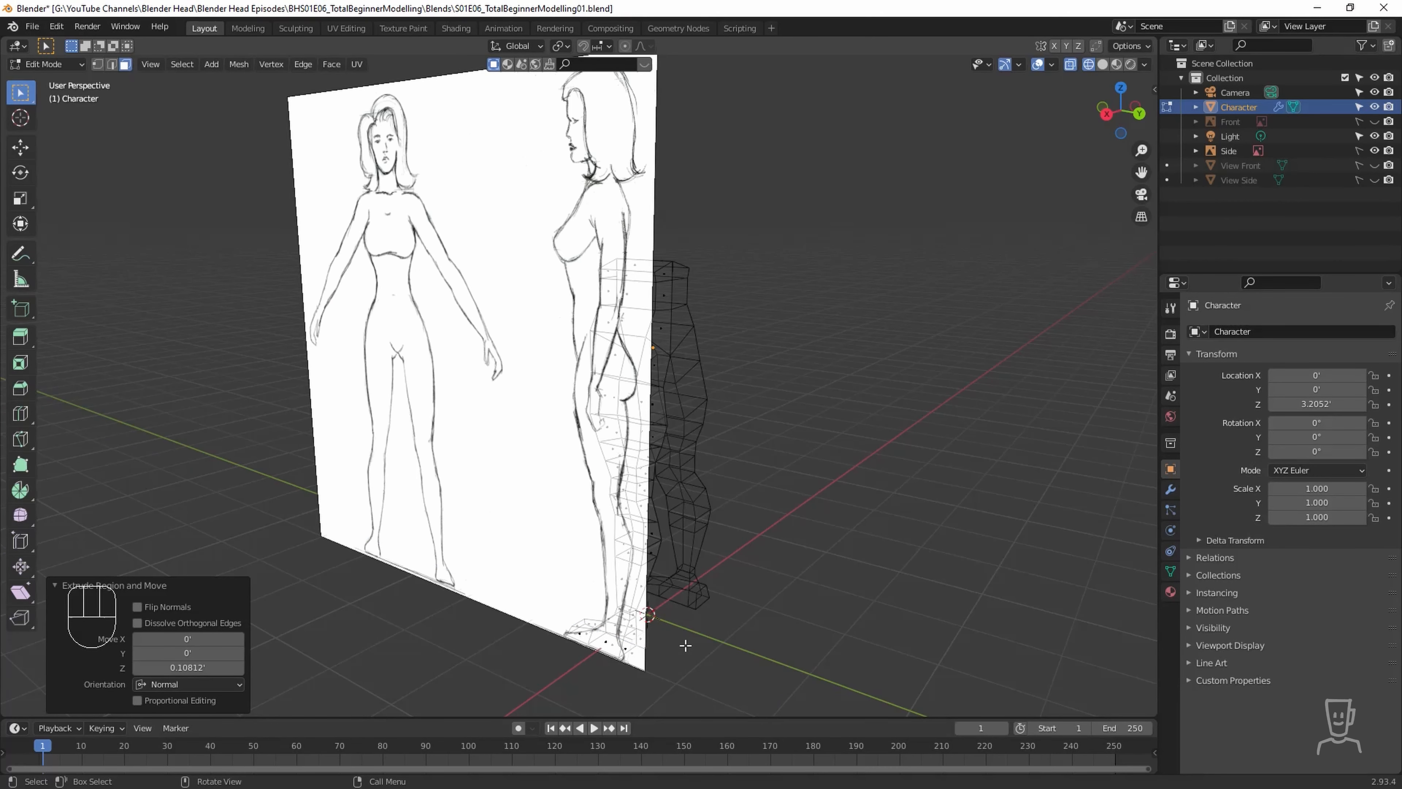
# Move the lower heel vertices about 0.03' forward and 0.05' up to fit the side reference heel.
pyautogui.press('KP_3')
pyautogui.scroll(5, 685, 645)
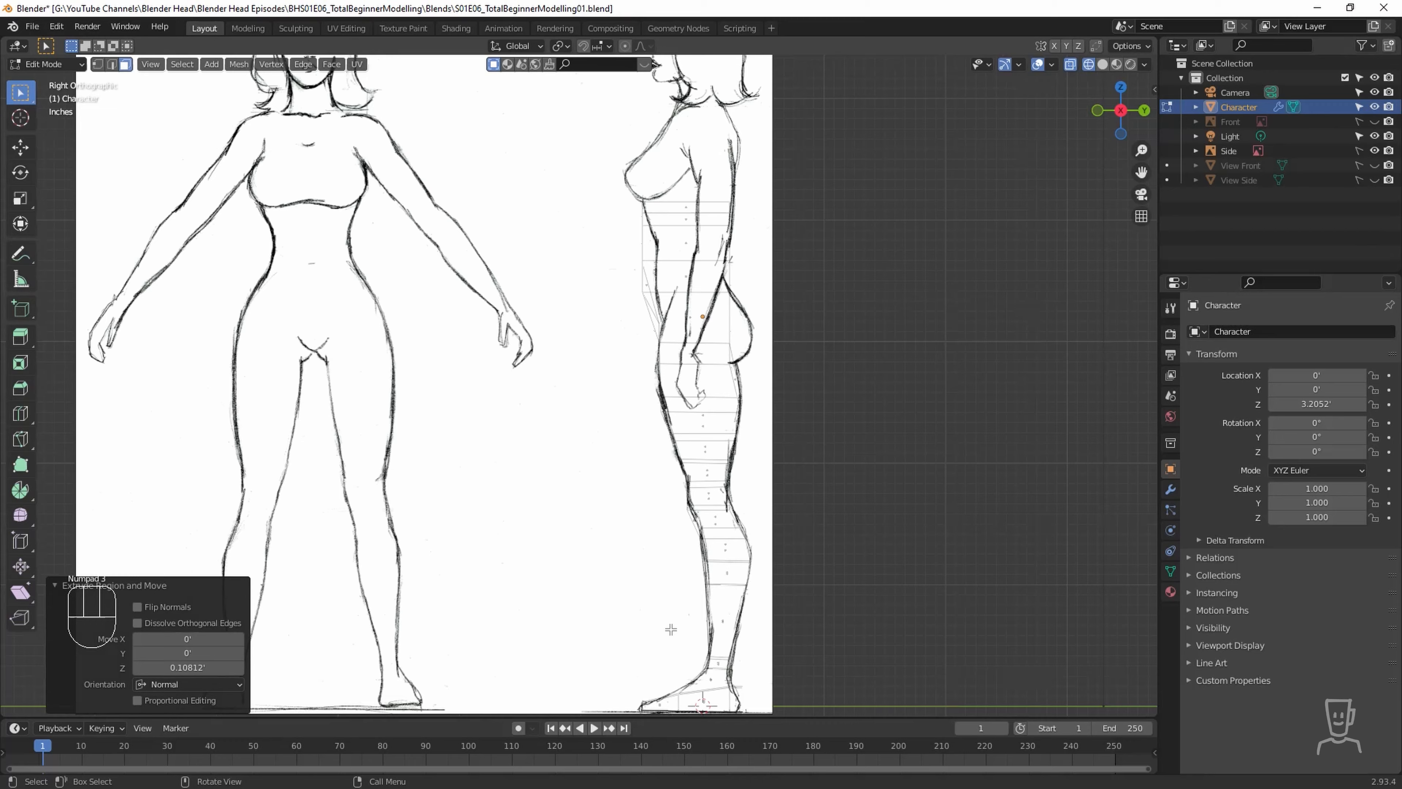
pyautogui.press('1')
pyautogui.press('3')
pyautogui.press('1')
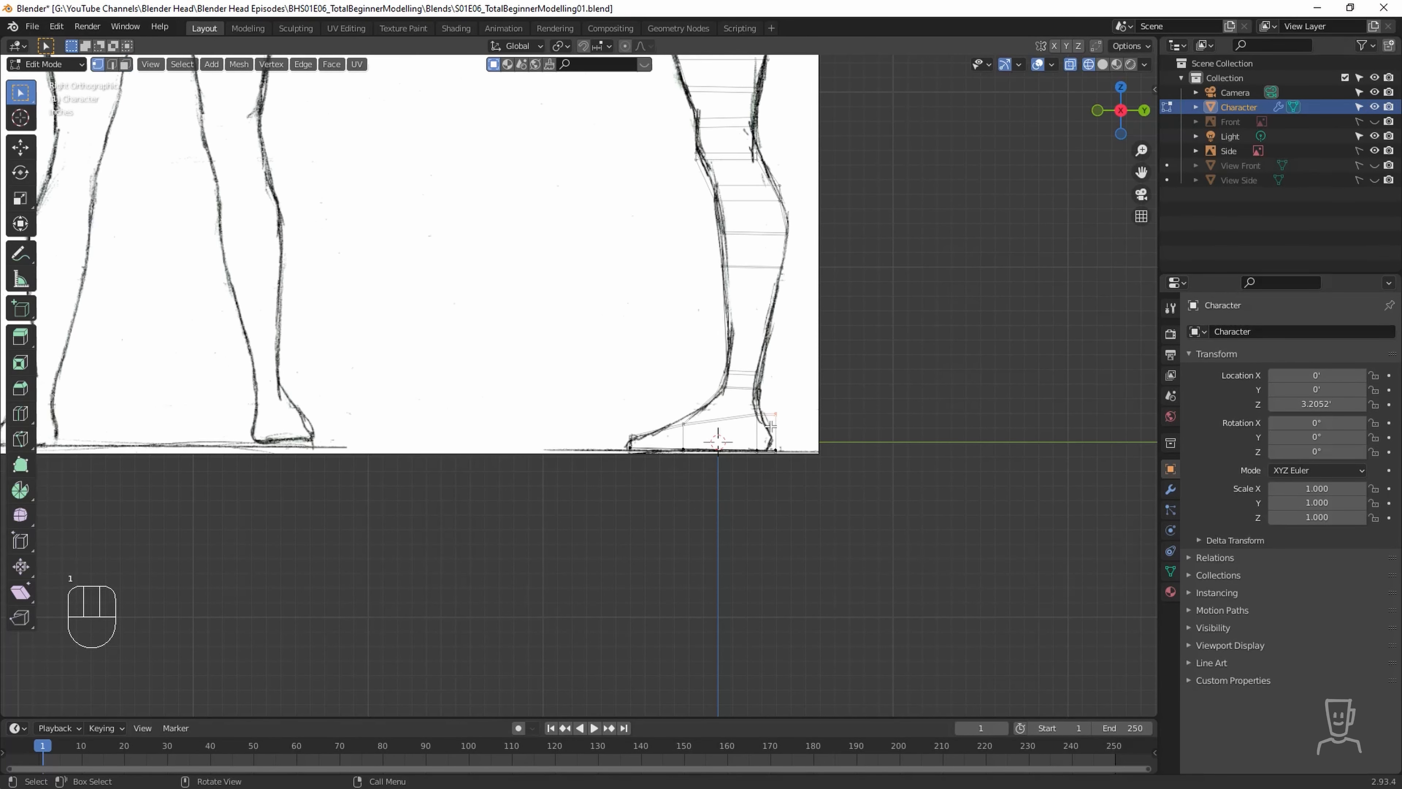
pyautogui.click(771, 457)
pyautogui.press('g')
pyautogui.click(765, 449)
# Move the front vertices of the abdomen rows back onto the belly outline in the side view.
pyautogui.moveTo(755, 353); pyautogui.dragTo(778, 535, button='middle')
pyautogui.moveTo(778, 535); pyautogui.dragTo(727, 543, button='middle')
pyautogui.press('KP_3')
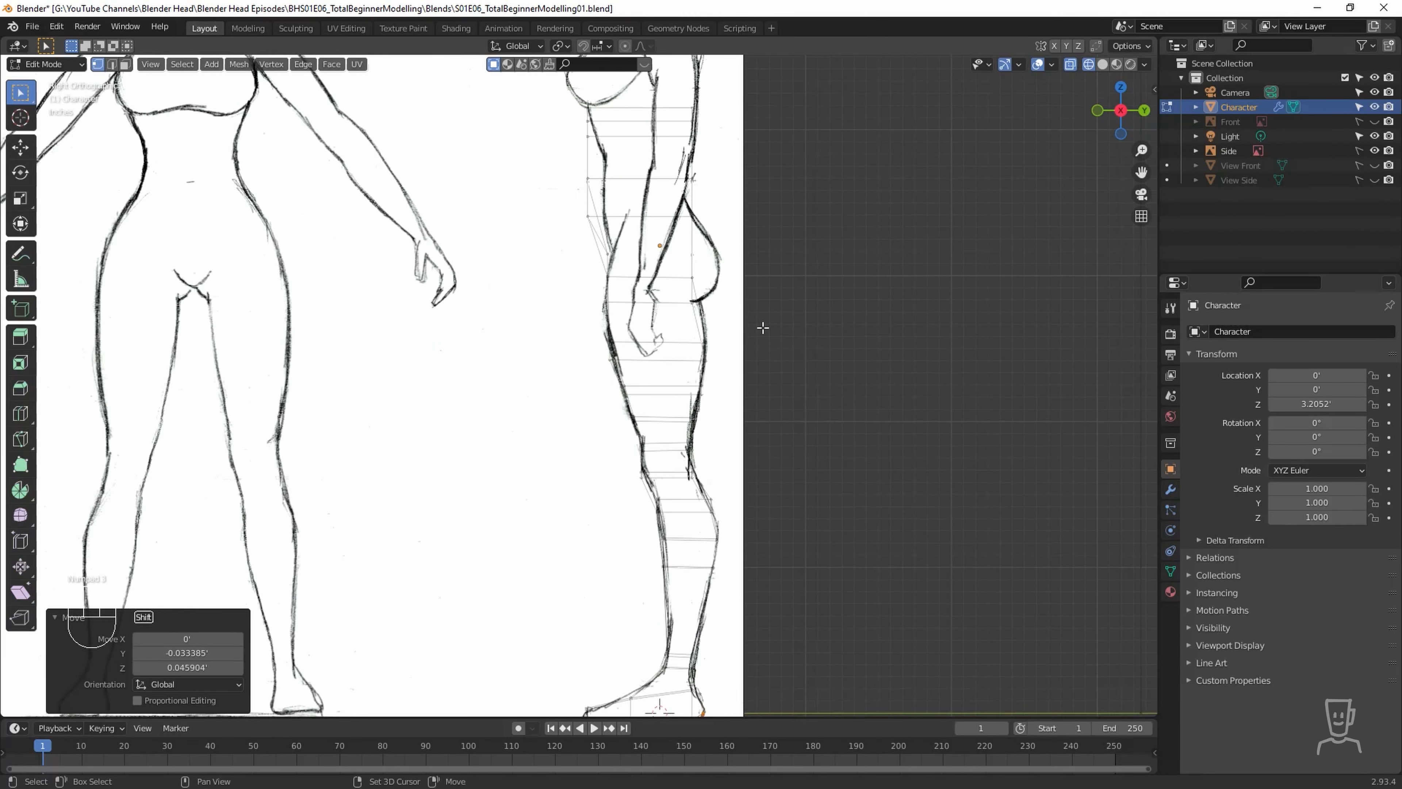
pyautogui.moveTo(518, 203); pyautogui.dragTo(603, 338)
pyautogui.press('g')
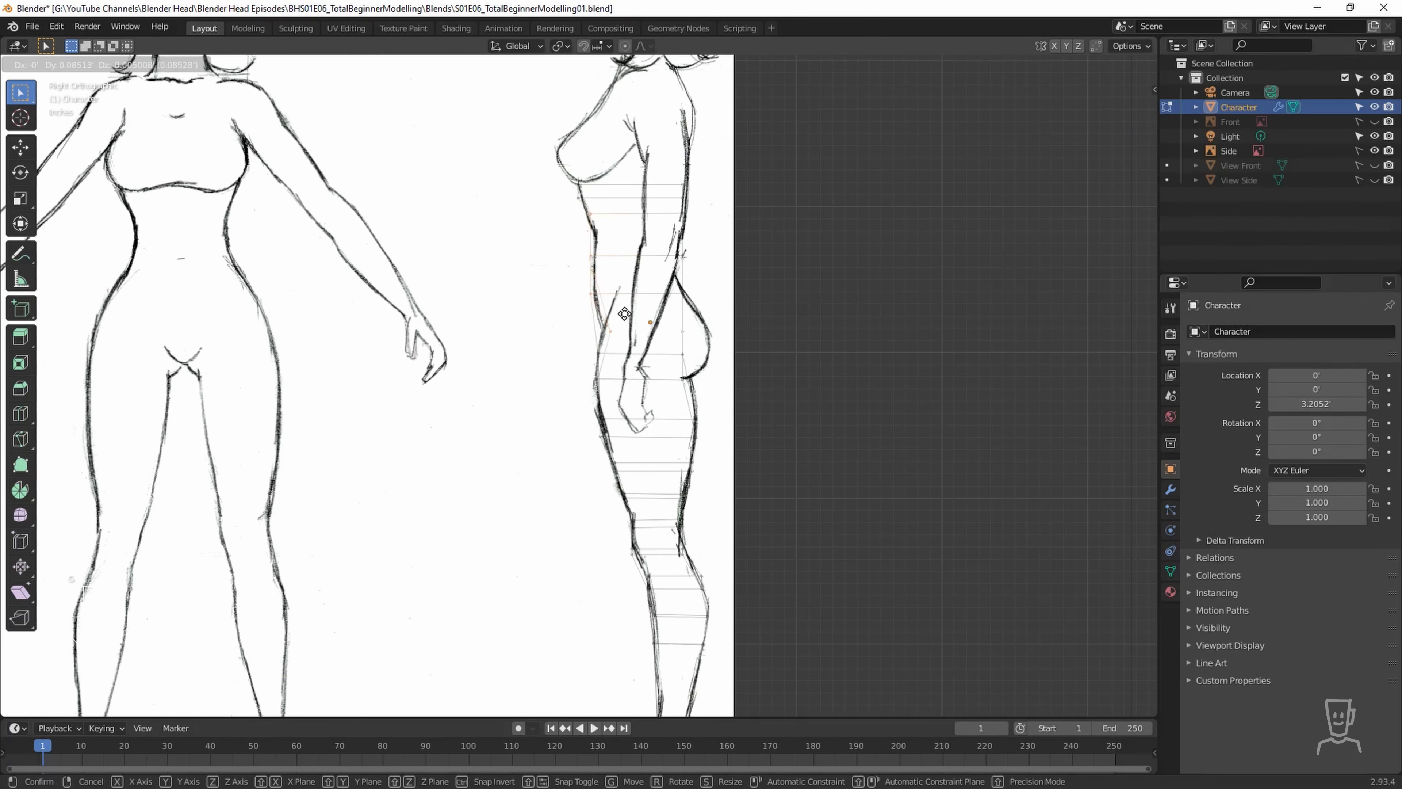
pyautogui.click(627, 313)
pyautogui.click(626, 339)
pyautogui.press('g')
pyautogui.click(614, 340)
# Adjust the front vertices of the upper waist to follow the outline below the bust in the side view.
pyautogui.moveTo(561, 210)
pyautogui.mouseDown()
pyautogui.moveTo(609, 234)
pyautogui.moveTo(584, 209)
pyautogui.mouseUp()
pyautogui.press('g')
pyautogui.click(600, 233)
pyautogui.press('g')
pyautogui.click(590, 208)
# Move the rear vertices of the hip rows onto the outline of the reference buttocks.
pyautogui.moveTo(718, 319); pyautogui.dragTo(673, 357)
pyautogui.press('g')
pyautogui.click(699, 356)
pyautogui.moveTo(721, 317); pyautogui.dragTo(700, 341)
pyautogui.press('g')
pyautogui.click(695, 333)
# Fit the rear vertices of the waist and upper torso rows to the back outline in the side view.
pyautogui.moveTo(713, 242); pyautogui.dragTo(670, 292)
pyautogui.press('g')
pyautogui.click(657, 278)
pyautogui.press('g')
pyautogui.click(676, 205)
pyautogui.press('g')
pyautogui.click(668, 227)
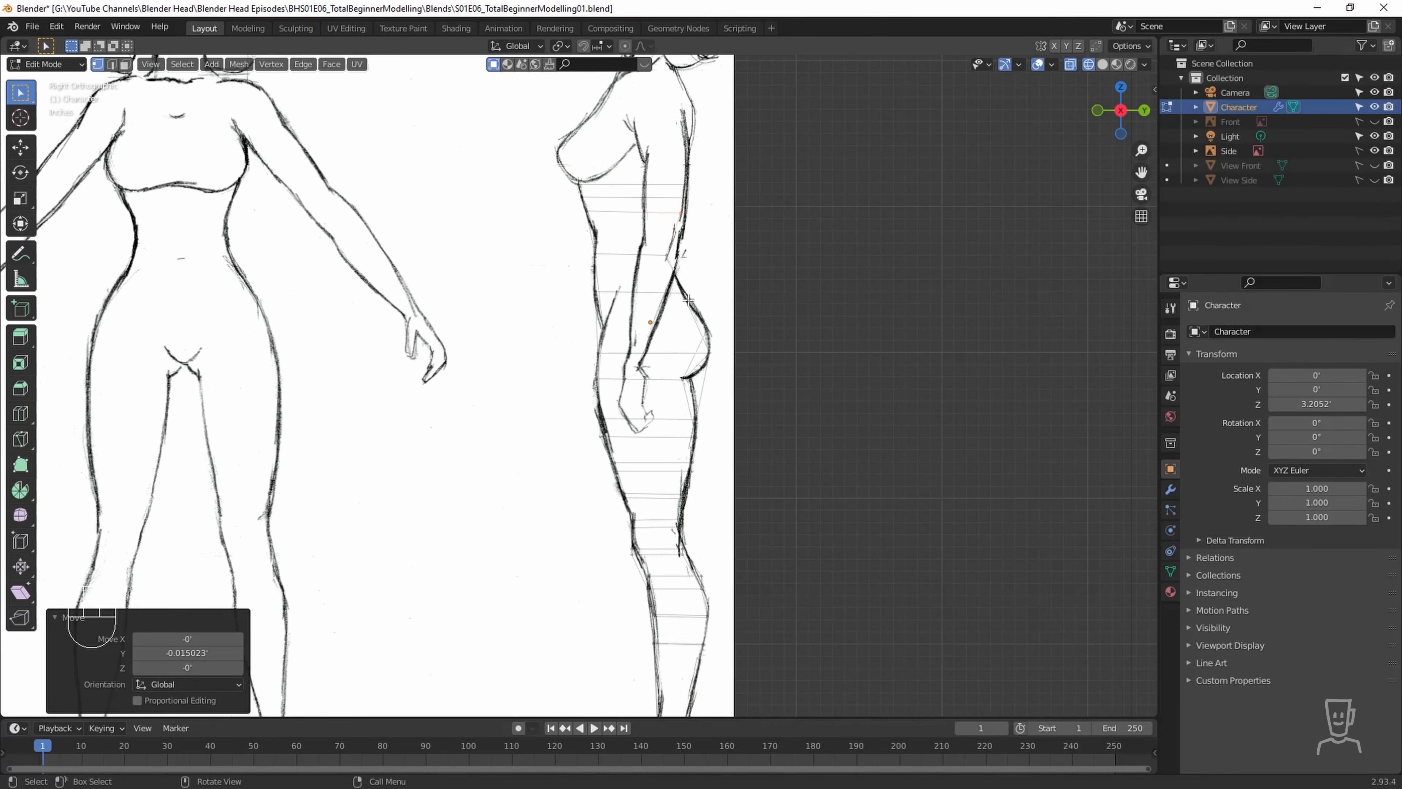
# Hide the Side reference image, show the Front reference image and switch to the front view.
pyautogui.moveTo(668, 226); pyautogui.dragTo(617, 398, button='middle')
pyautogui.scroll(-5, 616, 397)
pyautogui.moveTo(667, 455); pyautogui.dragTo(740, 293, button='middle')
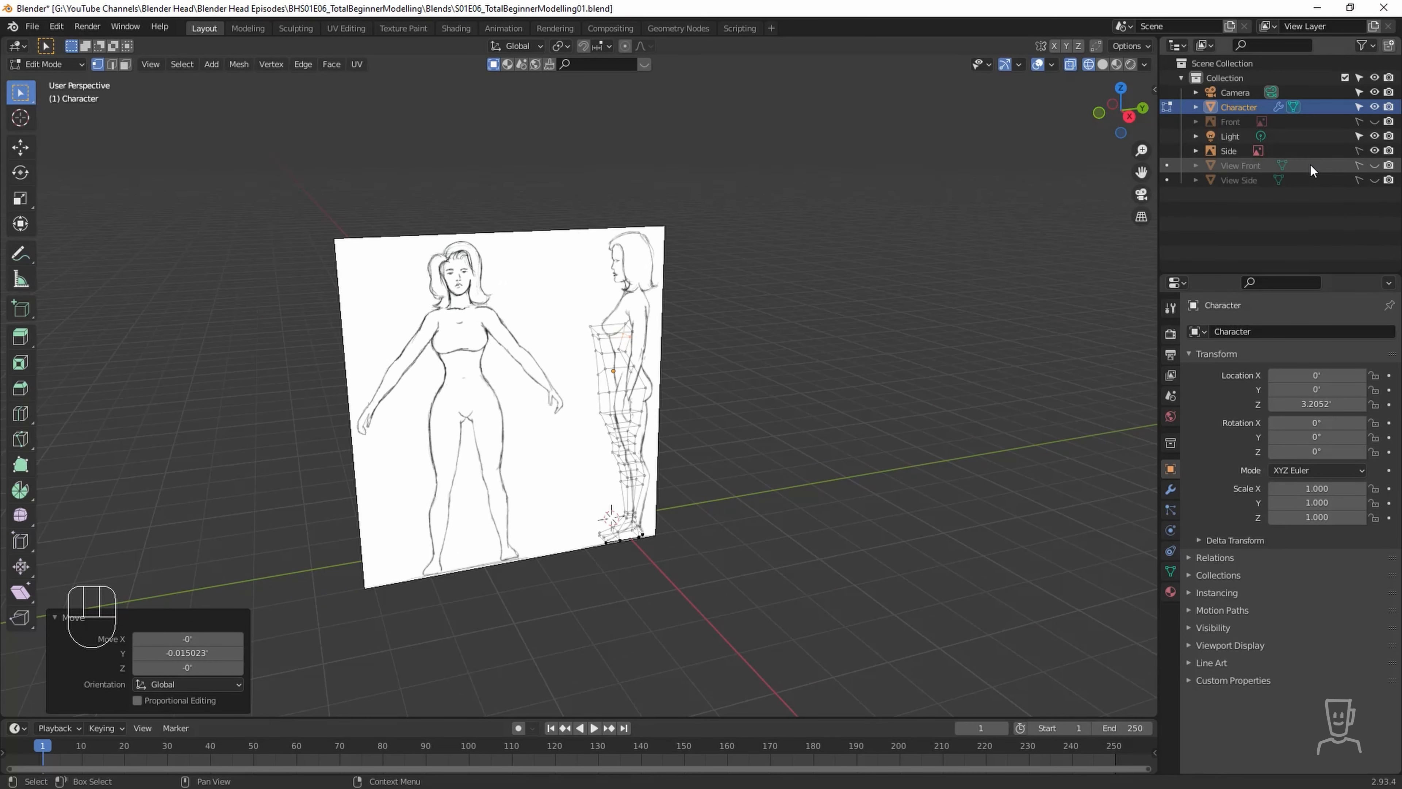
pyautogui.click(1374, 151)
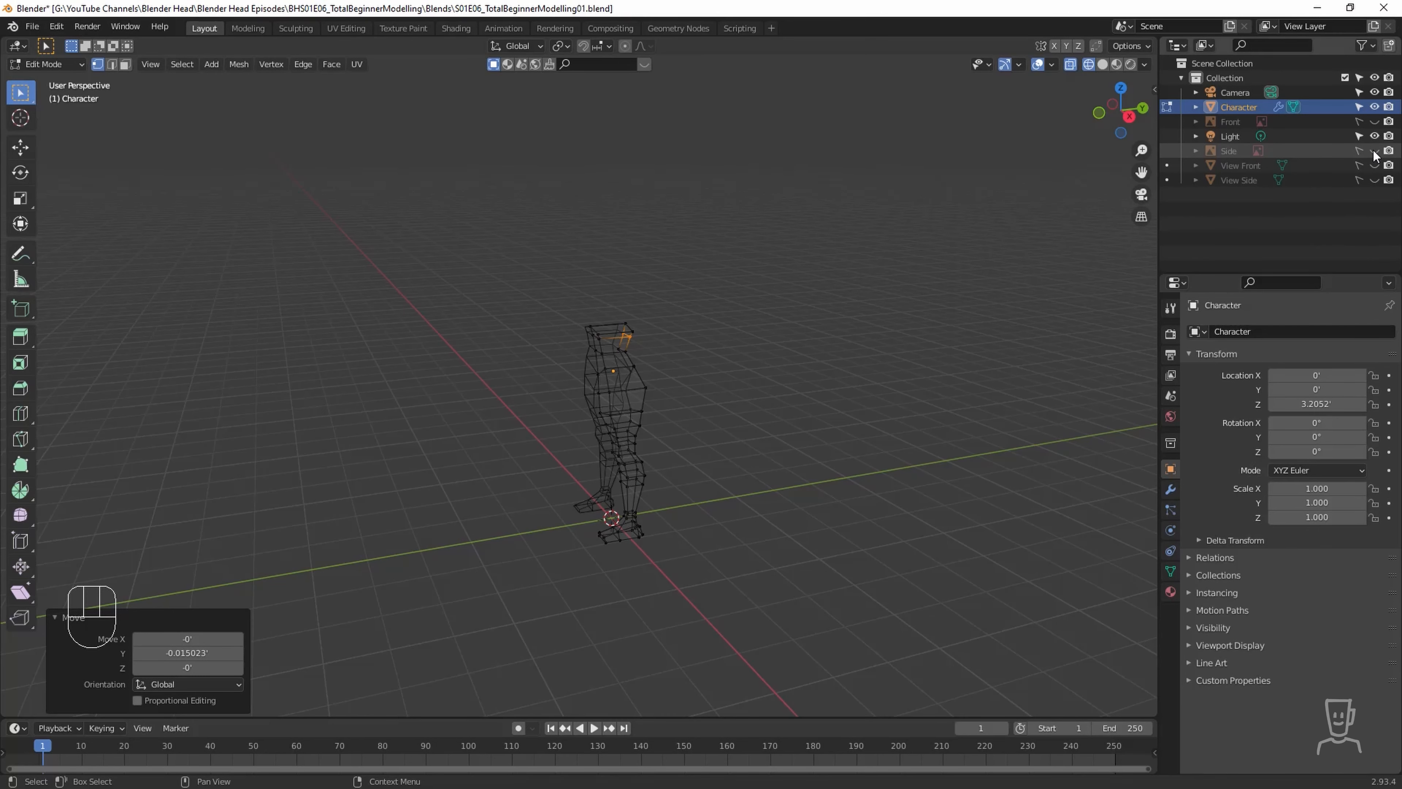
pyautogui.click(1375, 122)
pyautogui.moveTo(767, 405); pyautogui.dragTo(806, 438, button='middle')
pyautogui.scroll(4, 825, 415)
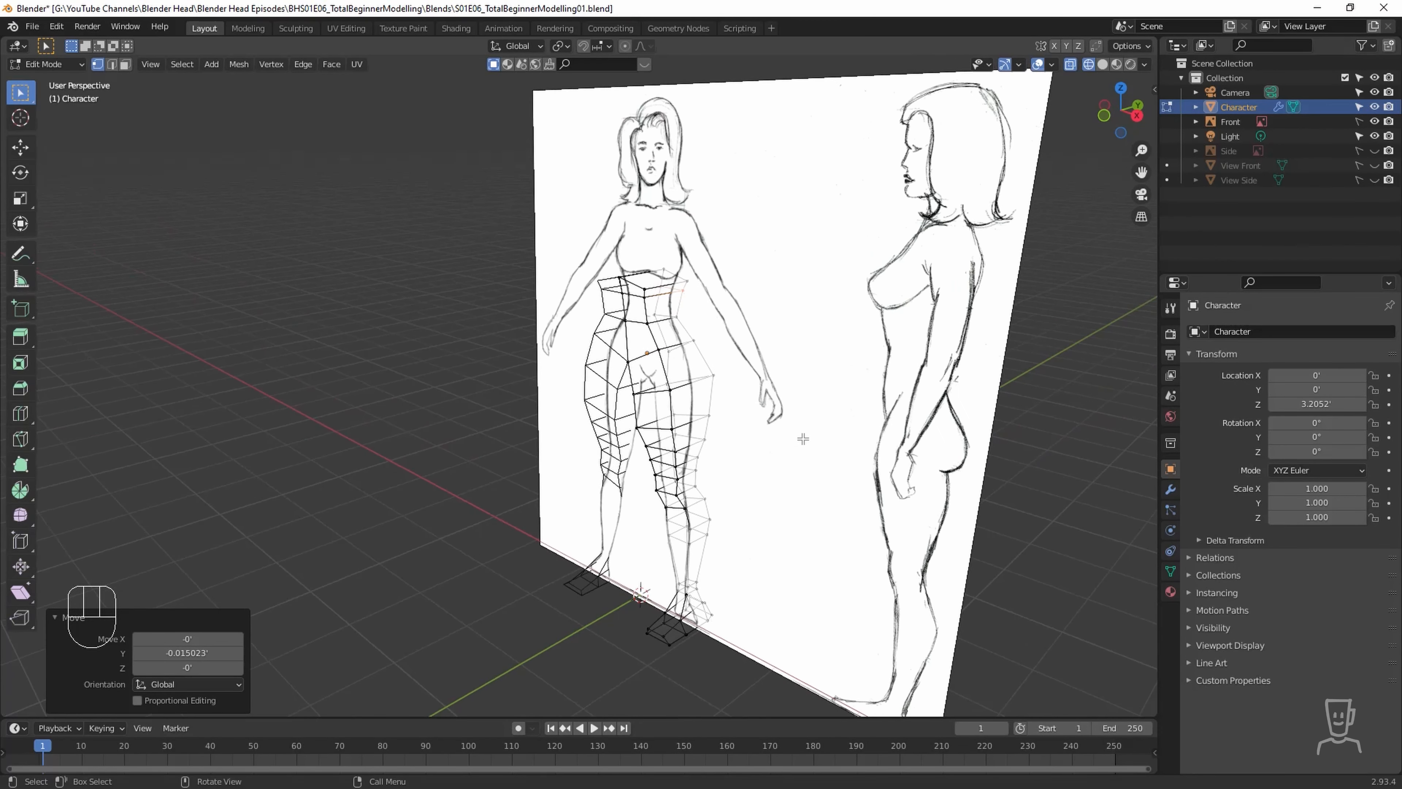
pyautogui.press('KP_1')
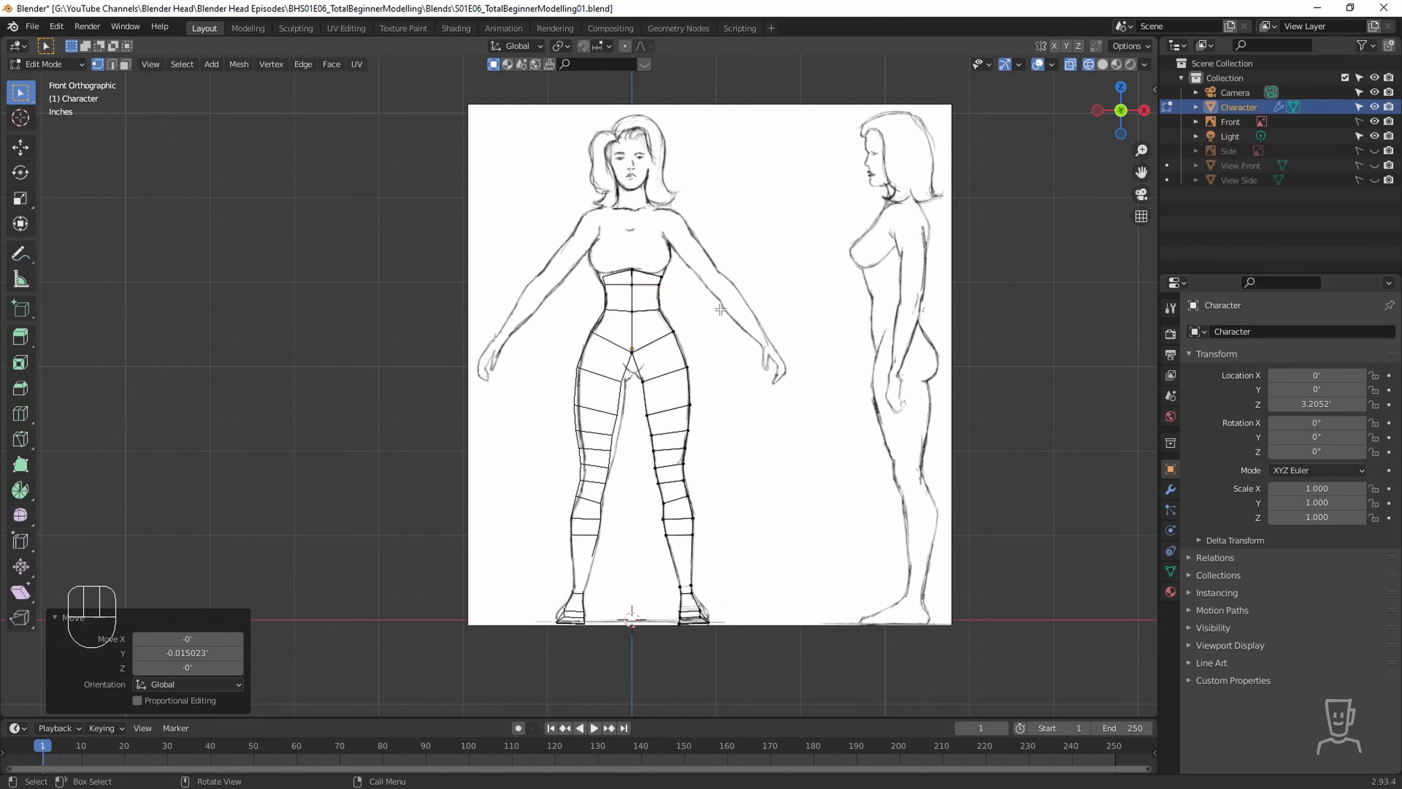
# Extrude the top face of the torso upward three times to build the chest and shoulders.
pyautogui.moveTo(702, 281); pyautogui.dragTo(588, 340, button='middle')
pyautogui.scroll(3, 781, 304)
pyautogui.press('3')
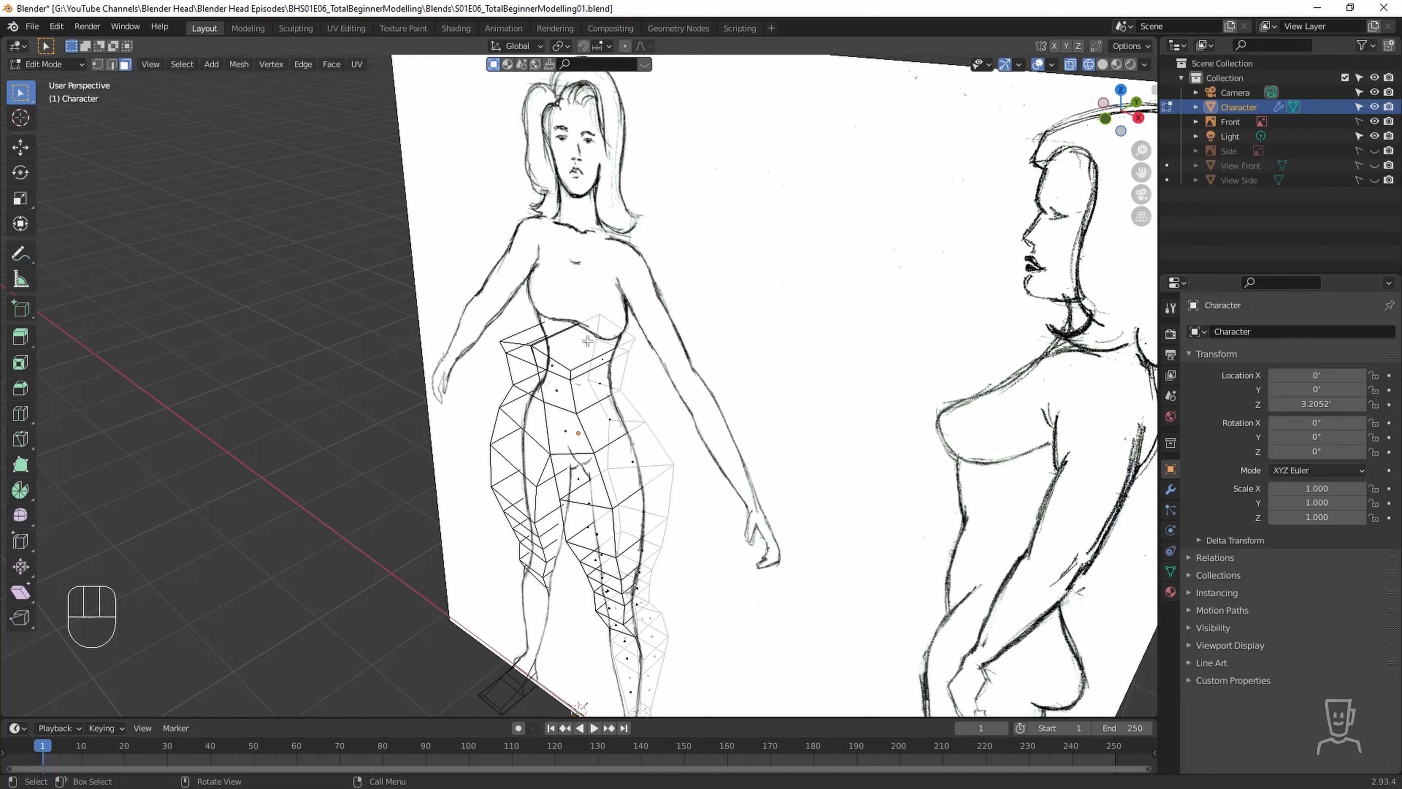
pyautogui.click(587, 340)
pyautogui.press('e')
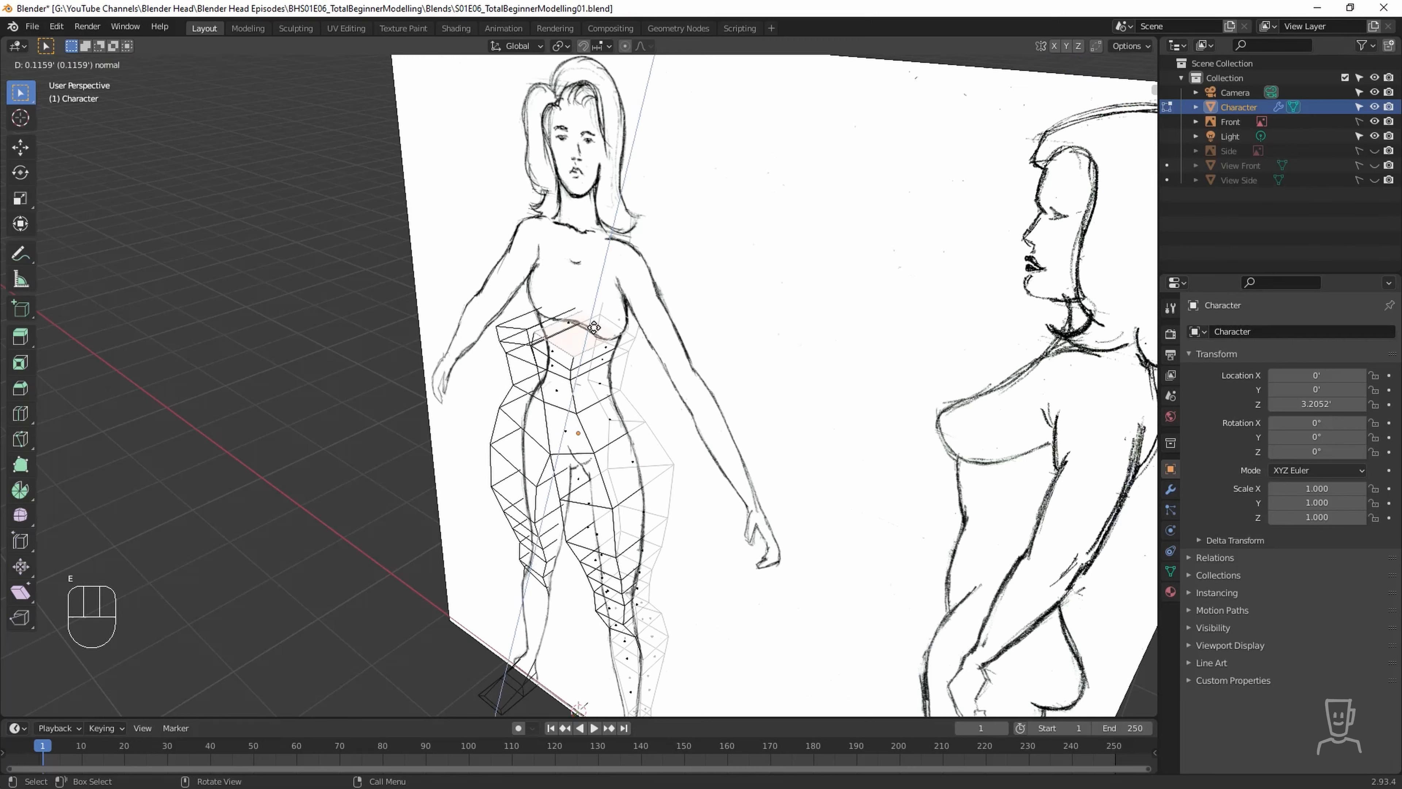
pyautogui.click(604, 290)
pyautogui.press('e')
pyautogui.click(619, 263)
pyautogui.press('e')
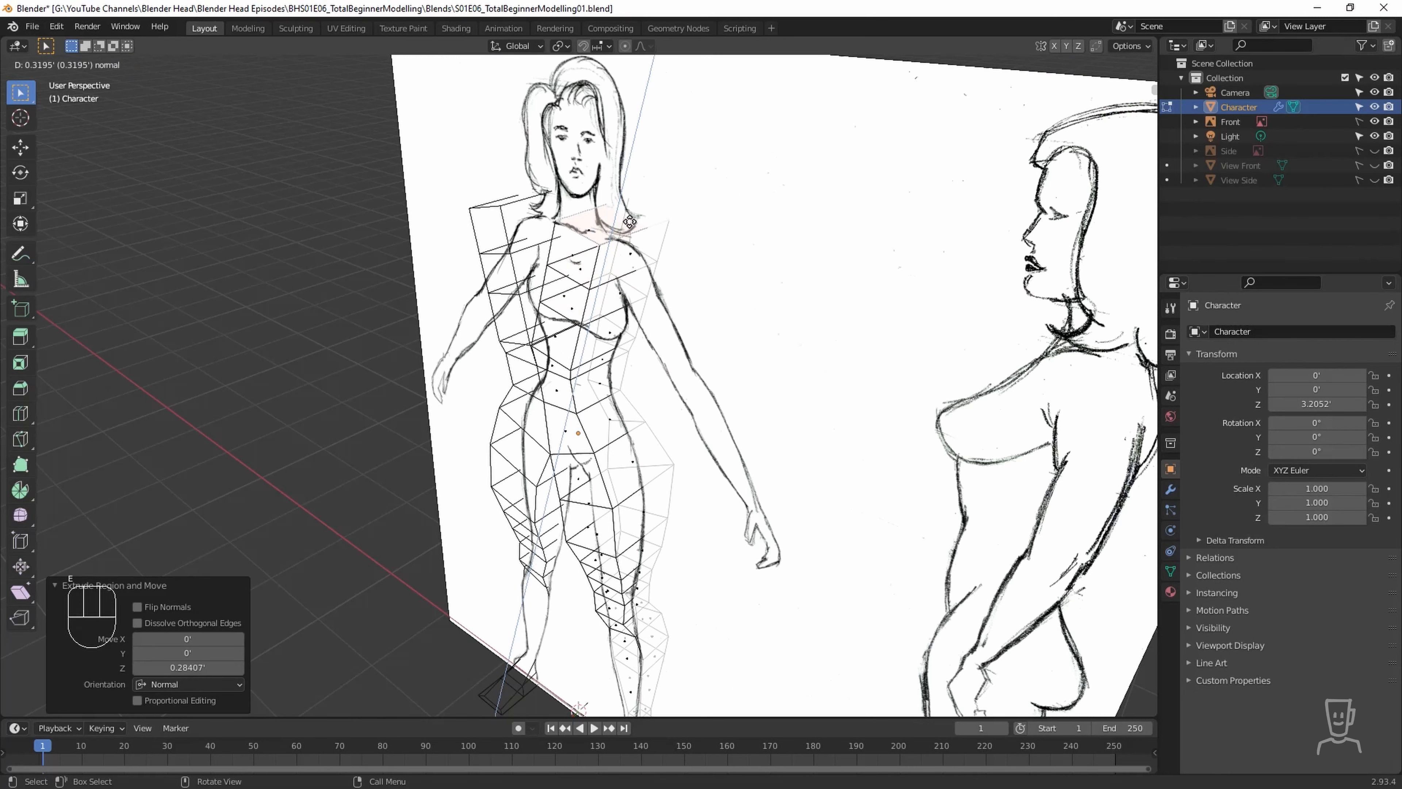
pyautogui.click(626, 233)
# Move the inner vertices of the chest rows about 0.1' along X toward the centre line in the front view.
pyautogui.keyDown('alt'); pyautogui.moveTo(748, 294); pyautogui.dragTo(723, 422, button='middle'); pyautogui.keyUp('alt')
pyautogui.scroll(1, 721, 411)
pyautogui.press('1')
pyautogui.moveTo(612, 378); pyautogui.dragTo(649, 438)
pyautogui.press('g')
pyautogui.press('x')
pyautogui.click(630, 405)
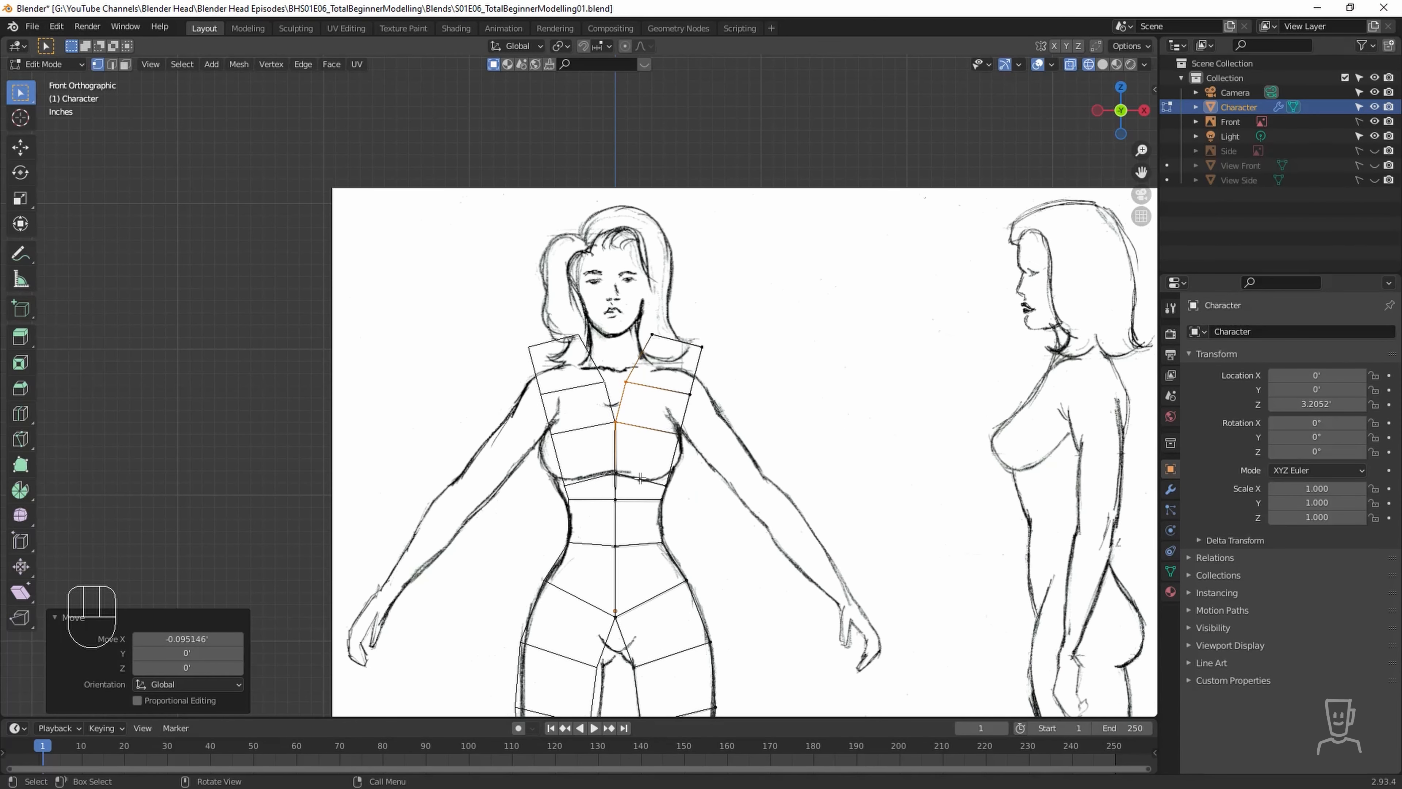
# Align the inner vertices of the lower and upper chest rows with the body's centre line.
pyautogui.click(616, 474)
pyautogui.press('g')
pyautogui.click(619, 474)
pyautogui.click(621, 394)
pyautogui.press('g')
pyautogui.click(610, 398)
# Lower the top shoulder vertices onto the reference shoulder line and move the armpit vertices to the reference armpit.
pyautogui.moveTo(725, 323); pyautogui.dragTo(643, 353)
pyautogui.press('g')
pyautogui.click(646, 375)
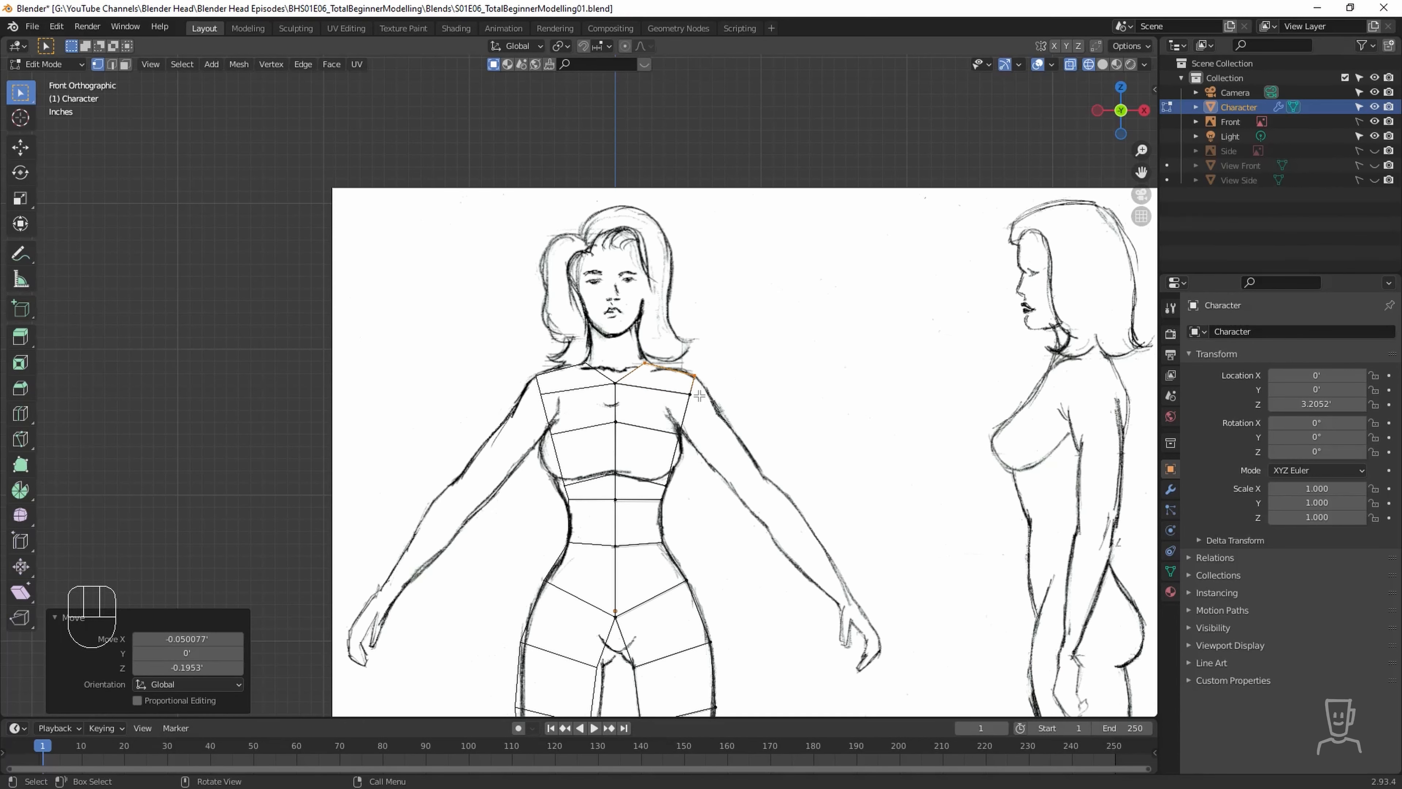
pyautogui.press('g')
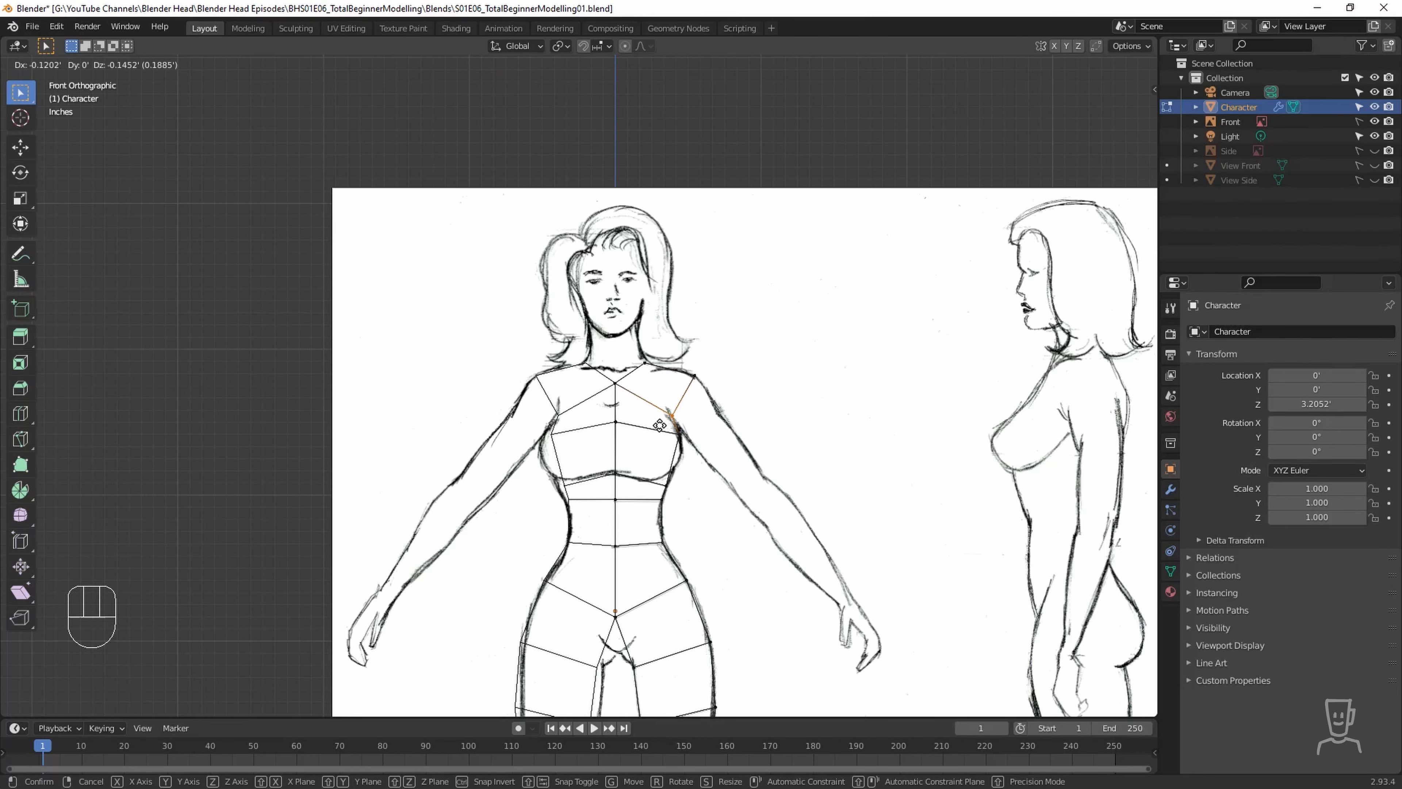
pyautogui.click(659, 425)
# Extrude the side face between shoulder and armpit outward six times to build the arm, ending with about 0.42' for the hand.
pyautogui.moveTo(718, 436); pyautogui.dragTo(662, 453, button='middle')
pyautogui.press('3')
pyautogui.click(643, 421)
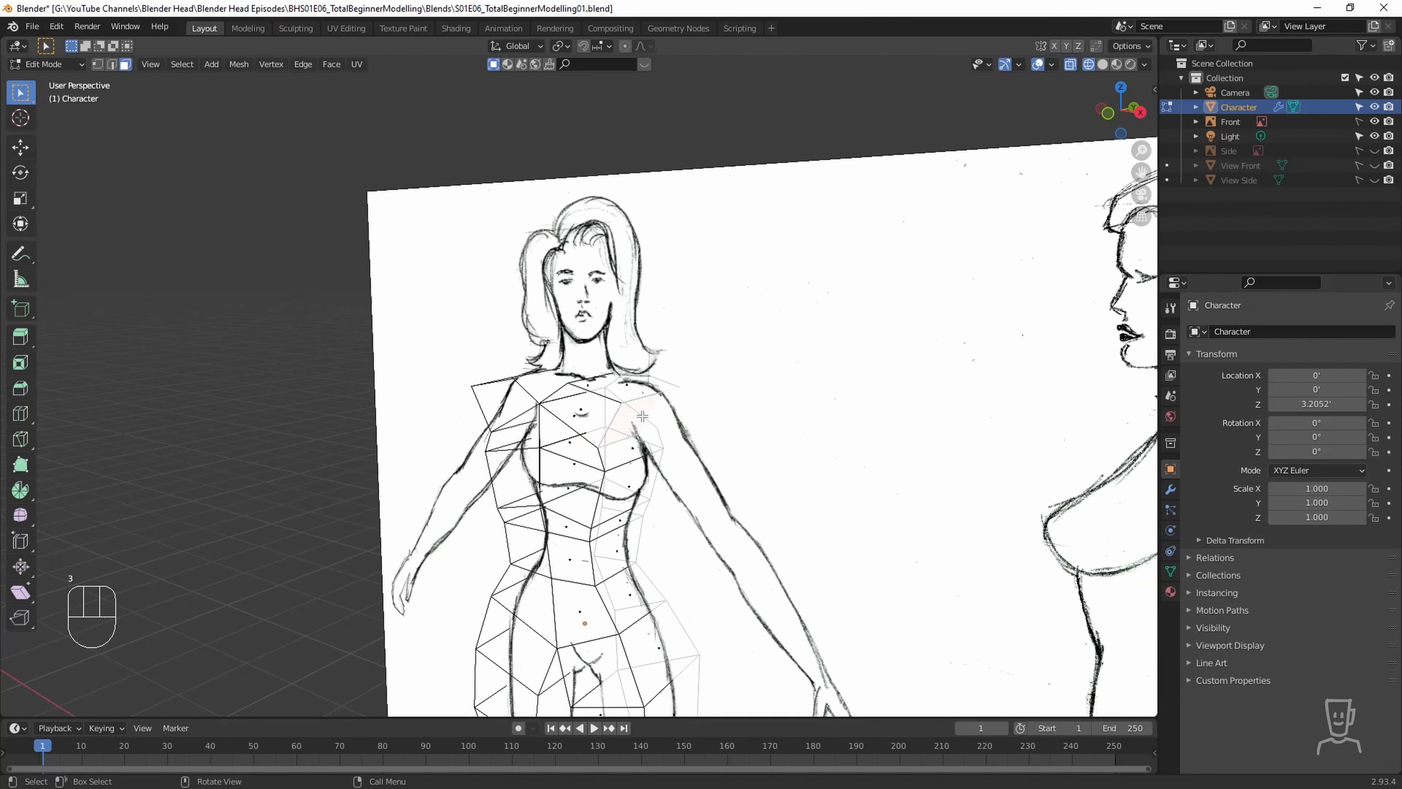
pyautogui.press('e')
pyautogui.click(690, 476)
pyautogui.press('e')
pyautogui.click(714, 497)
pyautogui.press('e')
pyautogui.click(741, 522)
pyautogui.press('e')
pyautogui.click(800, 579)
pyautogui.press('e')
pyautogui.click(848, 611)
pyautogui.press('e')
pyautogui.click(857, 631)
pyautogui.moveTo(858, 630); pyautogui.dragTo(858, 572, button='middle')
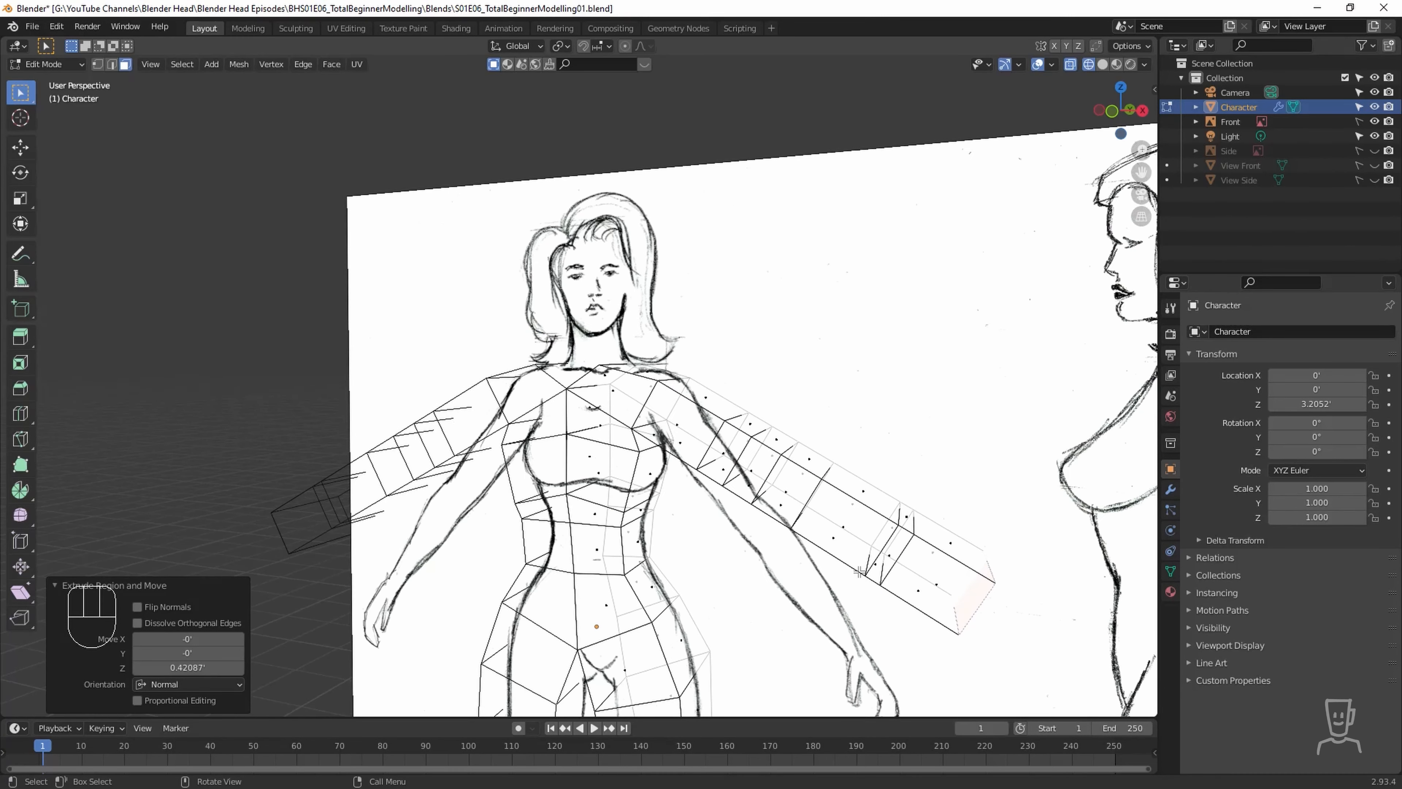
# Move the vertices of the first upper arm row onto the reference arm outline in the front view.
pyautogui.press('KP_1')
pyautogui.press('1')
pyautogui.moveTo(710, 438); pyautogui.dragTo(739, 457)
pyautogui.press('g')
pyautogui.click(712, 471)
pyautogui.press('g')
pyautogui.moveTo(761, 397); pyautogui.dragTo(741, 468)
pyautogui.click(722, 440)
# Move the inner and outer vertices of the row above the elbow onto the reference arm outline.
pyautogui.press('g')
pyautogui.click(732, 501)
pyautogui.press('g')
pyautogui.moveTo(786, 406); pyautogui.dragTo(786, 441)
pyautogui.click(751, 469)
pyautogui.click(760, 517)
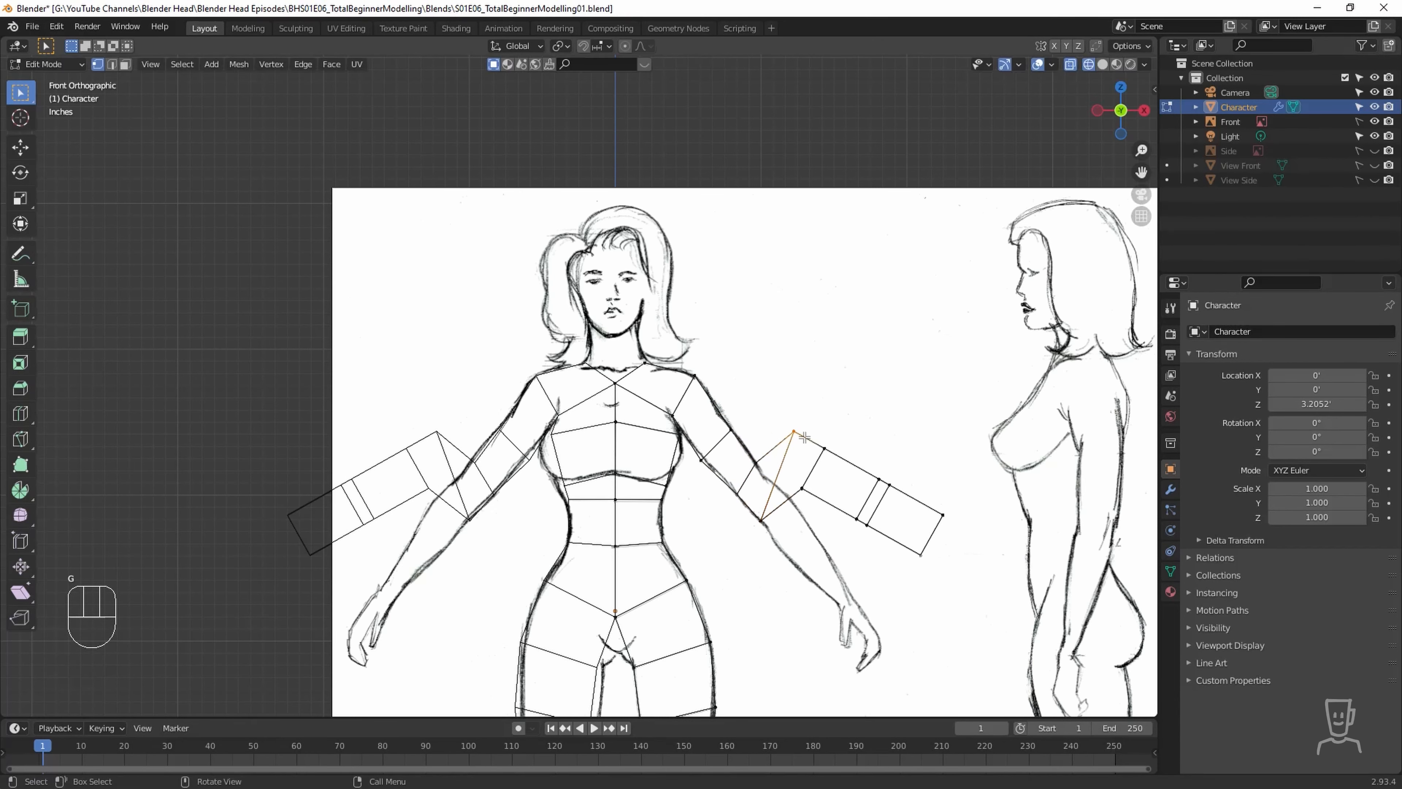
pyautogui.press('g')
pyautogui.click(761, 486)
pyautogui.moveTo(774, 508); pyautogui.dragTo(754, 527)
pyautogui.press('g')
pyautogui.click(747, 519)
# Move the inner and outer vertices of the row below the elbow onto the reference forearm outline.
pyautogui.moveTo(819, 468); pyautogui.dragTo(793, 502)
pyautogui.press('g')
pyautogui.click(770, 536)
pyautogui.moveTo(845, 430); pyautogui.dragTo(819, 461)
pyautogui.press('g')
pyautogui.click(800, 512)
# Move the inner wrist vertices to the reference wrist and the arm's end vertices to the fingertips.
pyautogui.moveTo(874, 550); pyautogui.dragTo(850, 528)
pyautogui.press('g')
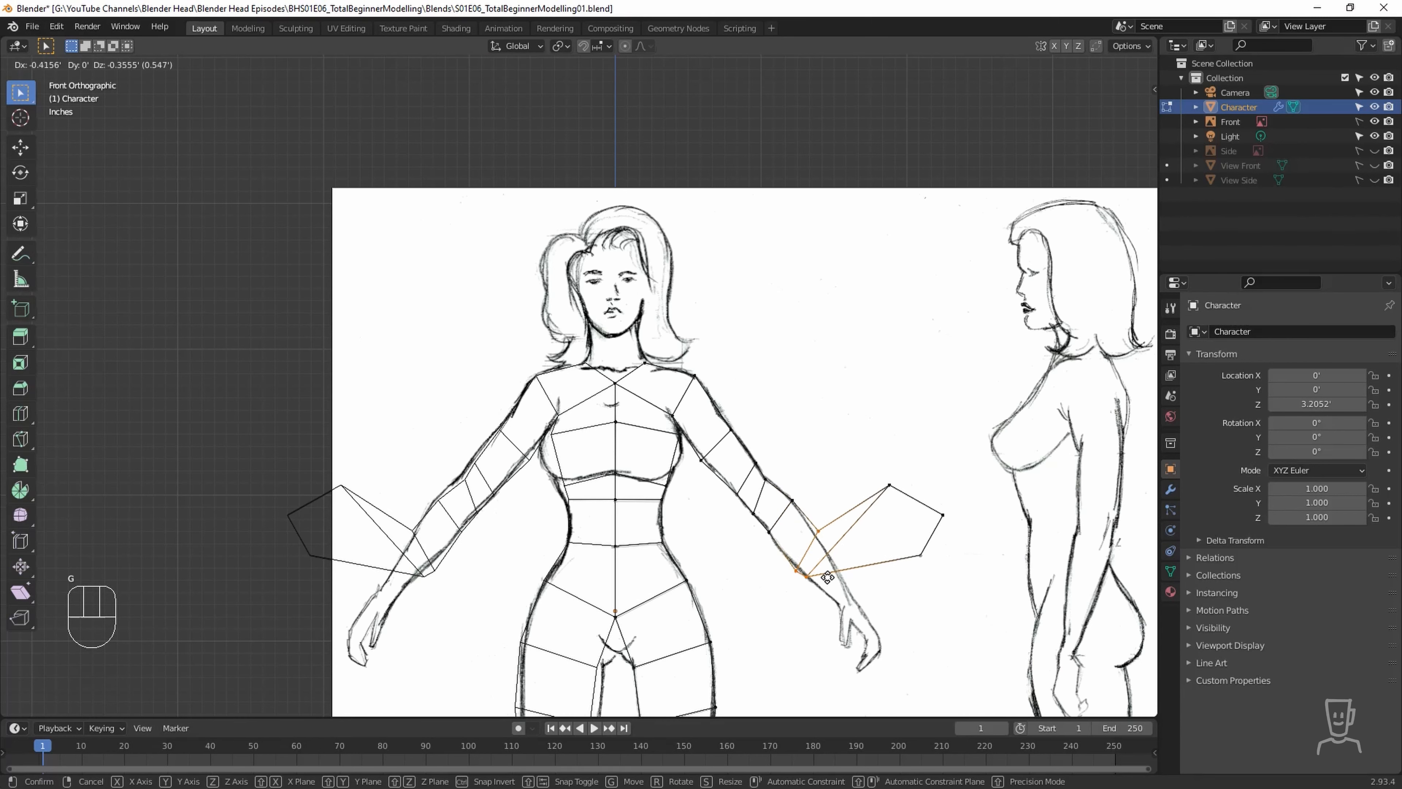
pyautogui.click(826, 603)
pyautogui.press('g')
pyautogui.moveTo(870, 476); pyautogui.dragTo(914, 606)
pyautogui.click(935, 610)
pyautogui.press('g')
pyautogui.click(833, 635)
pyautogui.press('g')
pyautogui.click(875, 649)
# Move the outer vertices of the two wrist rows onto the outer edge of the reference wrist.
pyautogui.moveTo(884, 548); pyautogui.dragTo(856, 597)
pyautogui.press('g')
pyautogui.click(837, 596)
pyautogui.press('g')
pyautogui.click(849, 607)
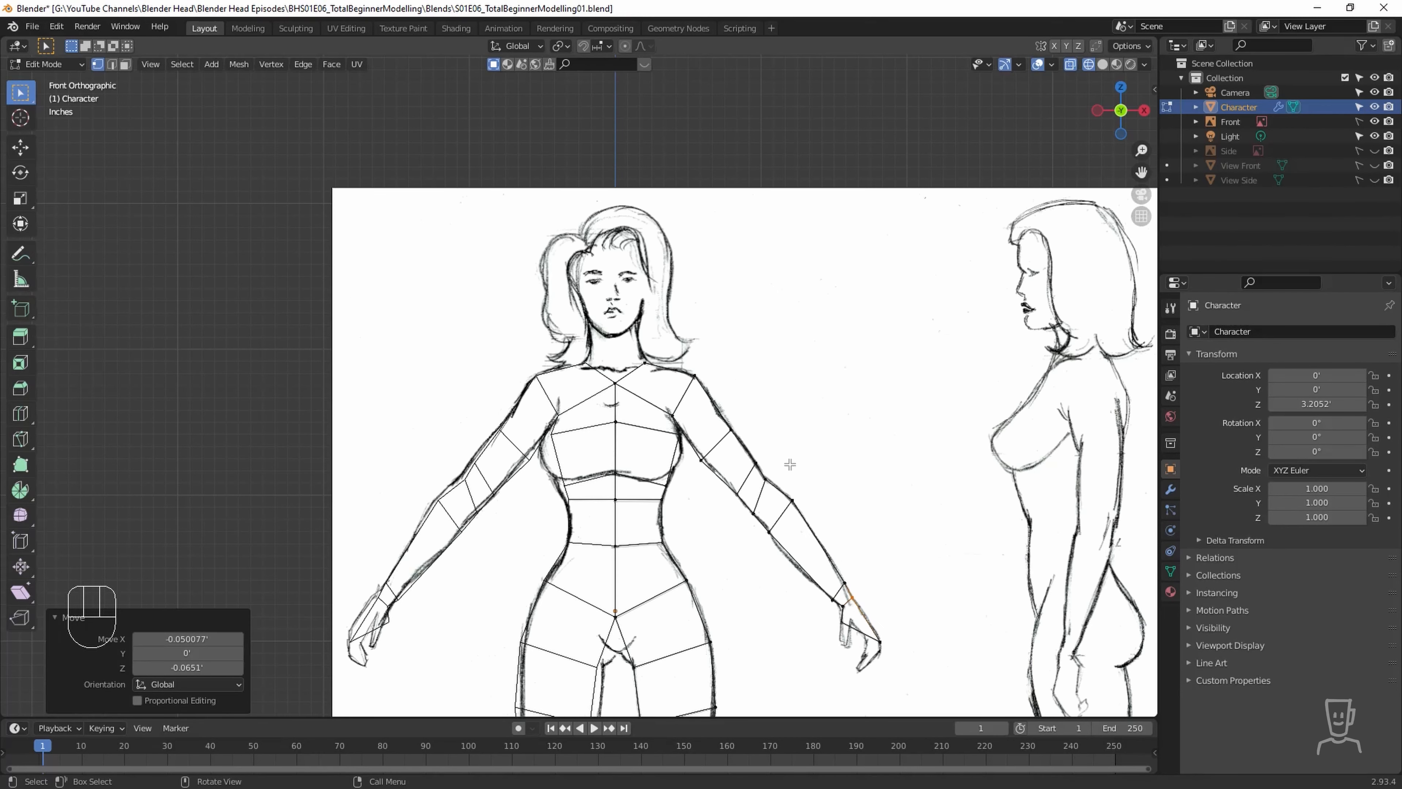
# Add one loop cut across the middle of the forearm.
pyautogui.moveTo(845, 561); pyautogui.dragTo(814, 581, button='middle')
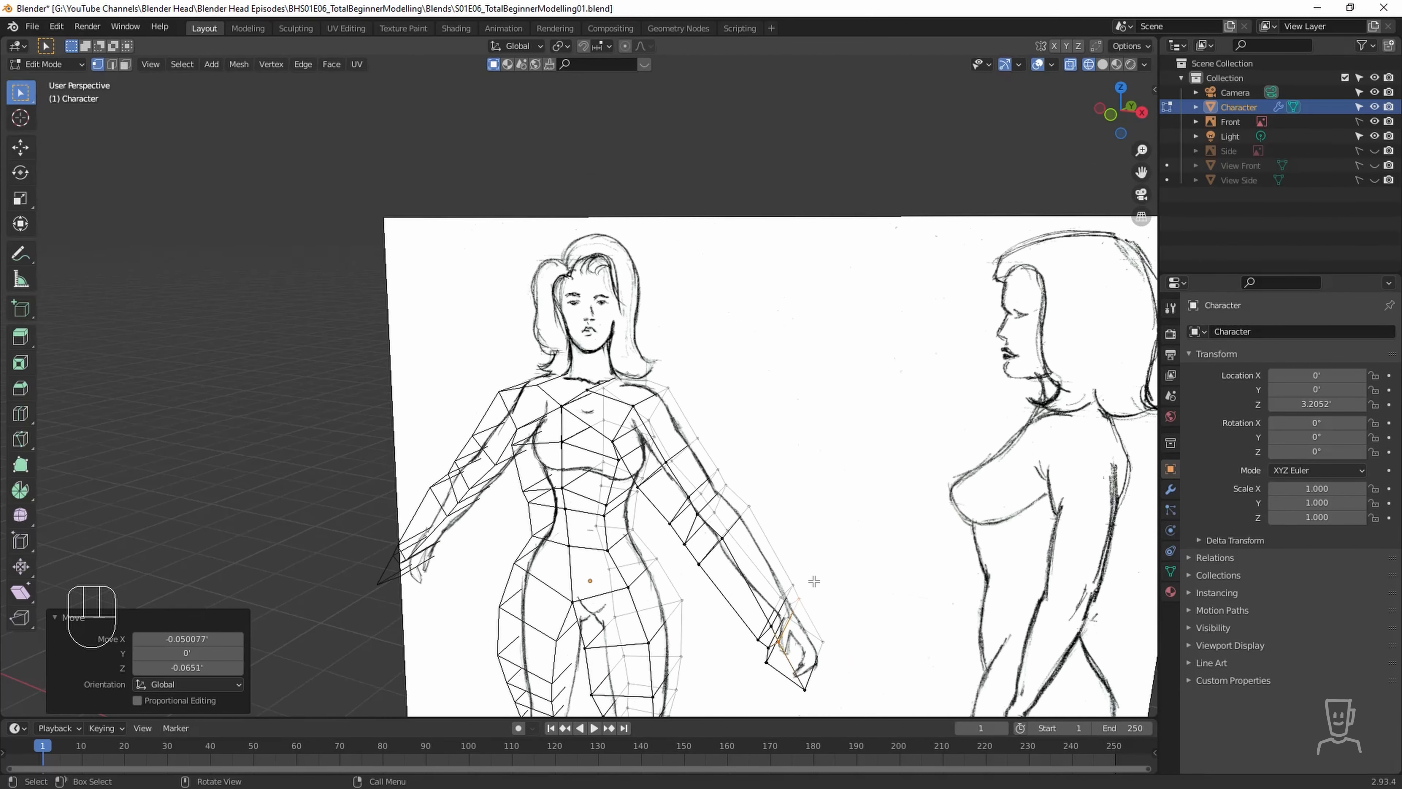
pyautogui.press('2')
pyautogui.hotkey('ctrl', 'r')
pyautogui.scroll(1, 746, 581)
pyautogui.scroll(-1, 746, 581)
pyautogui.click(747, 581)
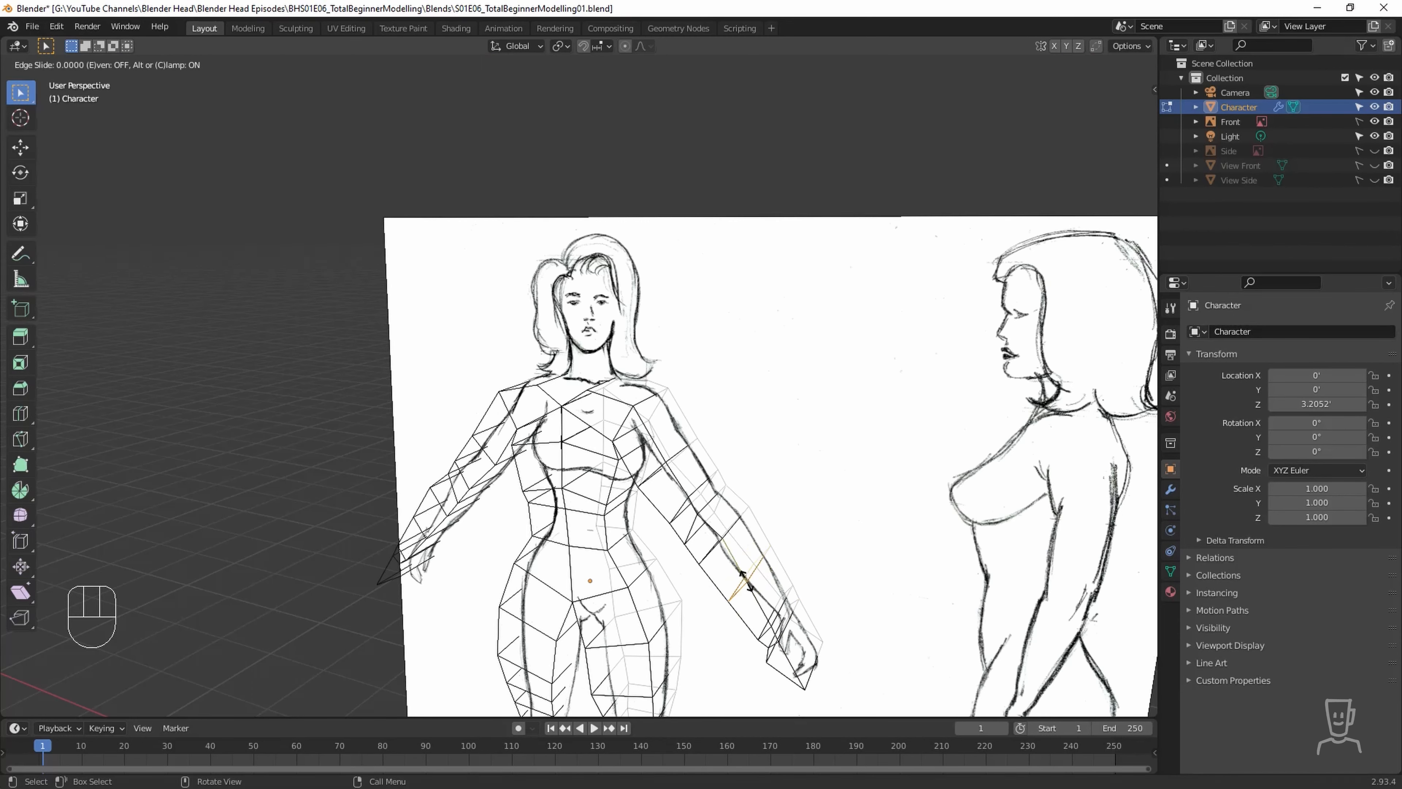
pyautogui.click(743, 577)
# Fine-tune the wrist and hand vertices to match the reference hand in the front view.
pyautogui.press('KP_1')
pyautogui.press('1')
pyautogui.click(843, 598)
pyautogui.press('g')
pyautogui.click(836, 587)
pyautogui.click(864, 566)
pyautogui.press('g')
pyautogui.click(863, 562)
pyautogui.click(897, 621)
pyautogui.press('g')
pyautogui.click(899, 629)
# Extrude the breast face on the front of the chest outward to start the bust.
pyautogui.moveTo(769, 422); pyautogui.dragTo(722, 465, button='middle')
pyautogui.press('3')
pyautogui.click(588, 478)
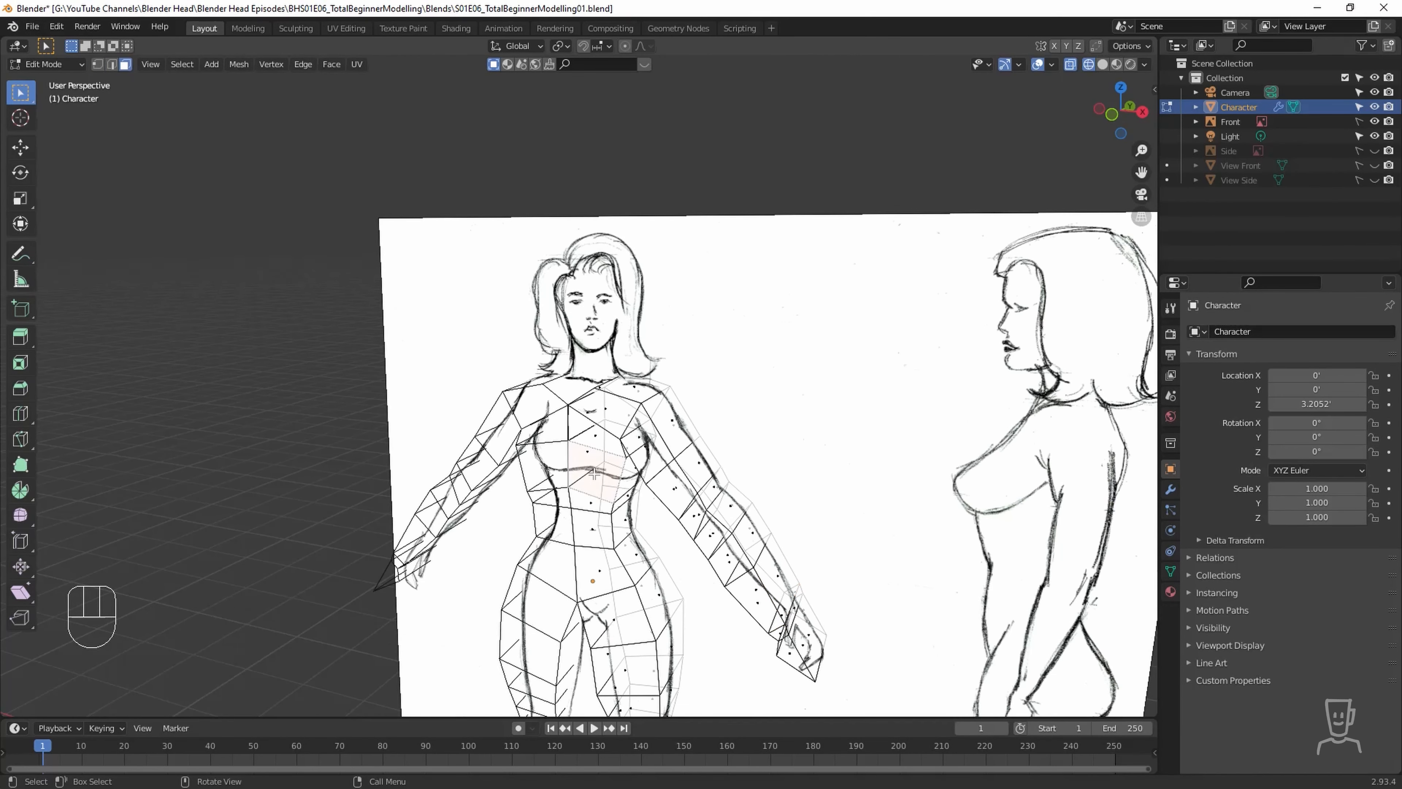
pyautogui.press('e')
pyautogui.click(576, 492)
pyautogui.moveTo(690, 497); pyautogui.dragTo(627, 506, button='middle')
pyautogui.moveTo(657, 439)
pyautogui.mouseDown(button='middle')
pyautogui.moveTo(712, 498)
pyautogui.moveTo(696, 436)
pyautogui.moveTo(651, 420)
pyautogui.moveTo(681, 419)
pyautogui.mouseUp(button='middle')
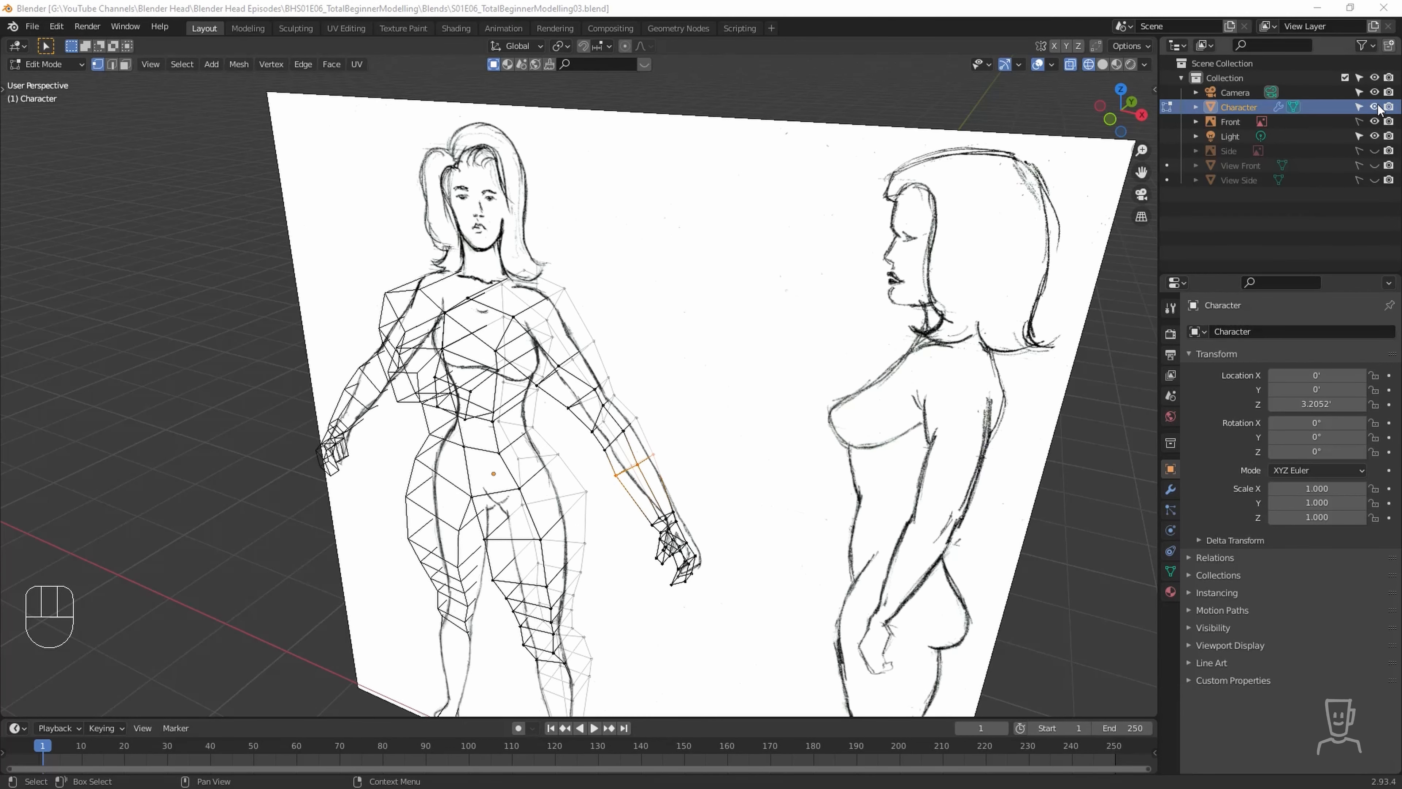
# Hide the Front reference image and switch the viewport from wireframe to solid shading.
pyautogui.click(1375, 121)
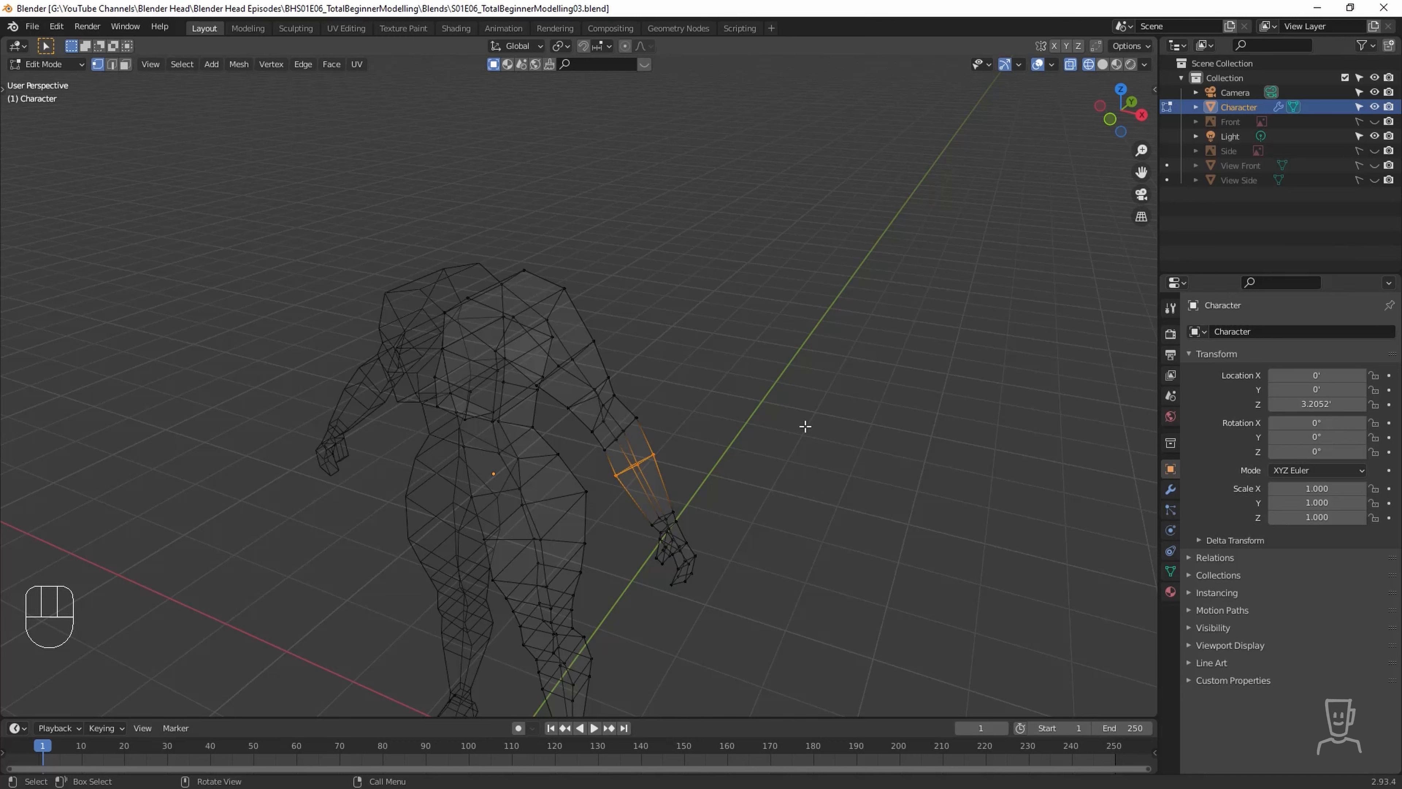
pyautogui.hotkey('shift', 'z')
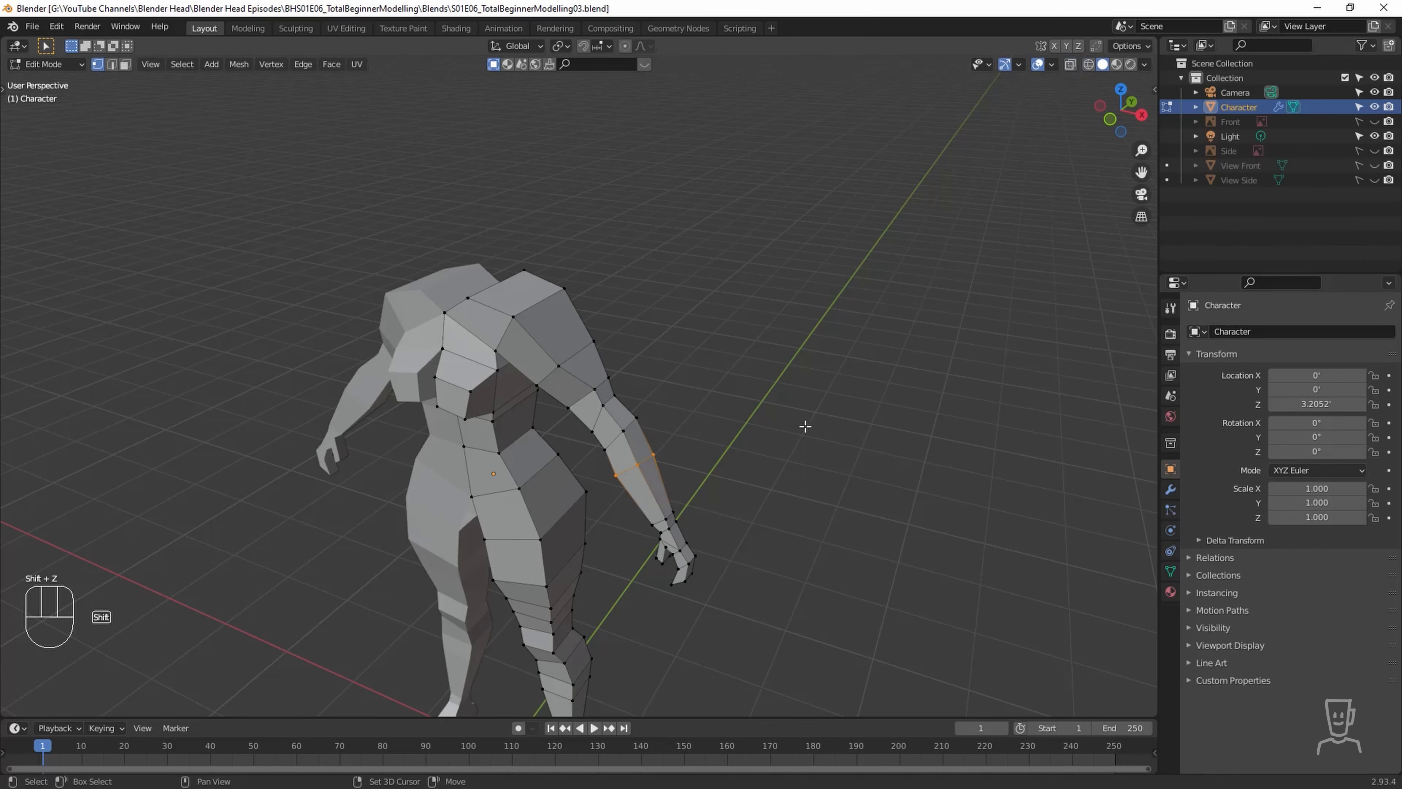
pyautogui.moveTo(765, 509)
pyautogui.mouseDown(button='middle')
pyautogui.moveTo(720, 533)
pyautogui.moveTo(836, 397)
pyautogui.moveTo(773, 492)
pyautogui.moveTo(697, 518)
pyautogui.moveTo(751, 510)
pyautogui.mouseUp(button='middle')
pyautogui.scroll(3, 836, 397)
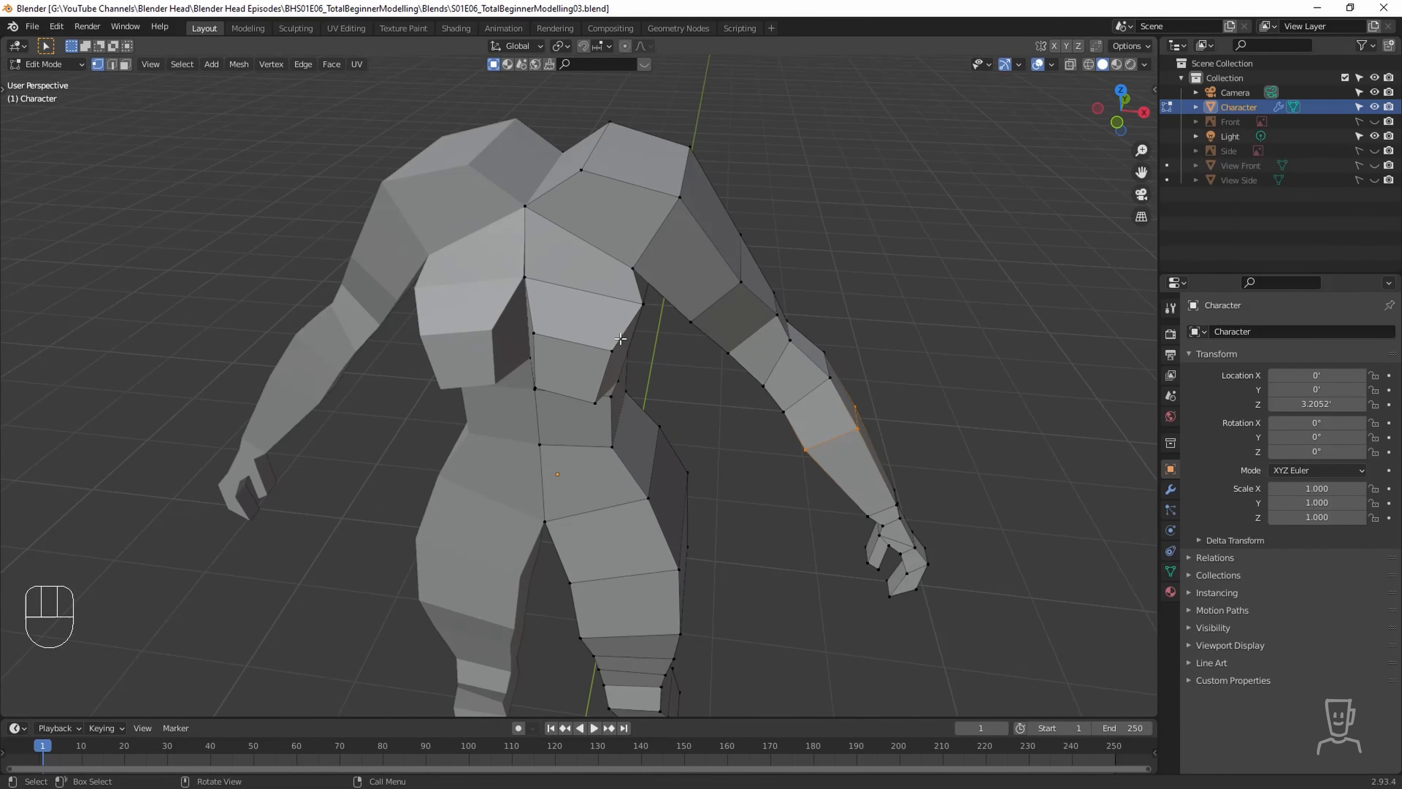
# Set the Mirror modifier's merge distance to 0.005' and return to editing the Character mesh.
pyautogui.scroll(5, 563, 212)
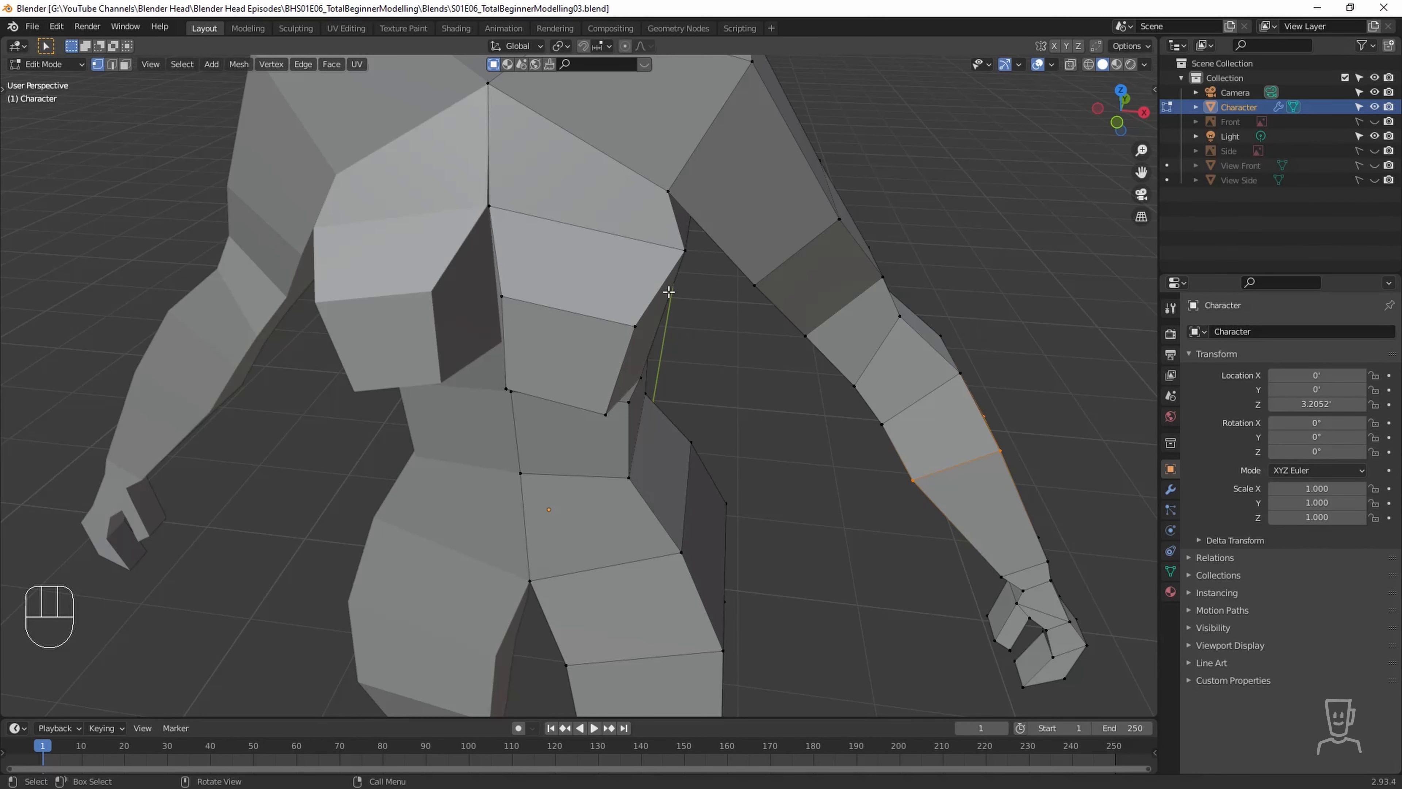
pyautogui.press('Tab')
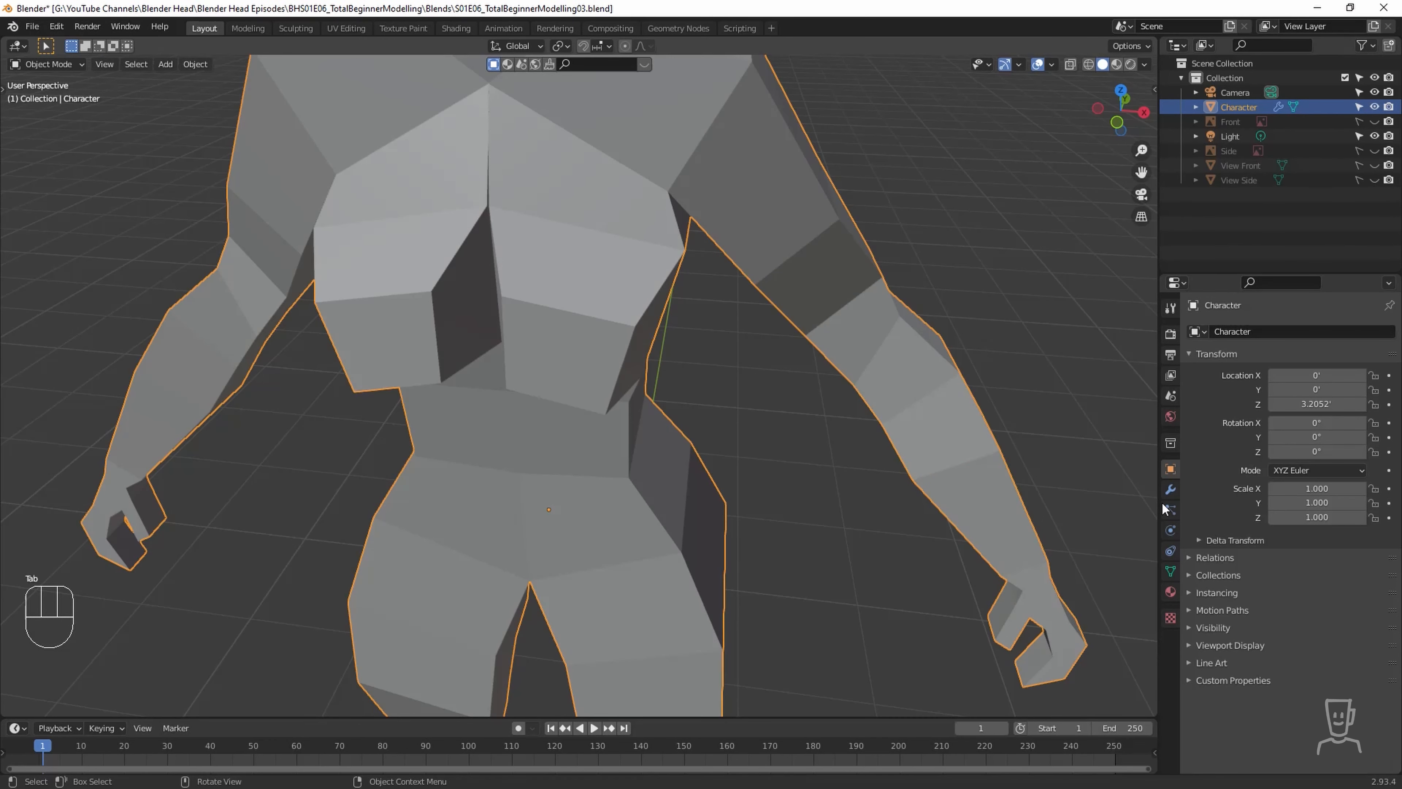
pyautogui.click(1171, 489)
pyautogui.click(1331, 465)
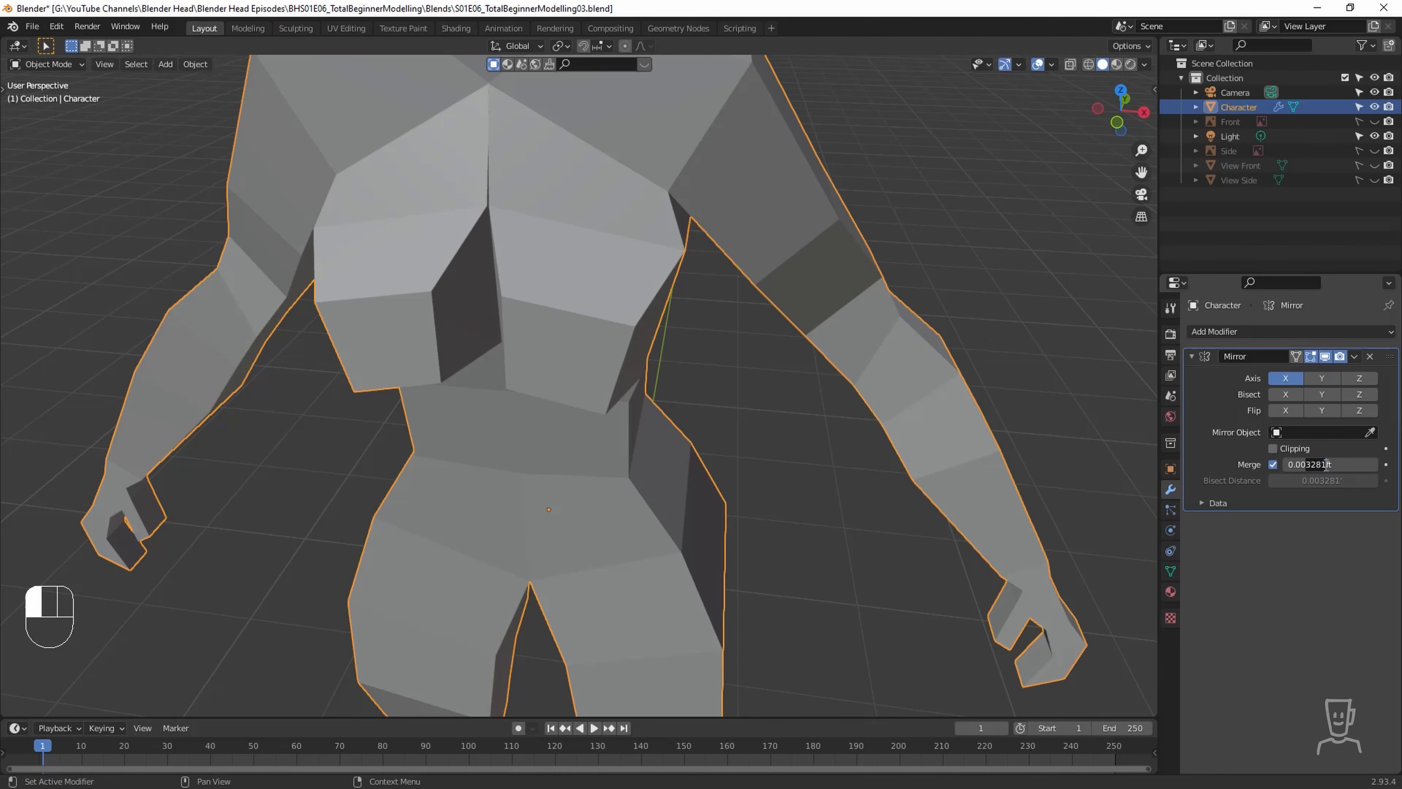
pyautogui.write('0.005')
pyautogui.press('Return')
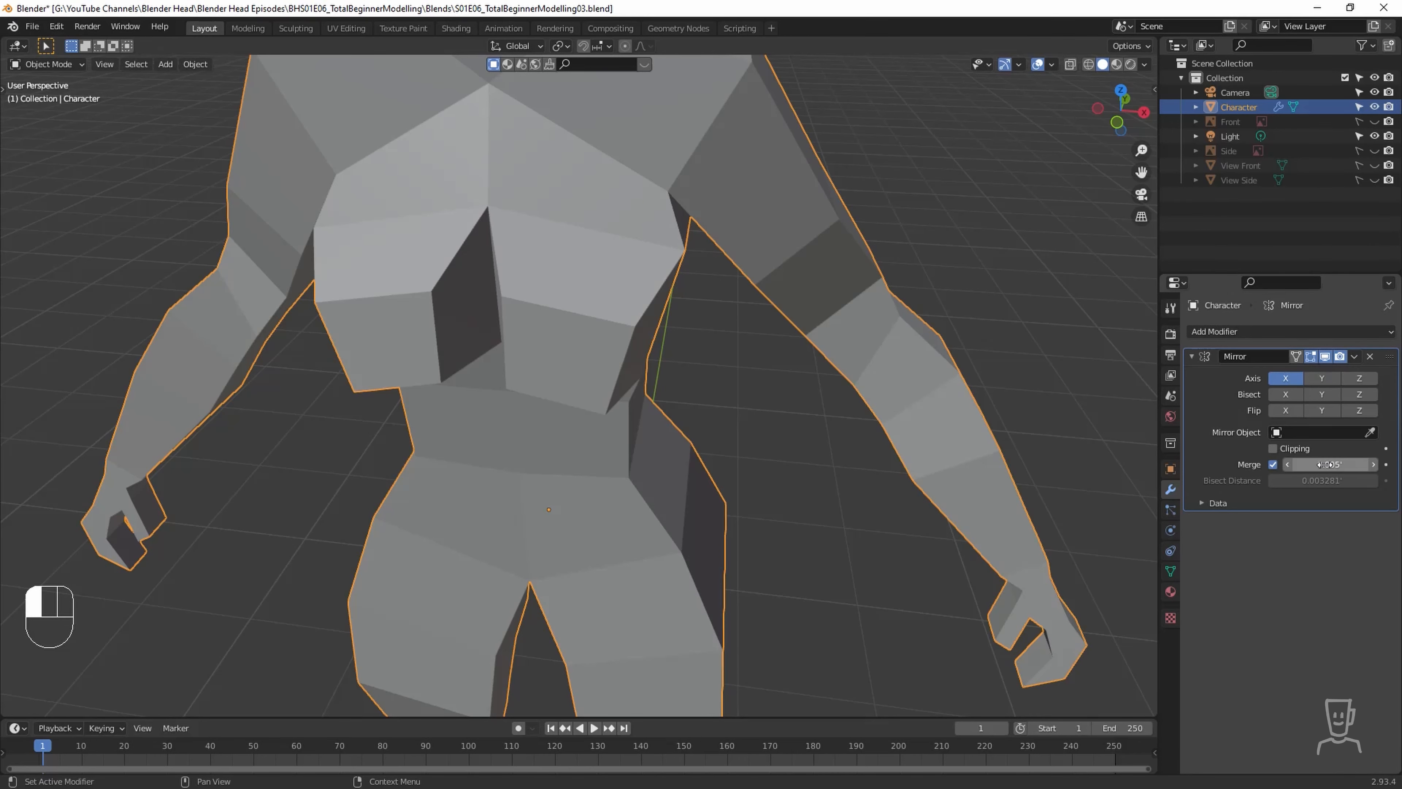
pyautogui.moveTo(526, 344); pyautogui.dragTo(612, 463, button='middle')
pyautogui.press('Tab')
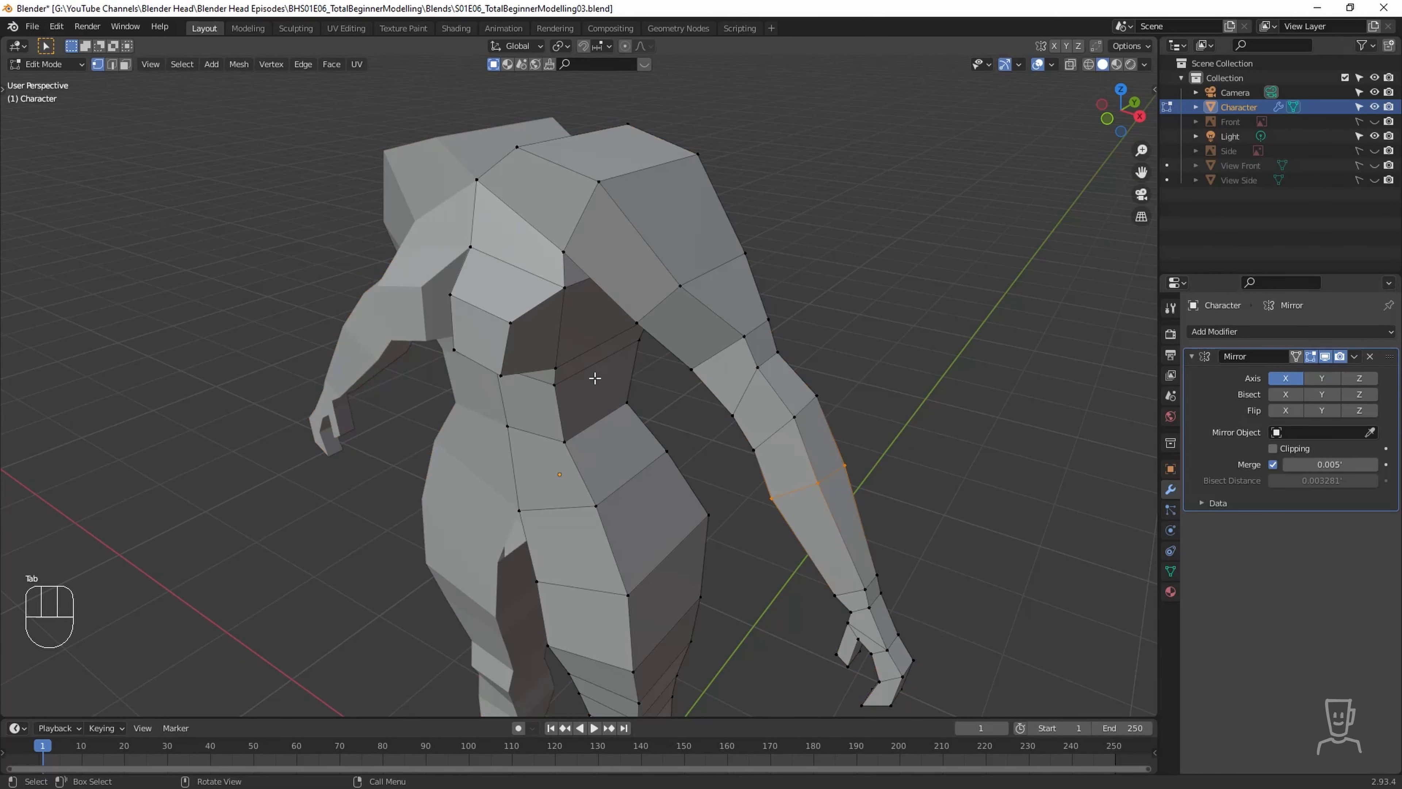
# Fill the open gap at the inner thigh beside the crotch with a new face.
pyautogui.moveTo(624, 511); pyautogui.dragTo(737, 343, button='middle')
pyautogui.scroll(1, 752, 406)
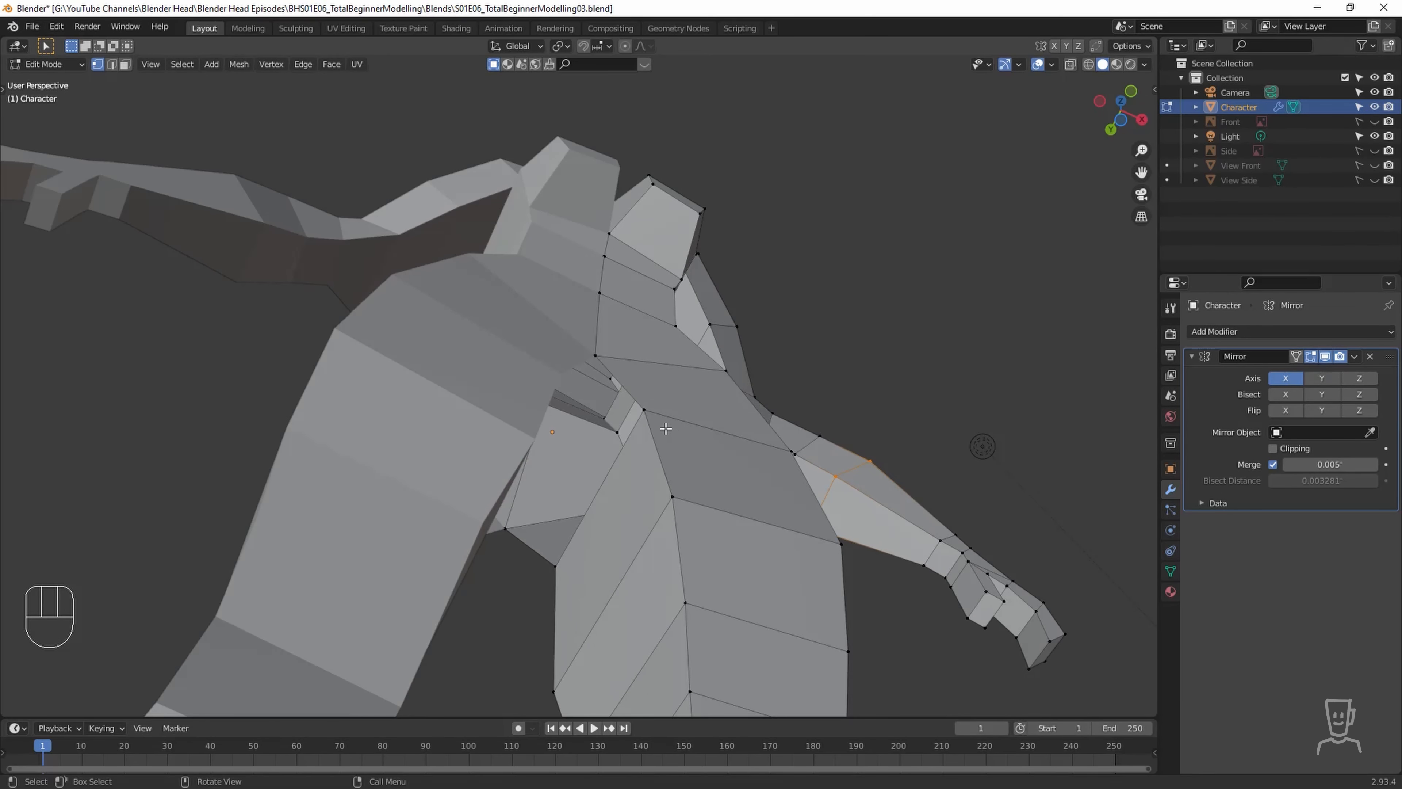
pyautogui.press('2')
pyautogui.moveTo(644, 411); pyautogui.dragTo(541, 478, button='middle')
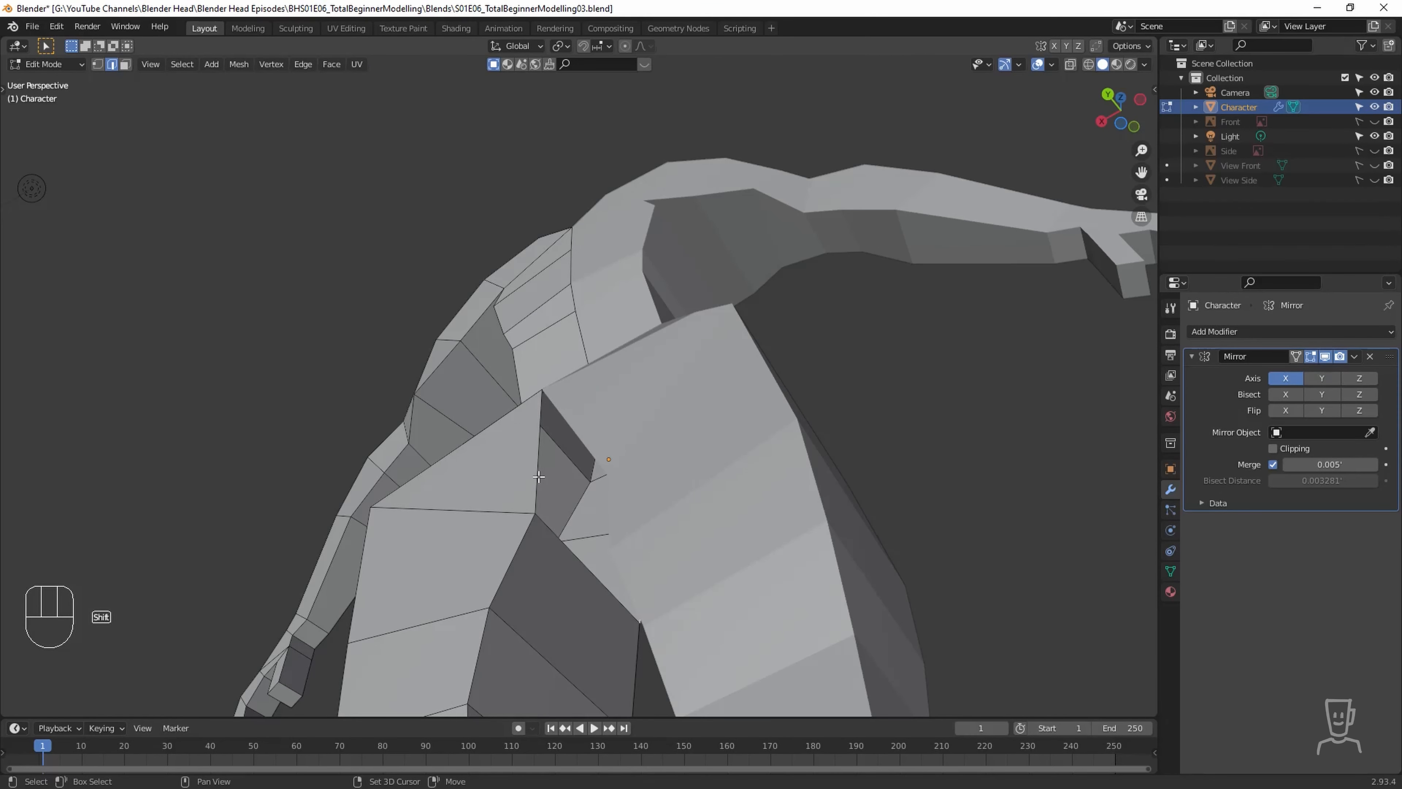
pyautogui.moveTo(538, 476); pyautogui.dragTo(426, 610, button='middle')
pyautogui.keyDown('shift'); pyautogui.scroll(-5, 427, 610); pyautogui.keyUp('shift')
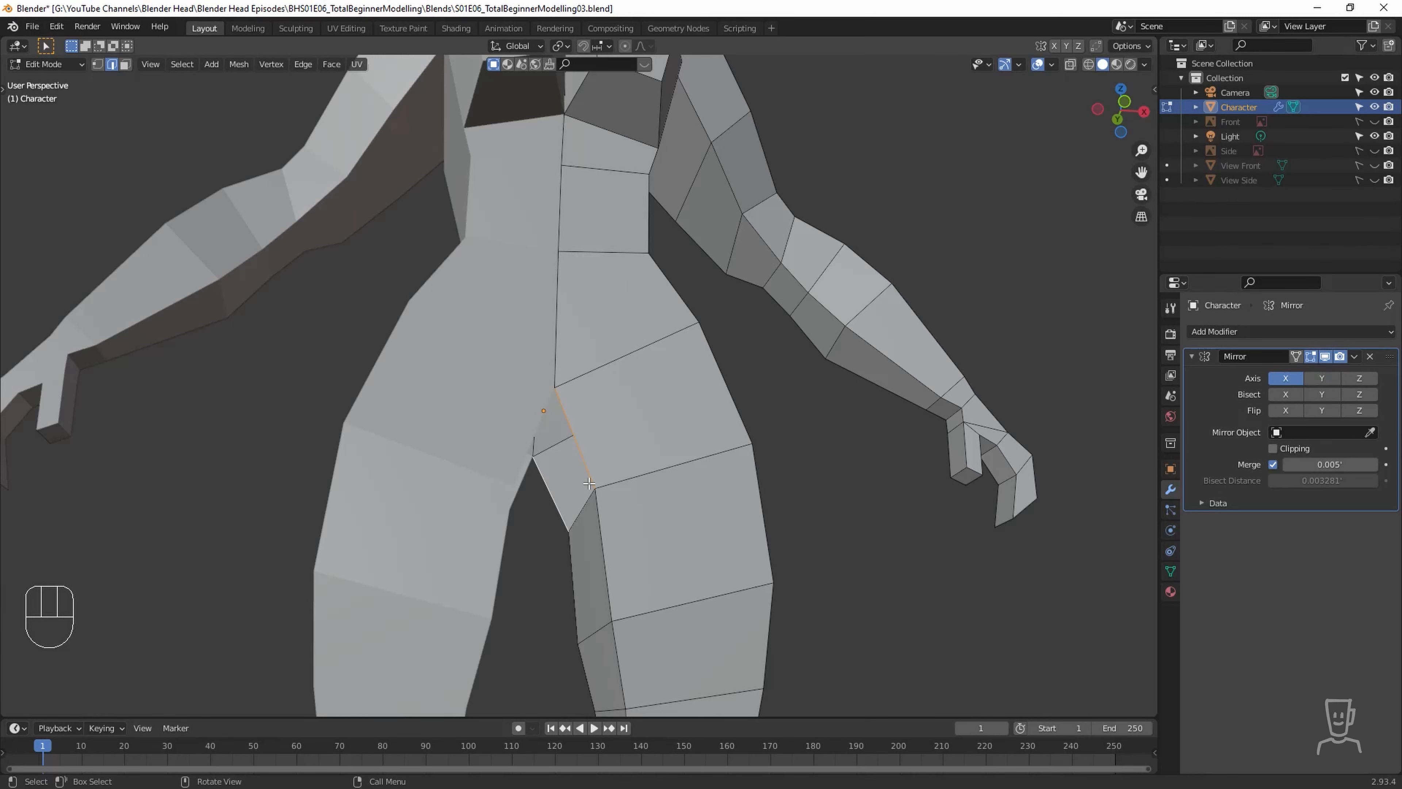
pyautogui.press('f')
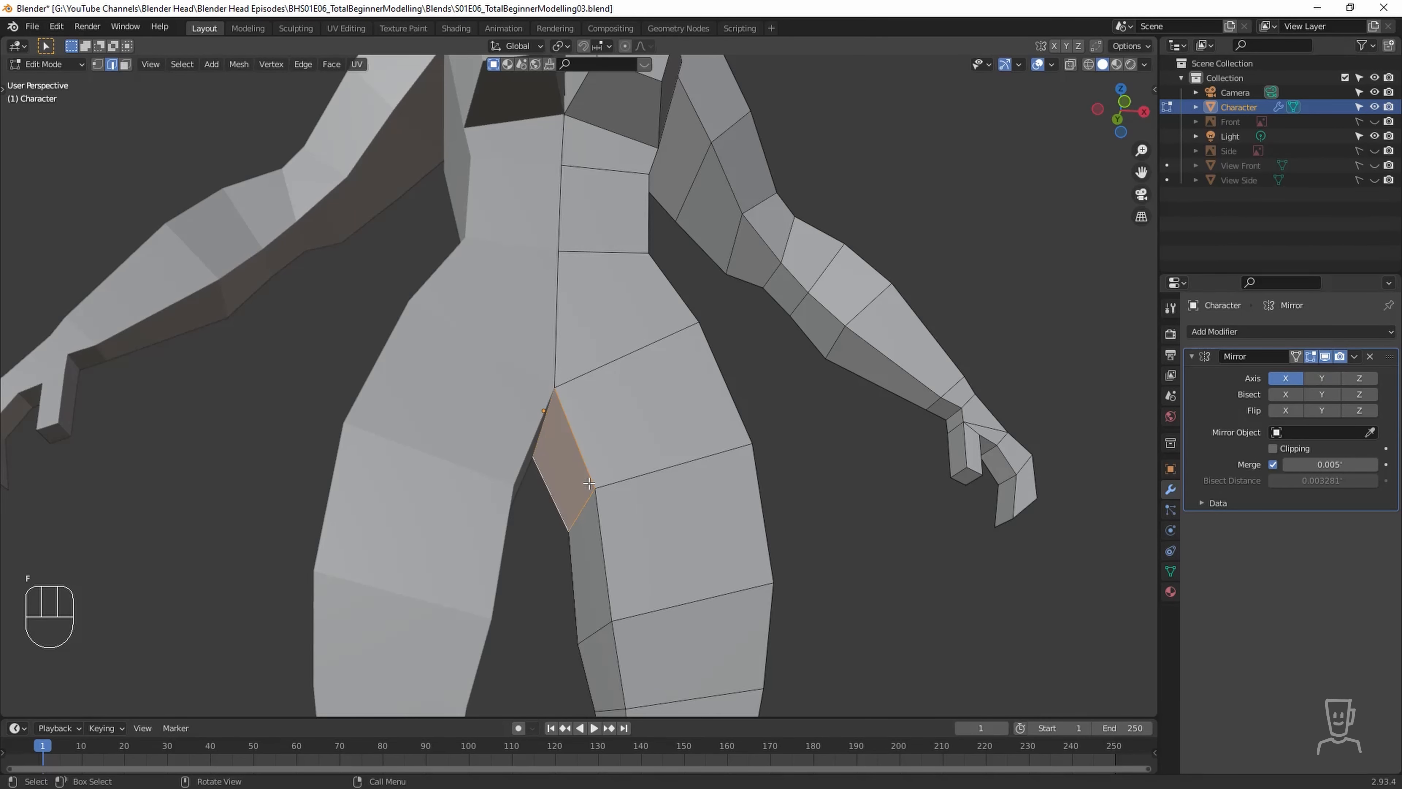
# Extrude the face between the shoulders upward to start the neck and shift the new face away from the centre line.
pyautogui.moveTo(623, 445); pyautogui.dragTo(640, 521, button='middle')
pyautogui.scroll(-1, 639, 522)
pyautogui.keyDown('shift'); pyautogui.moveTo(616, 454); pyautogui.dragTo(612, 601, button='middle'); pyautogui.keyUp('shift')
pyautogui.moveTo(624, 514); pyautogui.dragTo(585, 282, button='middle')
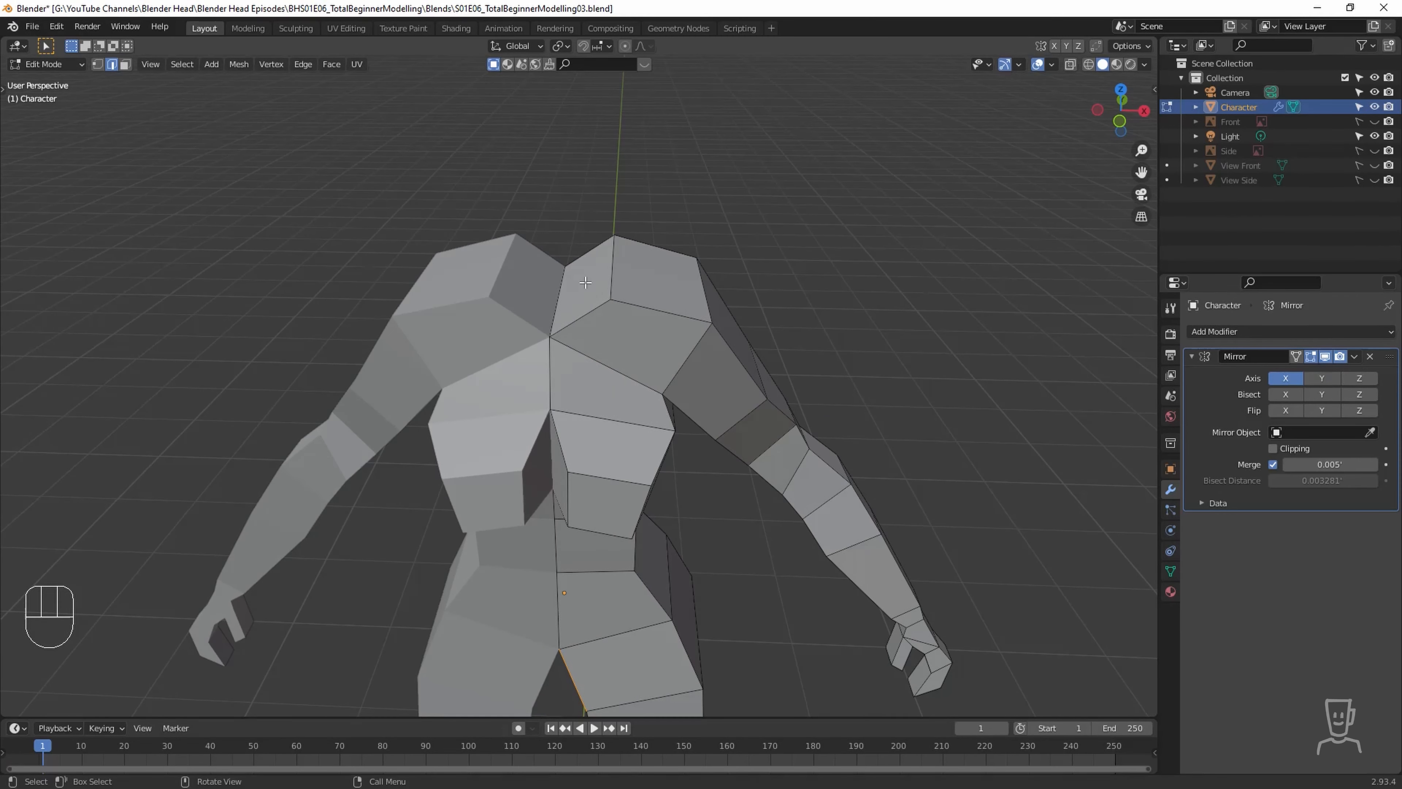
pyautogui.press('3')
pyautogui.click(585, 289)
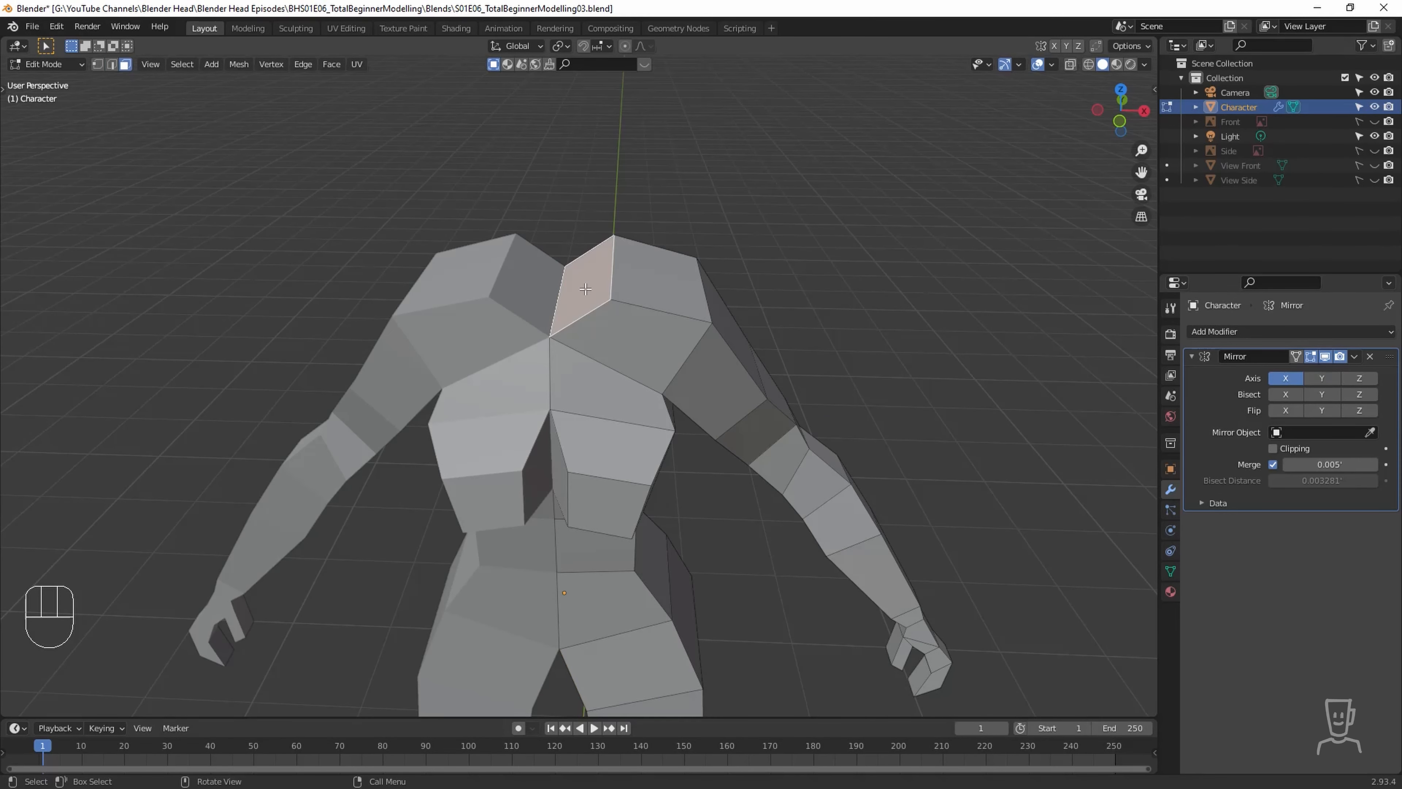
pyautogui.press('e')
pyautogui.click(584, 231)
pyautogui.press('g')
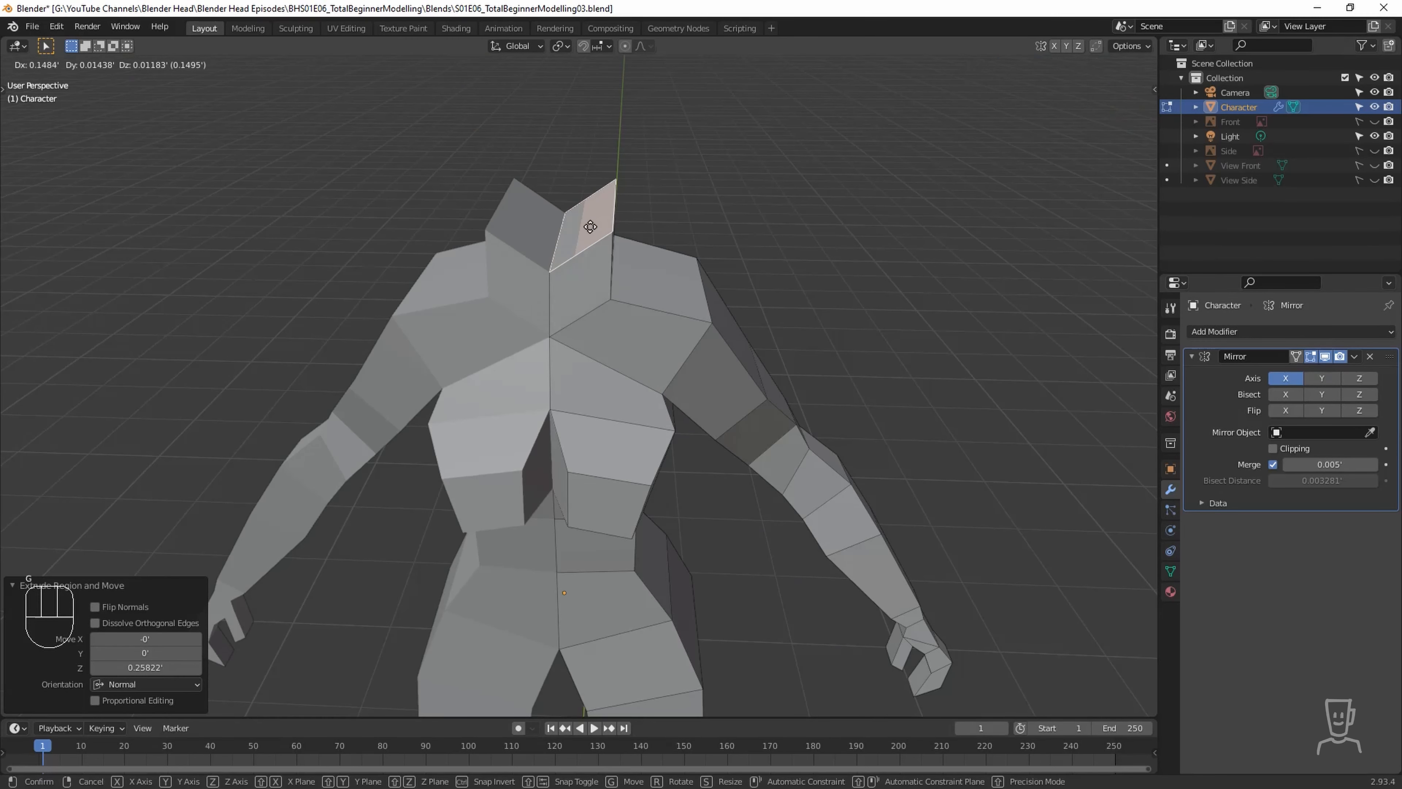
pyautogui.click(612, 221)
# Delete the inner side face of the neck extrusion along the mirror plane.
pyautogui.moveTo(667, 344); pyautogui.dragTo(712, 347, button='middle')
pyautogui.click(604, 271)
pyautogui.moveTo(612, 293); pyautogui.dragTo(659, 313, button='middle')
pyautogui.press('x')
pyautogui.click(635, 345)
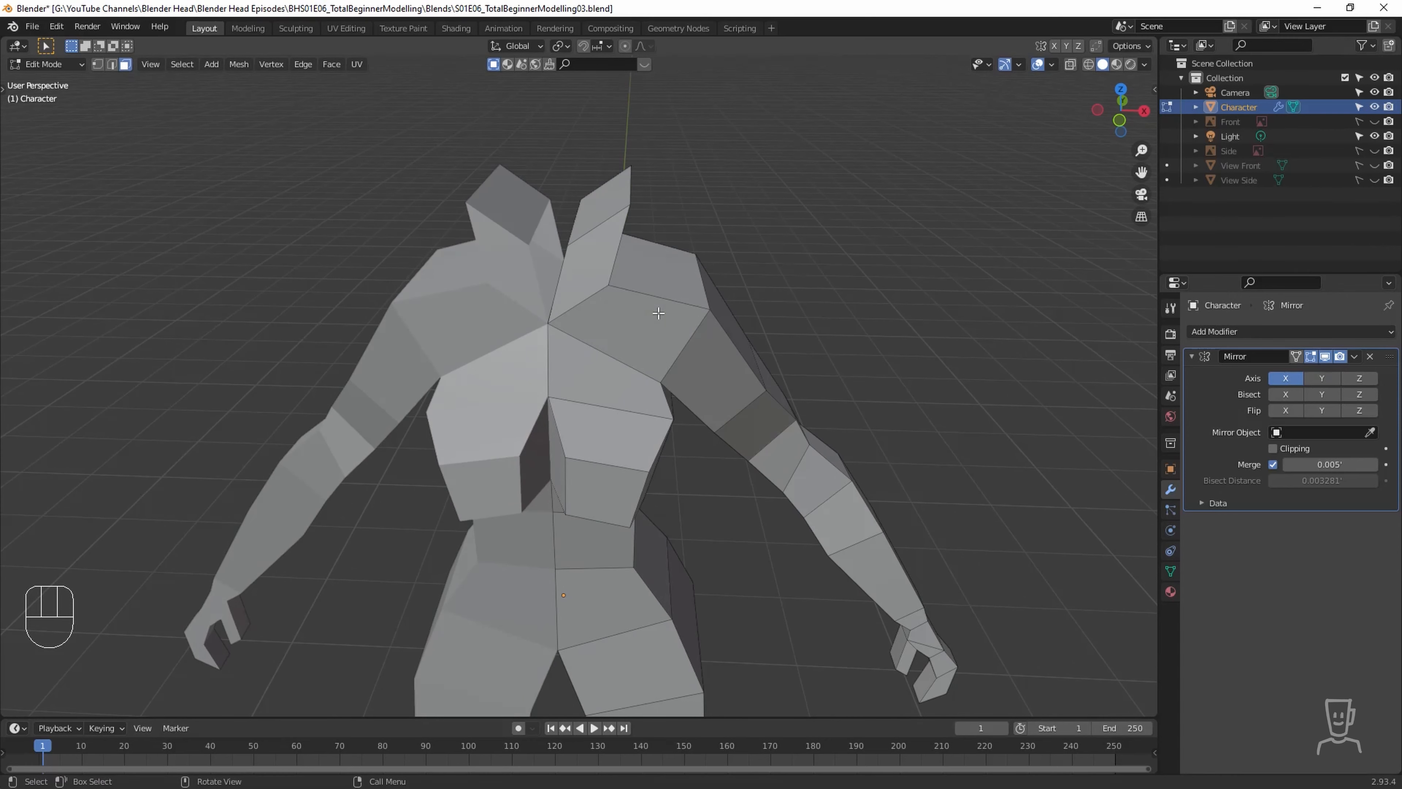
# Move the neck's inner top edge to the mirror centre line so the two halves meet.
pyautogui.click(575, 222)
pyautogui.press('2')
pyautogui.click(575, 222)
pyautogui.press('g')
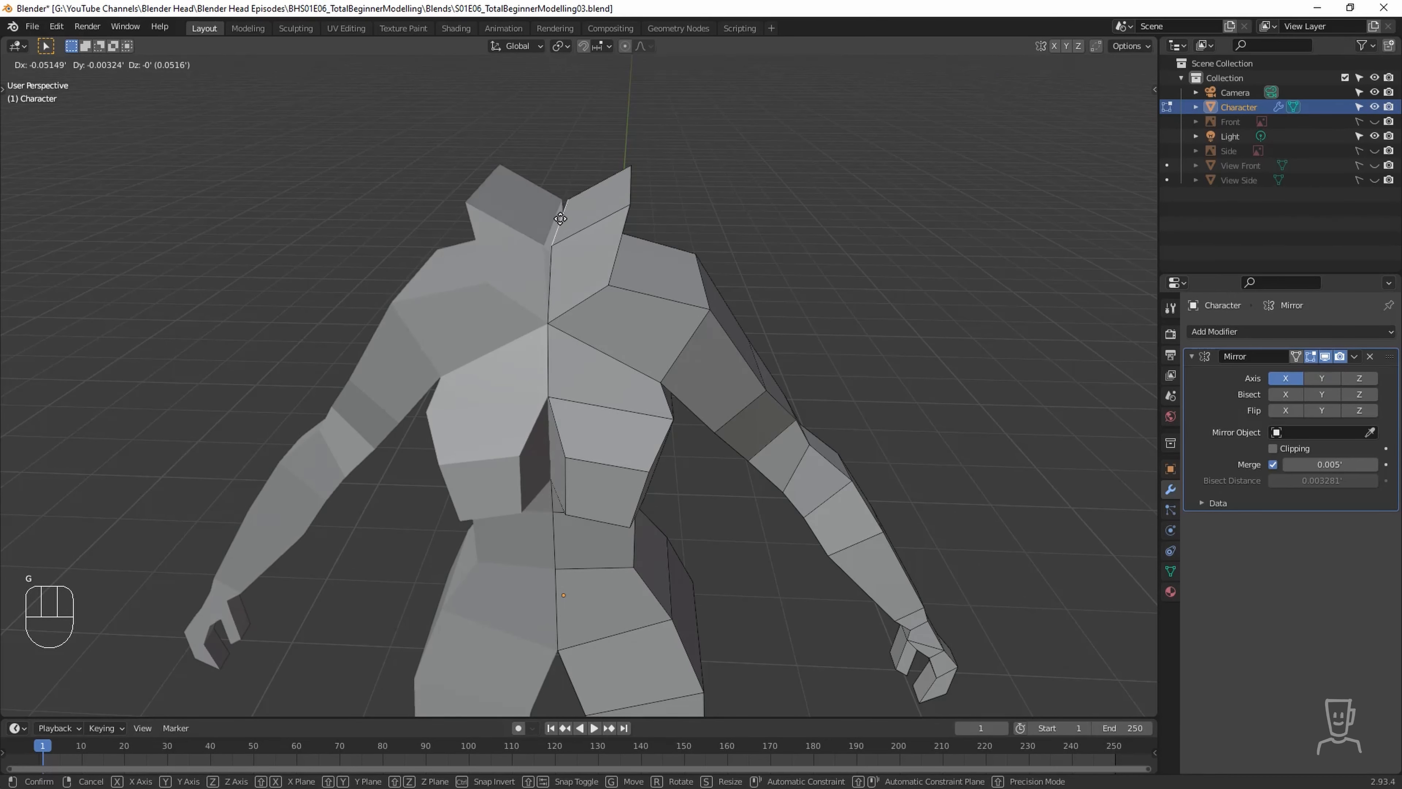
pyautogui.click(550, 219)
pyautogui.moveTo(604, 325); pyautogui.dragTo(613, 323, button='middle')
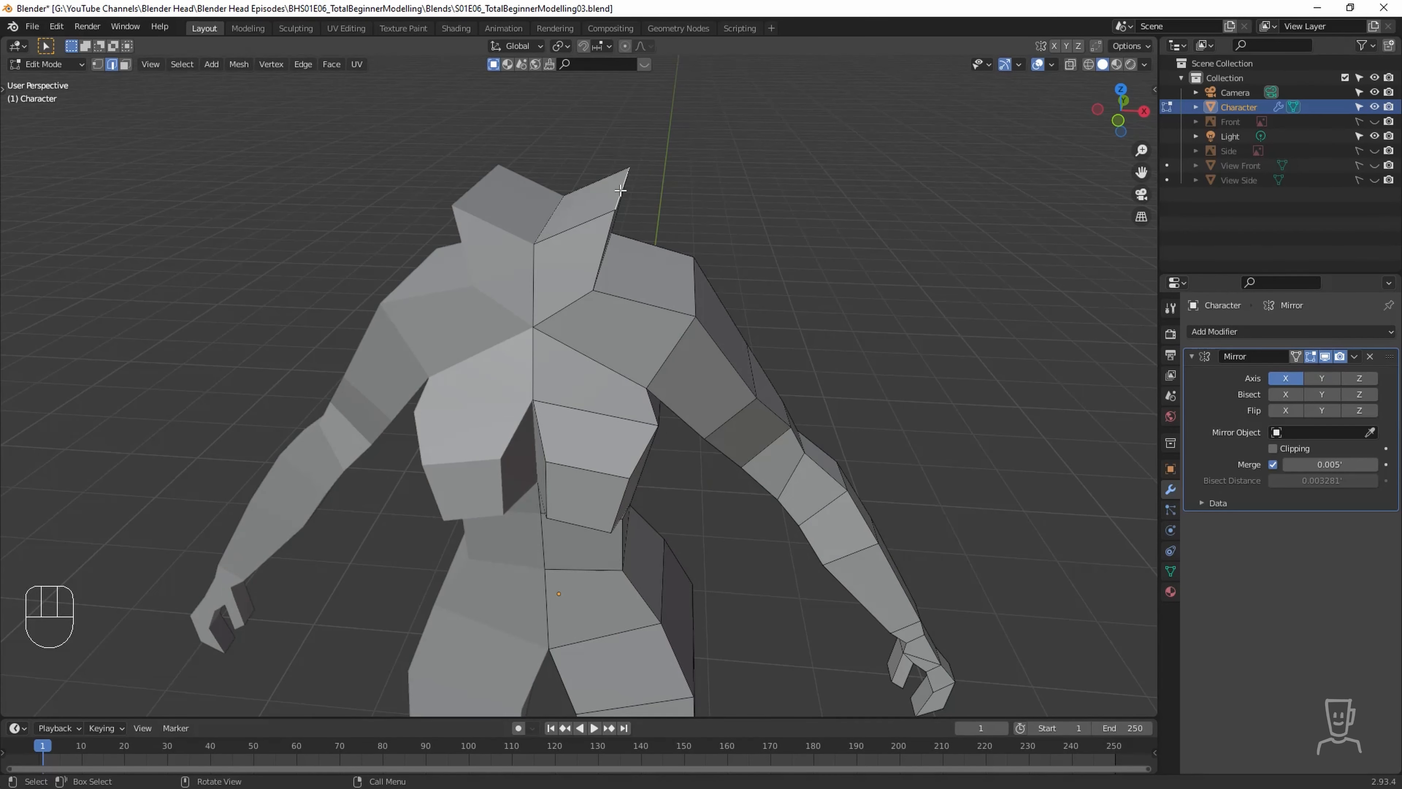
# Adjust the neck edge in the front view and bring the remaining open neck edge toward the mirror centre line.
pyautogui.press('KP_1')
pyautogui.press('g')
pyautogui.click(594, 207)
pyautogui.moveTo(594, 207); pyautogui.dragTo(505, 310, button='middle')
pyautogui.moveTo(368, 249); pyautogui.dragTo(393, 281, button='middle')
pyautogui.click(393, 281)
pyautogui.press('g')
pyautogui.click(493, 286)
# Show the toolbar, activate the Move tool and pull the front neck edges backward to thin the neck.
pyautogui.press('KP_3')
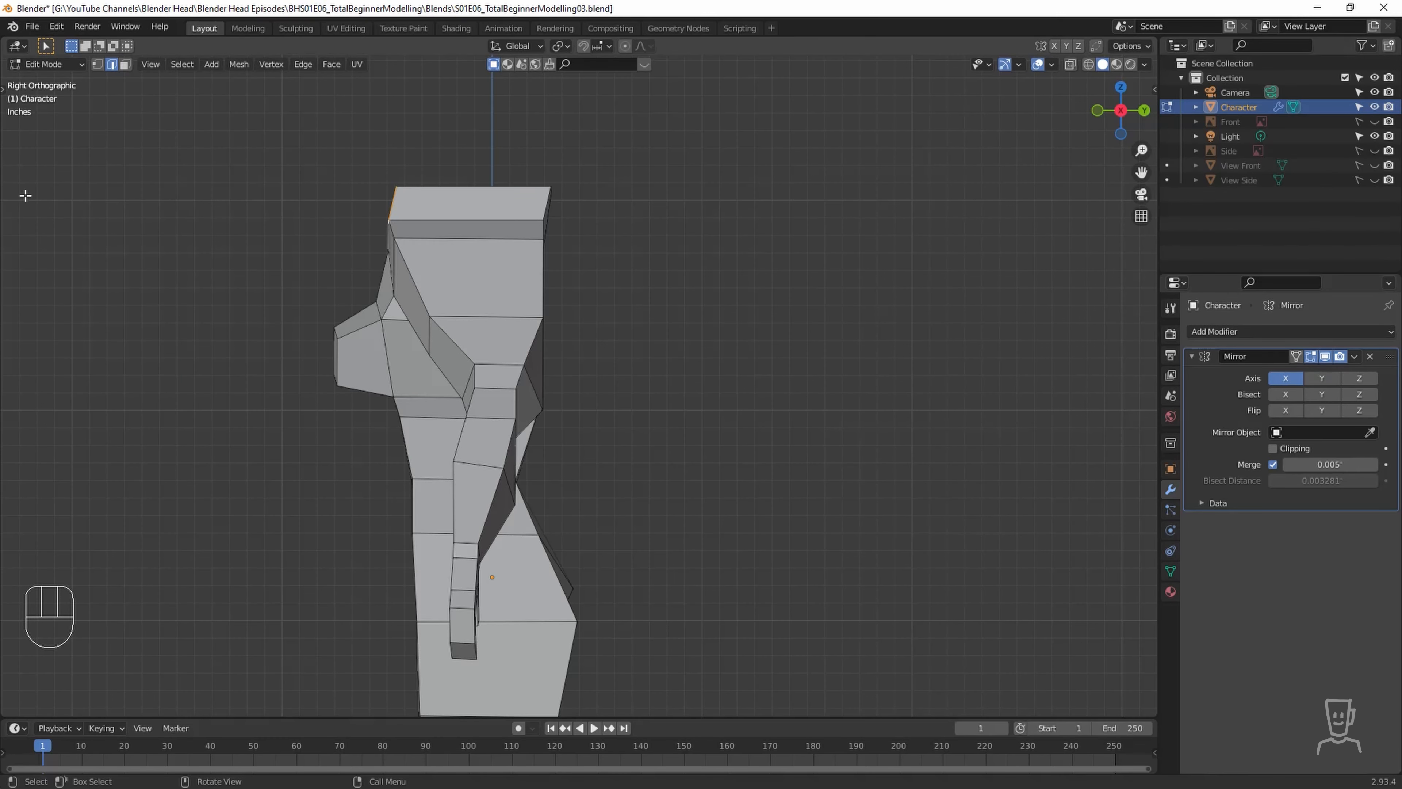
pyautogui.press('t')
pyautogui.click(21, 146)
pyautogui.moveTo(444, 212); pyautogui.dragTo(488, 215)
pyautogui.moveTo(488, 215); pyautogui.dragTo(534, 332, button='middle')
pyautogui.click(411, 313)
pyautogui.moveTo(459, 310); pyautogui.dragTo(539, 270)
# Switch to vertex selection and move a group of neck and upper shoulder vertices to refine the neck's depth.
pyautogui.press('1')
pyautogui.click(436, 280)
pyautogui.moveTo(539, 270); pyautogui.dragTo(461, 282, button='middle')
pyautogui.click(485, 279)
pyautogui.keyDown('shift'); pyautogui.click(527, 230); pyautogui.keyUp('shift')
pyautogui.keyDown('shift'); pyautogui.click(539, 192); pyautogui.keyUp('shift')
pyautogui.keyDown('shift'); pyautogui.click(557, 187); pyautogui.keyUp('shift')
pyautogui.keyDown('shift'); pyautogui.click(550, 247); pyautogui.keyUp('shift')
pyautogui.moveTo(573, 233); pyautogui.dragTo(562, 191)
# Reposition the vertices along the top of the neck and lower them slightly.
pyautogui.click(516, 188)
pyautogui.keyDown('shift'); pyautogui.click(531, 185); pyautogui.keyUp('shift')
pyautogui.moveTo(548, 292); pyautogui.dragTo(439, 353, button='middle')
pyautogui.keyDown('shift'); pyautogui.click(498, 294); pyautogui.keyUp('shift')
pyautogui.moveTo(428, 281); pyautogui.dragTo(419, 282)
pyautogui.moveTo(476, 218); pyautogui.dragTo(476, 229)
# Shift the vertices on the back and underside of the upper arm to round the arm's profile.
pyautogui.moveTo(458, 331); pyautogui.dragTo(522, 444, button='middle')
pyautogui.click(503, 467)
pyautogui.moveTo(609, 473); pyautogui.dragTo(587, 473)
pyautogui.moveTo(582, 474); pyautogui.dragTo(480, 475, button='middle')
pyautogui.click(428, 373)
pyautogui.keyDown('shift'); pyautogui.click(453, 380); pyautogui.keyUp('shift')
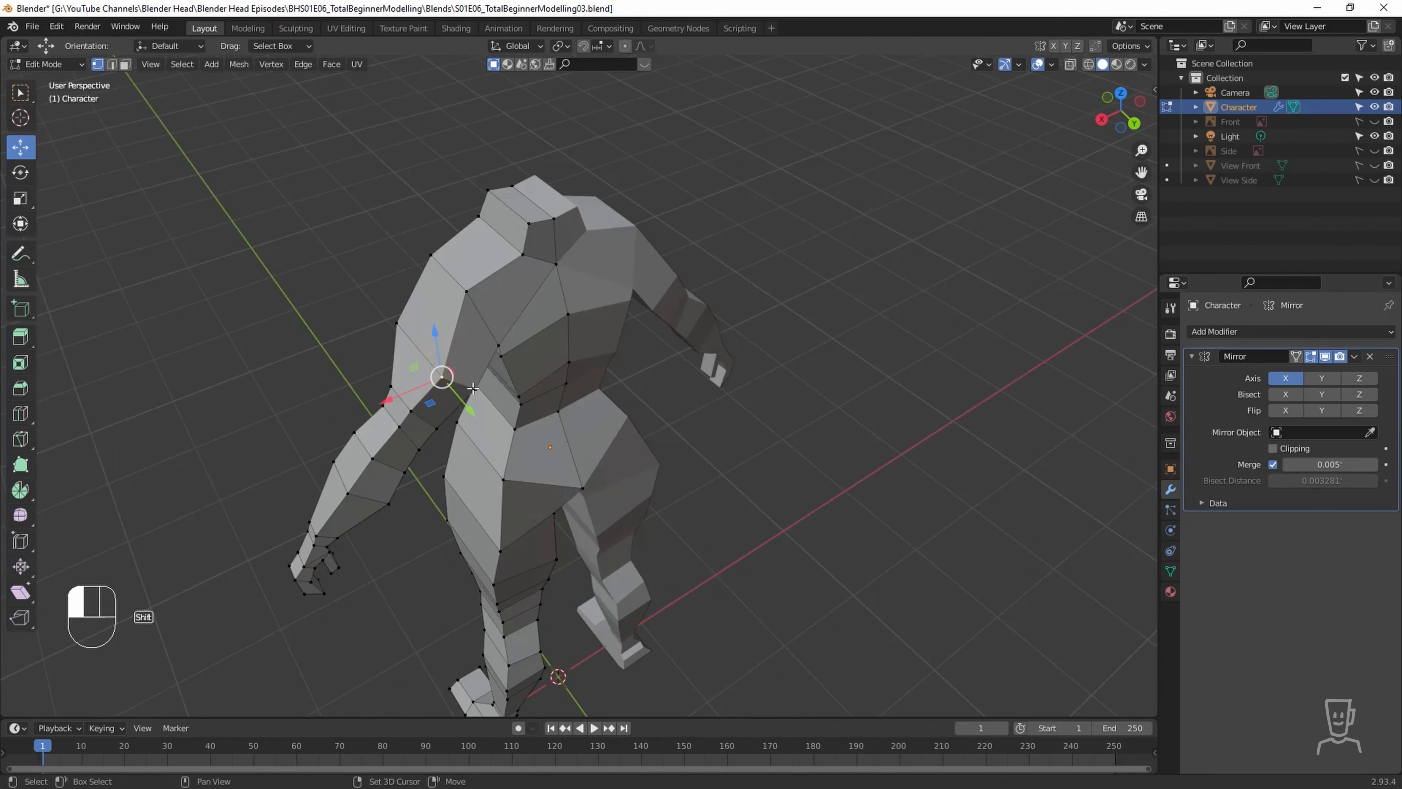
pyautogui.moveTo(454, 381); pyautogui.dragTo(556, 433, button='middle')
pyautogui.moveTo(560, 437); pyautogui.dragTo(547, 433)
# Select four vertices around the arm and move them together along the Y axis.
pyautogui.moveTo(547, 433); pyautogui.dragTo(627, 433, button='middle')
pyautogui.click(505, 451)
pyautogui.keyDown('shift'); pyautogui.click(493, 459); pyautogui.keyUp('shift')
pyautogui.keyDown('shift'); pyautogui.click(462, 405); pyautogui.keyUp('shift')
pyautogui.keyDown('shift'); pyautogui.click(488, 352); pyautogui.keyUp('shift')
pyautogui.moveTo(545, 407); pyautogui.dragTo(574, 399)
pyautogui.moveTo(574, 399); pyautogui.dragTo(565, 365, button='middle')
# Move the shoulder vertices along Y to smooth the shoulder and upper arm.
pyautogui.moveTo(401, 211); pyautogui.dragTo(481, 302)
pyautogui.moveTo(507, 257); pyautogui.dragTo(527, 256)
pyautogui.moveTo(527, 255); pyautogui.dragTo(531, 235, button='middle')
pyautogui.click(484, 291)
pyautogui.moveTo(532, 290); pyautogui.dragTo(525, 292)
# Reposition the selected upper-body vertices along Y from the side view to refine the torso and arm depth.
pyautogui.moveTo(525, 291); pyautogui.dragTo(592, 364, button='middle')
pyautogui.press('KP_3')
pyautogui.moveTo(381, 318); pyautogui.dragTo(432, 413)
pyautogui.moveTo(431, 413); pyautogui.dragTo(511, 422, button='middle')
pyautogui.moveTo(492, 381); pyautogui.dragTo(506, 380)
pyautogui.keyDown('shift'); pyautogui.click(456, 335); pyautogui.keyUp('shift')
pyautogui.moveTo(660, 411); pyautogui.dragTo(580, 429, button='middle')
pyautogui.moveTo(484, 357); pyautogui.dragTo(495, 357)
# Move single body vertices outward along the Y axis to round out the silhouette.
pyautogui.click(654, 498)
pyautogui.moveTo(654, 498); pyautogui.dragTo(560, 564, button='middle')
pyautogui.click(556, 564)
pyautogui.moveTo(595, 570); pyautogui.dragTo(617, 571)
pyautogui.moveTo(737, 572); pyautogui.dragTo(643, 556, button='middle')
pyautogui.moveTo(568, 444); pyautogui.dragTo(623, 455)
pyautogui.moveTo(661, 529); pyautogui.dragTo(534, 519, button='middle')
pyautogui.moveTo(467, 421); pyautogui.dragTo(535, 462)
pyautogui.keyDown('shift'); pyautogui.click(486, 420); pyautogui.keyUp('shift')
pyautogui.hotkey('ctrl', 'z')
# Move the vertex on the inside of the arm about 0.05' along the Y axis.
pyautogui.moveTo(543, 463); pyautogui.dragTo(651, 469, button='middle')
pyautogui.click(510, 451)
pyautogui.moveTo(570, 448); pyautogui.dragTo(577, 448)
pyautogui.moveTo(585, 448); pyautogui.dragTo(676, 421, button='middle')
pyautogui.scroll(-1, 680, 530)
pyautogui.keyDown('shift'); pyautogui.moveTo(680, 541); pyautogui.dragTo(621, 519, button='middle'); pyautogui.keyUp('shift')
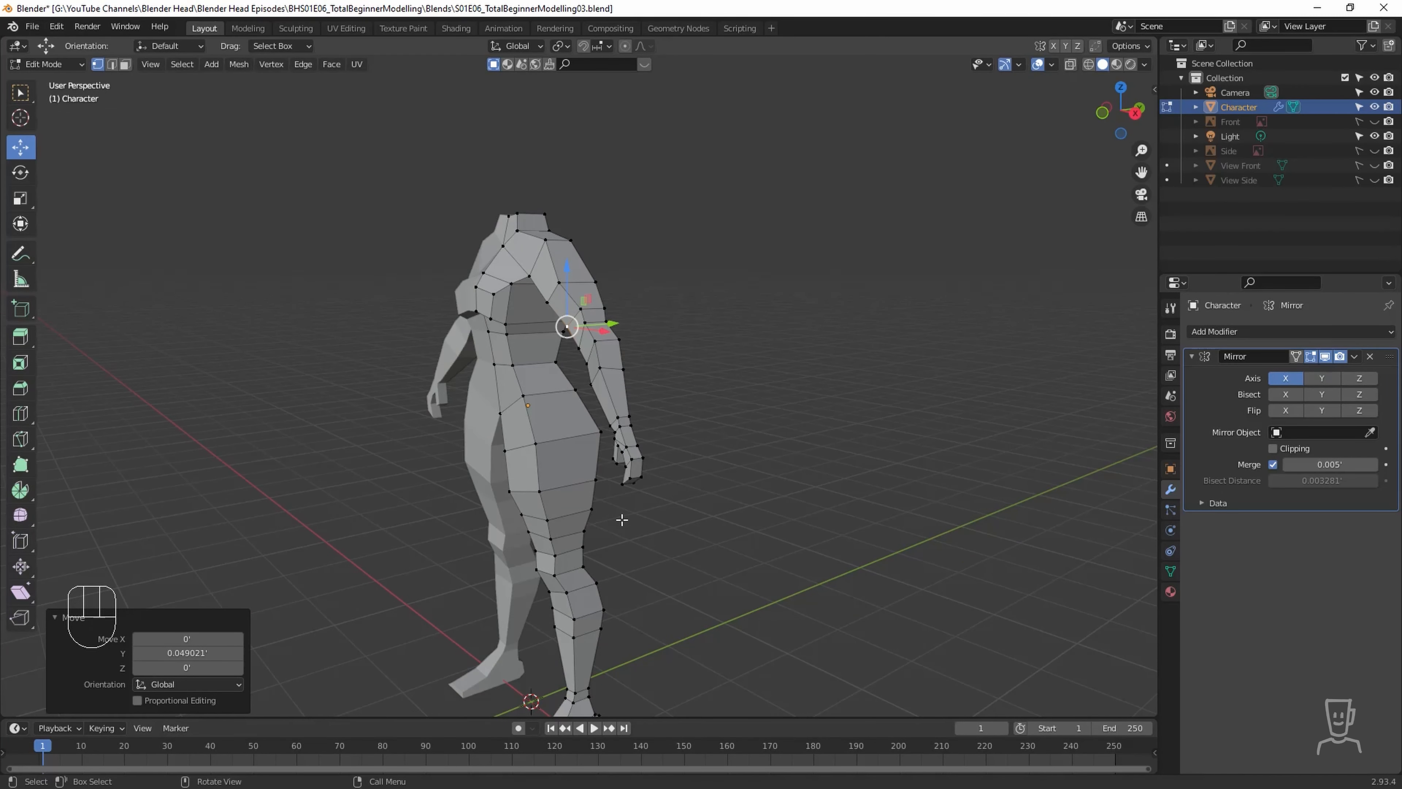
# Switch to face selection and move the chosen hand faces about -0.05' along the Y axis.
pyautogui.moveTo(698, 414); pyautogui.dragTo(664, 513, button='middle')
pyautogui.press('3')
pyautogui.click(652, 489)
pyautogui.keyDown('shift'); pyautogui.click(654, 503); pyautogui.keyUp('shift')
pyautogui.moveTo(627, 496); pyautogui.dragTo(621, 497)
pyautogui.click(623, 496)
pyautogui.moveTo(623, 496); pyautogui.dragTo(463, 486, button='middle')
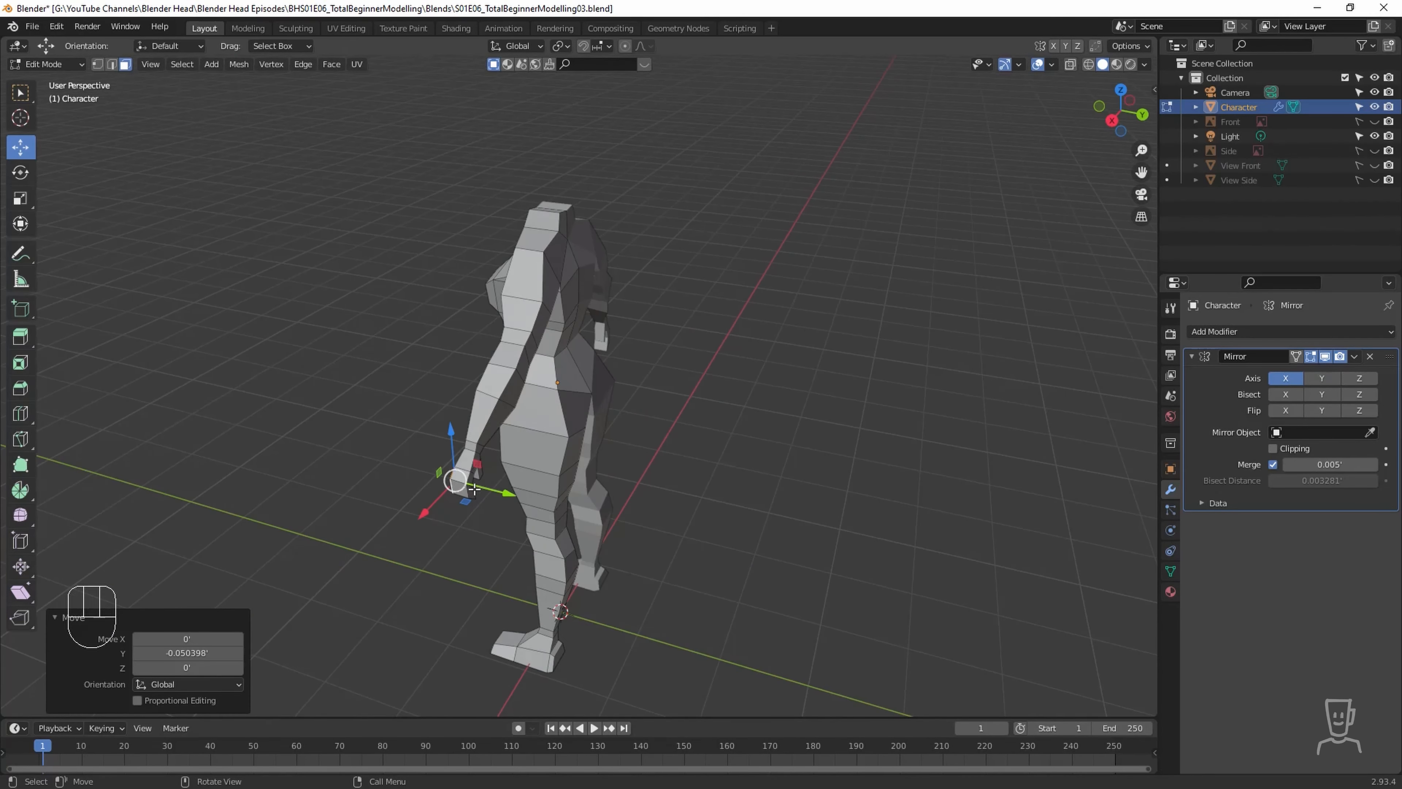
# Add another face on the thumb side of the hand to the selection and shift the faces slightly along Y.
pyautogui.scroll(4, 466, 480)
pyautogui.keyDown('shift'); pyautogui.click(387, 541); pyautogui.keyUp('shift')
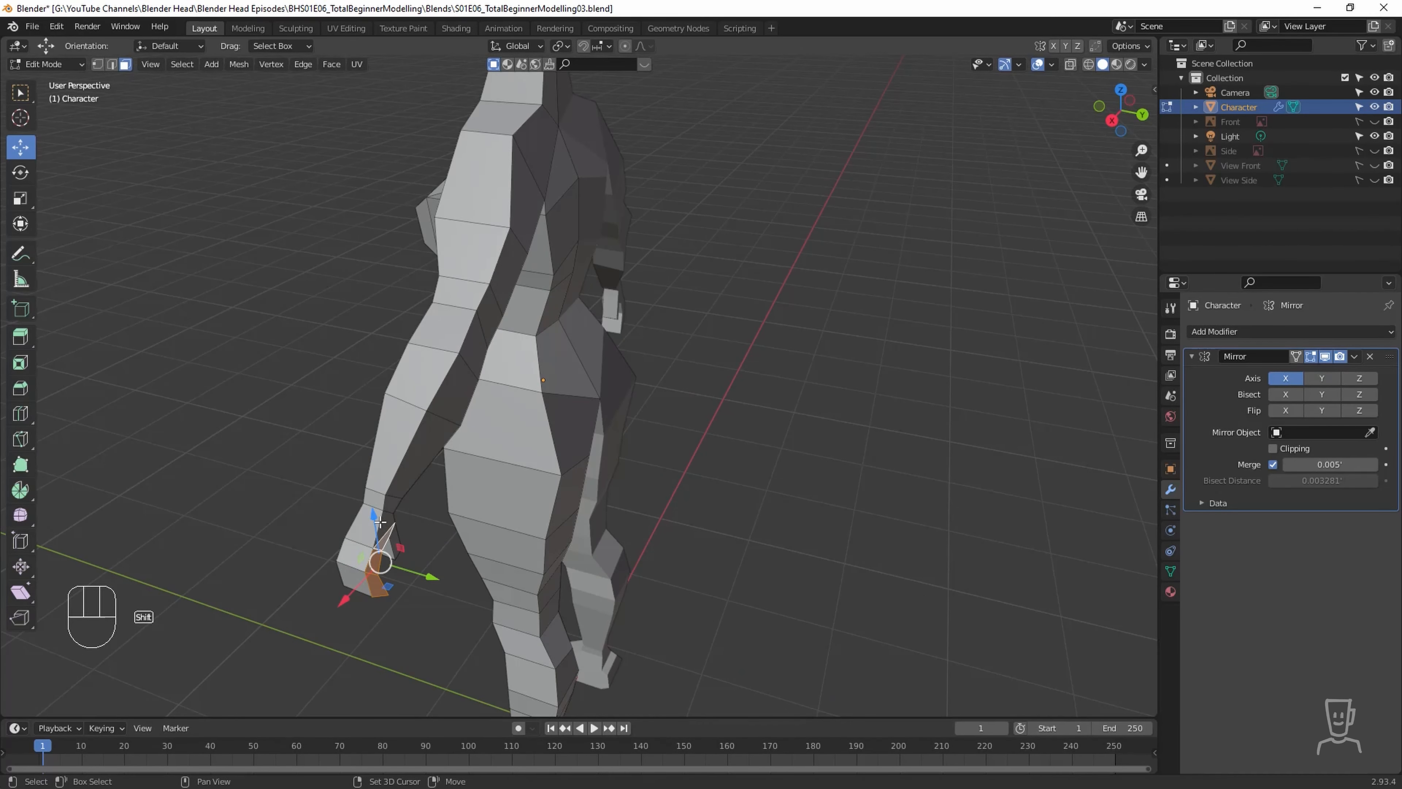
pyautogui.moveTo(385, 541); pyautogui.dragTo(514, 544, button='middle')
pyautogui.moveTo(647, 567); pyautogui.dragTo(657, 564)
pyautogui.moveTo(663, 566); pyautogui.dragTo(580, 585, button='middle')
# Rotate the selected thumb-side faces, hide the toolbar and move the faces about -0.02' along Y.
pyautogui.press('r')
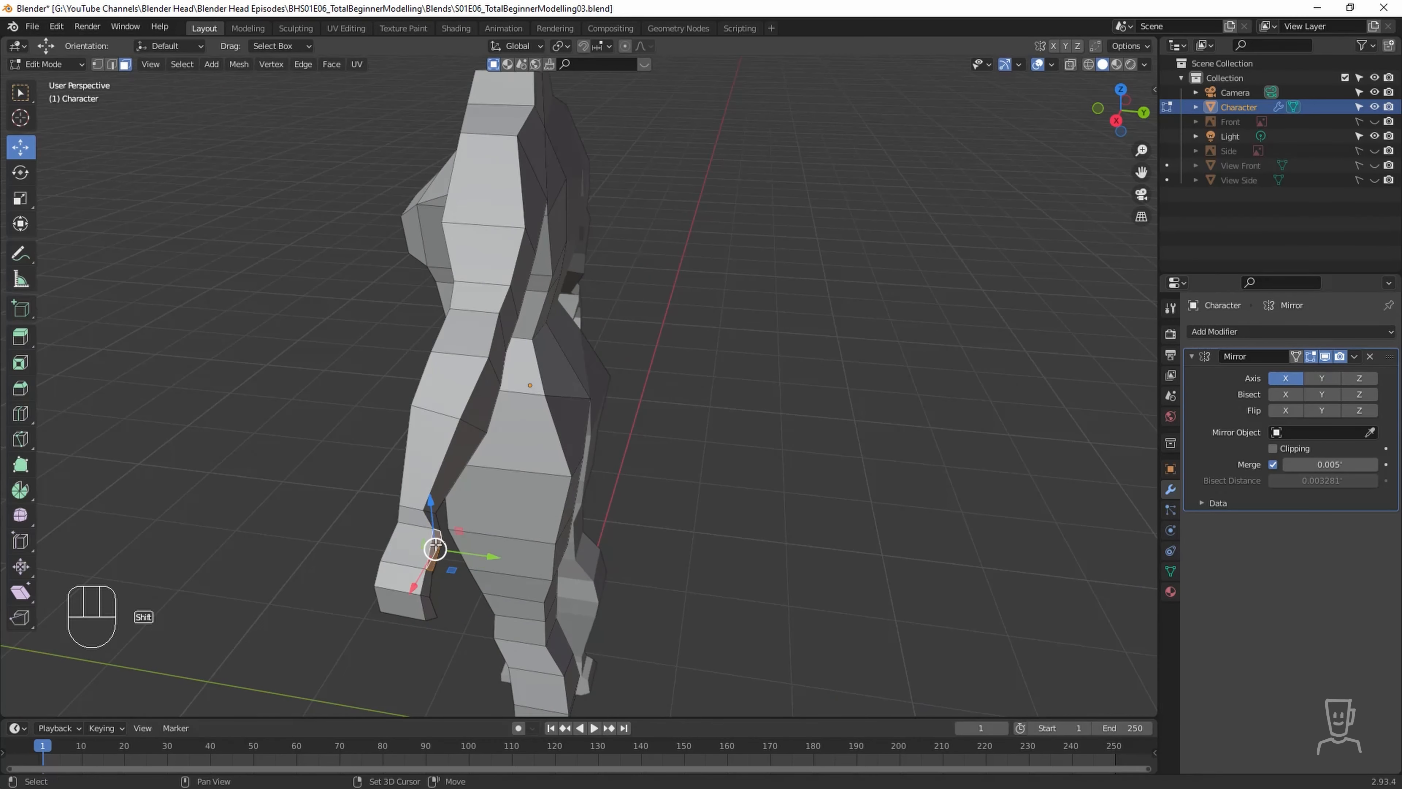
pyautogui.click(432, 544)
pyautogui.press('t')
pyautogui.moveTo(466, 553); pyautogui.dragTo(463, 552)
pyautogui.moveTo(469, 552); pyautogui.dragTo(455, 382, button='middle')
pyautogui.scroll(3, 829, 464)
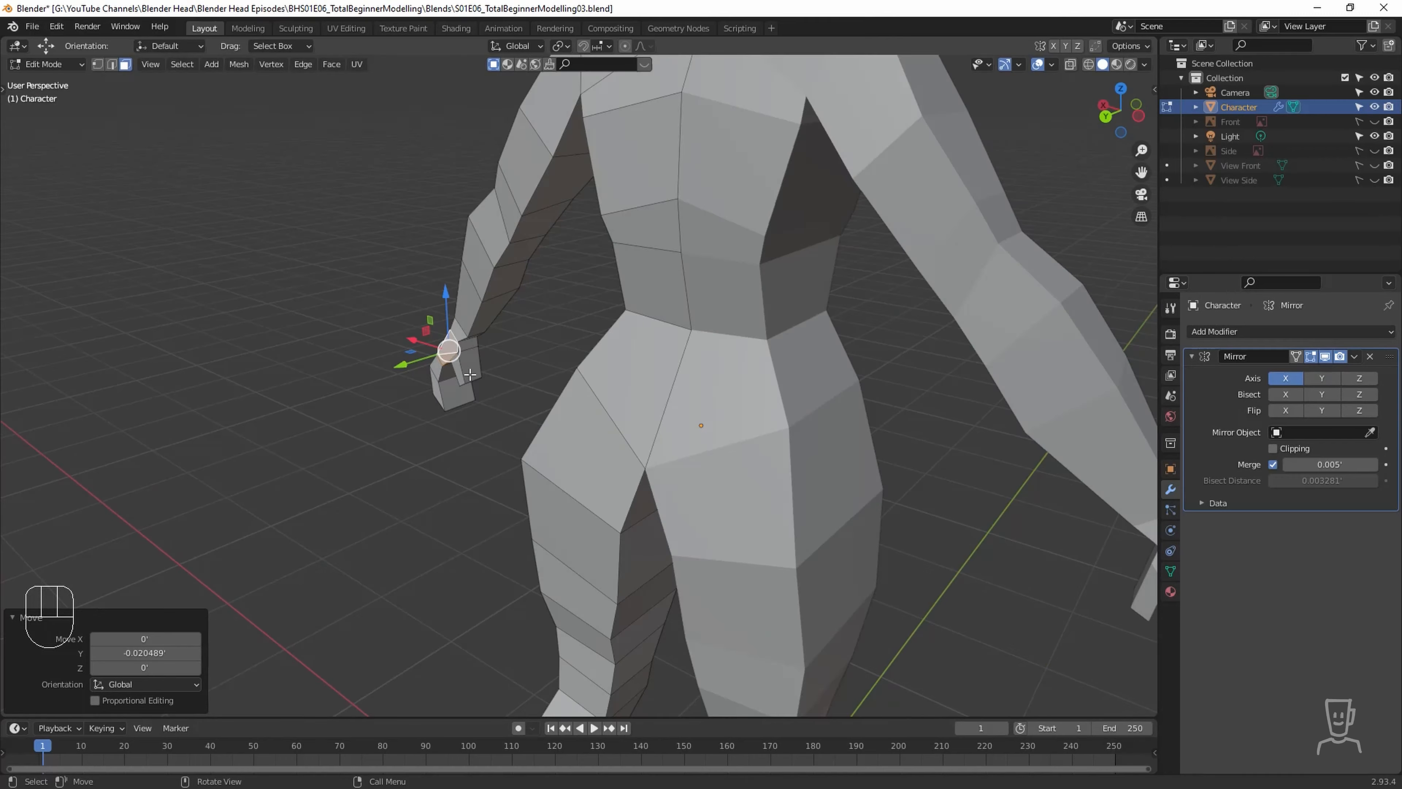
# Rotate the thumb-side faces again and nudge them into place against the palm.
pyautogui.press('r')
pyautogui.click(471, 379)
pyautogui.moveTo(470, 379); pyautogui.dragTo(460, 366)
pyautogui.moveTo(460, 366); pyautogui.dragTo(607, 546, button='middle')
# Switch back to vertex selection and move the wrist vertex about 0.02' along the Y axis.
pyautogui.press('3')
pyautogui.press('2')
pyautogui.press('2')
pyautogui.press('1')
pyautogui.click(603, 544)
pyautogui.moveTo(653, 530); pyautogui.dragTo(661, 528)
pyautogui.scroll(-3, 663, 528)
pyautogui.moveTo(663, 529); pyautogui.dragTo(666, 442, button='middle')
pyautogui.scroll(-1, 654, 473)
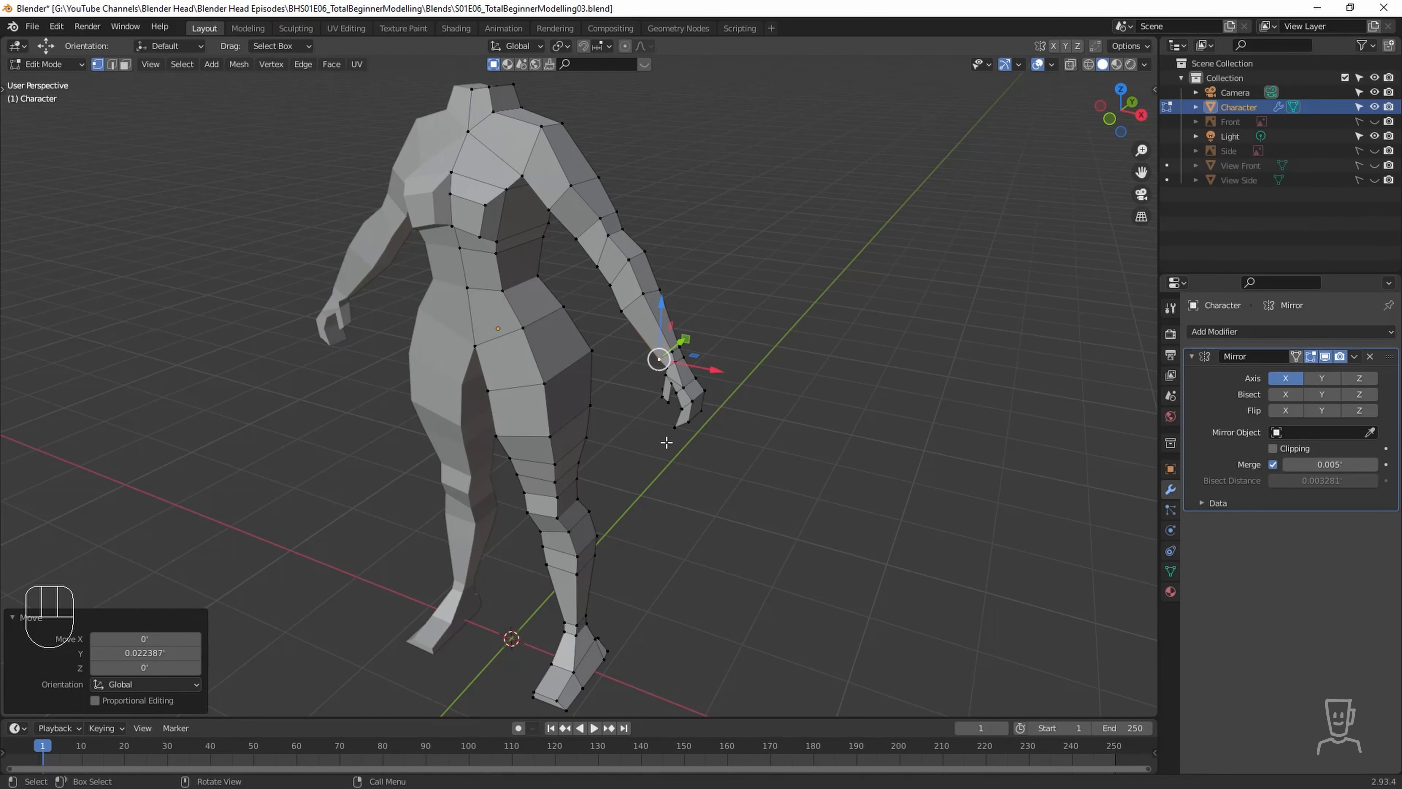
# Save the scene as the next incremental version, S01E06_TotalBeginnerModelling04.blend, and inspect the body from behind.
pyautogui.hotkey('ctrl', 'alt', 's')
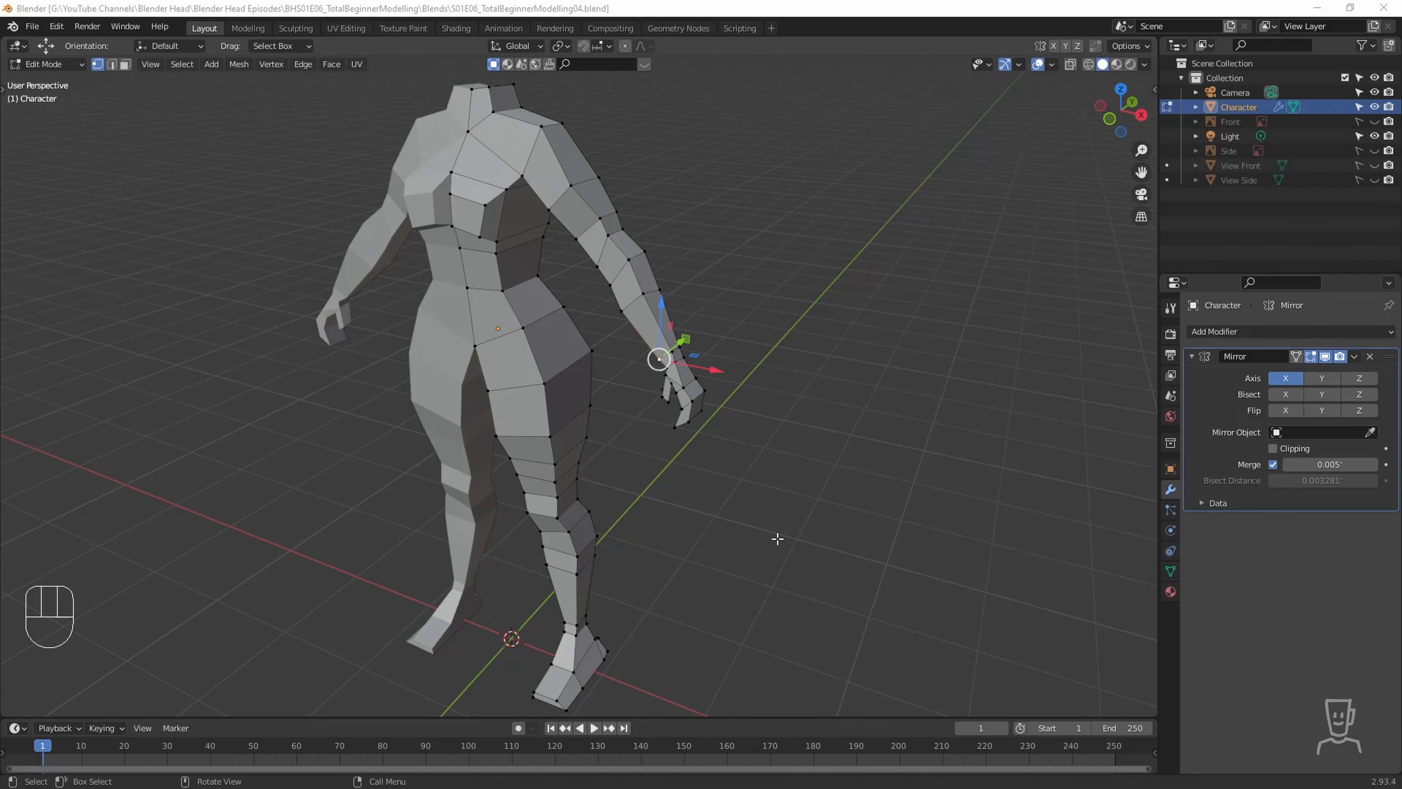
pyautogui.moveTo(778, 532); pyautogui.dragTo(555, 544, button='middle')
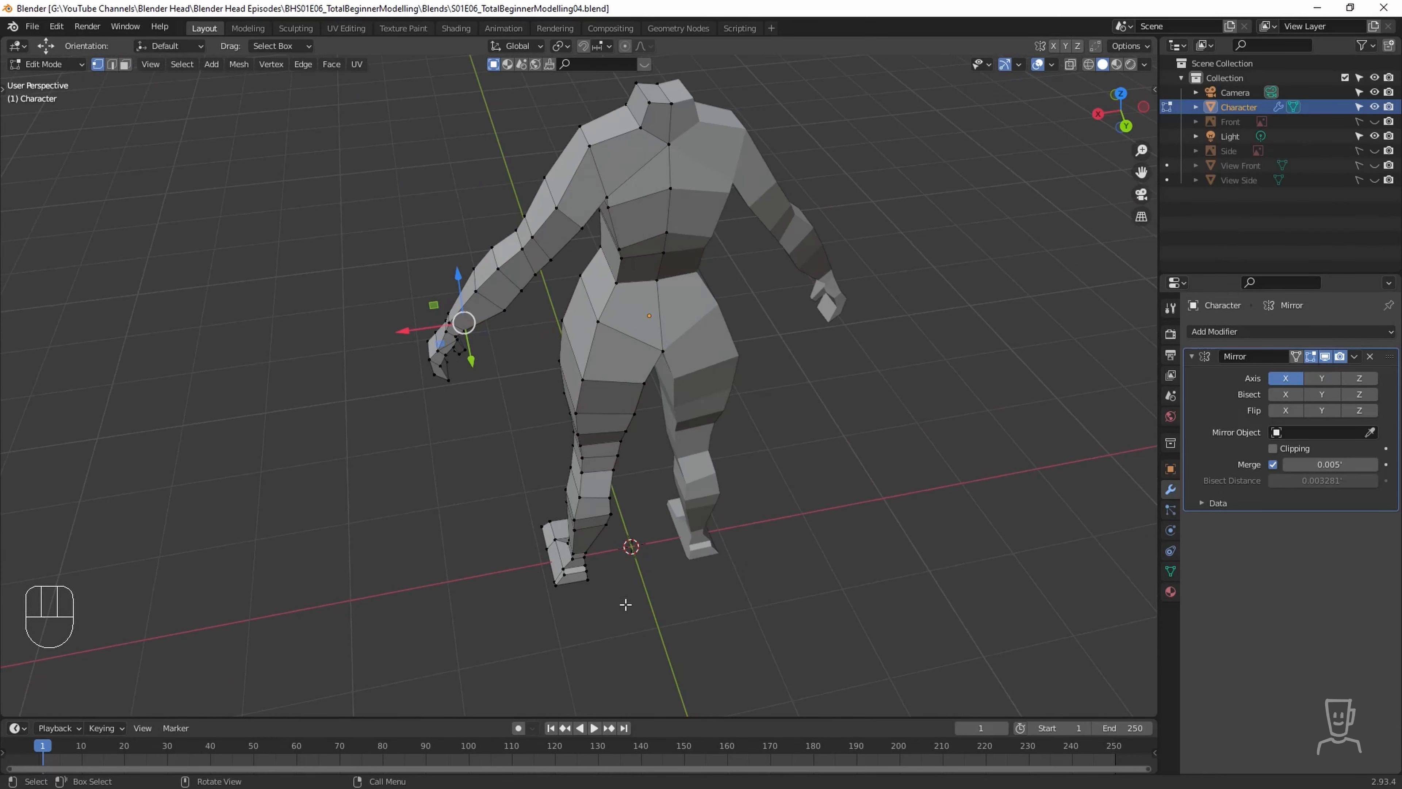
# Move the rear vertex on the outer side of the foot inward along the X axis.
pyautogui.scroll(2, 626, 605)
pyautogui.keyDown('shift'); pyautogui.moveTo(703, 655); pyautogui.dragTo(663, 464, button='middle'); pyautogui.keyUp('shift')
pyautogui.scroll(2, 604, 533)
pyautogui.scroll(1, 602, 599)
pyautogui.moveTo(602, 598); pyautogui.dragTo(588, 578, button='middle')
pyautogui.click(505, 665)
pyautogui.moveTo(448, 673); pyautogui.dragTo(492, 668)
pyautogui.click(504, 659)
# Adjust the remaining rear foot vertices along the X axis, shifting the last one by about -0.03'.
pyautogui.click(573, 637)
pyautogui.keyDown('shift'); pyautogui.click(575, 661); pyautogui.keyUp('shift')
pyautogui.click(555, 662)
pyautogui.click(575, 655)
pyautogui.moveTo(506, 662)
pyautogui.mouseDown()
pyautogui.moveTo(477, 648)
pyautogui.moveTo(489, 671)
pyautogui.mouseUp()
pyautogui.click(524, 640)
pyautogui.click(523, 663)
# Switch to edge selection and examine which edges around the upper hips form rings across the faces below the waist.
pyautogui.scroll(-2, 690, 572)
pyautogui.moveTo(740, 560); pyautogui.dragTo(689, 573, button='middle')
pyautogui.scroll(-2, 689, 573)
pyautogui.moveTo(773, 393); pyautogui.dragTo(441, 414, button='middle')
pyautogui.scroll(3, 624, 466)
pyautogui.moveTo(630, 470); pyautogui.dragTo(684, 446, button='middle')
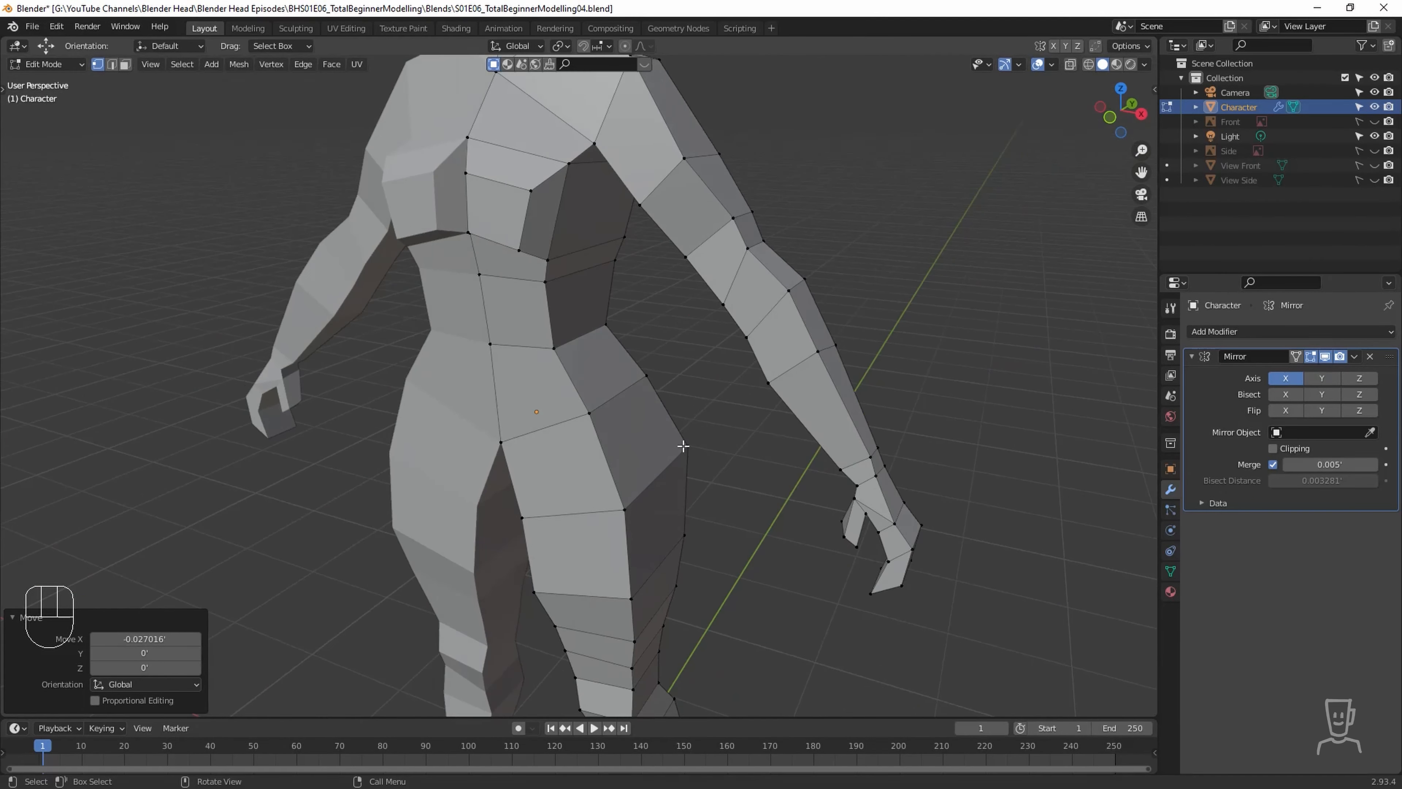
pyautogui.press('2')
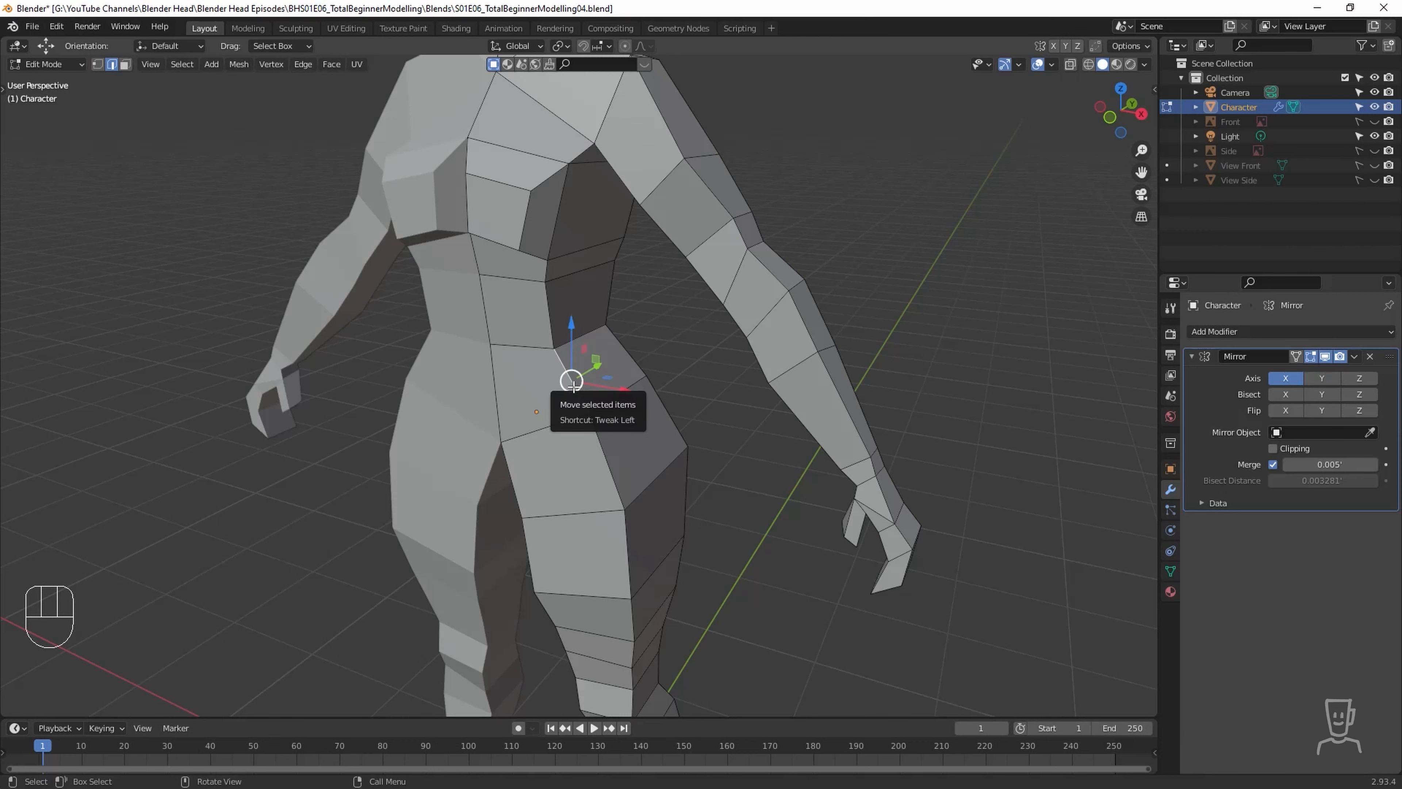
pyautogui.click(678, 360)
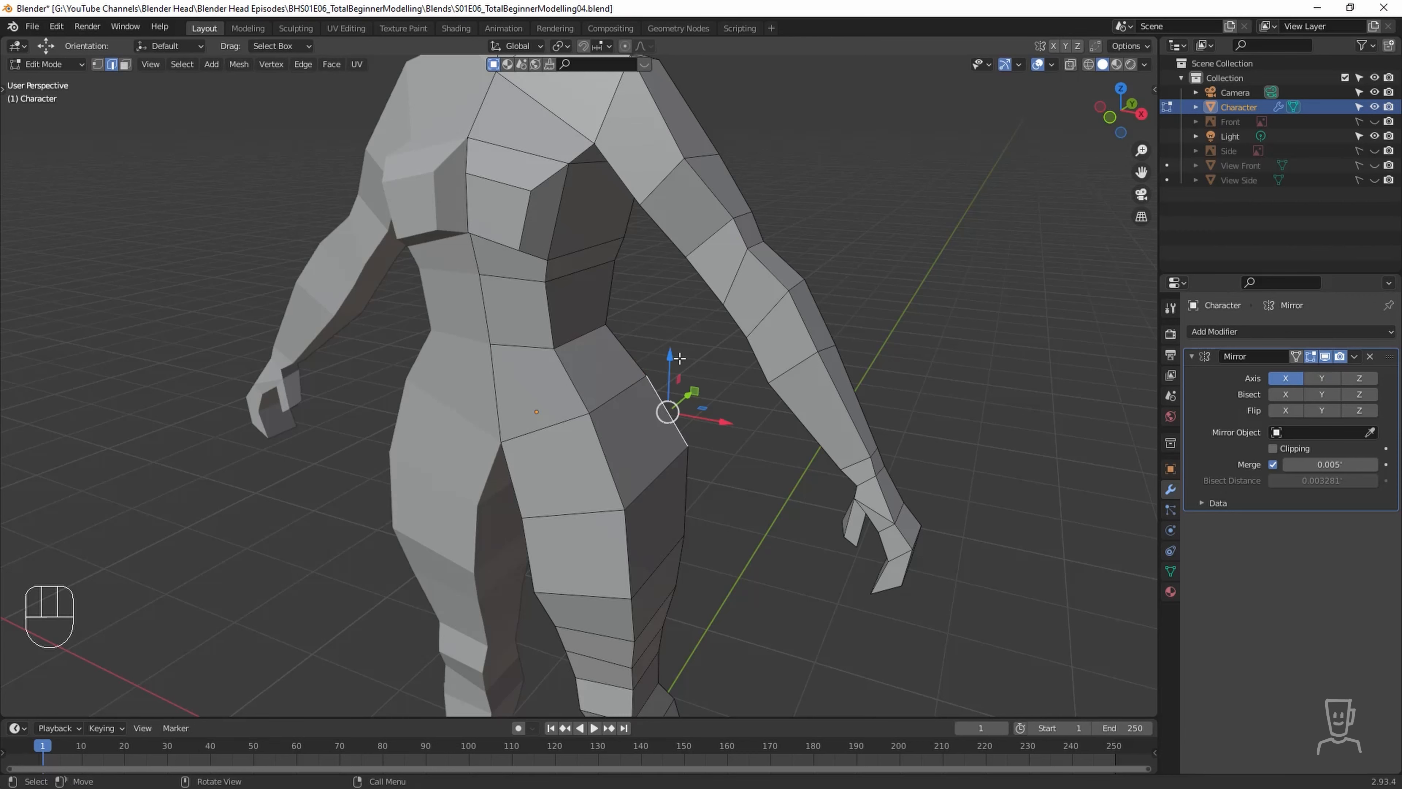
pyautogui.click(567, 372)
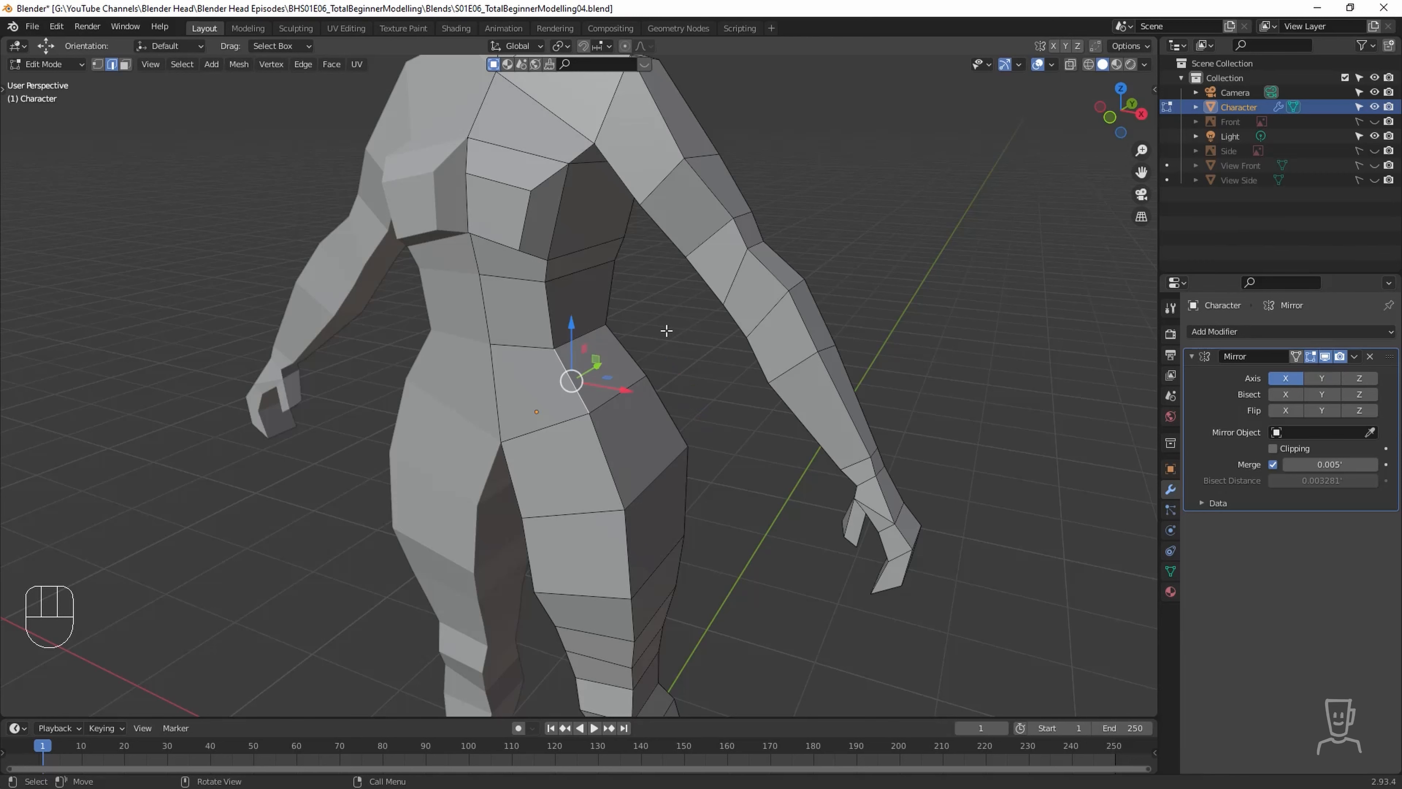
pyautogui.click(559, 424)
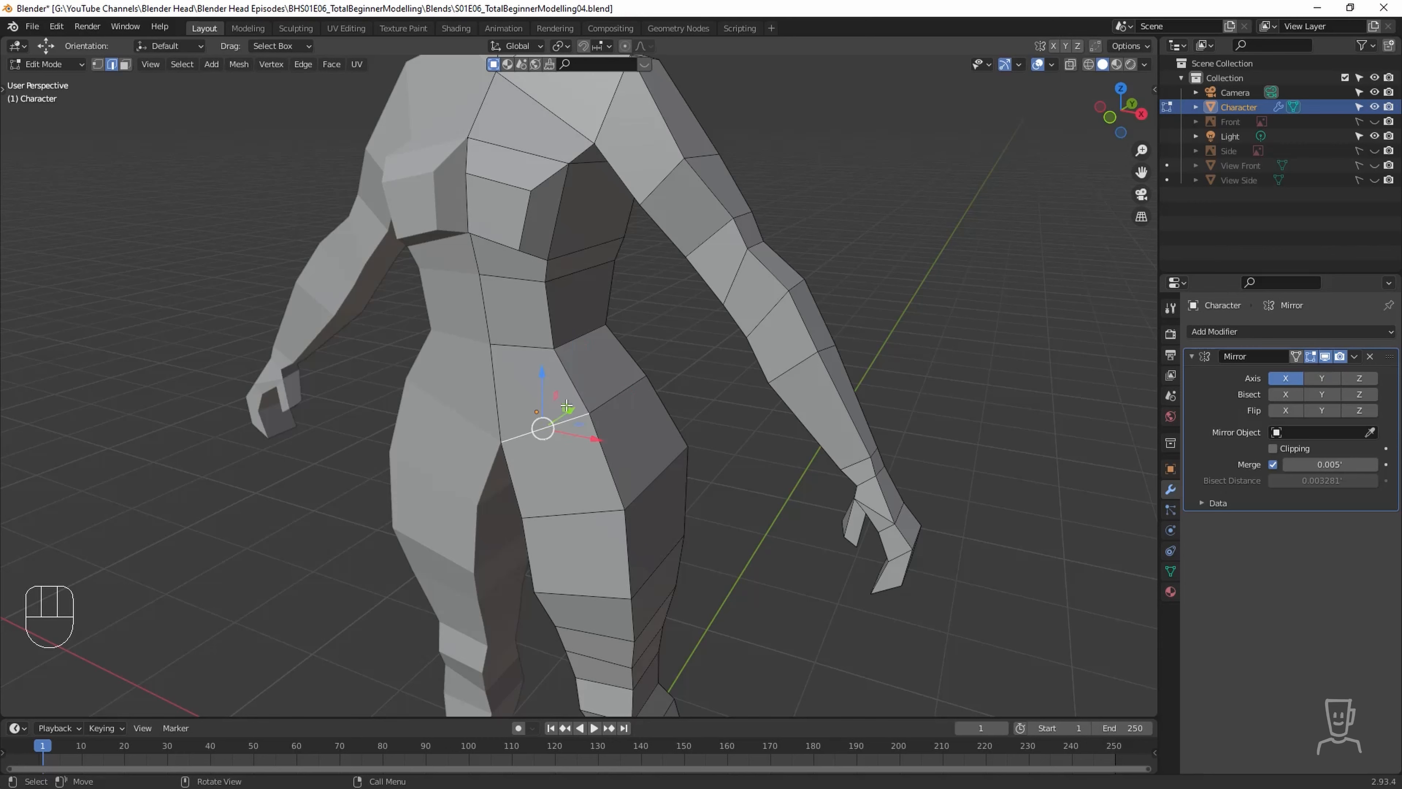
pyautogui.click(571, 385)
pyautogui.keyDown('ctrl'); pyautogui.keyDown('alt'); pyautogui.click(572, 385); pyautogui.keyUp('alt'); pyautogui.keyUp('ctrl')
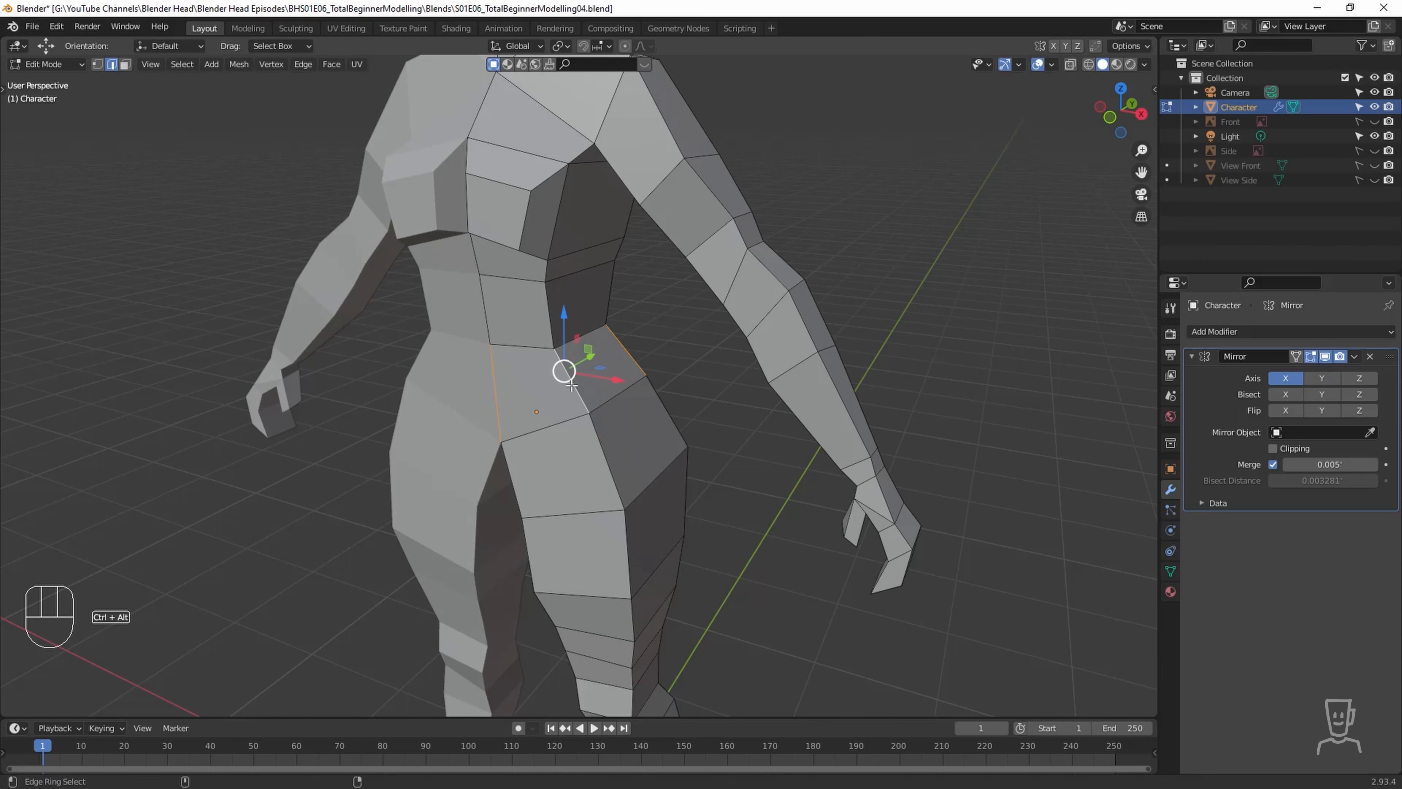
pyautogui.click(560, 421)
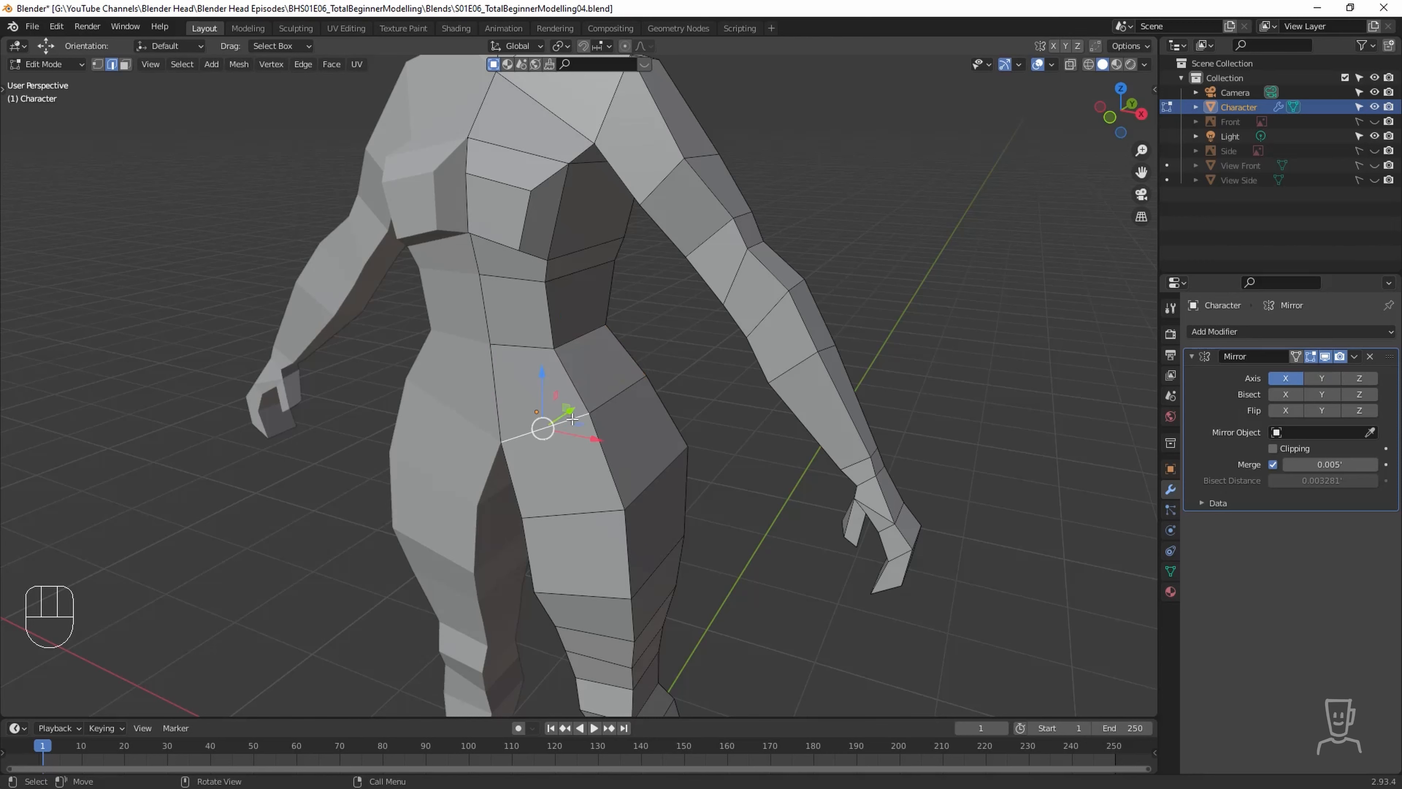
pyautogui.keyDown('ctrl'); pyautogui.keyDown('alt'); pyautogui.click(609, 401); pyautogui.keyUp('alt'); pyautogui.keyUp('ctrl')
pyautogui.click(610, 401)
pyautogui.keyDown('ctrl'); pyautogui.keyDown('alt'); pyautogui.click(610, 401); pyautogui.keyUp('alt'); pyautogui.keyUp('ctrl')
pyautogui.click(609, 400)
# Insert one centred edge loop around the upper hips, between the waist edges and the tops of the thighs.
pyautogui.keyDown('ctrl'); pyautogui.keyDown('alt'); pyautogui.click(576, 389); pyautogui.keyUp('alt'); pyautogui.keyUp('ctrl')
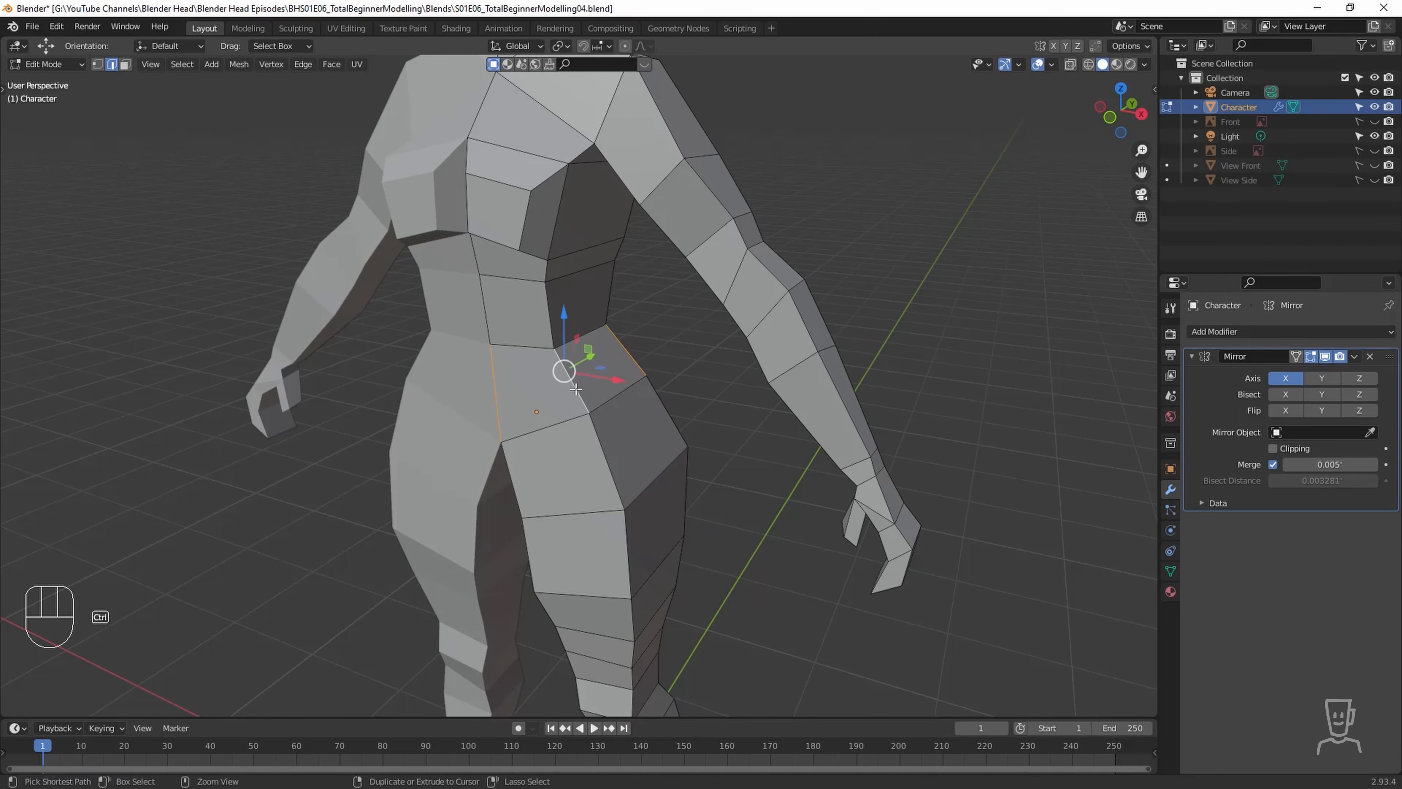
pyautogui.rightClick(575, 389)
pyautogui.click(553, 344)
pyautogui.click(637, 361)
# Switch to vertex selection and reposition the vertices of the new hip loop to smooth the waist-to-hip transition.
pyautogui.moveTo(586, 371); pyautogui.dragTo(453, 384, button='middle')
pyautogui.press('1')
pyautogui.click(508, 333)
pyautogui.moveTo(613, 379); pyautogui.dragTo(645, 343, button='middle')
pyautogui.moveTo(565, 336); pyautogui.dragTo(577, 337)
pyautogui.click(470, 352)
pyautogui.moveTo(529, 357); pyautogui.dragTo(552, 387)
pyautogui.moveTo(553, 387); pyautogui.dragTo(673, 388, button='middle')
pyautogui.moveTo(593, 388); pyautogui.dragTo(443, 346)
pyautogui.moveTo(443, 346); pyautogui.dragTo(497, 386, button='middle')
# In front view, raise the shoulder vertex about 0.06' and lower the inner chest vertex about 0.035' along Z.
pyautogui.click(533, 353)
pyautogui.press('KP_1')
pyautogui.moveTo(681, 261); pyautogui.dragTo(692, 256)
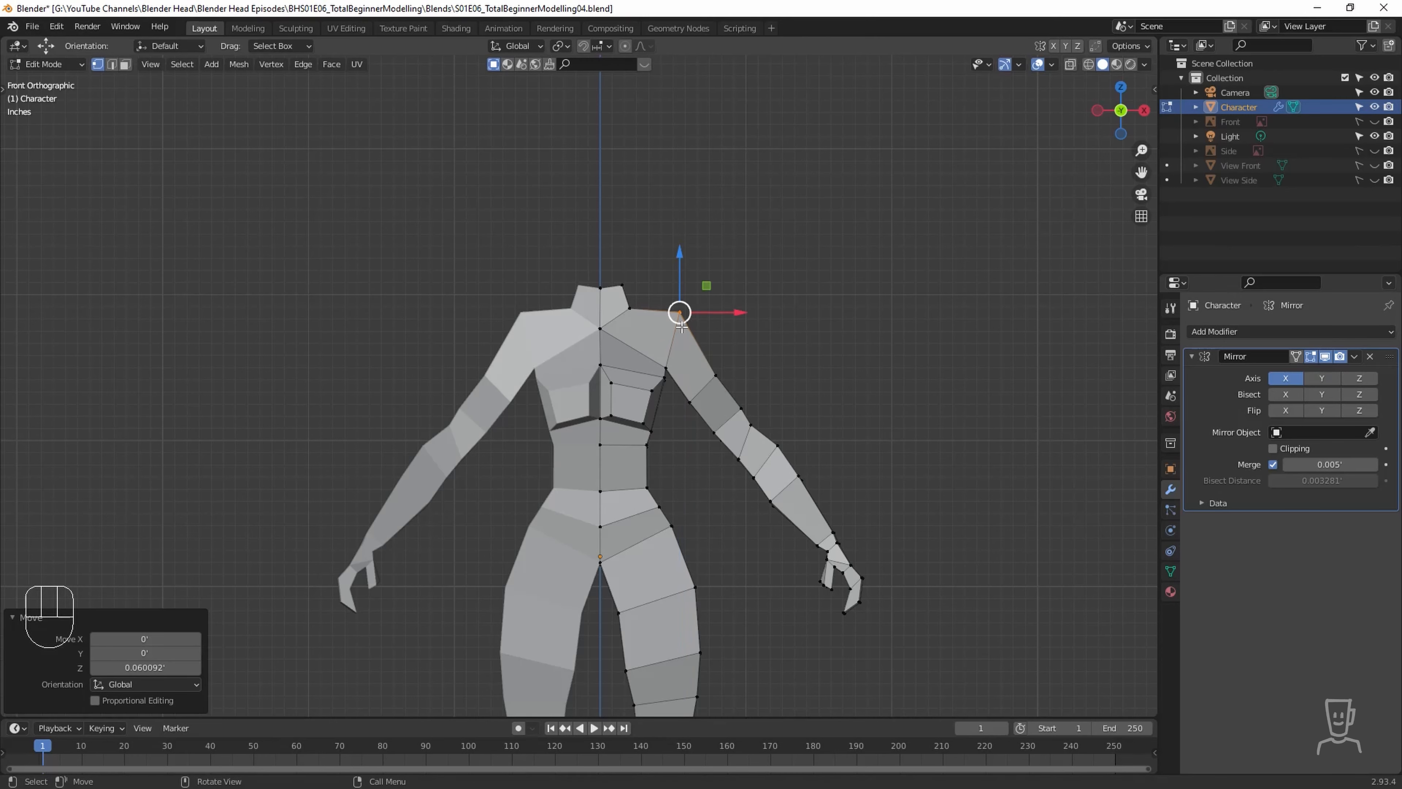
pyautogui.click(612, 415)
pyautogui.click(611, 383)
pyautogui.moveTo(611, 364); pyautogui.dragTo(614, 365)
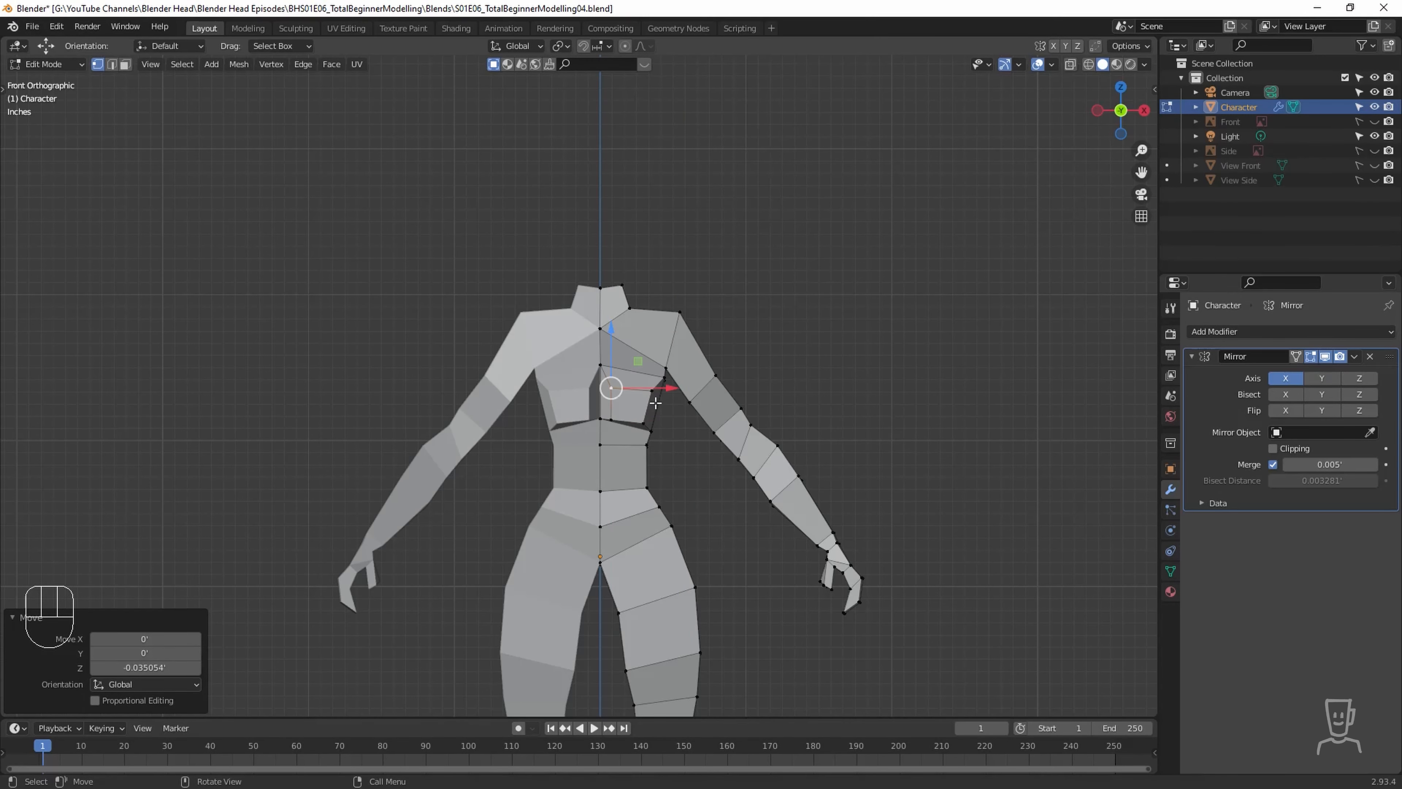
pyautogui.moveTo(651, 436); pyautogui.dragTo(646, 471, button='middle')
pyautogui.keyDown('shift'); pyautogui.moveTo(646, 471); pyautogui.dragTo(693, 370, button='middle'); pyautogui.keyUp('shift')
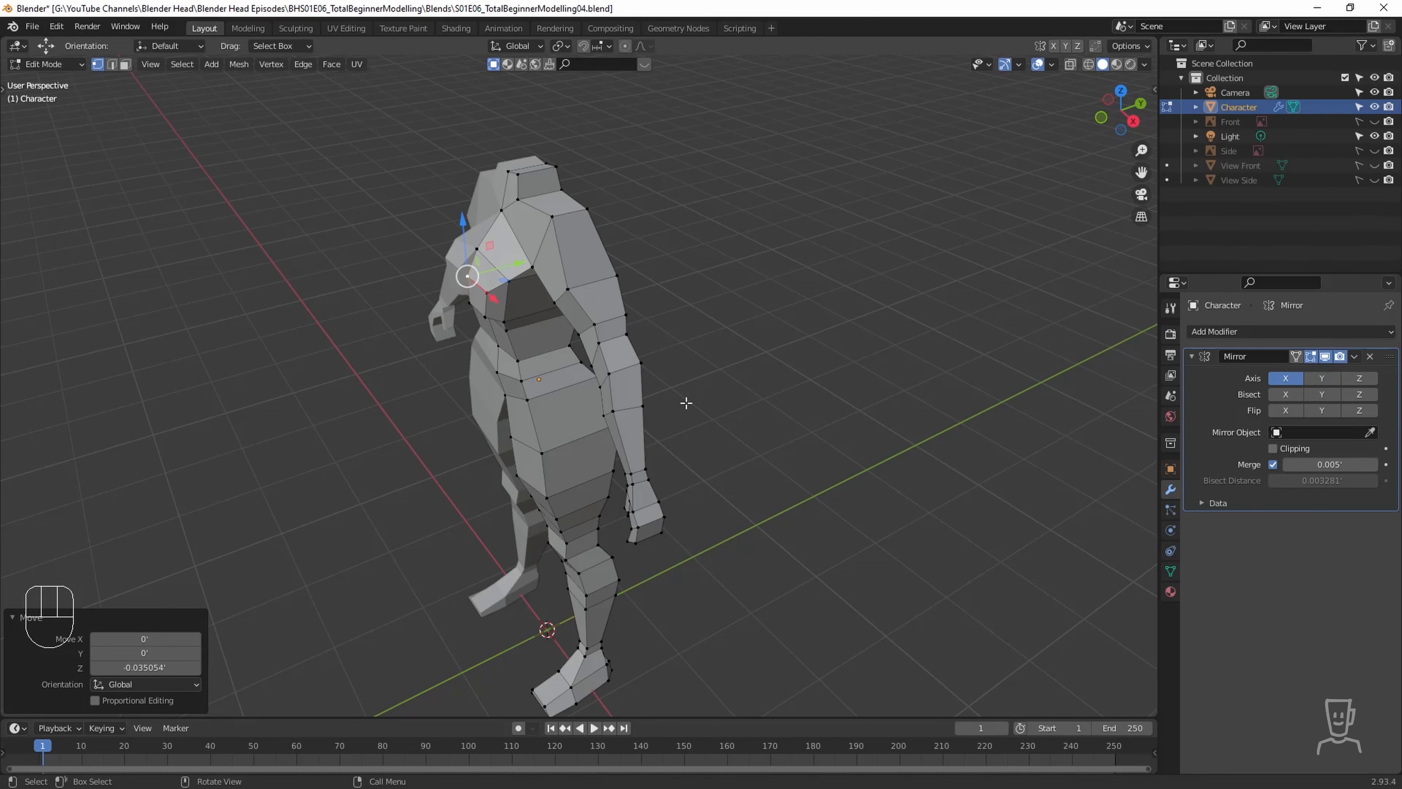
pyautogui.moveTo(689, 401); pyautogui.dragTo(717, 413, button='middle')
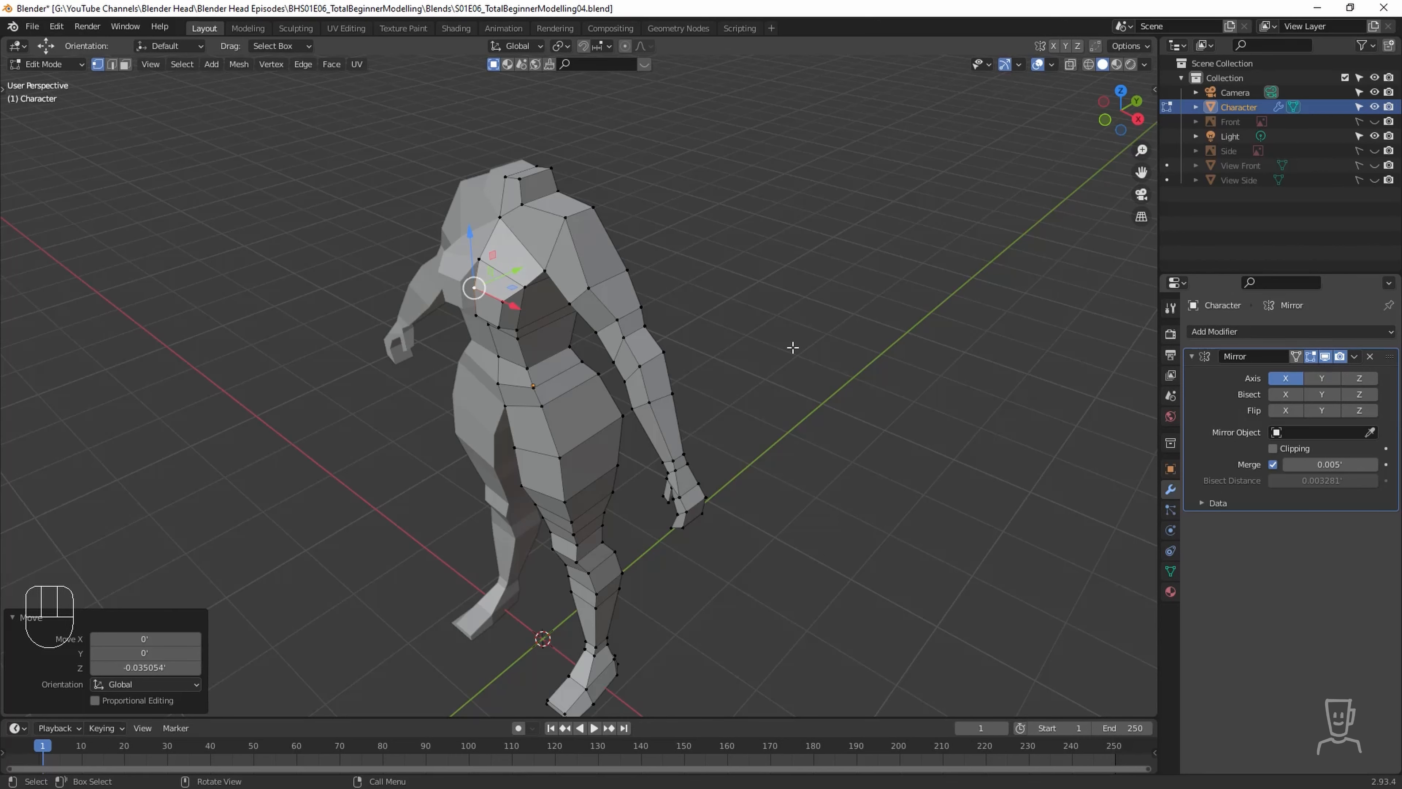
# Return to Object Mode and apply the Character's Mirror modifier.
pyautogui.press('Tab')
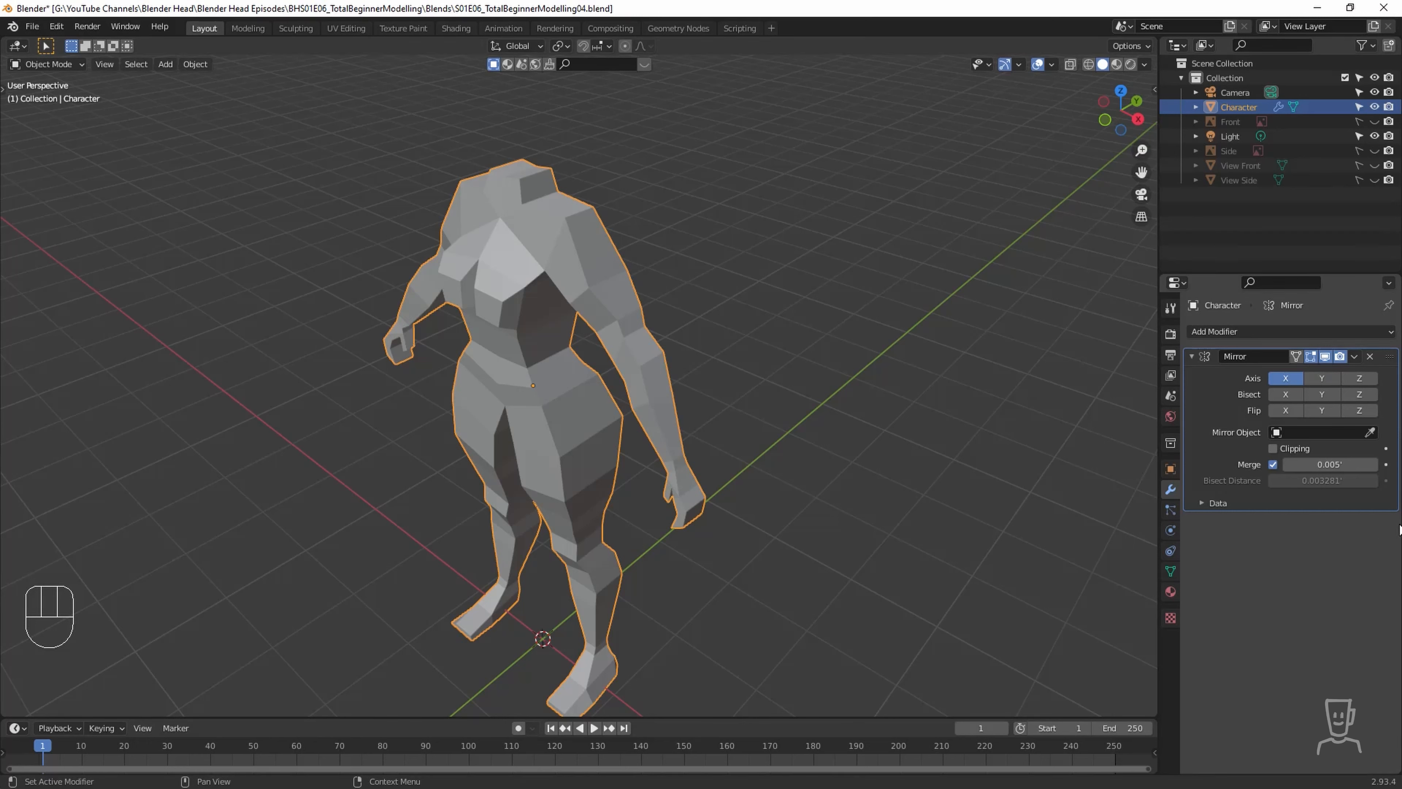
pyautogui.click(1355, 356)
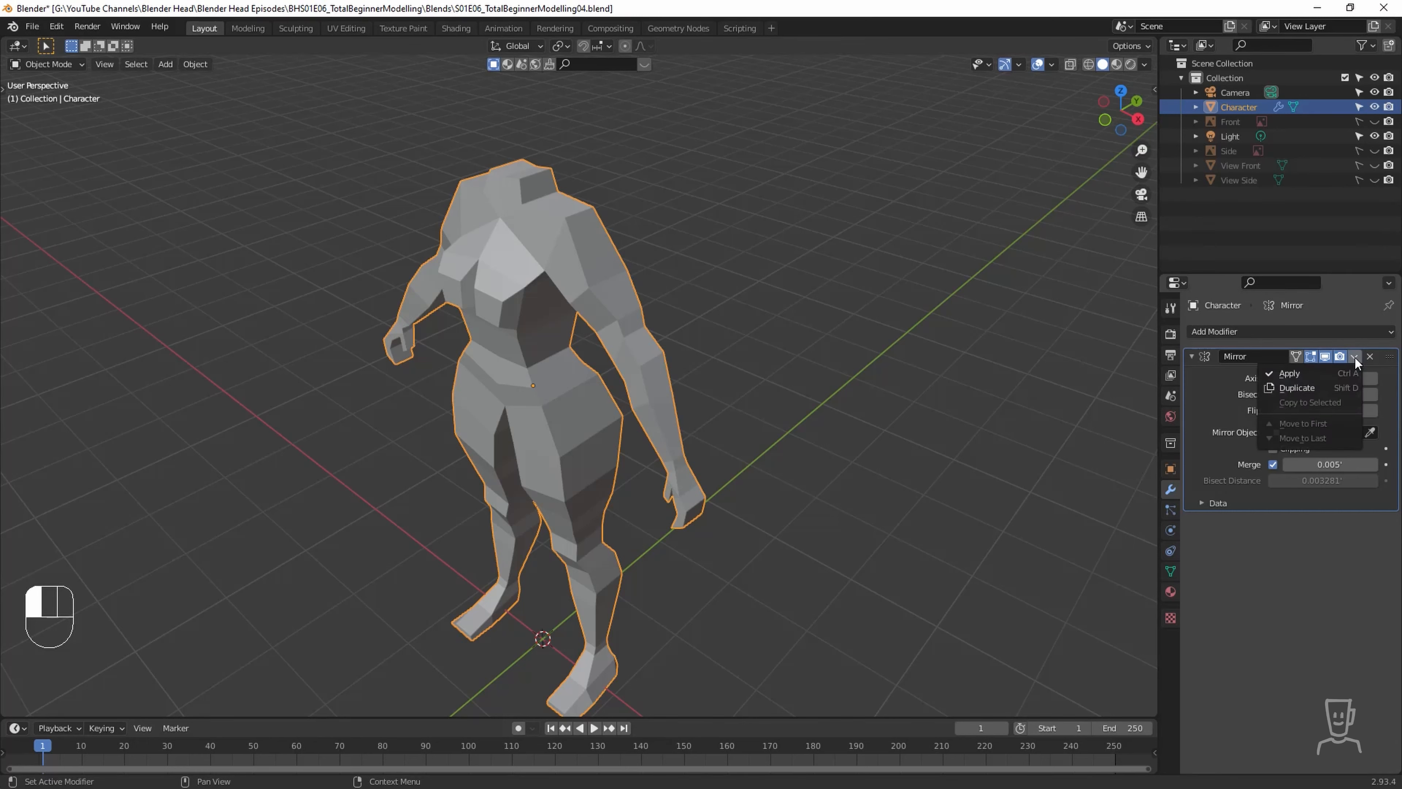
pyautogui.click(1287, 376)
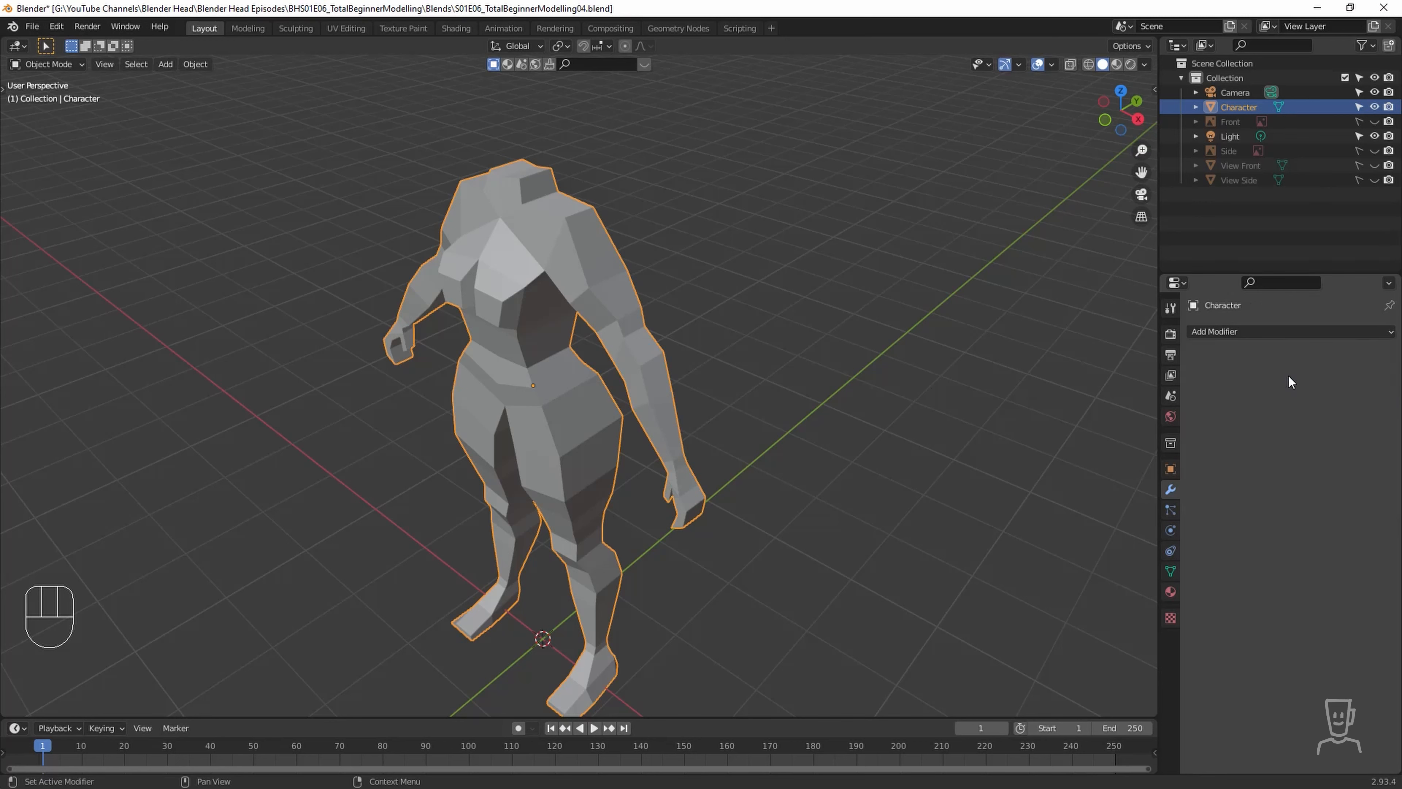
pyautogui.moveTo(616, 375); pyautogui.dragTo(648, 348, button='middle')
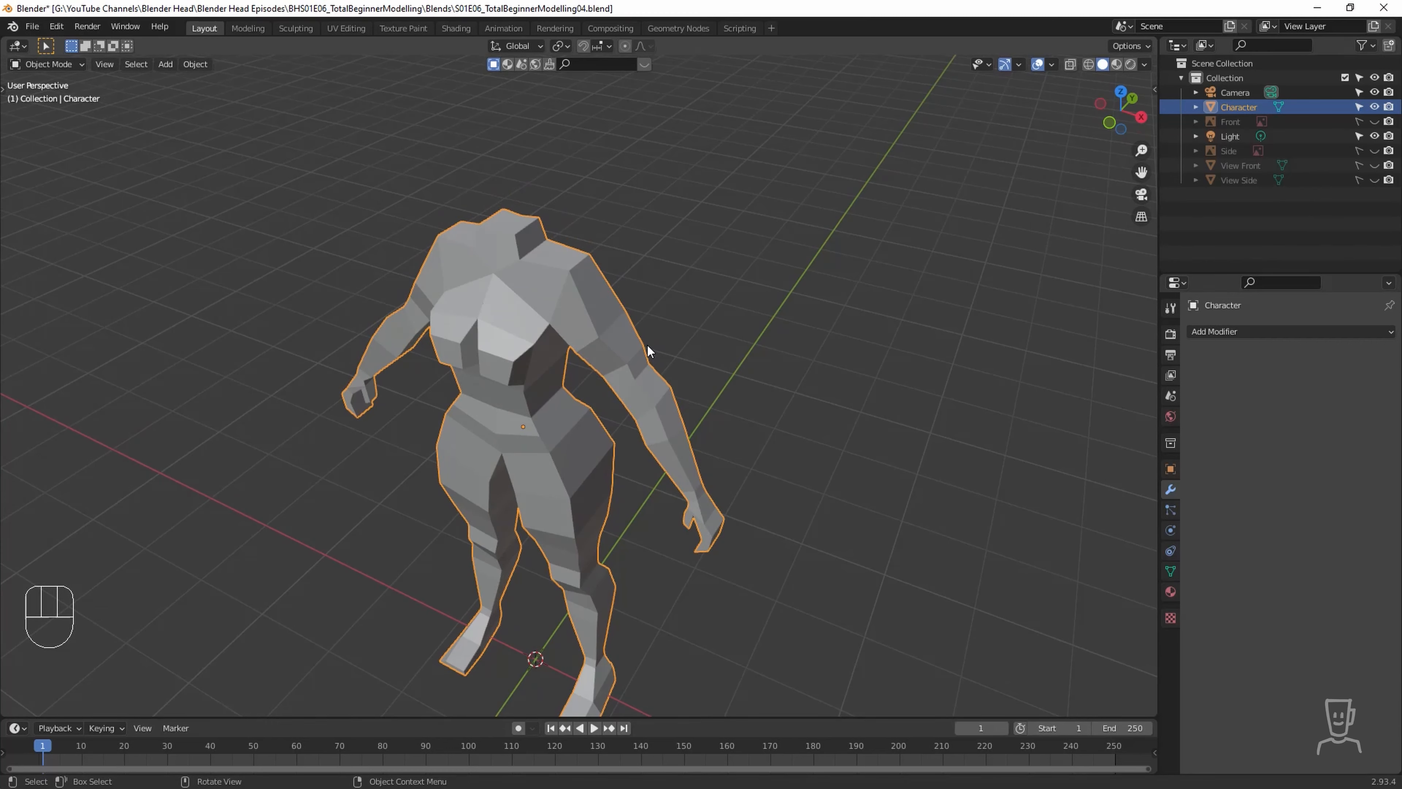
# In face selection, extrude the faces on top of the neck upward twice, by about 0.15' and about 0.37'.
pyautogui.press('Tab')
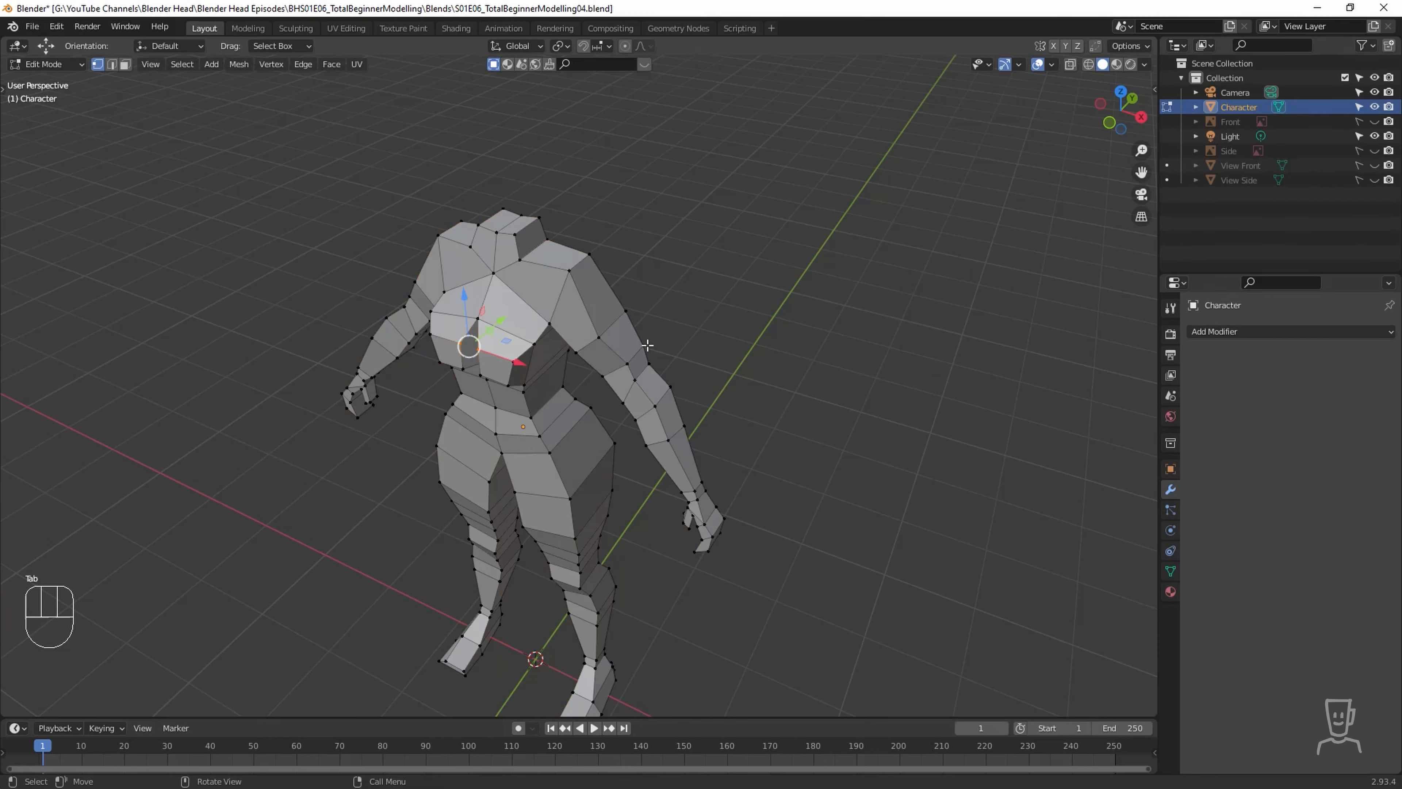
pyautogui.press('3')
pyautogui.click(501, 222)
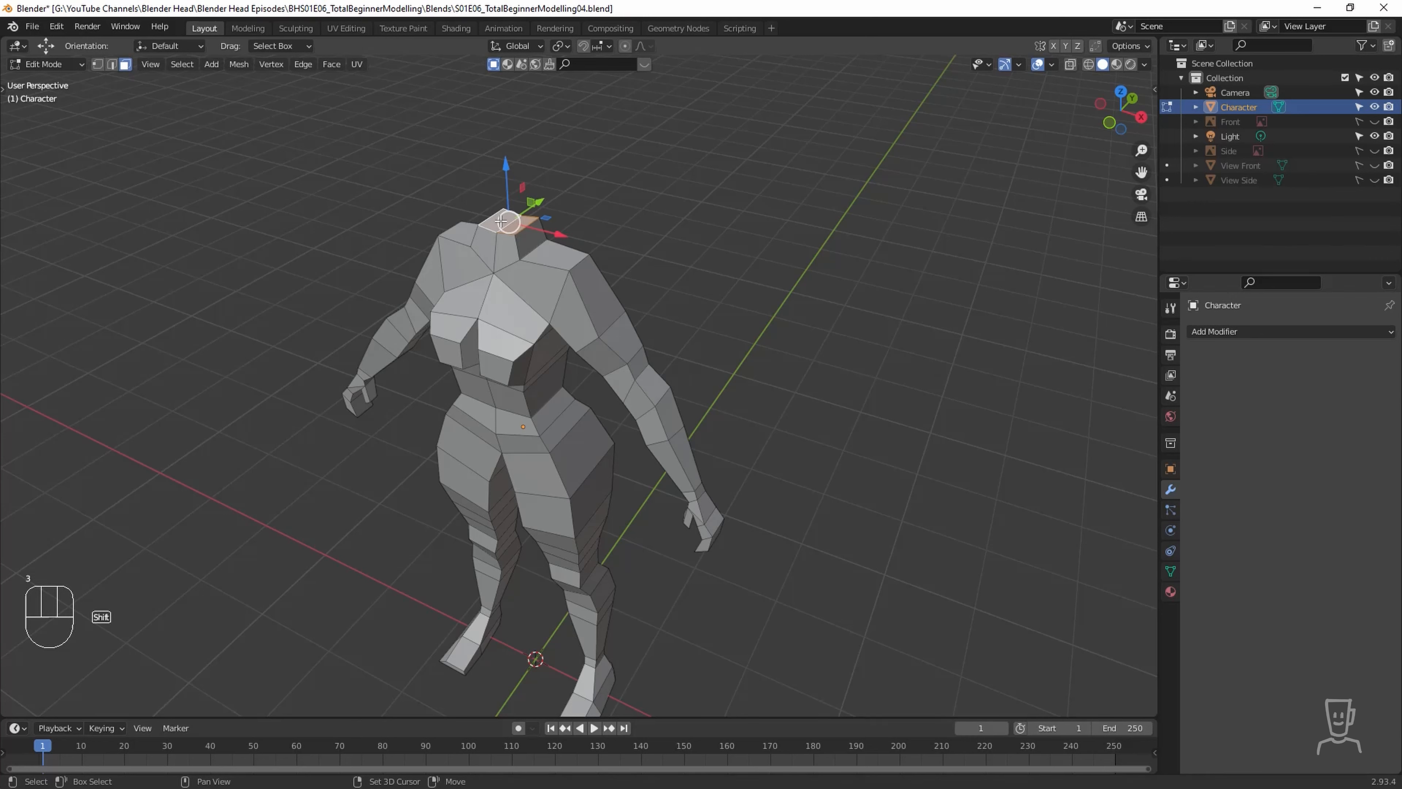
pyautogui.press('e')
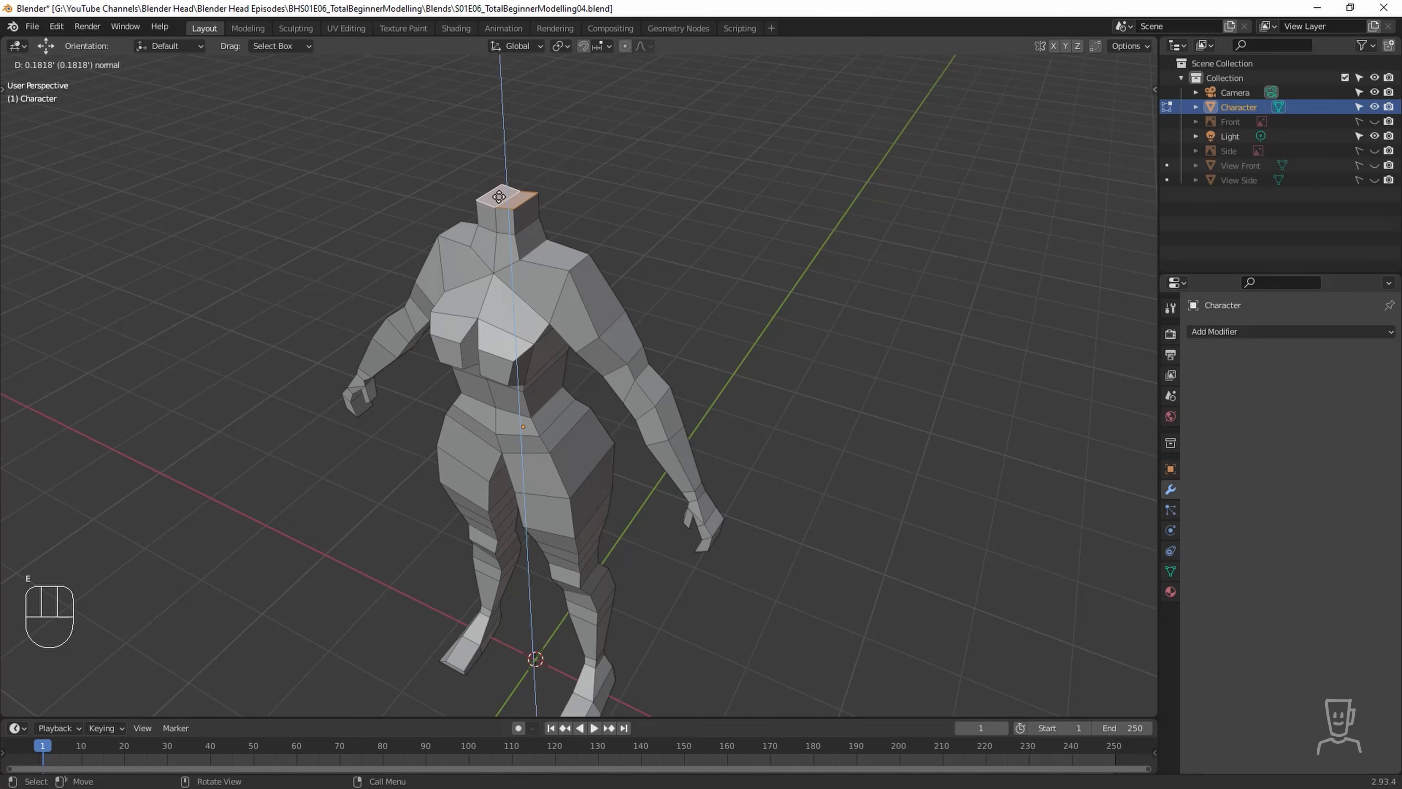
pyautogui.click(499, 200)
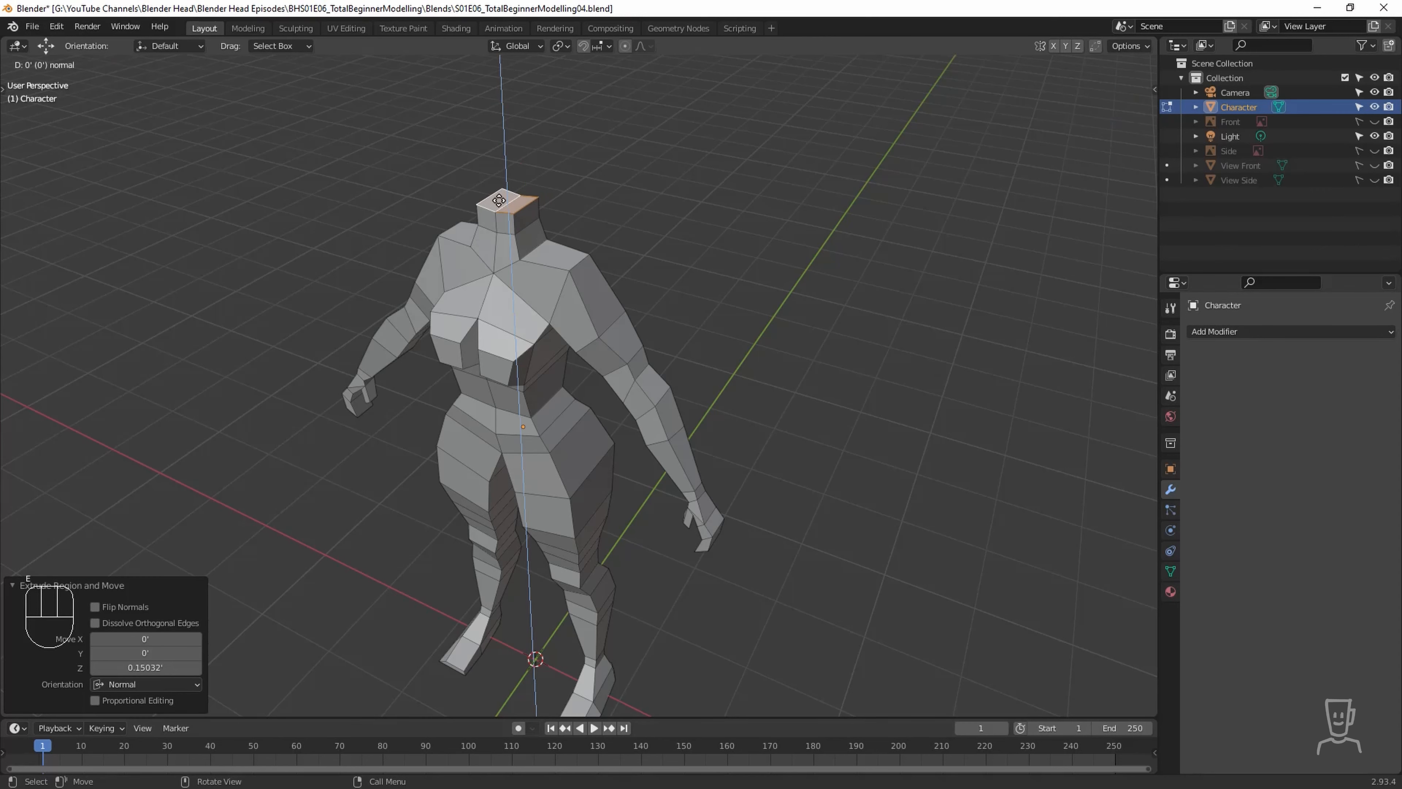
pyautogui.press('e')
pyautogui.click(494, 147)
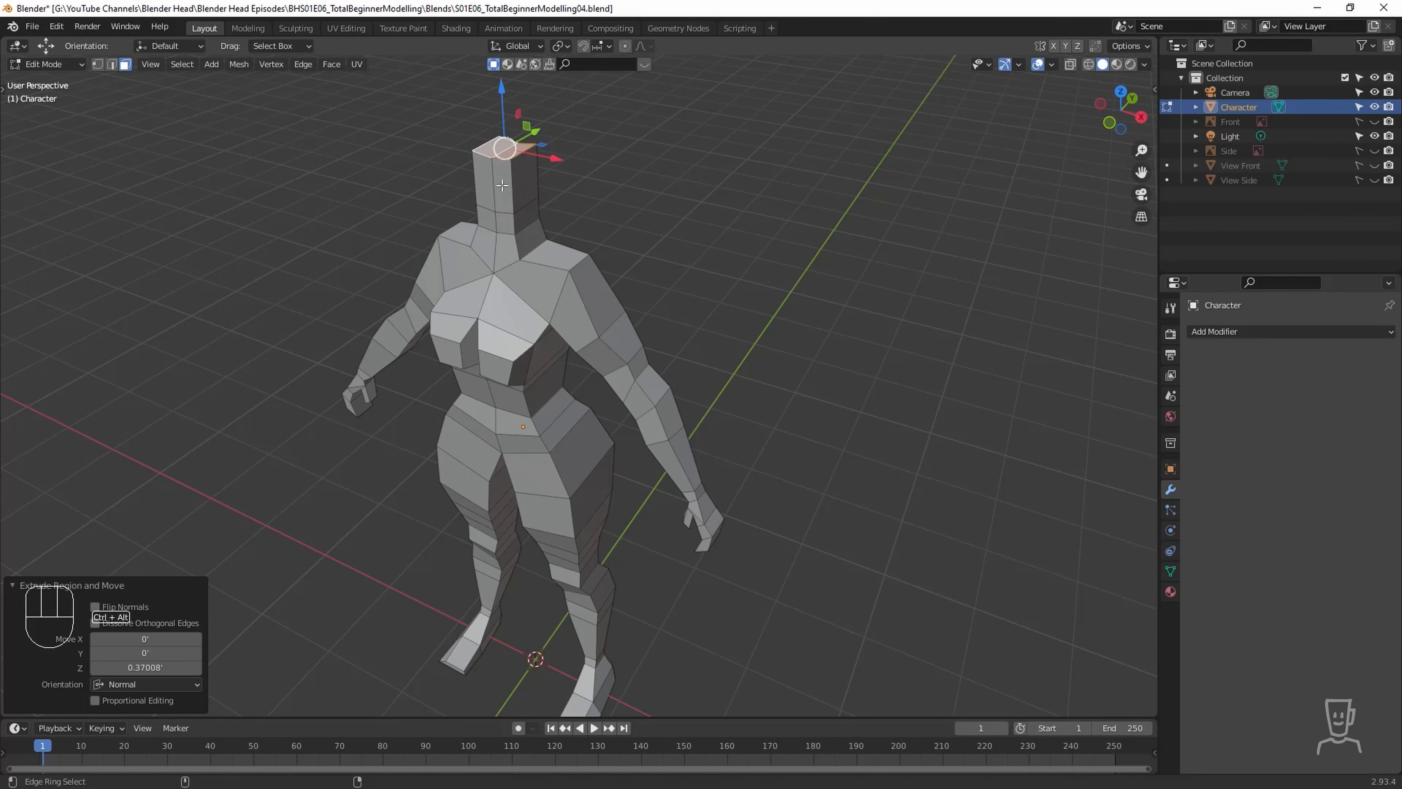
# Select the ring of faces around the upper extrusion and scale it up into a block for the head.
pyautogui.keyDown('alt'); pyautogui.click(498, 186); pyautogui.keyUp('alt')
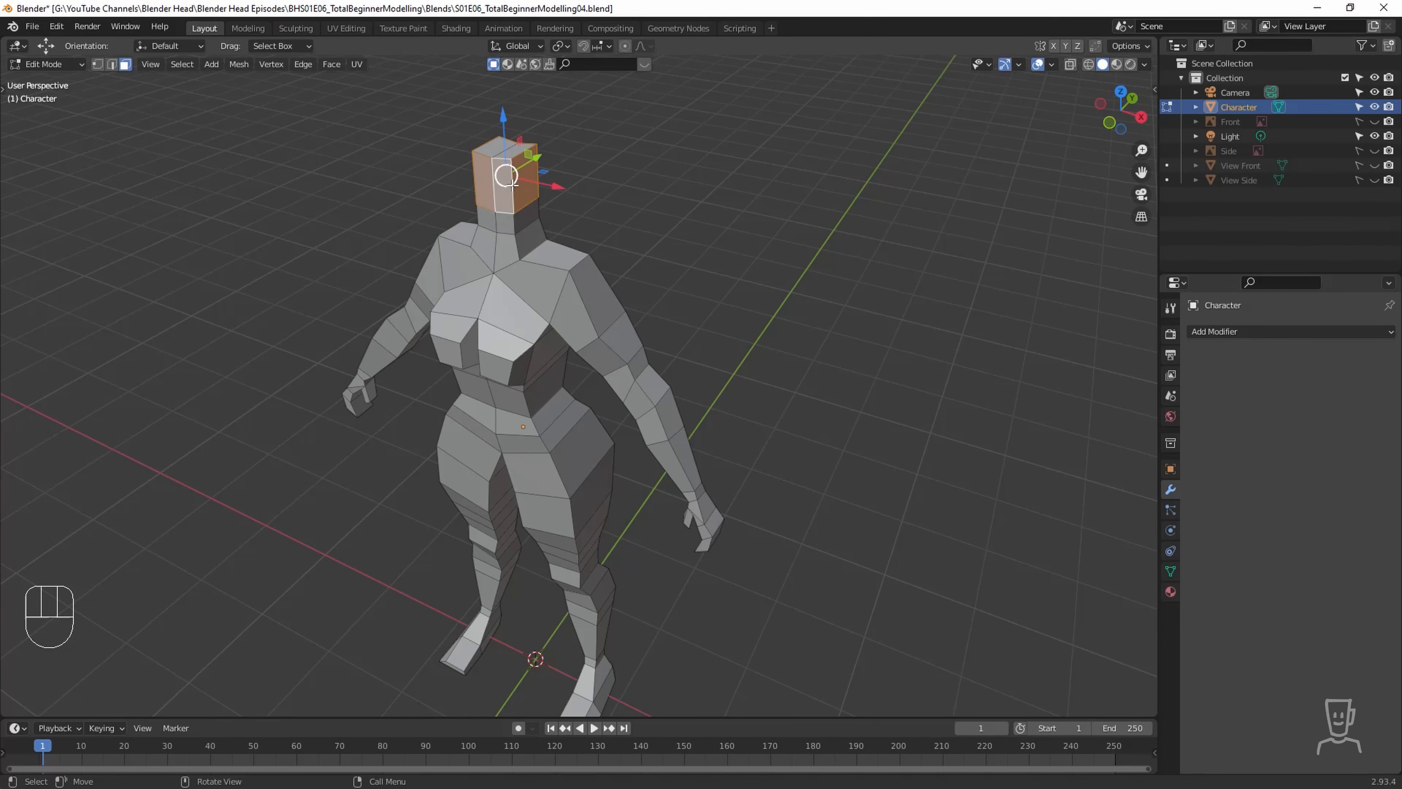
pyautogui.press('s')
pyautogui.click(522, 169)
pyautogui.moveTo(522, 169); pyautogui.dragTo(646, 325, button='middle')
# Select the two side edges on top of the head block and move them down along the Z axis.
pyautogui.press('2')
pyautogui.click(544, 108)
pyautogui.keyDown('shift'); pyautogui.click(436, 94); pyautogui.keyUp('shift')
pyautogui.moveTo(632, 200); pyautogui.dragTo(579, 207, button='middle')
pyautogui.keyDown('shift'); pyautogui.moveTo(579, 207); pyautogui.dragTo(574, 395, button='middle'); pyautogui.keyUp('shift')
pyautogui.moveTo(497, 236); pyautogui.dragTo(498, 258)
# Save the scene as the next incremental version, S01E06_TotalBeginnerModelling05.blend, and switch to vertex selection.
pyautogui.moveTo(596, 376); pyautogui.dragTo(626, 385, button='middle')
pyautogui.scroll(-2, 733, 415)
pyautogui.keyDown('shift'); pyautogui.moveTo(657, 497); pyautogui.dragTo(657, 401, button='middle'); pyautogui.keyUp('shift')
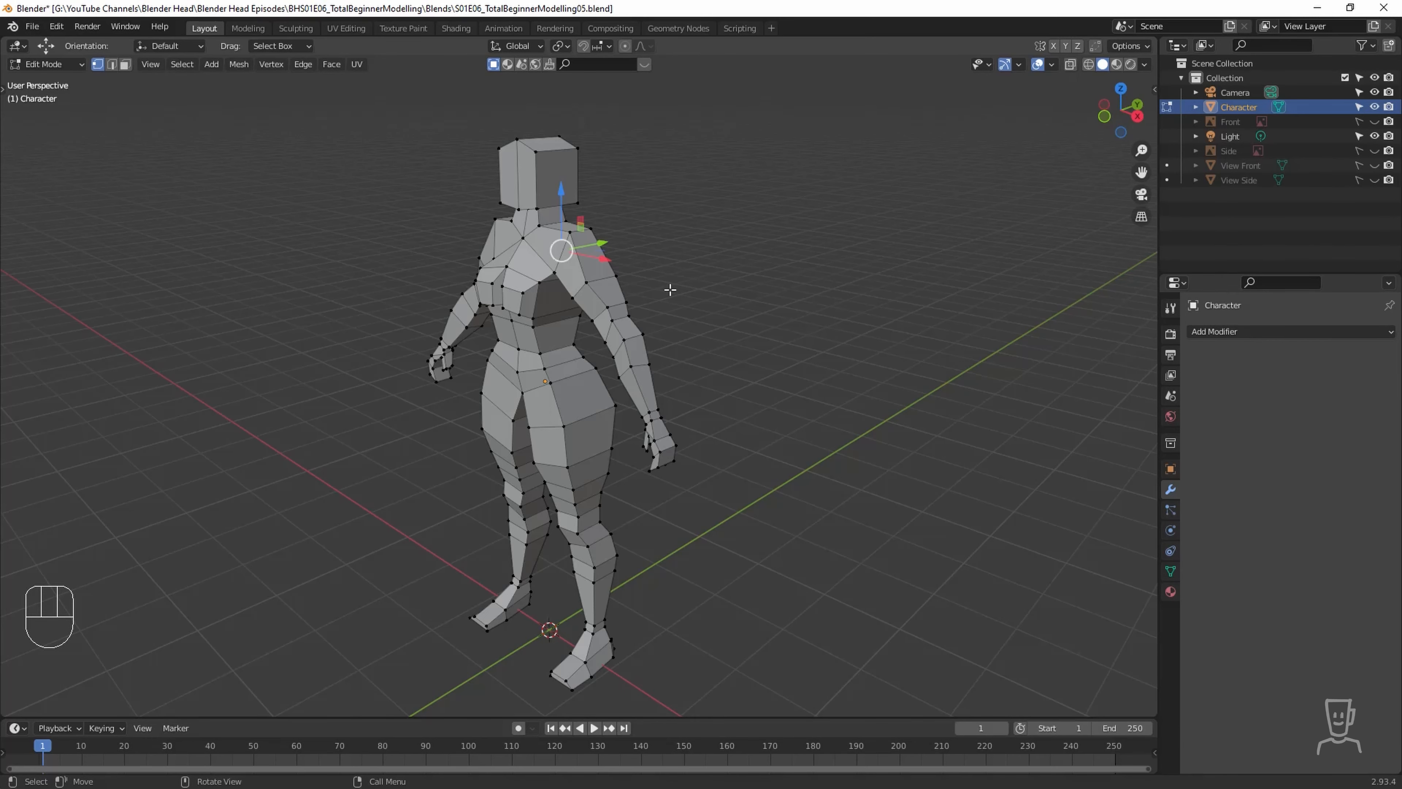
# Try to move the single vertex at the base of the neck inward along the X axis.
pyautogui.scroll(3, 670, 289)
pyautogui.keyDown('shift'); pyautogui.moveTo(685, 281); pyautogui.dragTo(744, 448, button='middle'); pyautogui.keyUp('shift')
pyautogui.moveTo(719, 355); pyautogui.dragTo(747, 341, button='middle')
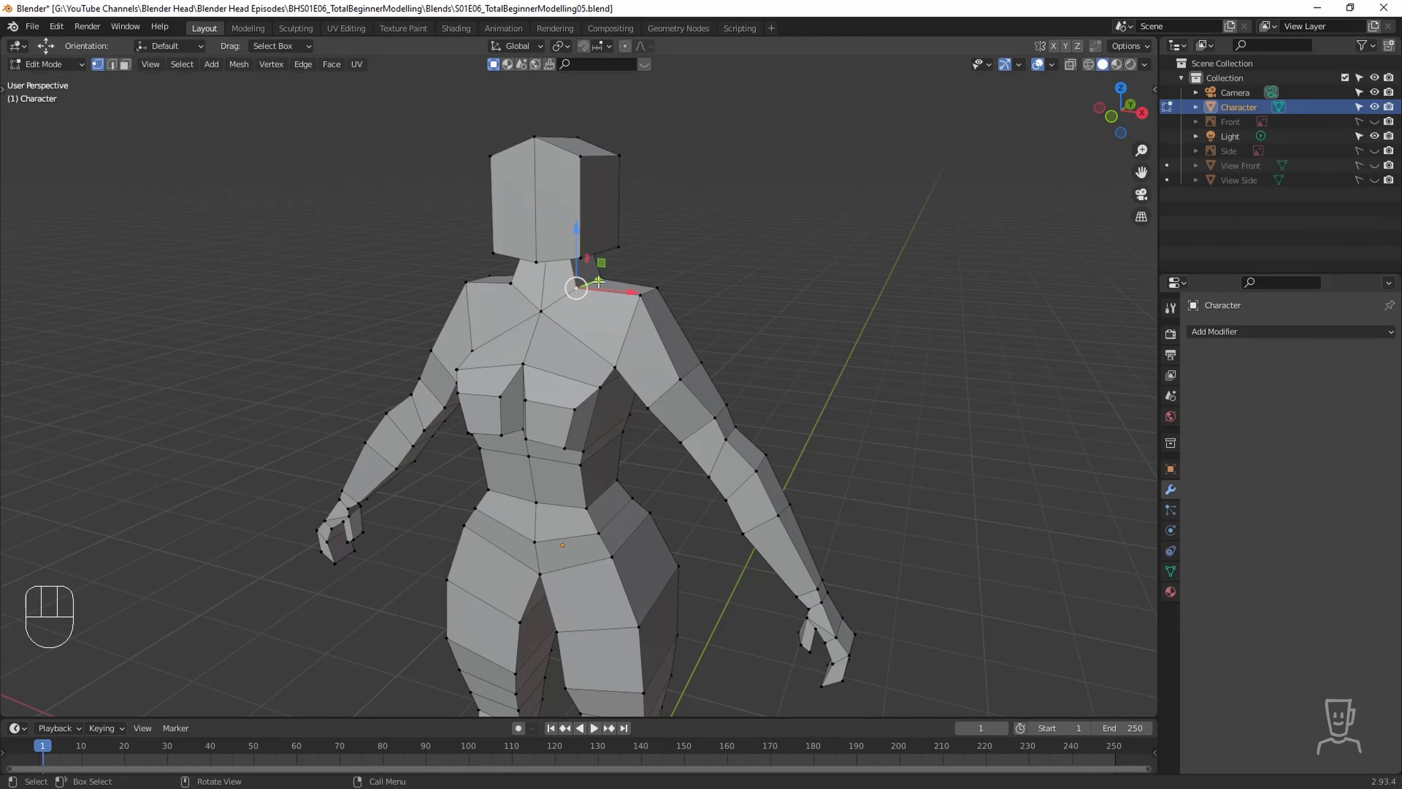
pyautogui.moveTo(626, 307)
pyautogui.mouseDown(button='middle')
pyautogui.moveTo(742, 304)
pyautogui.moveTo(645, 301)
pyautogui.mouseUp(button='middle')
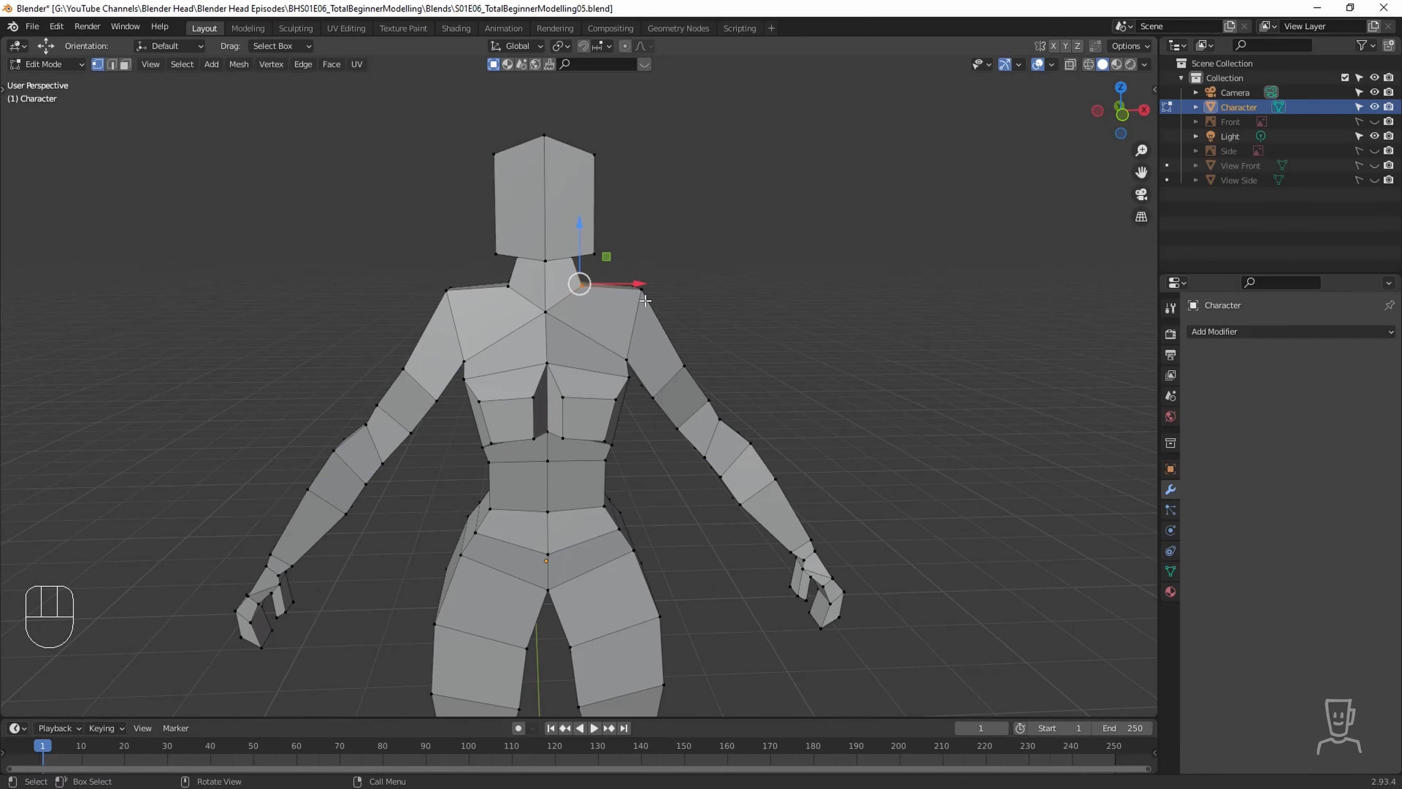
pyautogui.moveTo(634, 283); pyautogui.dragTo(626, 281)
pyautogui.hotkey('ctrl', 'z')
# Select the neck-base vertices on both sides, show the toolbar and scale them inward along X with the Scale tool.
pyautogui.keyDown('shift'); pyautogui.moveTo(649, 292); pyautogui.dragTo(642, 325, button='middle'); pyautogui.keyUp('shift')
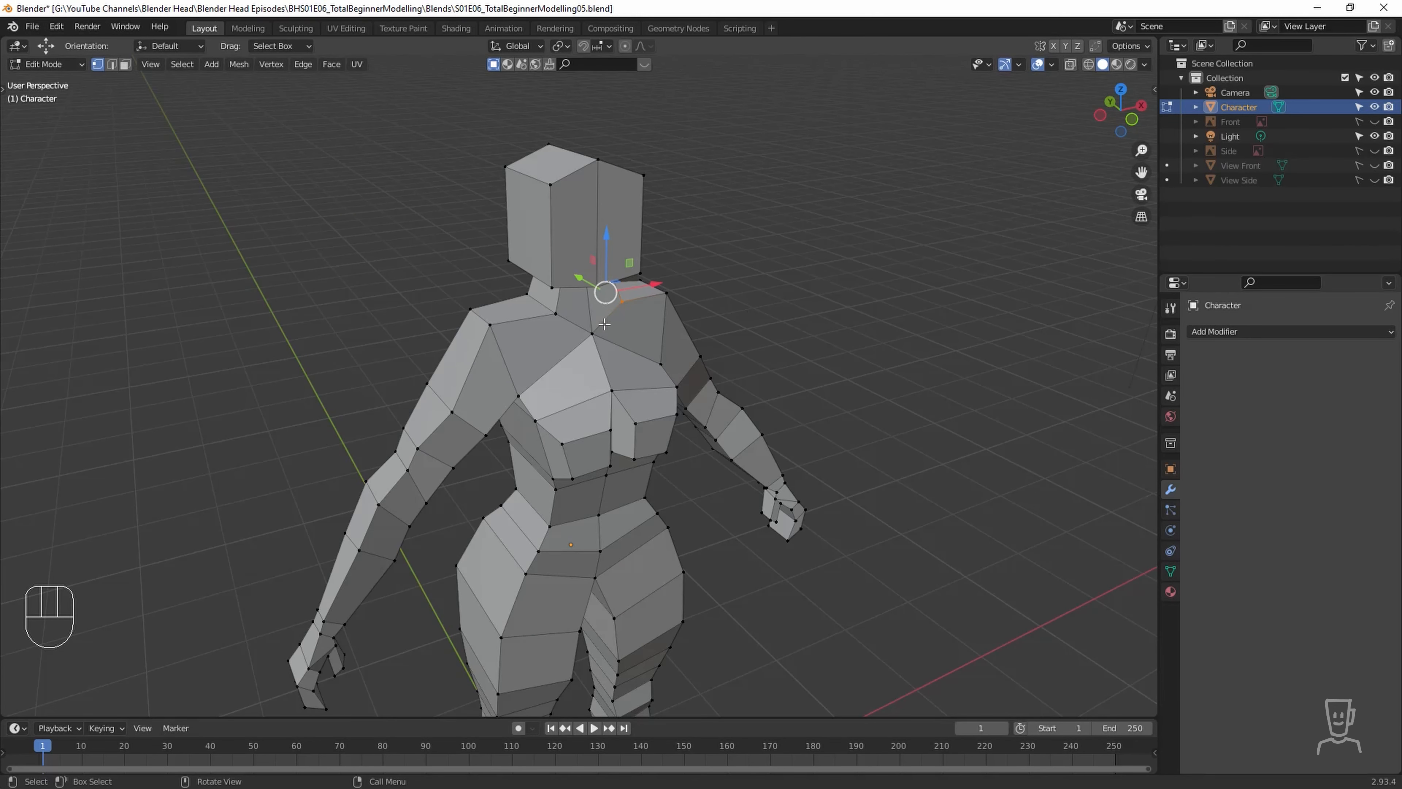
pyautogui.keyDown('shift'); pyautogui.click(555, 313); pyautogui.keyUp('shift')
pyautogui.keyDown('shift'); pyautogui.click(526, 294); pyautogui.keyUp('shift')
pyautogui.moveTo(734, 345); pyautogui.dragTo(654, 340, button='middle')
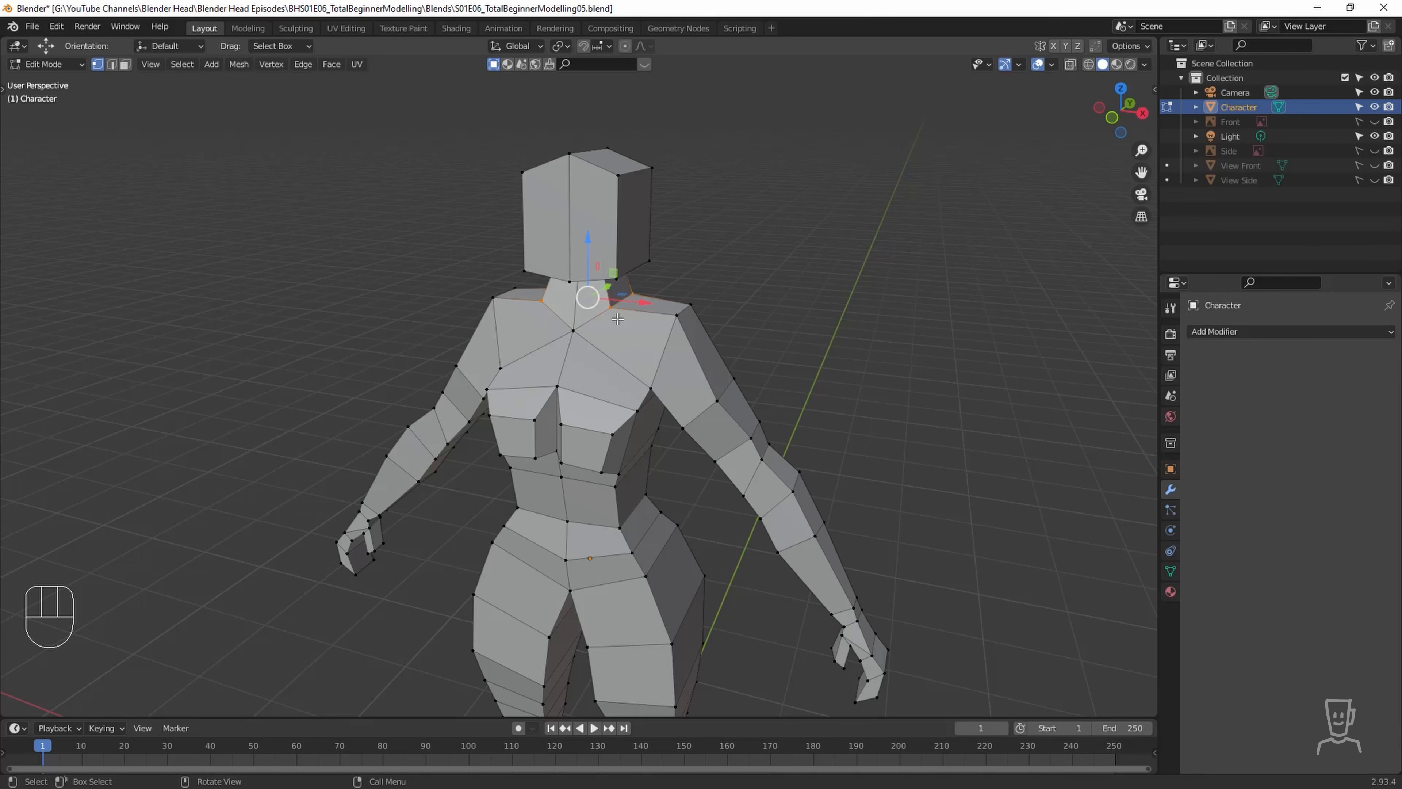
pyautogui.press('t')
pyautogui.click(20, 198)
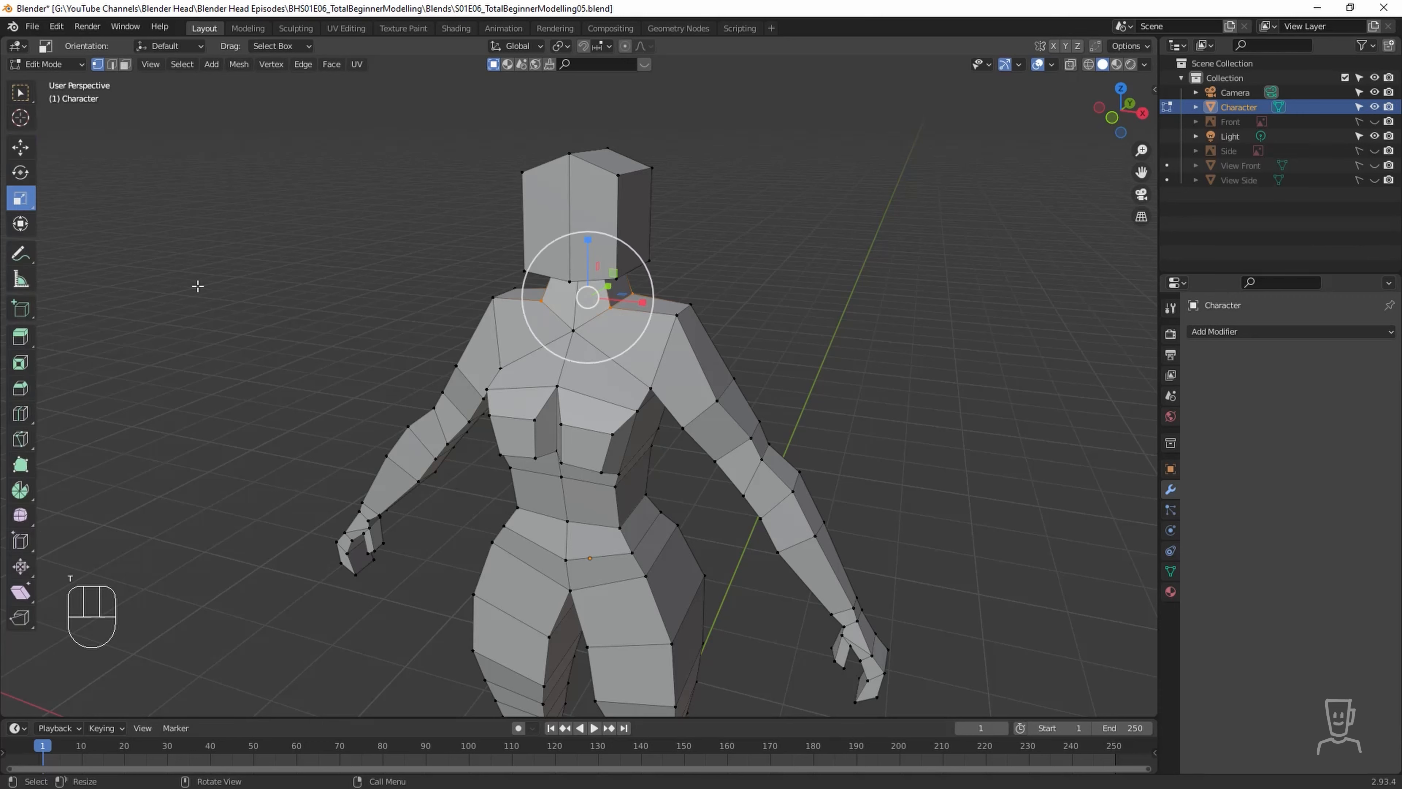
pyautogui.moveTo(641, 302); pyautogui.dragTo(618, 302)
# Select the upper neck vertices beneath the head and scale them to about 0.795 along the Y axis.
pyautogui.moveTo(675, 330); pyautogui.dragTo(809, 342, button='middle')
pyautogui.click(603, 271)
pyautogui.keyDown('shift'); pyautogui.click(622, 278); pyautogui.keyUp('shift')
pyautogui.keyDown('shift'); pyautogui.click(526, 270); pyautogui.keyUp('shift')
pyautogui.moveTo(527, 271); pyautogui.dragTo(597, 276, button='middle')
pyautogui.moveTo(590, 268); pyautogui.dragTo(586, 268)
pyautogui.hotkey('ctrl', 'z')
pyautogui.moveTo(690, 303); pyautogui.dragTo(729, 297, button='middle')
pyautogui.moveTo(510, 273); pyautogui.dragTo(520, 272)
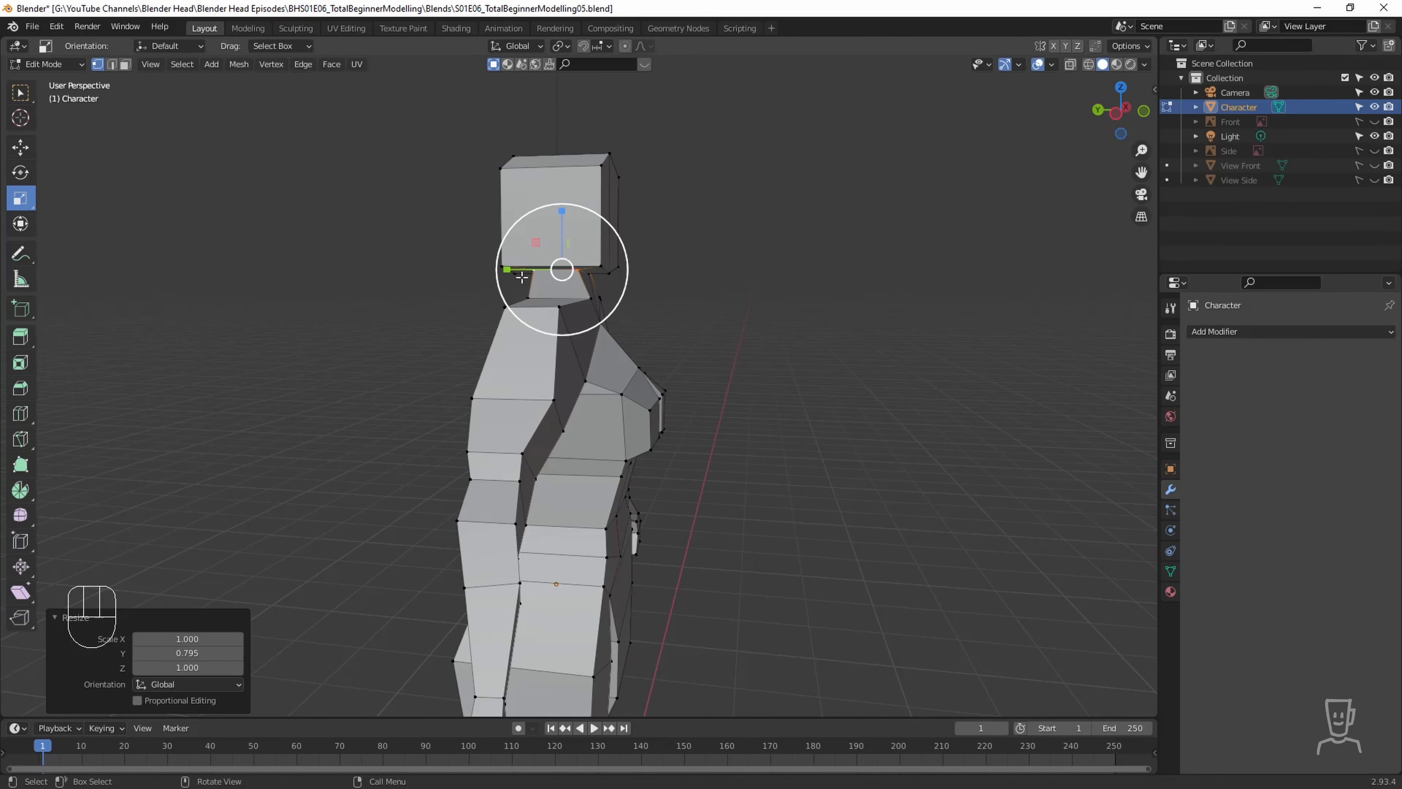
# Scale the neck-base vertices to about 0.909 along the Y axis and clear the selection.
pyautogui.moveTo(590, 306); pyautogui.dragTo(551, 320, button='middle')
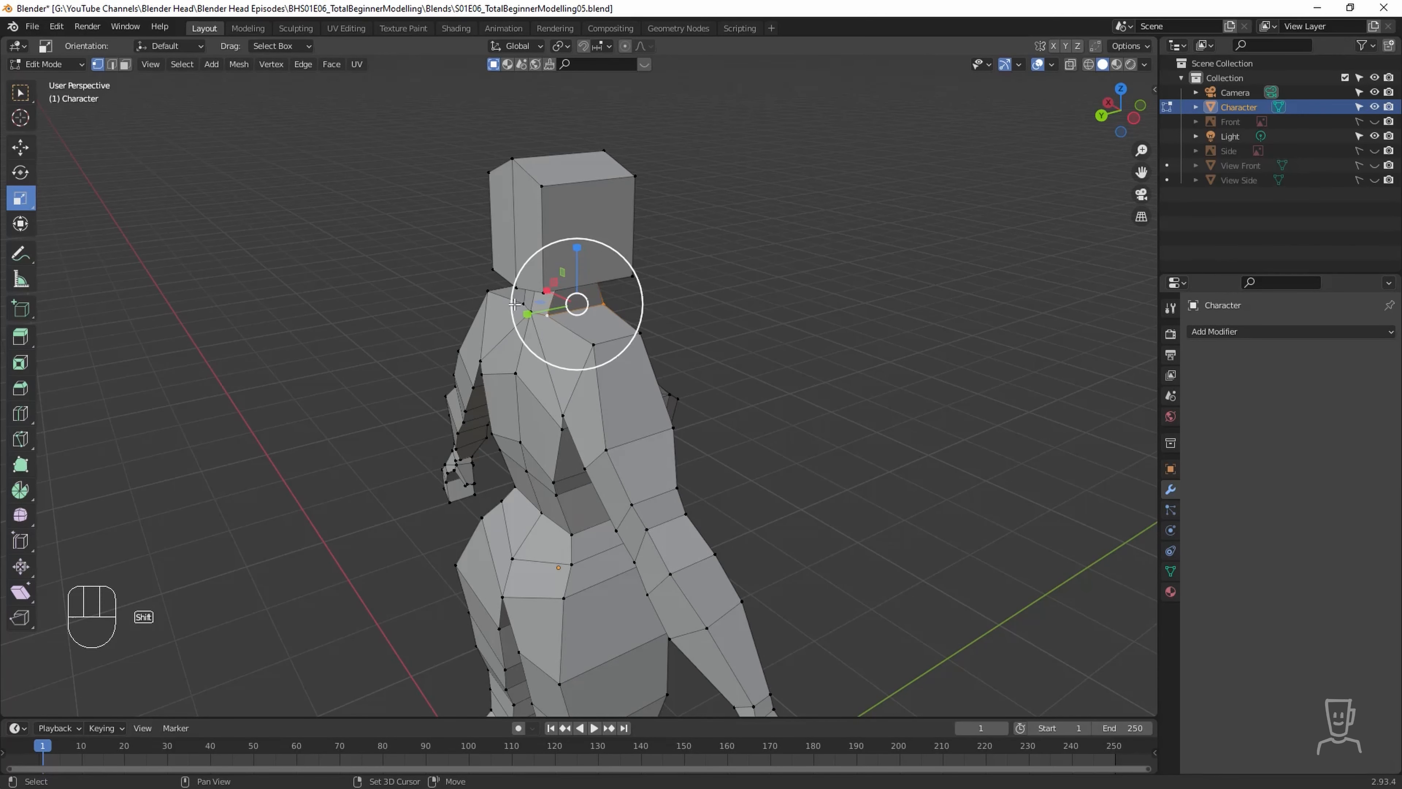
pyautogui.moveTo(521, 300); pyautogui.dragTo(529, 313)
pyautogui.hotkey('ctrl', 'z')
pyautogui.moveTo(529, 313); pyautogui.dragTo(260, 335, button='middle')
pyautogui.scroll(2, 260, 335)
pyautogui.scroll(-1, 267, 326)
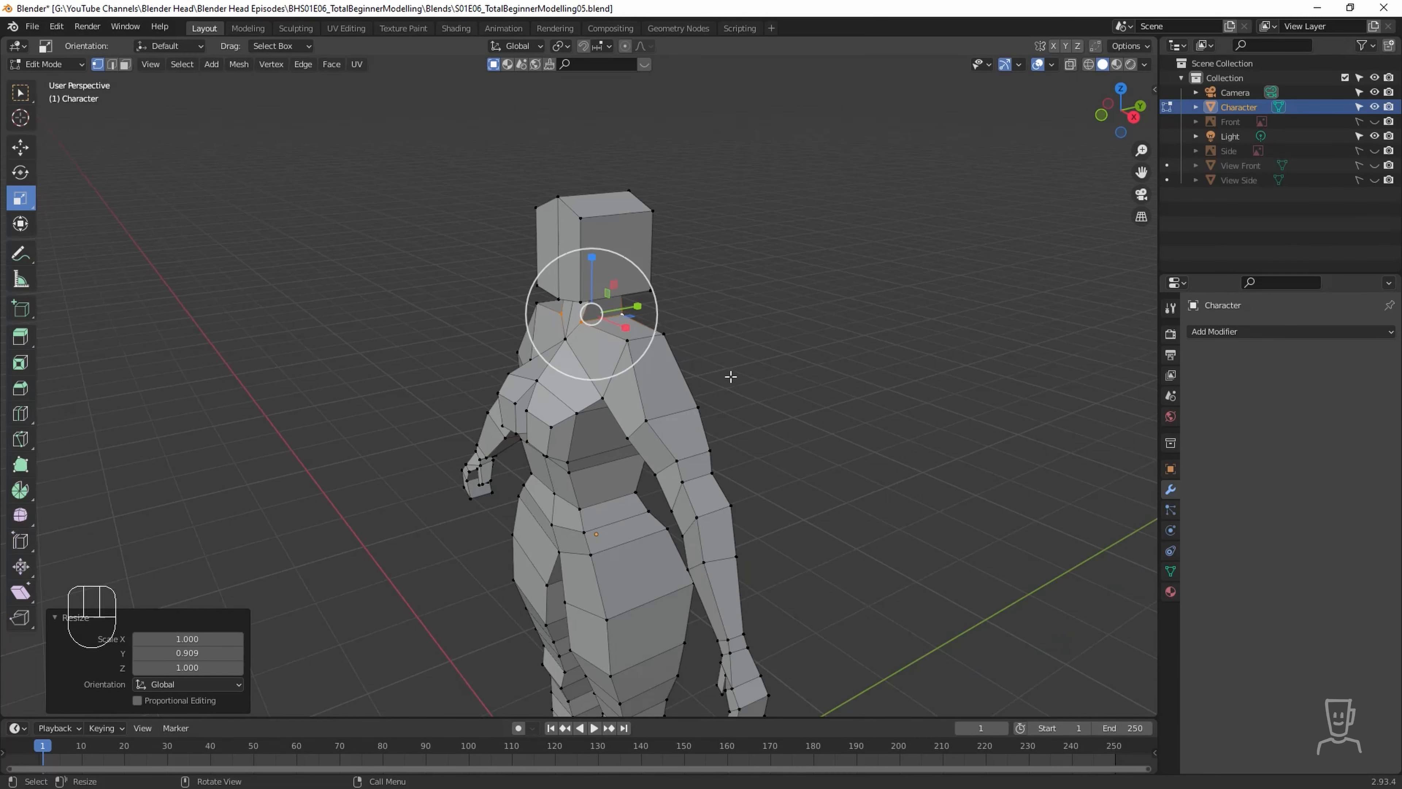
pyautogui.click(781, 371)
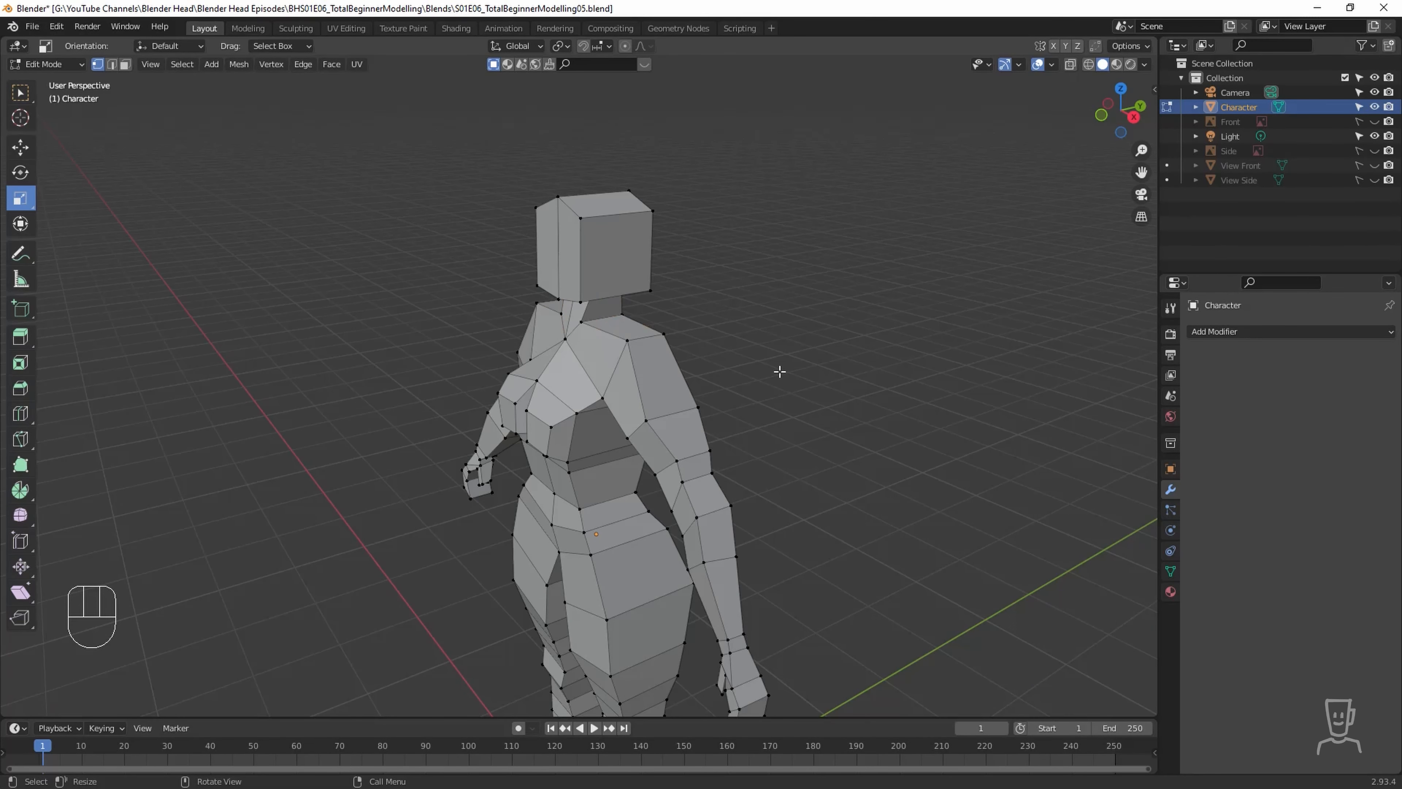
# Return to Object Mode and add a Subdivision Surface modifier to the Character mesh.
pyautogui.moveTo(770, 393); pyautogui.dragTo(733, 351, button='middle')
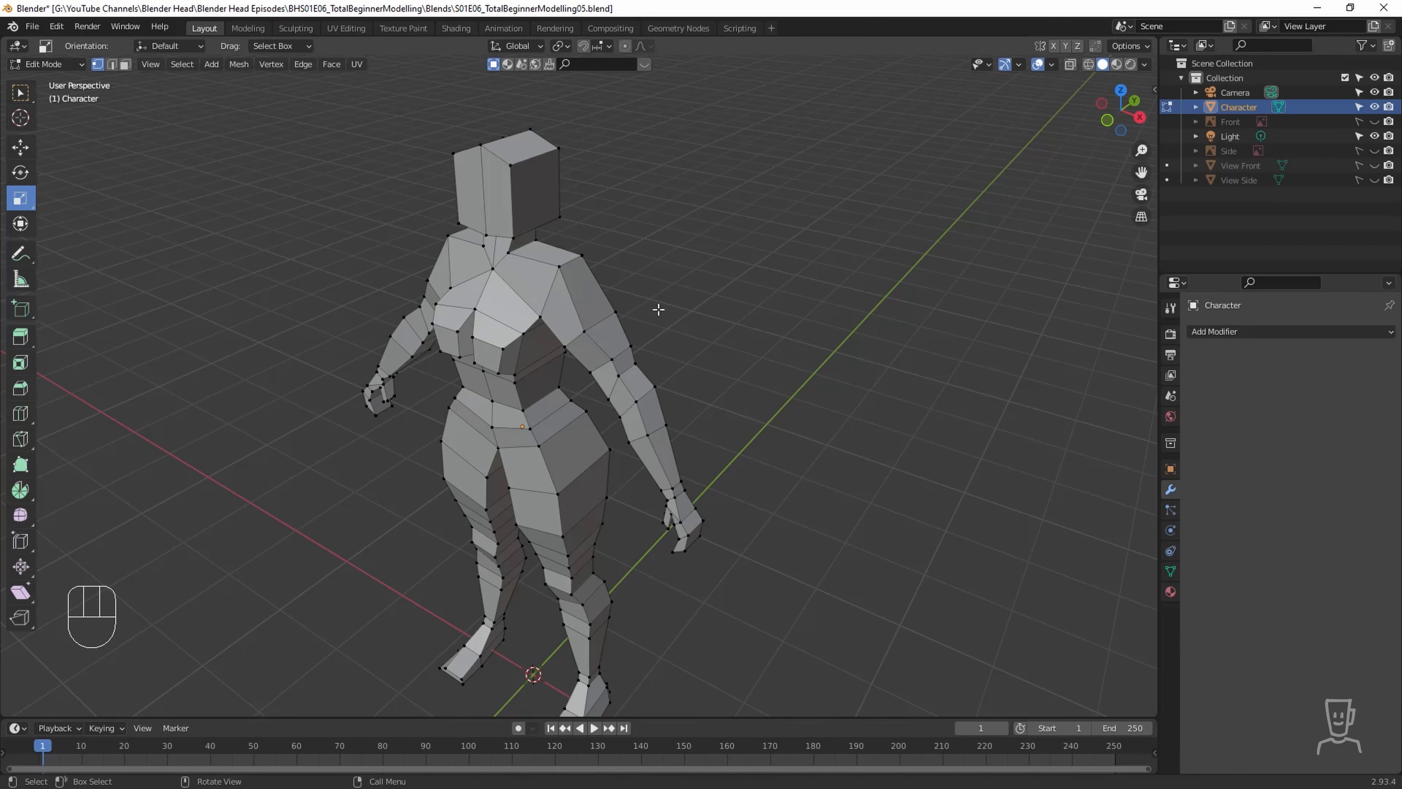
pyautogui.press('Tab')
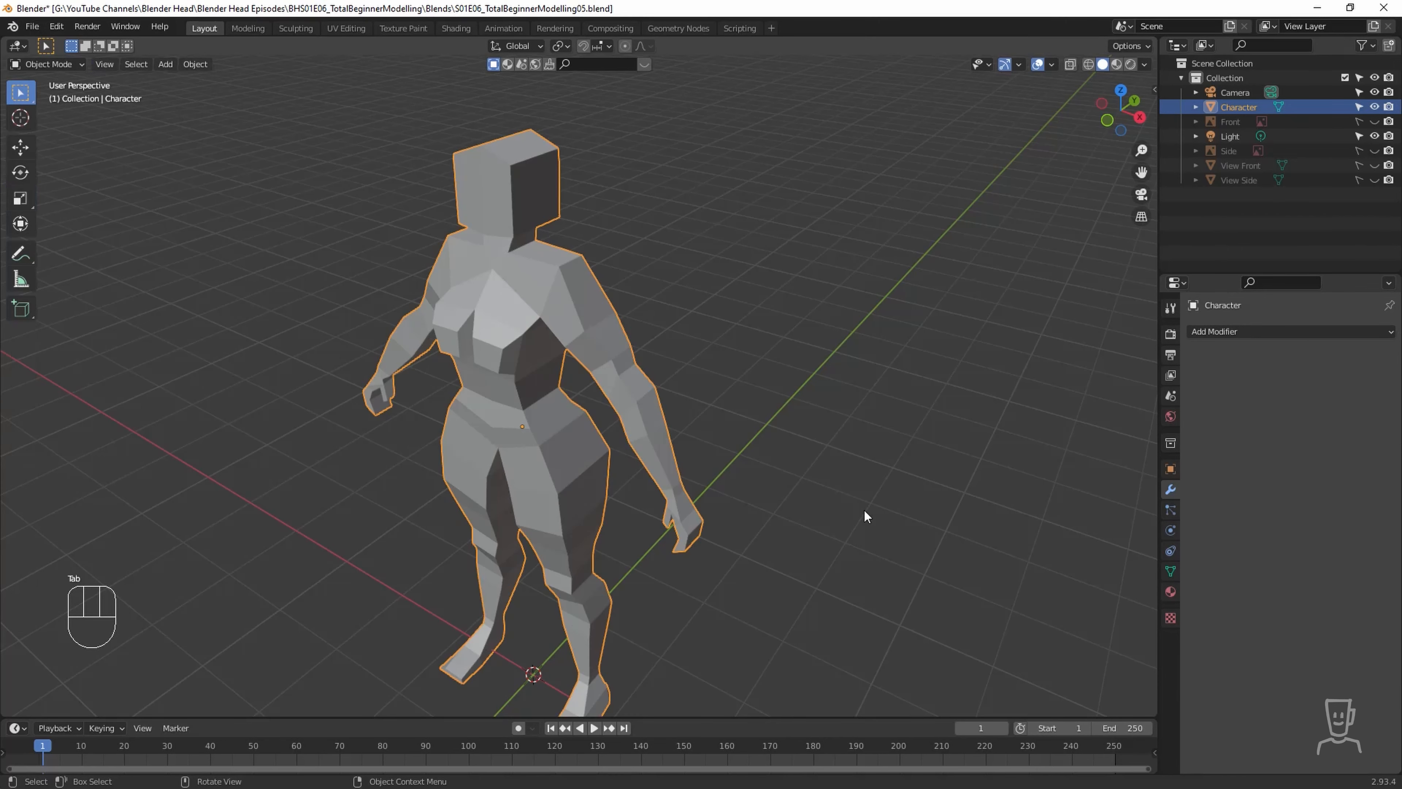
pyautogui.click(1271, 333)
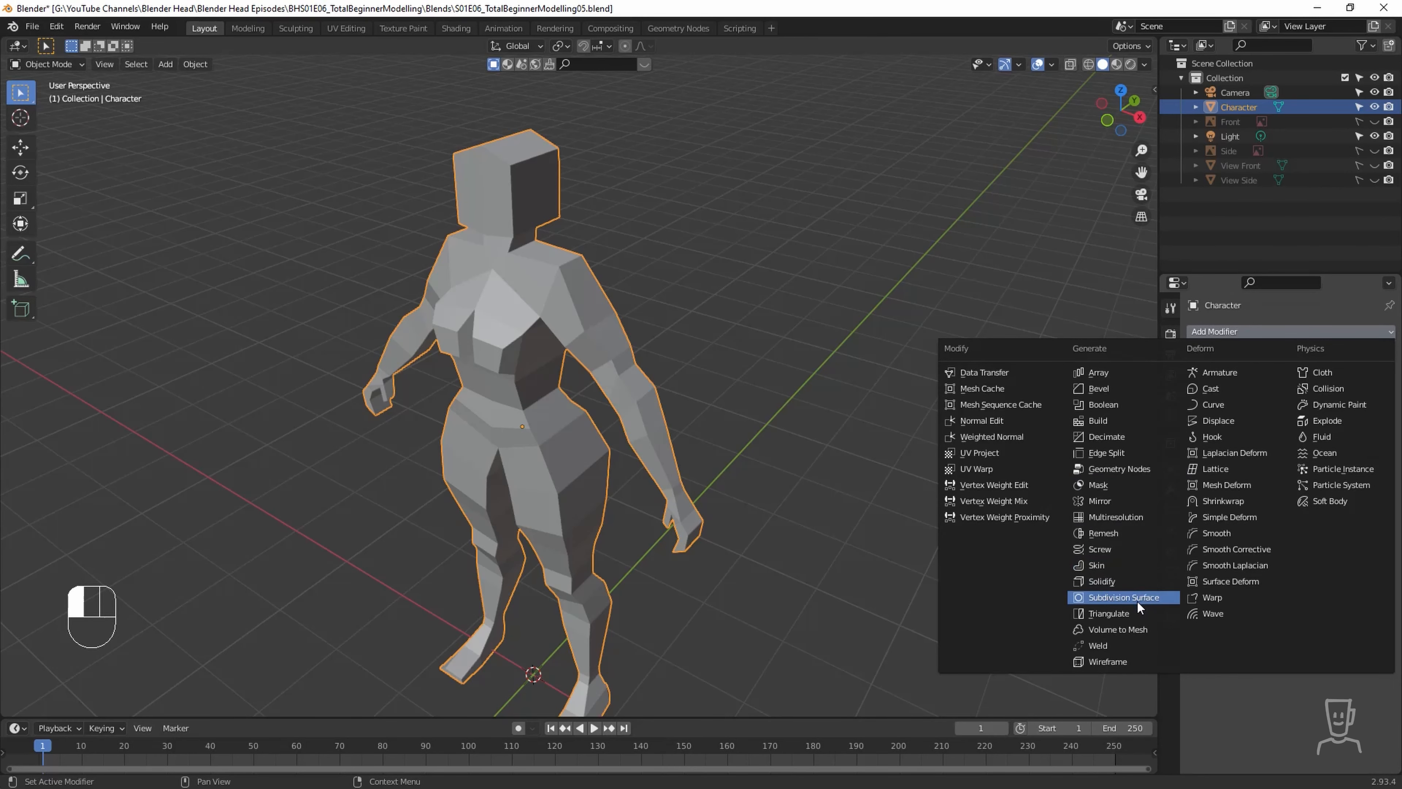
pyautogui.click(1124, 597)
pyautogui.moveTo(910, 504); pyautogui.dragTo(717, 425, button='middle')
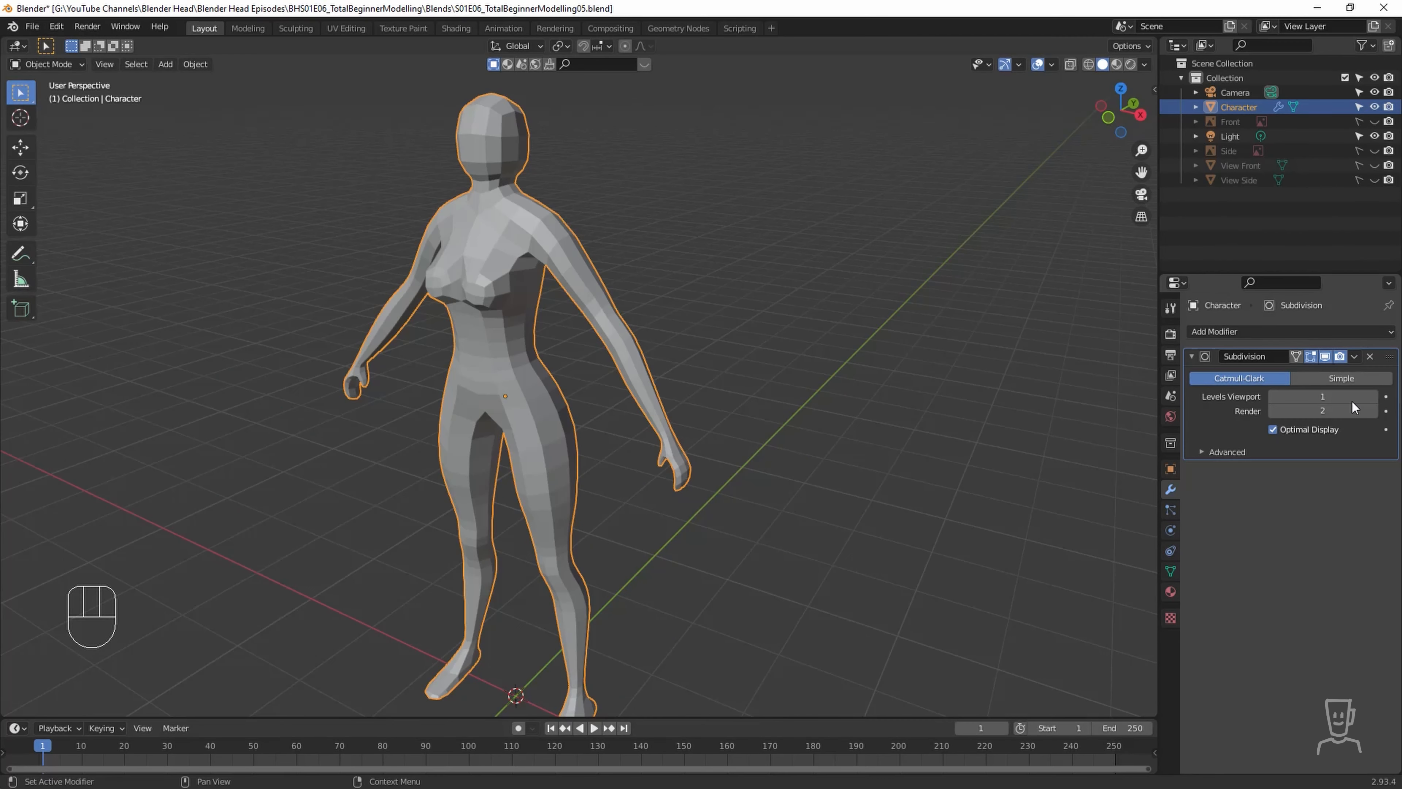
# Try a viewport subdivision level of 3, settle on level 2 and hide the toolbar.
pyautogui.click(1372, 397)
pyautogui.click(1373, 397)
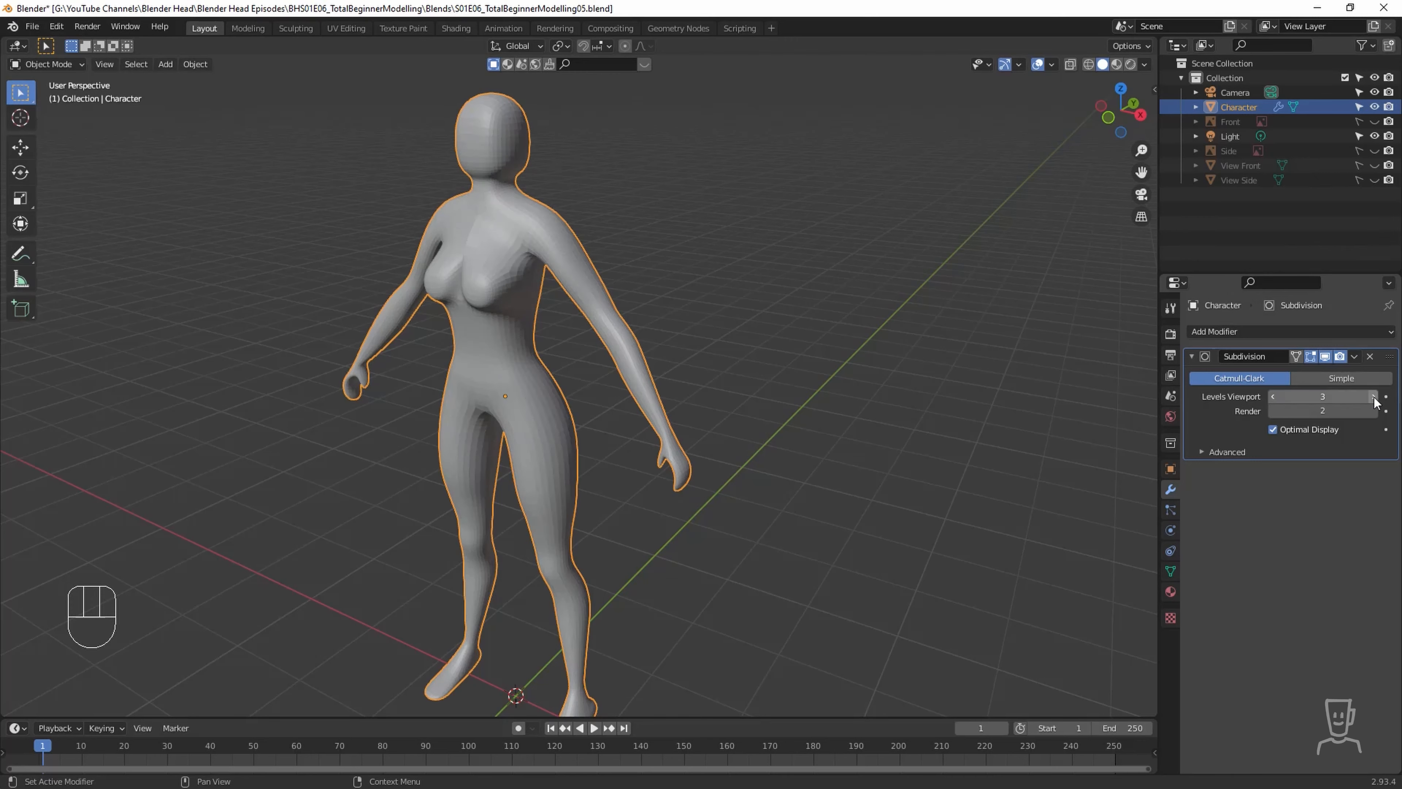
pyautogui.moveTo(726, 490)
pyautogui.mouseDown(button='middle')
pyautogui.moveTo(836, 489)
pyautogui.moveTo(702, 500)
pyautogui.mouseUp(button='middle')
pyautogui.hotkey('ctrl', '2')
pyautogui.press('t')
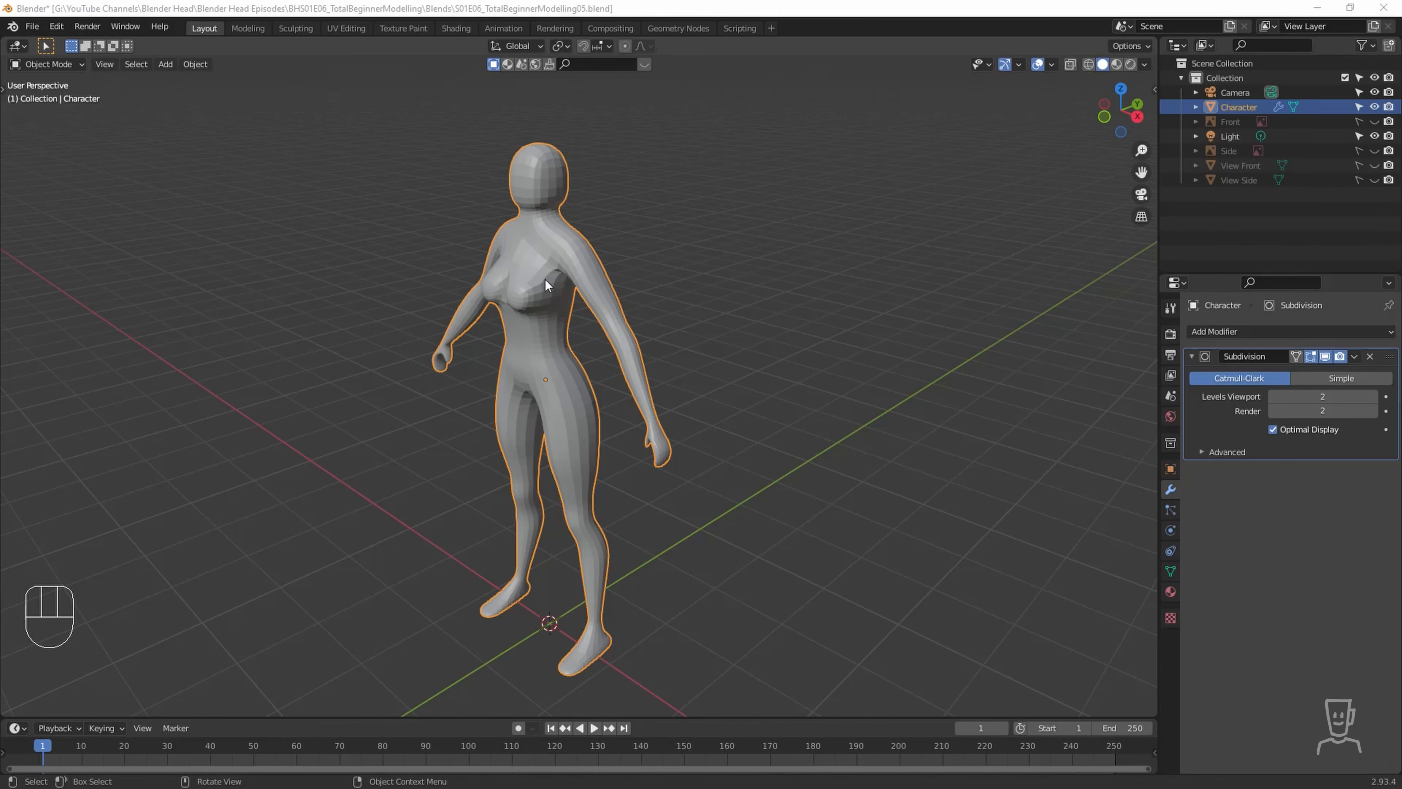
# Apply Shade Smooth to the character and inspect its surface from the front and back.
pyautogui.rightClick(541, 245)
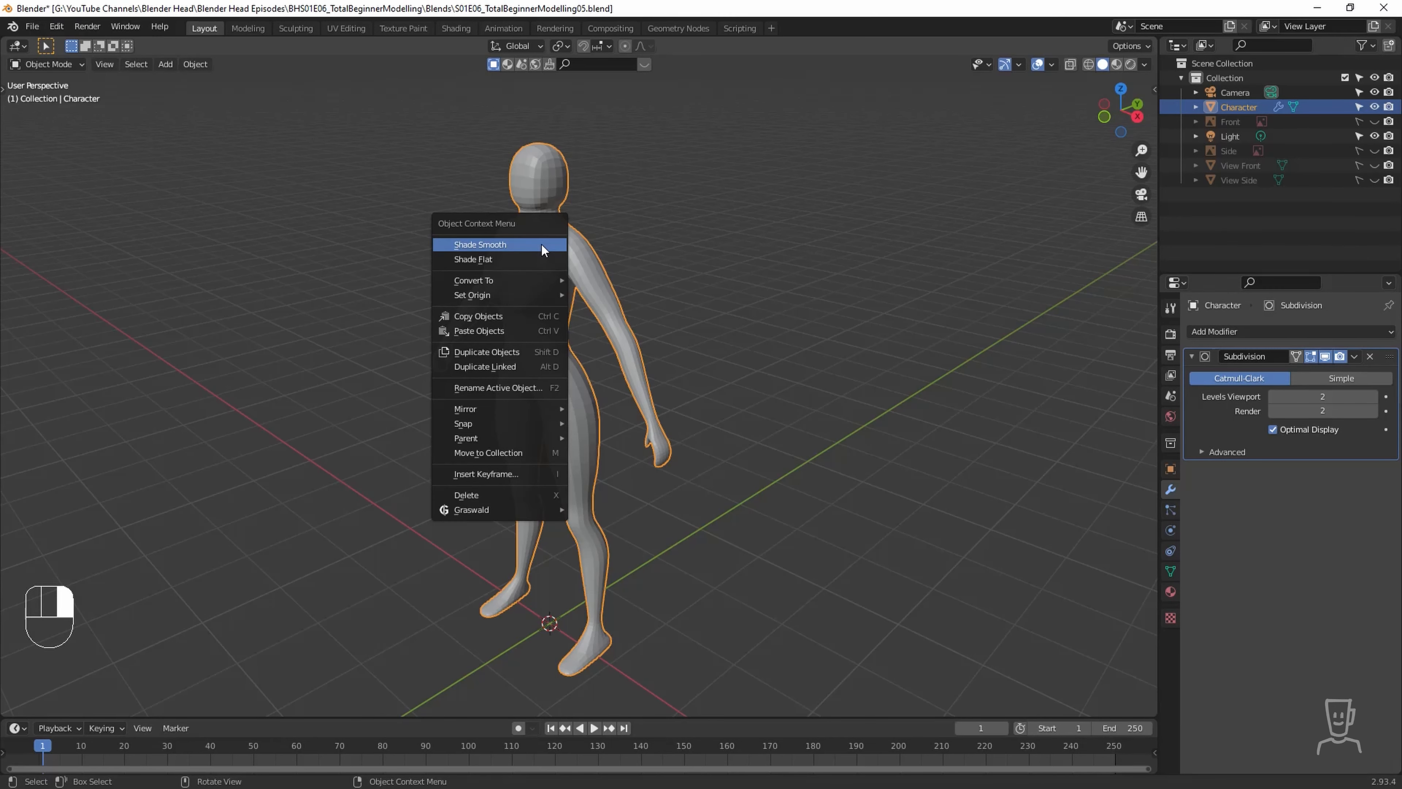
pyautogui.click(541, 244)
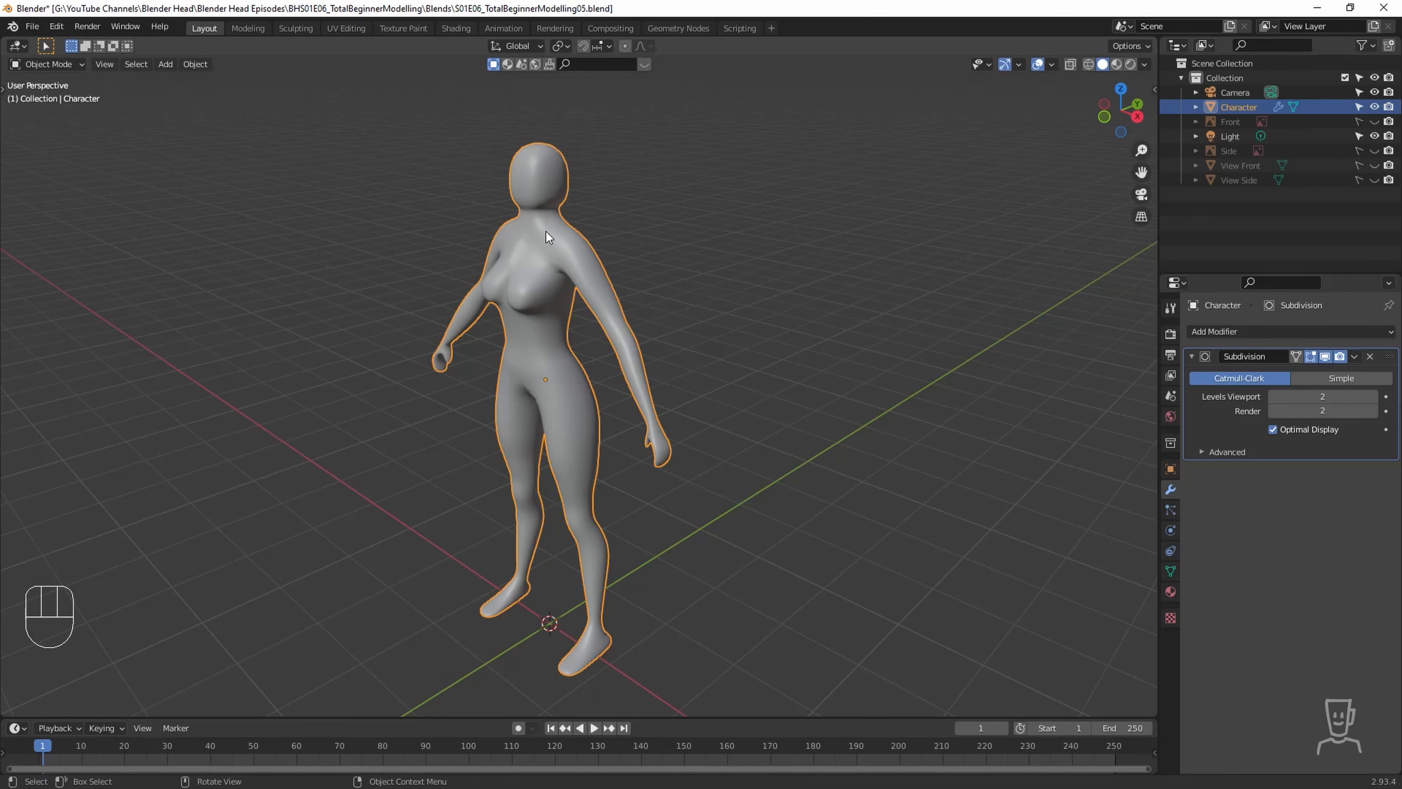
pyautogui.scroll(4, 546, 237)
pyautogui.moveTo(546, 237); pyautogui.dragTo(651, 303, button='middle')
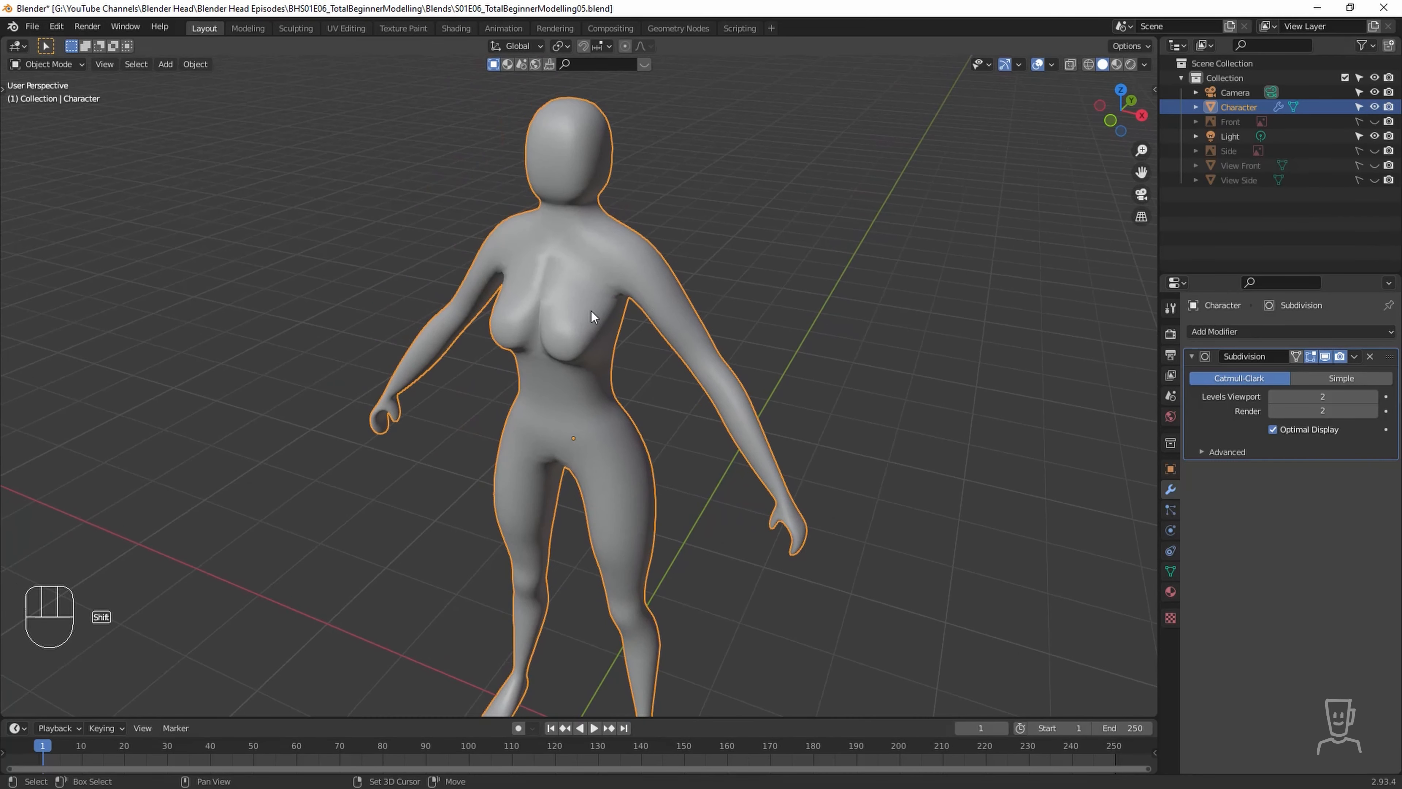
pyautogui.moveTo(553, 282); pyautogui.dragTo(547, 338, button='middle')
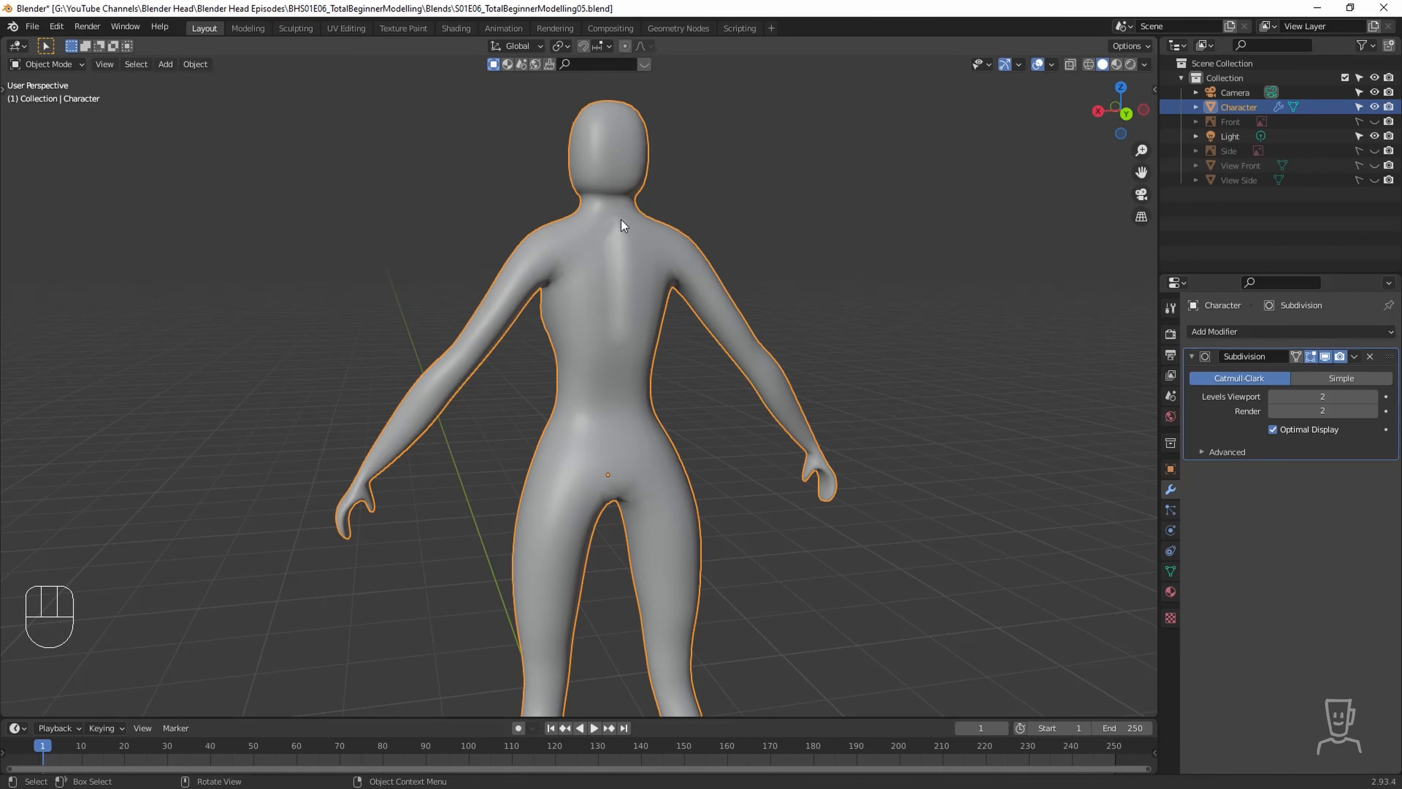
pyautogui.moveTo(627, 297); pyautogui.dragTo(859, 409, button='middle')
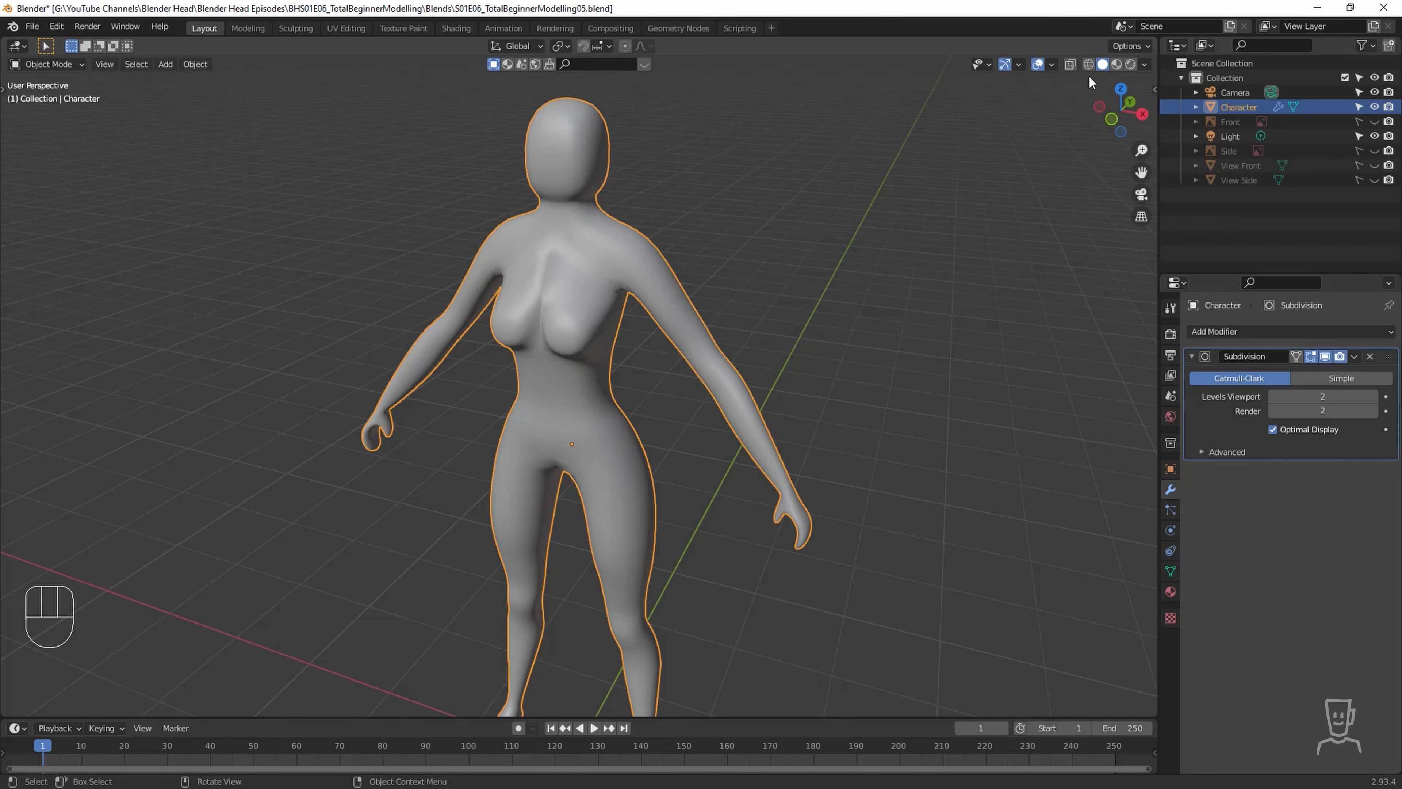
# Display the character as wireframe with the subdivision hidden in the viewport, and enter Edit Mode with face selection.
pyautogui.click(1088, 65)
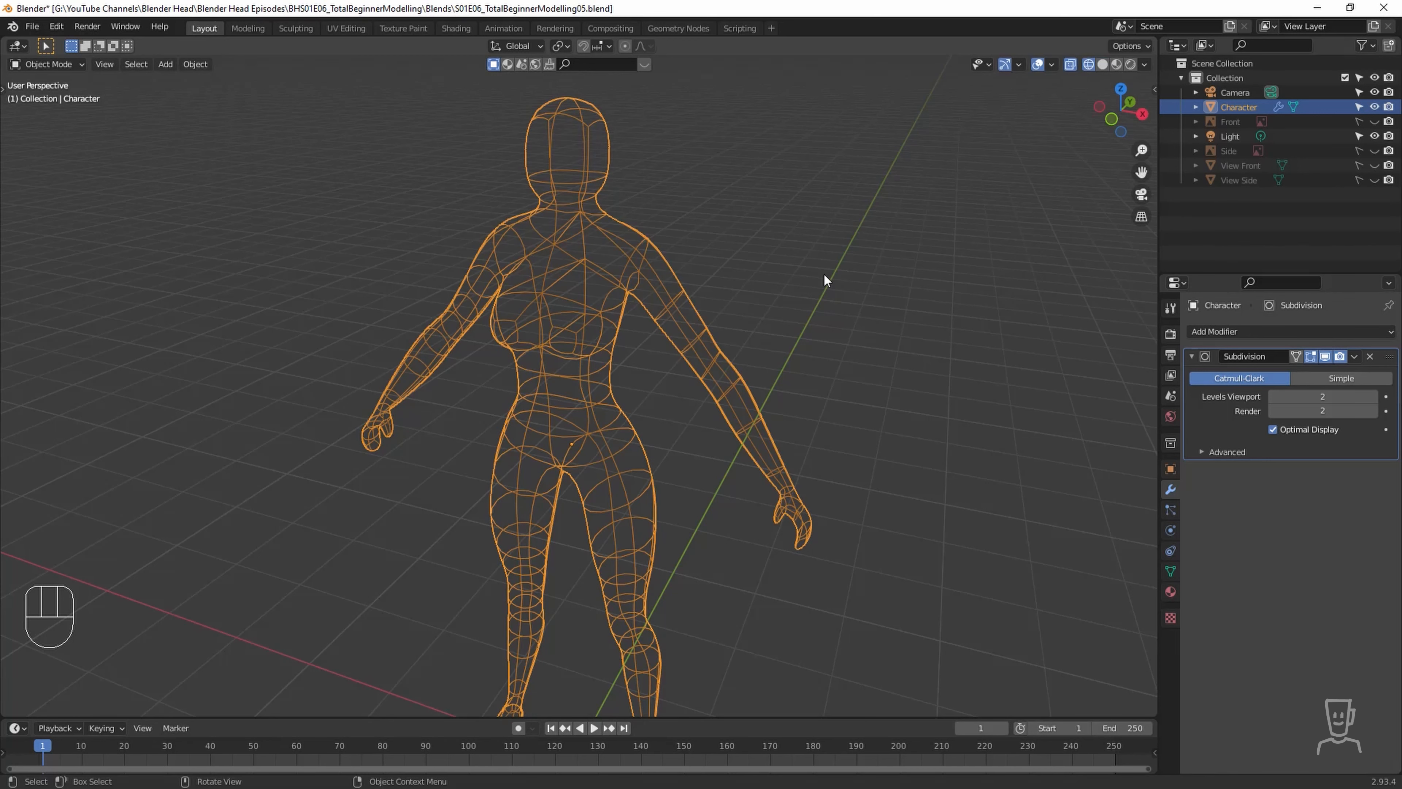
pyautogui.click(1325, 356)
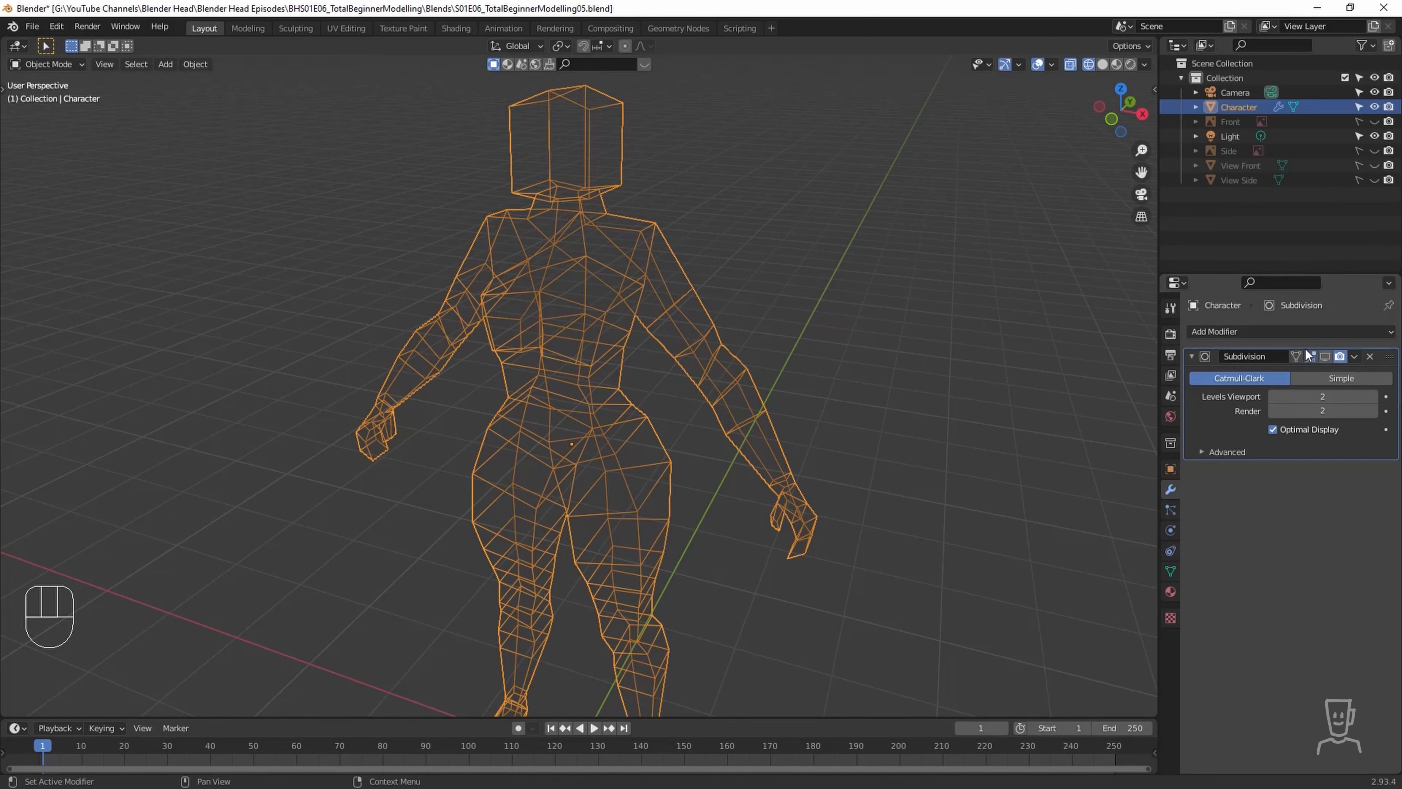
pyautogui.press('Tab')
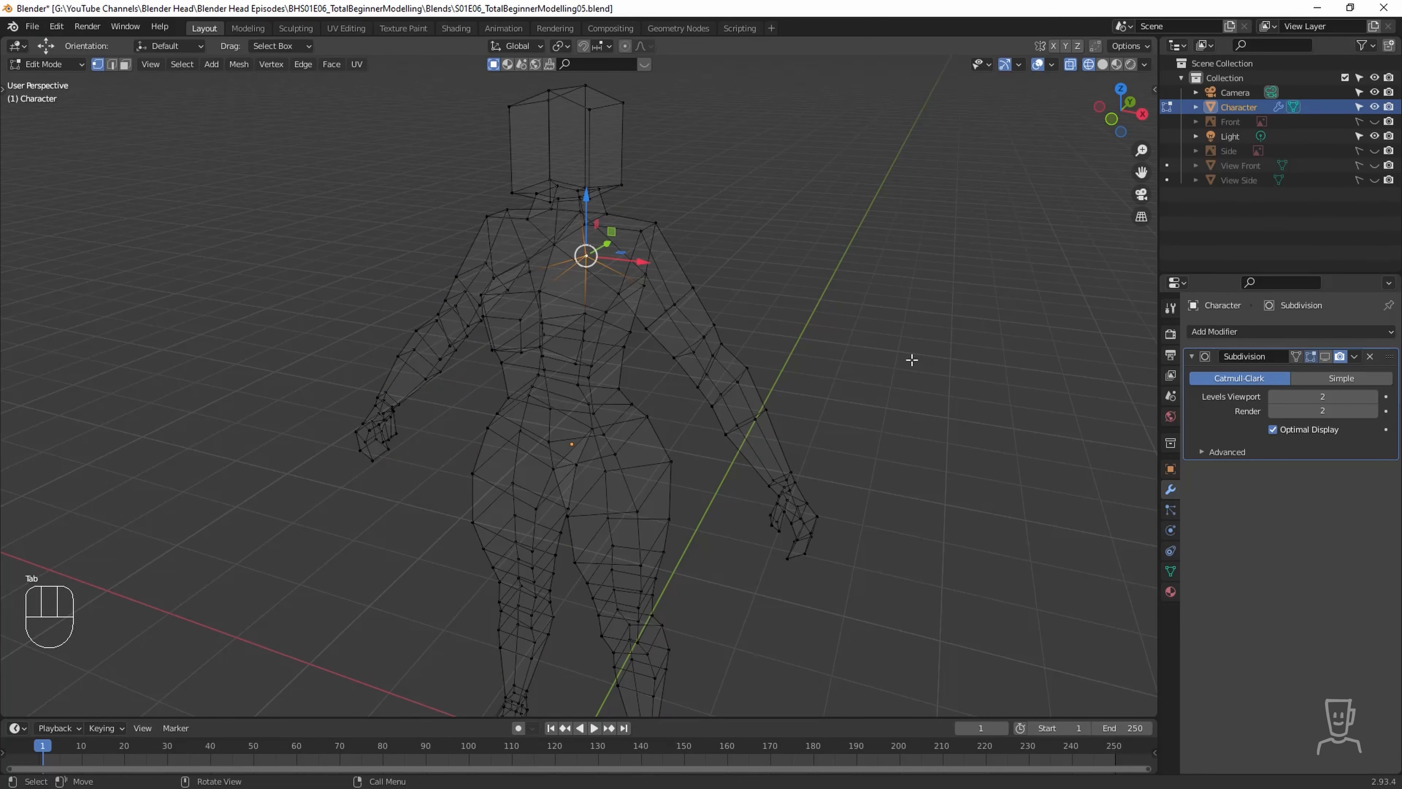
pyautogui.press('3')
pyautogui.scroll(3, 686, 332)
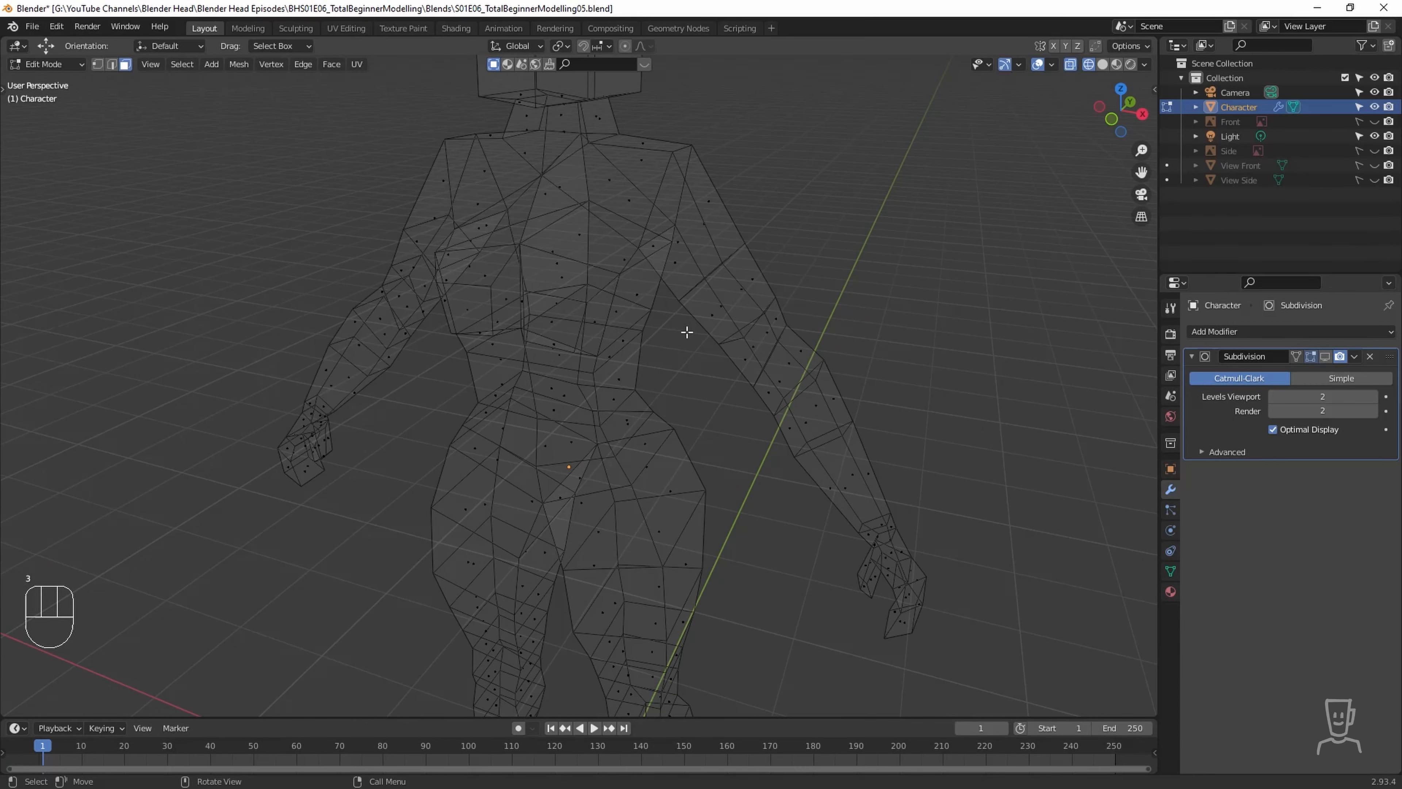
pyautogui.moveTo(649, 335); pyautogui.dragTo(687, 359, button='middle')
# Select the two stray faces inside the chest and delete them.
pyautogui.click(578, 271)
pyautogui.moveTo(627, 257); pyautogui.dragTo(610, 259, button='middle')
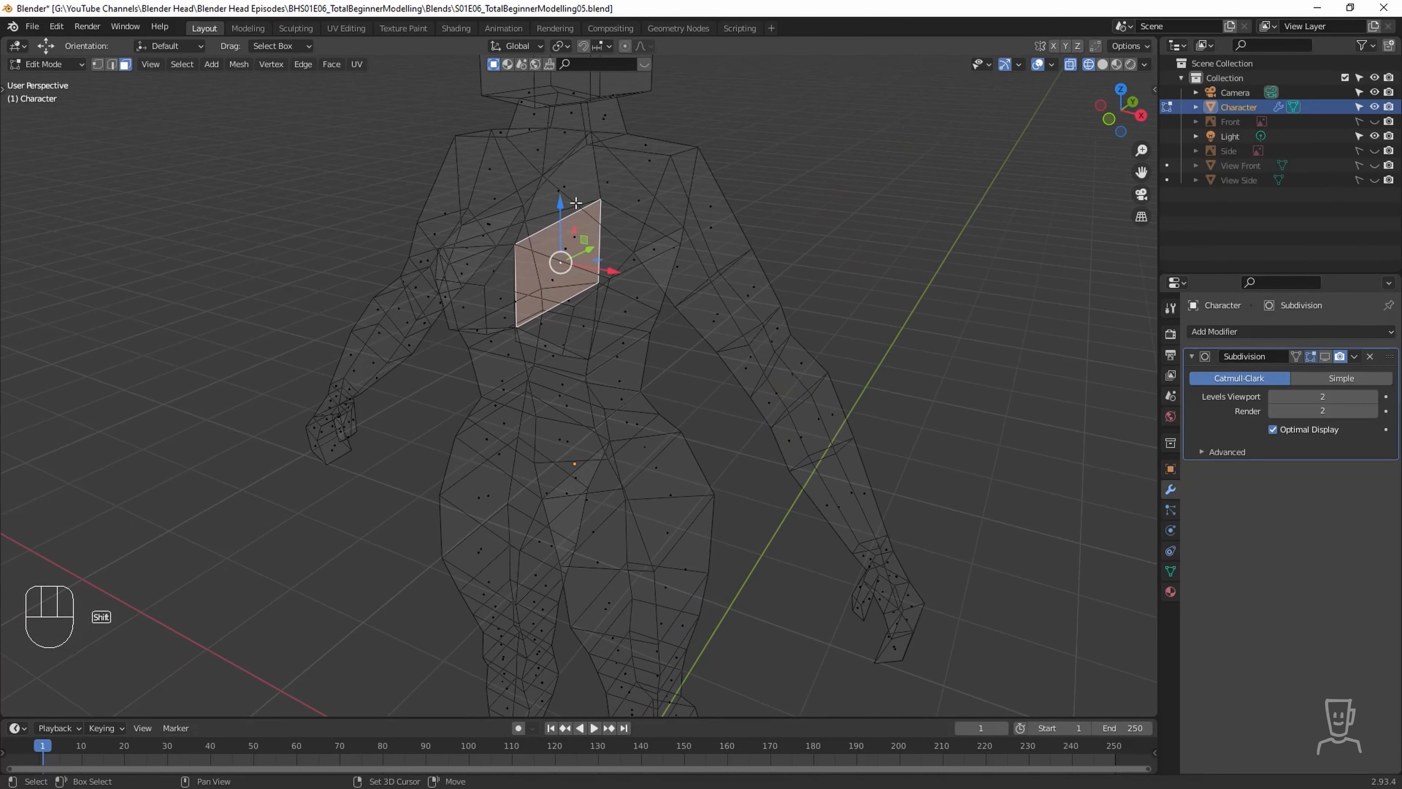
pyautogui.keyDown('shift'); pyautogui.click(564, 185); pyautogui.keyUp('shift')
pyautogui.moveTo(564, 184); pyautogui.dragTo(718, 323, button='middle')
pyautogui.press('x')
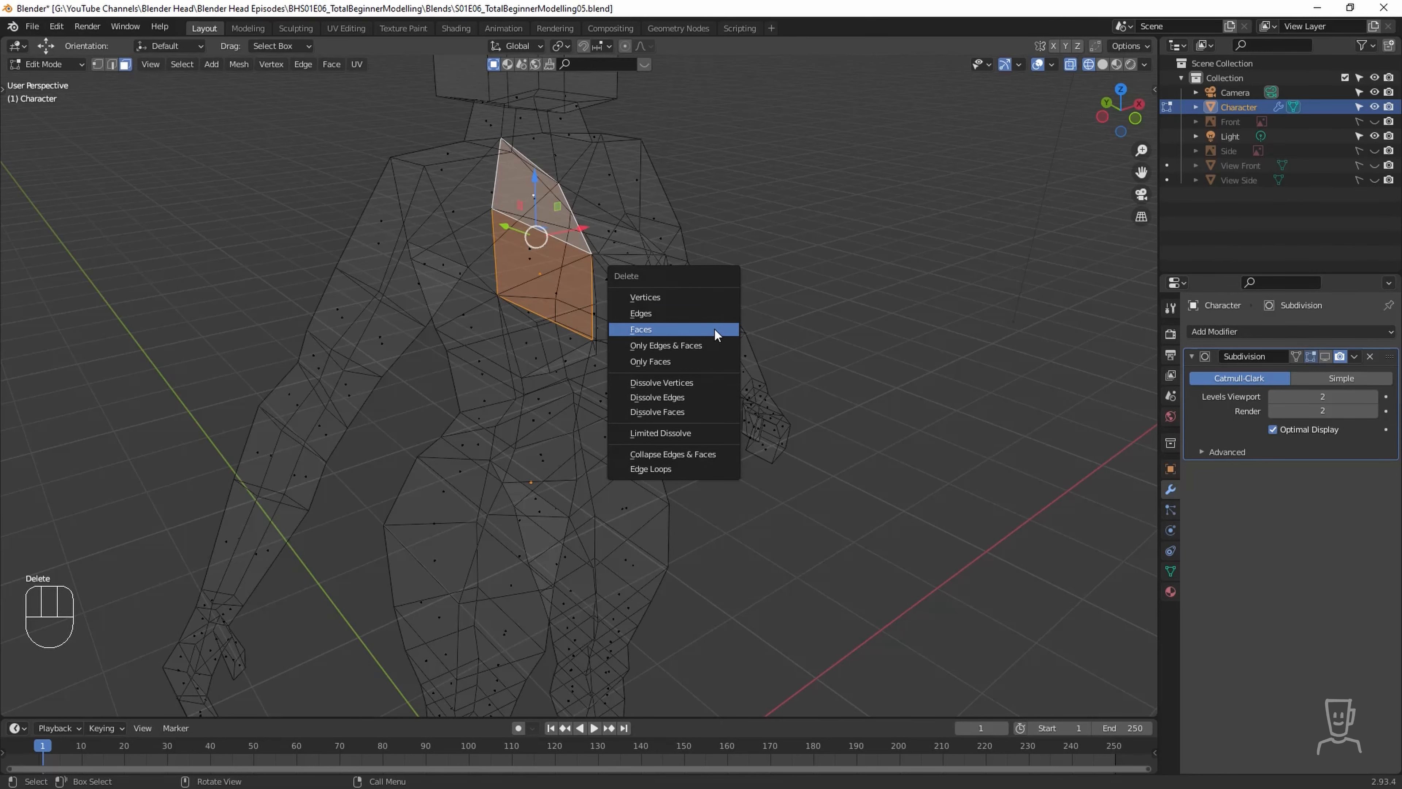
pyautogui.click(714, 330)
# Return to Object Mode, show the subdivision in the viewport again and restore solid shading.
pyautogui.moveTo(716, 346); pyautogui.dragTo(594, 443, button='middle')
pyautogui.scroll(-3, 594, 443)
pyautogui.press('Tab')
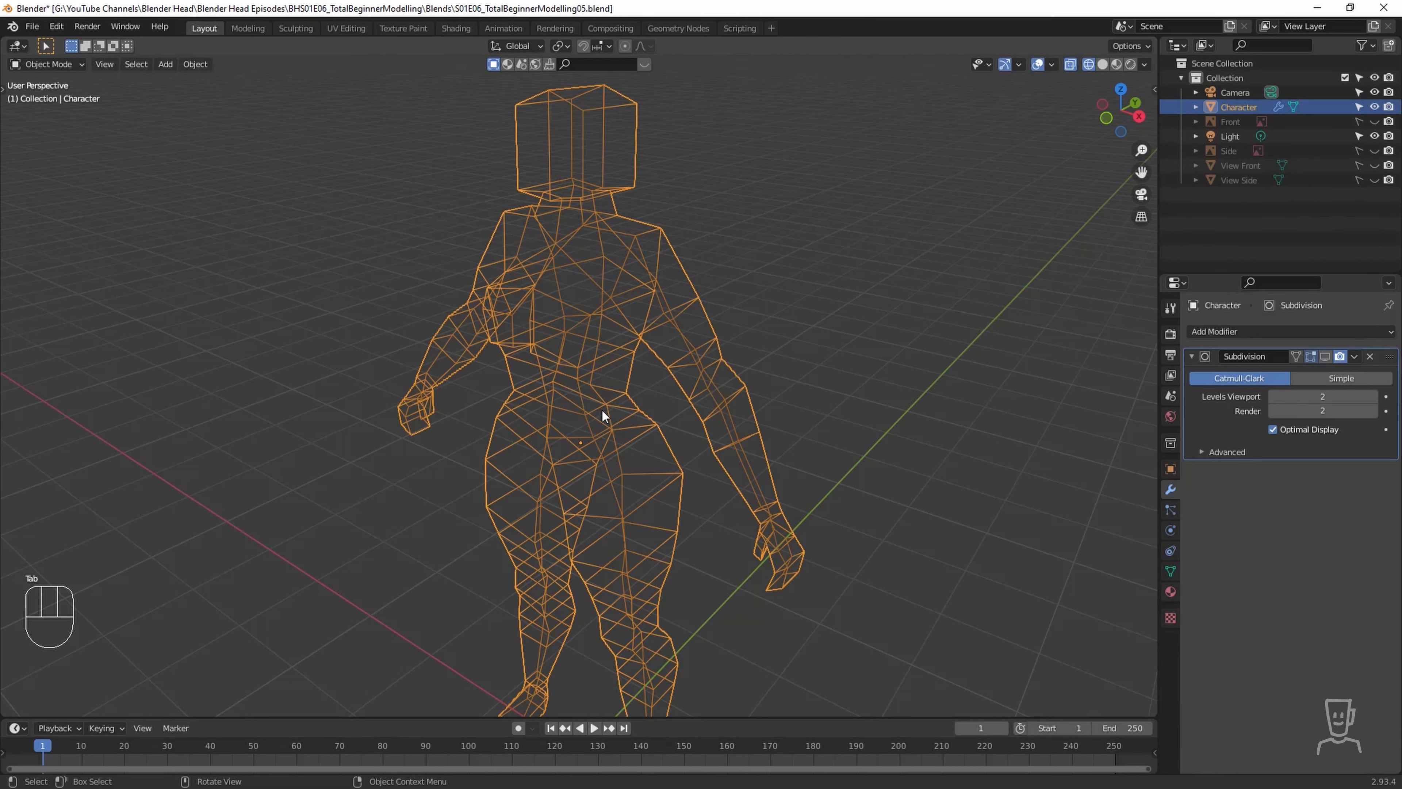
pyautogui.click(1325, 357)
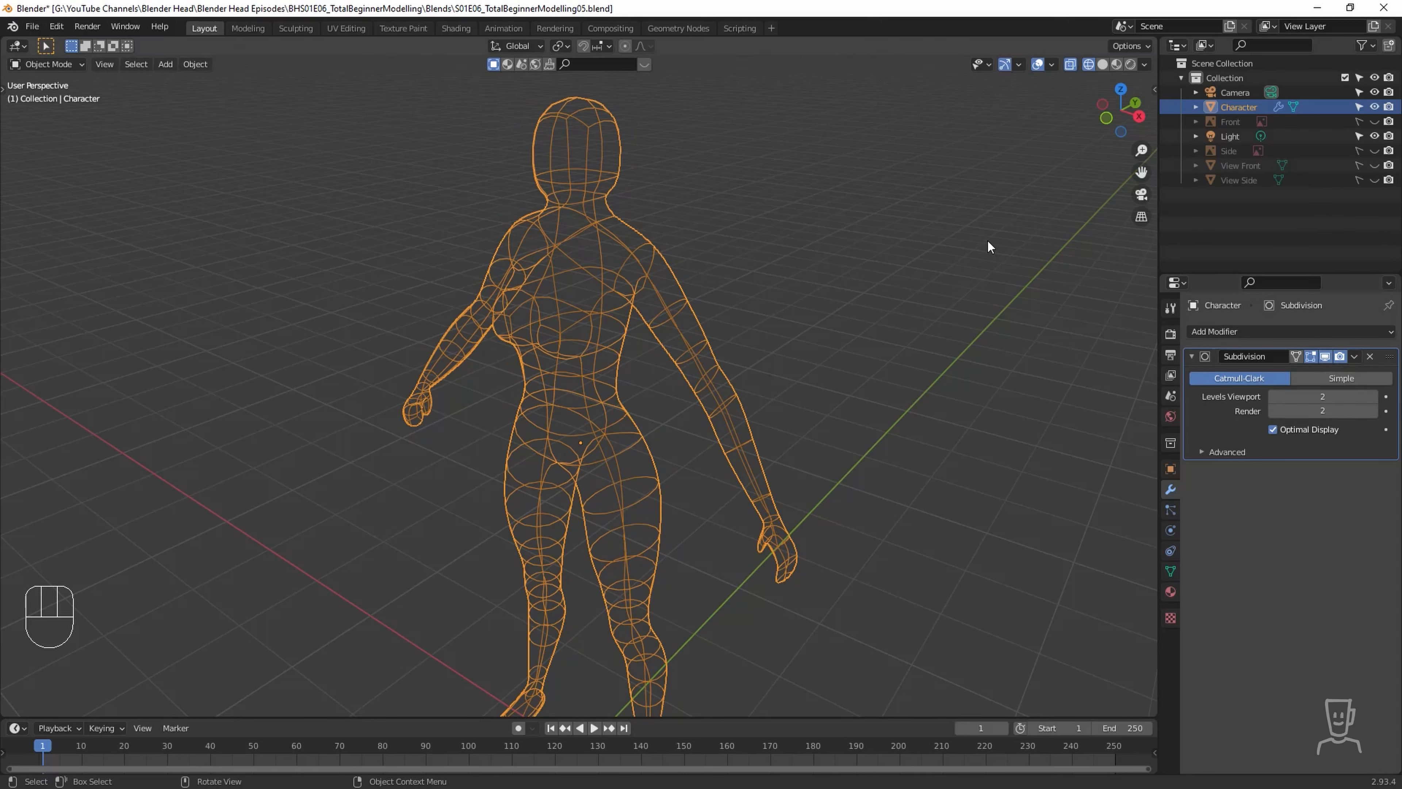
pyautogui.hotkey('shift', 'z')
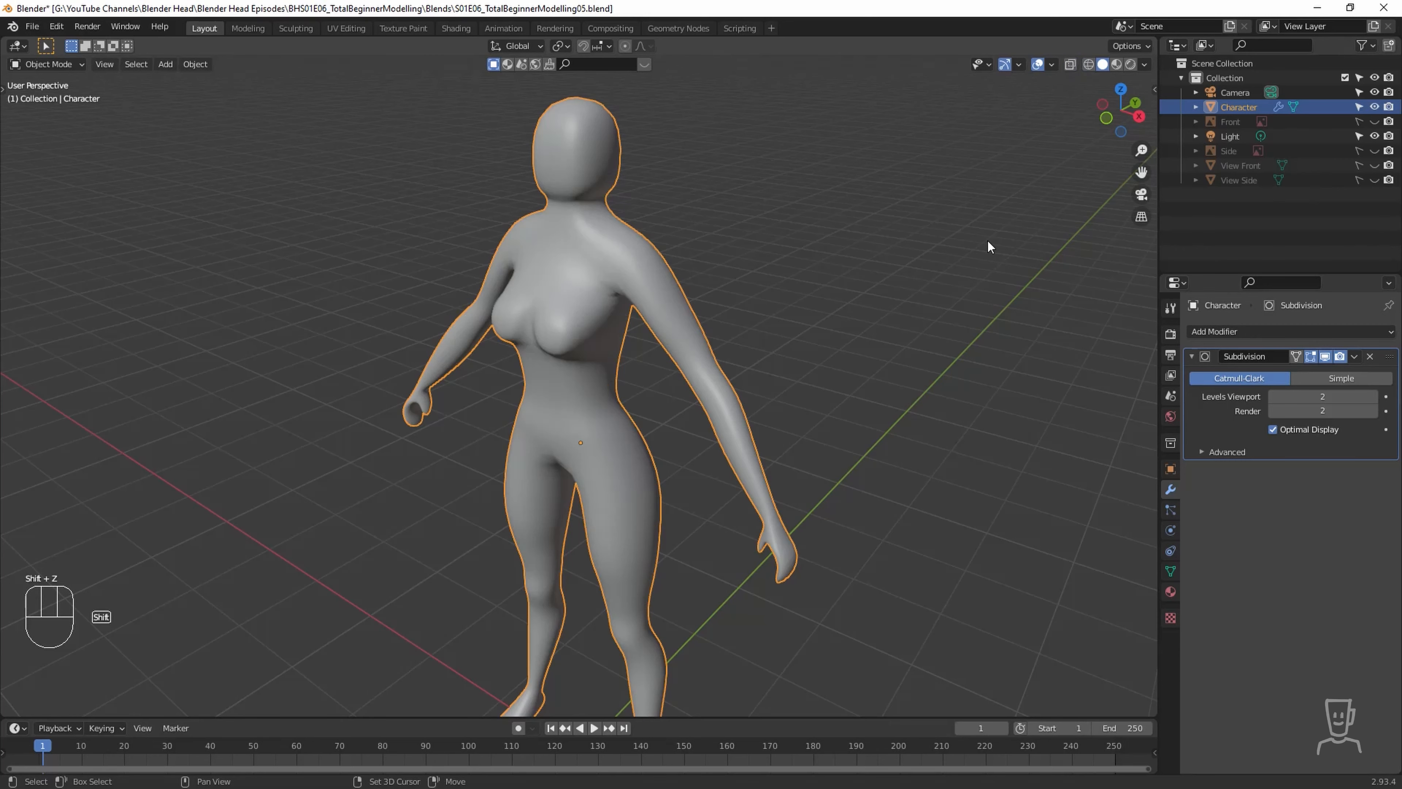
pyautogui.moveTo(727, 343); pyautogui.dragTo(644, 407, button='middle')
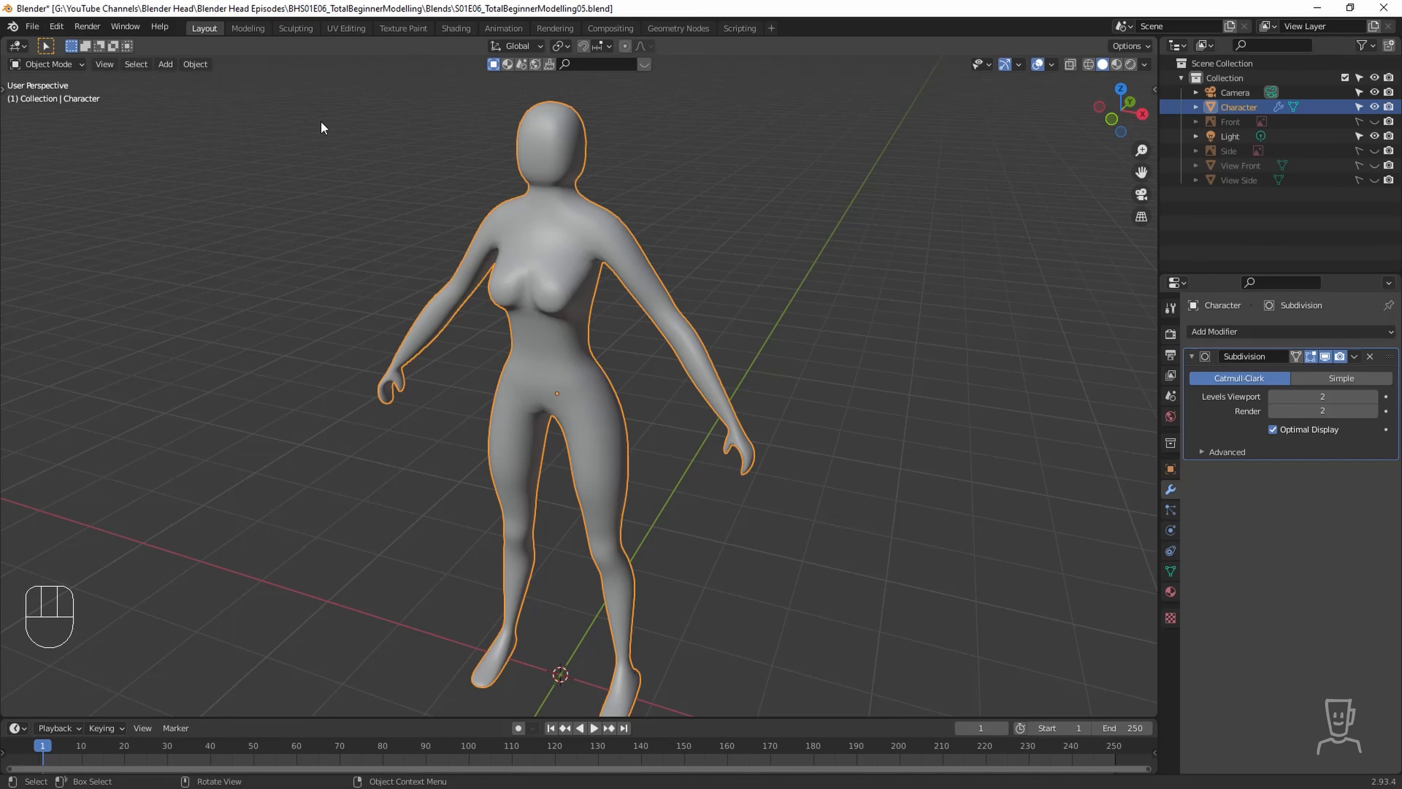
# Show the toolbar, take a look at the Modeling workspace and return to the Layout workspace.
pyautogui.press('t')
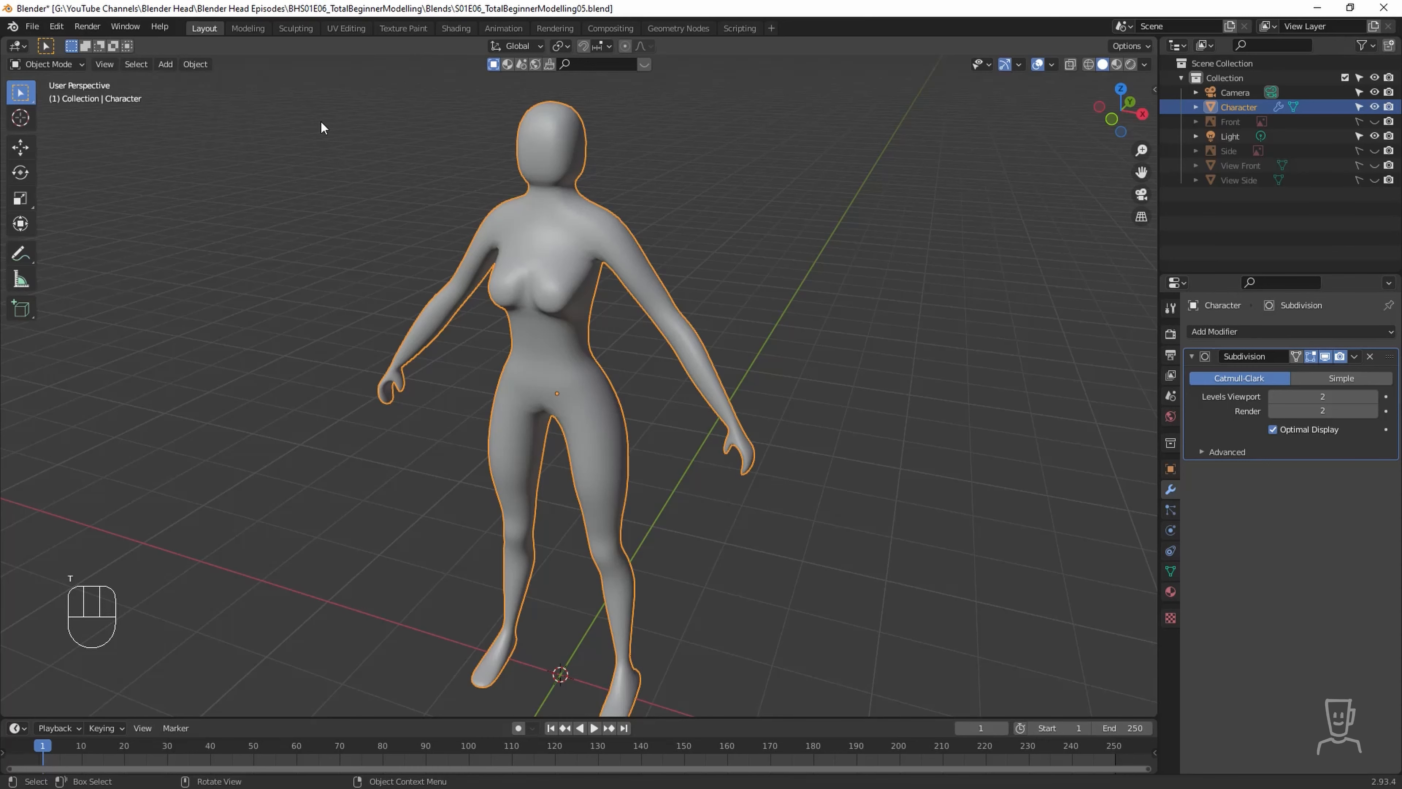
pyautogui.click(248, 28)
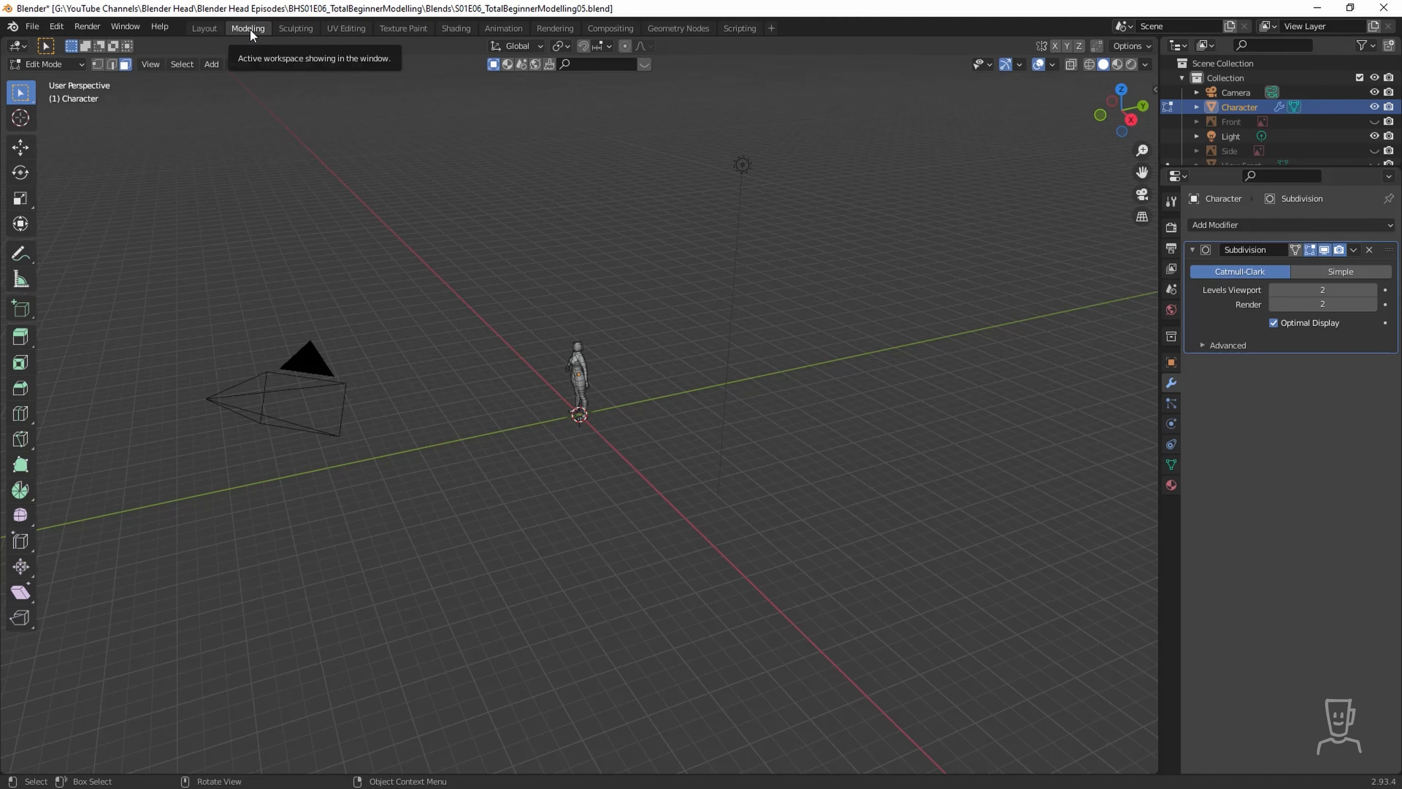
pyautogui.click(214, 30)
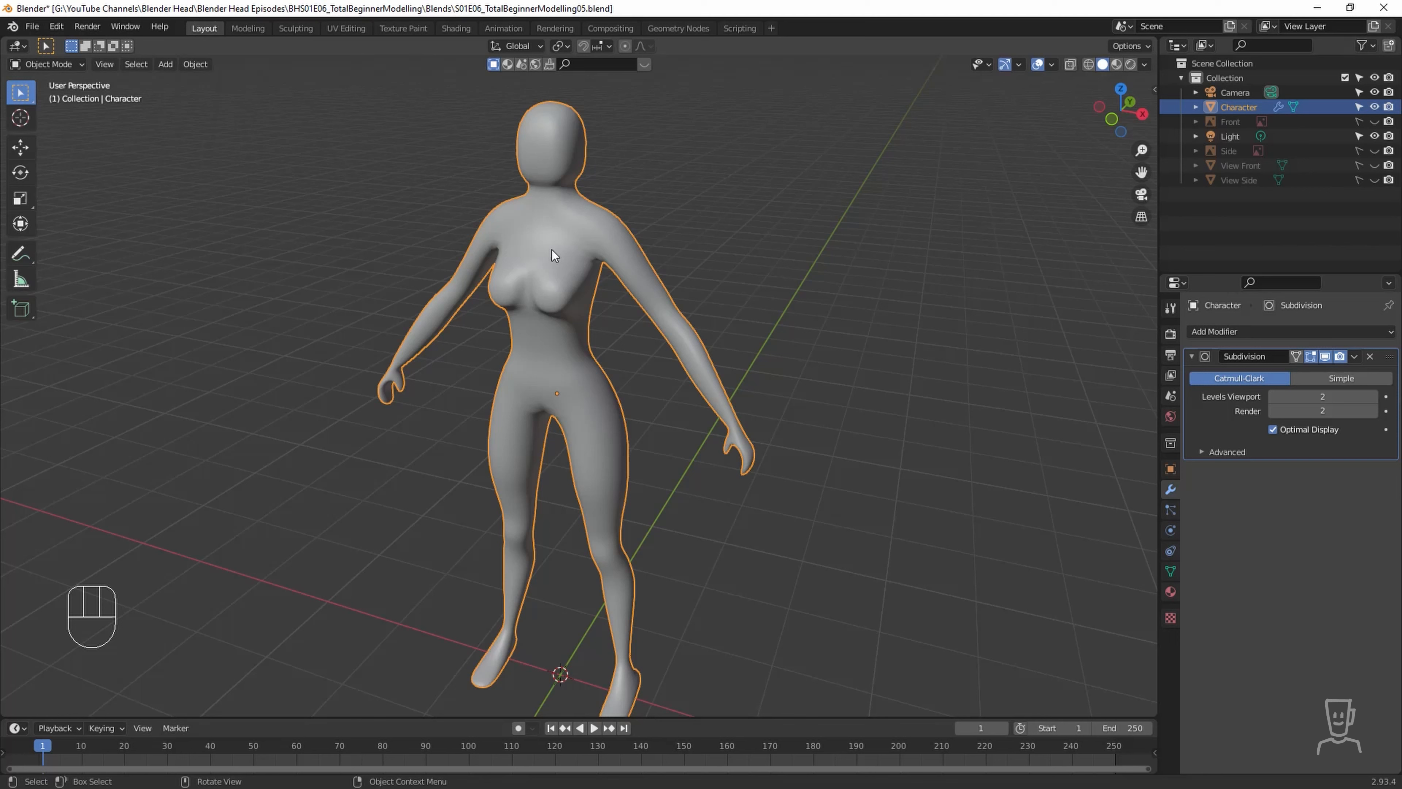
# Compare the subdivided character in Edit Mode and Object Mode, finishing in Object Mode.
pyautogui.press('Tab')
pyautogui.press('Tab')
pyautogui.press('Tab')
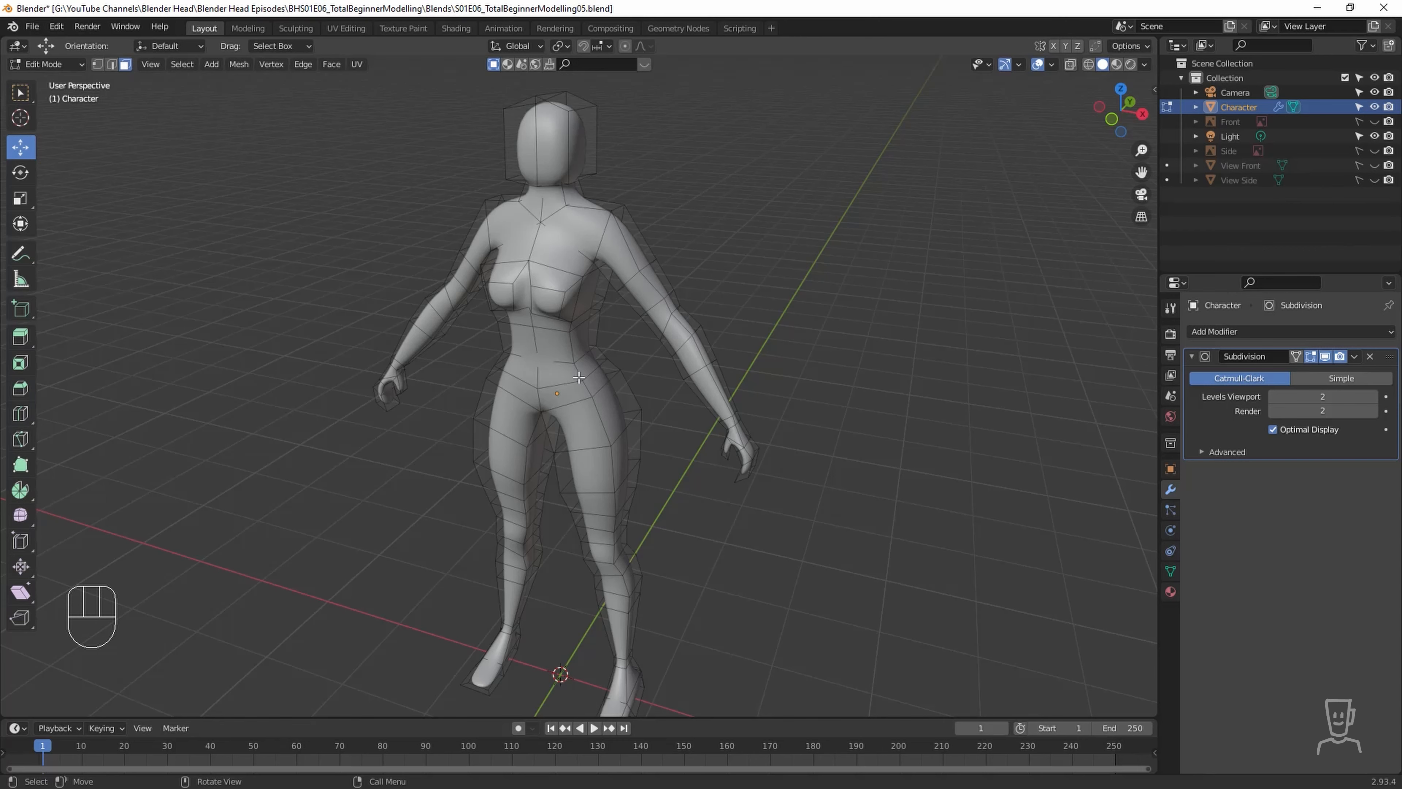
pyautogui.press('Tab')
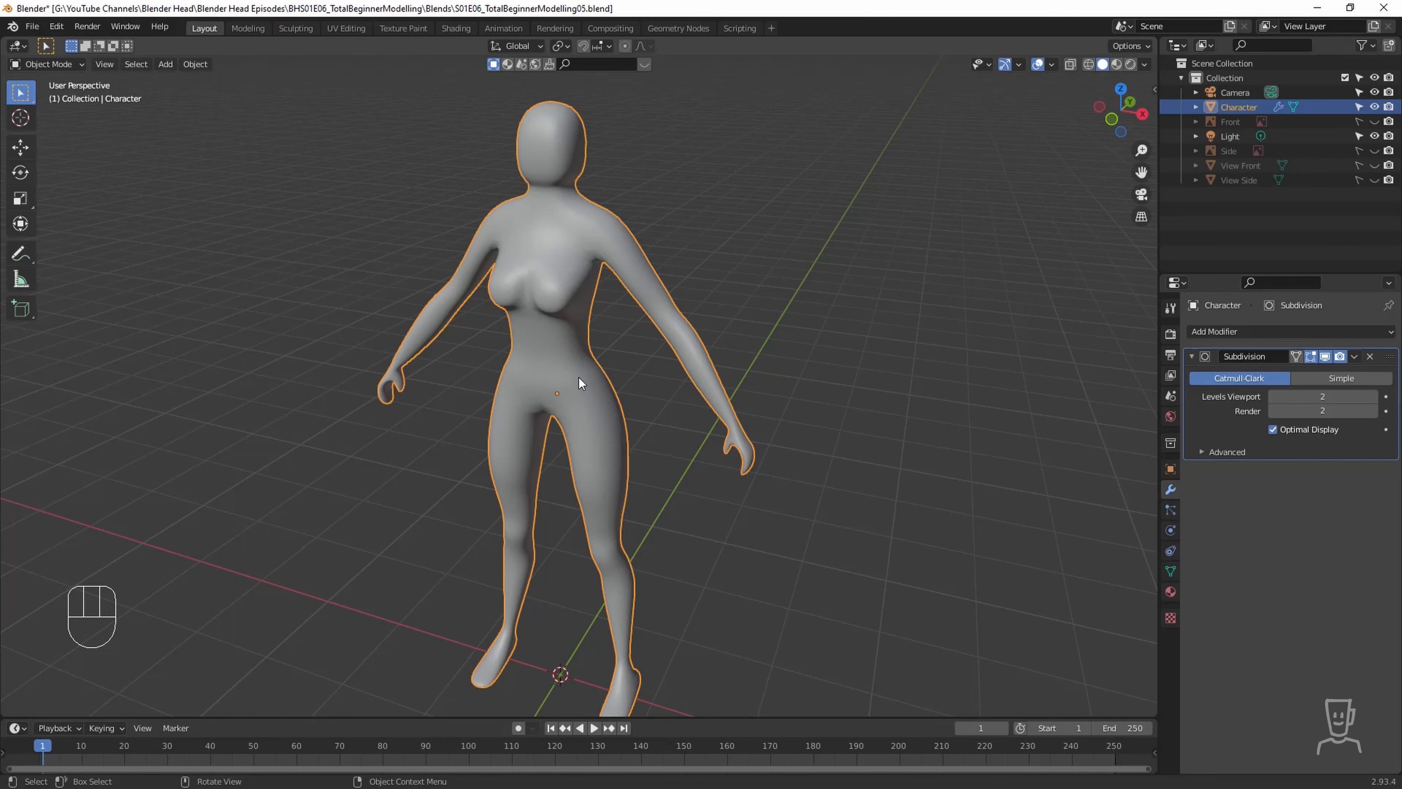
# Apply the Subdivision modifier to the Character and open it close up in the Sculpting workspace.
pyautogui.click(1354, 356)
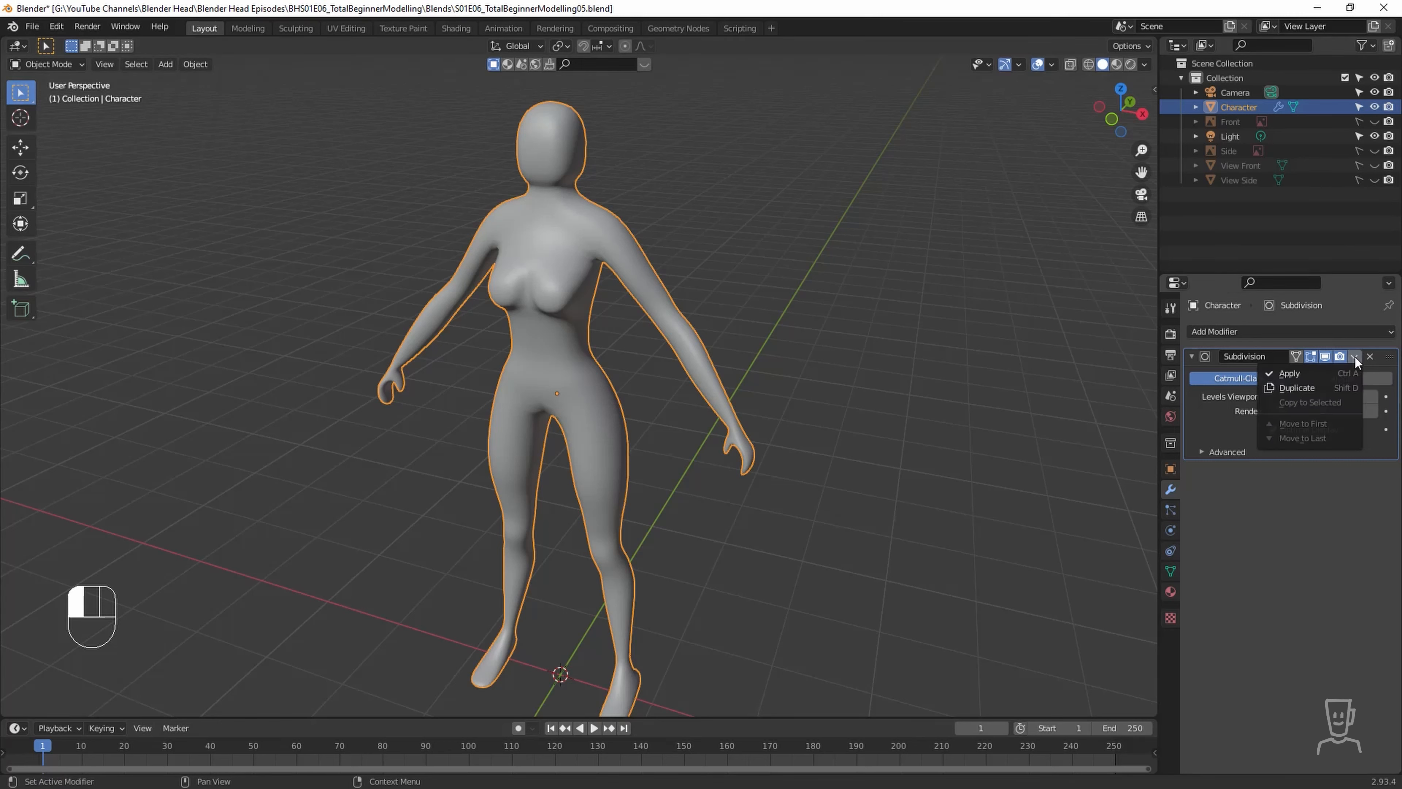
pyautogui.click(1298, 374)
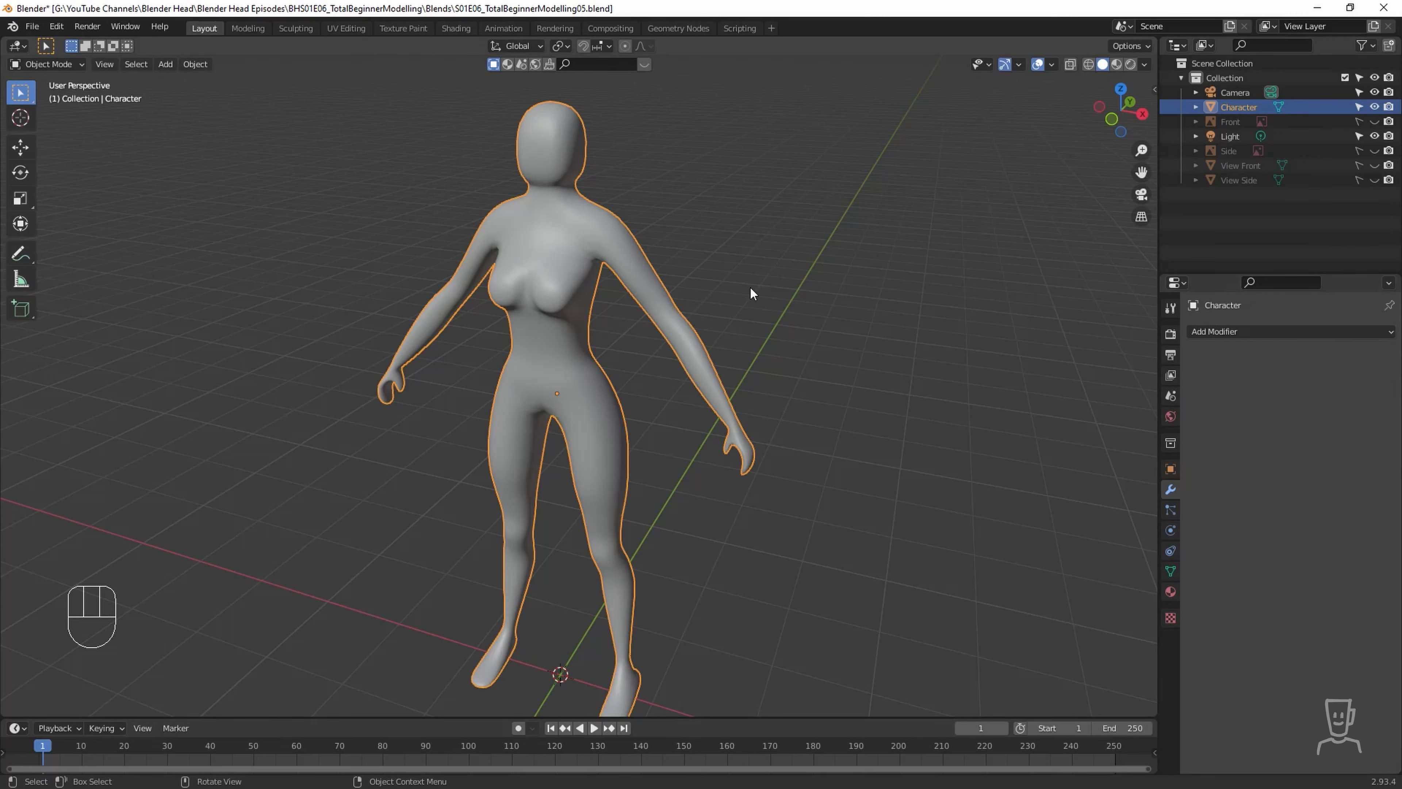
pyautogui.click(297, 29)
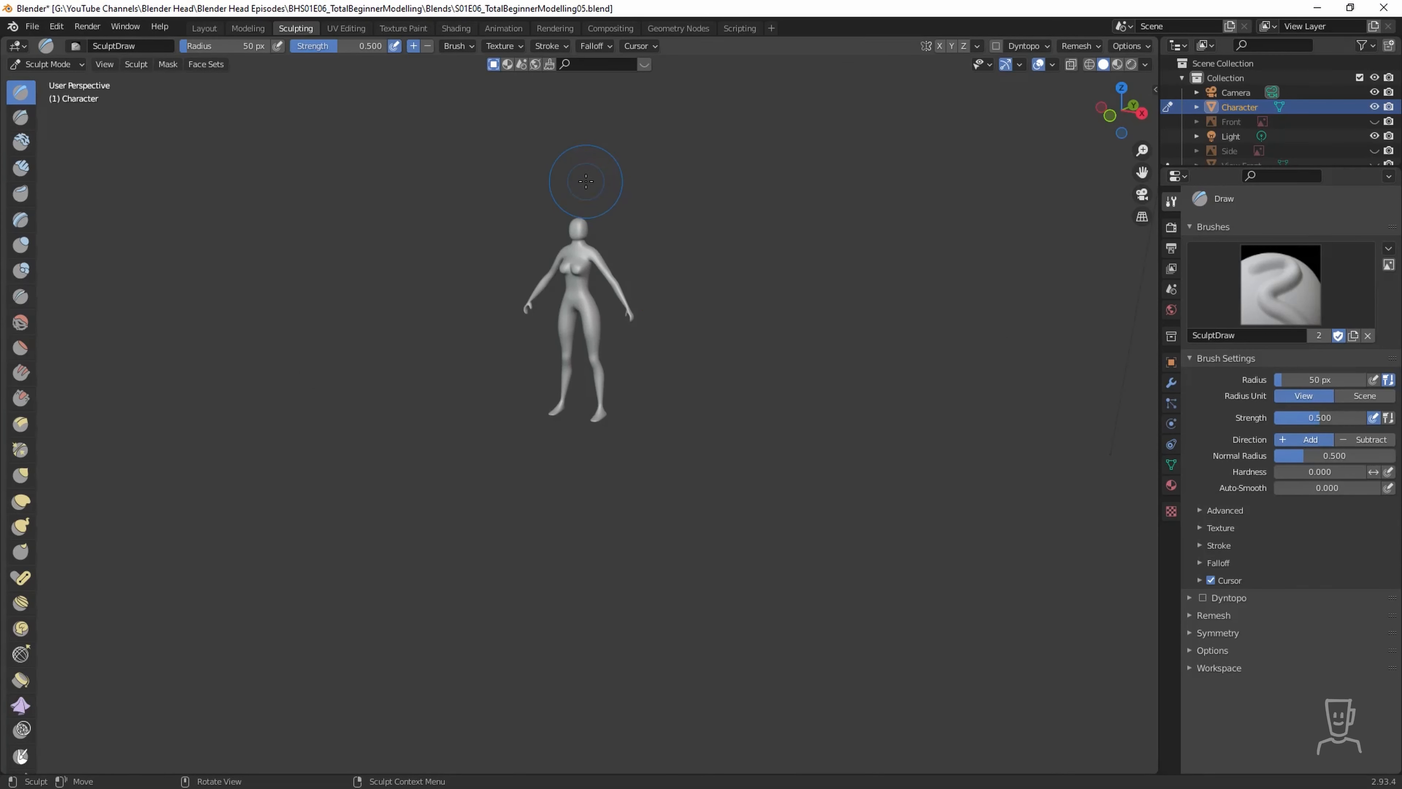
pyautogui.scroll(5, 583, 177)
pyautogui.scroll(1, 586, 181)
pyautogui.keyDown('shift'); pyautogui.moveTo(697, 194); pyautogui.dragTo(686, 510, button='middle'); pyautogui.keyUp('shift')
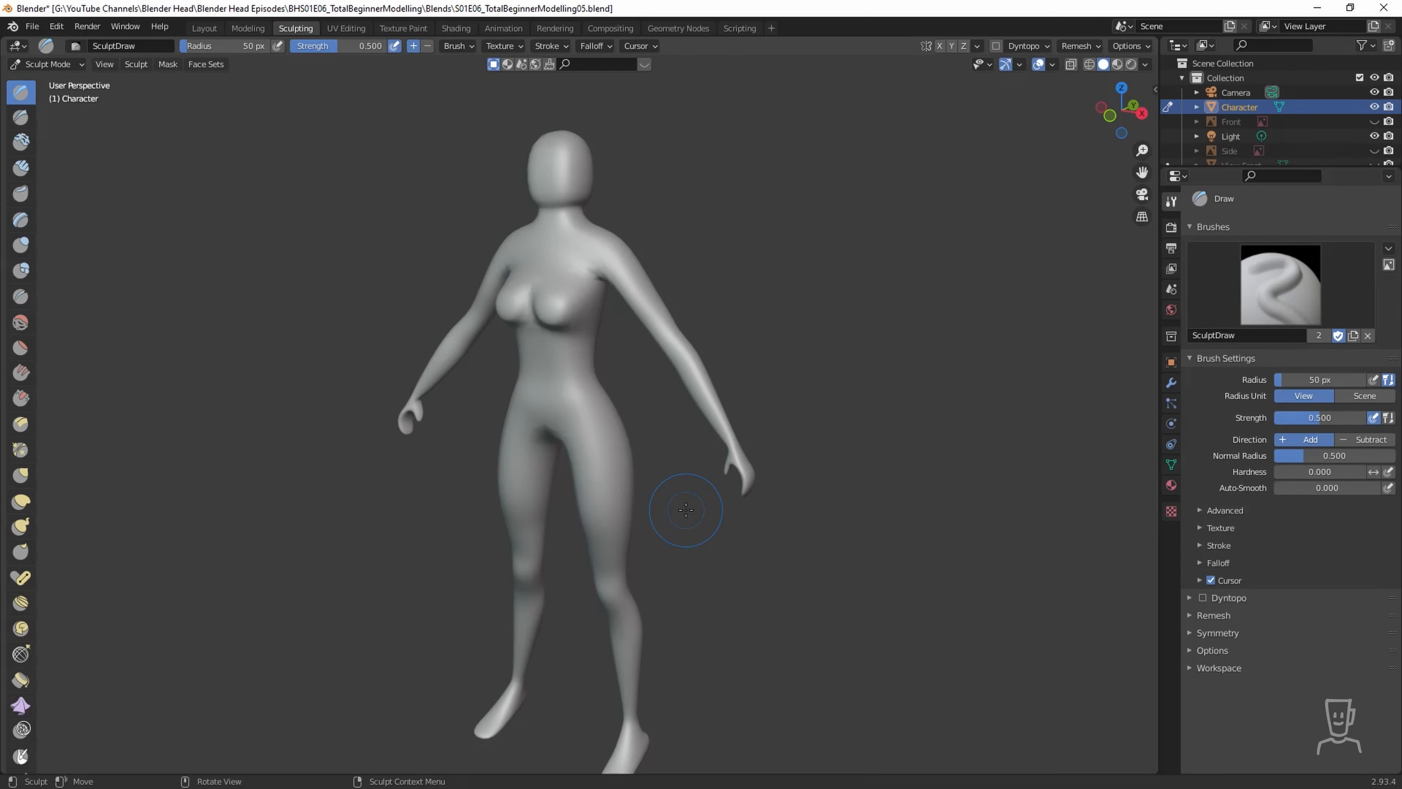
pyautogui.moveTo(685, 510); pyautogui.dragTo(824, 267, button='middle')
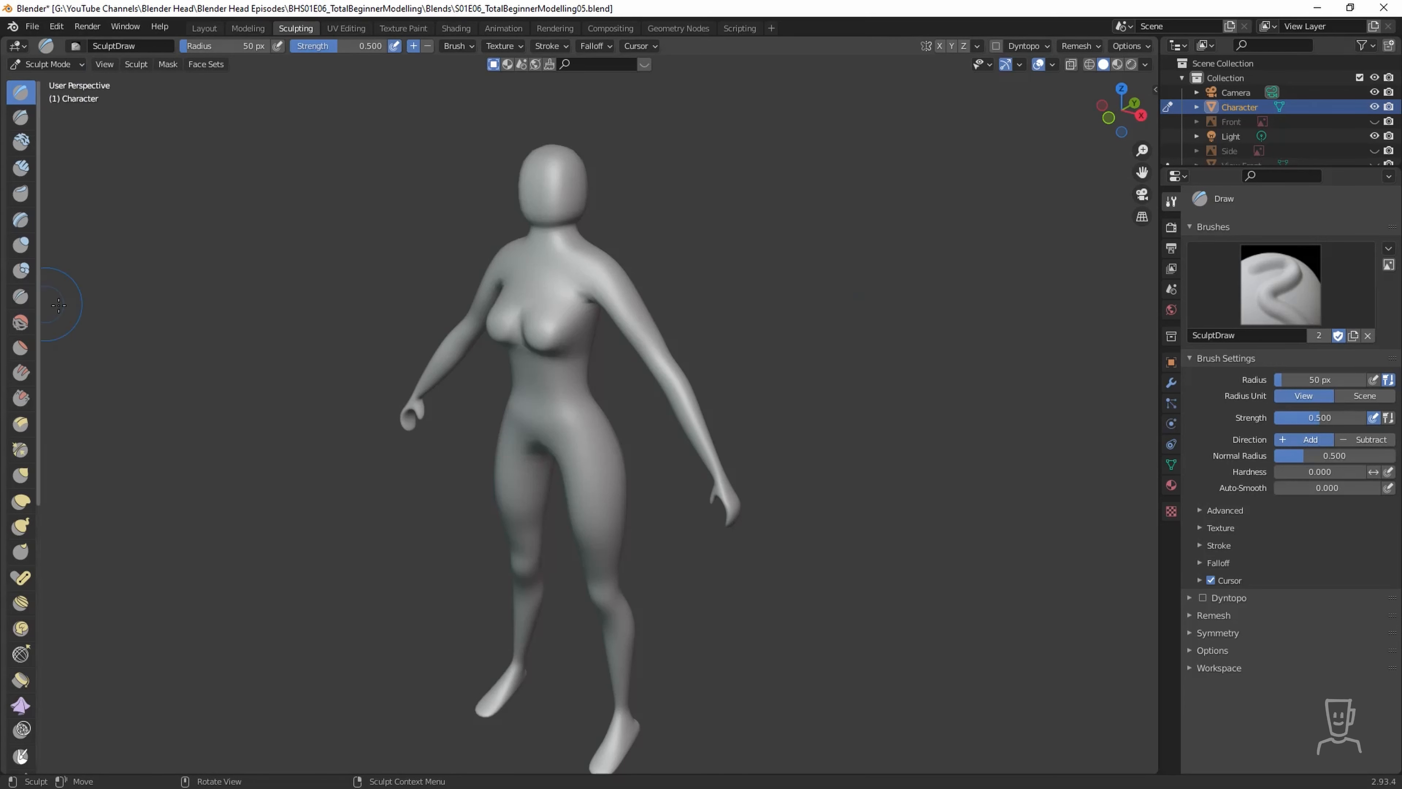
# Test the Smooth brush on the chest, enable X-axis symmetry and set the brush strength to 0.15.
pyautogui.click(26, 327)
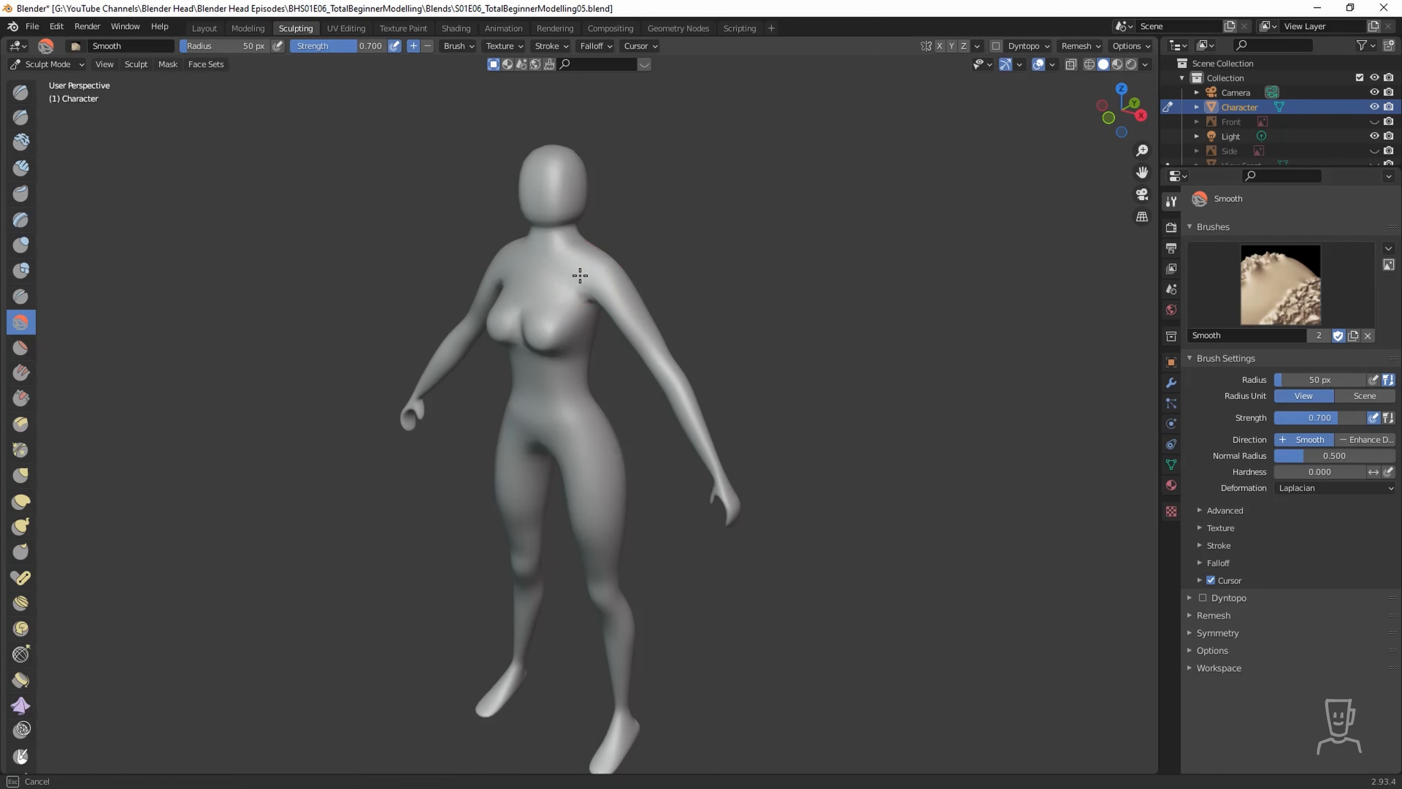
pyautogui.moveTo(572, 279)
pyautogui.mouseDown()
pyautogui.moveTo(554, 342)
pyautogui.moveTo(558, 295)
pyautogui.moveTo(552, 323)
pyautogui.mouseUp()
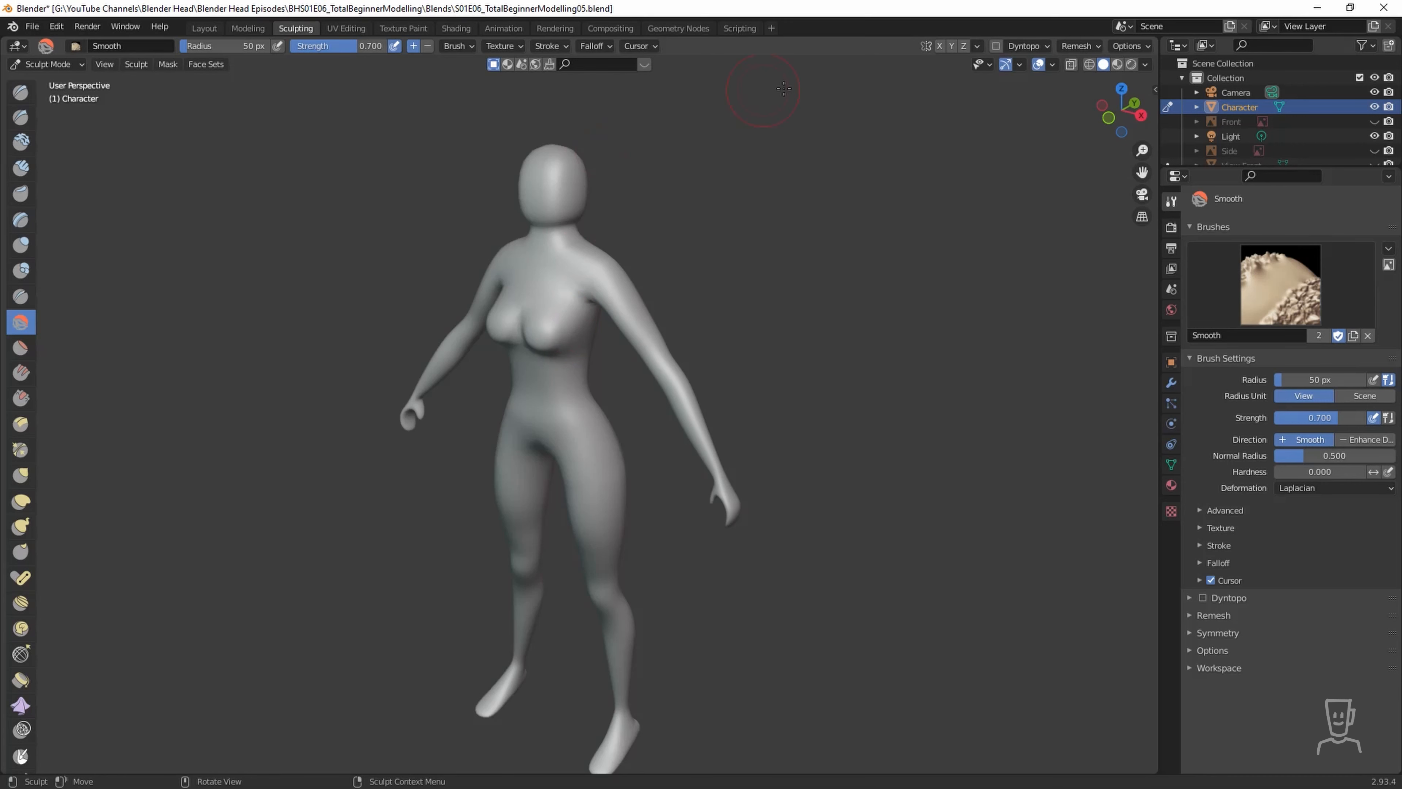
pyautogui.click(940, 46)
pyautogui.click(371, 46)
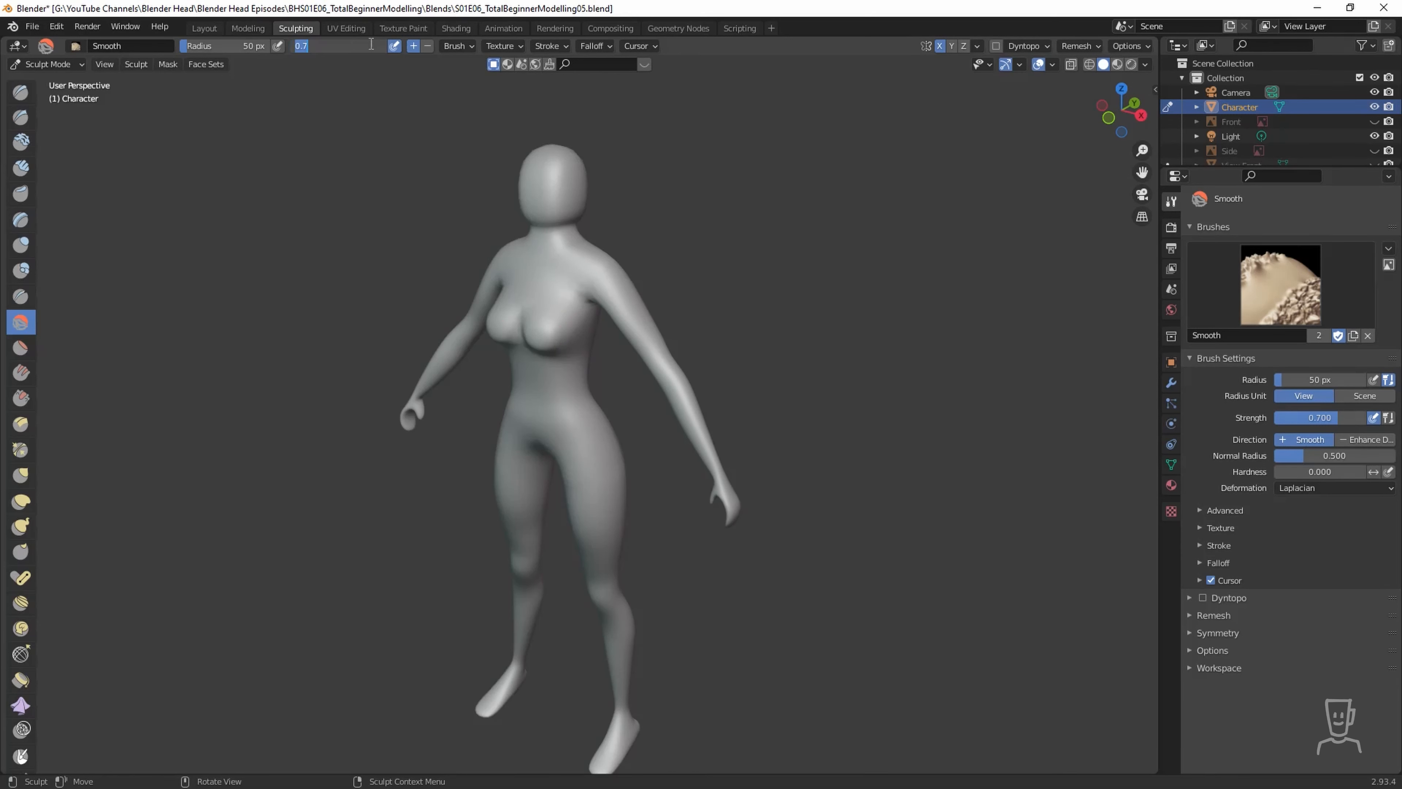
pyautogui.write('.15')
pyautogui.press('Return')
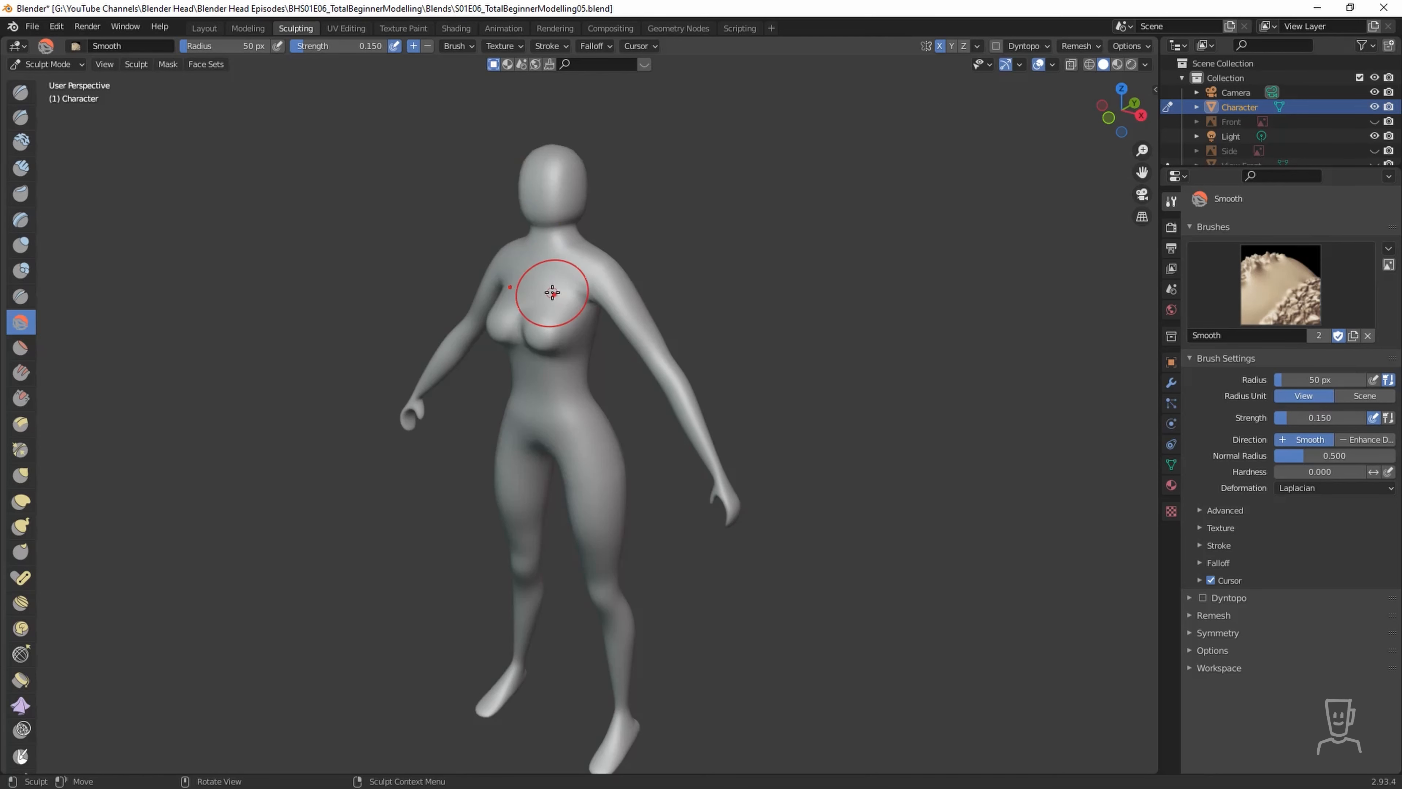
# Smooth the character's chest and breasts with the Smooth brush at 0.15 strength.
pyautogui.moveTo(539, 322)
pyautogui.mouseDown(button='middle')
pyautogui.moveTo(577, 355)
pyautogui.moveTo(555, 354)
pyautogui.mouseUp(button='middle')
pyautogui.moveTo(583, 285)
pyautogui.mouseDown()
pyautogui.moveTo(589, 321)
pyautogui.moveTo(548, 365)
pyautogui.moveTo(557, 346)
pyautogui.mouseUp()
pyautogui.moveTo(556, 346); pyautogui.dragTo(653, 329, button='middle')
pyautogui.moveTo(653, 329); pyautogui.dragTo(650, 328)
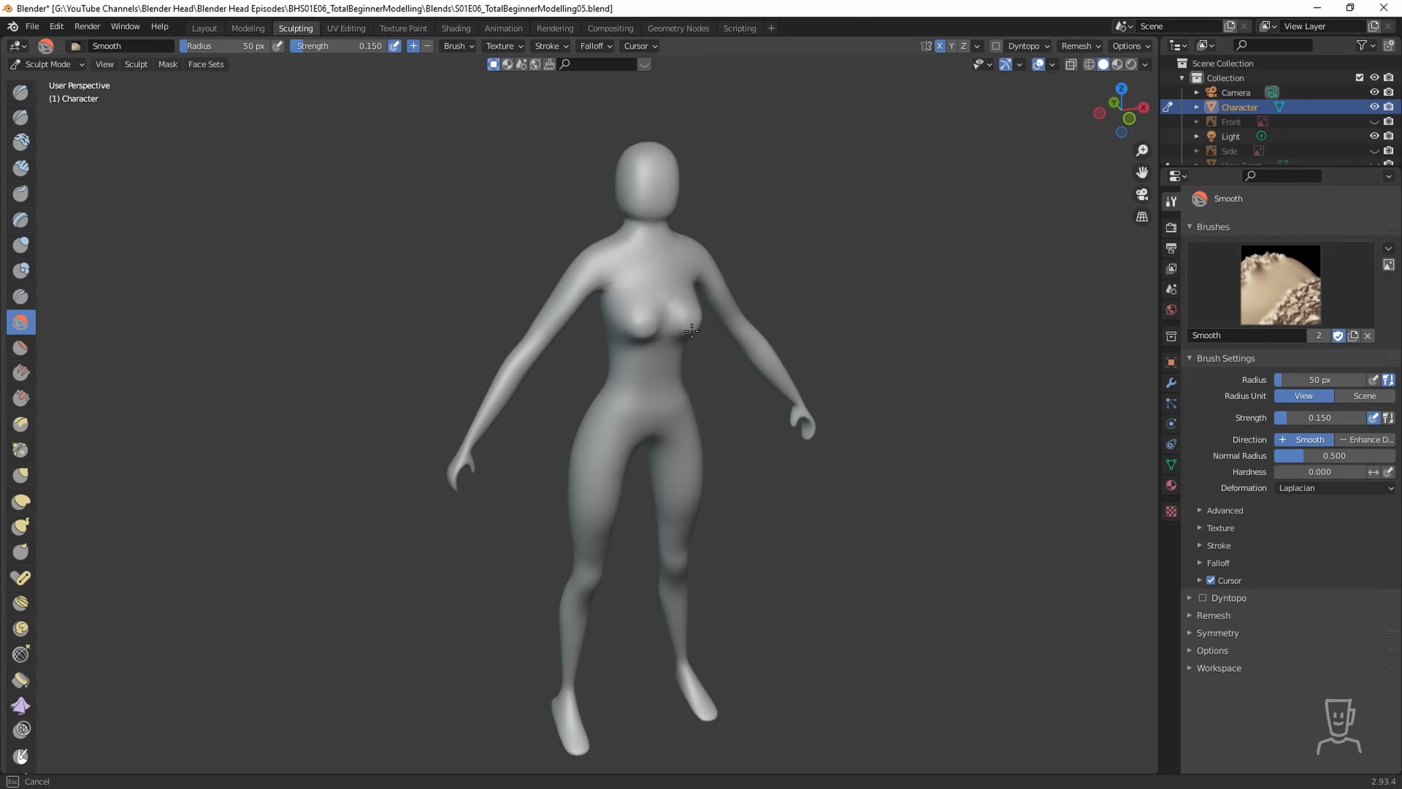
pyautogui.moveTo(698, 283); pyautogui.dragTo(658, 281)
pyautogui.moveTo(657, 282); pyautogui.dragTo(598, 272, button='middle')
# Set the Smooth brush strength to 0.25 and smooth the neck from the front and the back.
pyautogui.click(372, 49)
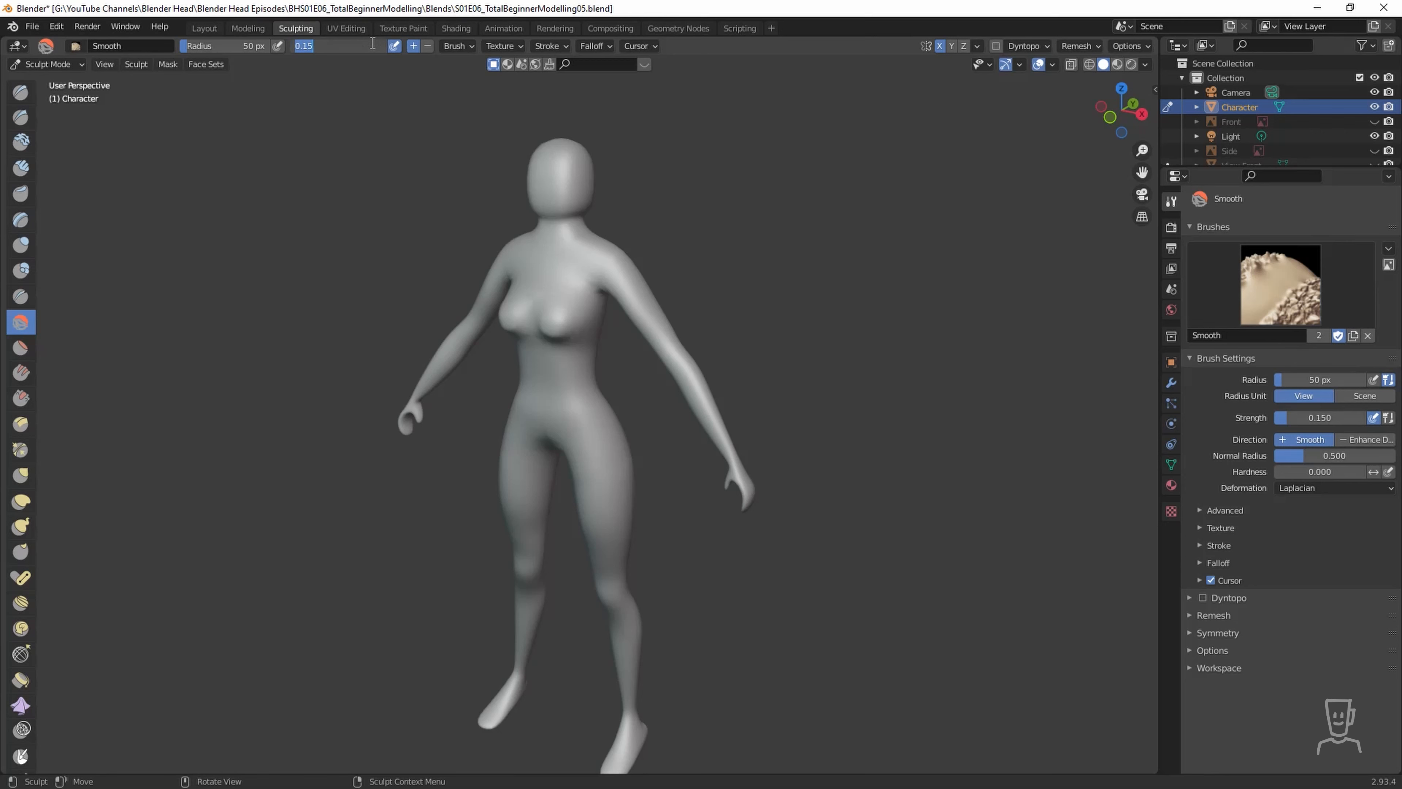
pyautogui.press('Return')
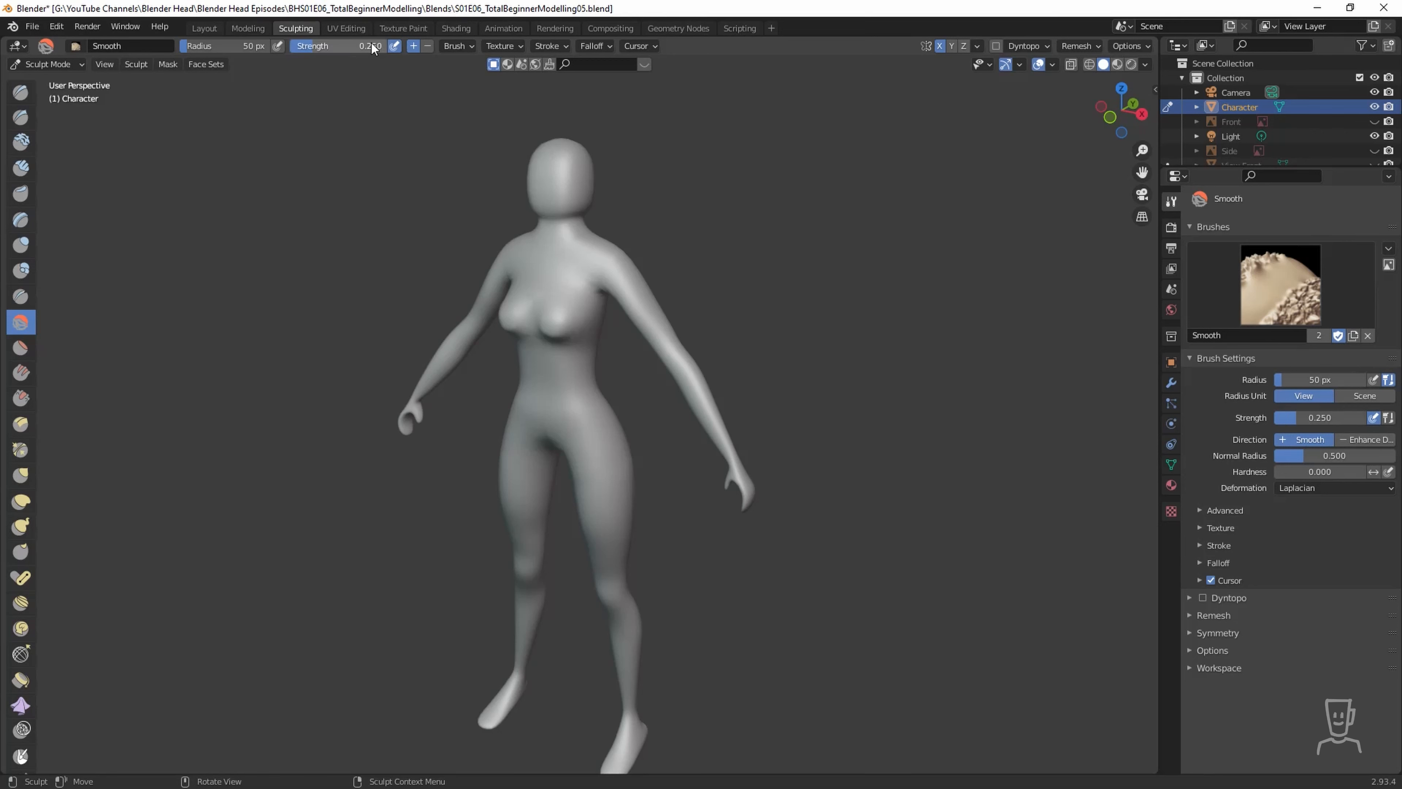
pyautogui.moveTo(566, 216)
pyautogui.mouseDown()
pyautogui.moveTo(572, 232)
pyautogui.moveTo(550, 227)
pyautogui.moveTo(573, 225)
pyautogui.mouseUp()
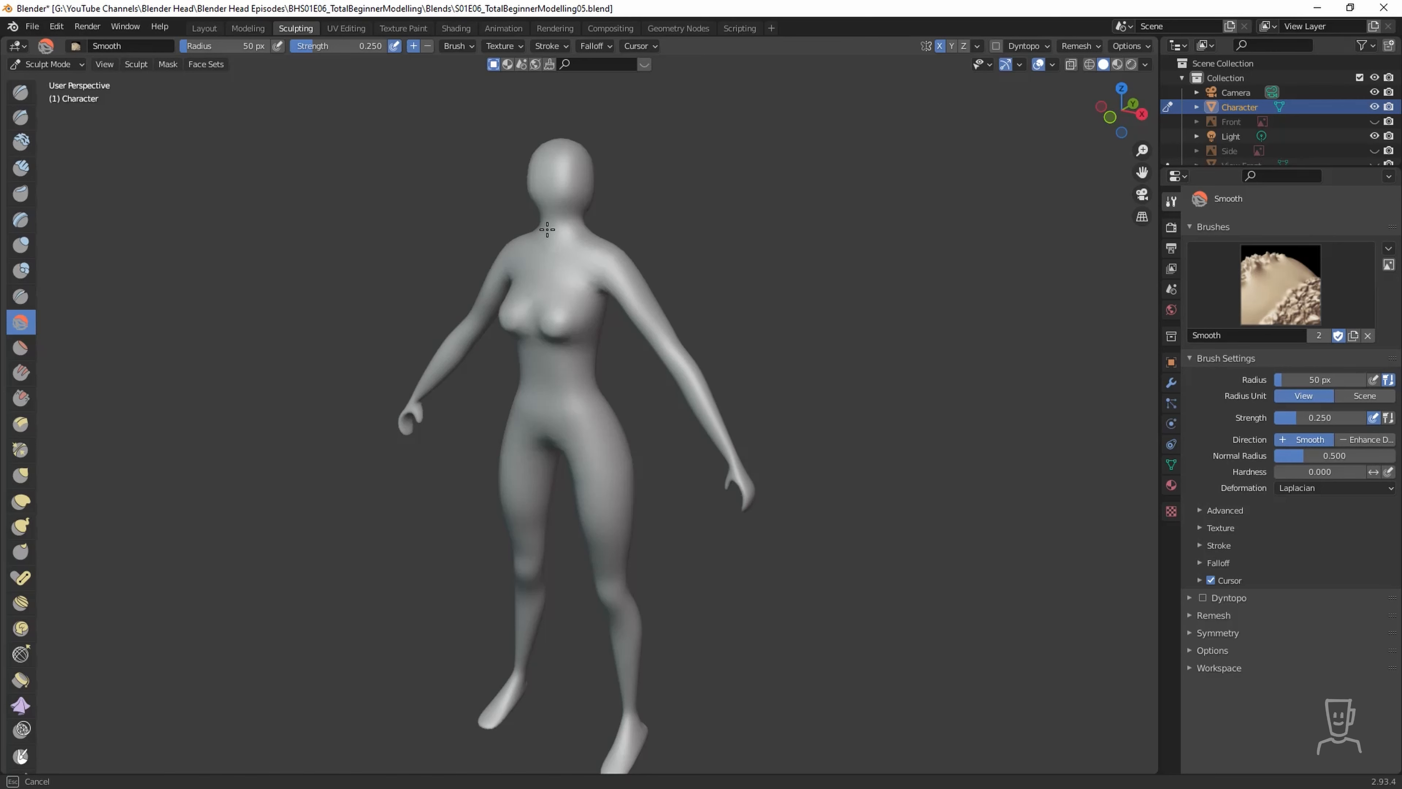
pyautogui.moveTo(597, 227); pyautogui.dragTo(568, 230)
pyautogui.moveTo(629, 293); pyautogui.dragTo(436, 307, button='middle')
pyautogui.moveTo(520, 219); pyautogui.dragTo(532, 201)
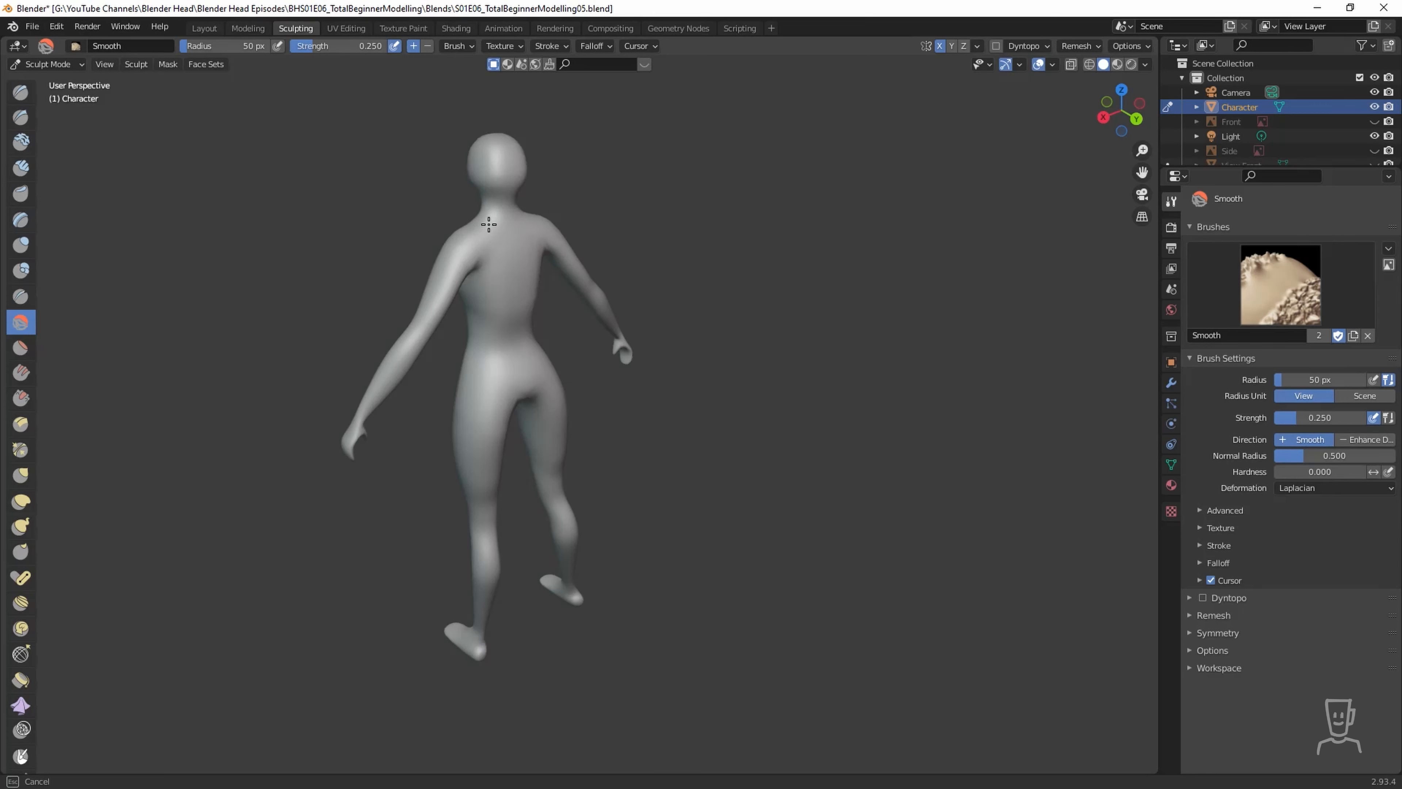
# Reduce the Smooth brush radius to 32 px and smooth the base of the neck from the front.
pyautogui.moveTo(429, 219)
pyautogui.mouseDown(button='middle')
pyautogui.moveTo(734, 260)
pyautogui.moveTo(757, 246)
pyautogui.moveTo(705, 301)
pyautogui.mouseUp(button='middle')
pyautogui.press('f')
pyautogui.click(603, 301)
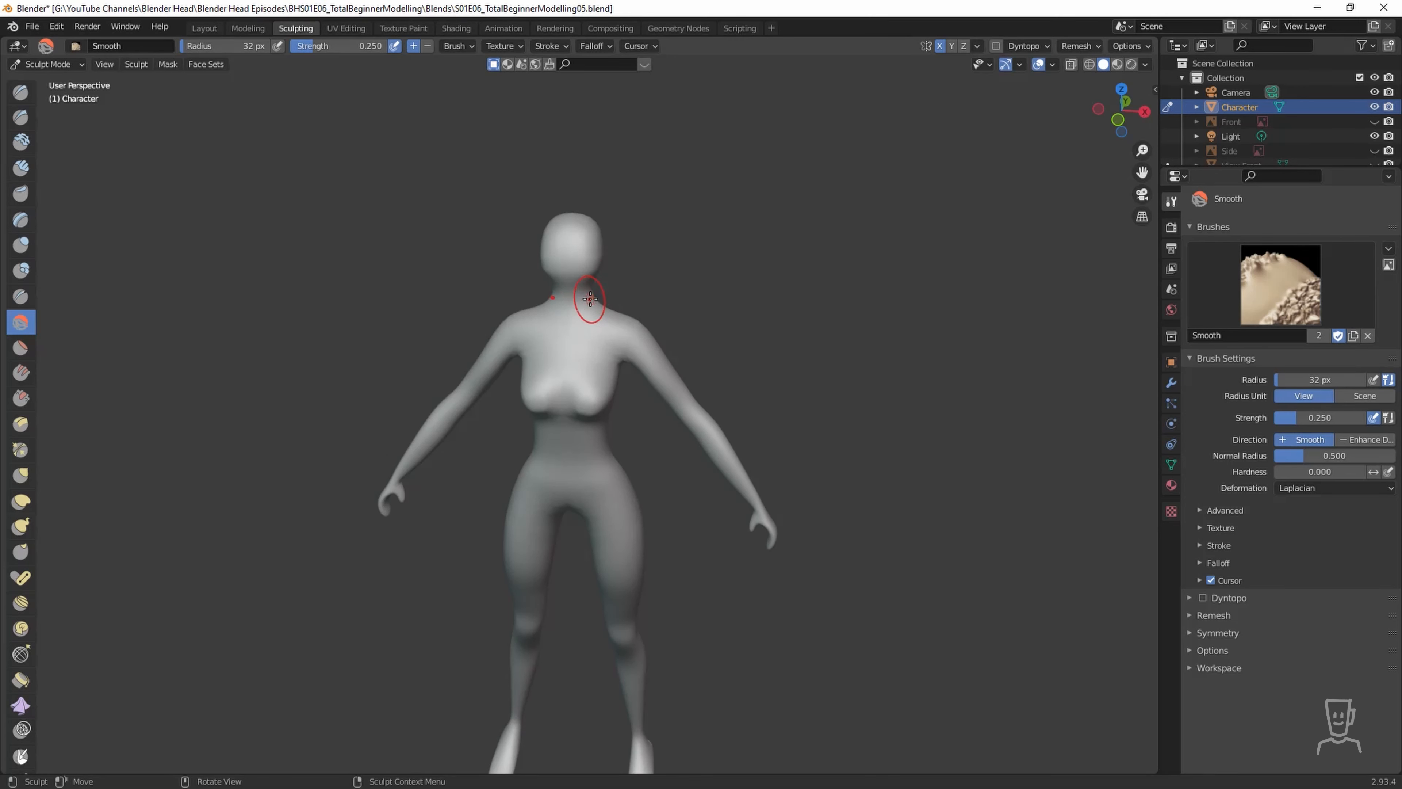
pyautogui.moveTo(594, 305)
pyautogui.mouseDown()
pyautogui.moveTo(558, 306)
pyautogui.moveTo(574, 298)
pyautogui.mouseUp()
# Inflate the lower part of the head using the Inflate/Deflate brush with a 56 px radius.
pyautogui.moveTo(574, 299); pyautogui.dragTo(458, 355, button='middle')
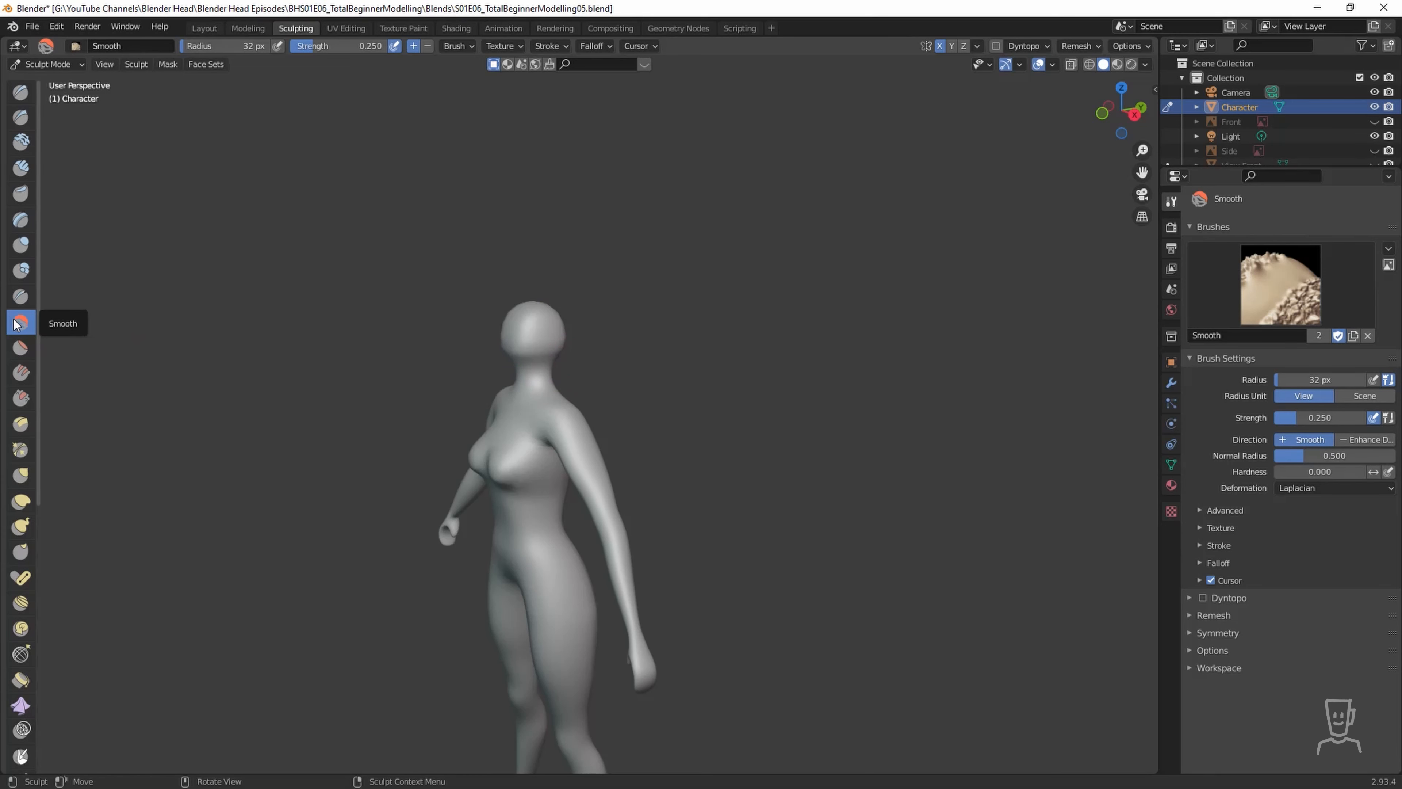
pyautogui.click(21, 244)
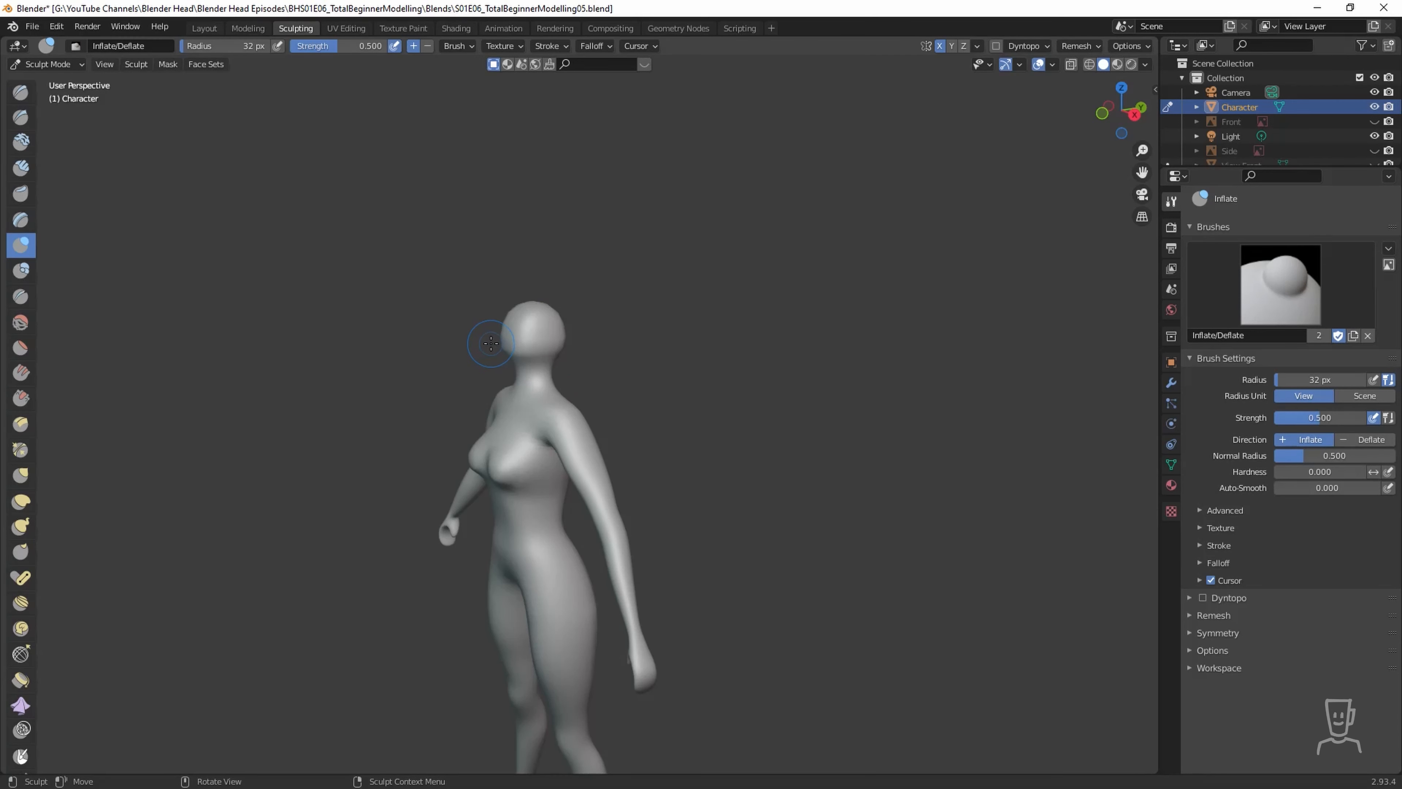
pyautogui.press(']')
pyautogui.press(']')
pyautogui.press(']')
pyautogui.press(']')
pyautogui.press(']')
pyautogui.moveTo(583, 374); pyautogui.dragTo(624, 389, button='middle')
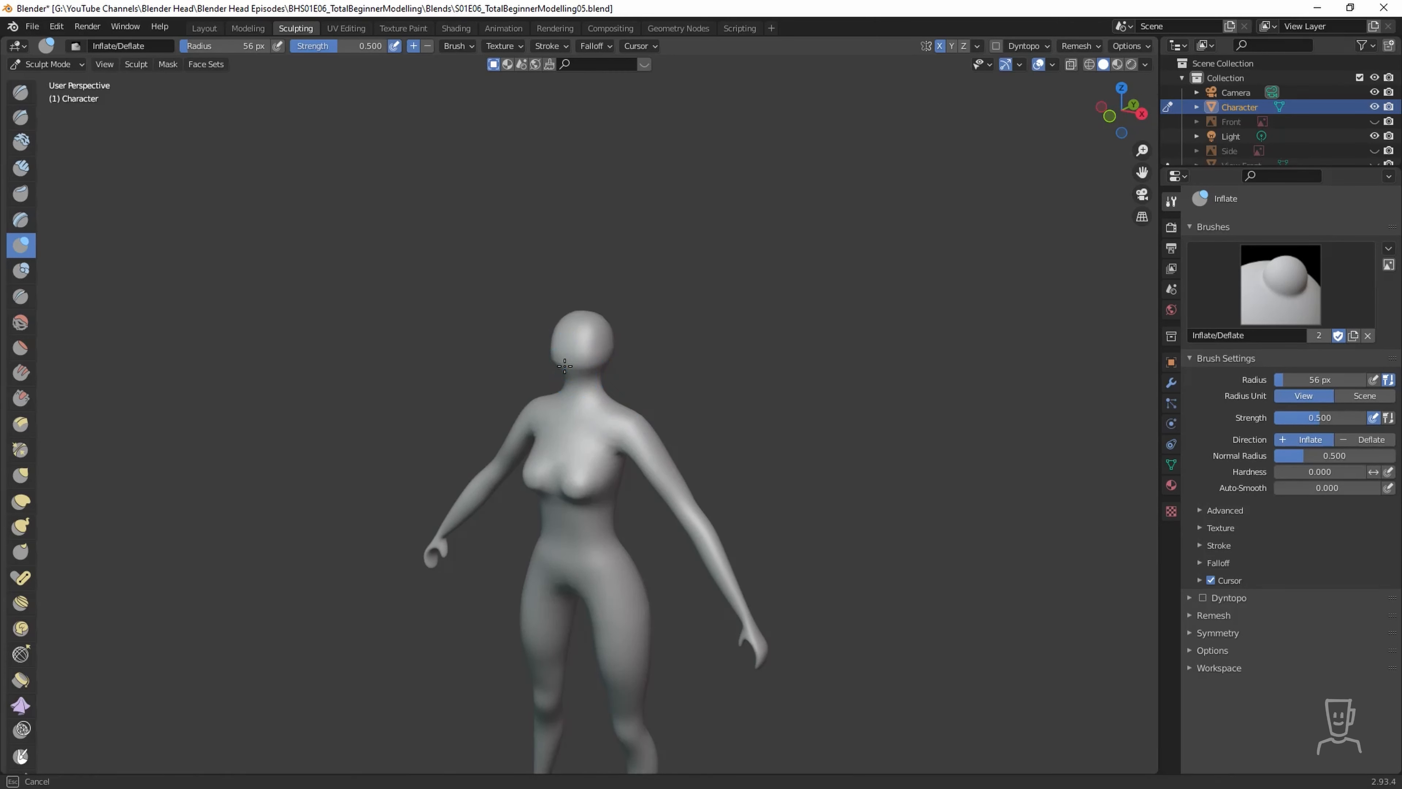
pyautogui.moveTo(536, 367); pyautogui.dragTo(618, 354)
pyautogui.moveTo(657, 343)
pyautogui.mouseDown(button='middle')
pyautogui.moveTo(623, 332)
pyautogui.moveTo(638, 331)
pyautogui.mouseUp(button='middle')
pyautogui.scroll(3, 639, 331)
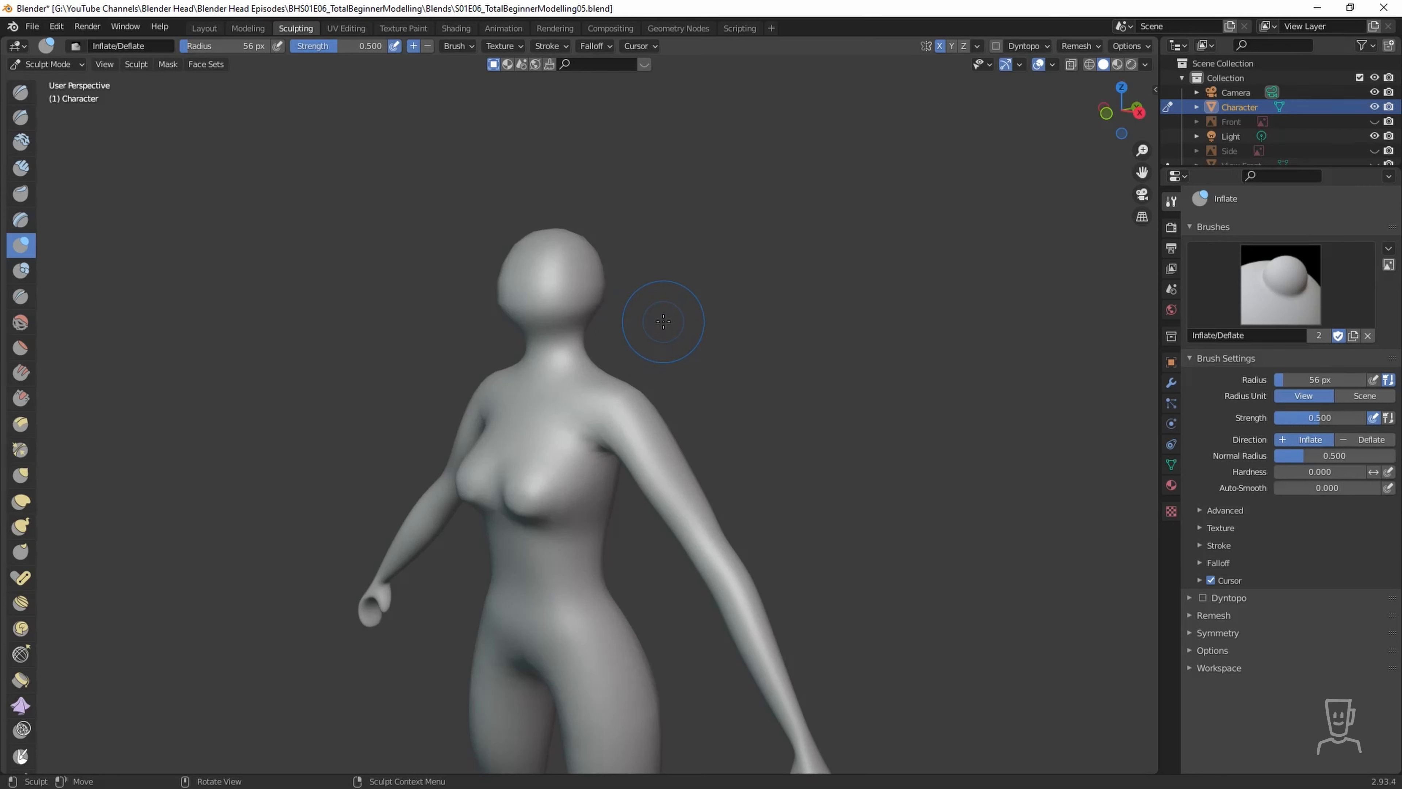
# Shape the jaw and pull the chin down using the Grab brush with a 68 px radius.
pyautogui.click(18, 477)
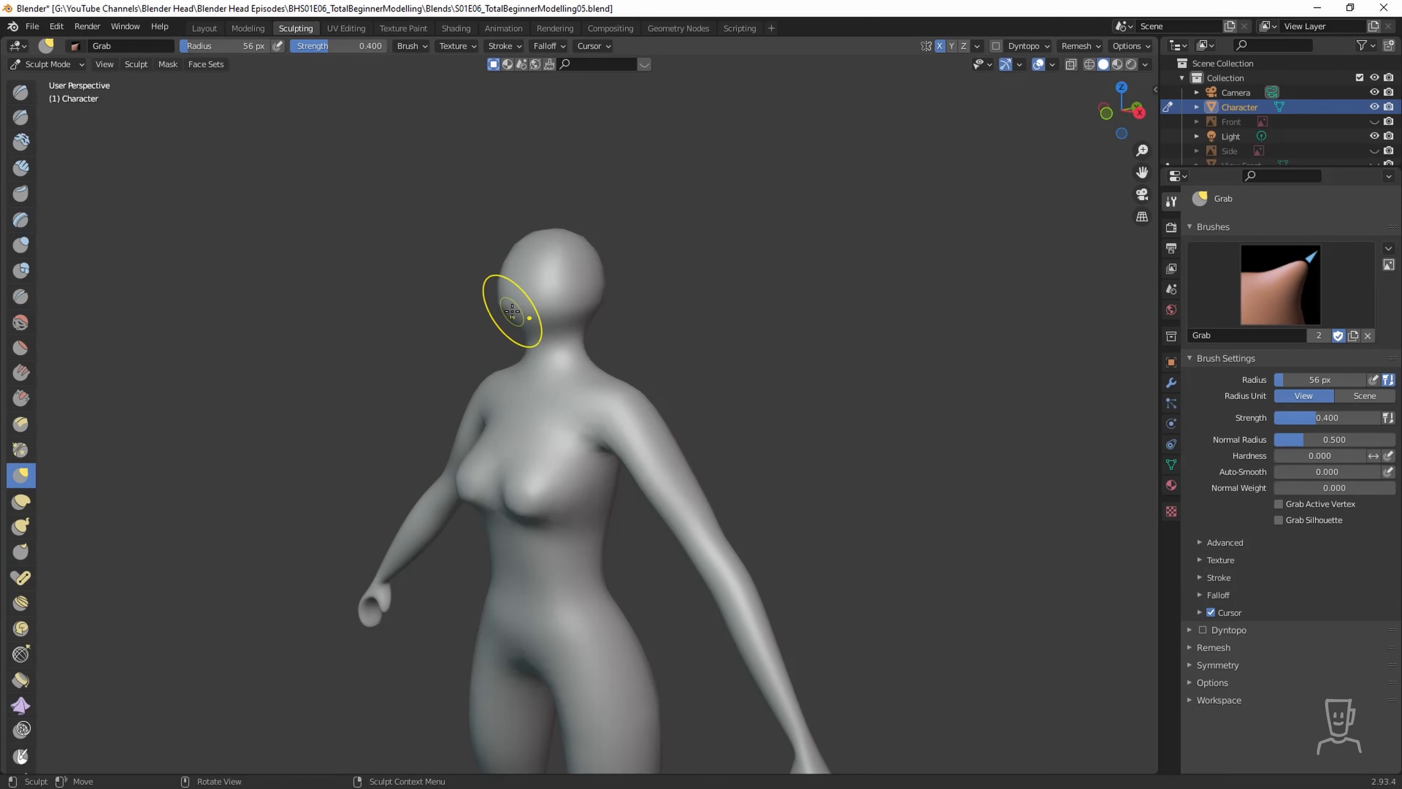
pyautogui.press(']')
pyautogui.press(']')
pyautogui.moveTo(513, 315); pyautogui.dragTo(505, 338)
pyautogui.moveTo(505, 338)
pyautogui.mouseDown(button='middle')
pyautogui.moveTo(422, 362)
pyautogui.moveTo(577, 337)
pyautogui.mouseUp(button='middle')
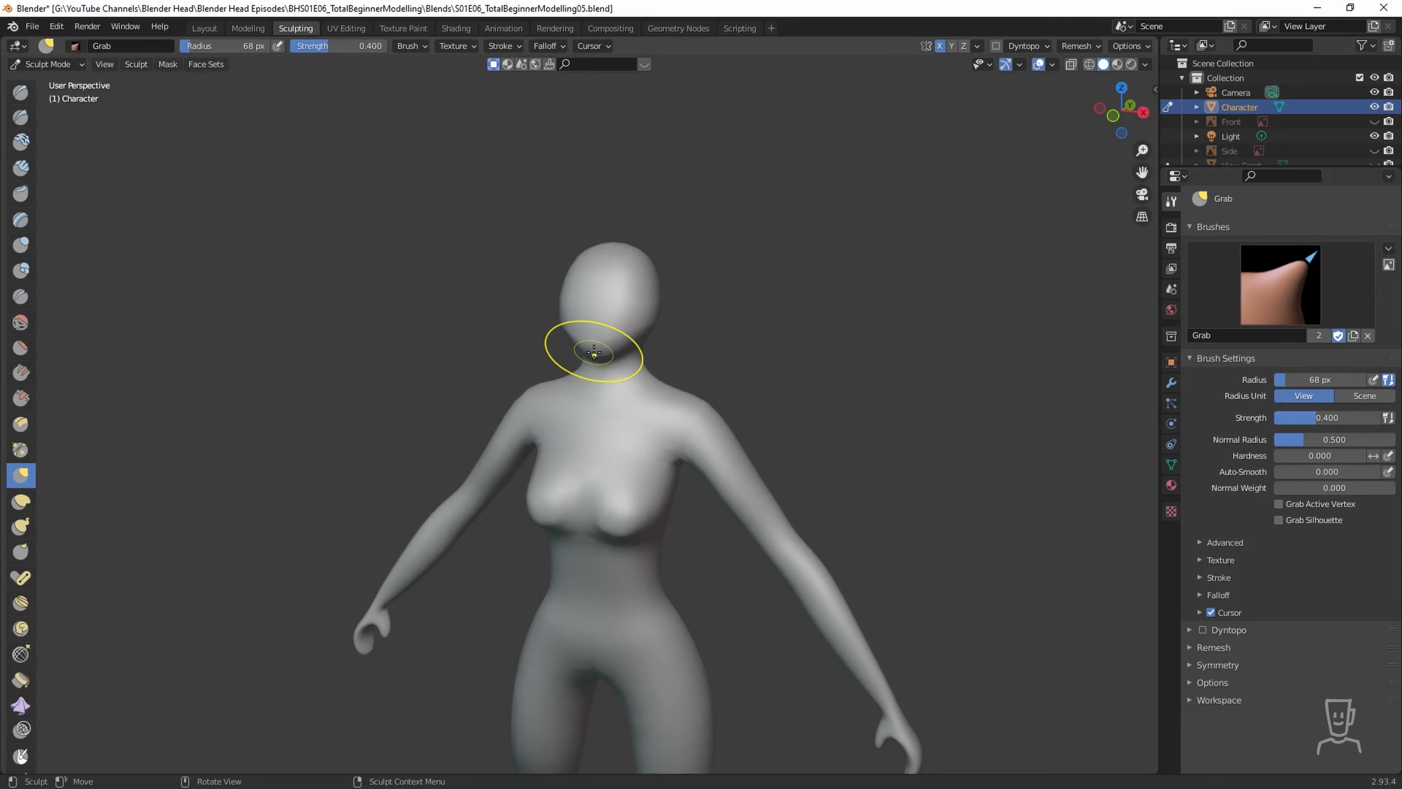
pyautogui.moveTo(611, 344); pyautogui.dragTo(614, 385)
pyautogui.moveTo(626, 369)
pyautogui.mouseDown(button='middle')
pyautogui.moveTo(523, 365)
pyautogui.moveTo(640, 359)
pyautogui.mouseUp(button='middle')
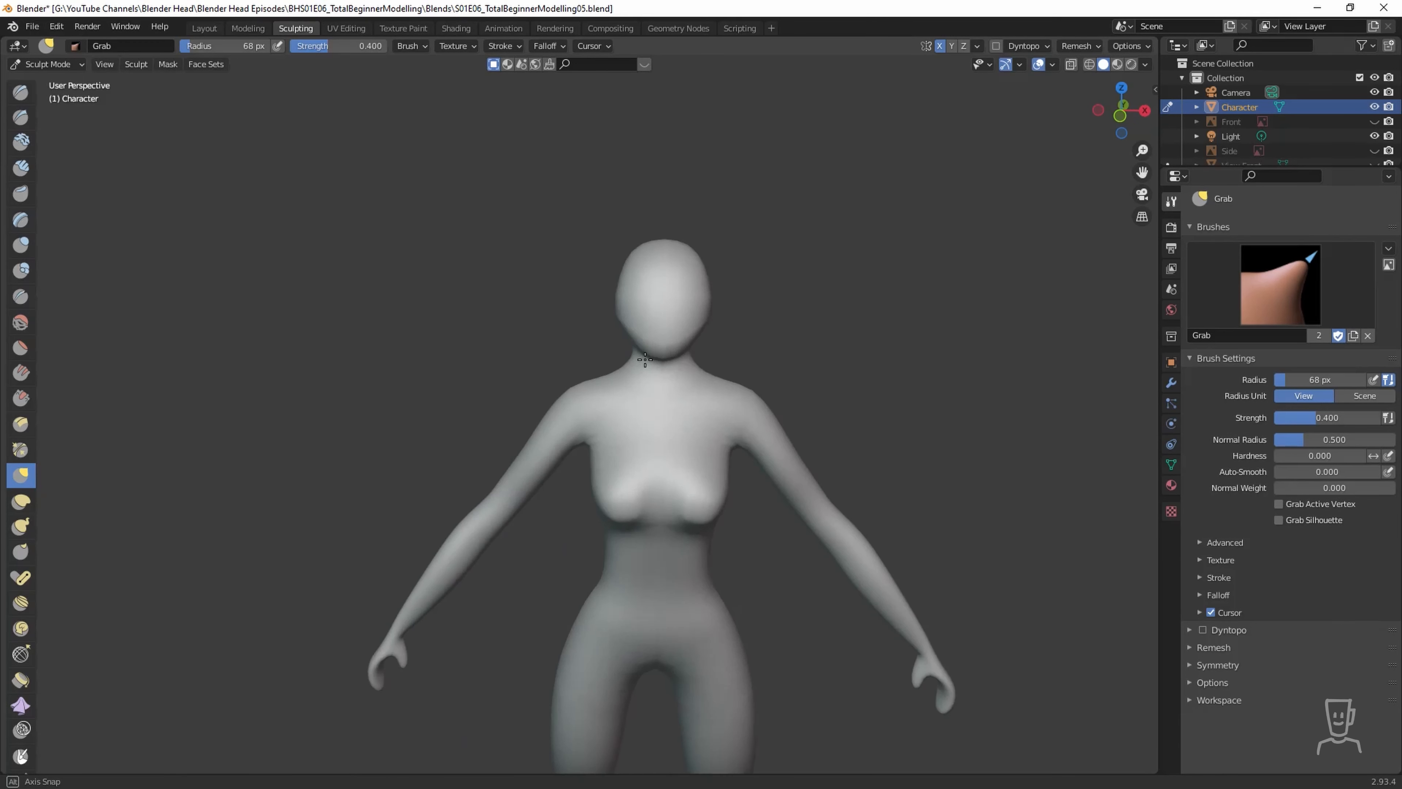
pyautogui.moveTo(764, 475)
pyautogui.mouseDown(button='middle')
pyautogui.moveTo(733, 495)
pyautogui.moveTo(685, 475)
pyautogui.mouseUp(button='middle')
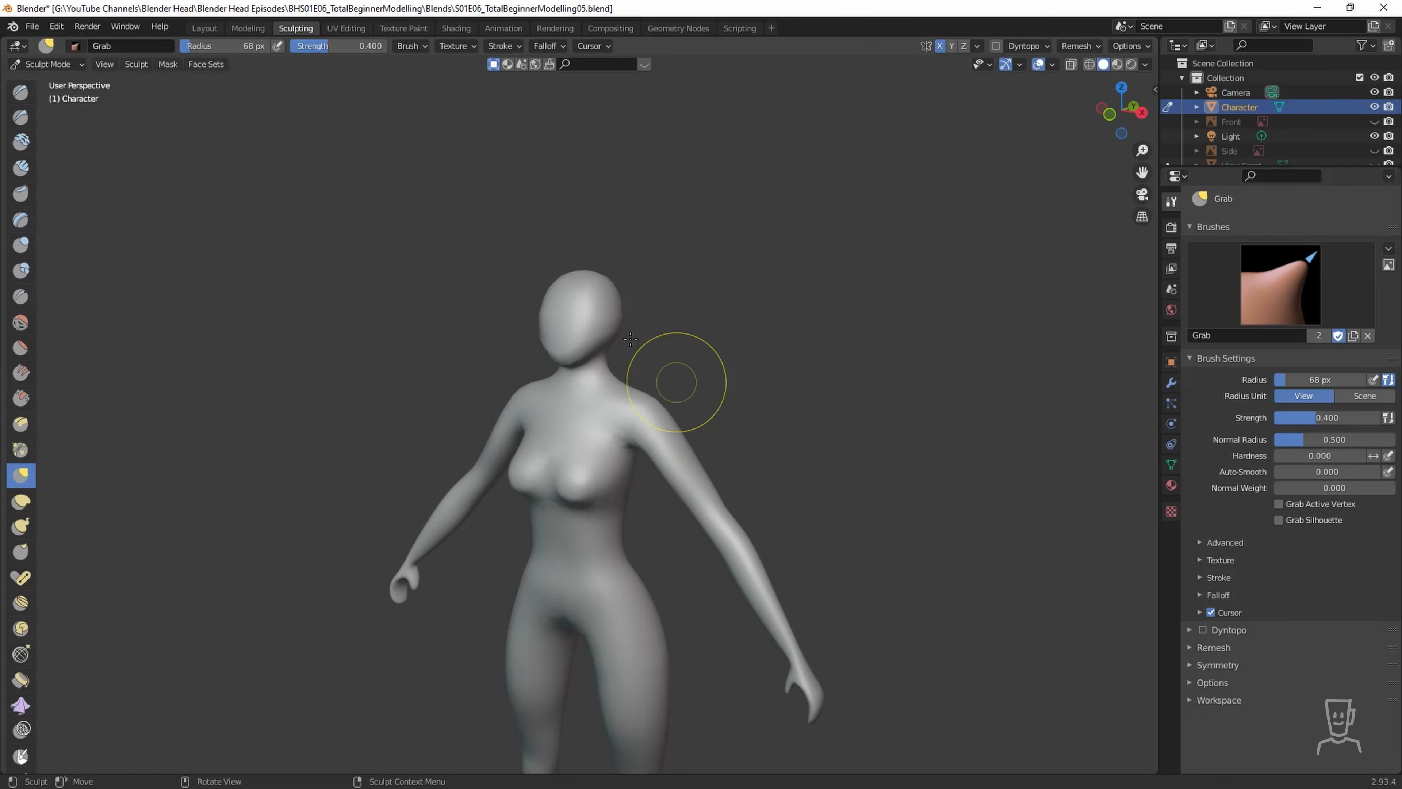
pyautogui.moveTo(275, 410); pyautogui.dragTo(228, 412, button='middle')
# Add volume to the character's buttocks with the Inflate/Deflate brush.
pyautogui.click(20, 244)
pyautogui.moveTo(538, 530); pyautogui.dragTo(501, 422, button='middle')
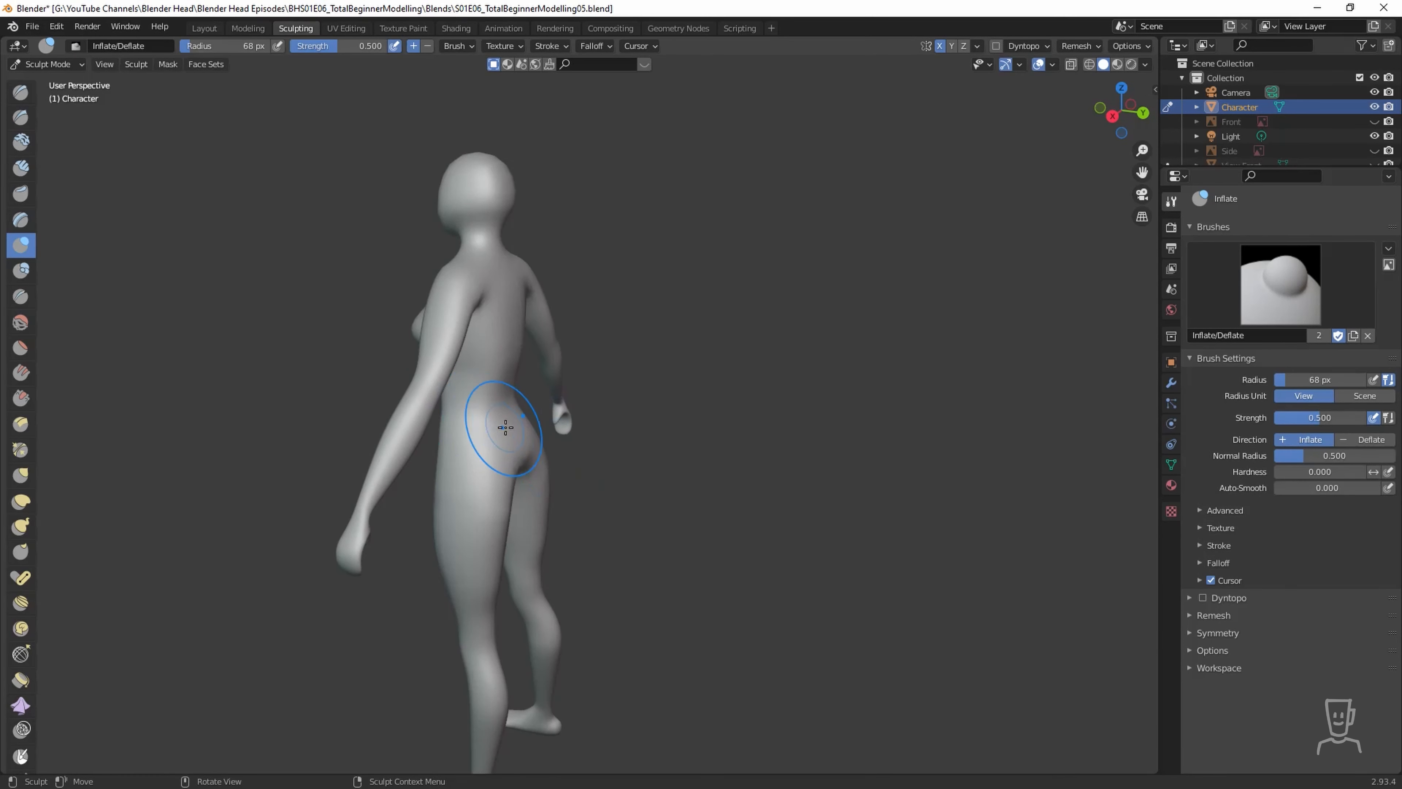
pyautogui.press(']')
pyautogui.press(']')
pyautogui.moveTo(512, 430)
pyautogui.mouseDown()
pyautogui.moveTo(518, 453)
pyautogui.moveTo(488, 446)
pyautogui.mouseUp()
pyautogui.moveTo(487, 446); pyautogui.dragTo(509, 483, button='middle')
pyautogui.moveTo(627, 410); pyautogui.dragTo(638, 412)
pyautogui.moveTo(691, 336); pyautogui.dragTo(485, 345, button='middle')
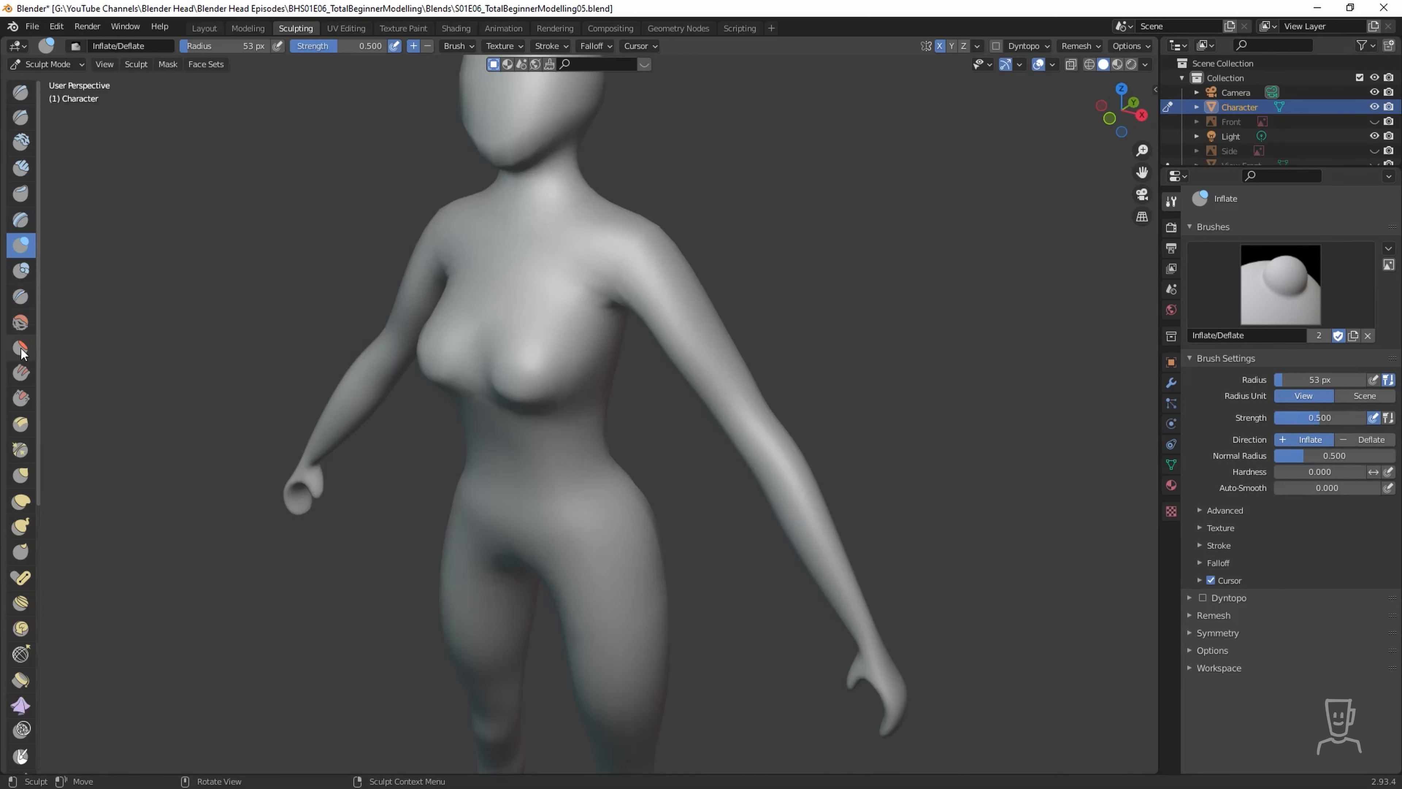
# Set the Smooth brush strength to 0.2 and smooth the chest around the breasts.
pyautogui.click(22, 328)
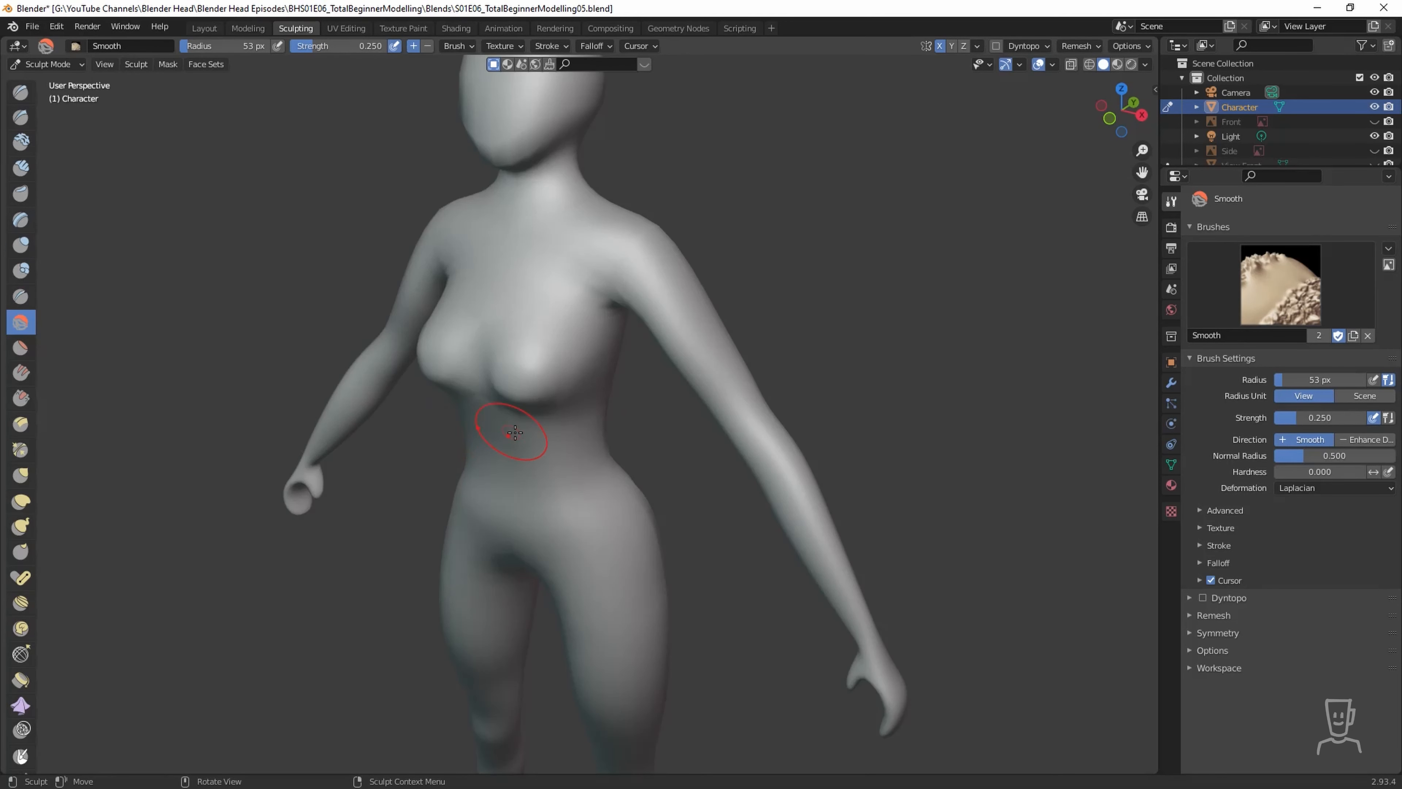
pyautogui.doubleClick(370, 48)
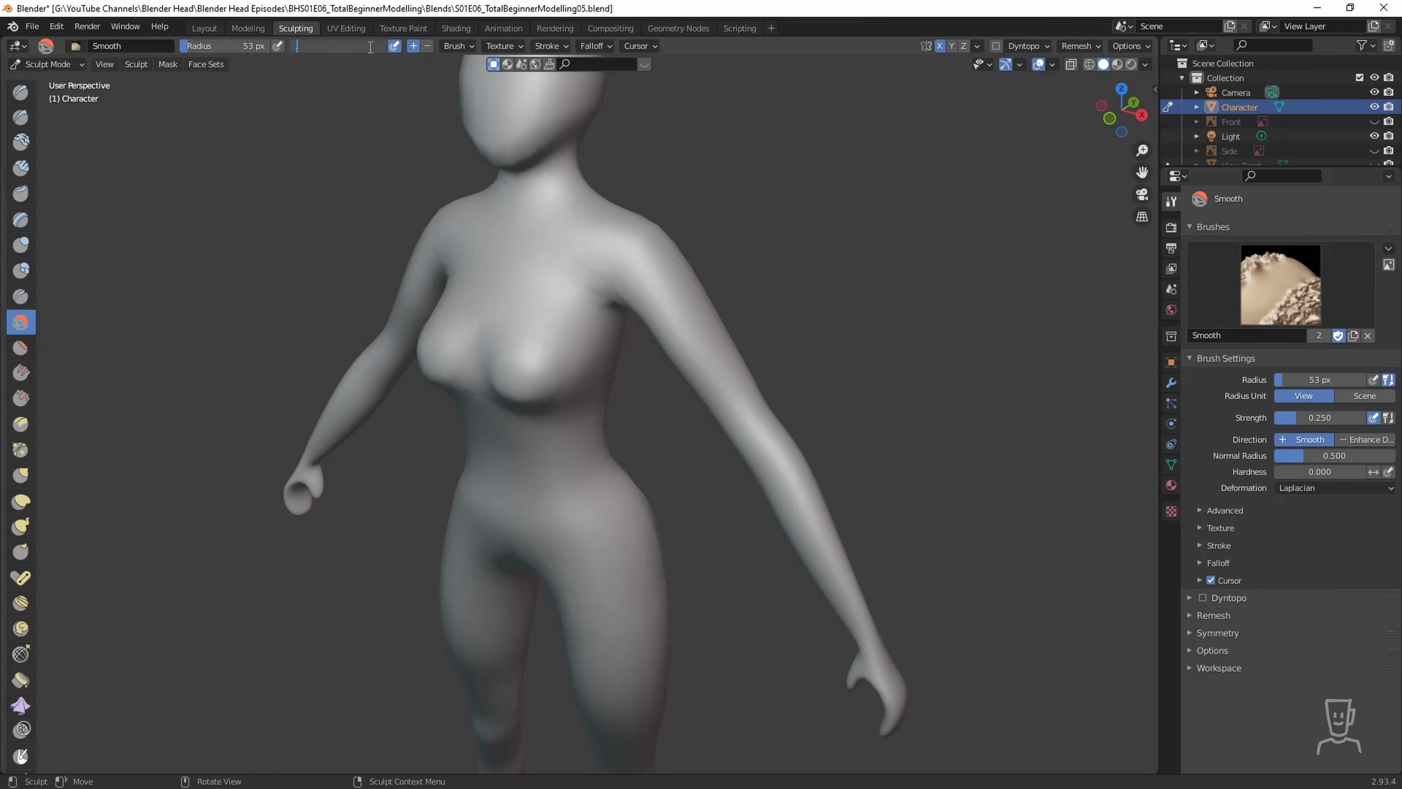
pyautogui.press('Return')
pyautogui.moveTo(527, 397); pyautogui.dragTo(520, 373, button='middle')
pyautogui.moveTo(485, 320); pyautogui.dragTo(466, 317)
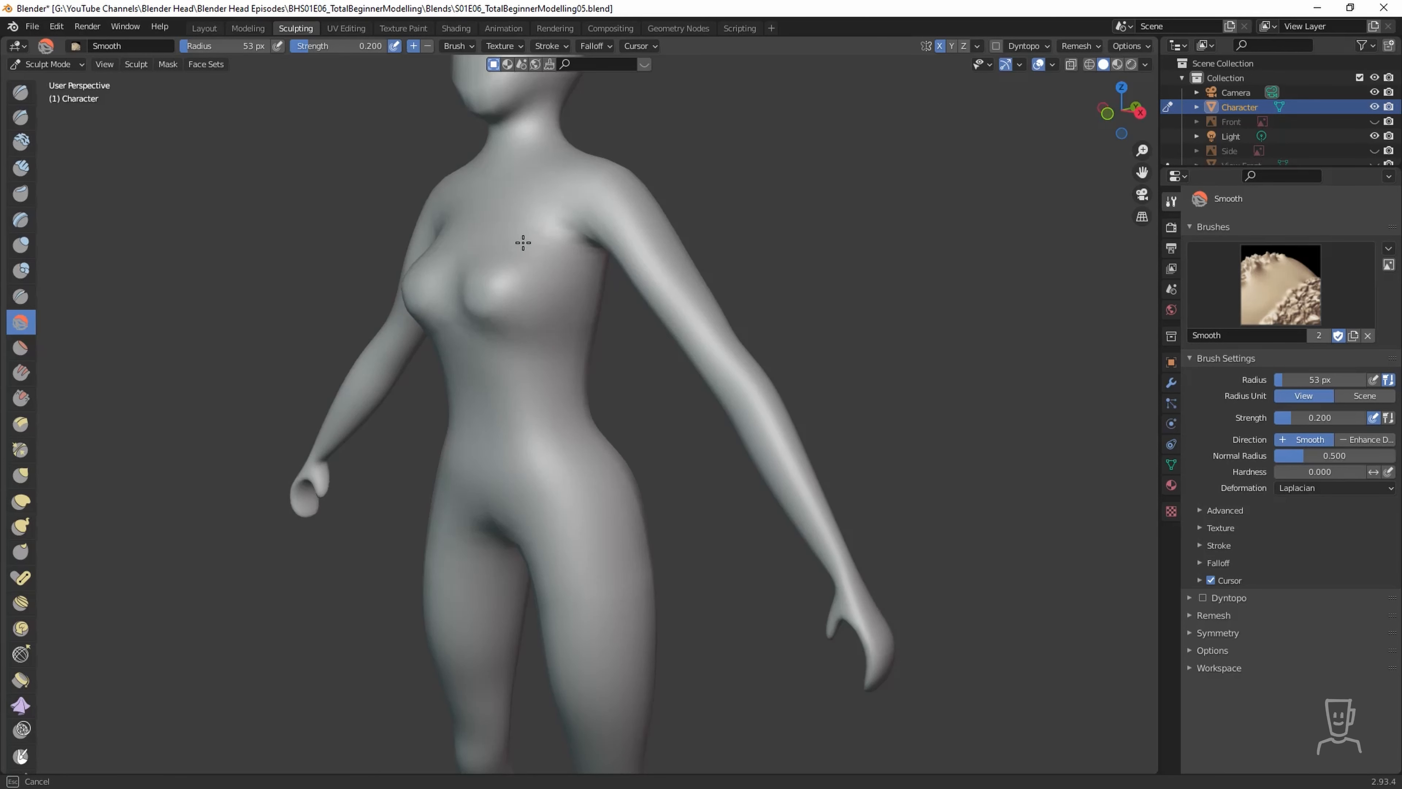
# Reshape the heels and feet using the Grab brush with a 53 px radius.
pyautogui.moveTo(502, 234)
pyautogui.mouseDown(button='middle')
pyautogui.moveTo(576, 398)
pyautogui.moveTo(507, 507)
pyautogui.moveTo(570, 422)
pyautogui.moveTo(642, 406)
pyautogui.moveTo(510, 699)
pyautogui.mouseUp(button='middle')
pyautogui.scroll(-4, 642, 406)
pyautogui.moveTo(639, 652); pyautogui.dragTo(779, 385, button='middle')
pyautogui.scroll(2, 674, 669)
pyautogui.scroll(2, 734, 475)
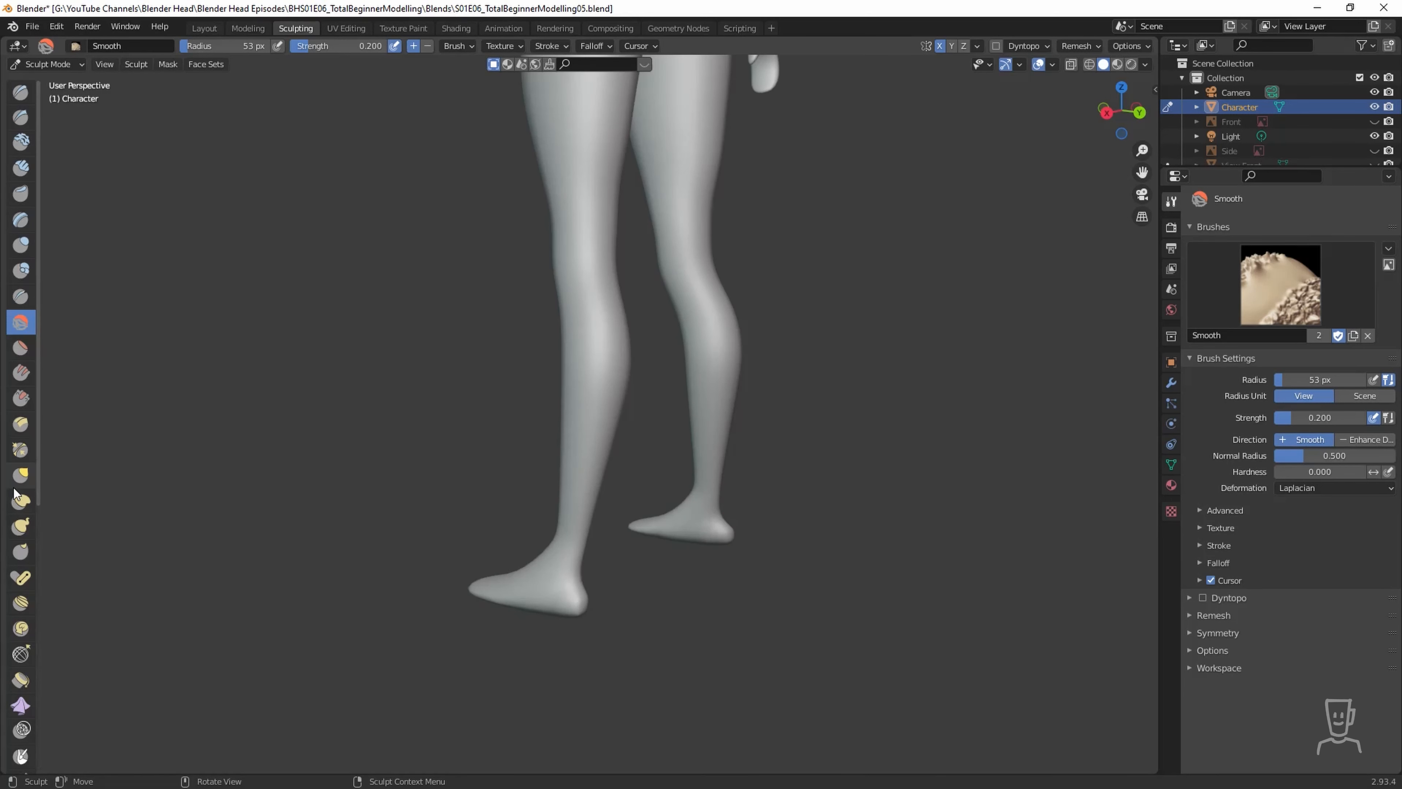
pyautogui.click(21, 476)
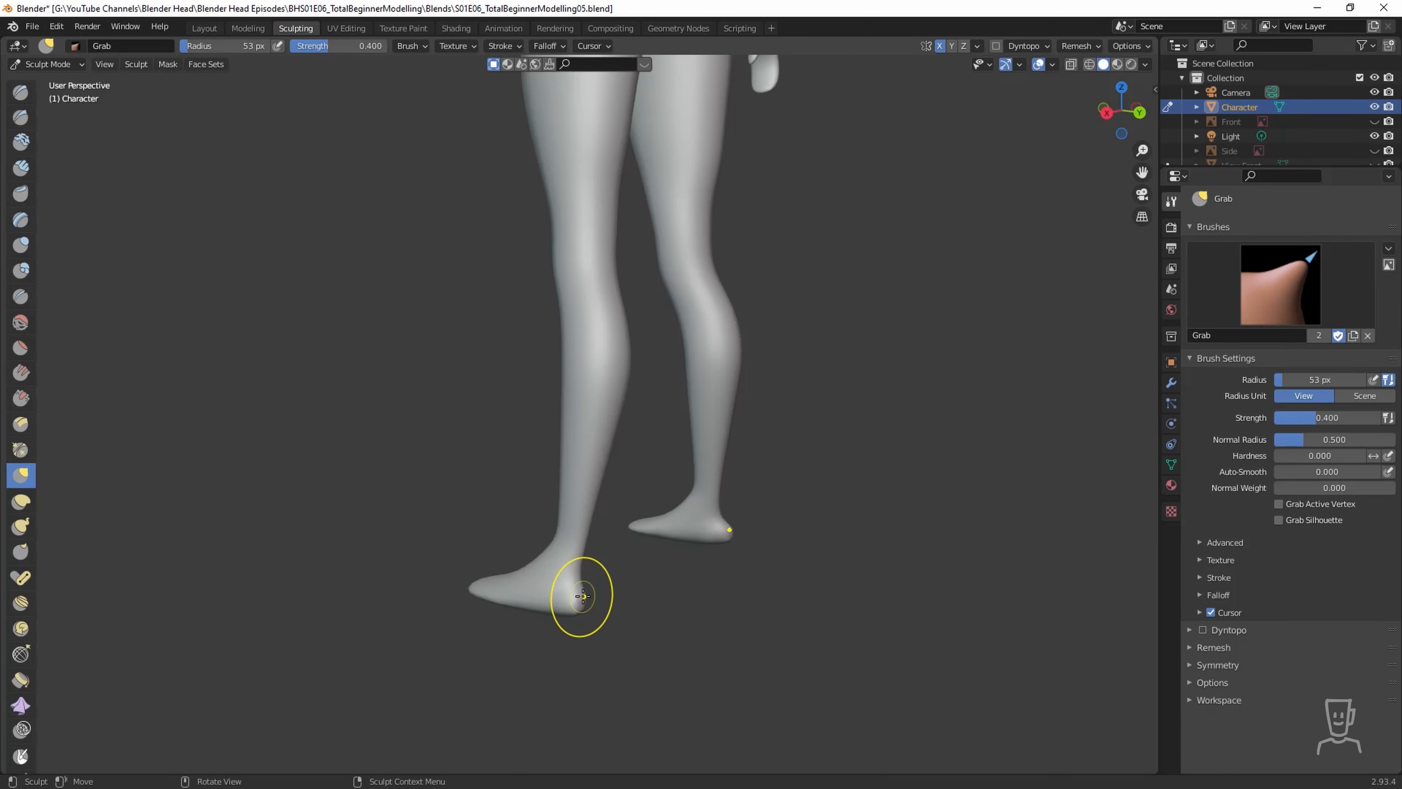
pyautogui.moveTo(724, 527); pyautogui.dragTo(720, 538)
pyautogui.moveTo(720, 539)
pyautogui.mouseDown(button='middle')
pyautogui.moveTo(526, 511)
pyautogui.moveTo(534, 541)
pyautogui.mouseUp(button='middle')
pyautogui.moveTo(532, 589); pyautogui.dragTo(539, 594)
pyautogui.moveTo(525, 582); pyautogui.dragTo(532, 582)
pyautogui.scroll(4, 556, 511)
pyautogui.scroll(-4, 386, 414)
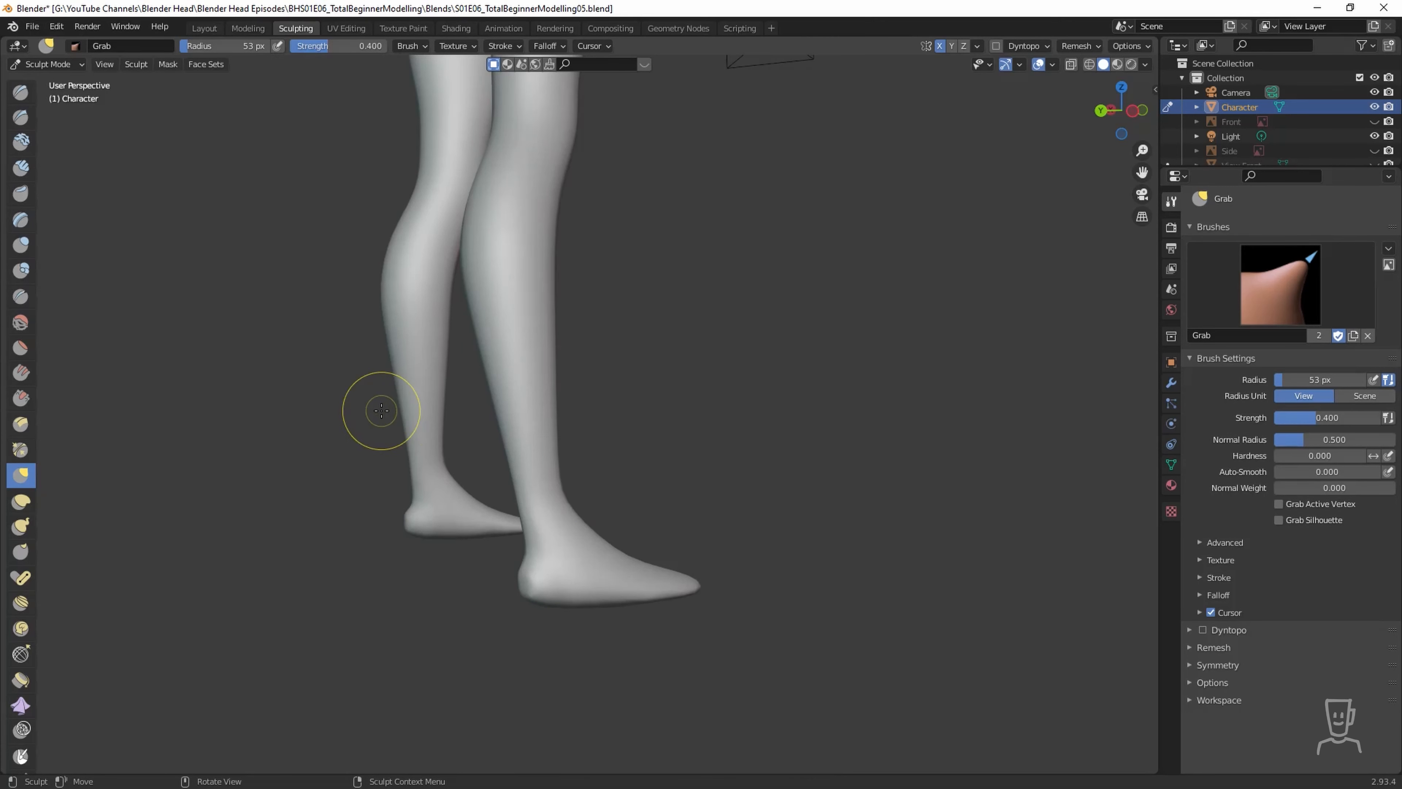
# Bring the whole character into view and return to the Layout workspace to inspect the sculpted body.
pyautogui.scroll(-4, 430, 407)
pyautogui.moveTo(435, 404); pyautogui.dragTo(845, 401, button='middle')
pyautogui.keyDown('shift'); pyautogui.moveTo(730, 283); pyautogui.dragTo(693, 497, button='middle'); pyautogui.keyUp('shift')
pyautogui.keyDown('shift'); pyautogui.moveTo(692, 391); pyautogui.dragTo(733, 452, button='middle'); pyautogui.keyUp('shift')
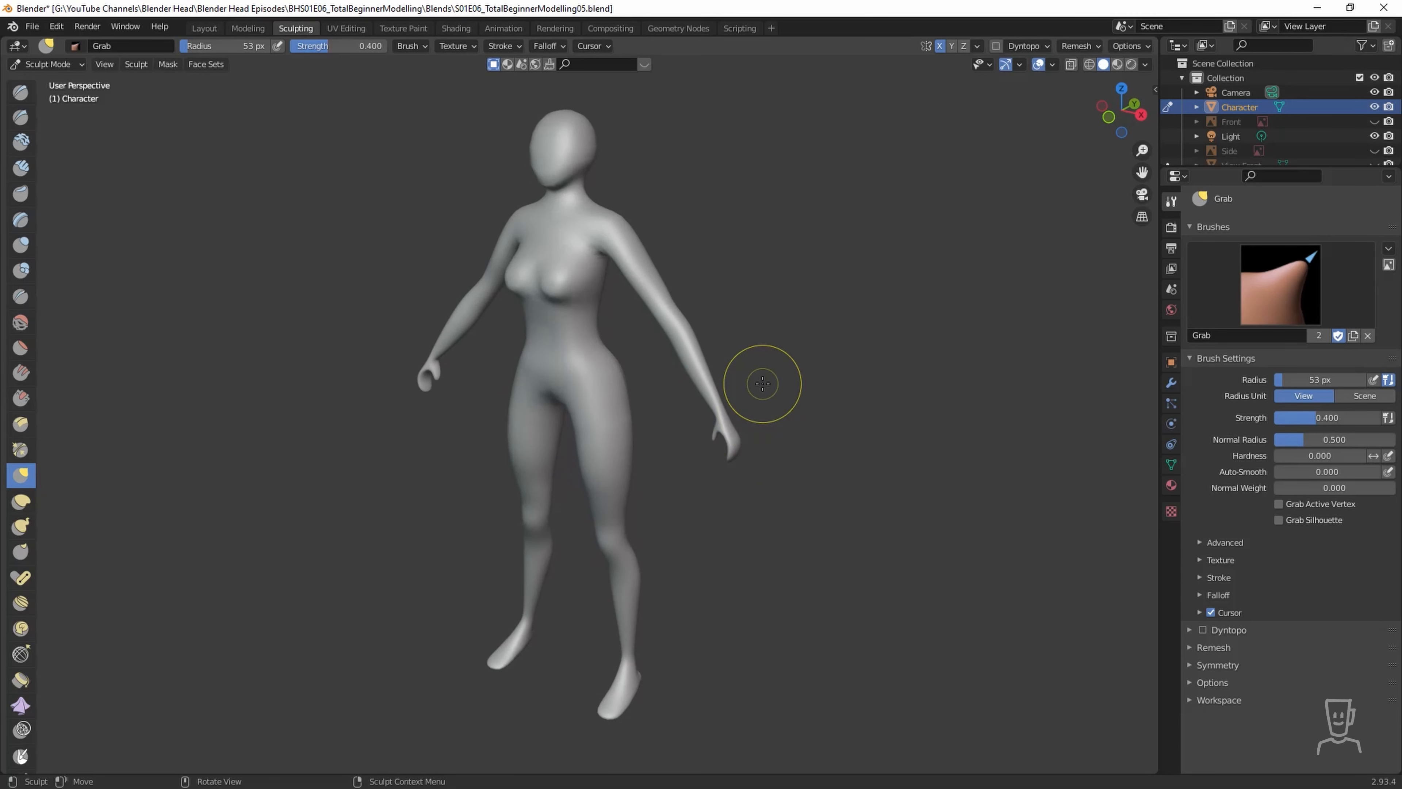
pyautogui.click(203, 31)
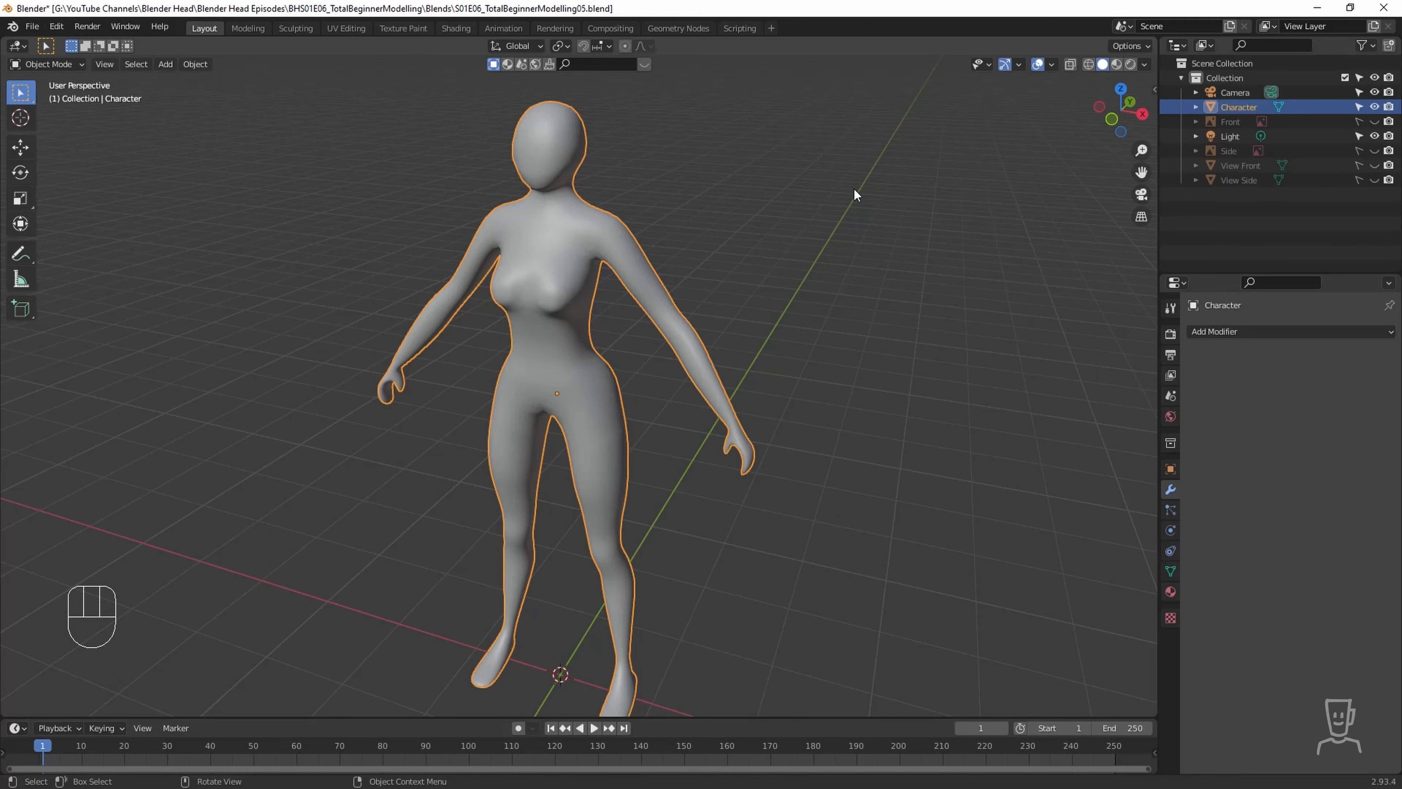
pyautogui.moveTo(798, 345); pyautogui.dragTo(819, 401, button='middle')
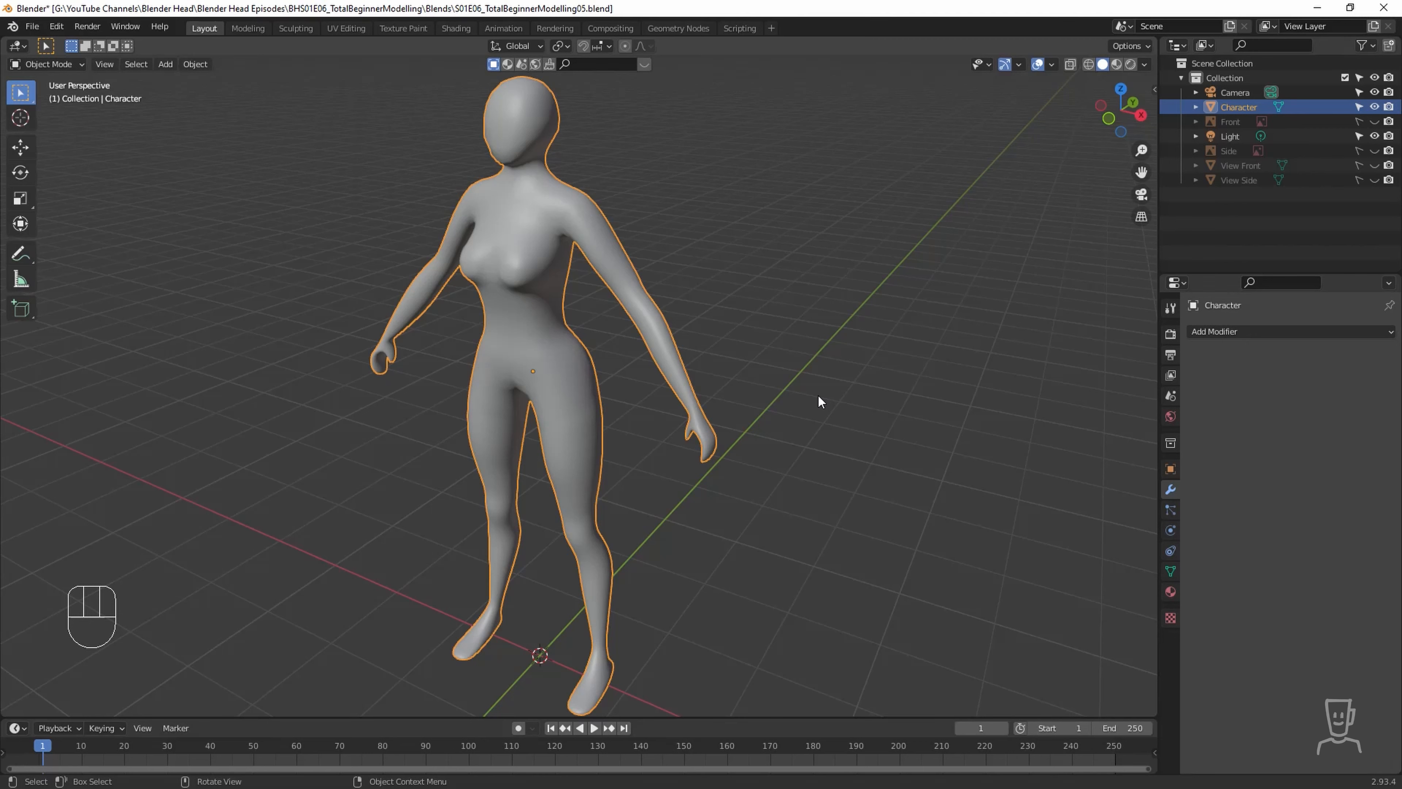